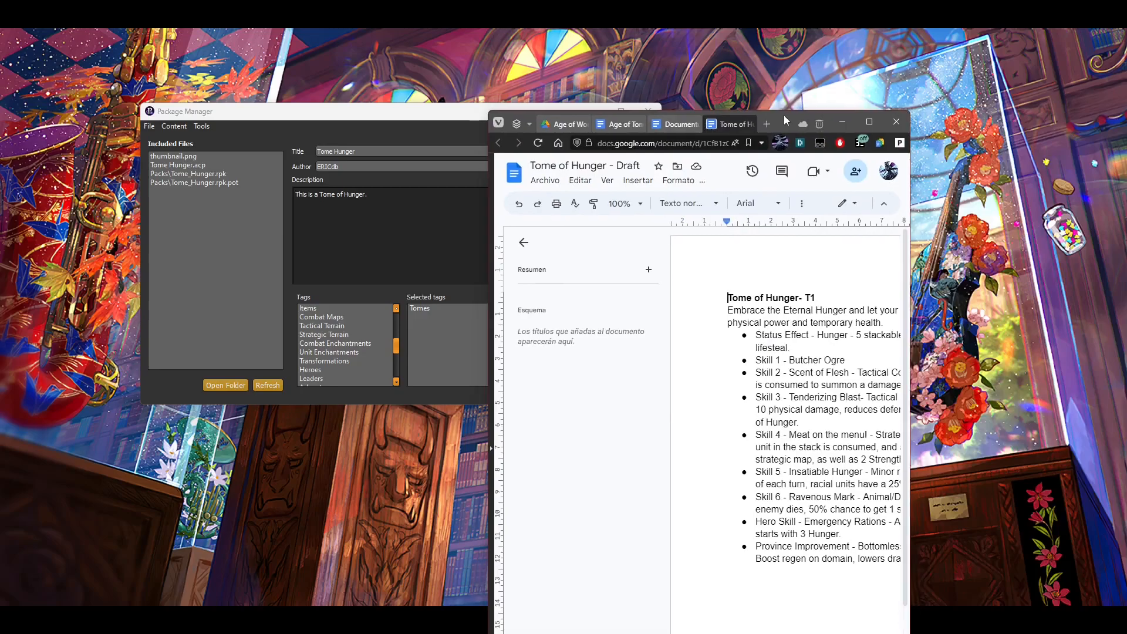
# Step: Maximize the window with the Tome of Hunger draft and examine the Hunger status effect's stacking rule
pyautogui.doubleClick(784, 115)
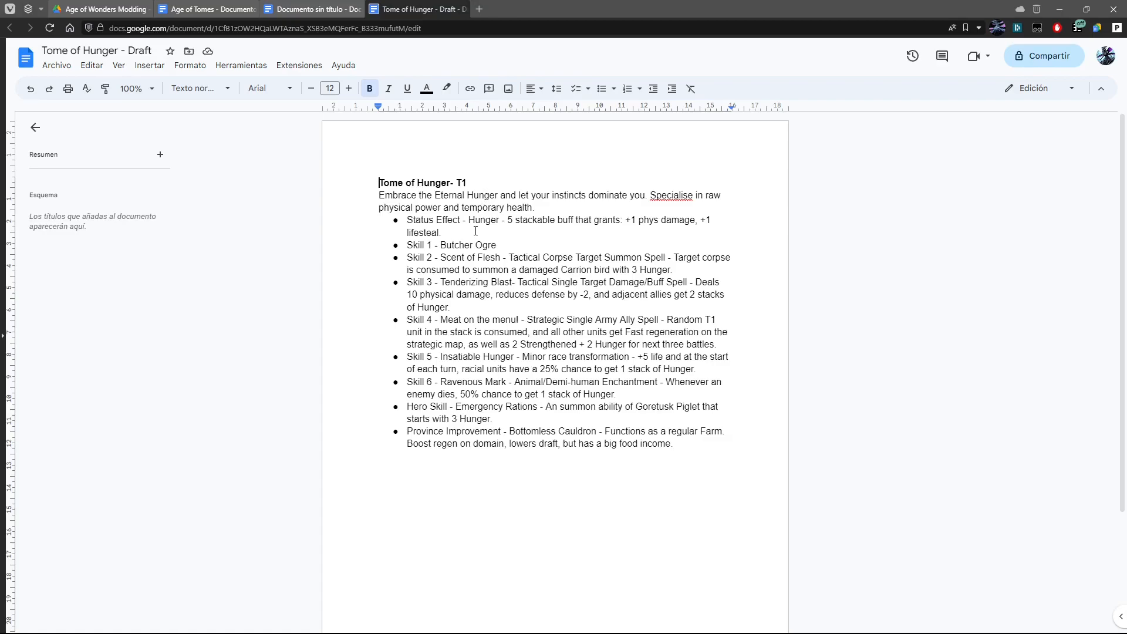
pyautogui.moveTo(508, 222); pyautogui.dragTo(560, 224)
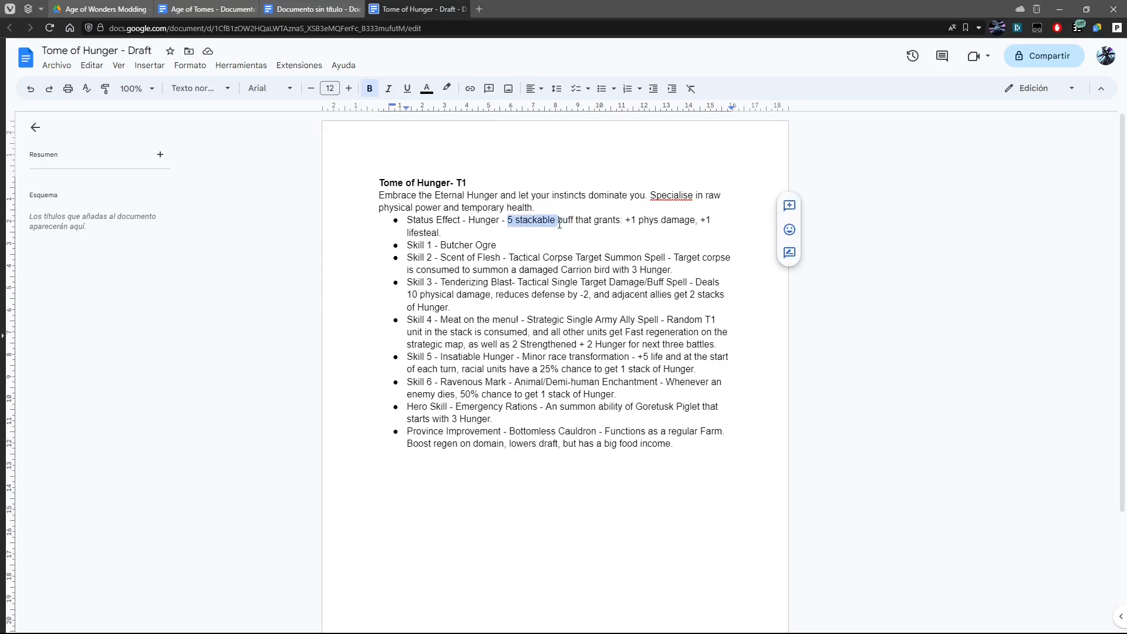
pyautogui.click(641, 230)
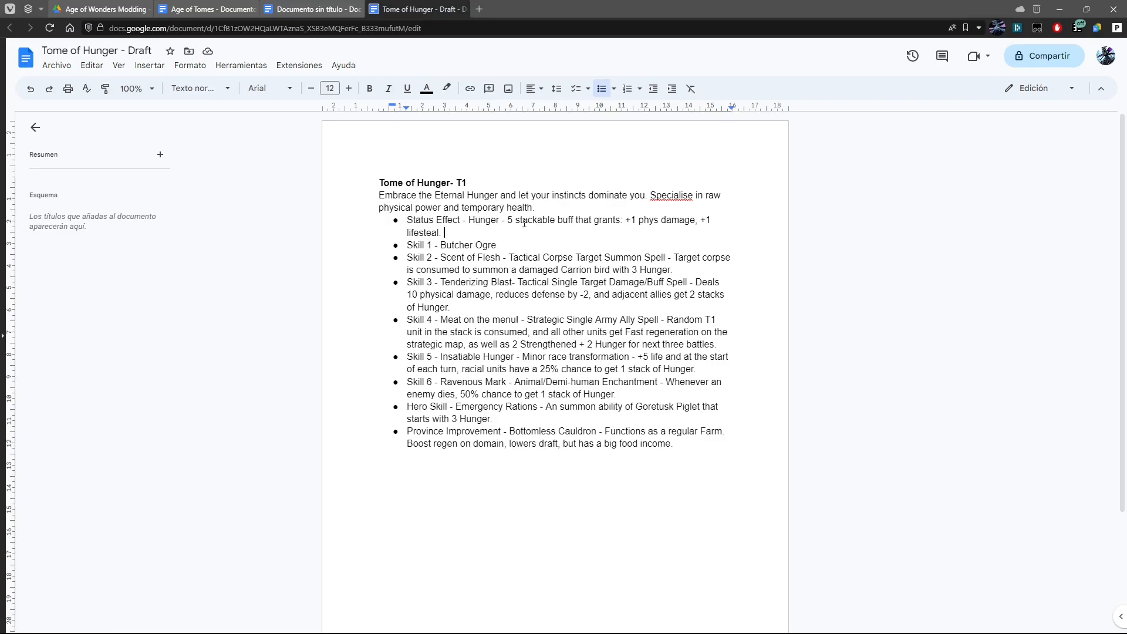
# Step: Append "- Unit unlock" to the Skill 1 - Butcher Ogre entry
pyautogui.doubleClick(505, 245)
pyautogui.moveTo(506, 244); pyautogui.dragTo(399, 247)
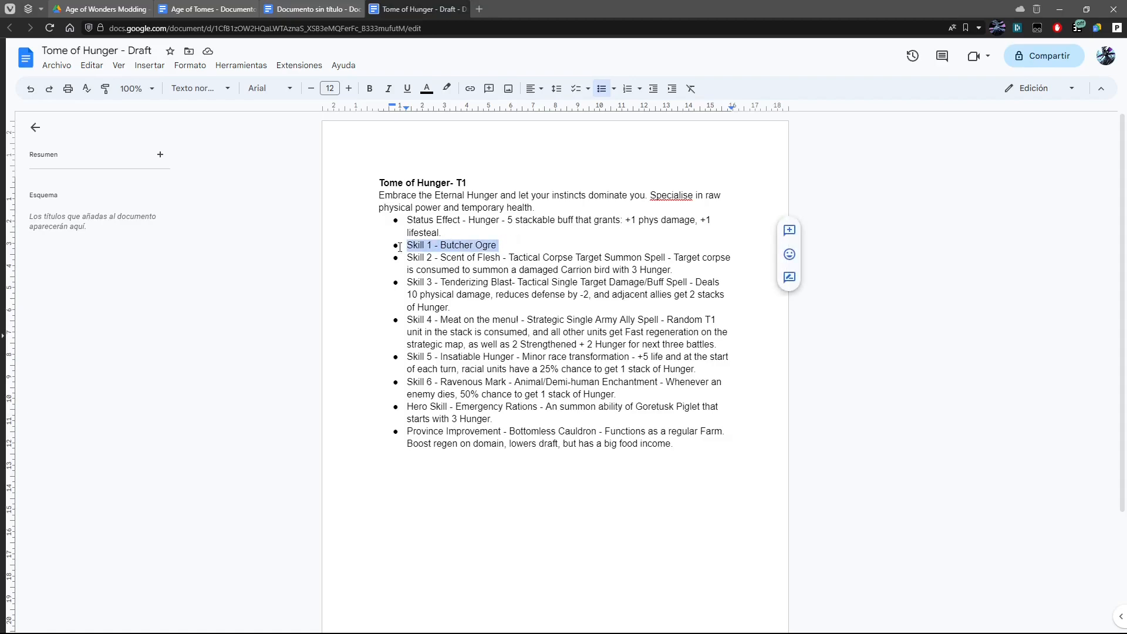
pyautogui.click(514, 245)
pyautogui.write('- Unit unlock')
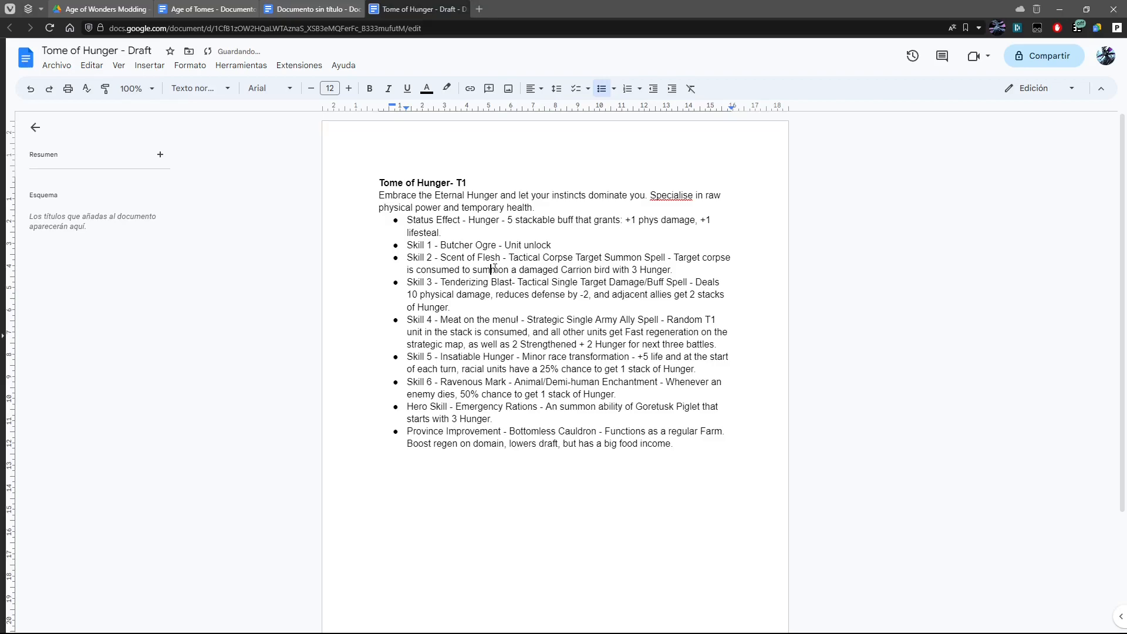
# Step: Examine the Scent of Flesh, Tenderizing Blast and Meat on the menu! entries, highlighting their names, spell types and effects
pyautogui.moveTo(441, 258); pyautogui.dragTo(500, 258)
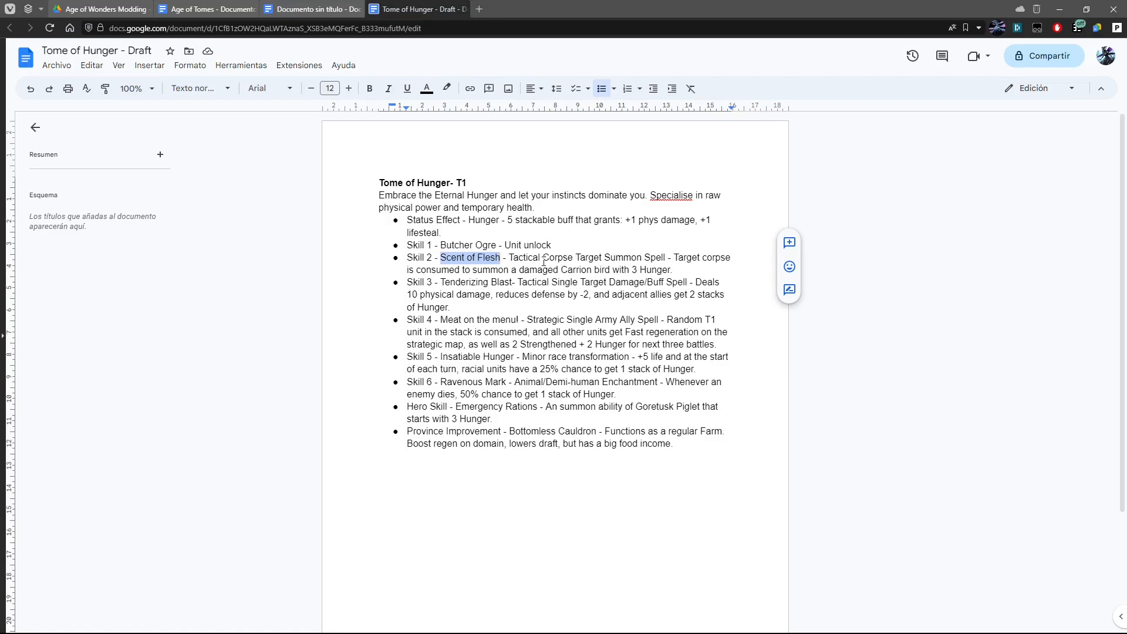
pyautogui.moveTo(543, 259); pyautogui.dragTo(574, 259)
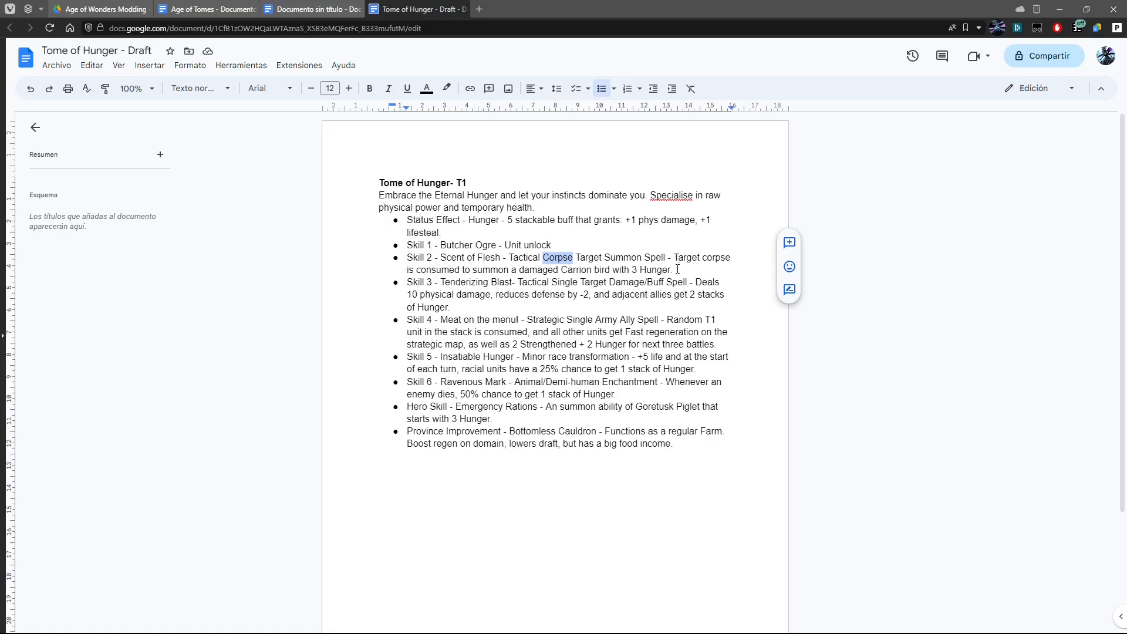
pyautogui.moveTo(631, 270); pyautogui.dragTo(669, 269)
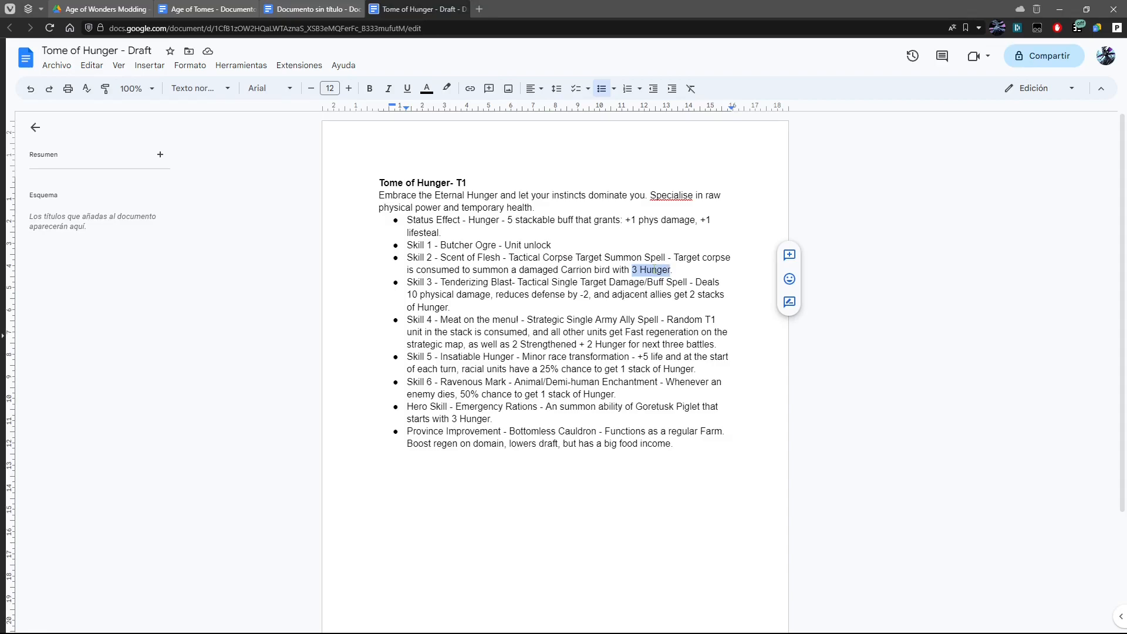
pyautogui.click(441, 283)
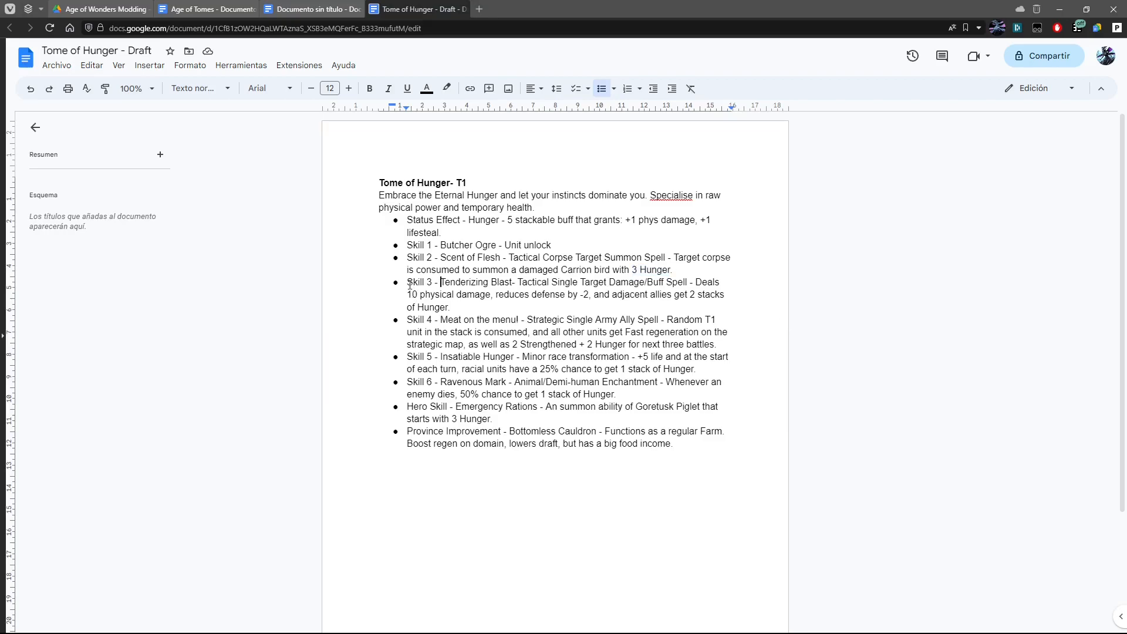
pyautogui.moveTo(441, 282); pyautogui.dragTo(511, 283)
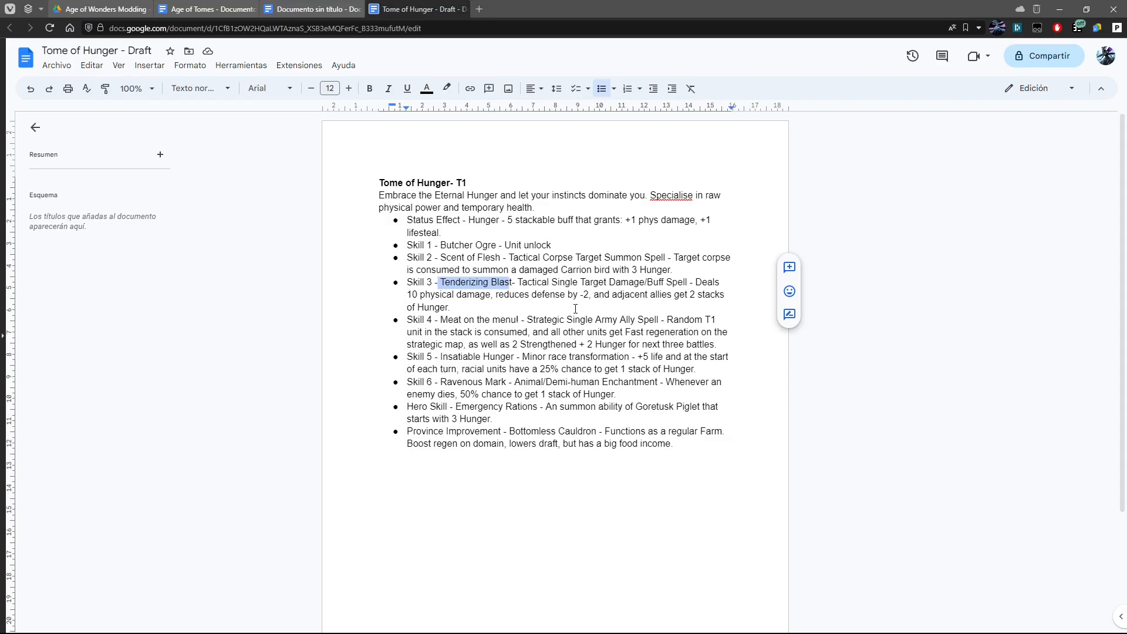
pyautogui.click(558, 305)
pyautogui.moveTo(440, 321); pyautogui.dragTo(521, 325)
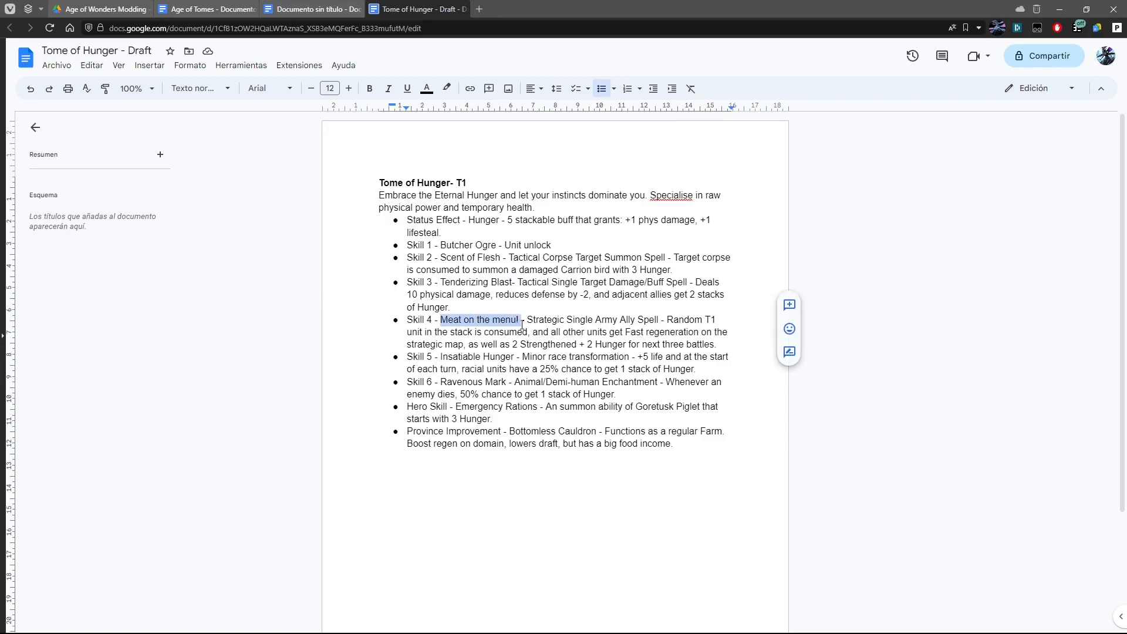
pyautogui.click(522, 323)
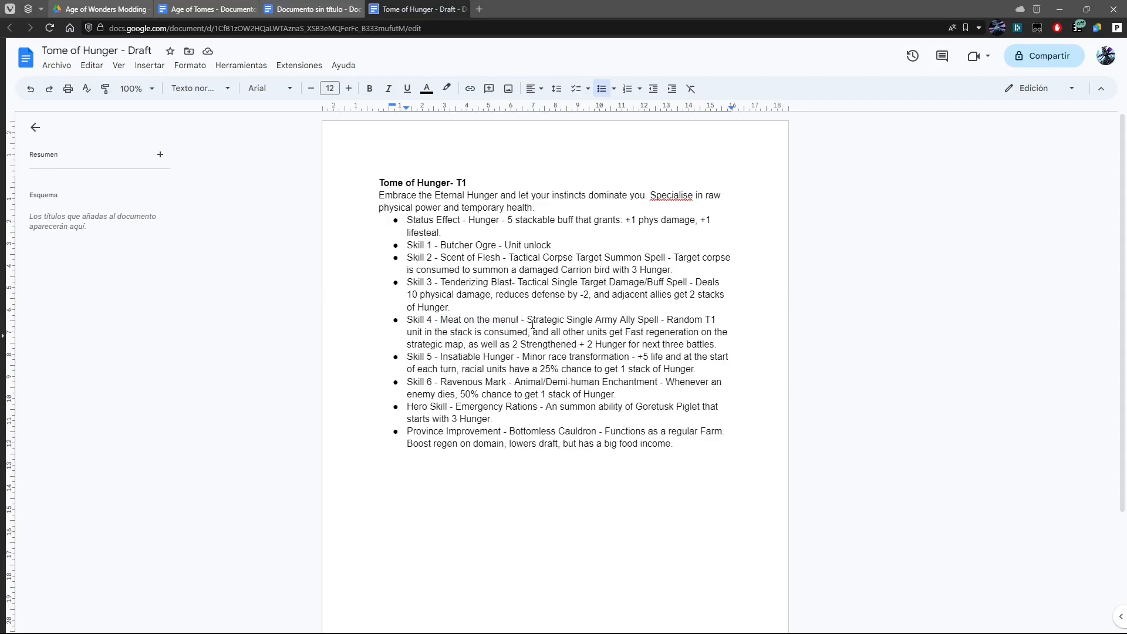
pyautogui.moveTo(530, 320); pyautogui.dragTo(564, 321)
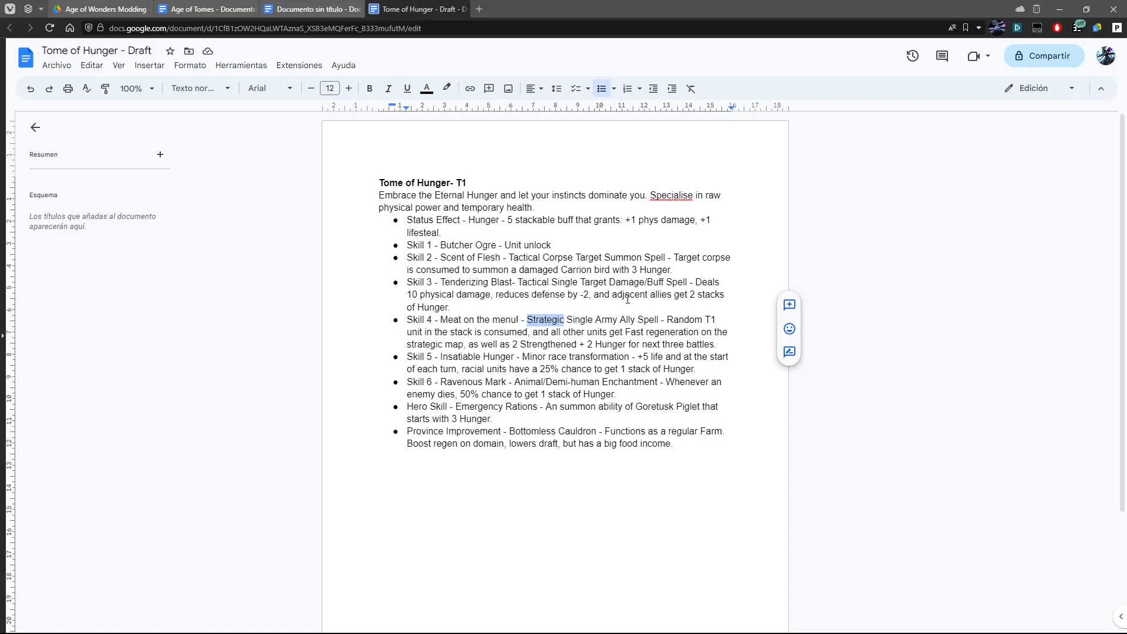
pyautogui.moveTo(451, 307); pyautogui.dragTo(409, 257)
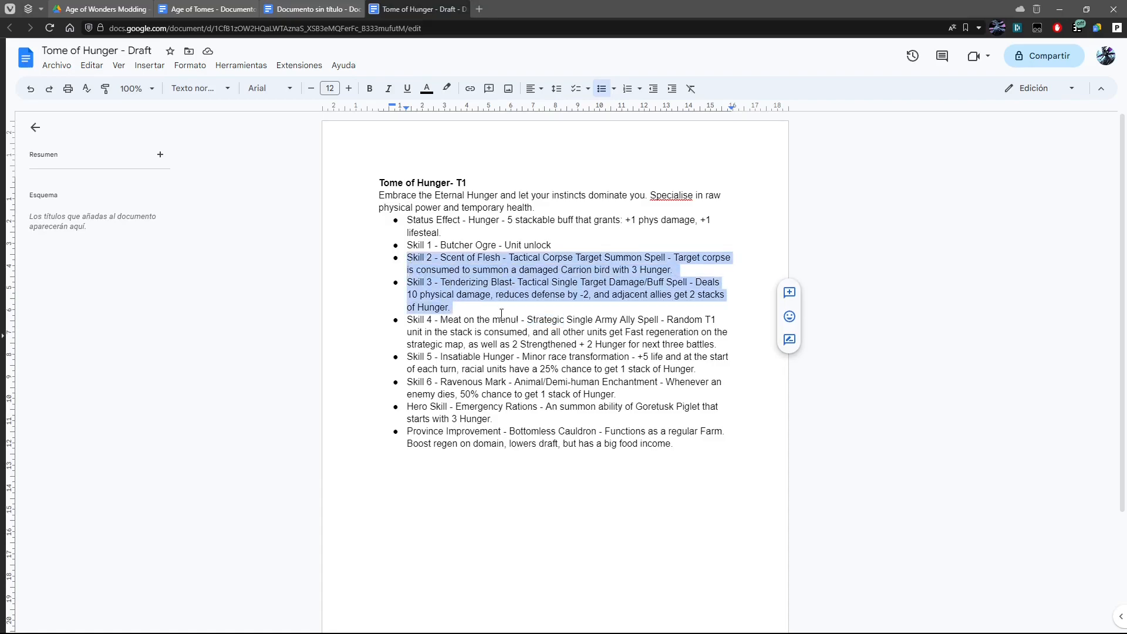
pyautogui.moveTo(493, 319); pyautogui.dragTo(540, 334)
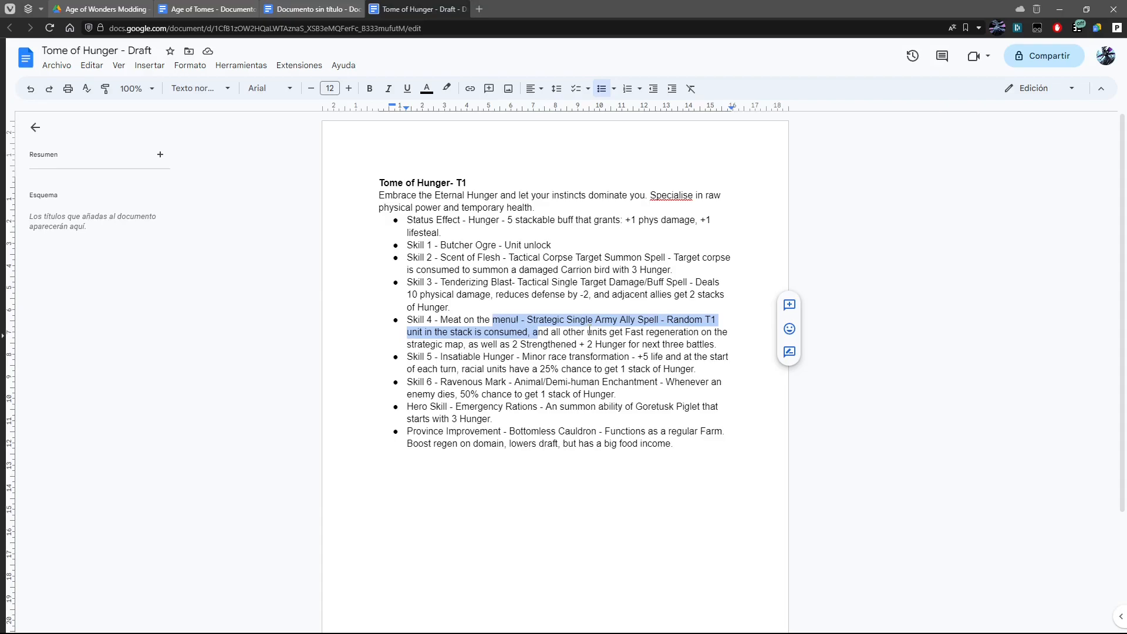
# Step: Insert "(except ethereal, celestial, elemental)" after "Random T1" in the Skill 4 - Meat on the menu! description
pyautogui.click(718, 321)
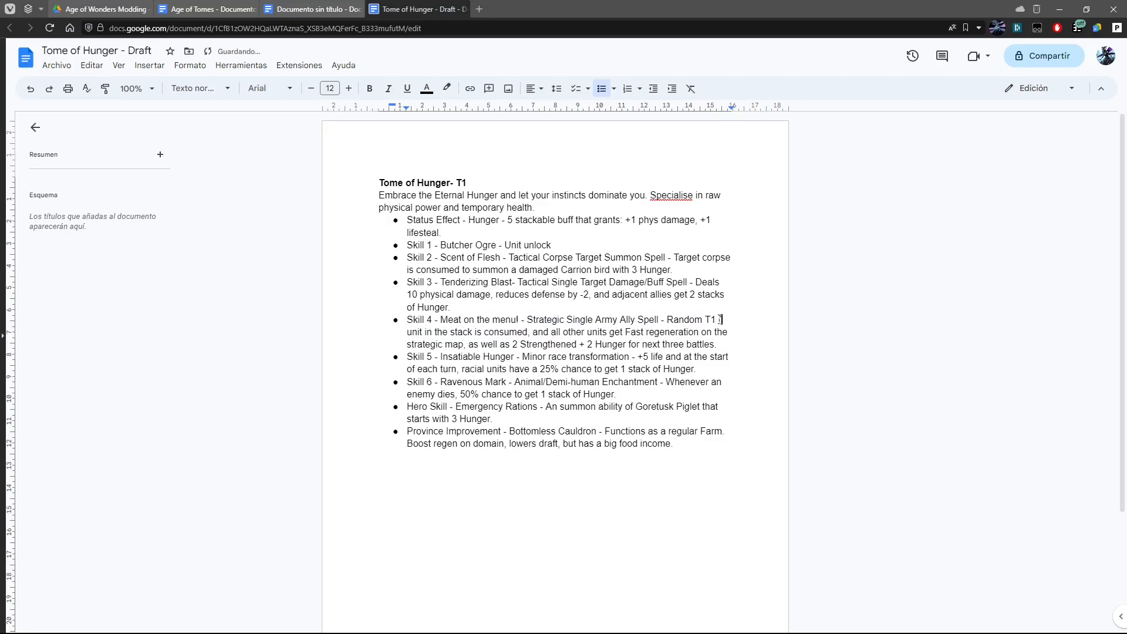
pyautogui.write('(')
pyautogui.write('a')
pyautogui.press('BackSpace')
pyautogui.write('except')
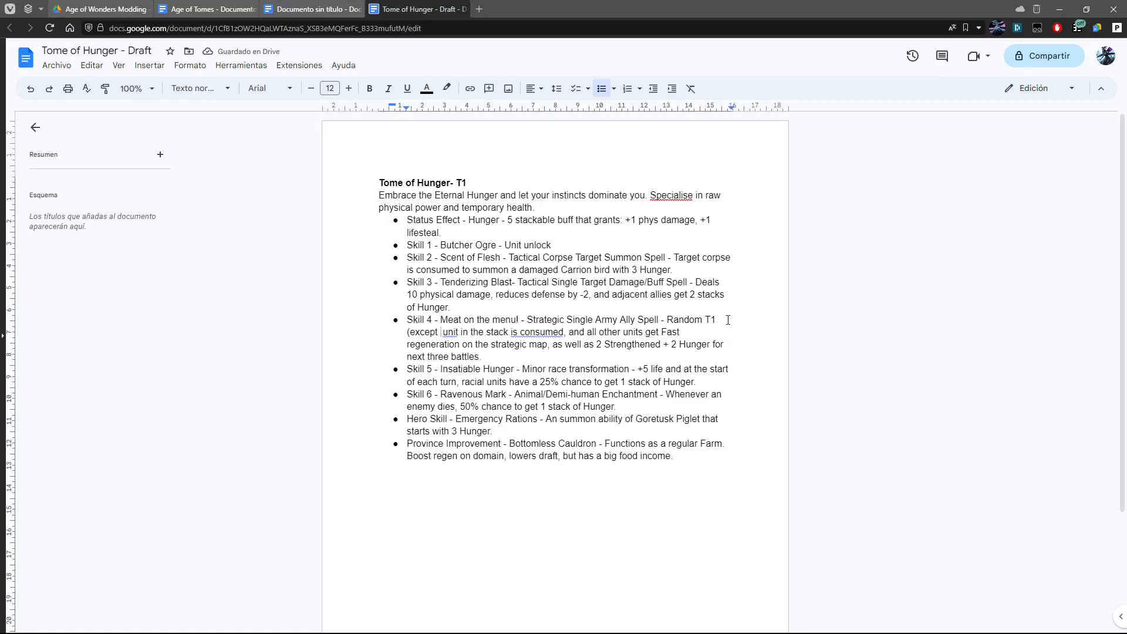
pyautogui.write('ethe')
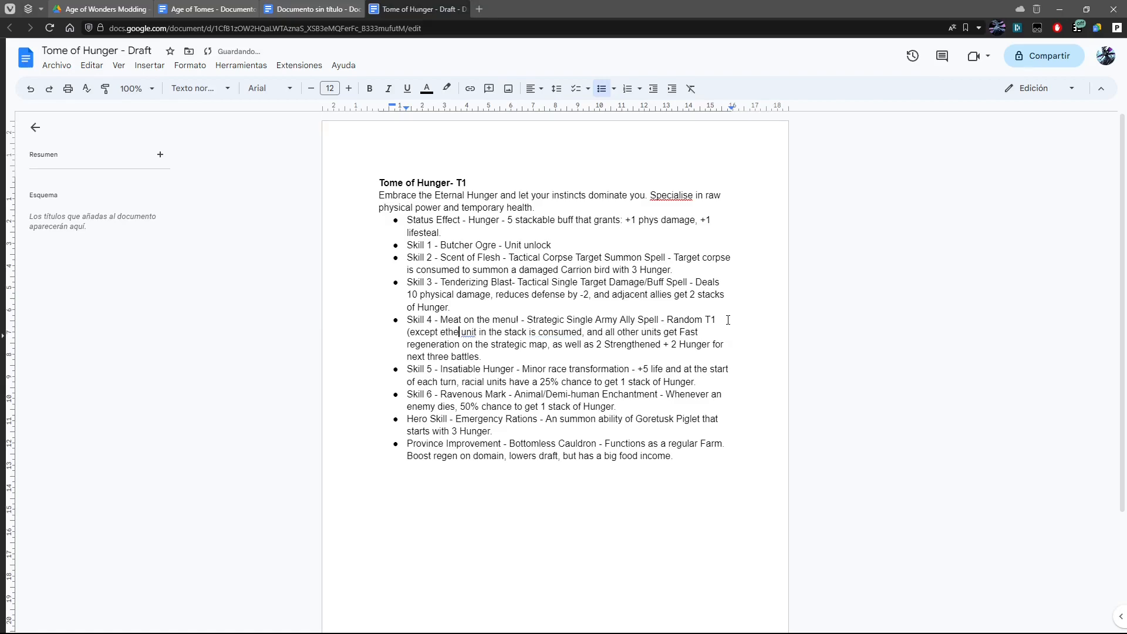
pyautogui.write('real')
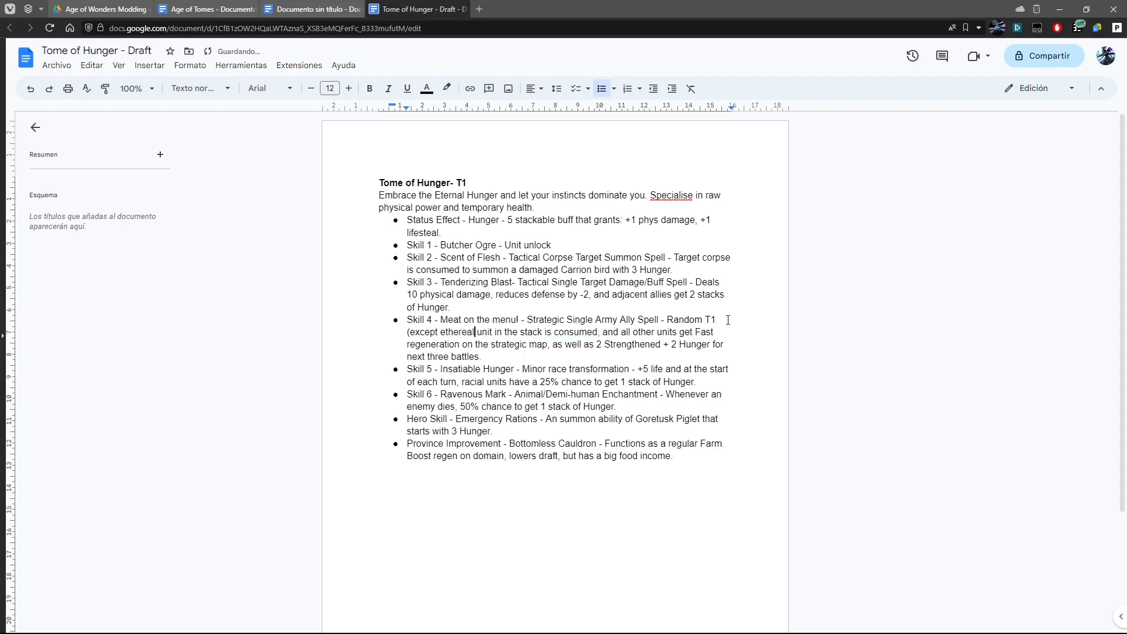
pyautogui.write(', ')
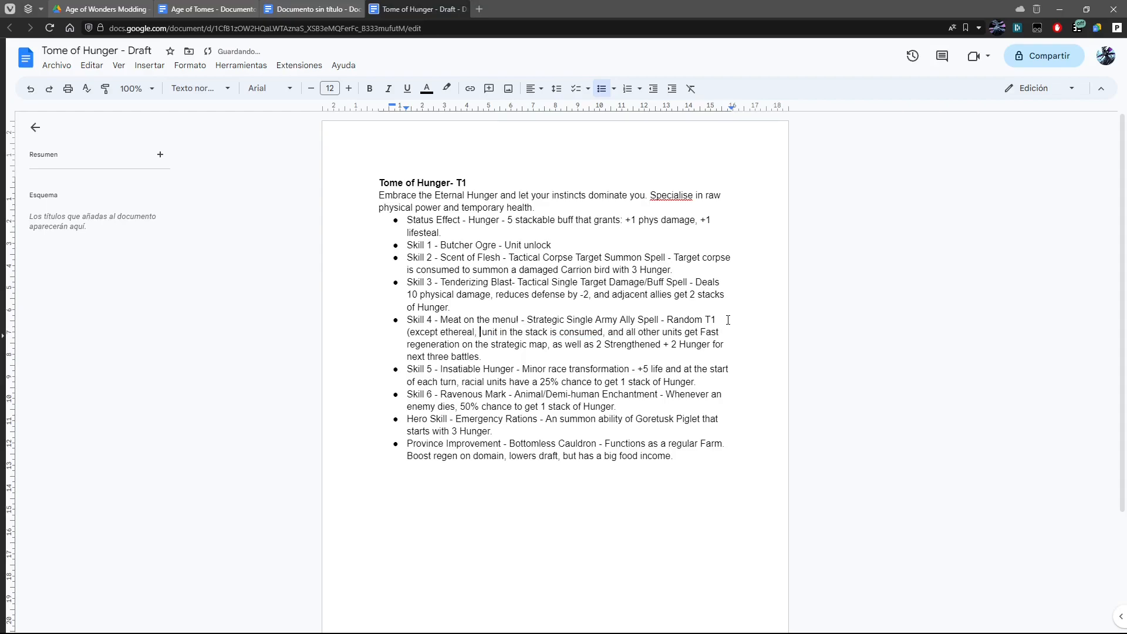
pyautogui.write('celestial)')
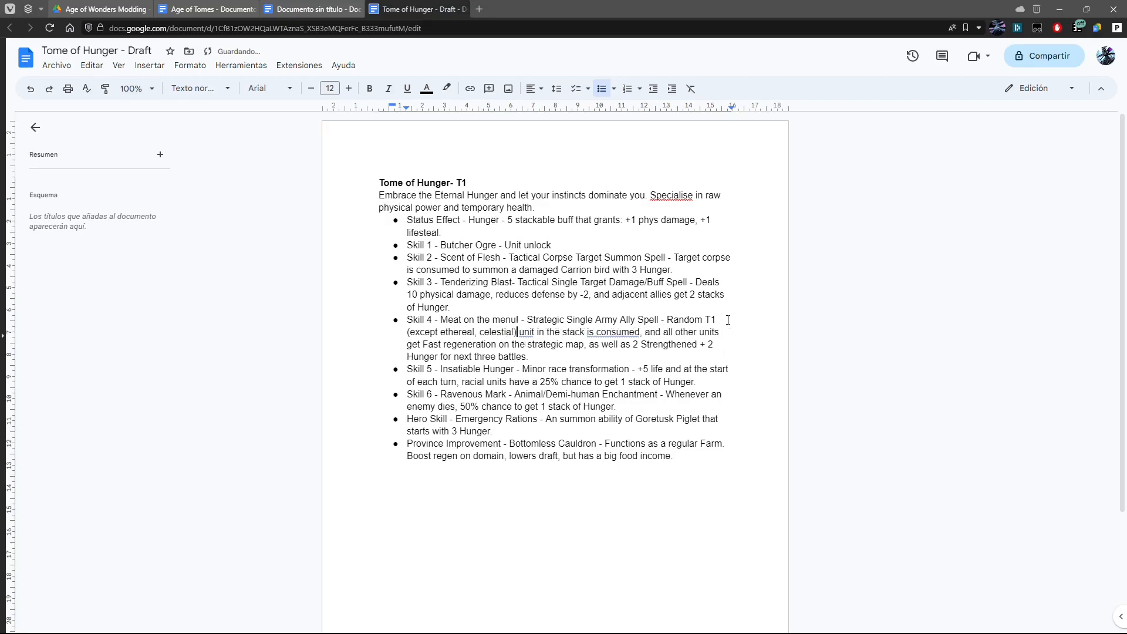
pyautogui.write(', ')
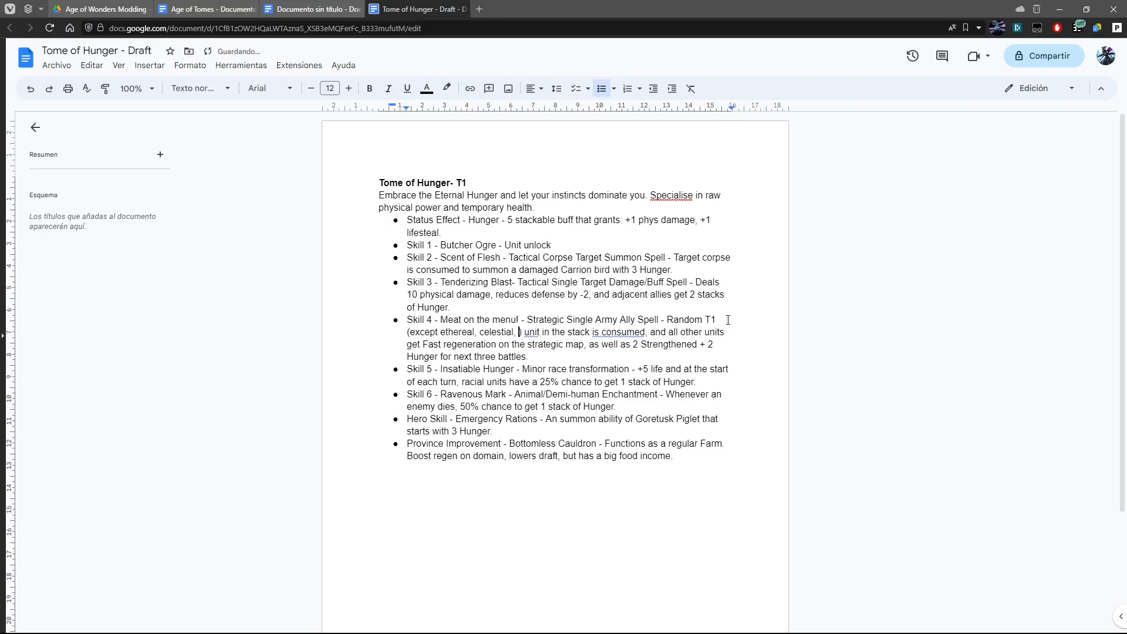
pyautogui.write('elem')
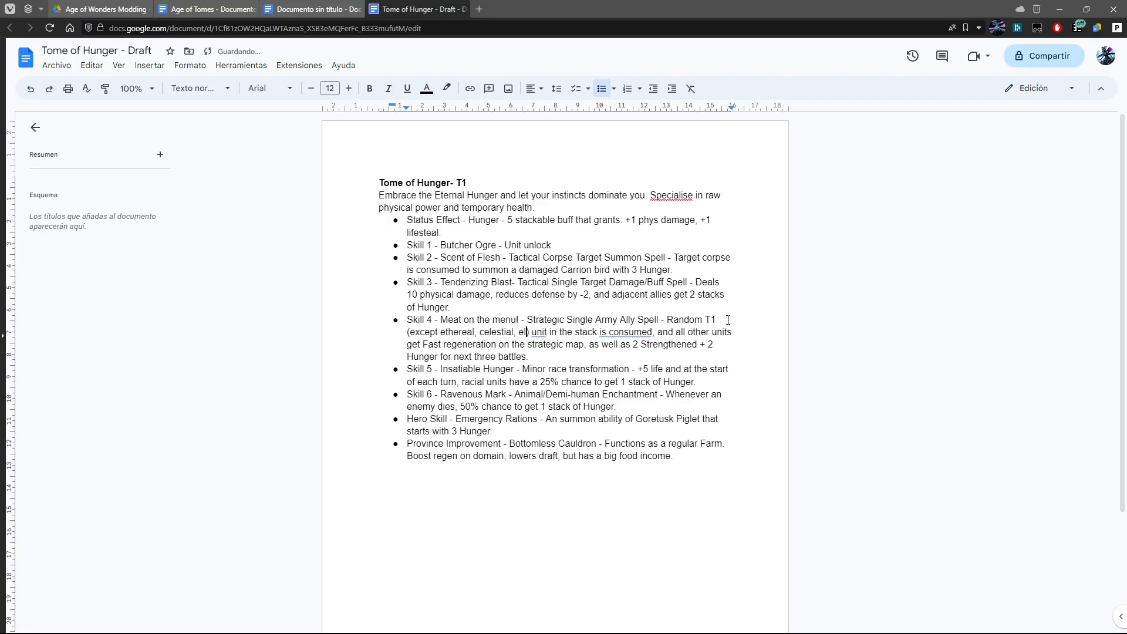
pyautogui.write('ental')
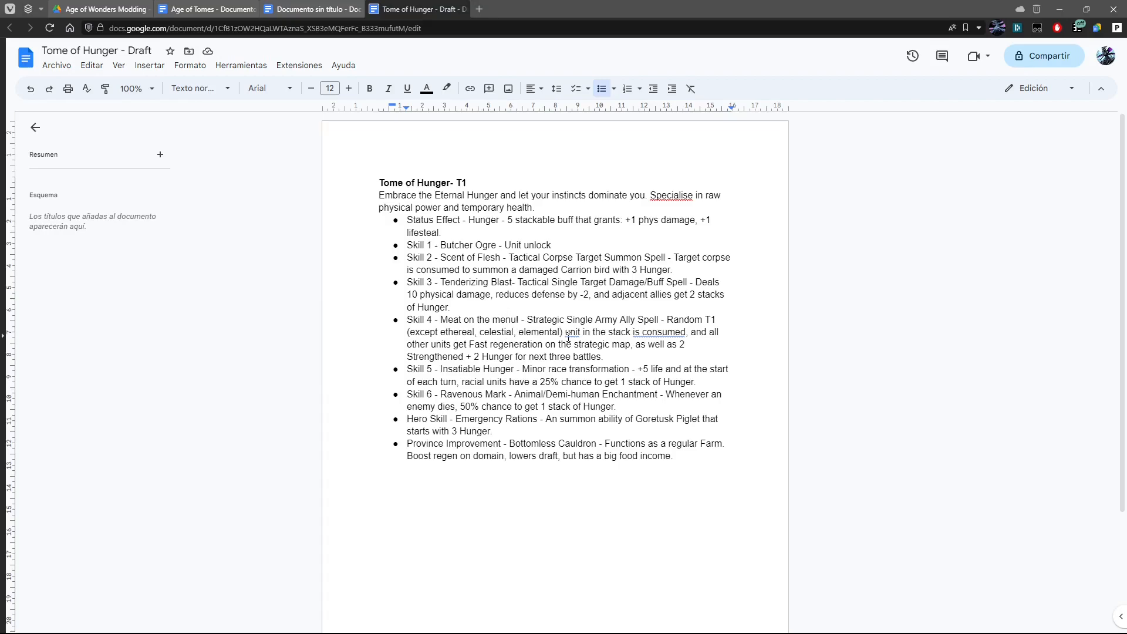
# Step: Examine the Strengthened and Hunger bonuses of Skill 4 and the Skill 5 - Insatiable Hunger entry
pyautogui.click(566, 333)
pyautogui.moveTo(441, 359); pyautogui.dragTo(413, 358)
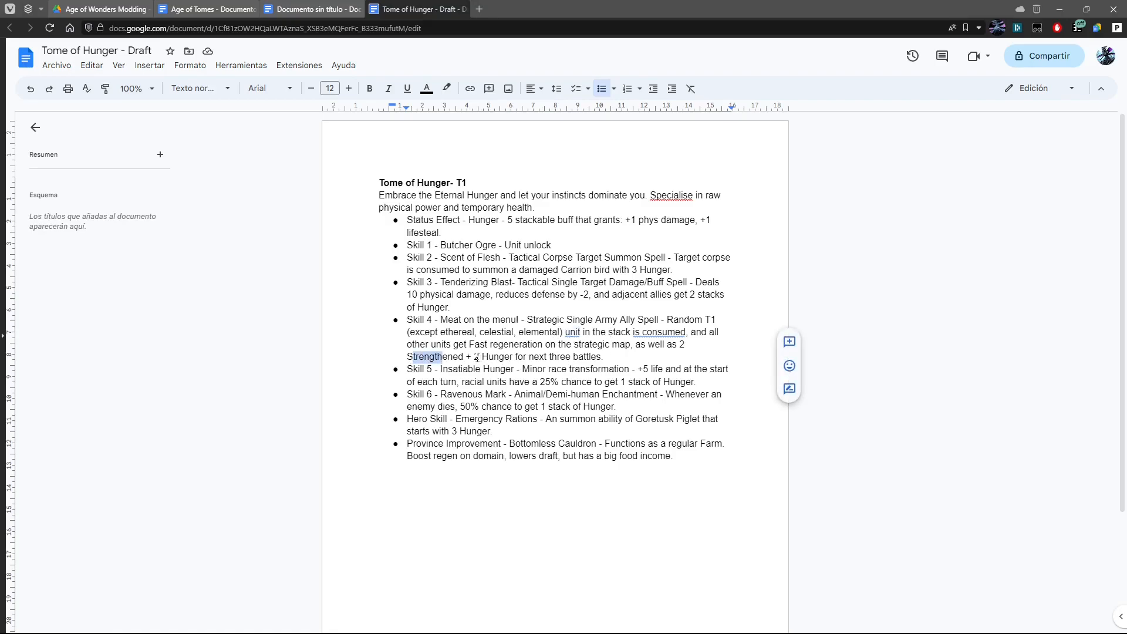
pyautogui.moveTo(473, 358); pyautogui.dragTo(514, 359)
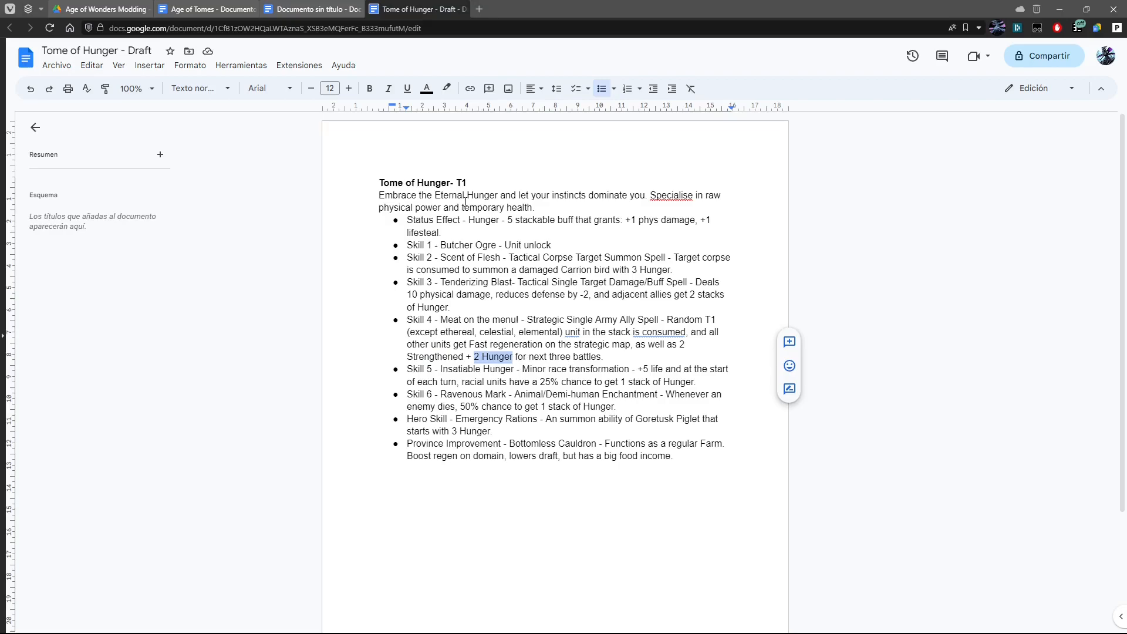
pyautogui.click(493, 358)
pyautogui.click(473, 369)
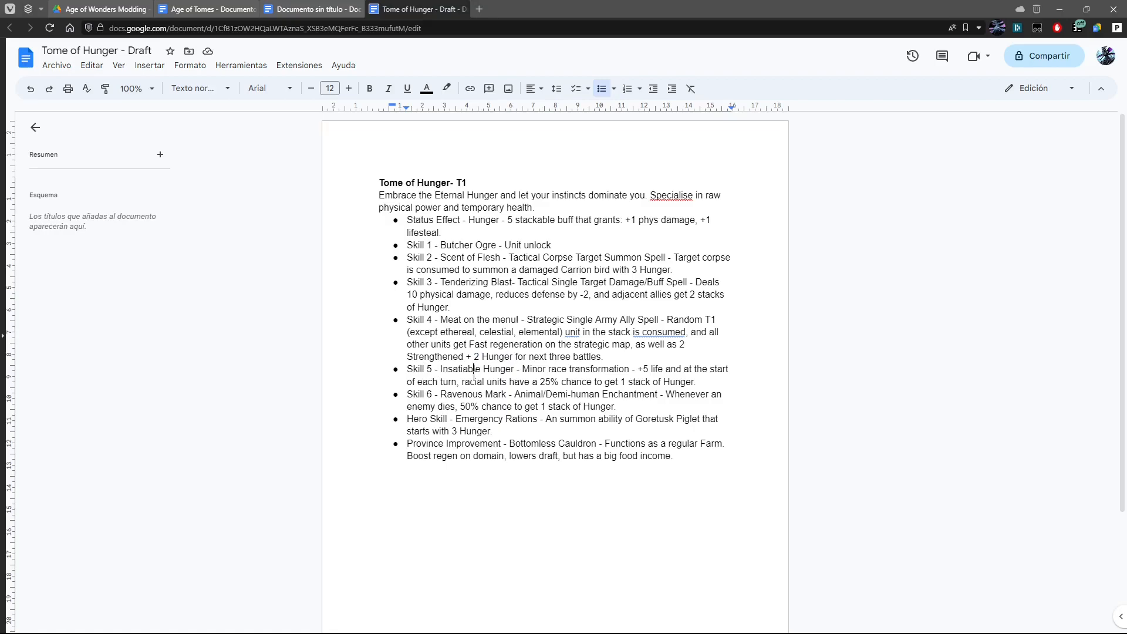
pyautogui.click(423, 395)
pyautogui.moveTo(408, 370); pyautogui.dragTo(433, 370)
pyautogui.click(454, 372)
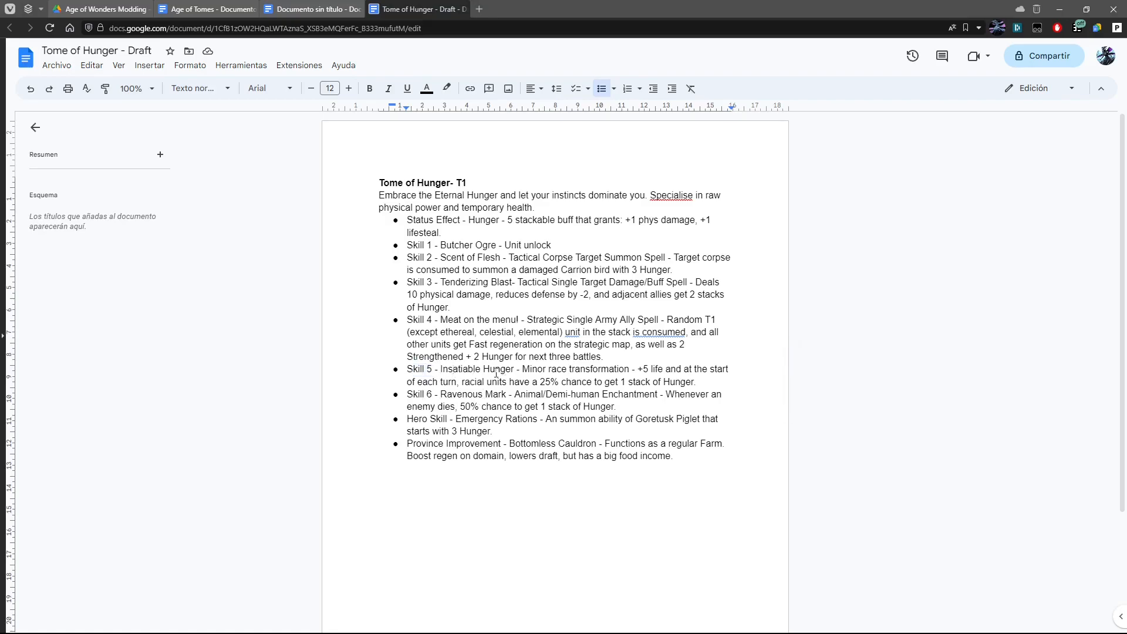
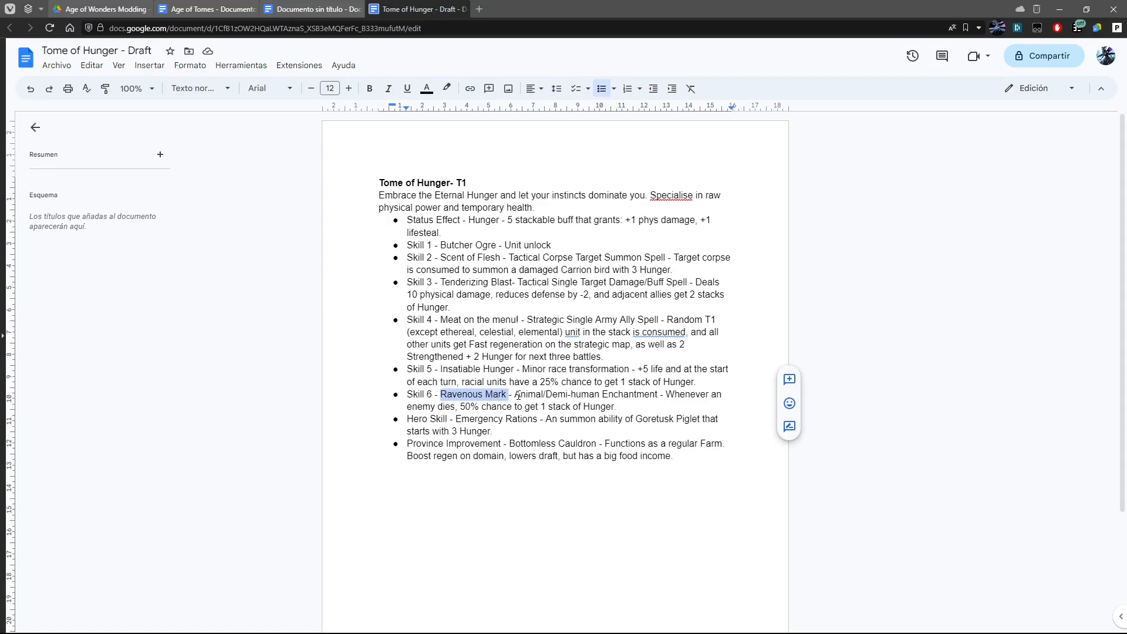
# Step: Examine the Skill 6 - Ravenous Mark and Hero Skill - Emergency Rations entries, highlighting their names, unit types and Hunger effects
pyautogui.moveTo(518, 396); pyautogui.dragTo(604, 396)
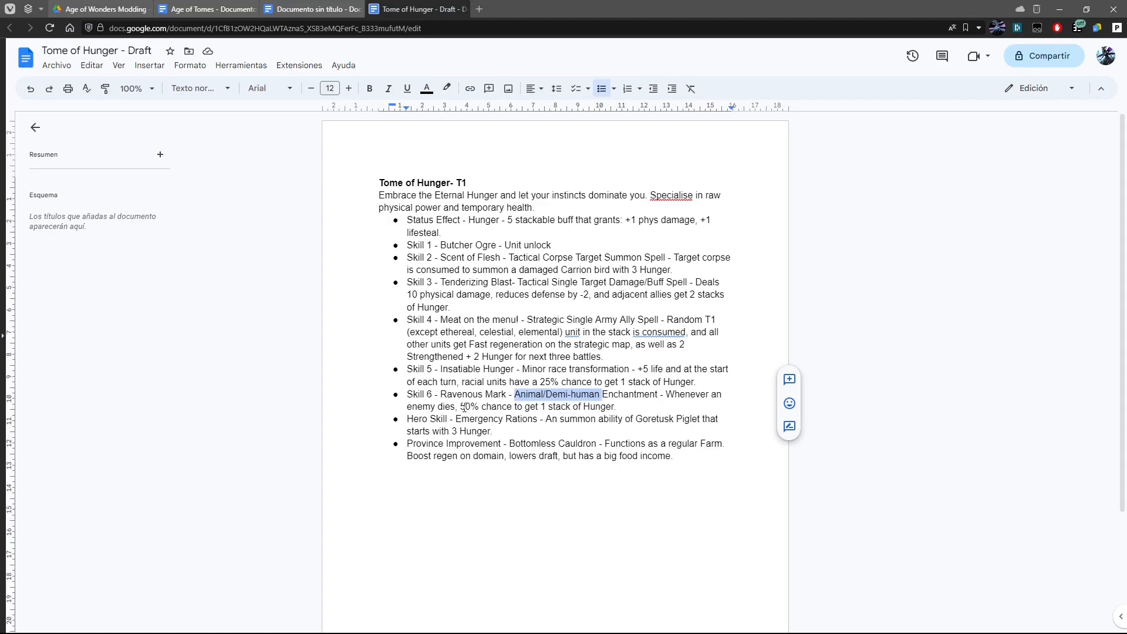
pyautogui.moveTo(462, 407); pyautogui.dragTo(480, 407)
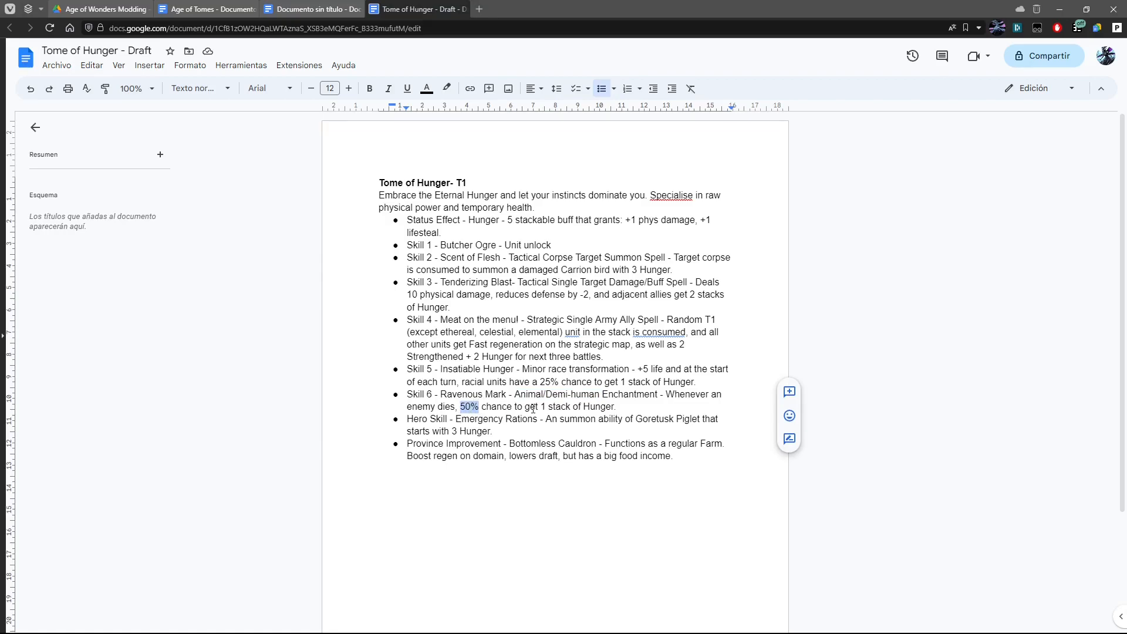
pyautogui.click(634, 408)
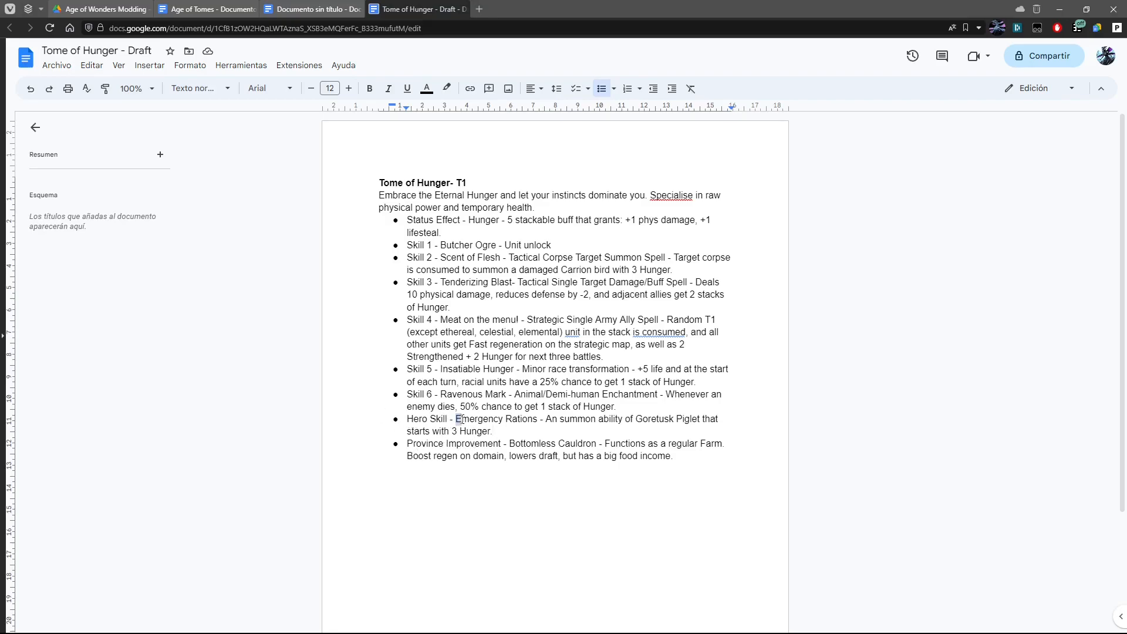
pyautogui.moveTo(456, 419); pyautogui.dragTo(536, 423)
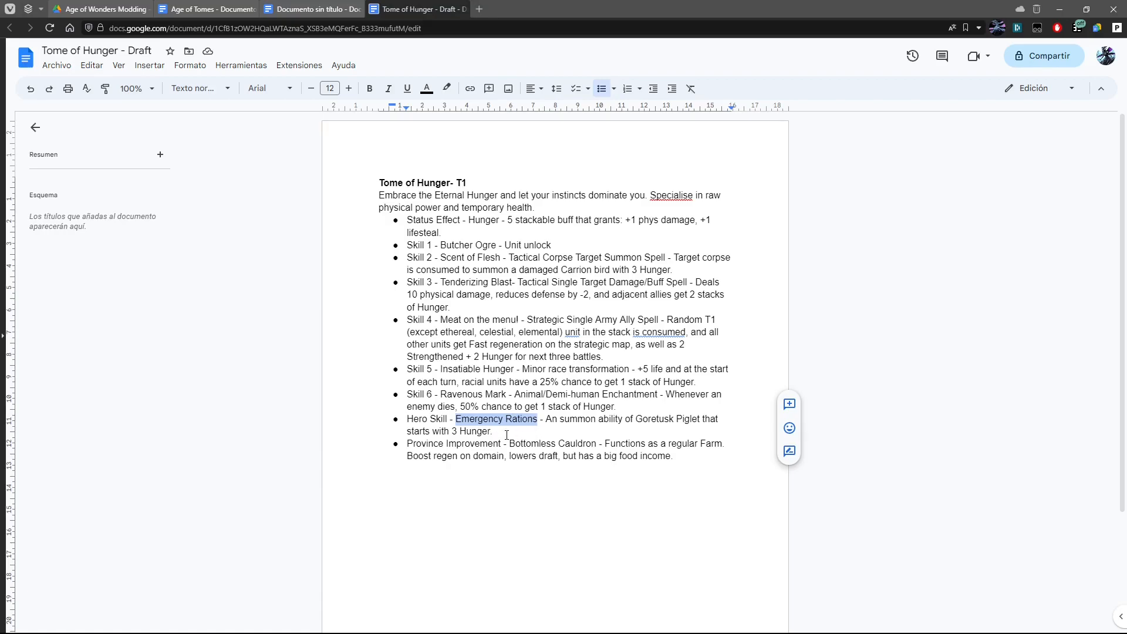
pyautogui.moveTo(493, 431); pyautogui.dragTo(450, 431)
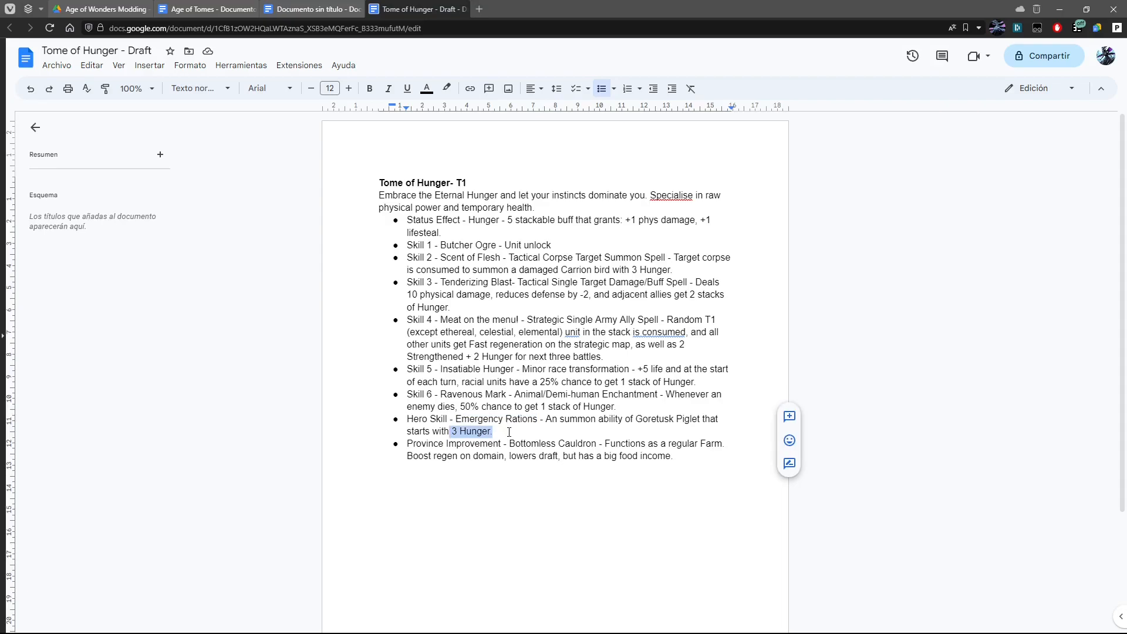
pyautogui.click(509, 432)
pyautogui.moveTo(456, 419); pyautogui.dragTo(527, 422)
pyautogui.click(541, 433)
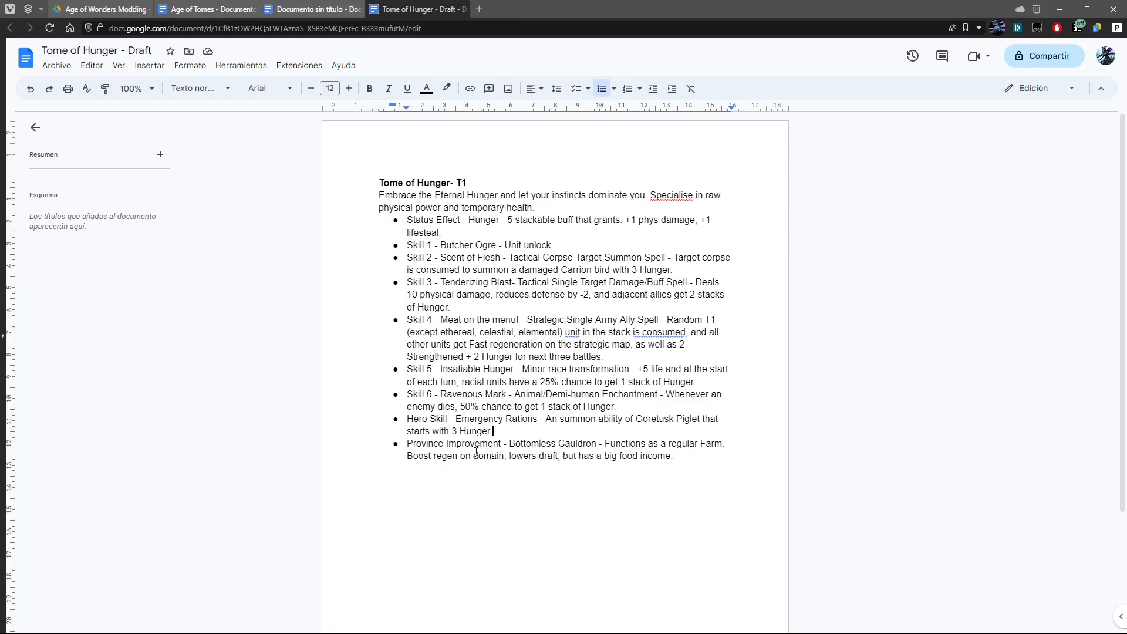
# Step: Examine the Province Improvement - Bottomless Cauldron entry, highlighting its name and its lowered draft effect
pyautogui.moveTo(415, 444); pyautogui.dragTo(586, 441)
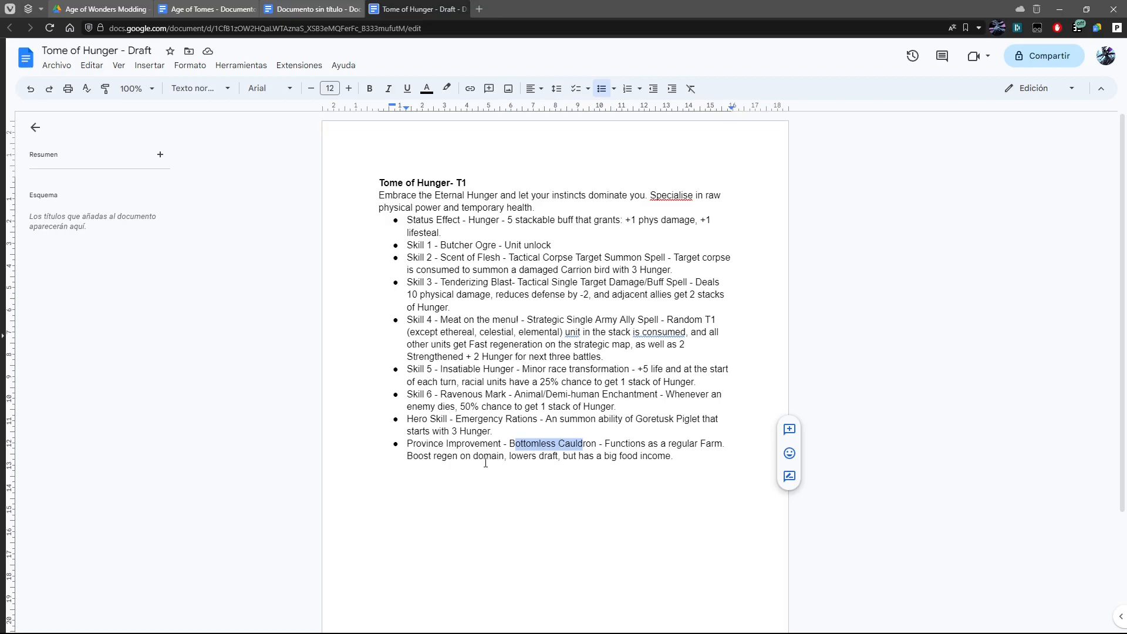
pyautogui.moveTo(512, 457); pyautogui.dragTo(562, 450)
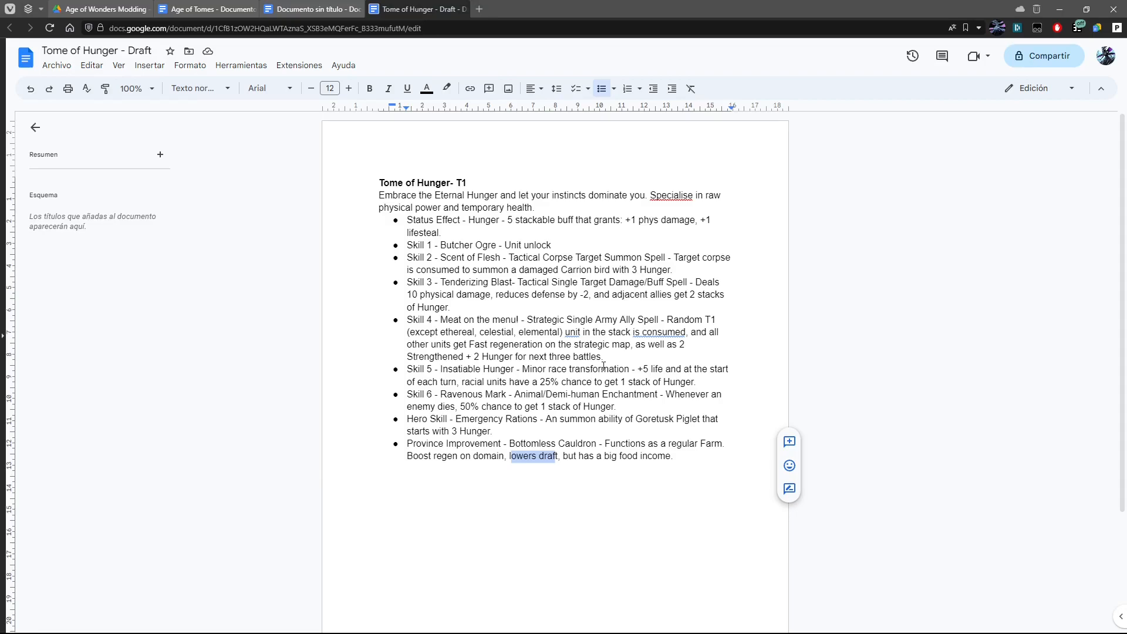
pyautogui.click(608, 450)
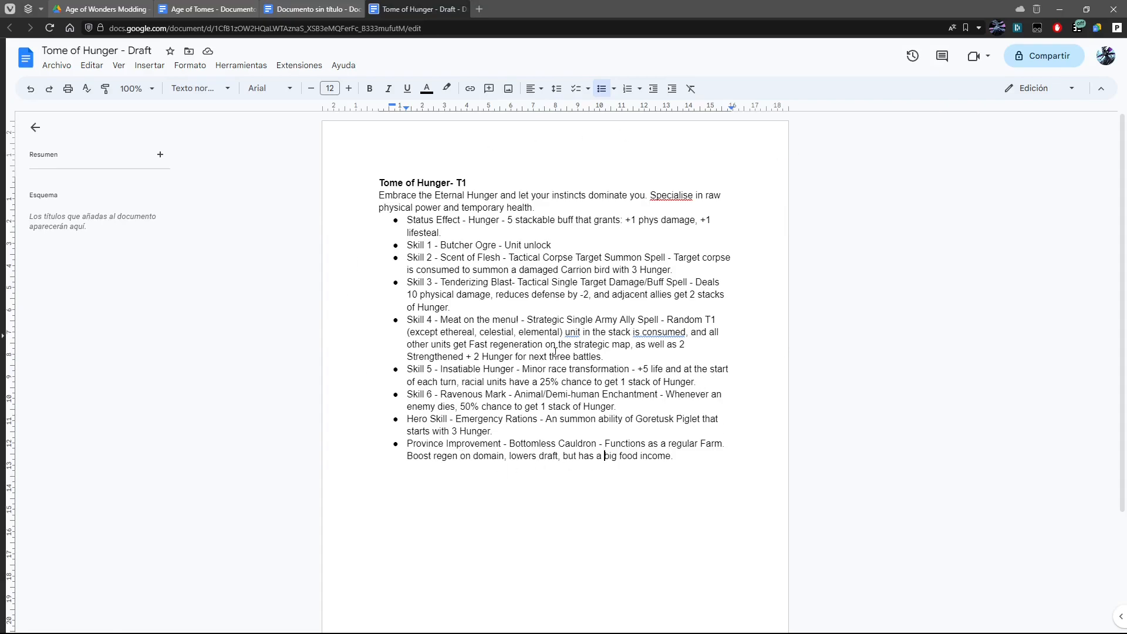
# Step: Switch to the Package Manager and launch the Resource Editor for the Tome Hunger mod
pyautogui.moveTo(412, 628)
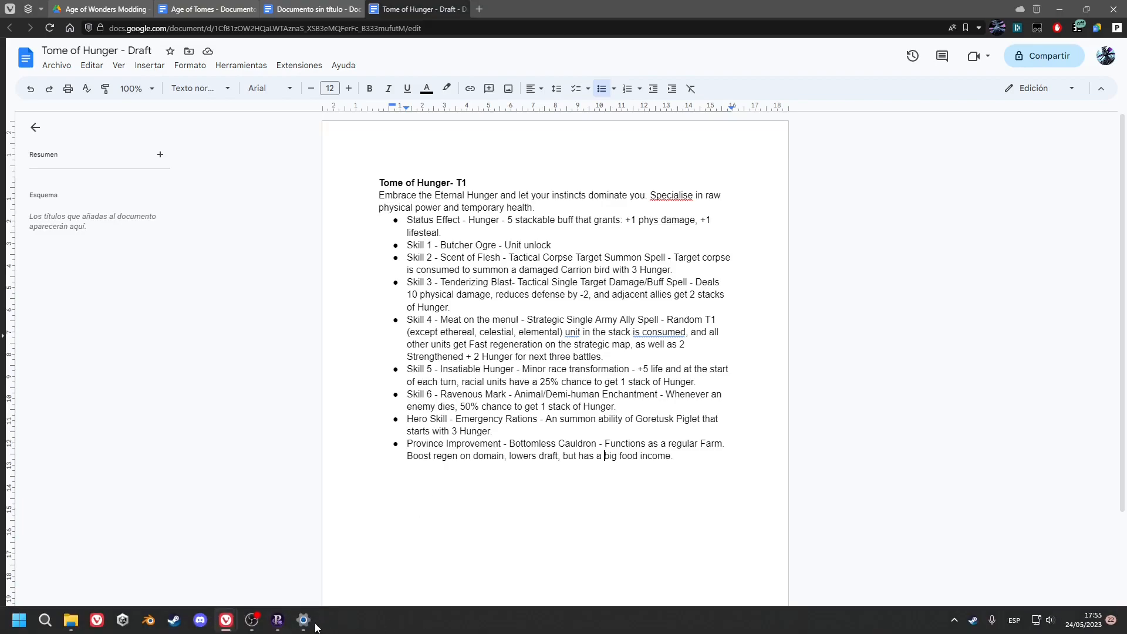
pyautogui.moveTo(303, 619)
pyautogui.click(353, 515)
pyautogui.moveTo(288, 627)
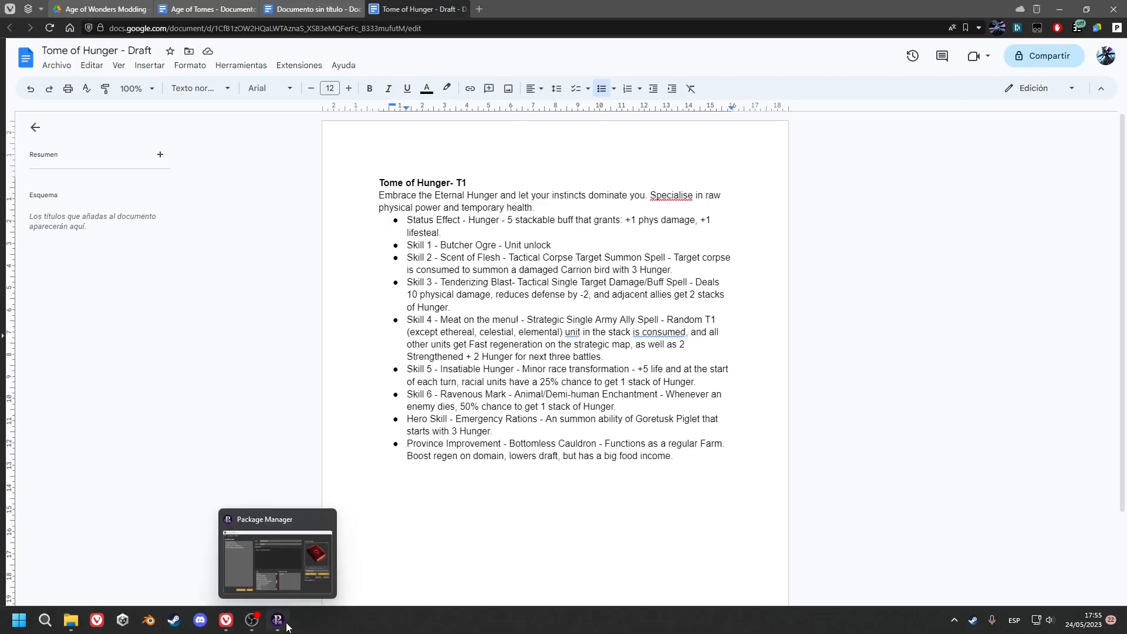
pyautogui.click(287, 627)
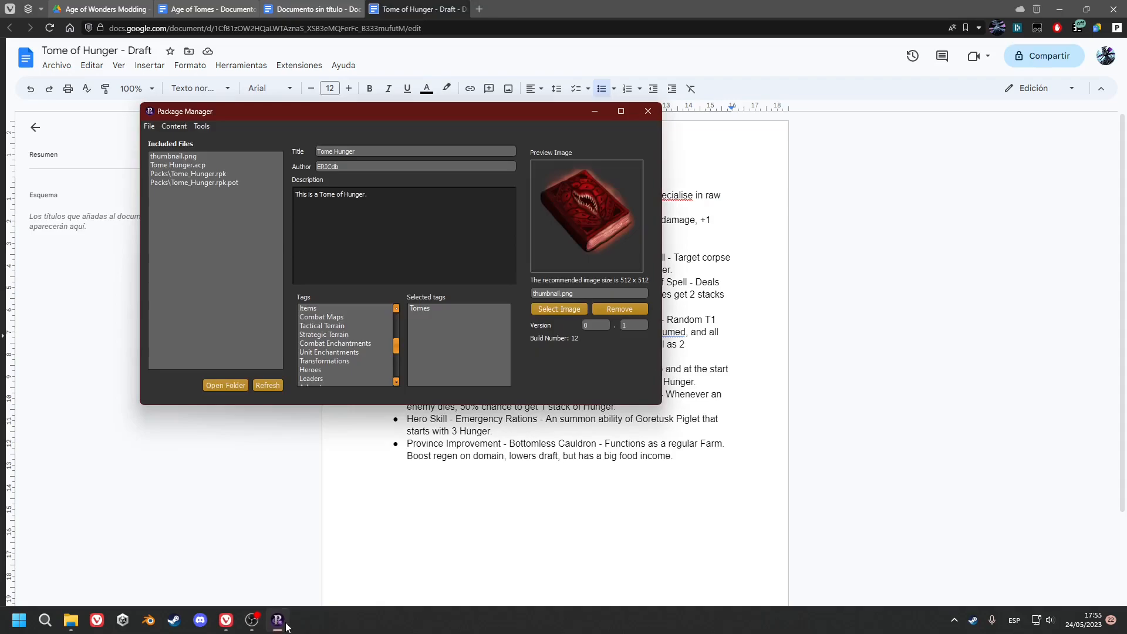
pyautogui.moveTo(454, 112); pyautogui.dragTo(562, 171)
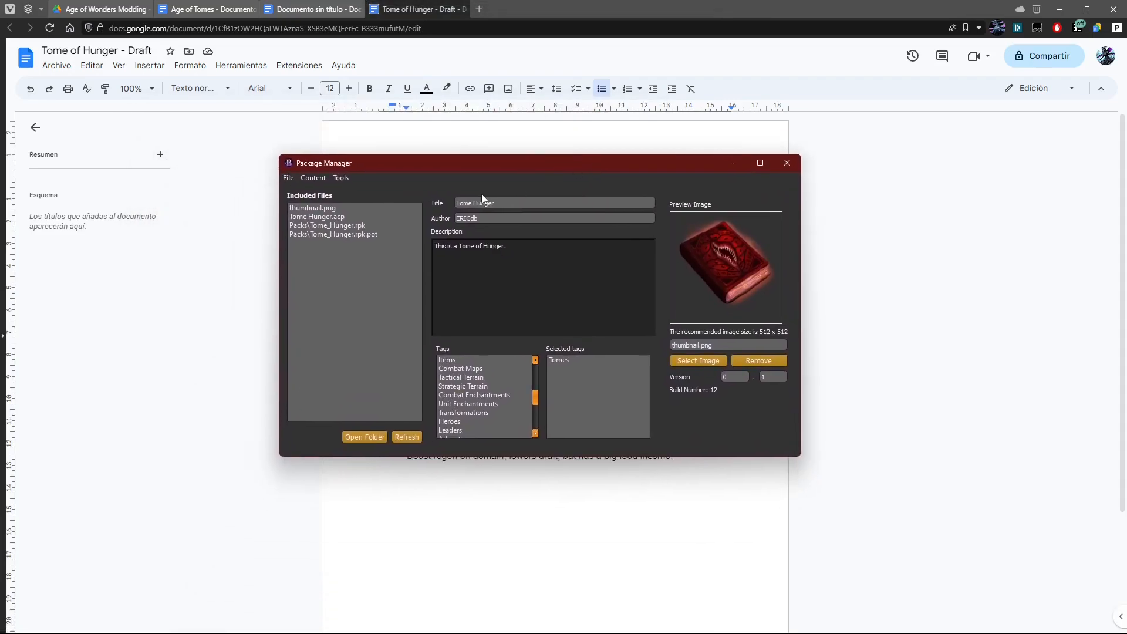
pyautogui.click(345, 179)
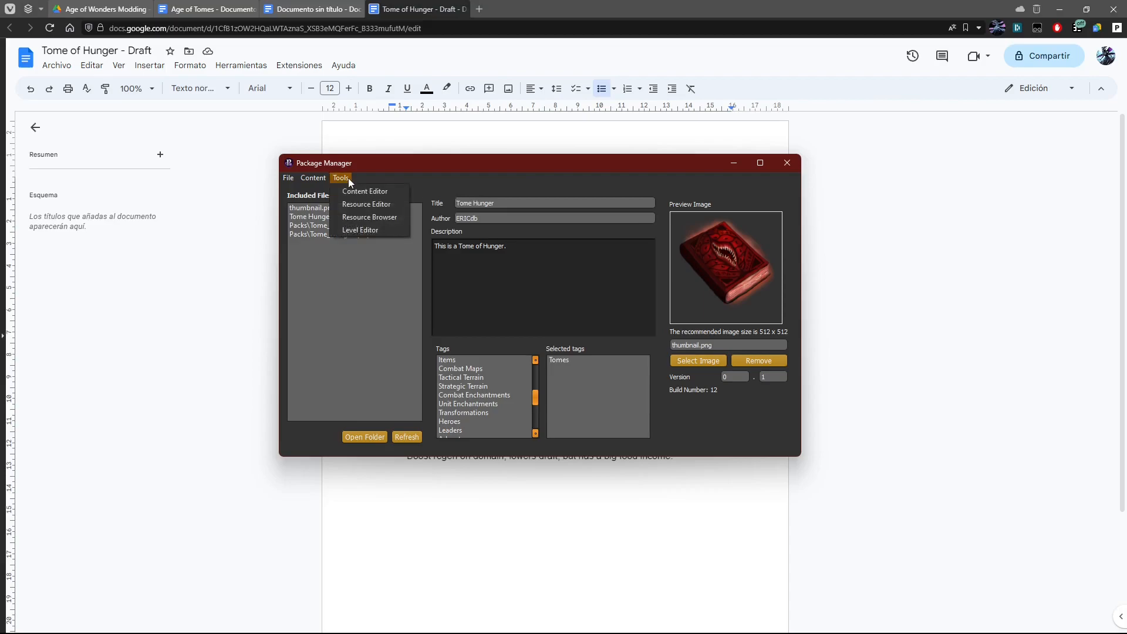
pyautogui.click(360, 206)
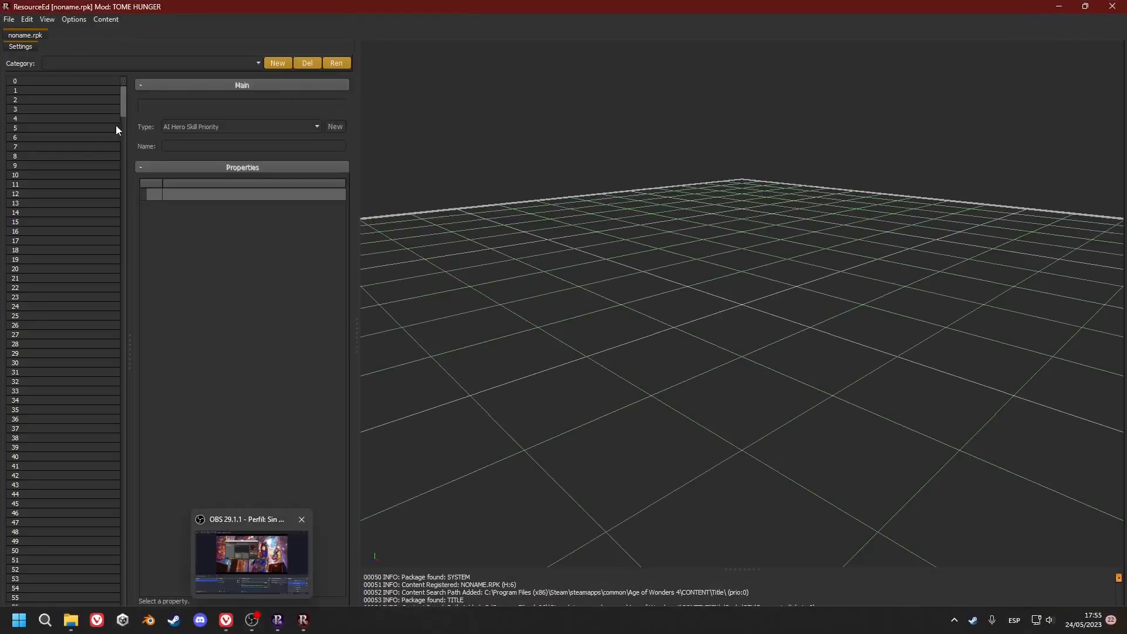
# Step: Reopen the recent Tome_Hunger.rpk pack and widen the resource list and properties areas
pyautogui.click(9, 20)
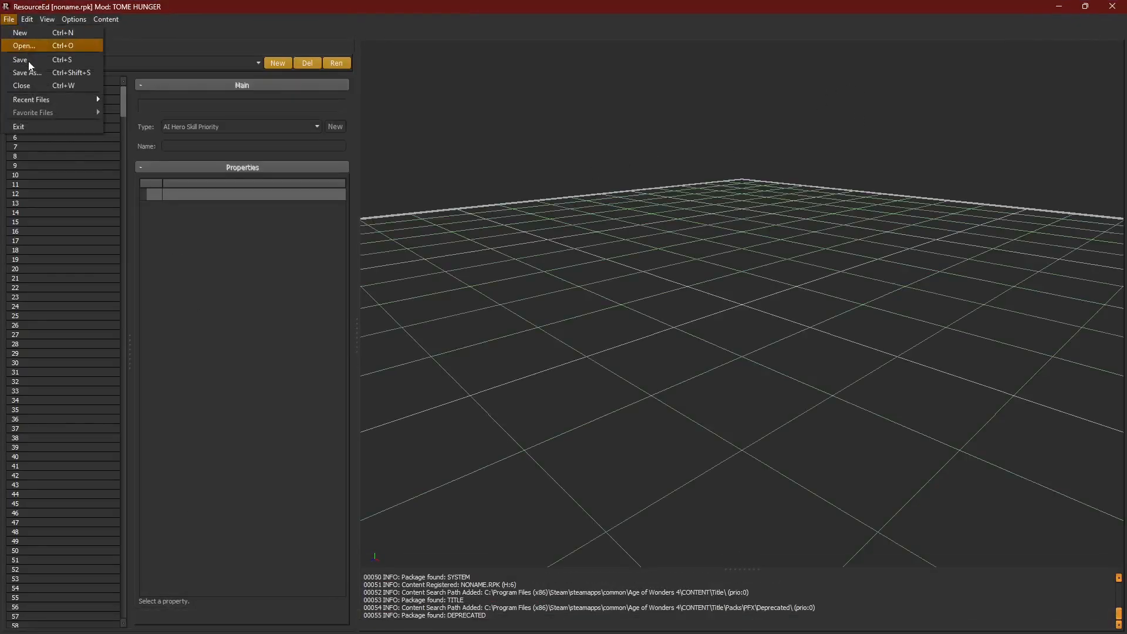
pyautogui.moveTo(34, 97)
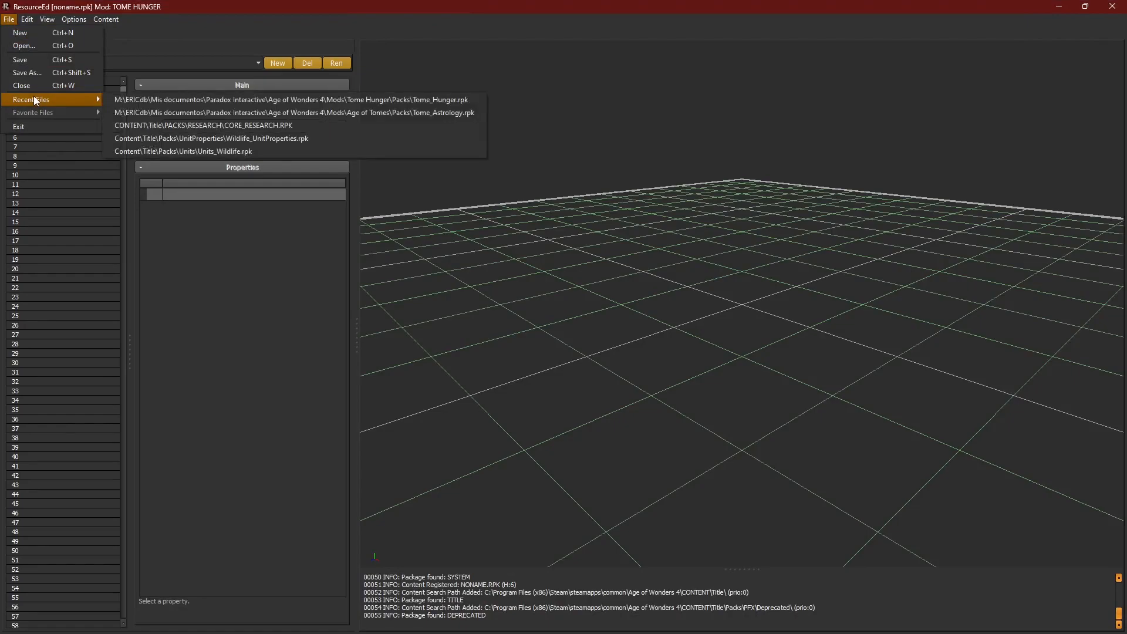
pyautogui.click(240, 101)
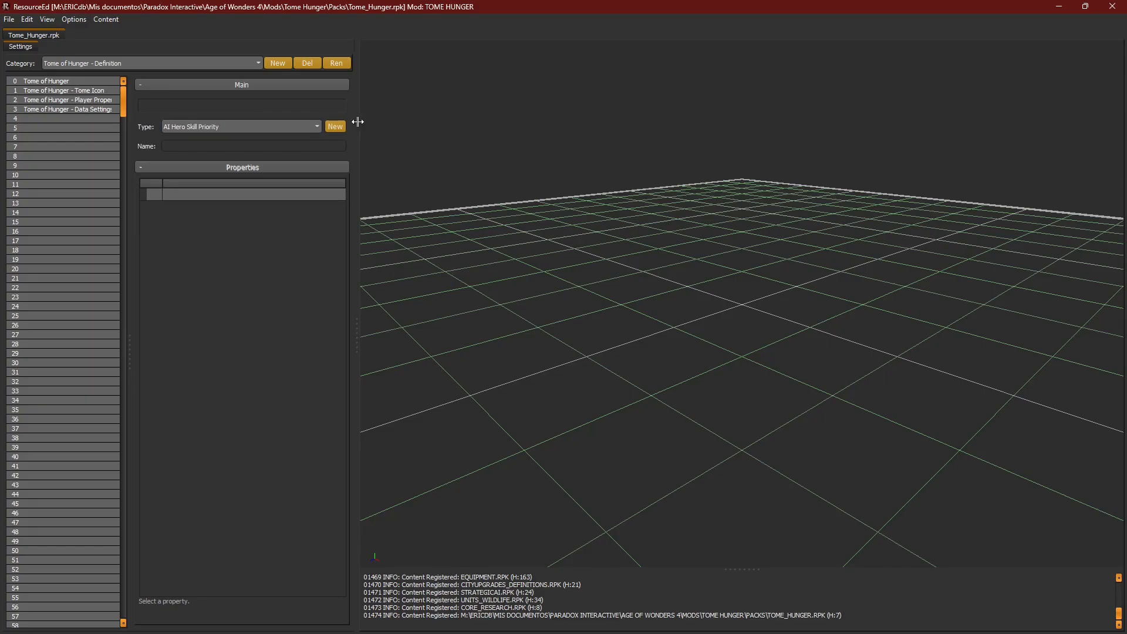
pyautogui.moveTo(360, 127); pyautogui.dragTo(542, 138)
pyautogui.moveTo(193, 128); pyautogui.dragTo(197, 127)
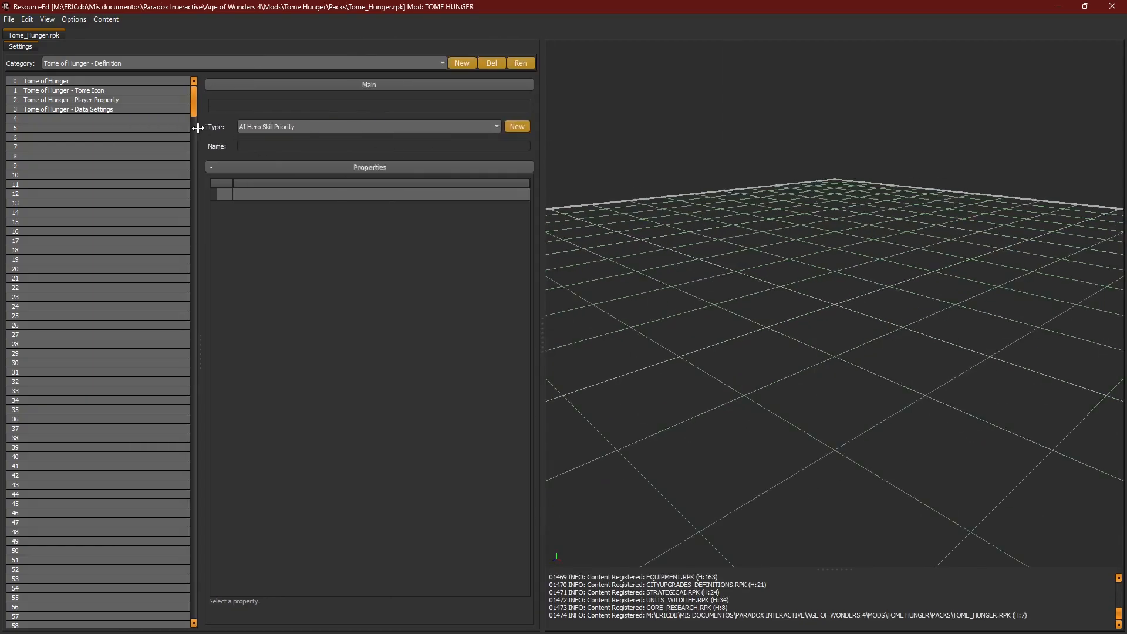
# Step: Browse for a resource pack to open in the base game's Packs\Research\Tomes folder
pyautogui.click(10, 19)
pyautogui.click(17, 56)
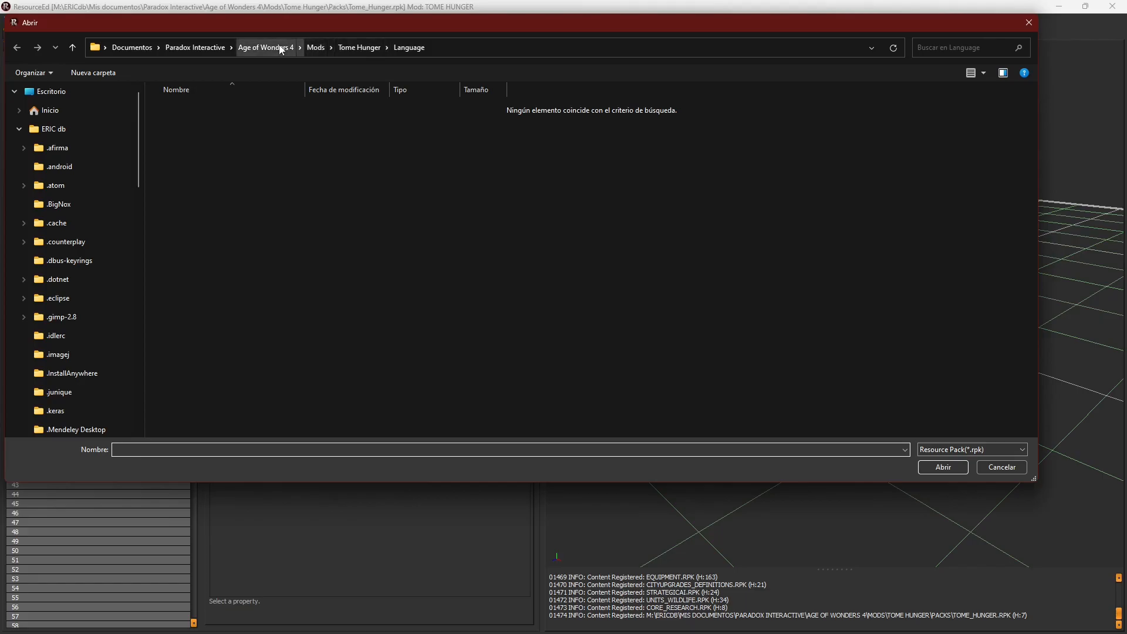
pyautogui.click(17, 129)
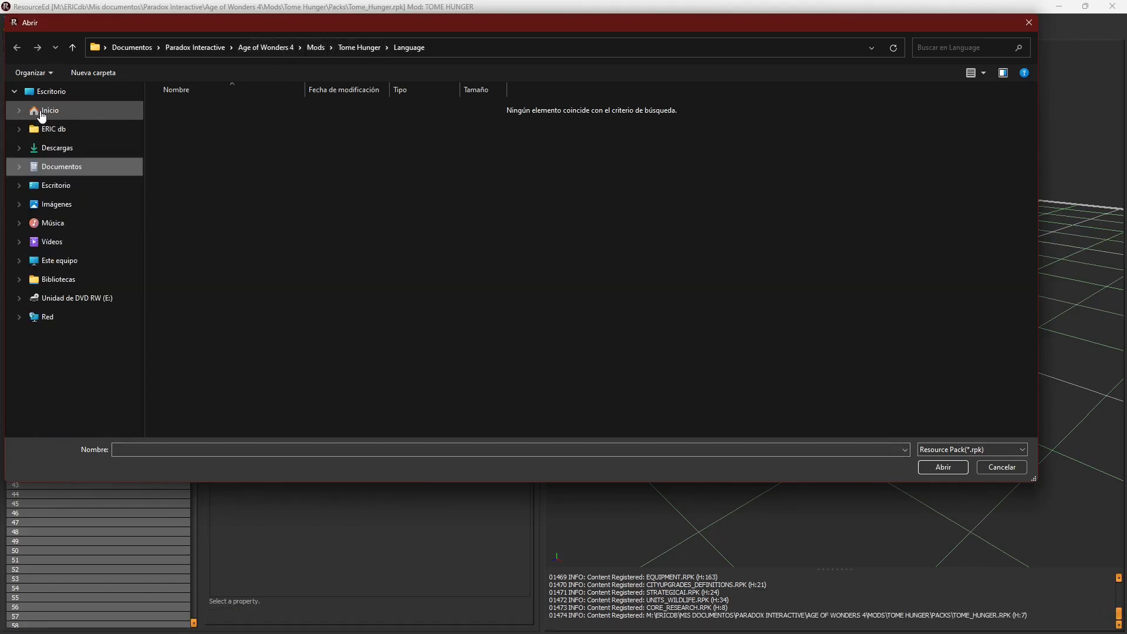
pyautogui.click(35, 118)
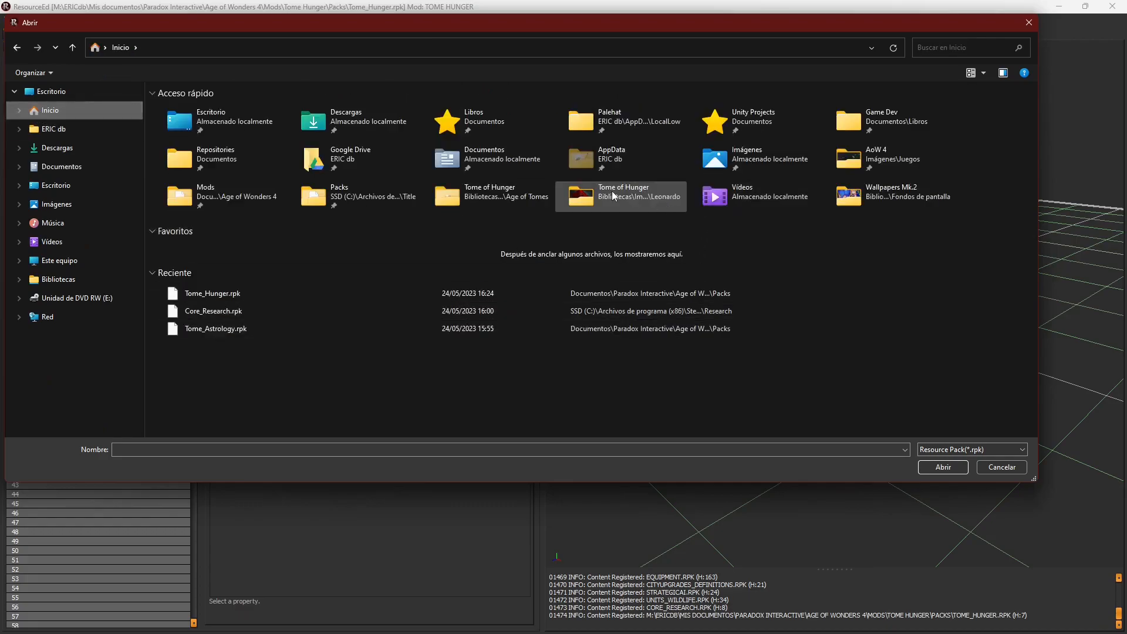
pyautogui.doubleClick(371, 196)
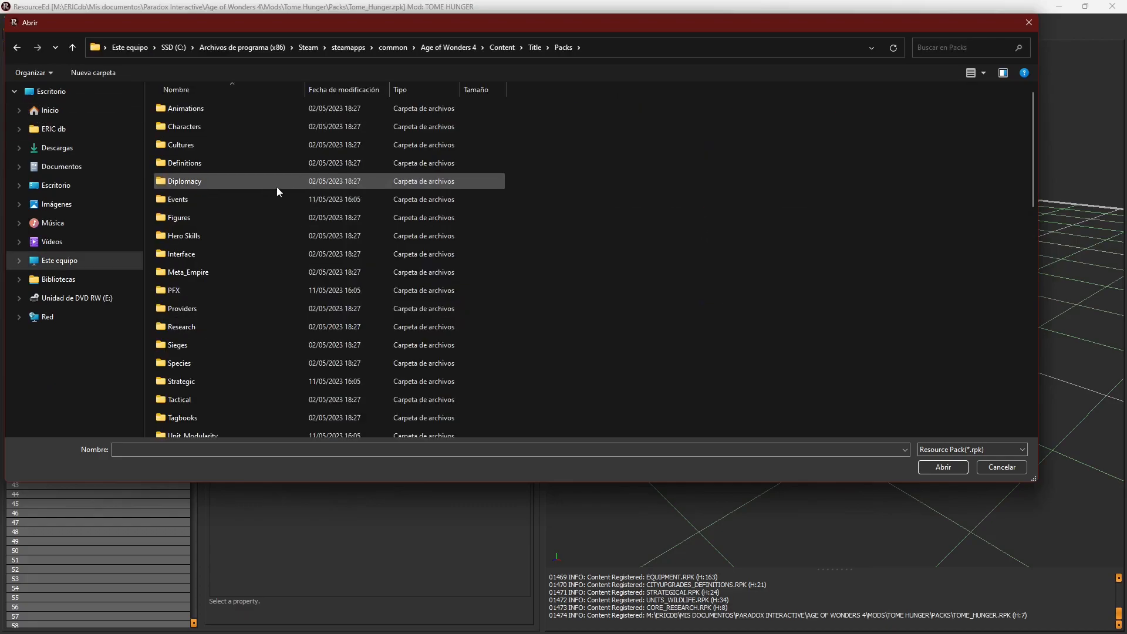
pyautogui.doubleClick(201, 329)
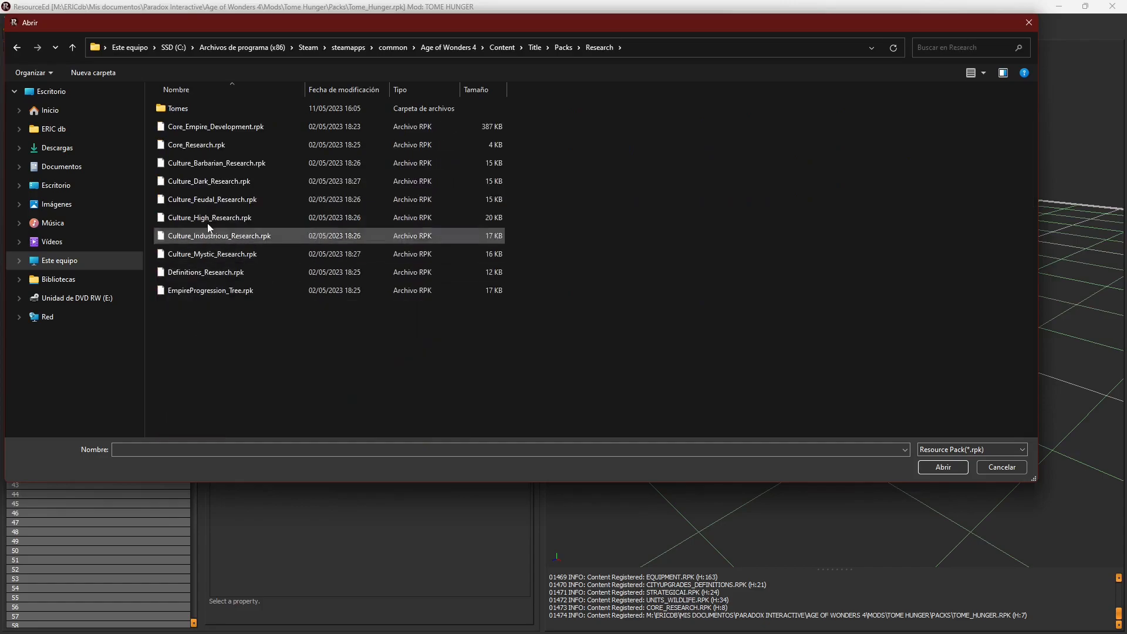
pyautogui.doubleClick(182, 112)
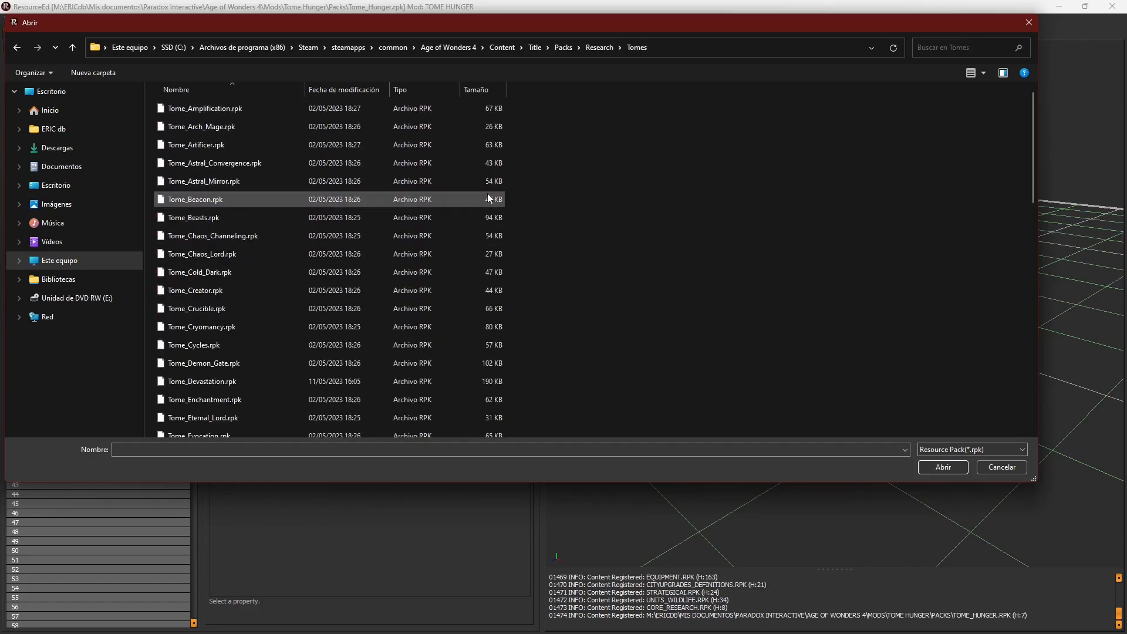
# Step: Find Tome_Pyromancy.rpk among the base game tomes and open it
pyautogui.scroll(-2, 1024, 143)
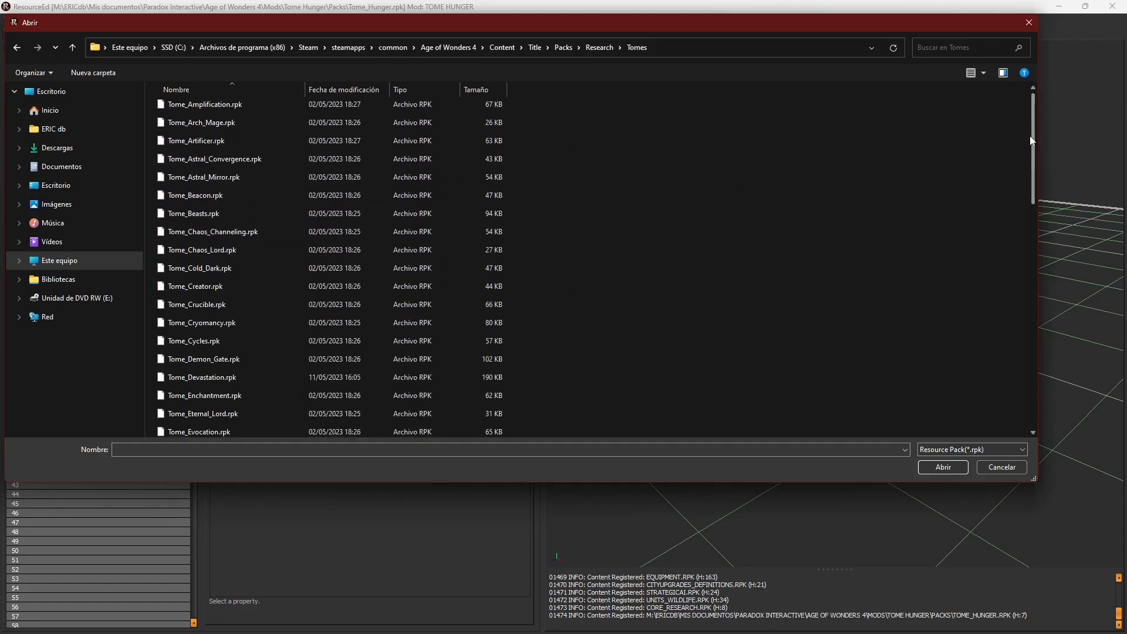
pyautogui.moveTo(1029, 147); pyautogui.dragTo(1029, 142)
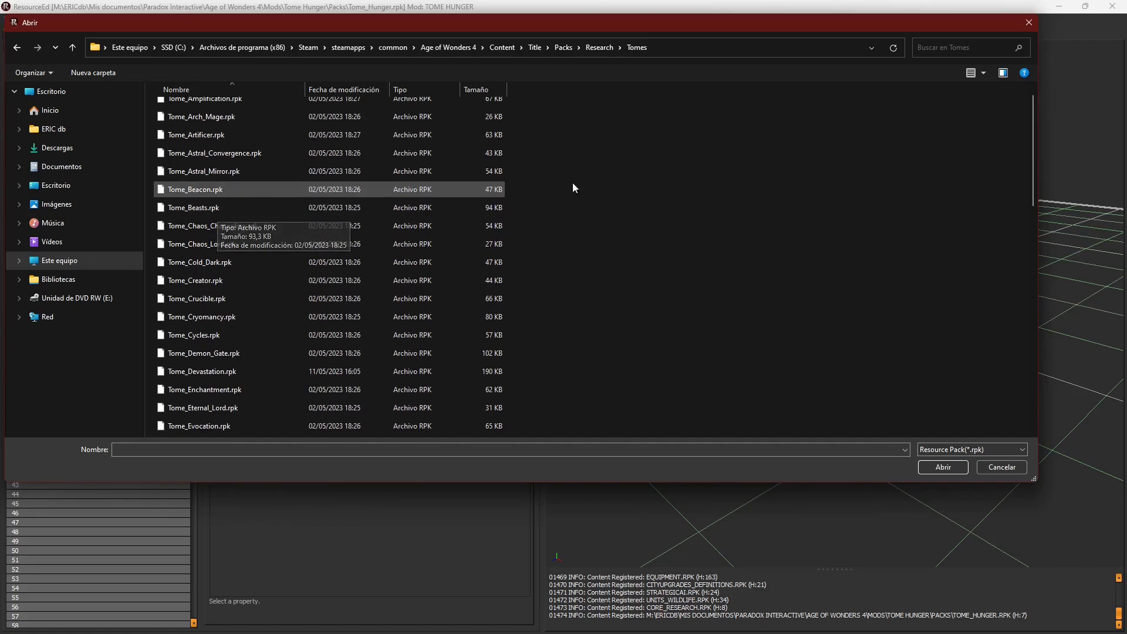
pyautogui.moveTo(1031, 148); pyautogui.dragTo(1031, 138)
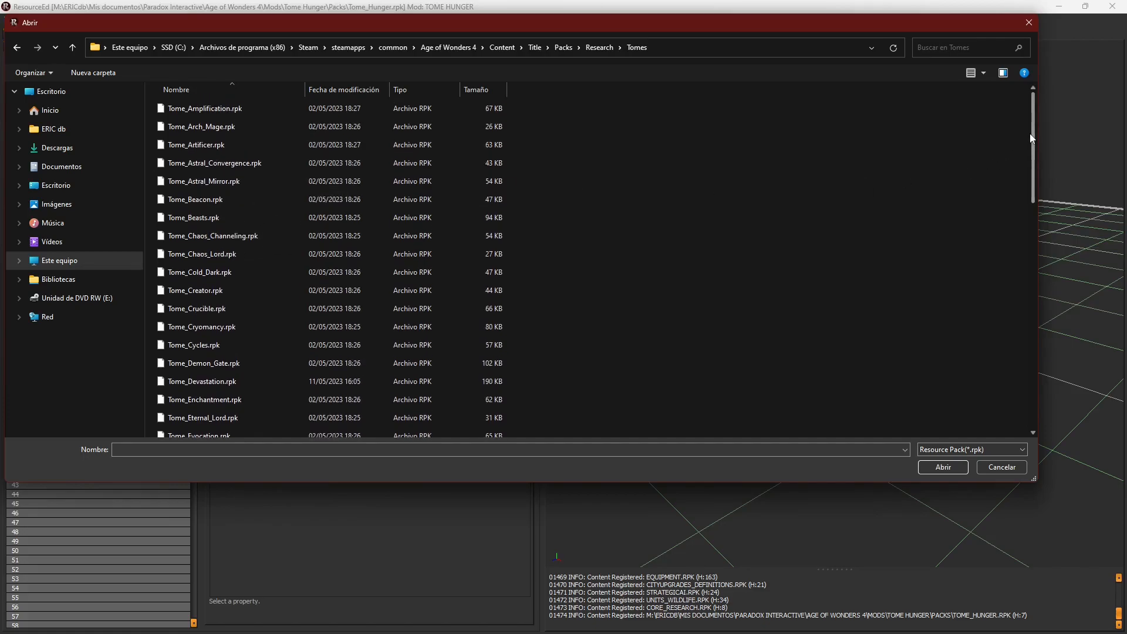
pyautogui.moveTo(1031, 135); pyautogui.dragTo(1022, 282)
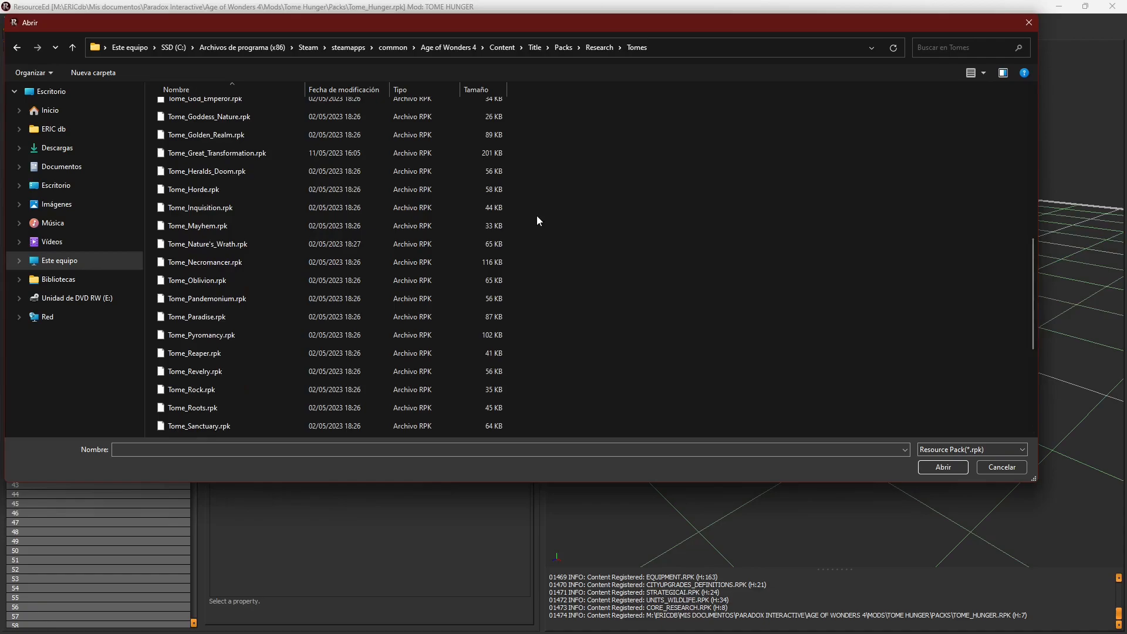
pyautogui.doubleClick(183, 332)
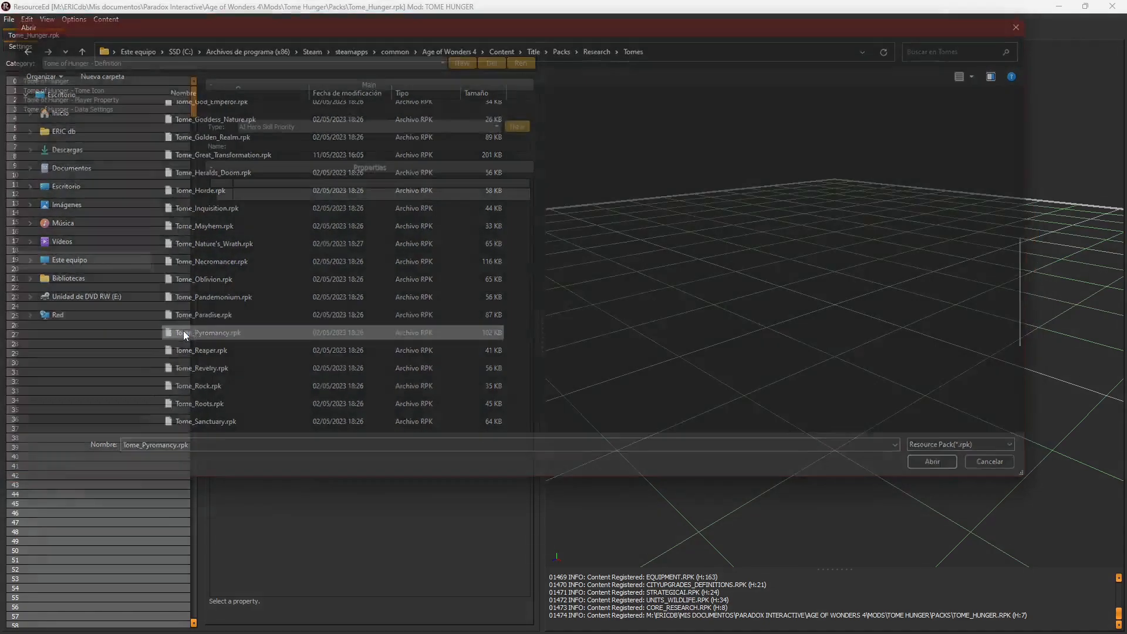
# Step: Show the Tome of Pyromancy - Skills category of the Tome_Pyromancy.rpk pack
pyautogui.moveTo(168, 102); pyautogui.dragTo(160, 73)
pyautogui.click(157, 65)
pyautogui.click(133, 106)
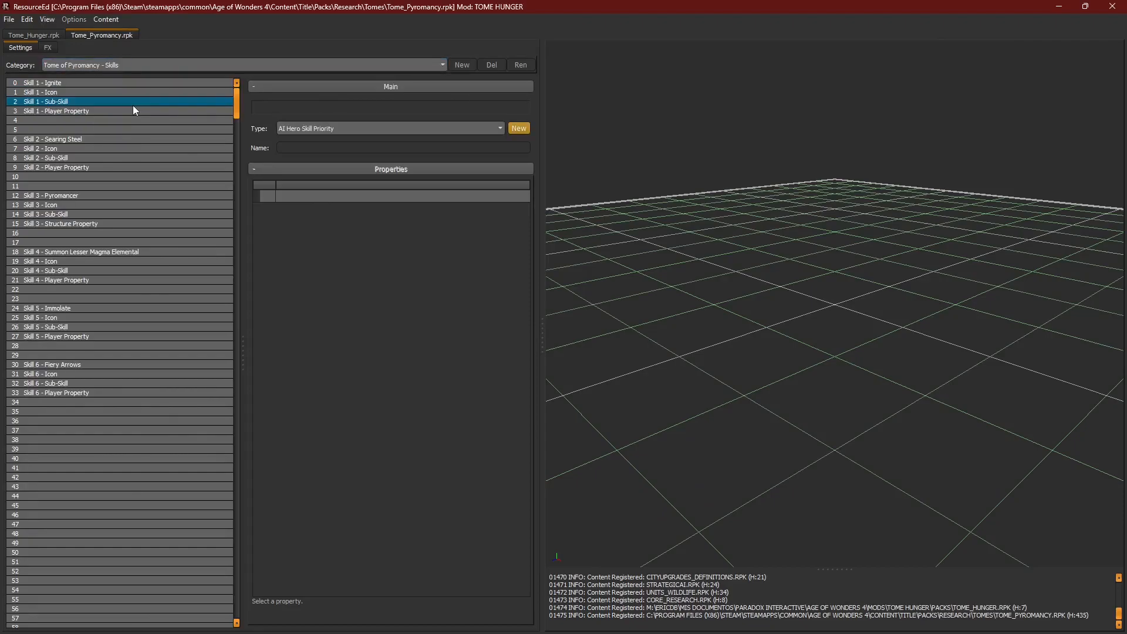
# Step: Copy the four Skill 3 resources: Pyromancer, Icon, Sub-Skill and Structure Property
pyautogui.moveTo(134, 106); pyautogui.dragTo(87, 256)
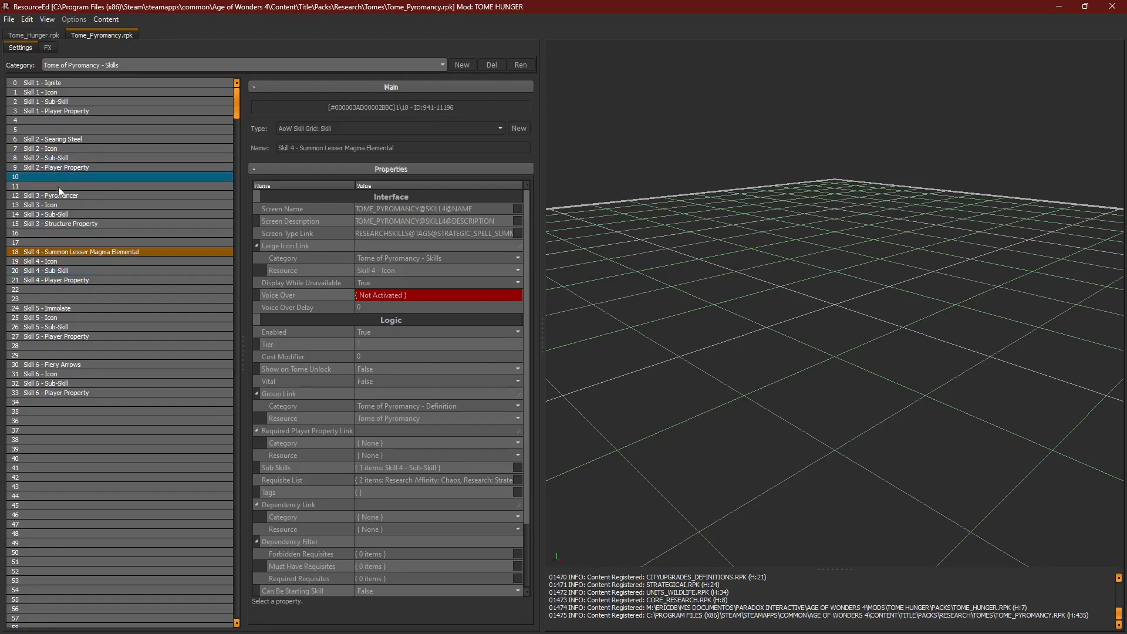
pyautogui.moveTo(58, 195); pyautogui.dragTo(62, 219)
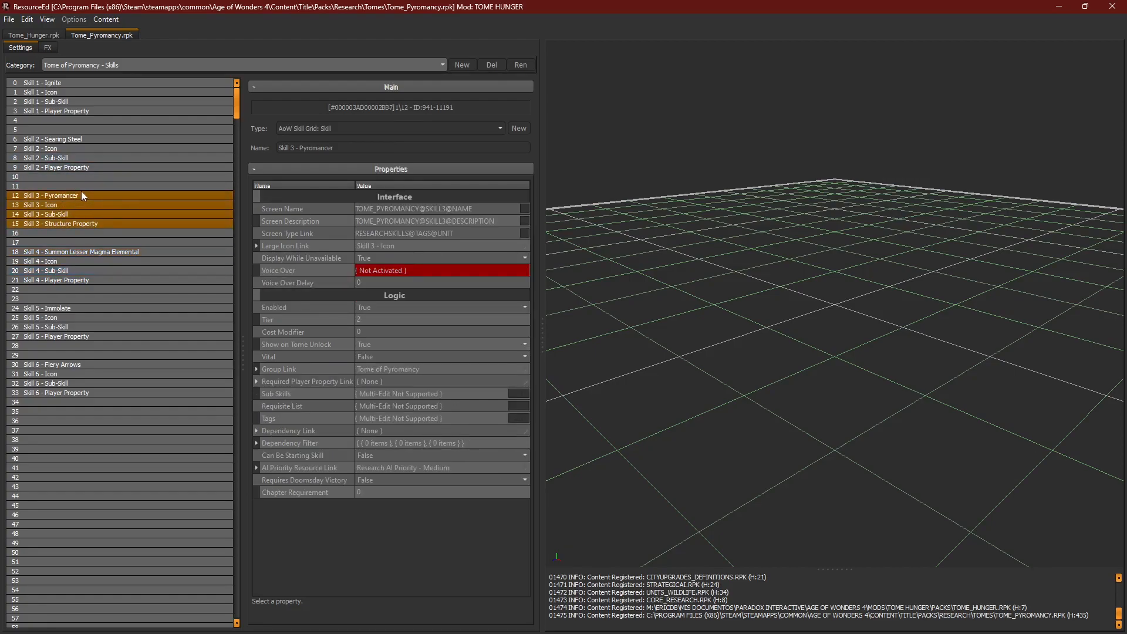
pyautogui.hotkey('ctrl', 'c')
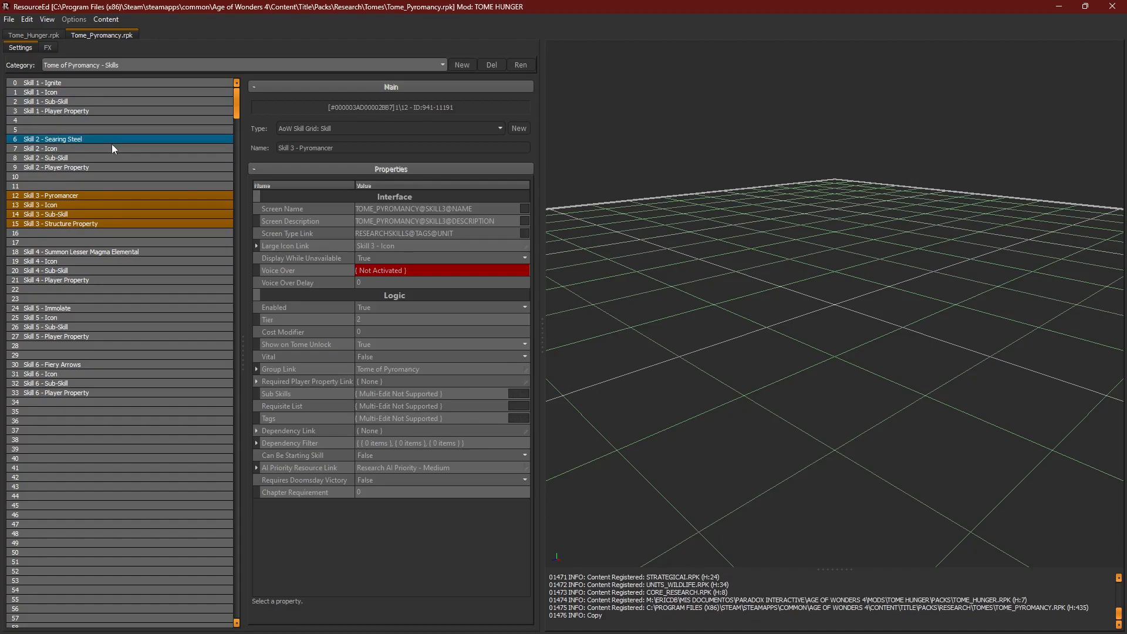
# Step: Compare the categories and resource lists of Tome_Hunger.rpk and Tome_Pyromancy.rpk
pyautogui.click(30, 34)
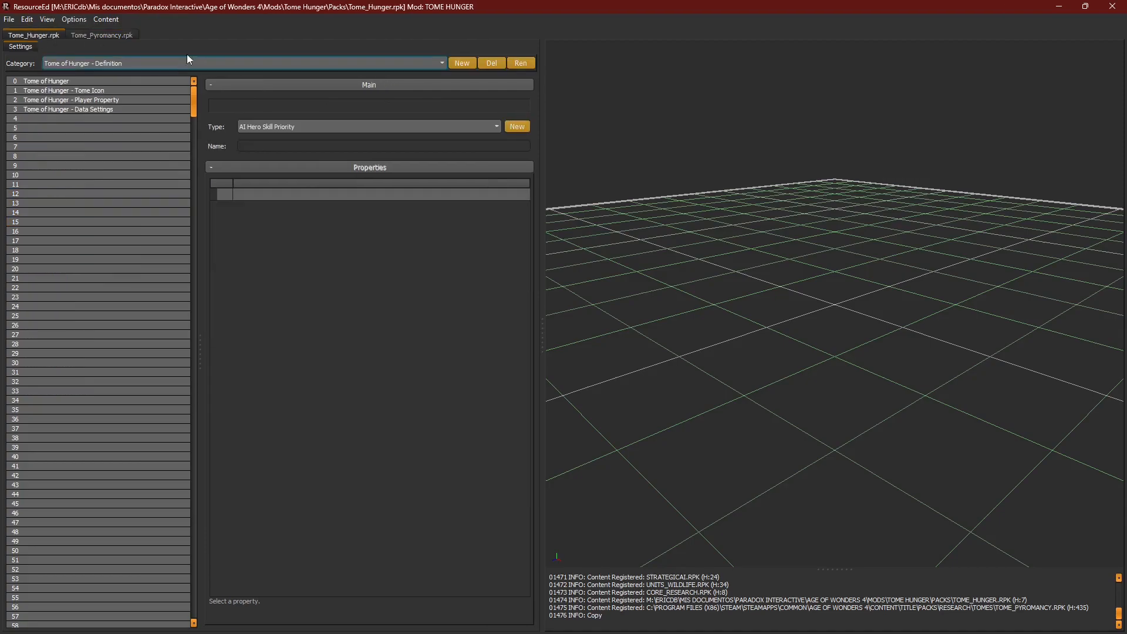
pyautogui.click(84, 34)
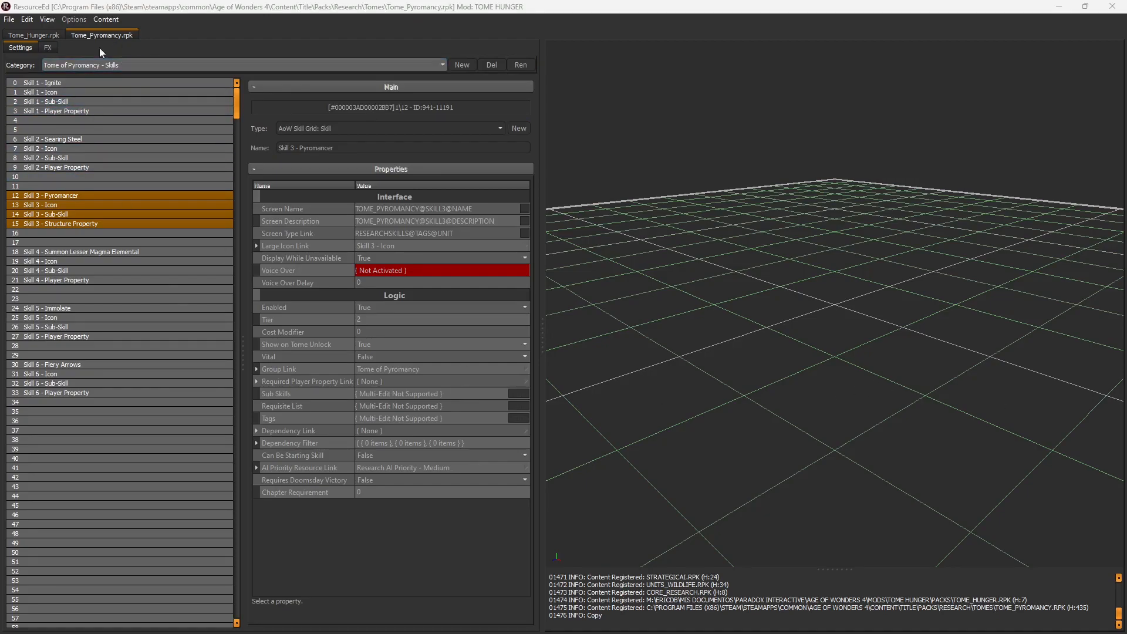
pyautogui.click(57, 34)
pyautogui.click(92, 34)
pyautogui.click(46, 34)
pyautogui.click(88, 35)
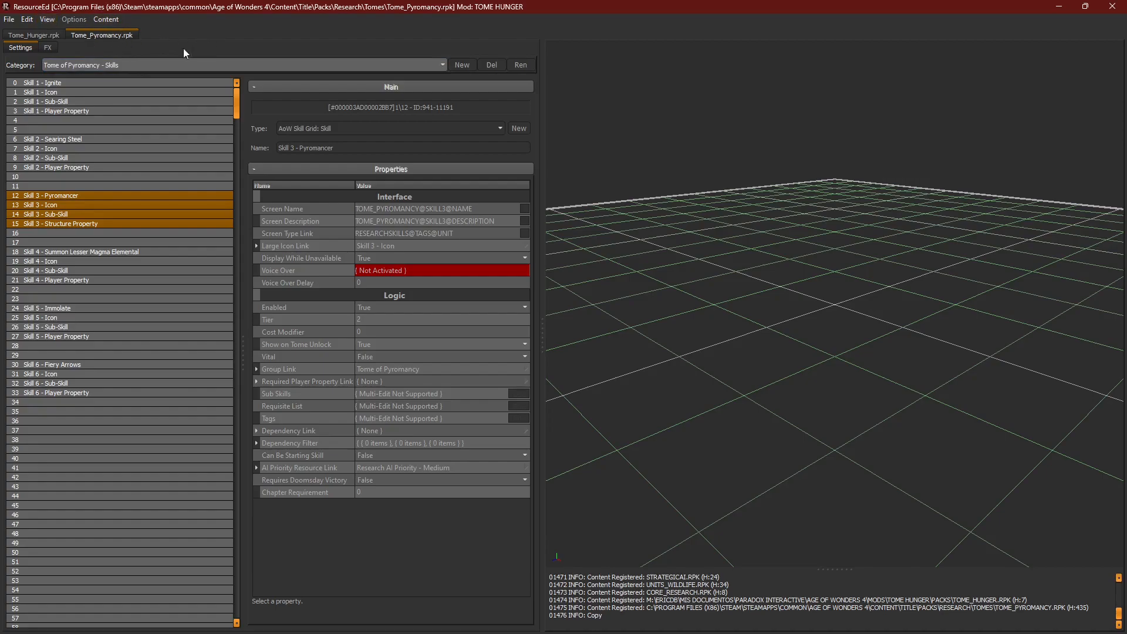
pyautogui.click(25, 34)
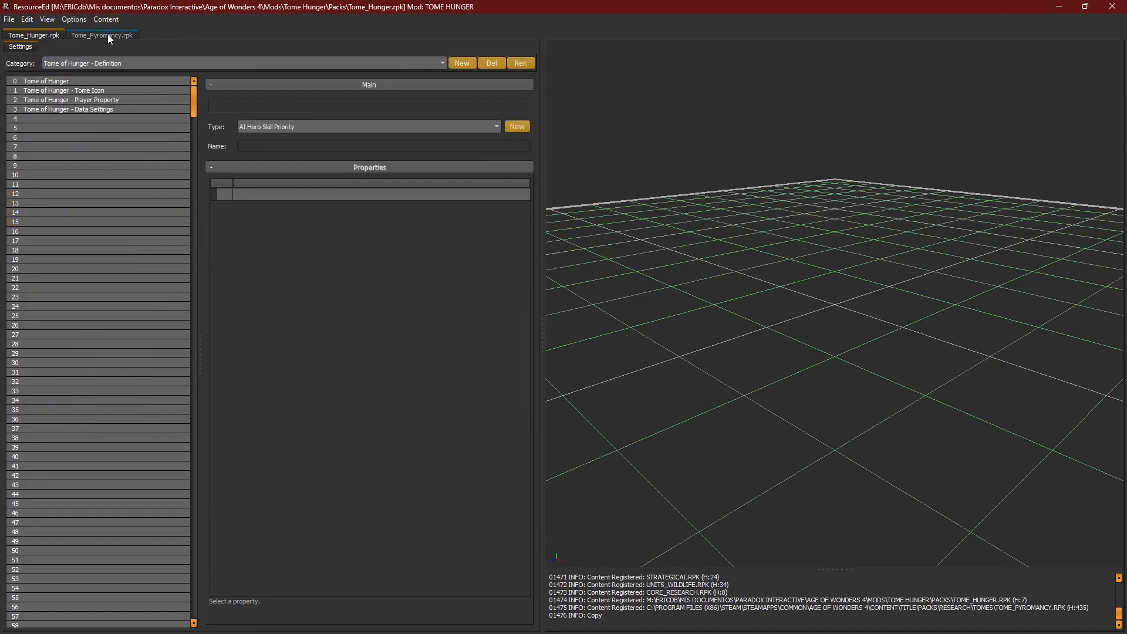
pyautogui.click(106, 35)
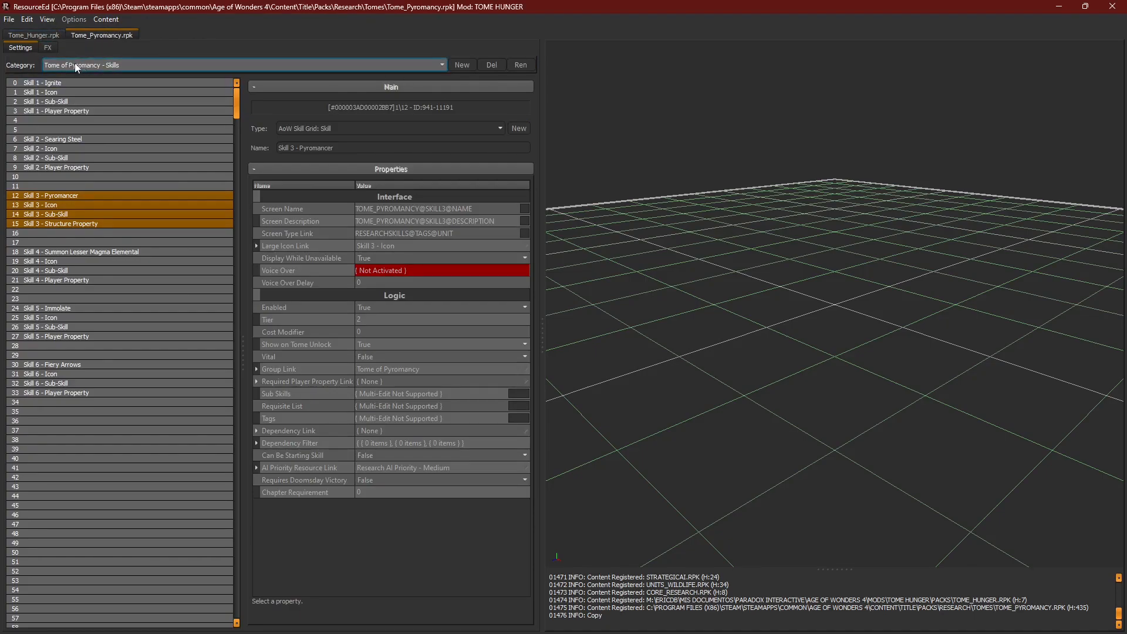
# Step: Create a new category named "Tome of Hunger - Skills" in the Tome_Hunger.rpk pack
pyautogui.click(36, 37)
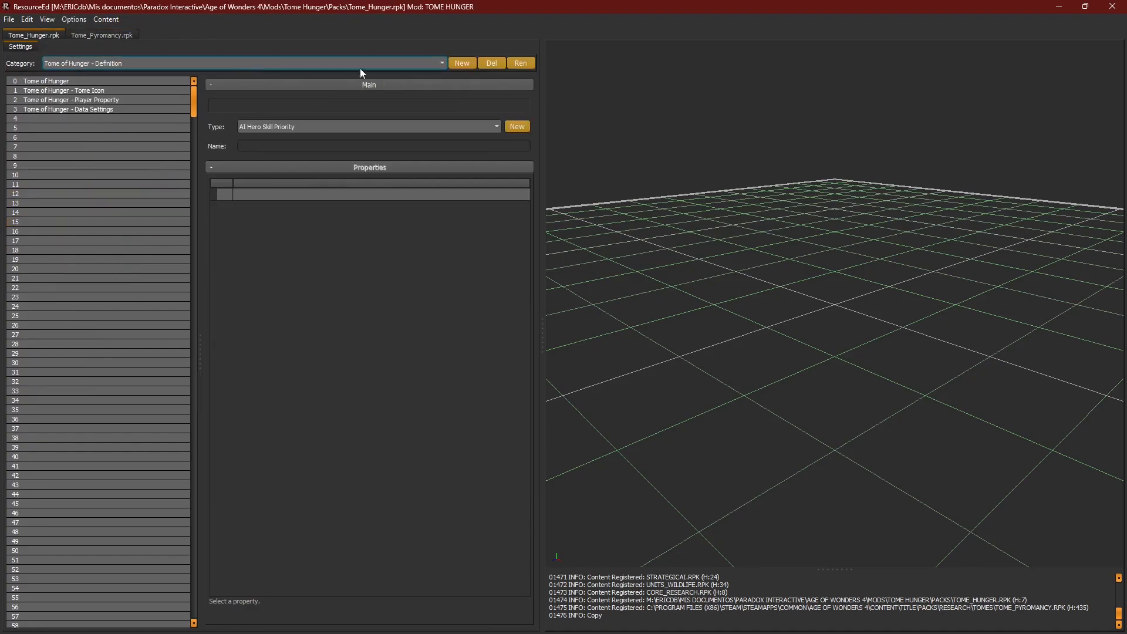
pyautogui.click(462, 64)
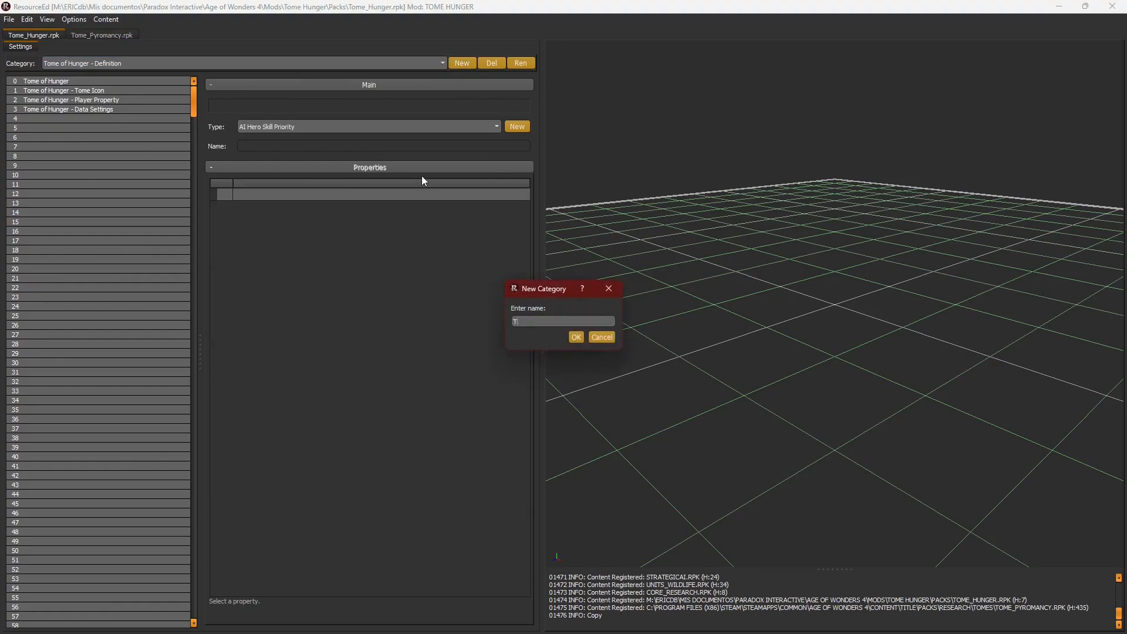
pyautogui.write('Tome of Hunger - Skills')
pyautogui.press('Return')
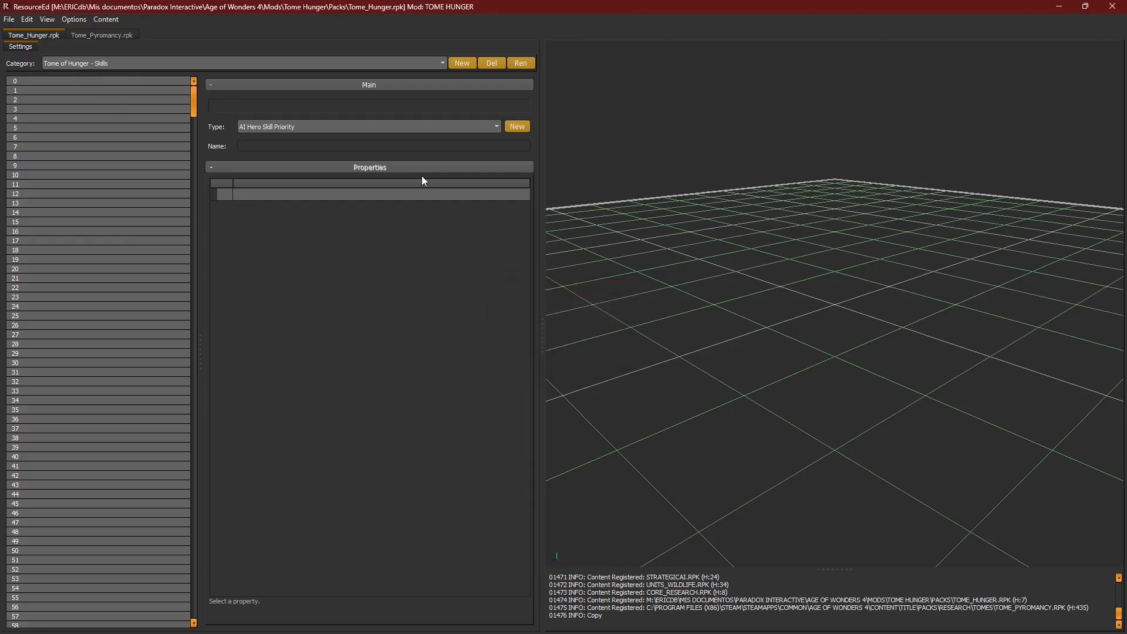
pyautogui.click(102, 89)
pyautogui.click(93, 34)
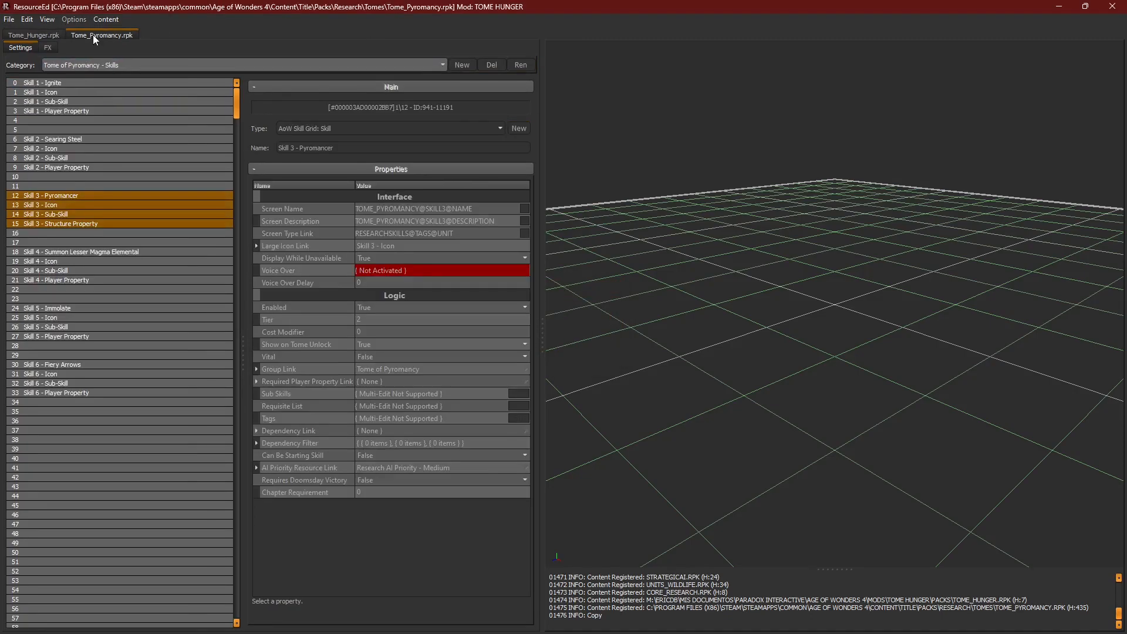
pyautogui.click(36, 33)
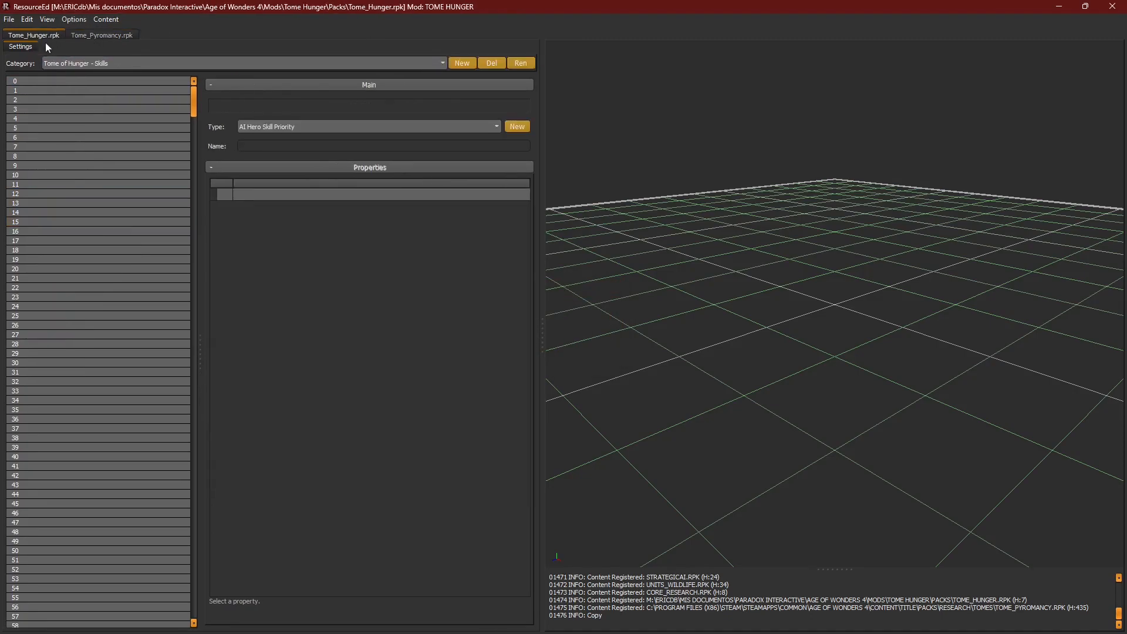
pyautogui.click(75, 31)
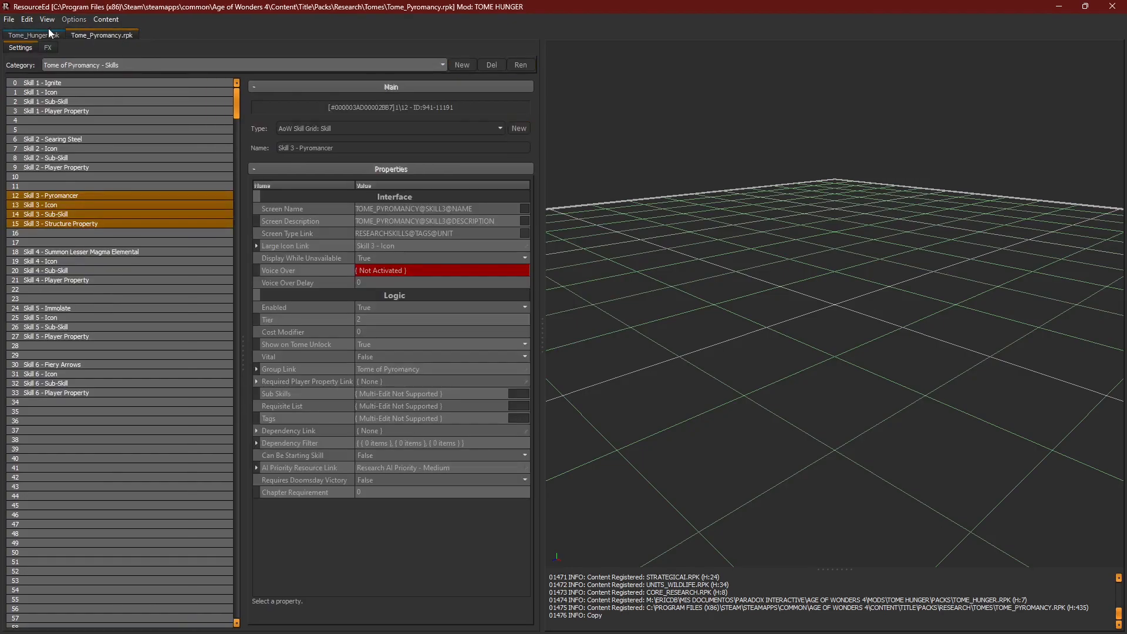
# Step: Insert a separator in row 0 of the Tome of Hunger - Skills category and name it "Skill 1"
pyautogui.click(47, 32)
pyautogui.rightClick(56, 80)
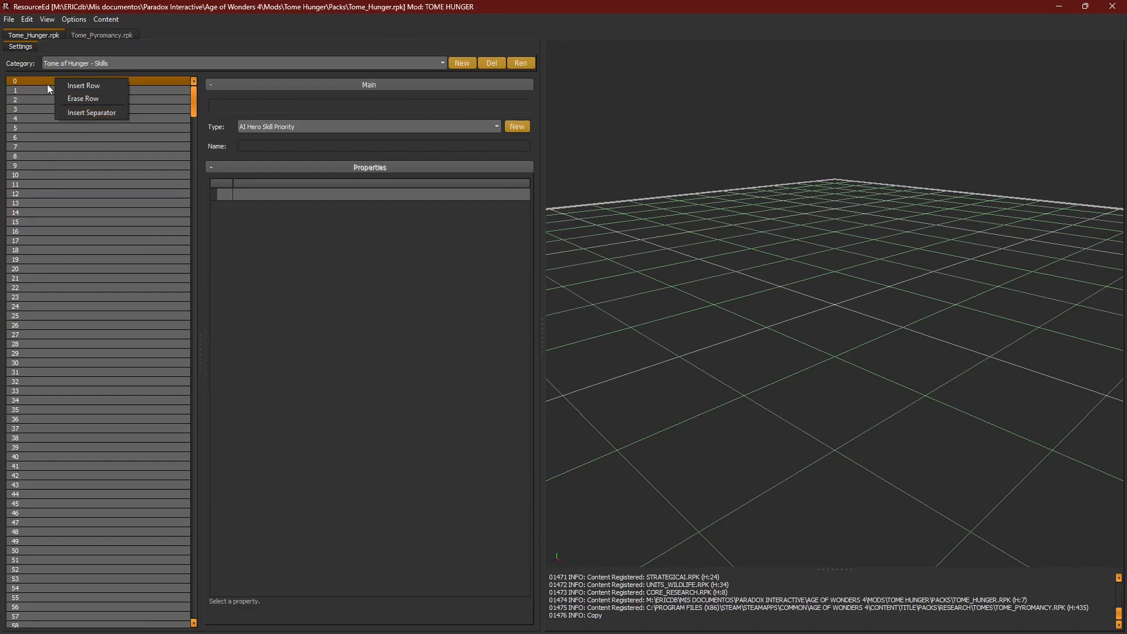
pyautogui.click(87, 113)
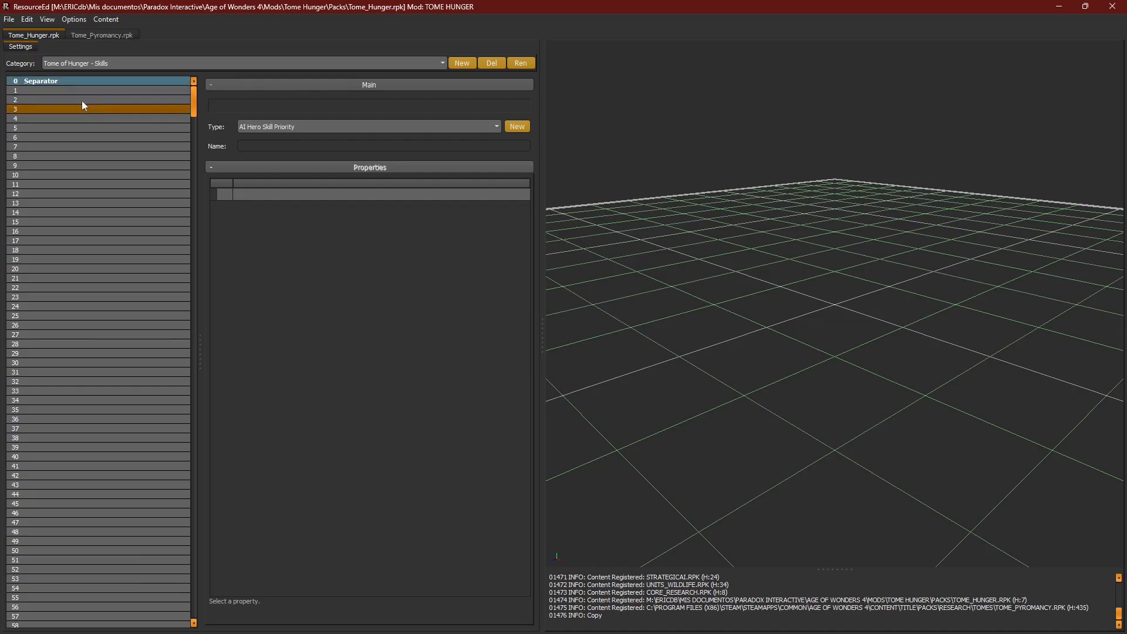
pyautogui.rightClick(55, 80)
pyautogui.click(98, 125)
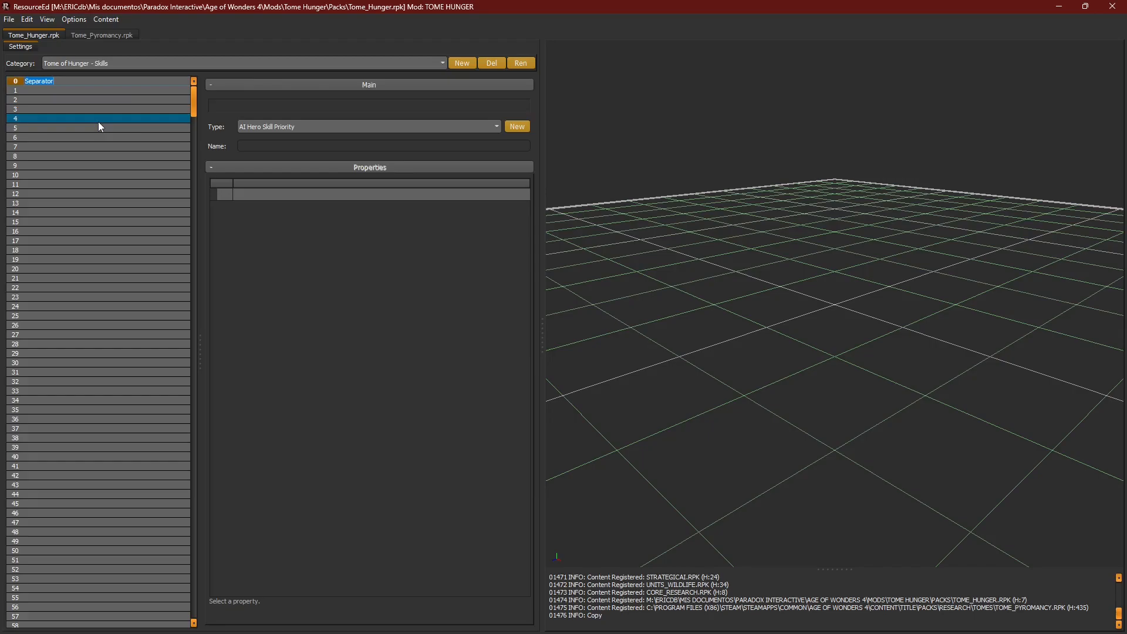
pyautogui.write('Skill 1')
pyautogui.press('Return')
# Step: Paste the four copied Skill 3 resources into rows 1 to 4, directly below the Skill 1 separator
pyautogui.click(98, 123)
pyautogui.moveTo(70, 90); pyautogui.dragTo(78, 129)
pyautogui.hotkey('ctrl', 'v')
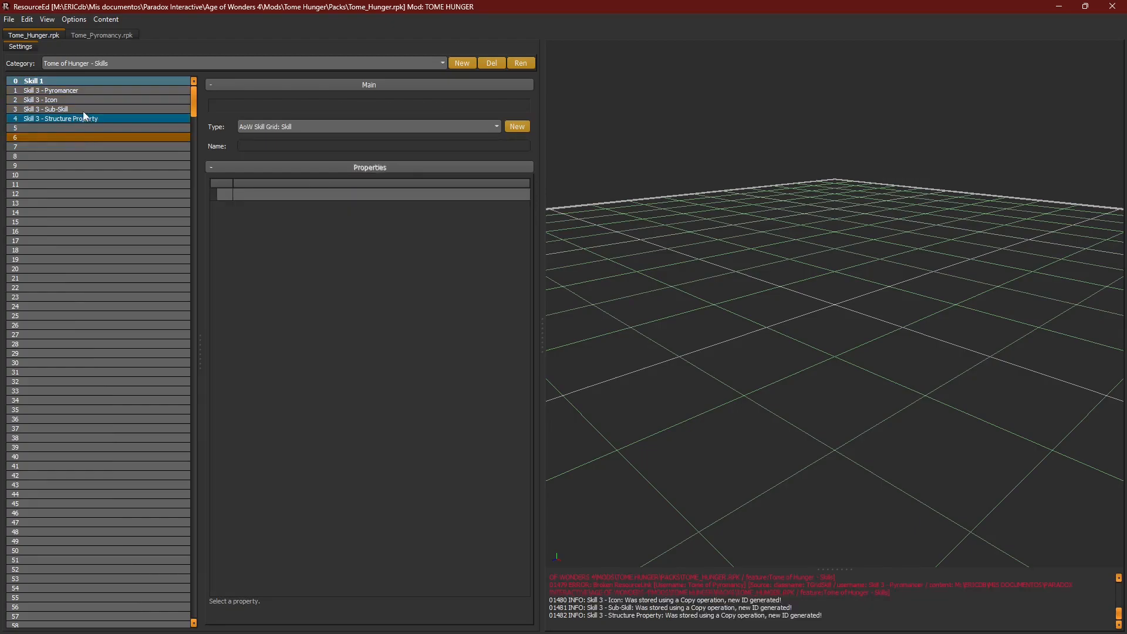
# Step: Compare the pasted Skill 3 resources with the originals in Tome_Pyromancy.rpk and examine the pasted Pyromancer skill's property links
pyautogui.click(68, 80)
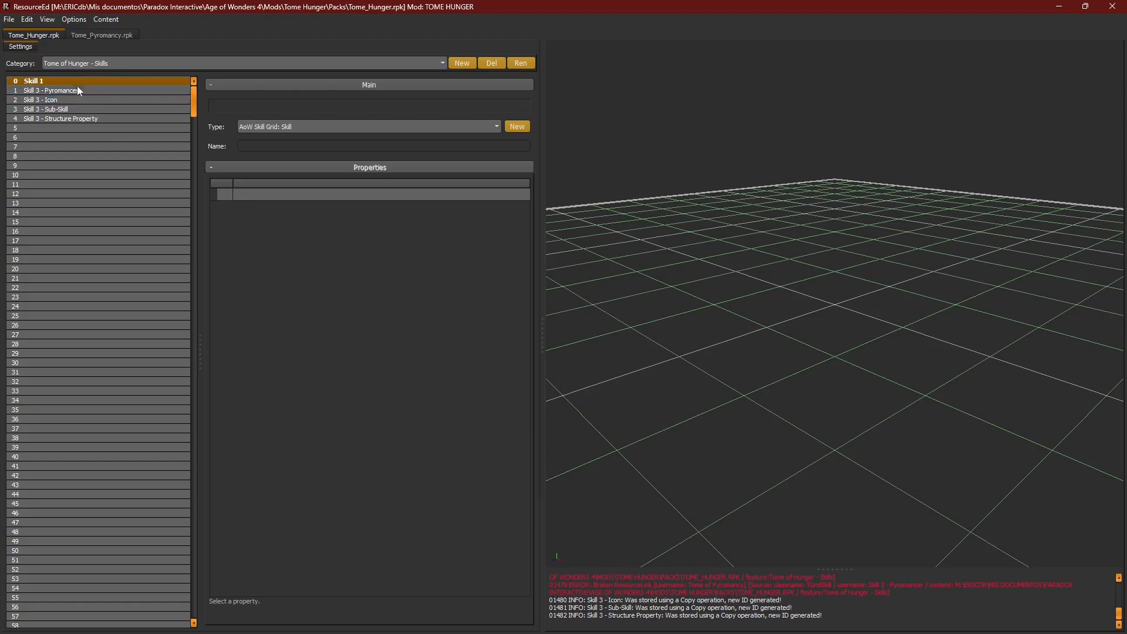
pyautogui.click(77, 66)
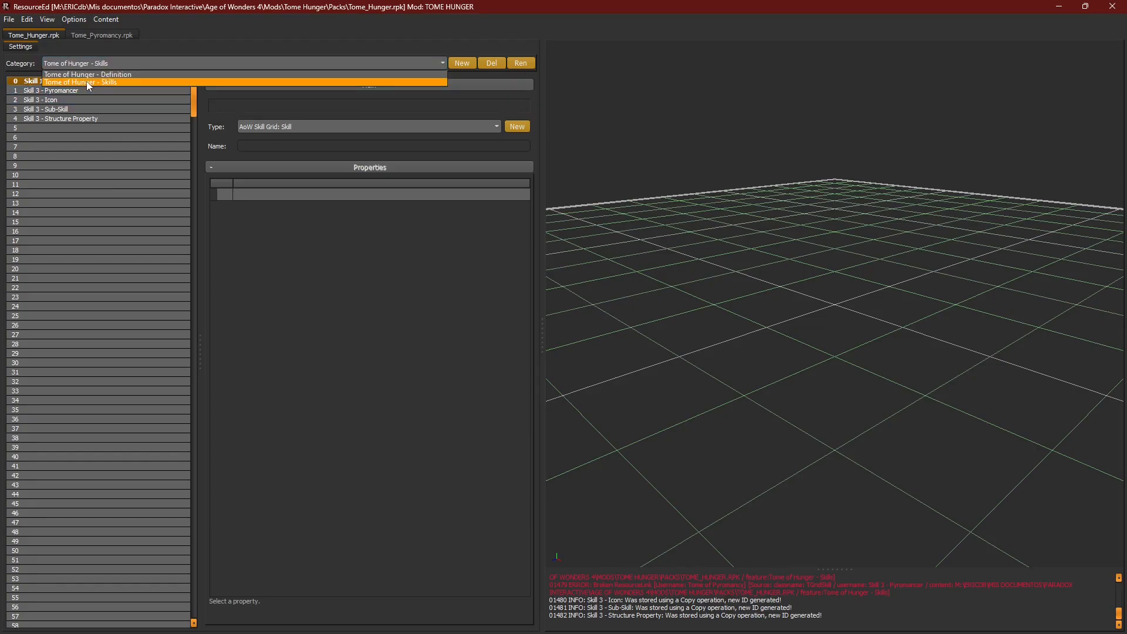
pyautogui.click(86, 81)
pyautogui.click(96, 34)
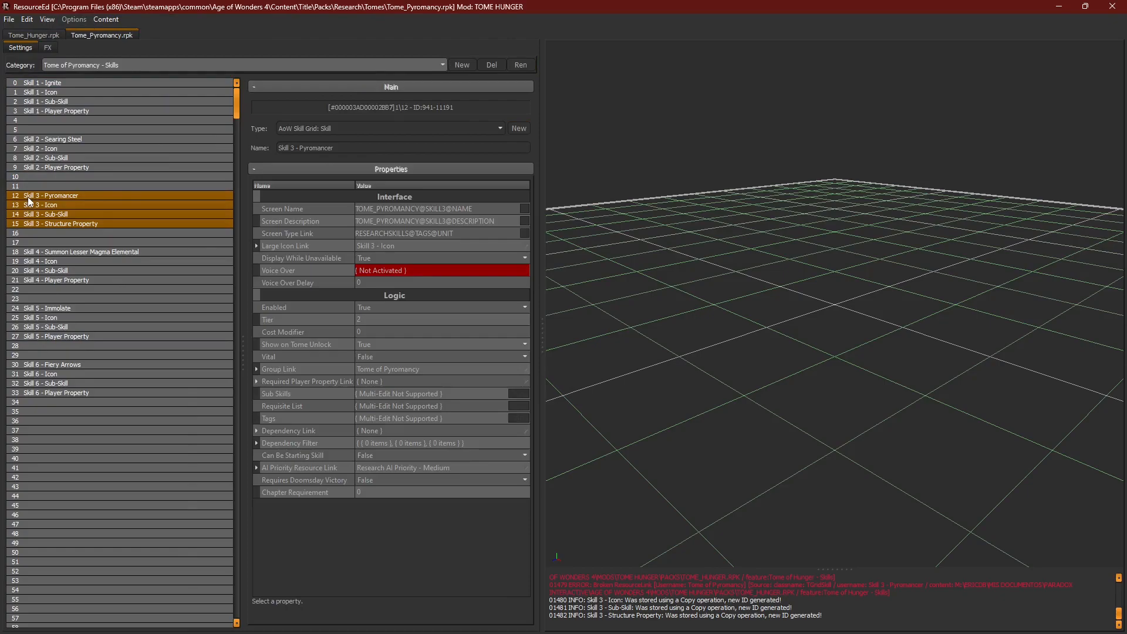
pyautogui.click(44, 34)
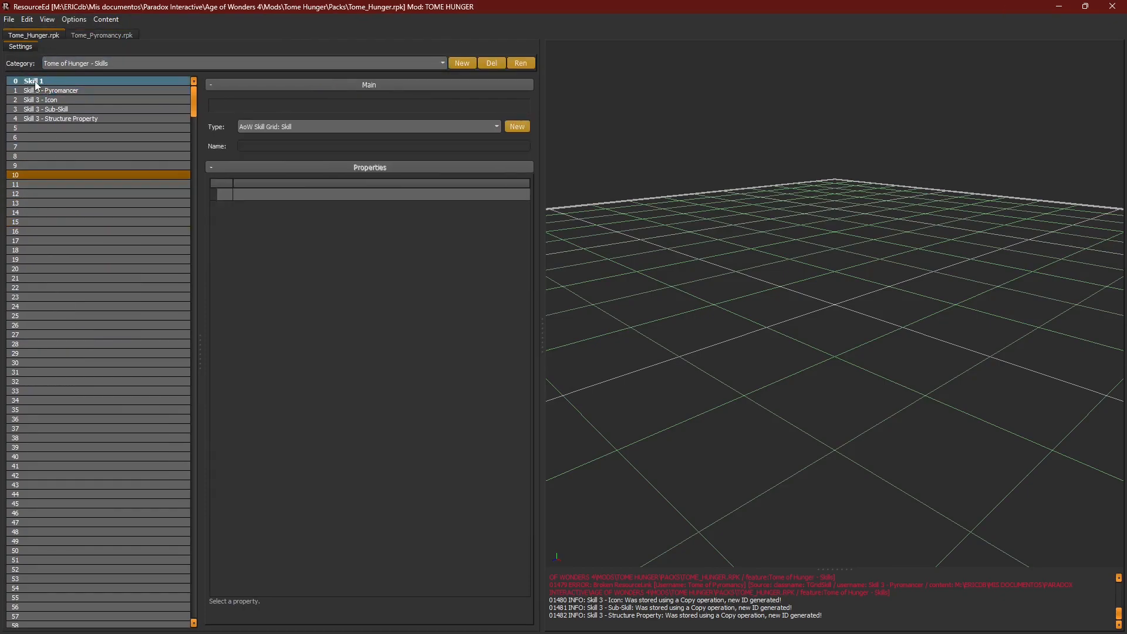
pyautogui.click(54, 91)
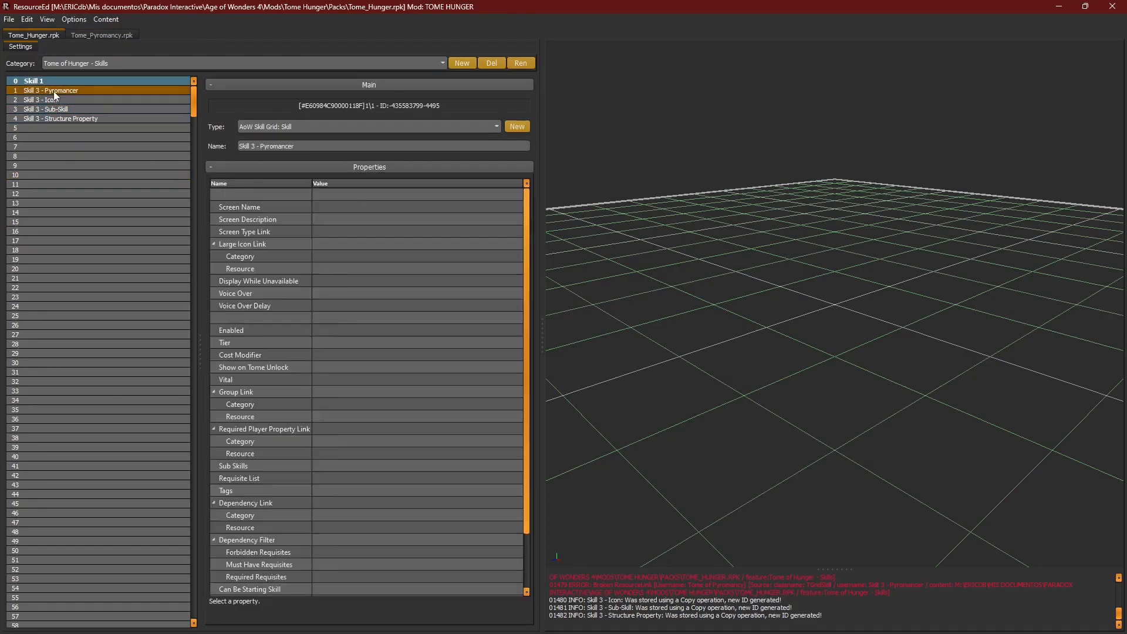
pyautogui.click(396, 268)
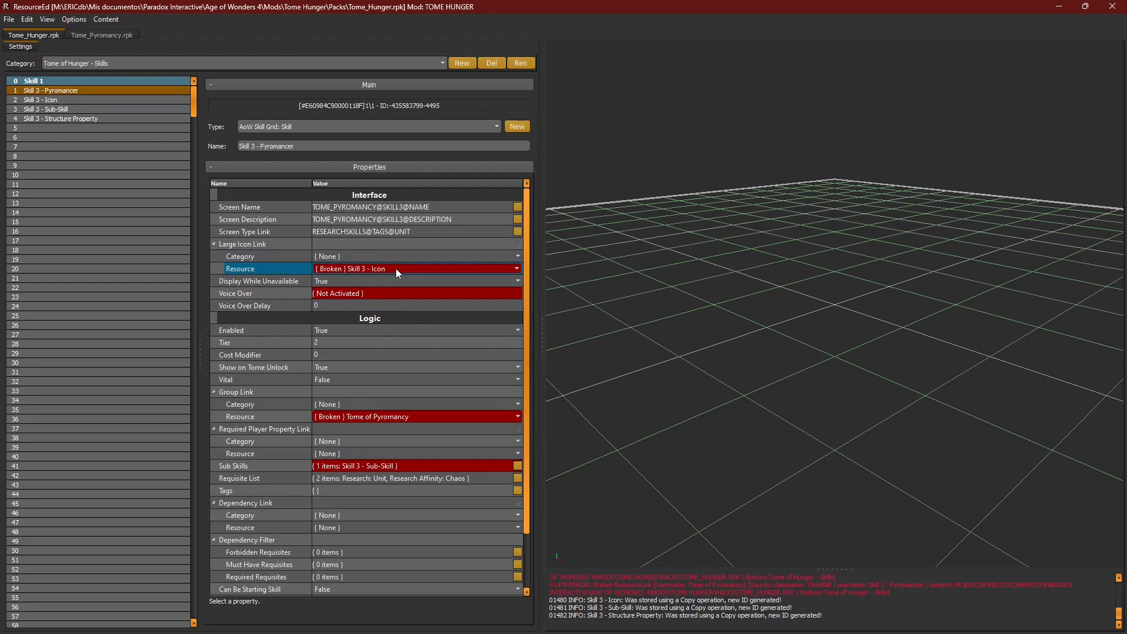
pyautogui.click(86, 35)
pyautogui.click(45, 36)
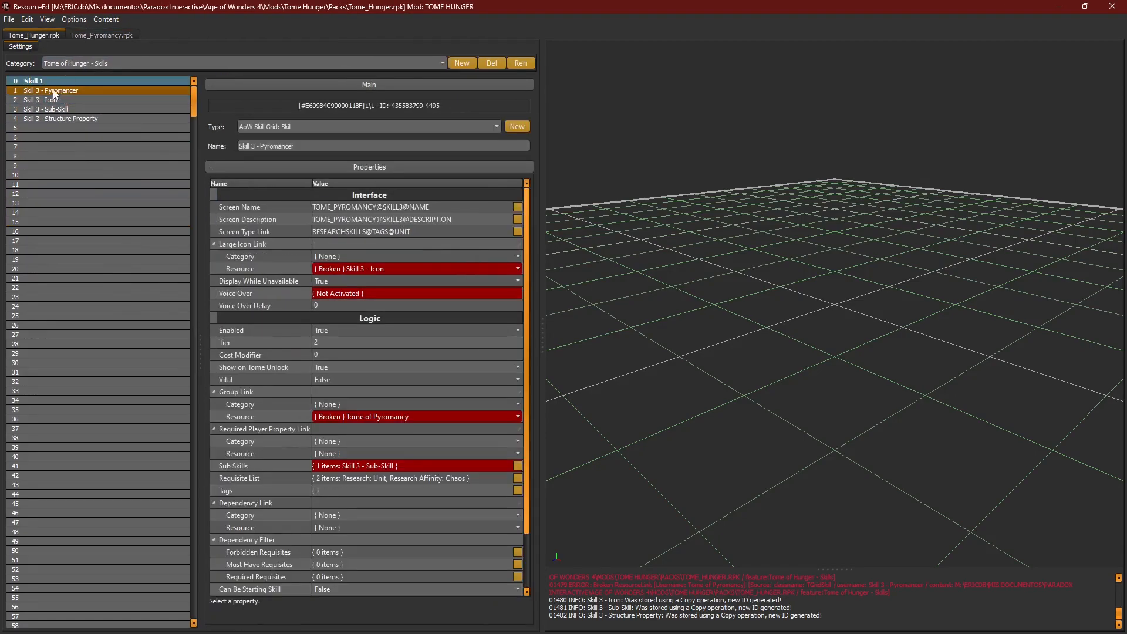
# Step: Replace "3" with "1" in the names of the four pasted resources using Find and Replace on the selection
pyautogui.keyDown('shift'); pyautogui.click(40, 119); pyautogui.keyUp('shift')
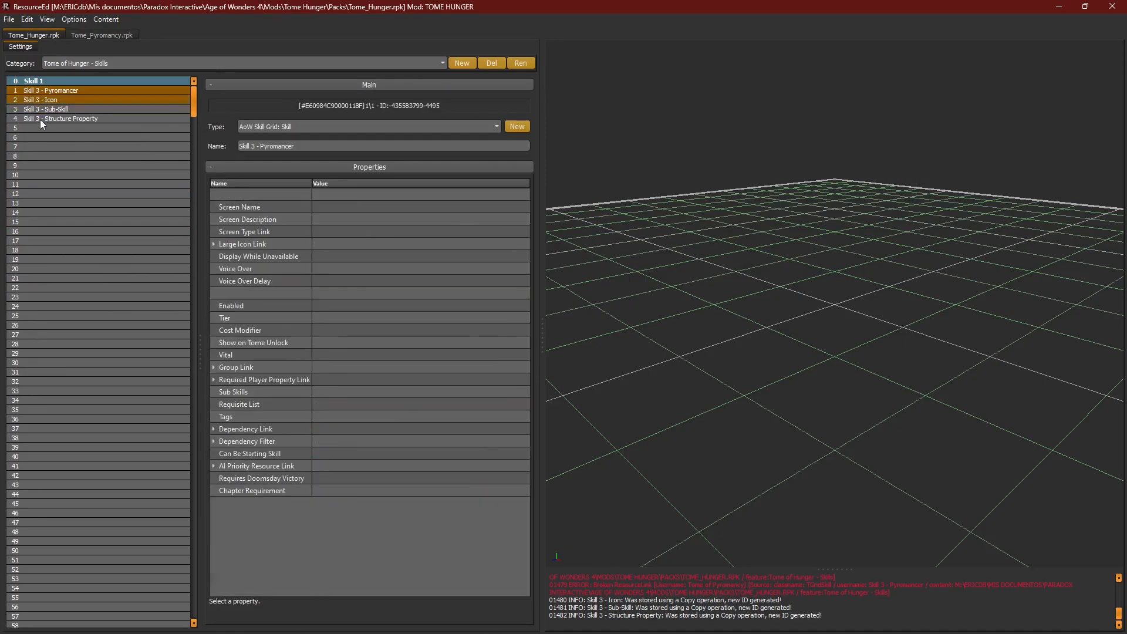
pyautogui.click(48, 21)
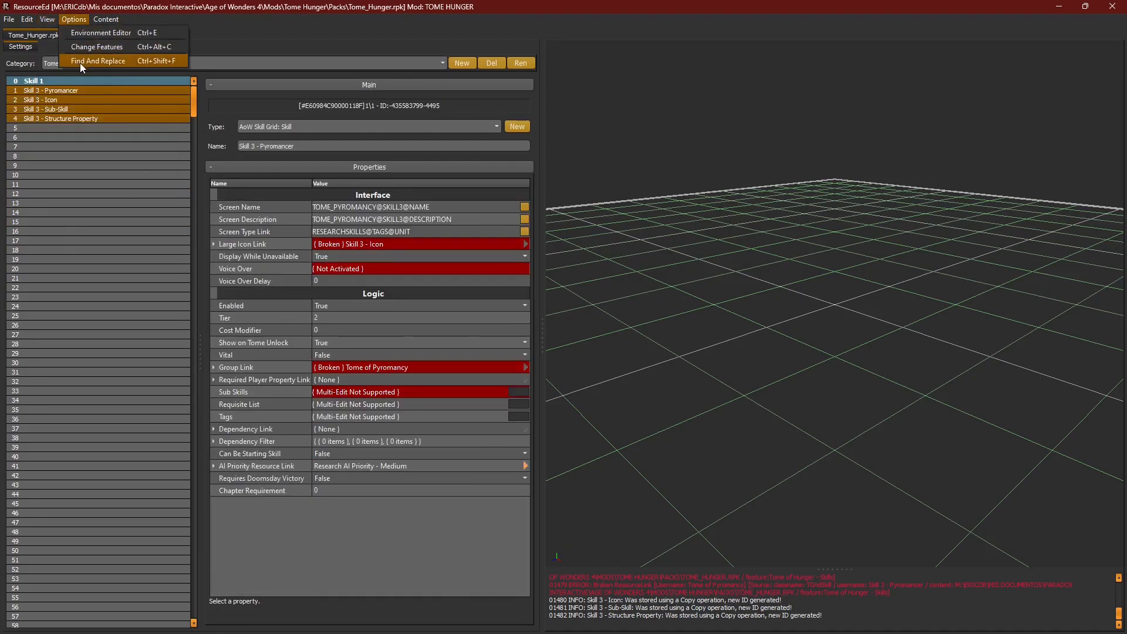
pyautogui.click(80, 62)
pyautogui.write('3')
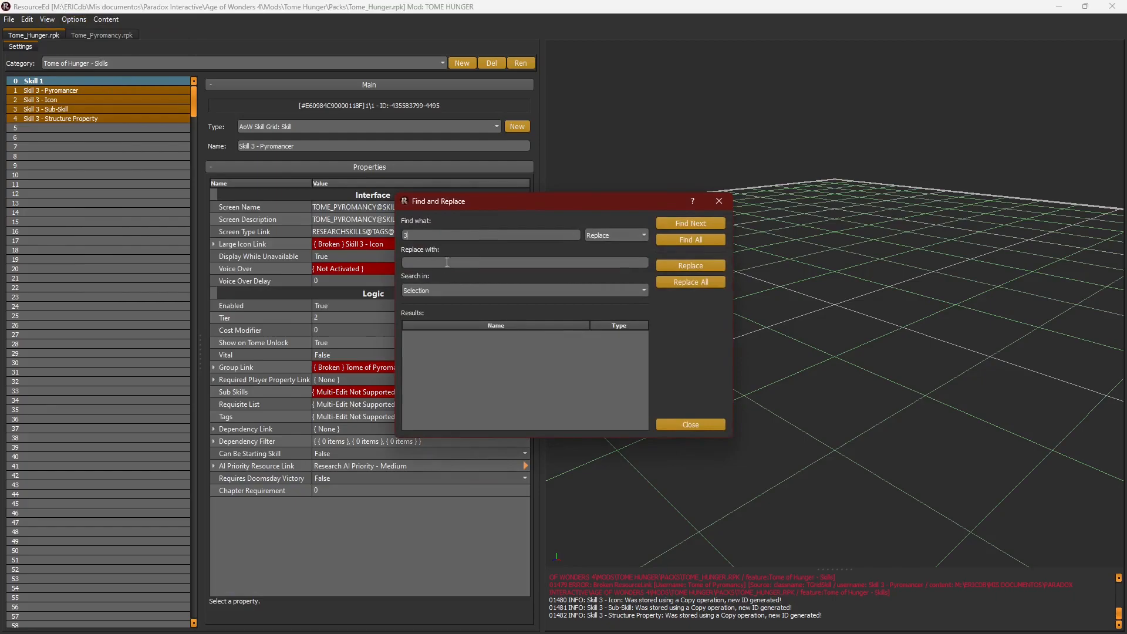
pyautogui.click(446, 263)
pyautogui.write('1')
pyautogui.click(702, 282)
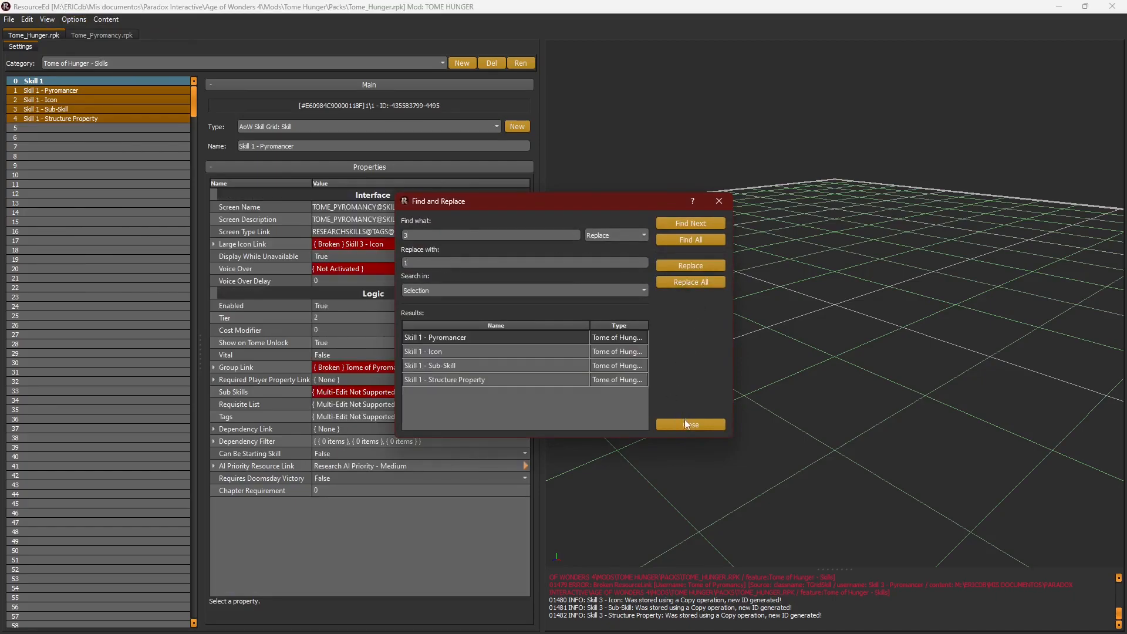
pyautogui.click(685, 420)
# Step: Add "MOD" after the hyphen in the names of the Skill 1 Pyromancer, Icon, Sub-Skill and Structure Property resources
pyautogui.click(64, 91)
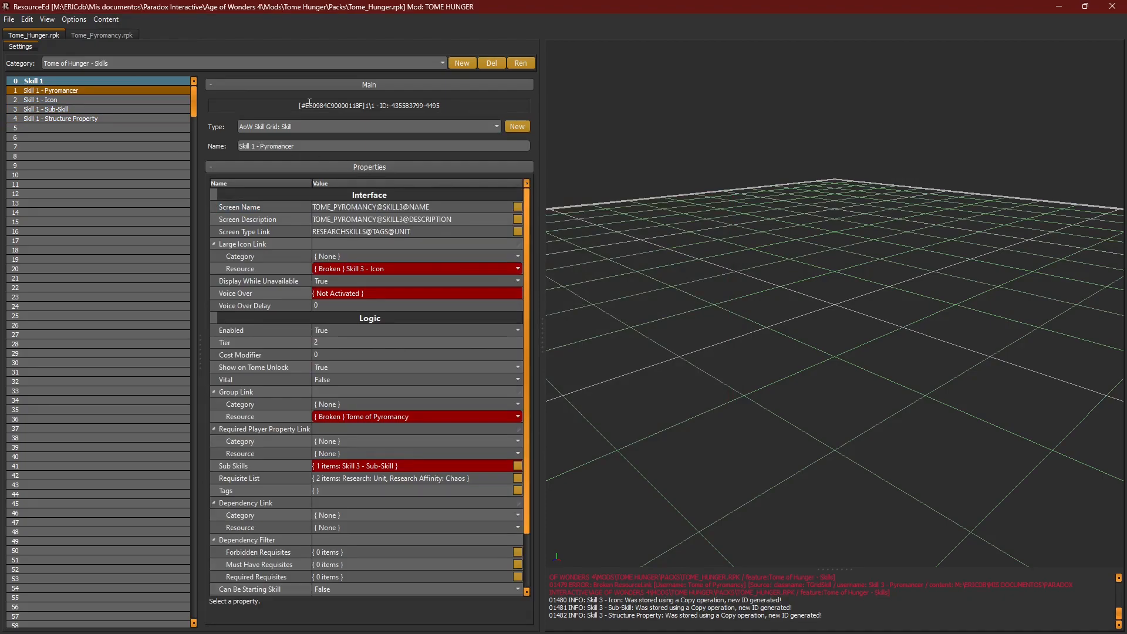
pyautogui.write('MOD')
pyautogui.doubleClick(266, 146)
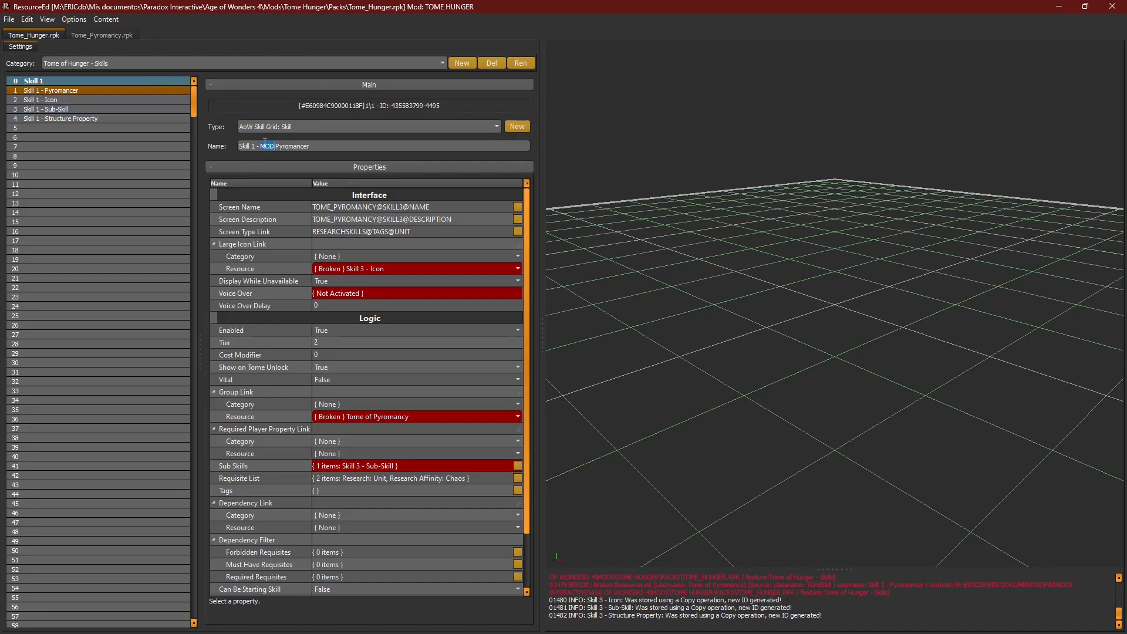
pyautogui.click(79, 99)
pyautogui.write('MOD')
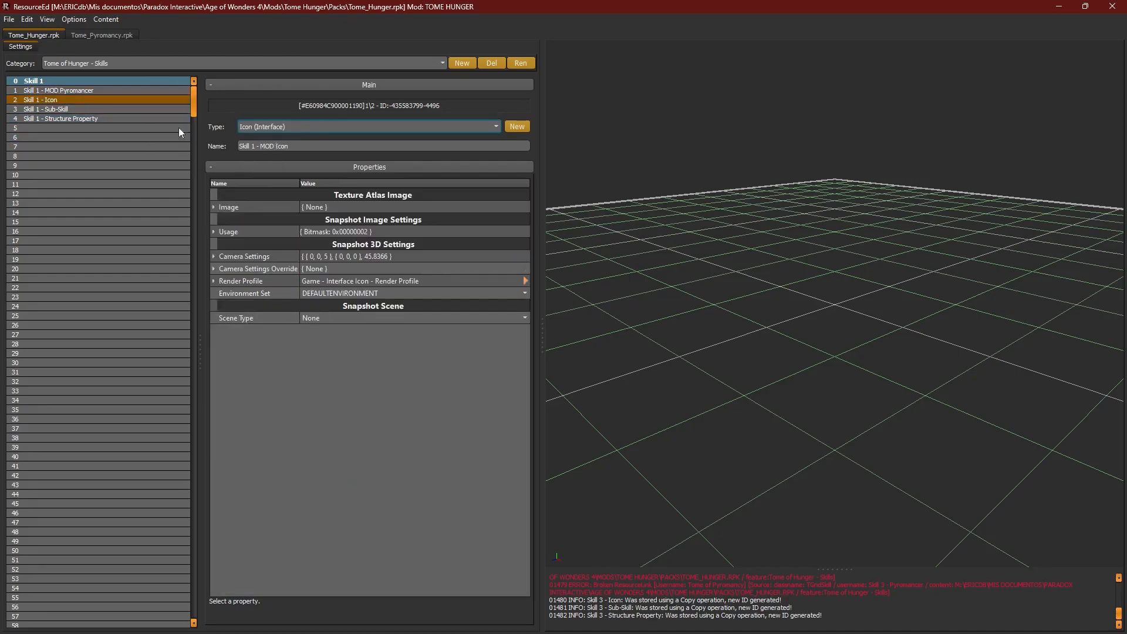
pyautogui.click(59, 109)
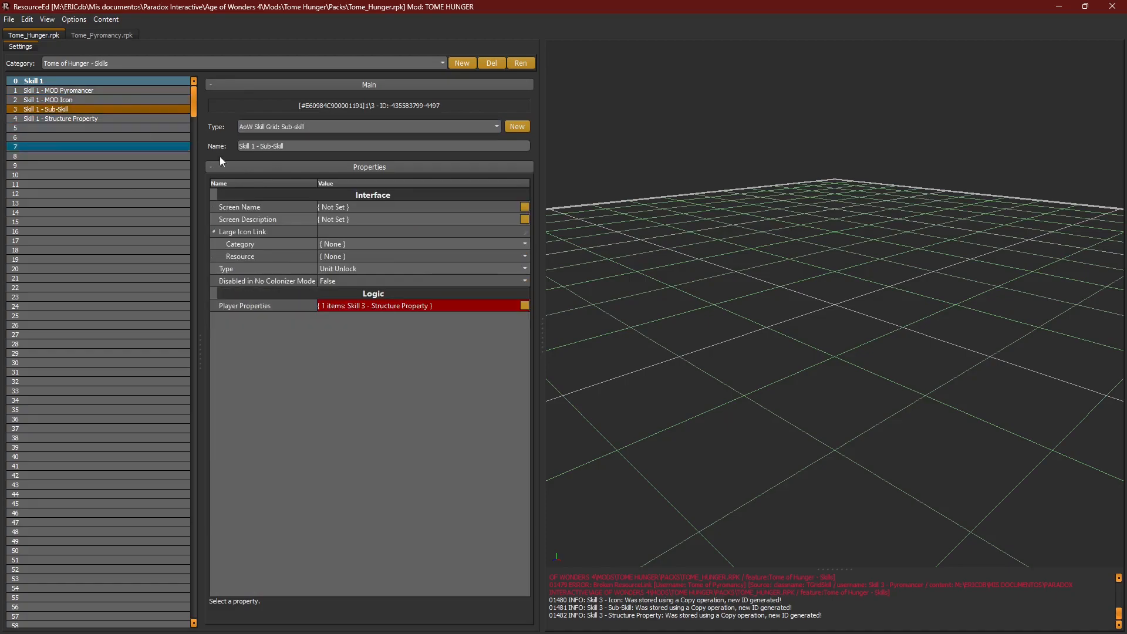
pyautogui.click(262, 146)
pyautogui.write('MOD')
pyautogui.click(71, 118)
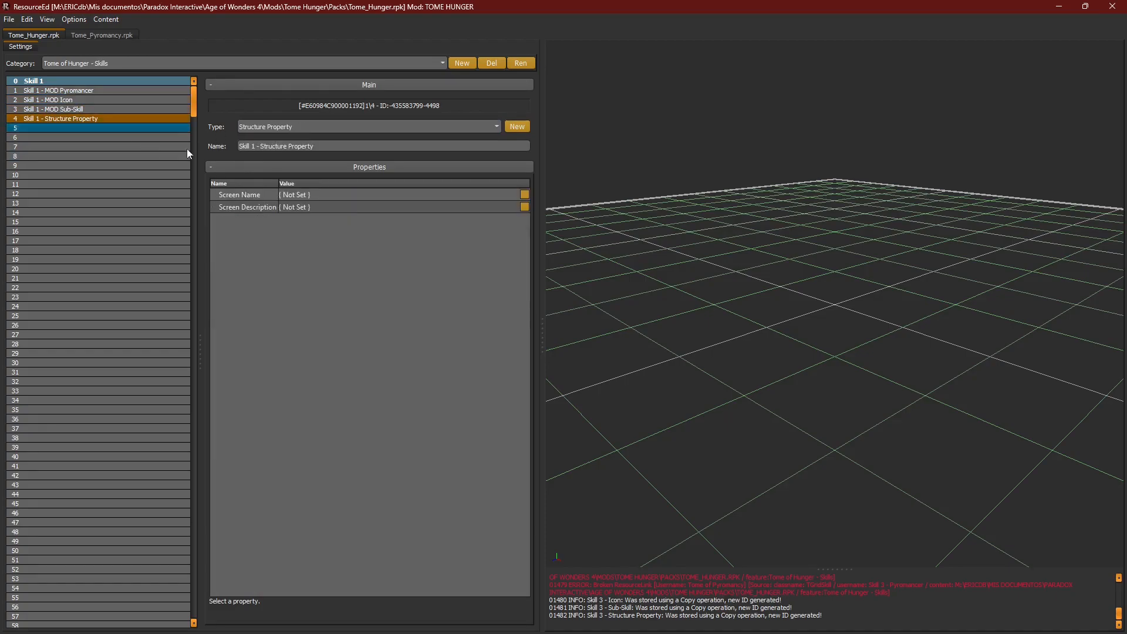
pyautogui.click(262, 146)
pyautogui.write('MOD')
# Step: Set the Large Icon Link resource of Skill 1 - MOD Pyromancer to Skill 1 - MOD Icon
pyautogui.click(84, 108)
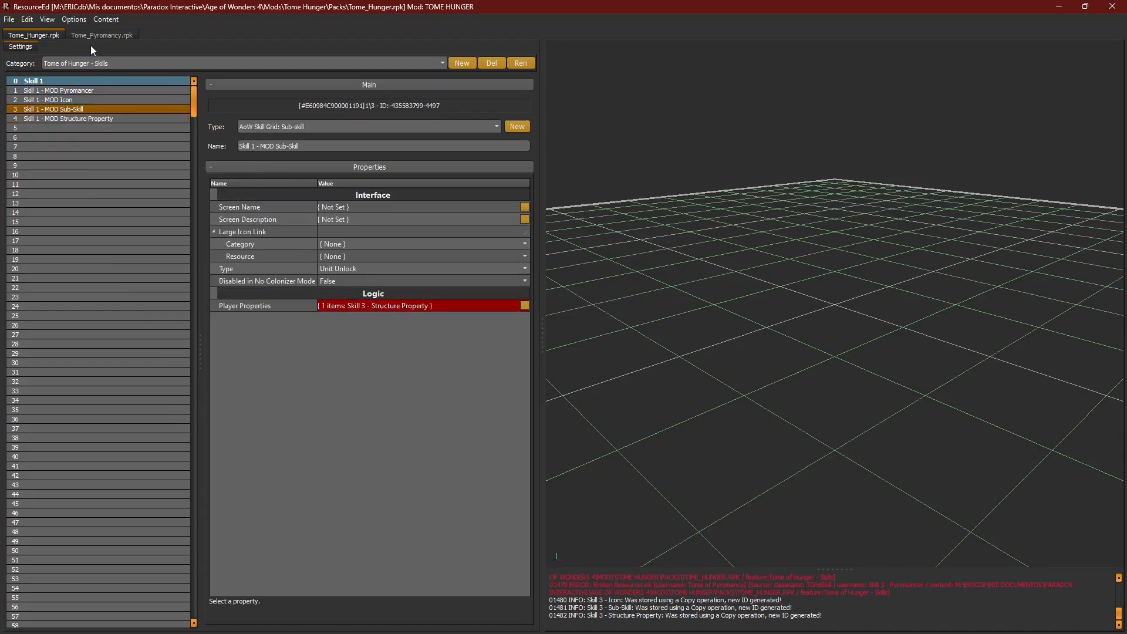
pyautogui.click(94, 90)
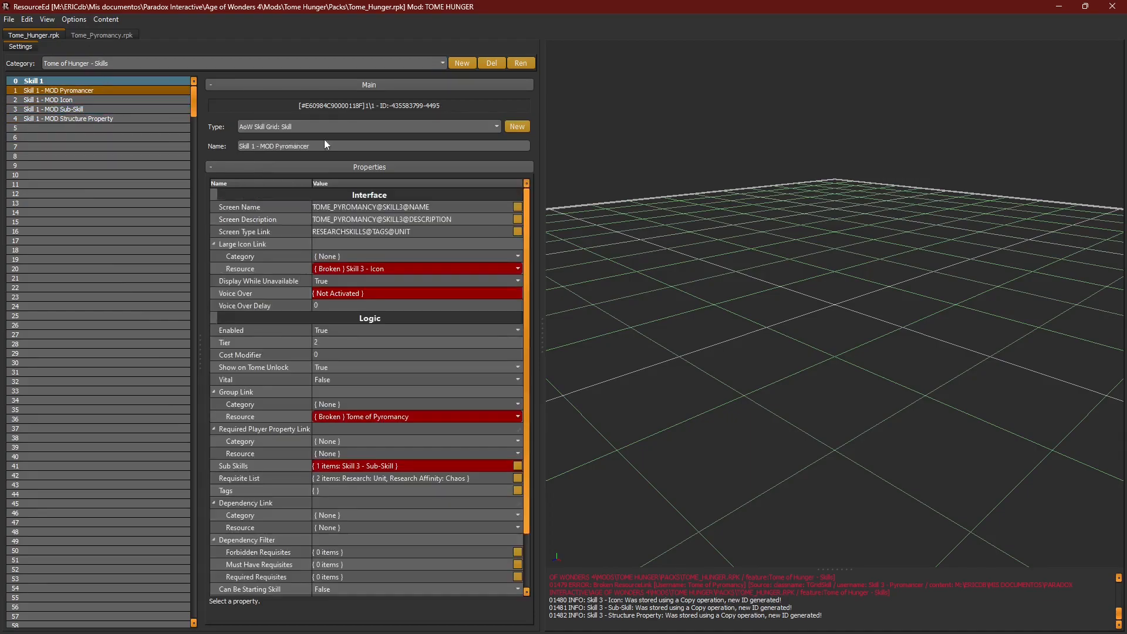
pyautogui.click(372, 269)
pyautogui.write('skill')
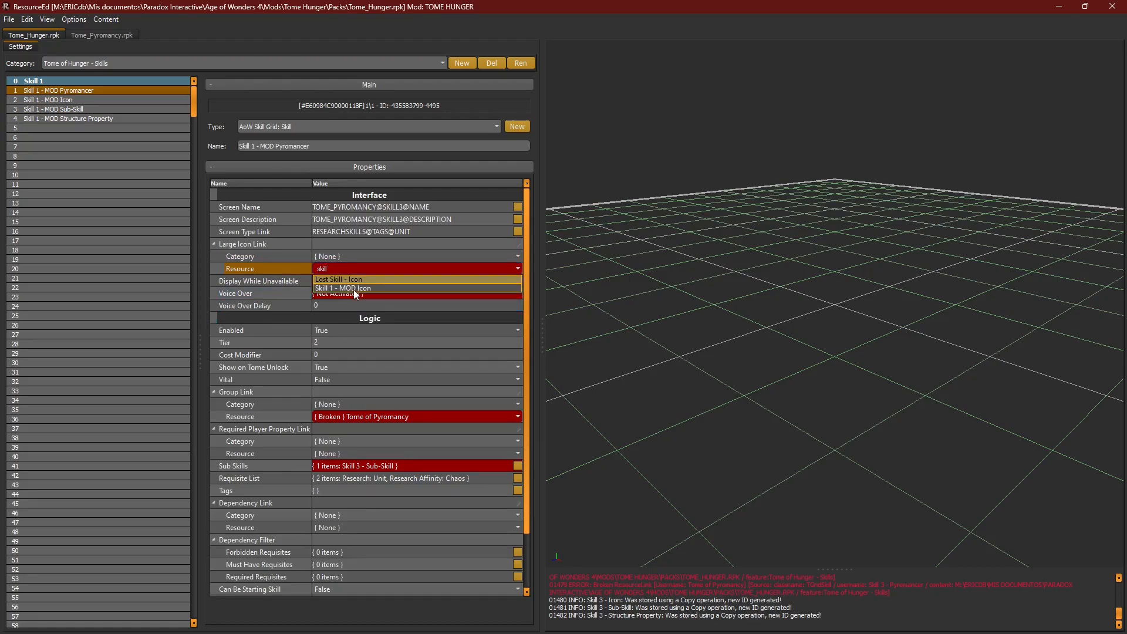
pyautogui.click(379, 416)
pyautogui.click(390, 356)
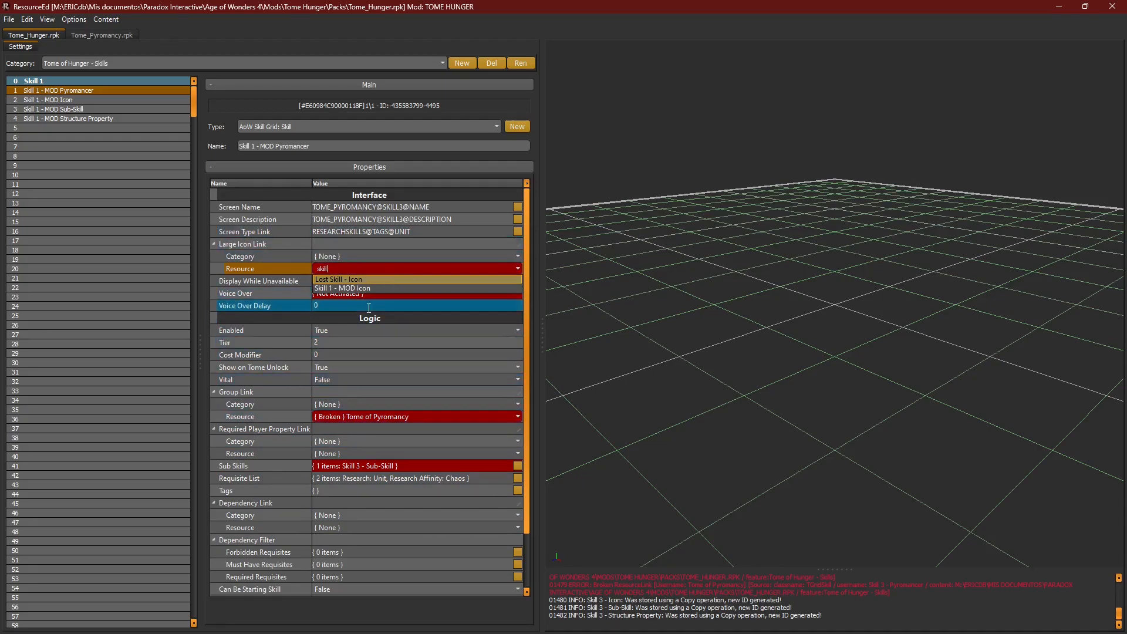
pyautogui.click(356, 287)
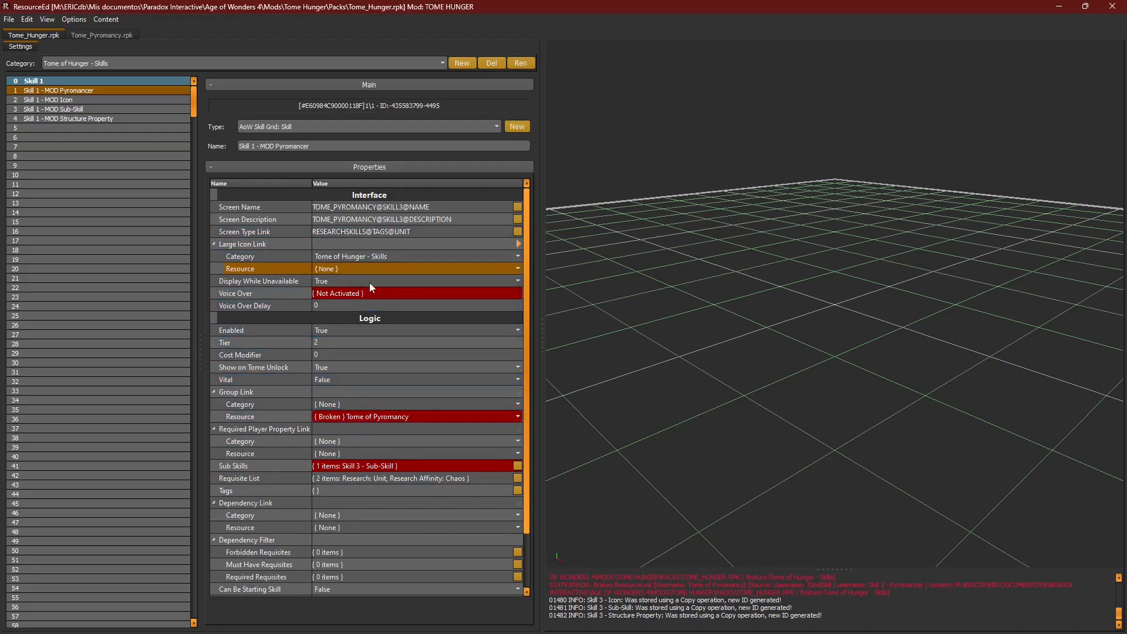
pyautogui.click(400, 268)
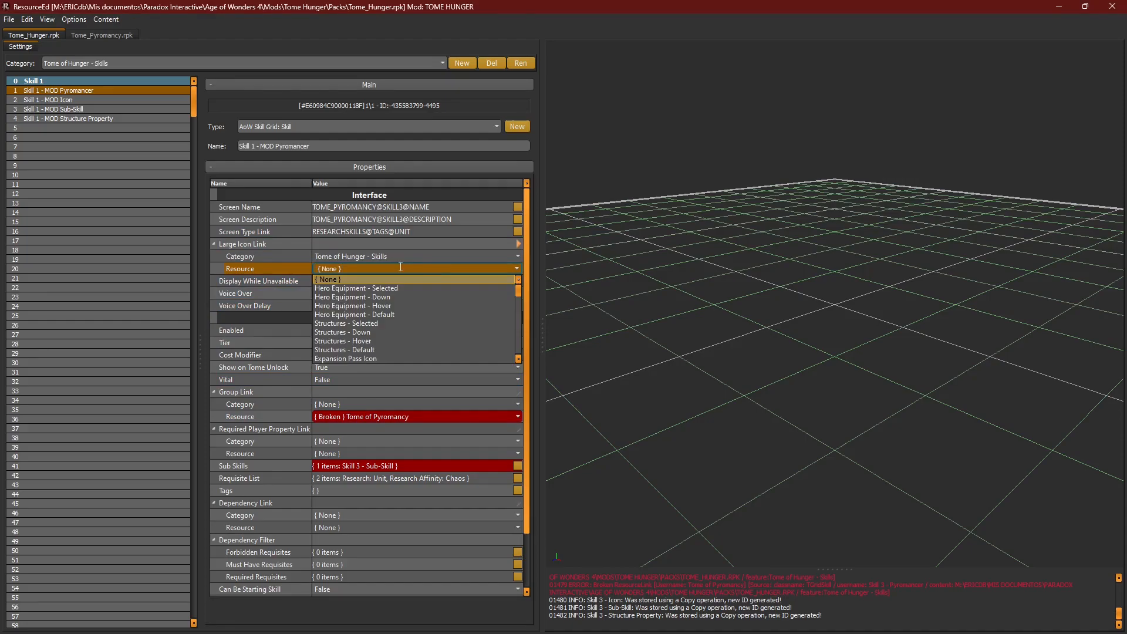
pyautogui.write('mod')
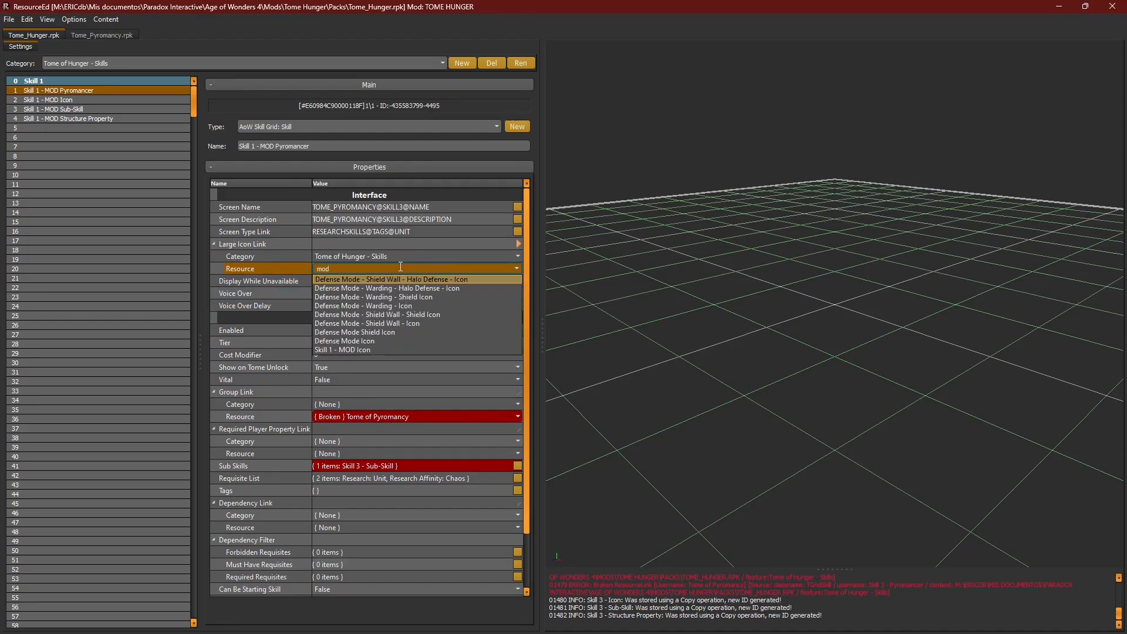
pyautogui.click(381, 350)
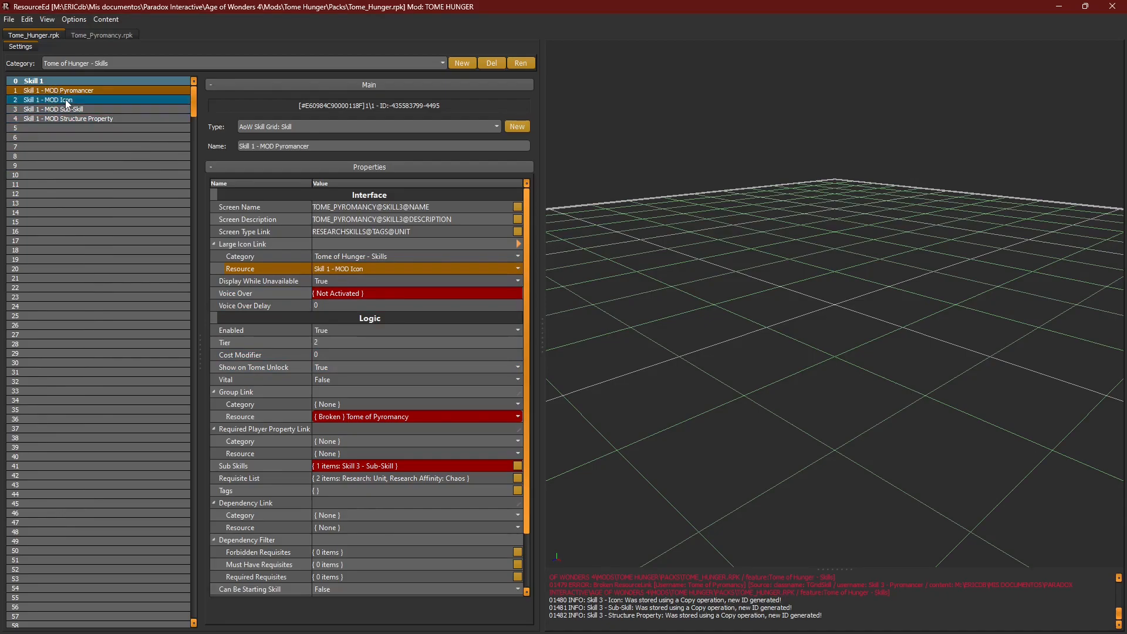
# Step: Examine the Tome of Hunger definition and the full property list of Skill 1 - MOD Pyromancer in a widened properties area
pyautogui.click(88, 33)
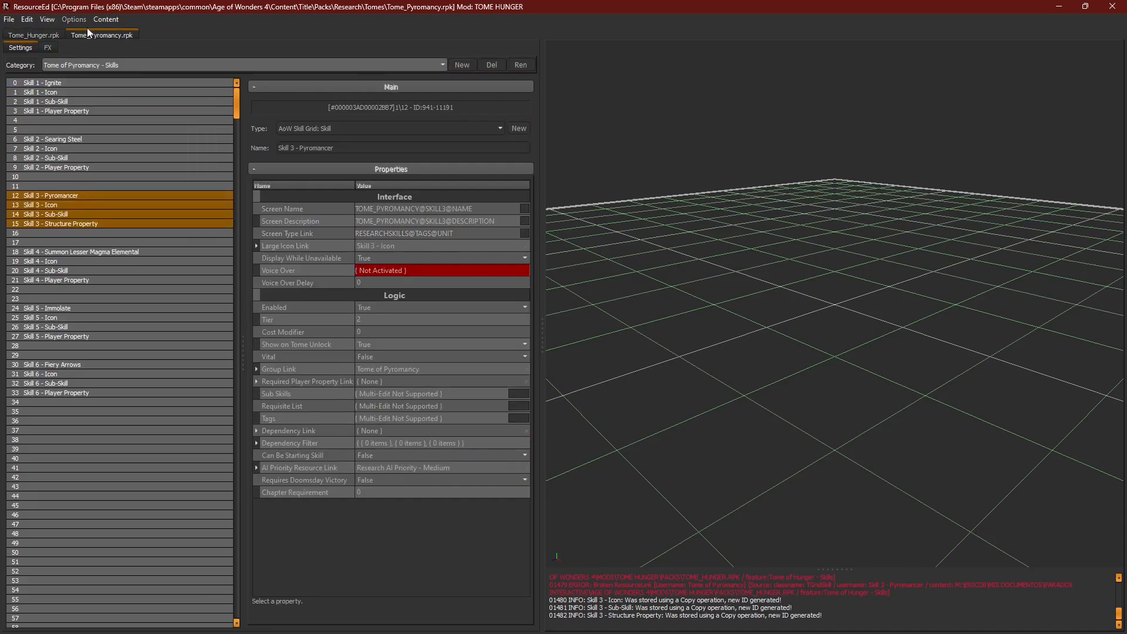
pyautogui.click(58, 34)
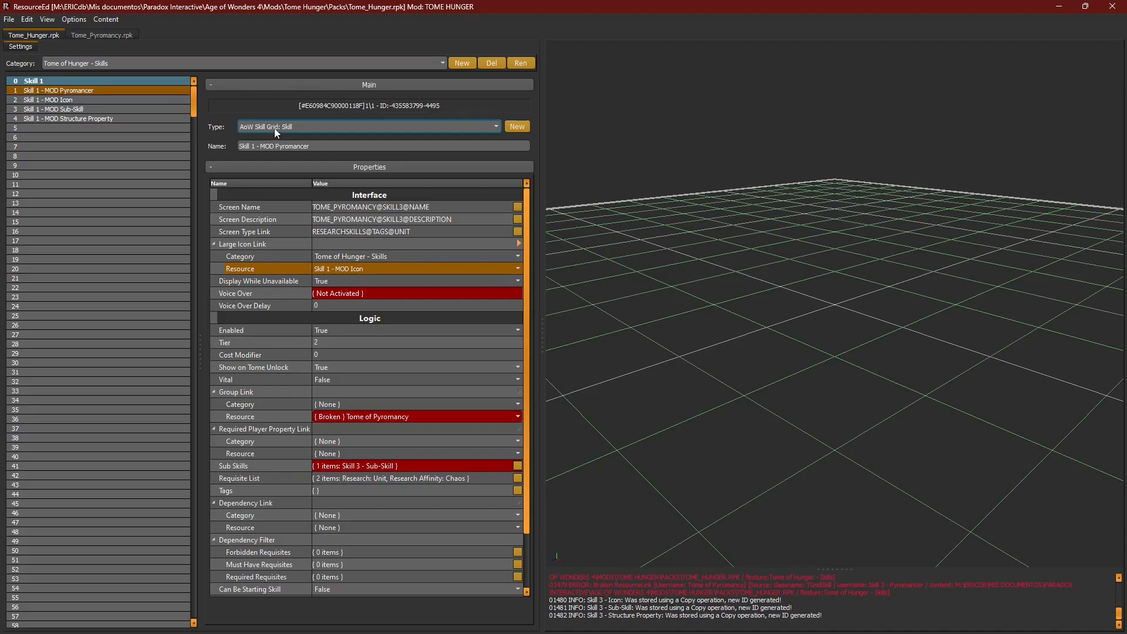
pyautogui.moveTo(542, 118); pyautogui.dragTo(698, 118)
pyautogui.click(76, 62)
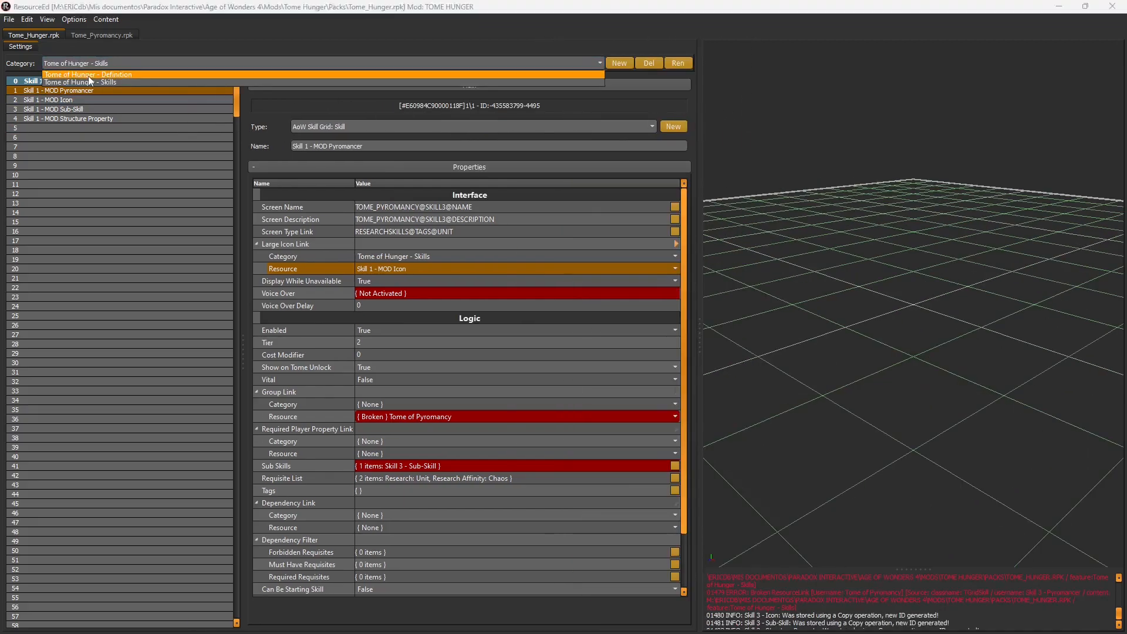
pyautogui.click(88, 75)
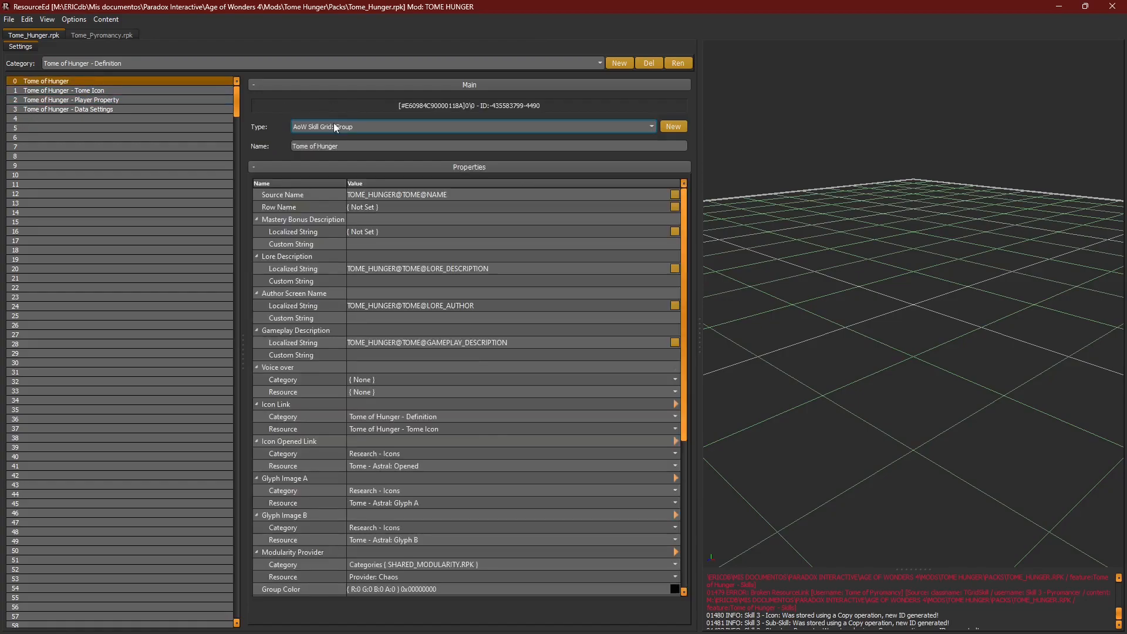
pyautogui.click(104, 65)
pyautogui.click(104, 81)
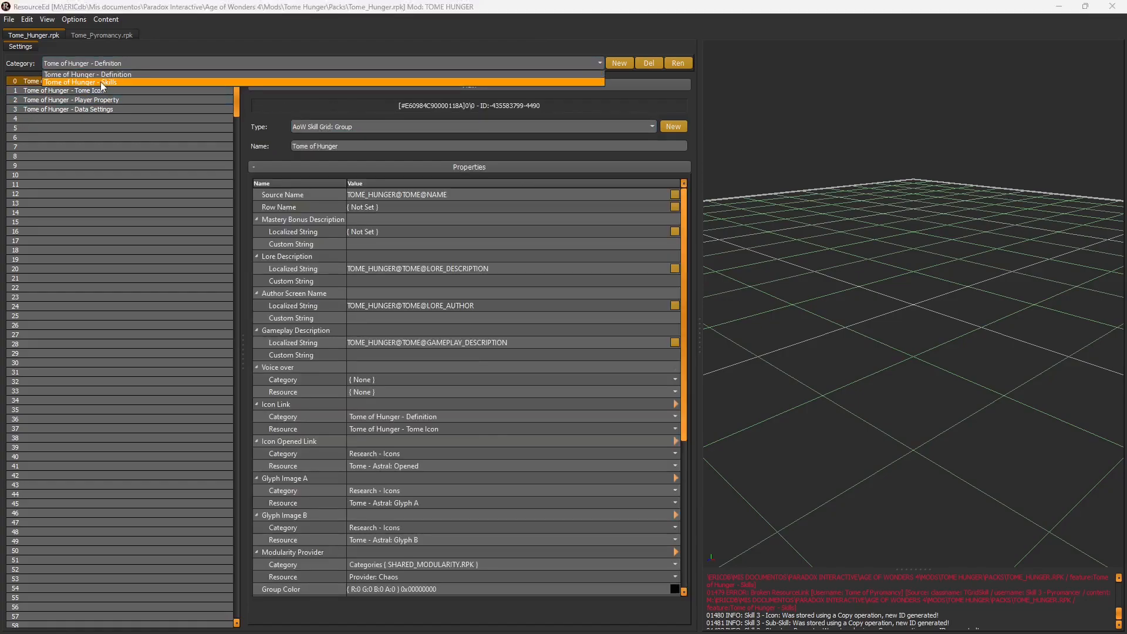
pyautogui.click(92, 92)
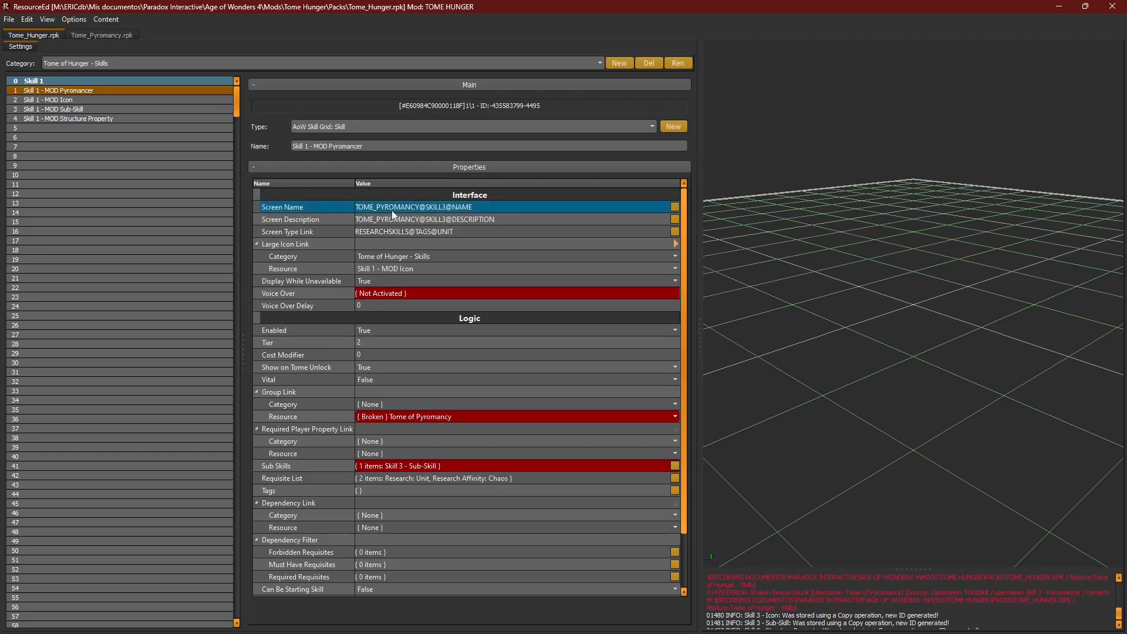
pyautogui.moveTo(685, 230); pyautogui.dragTo(691, 295)
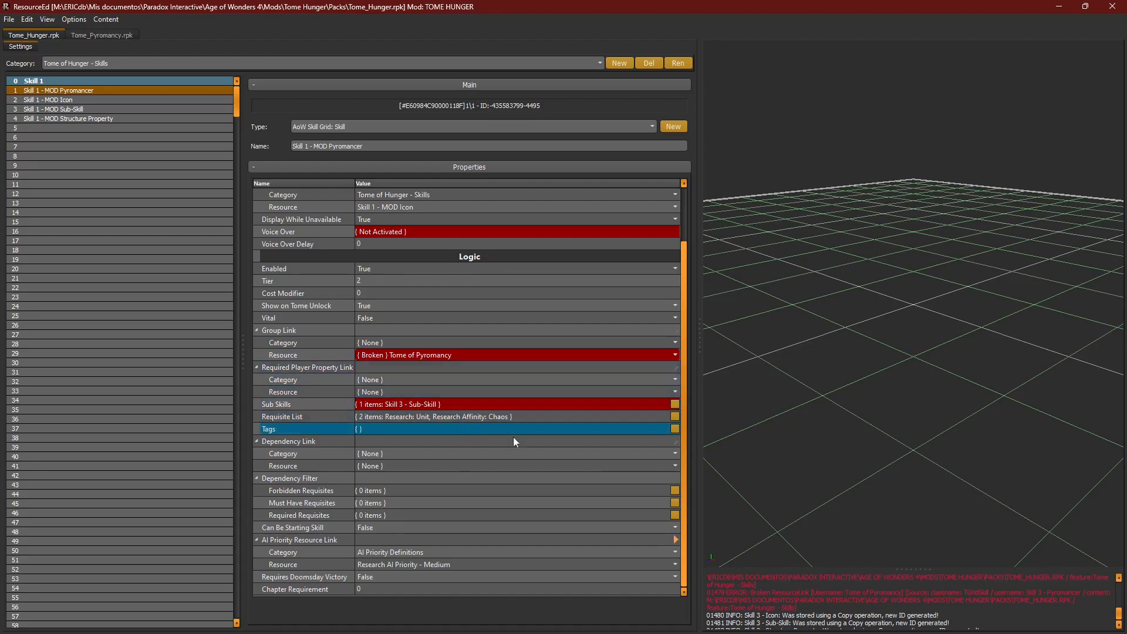
pyautogui.moveTo(686, 438); pyautogui.dragTo(704, 338)
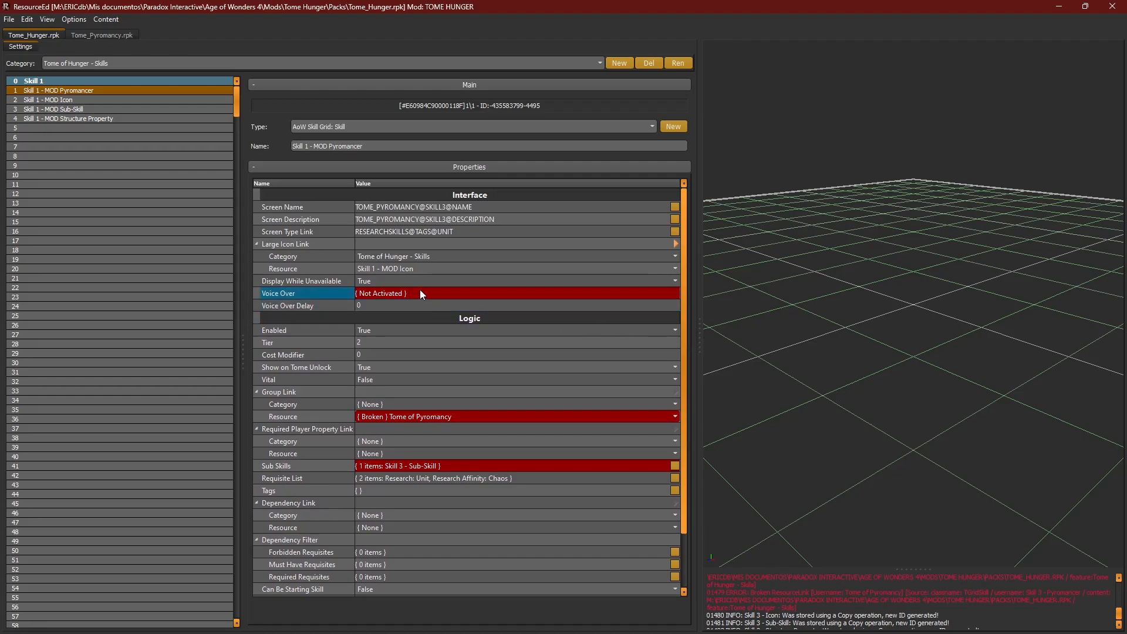
# Step: Compare Skill 1 - MOD Icon with Tome of Hunger - Tome Icon and examine the MOD Sub-Skill and Structure Property resources
pyautogui.click(142, 99)
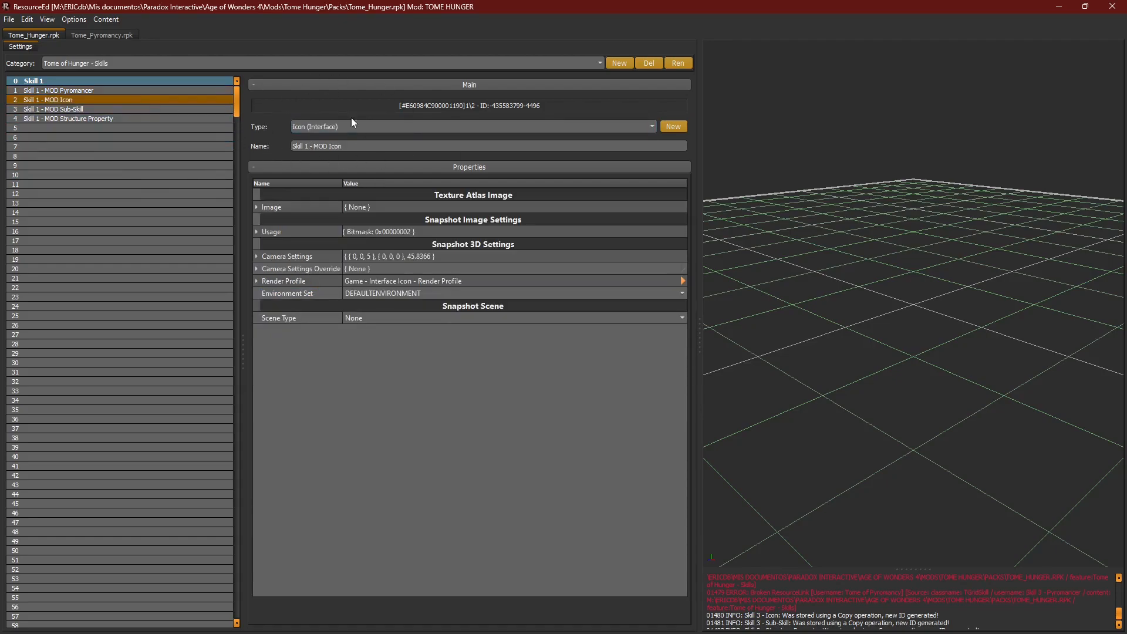
pyautogui.click(77, 62)
pyautogui.click(80, 84)
pyautogui.click(70, 93)
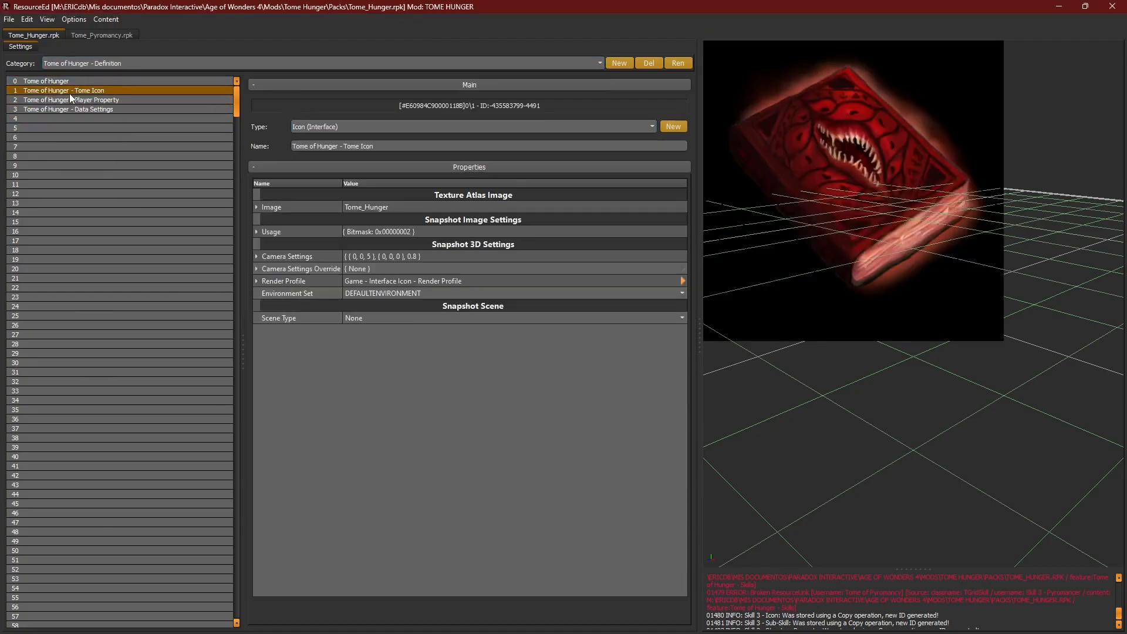
pyautogui.click(88, 62)
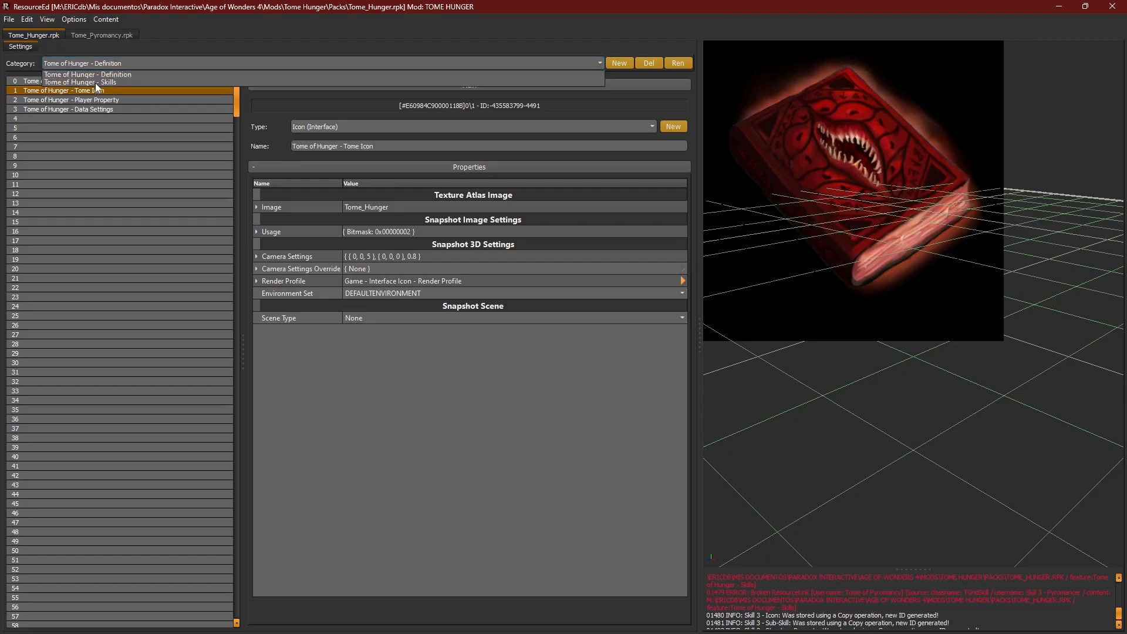
pyautogui.click(95, 82)
pyautogui.click(107, 108)
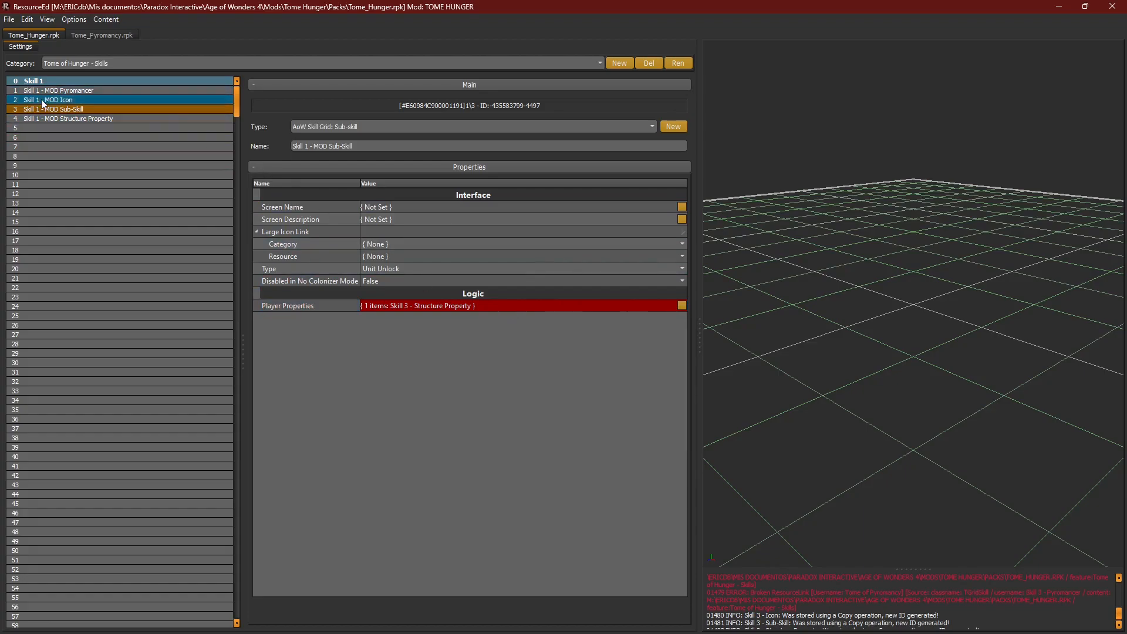
pyautogui.click(65, 120)
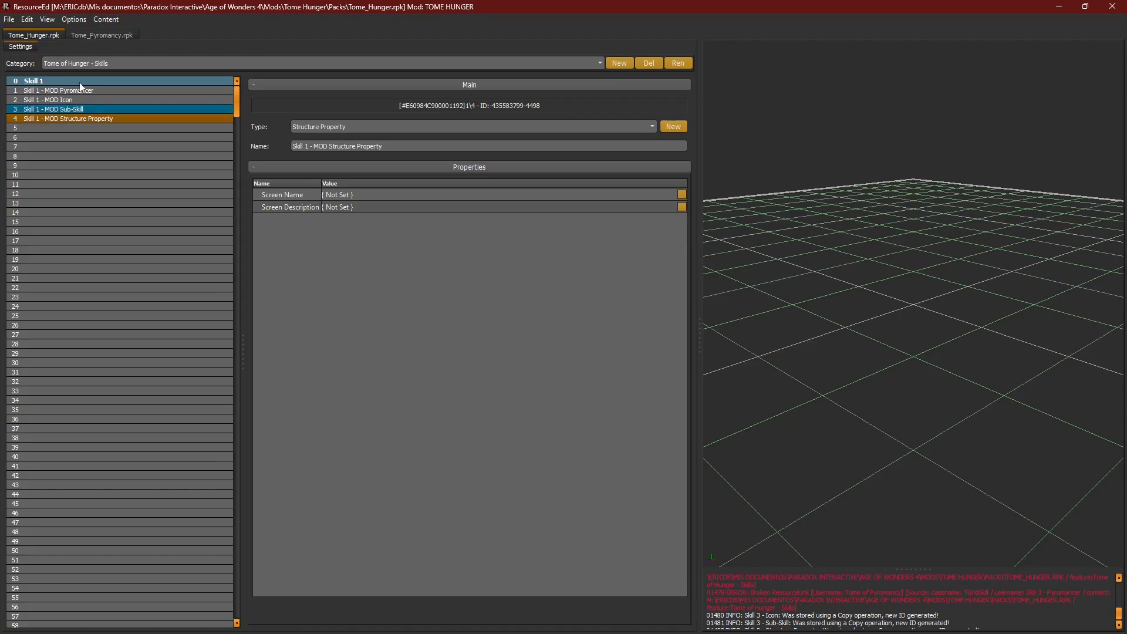
# Step: Examine the Skill 4 resources and the Spells and Province Improvement categories in Tome_Pyromancy.rpk
pyautogui.click(103, 35)
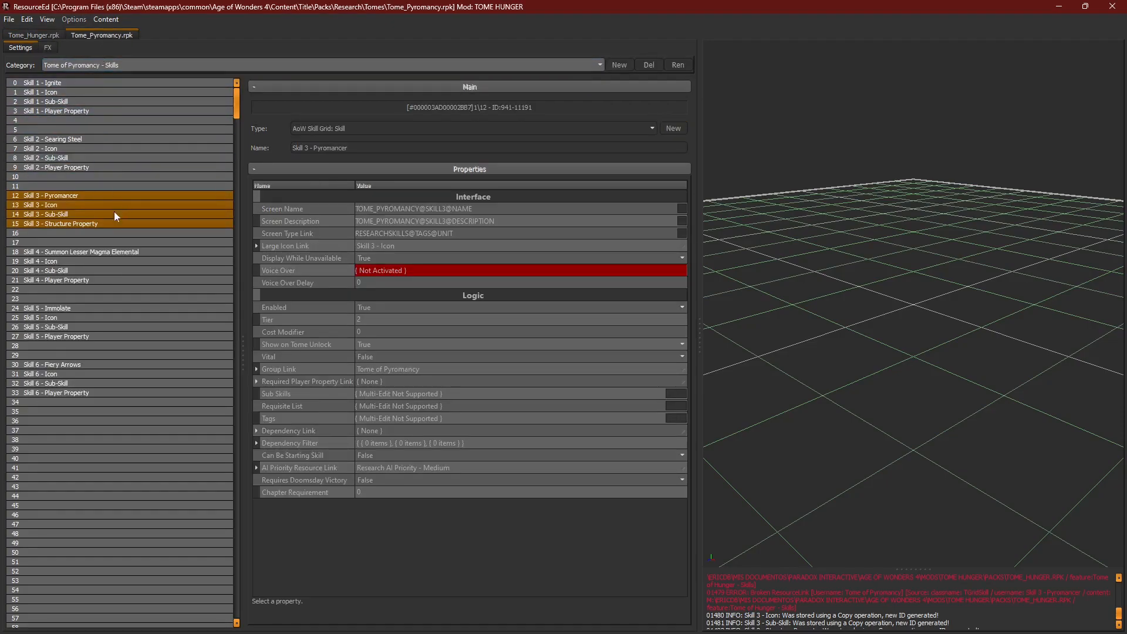
pyautogui.click(69, 280)
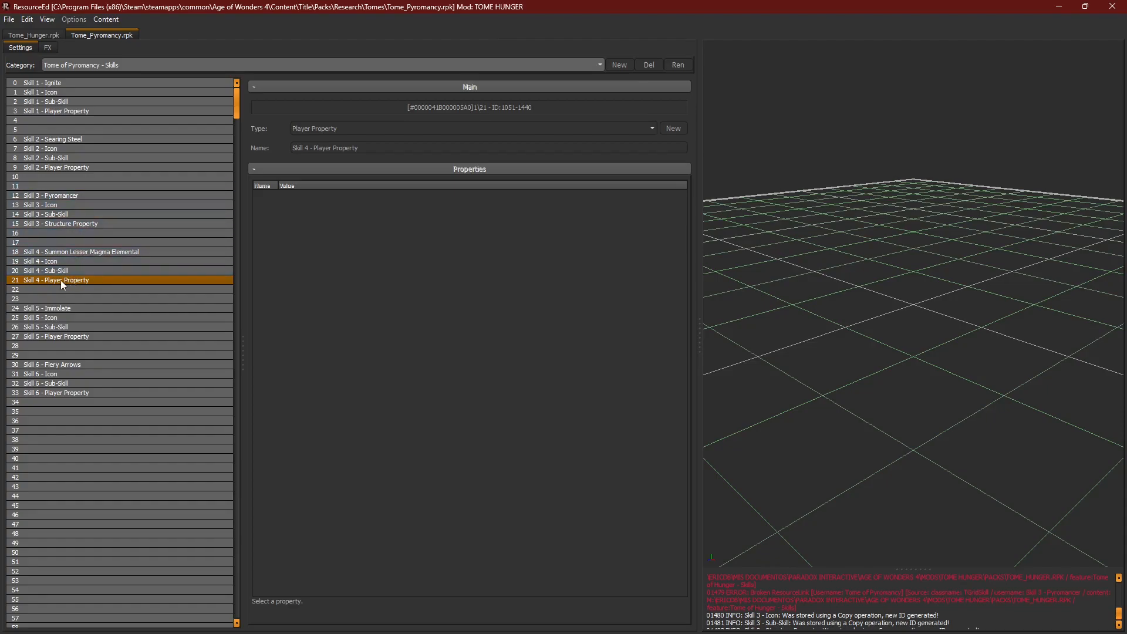
pyautogui.click(59, 252)
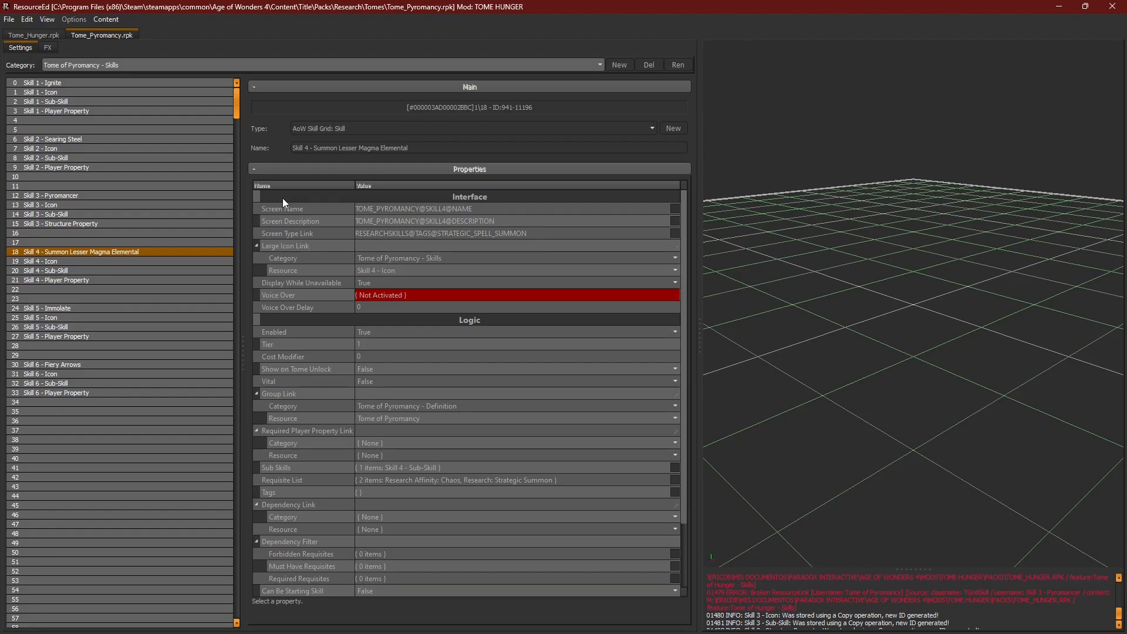
pyautogui.click(146, 64)
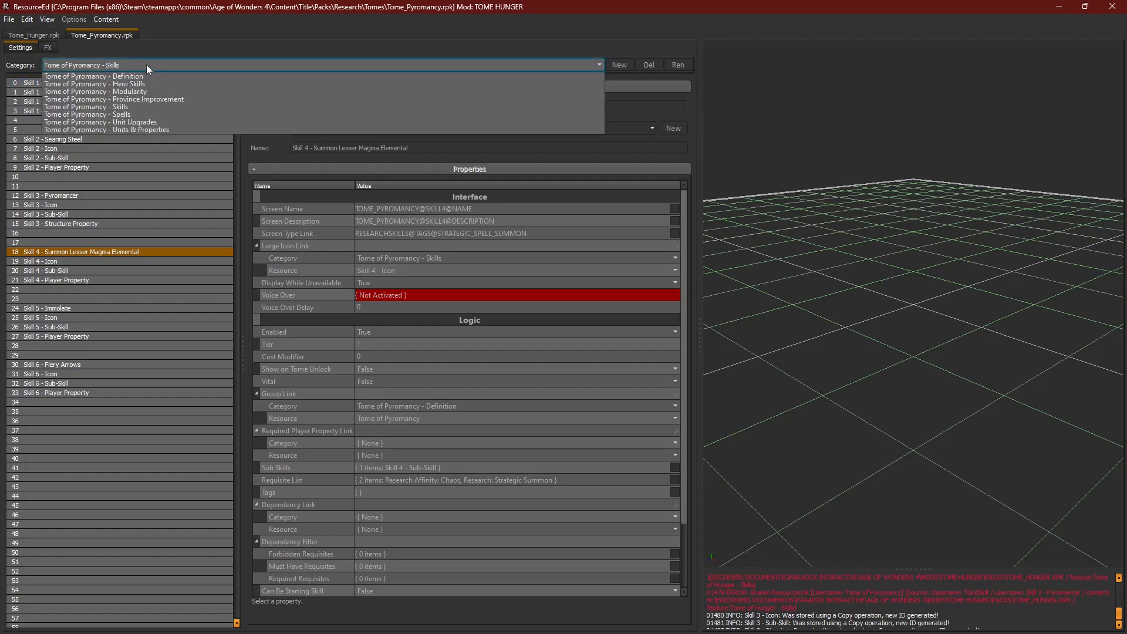
pyautogui.click(141, 114)
pyautogui.click(29, 35)
pyautogui.click(98, 35)
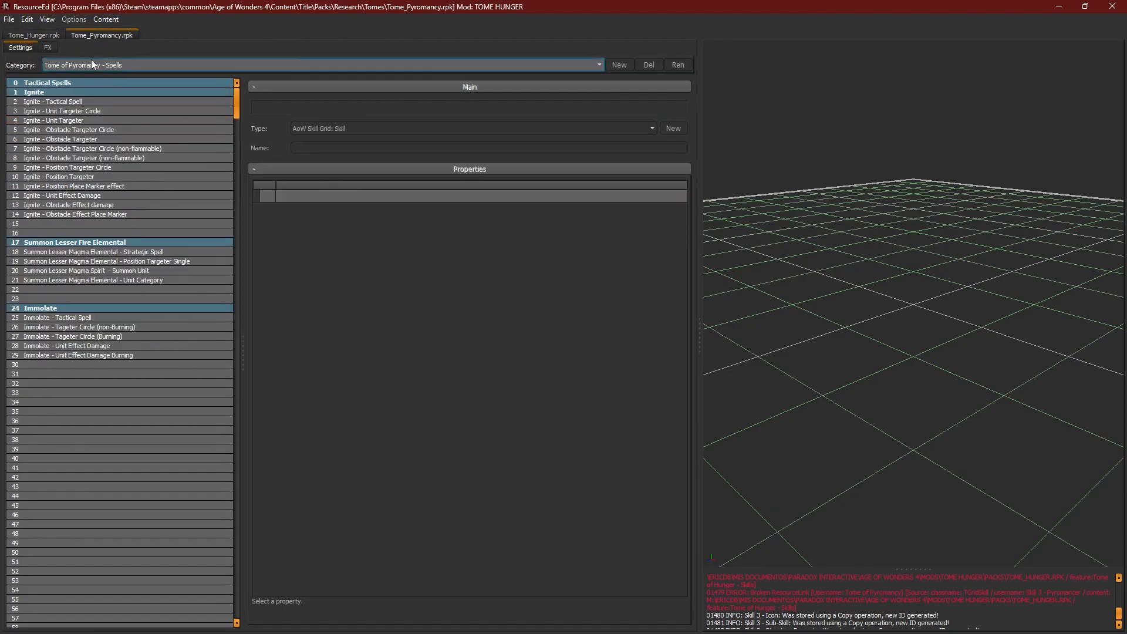
pyautogui.click(109, 64)
pyautogui.click(110, 102)
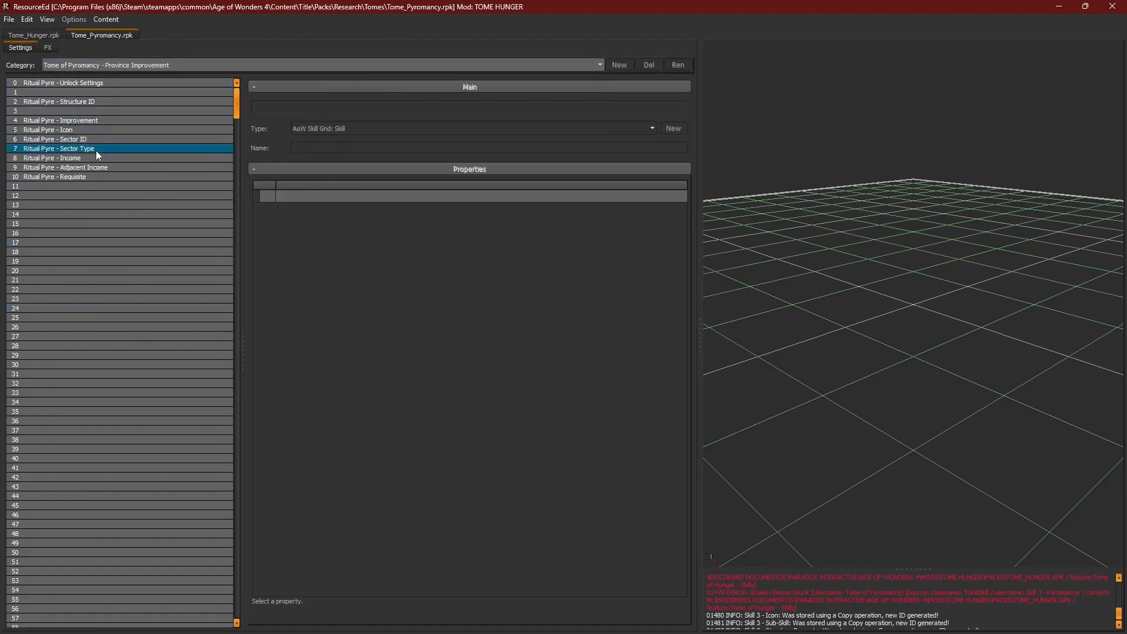
pyautogui.click(100, 65)
pyautogui.click(111, 101)
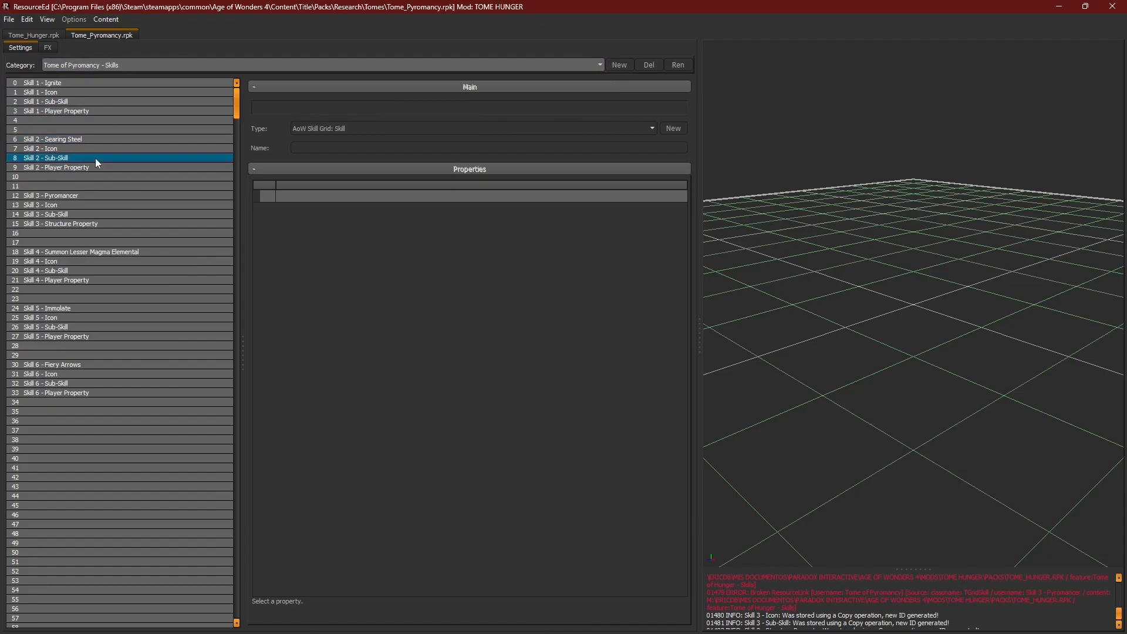
# Step: Examine the Skill 1 - Ignite skill and its Player Property alongside the Ignite resources in the Tome of Pyromancy - Spells category
pyautogui.click(101, 110)
pyautogui.click(103, 84)
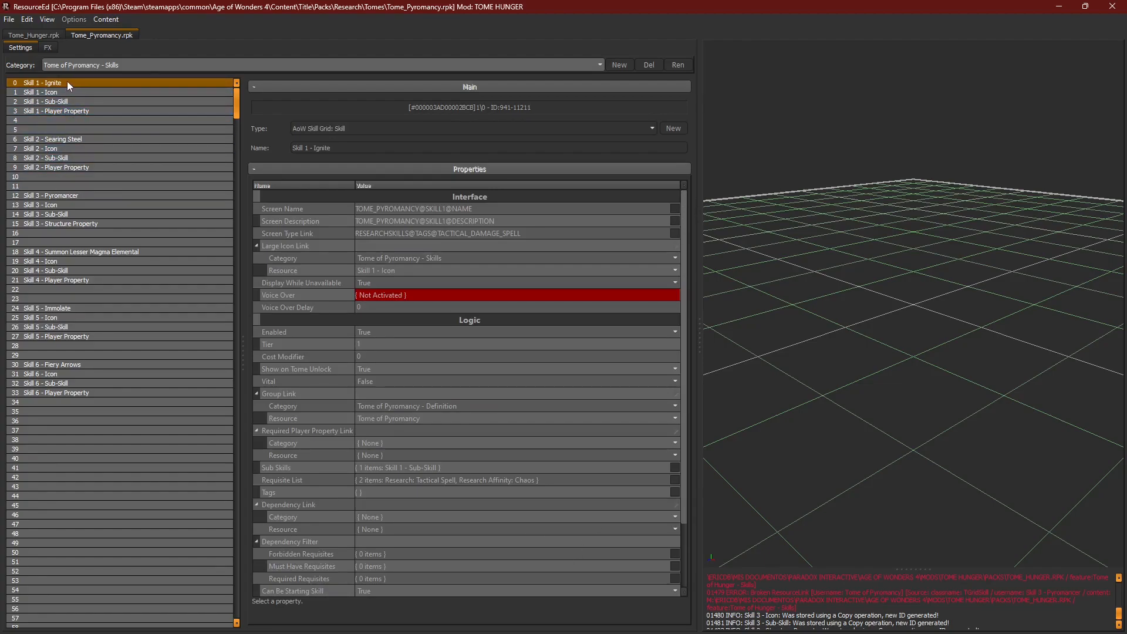
pyautogui.click(58, 112)
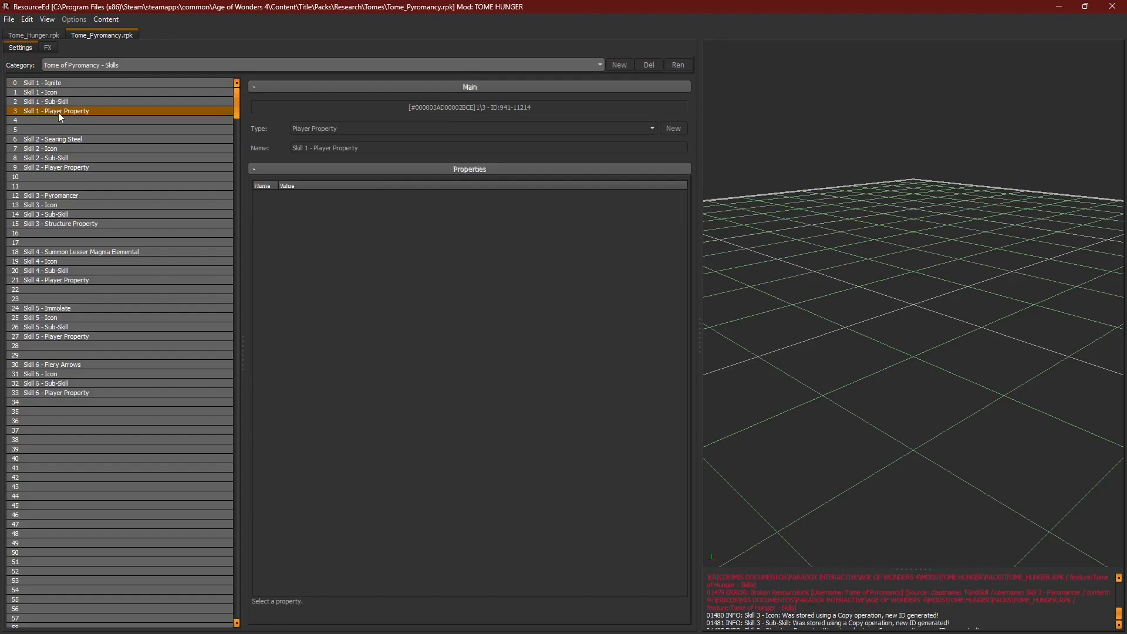
pyautogui.click(90, 66)
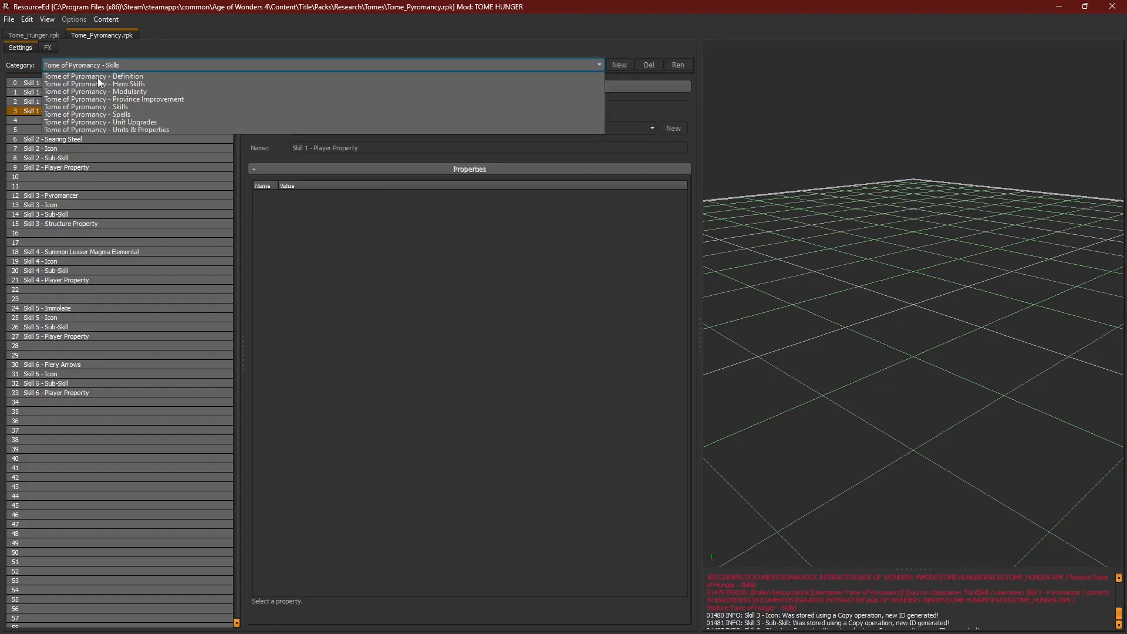
pyautogui.click(98, 114)
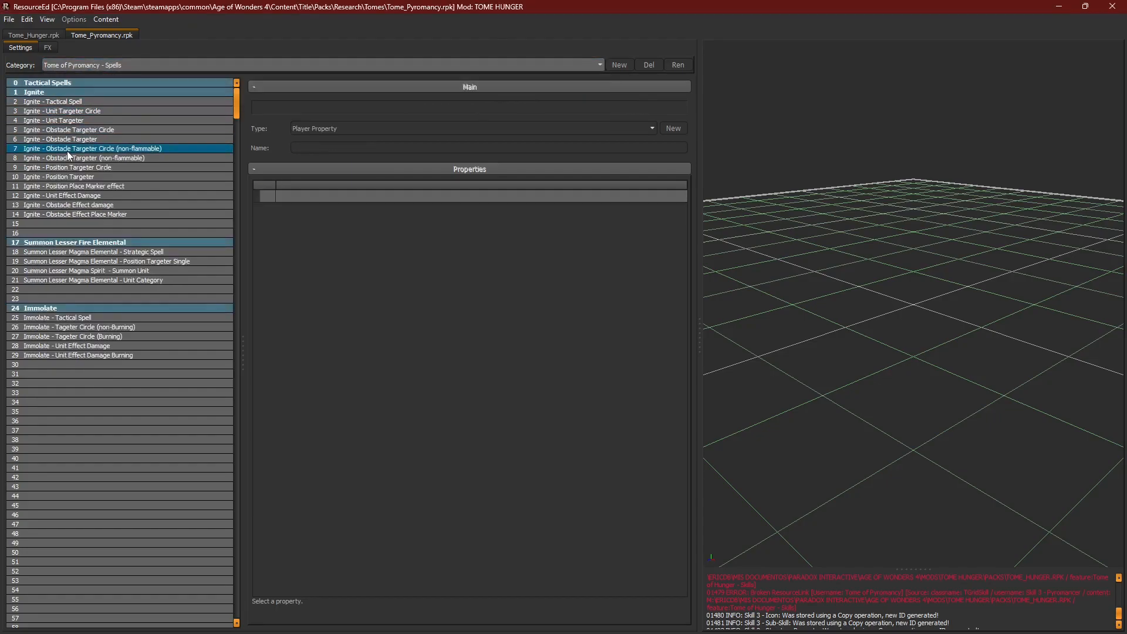
pyautogui.click(89, 66)
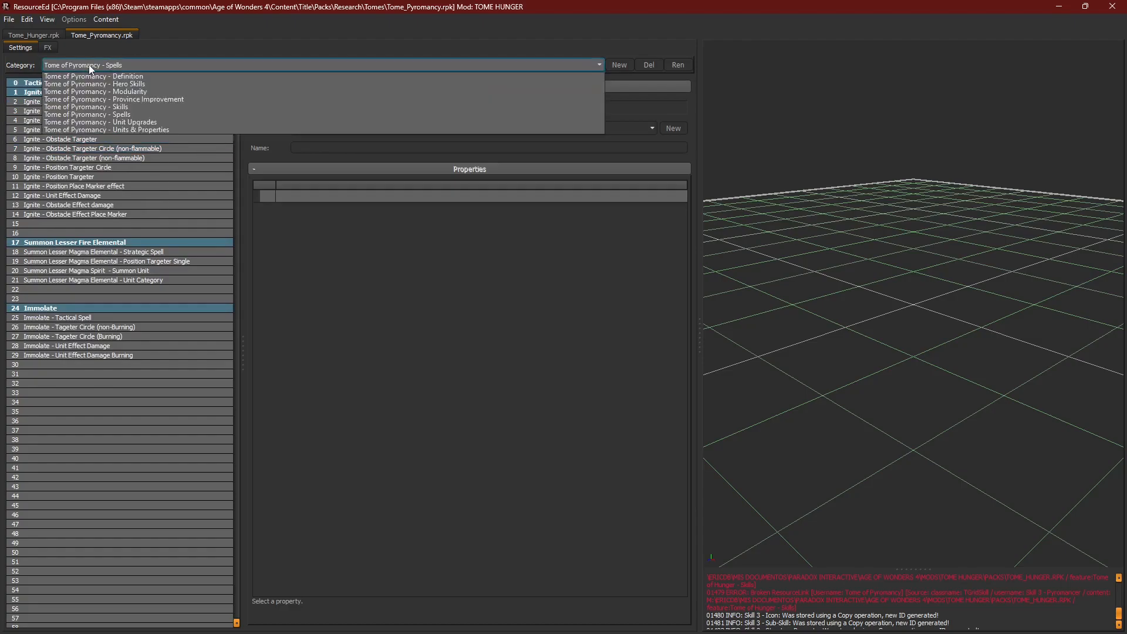
pyautogui.click(103, 107)
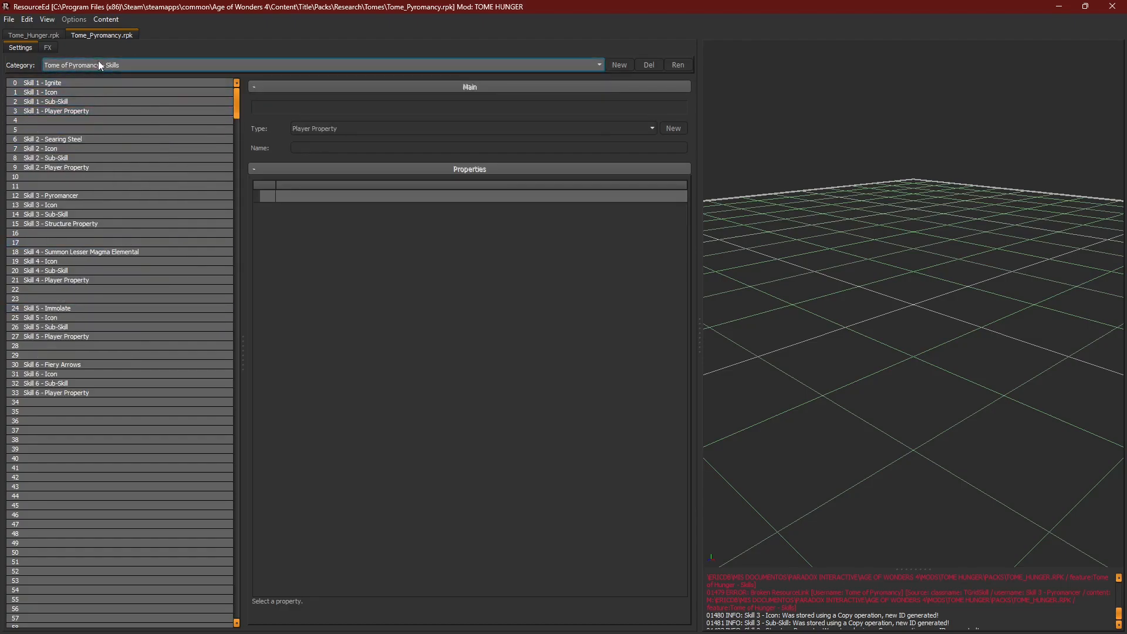
pyautogui.click(64, 102)
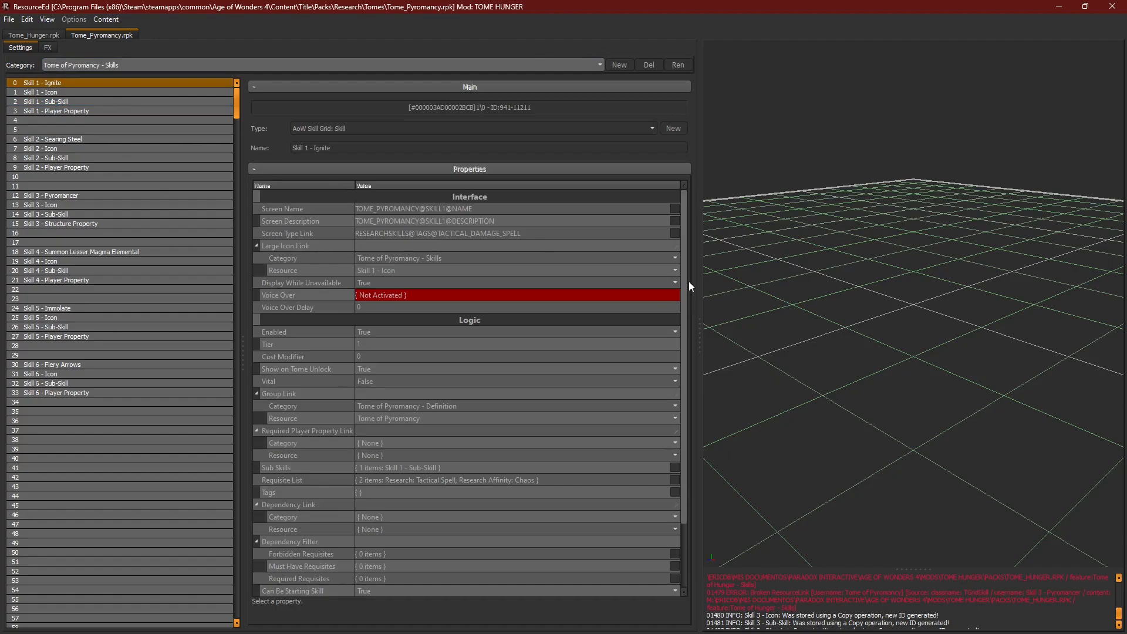
# Step: Set the Group Link resource of Skill 1 - MOD Pyromancer in Tome_Hunger.rpk to Tome of Hunger
pyautogui.click(34, 34)
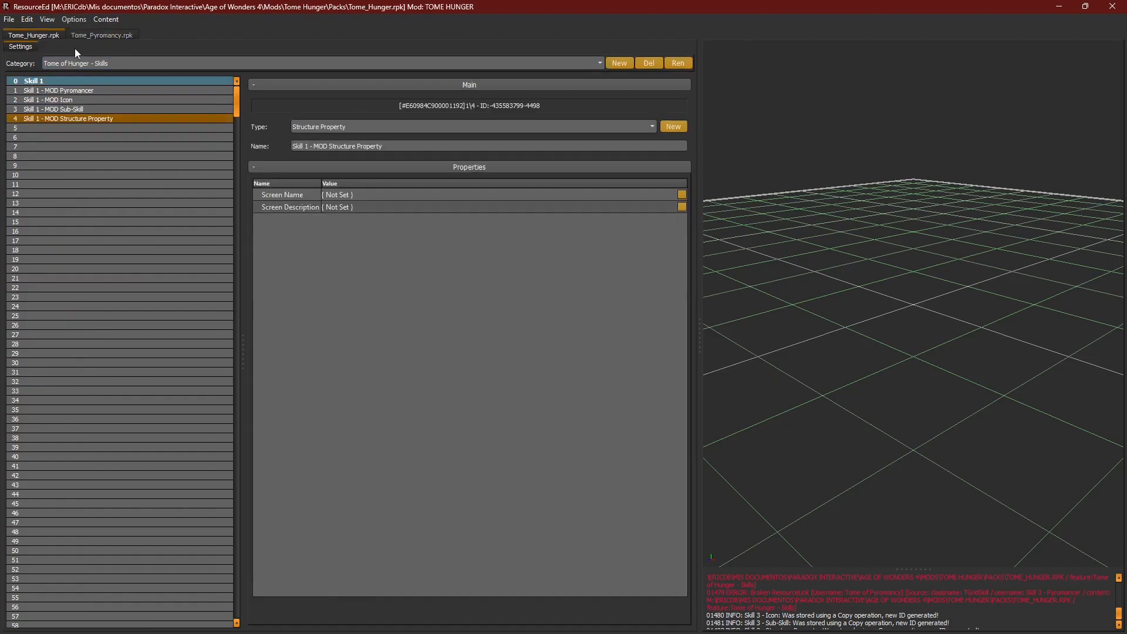
pyautogui.click(96, 90)
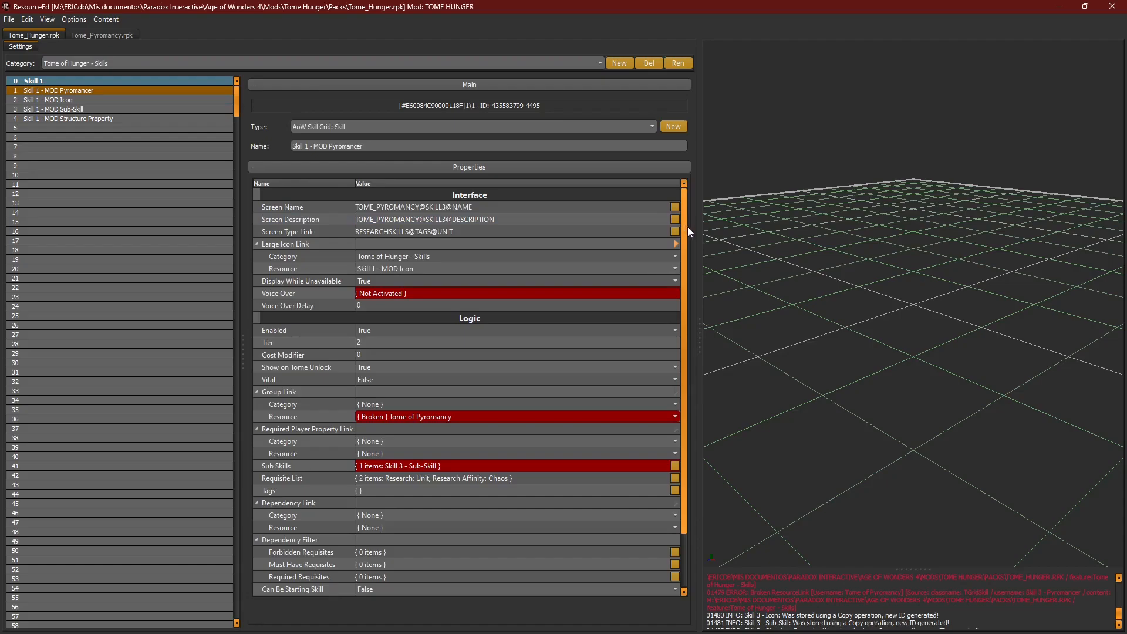
pyautogui.scroll(-2, 687, 227)
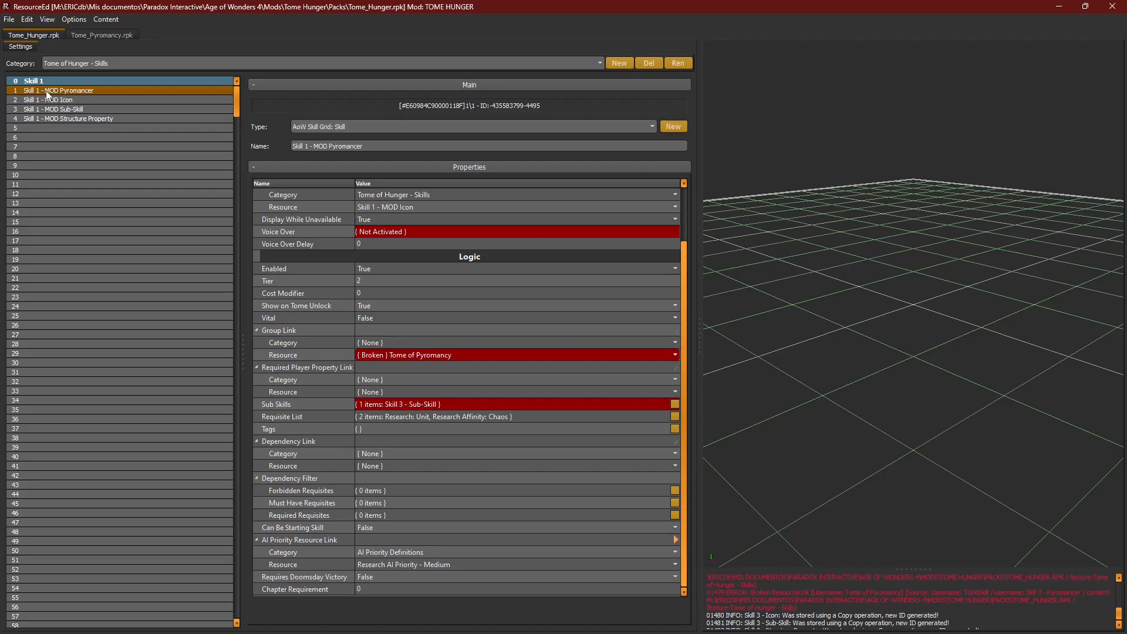
pyautogui.click(405, 353)
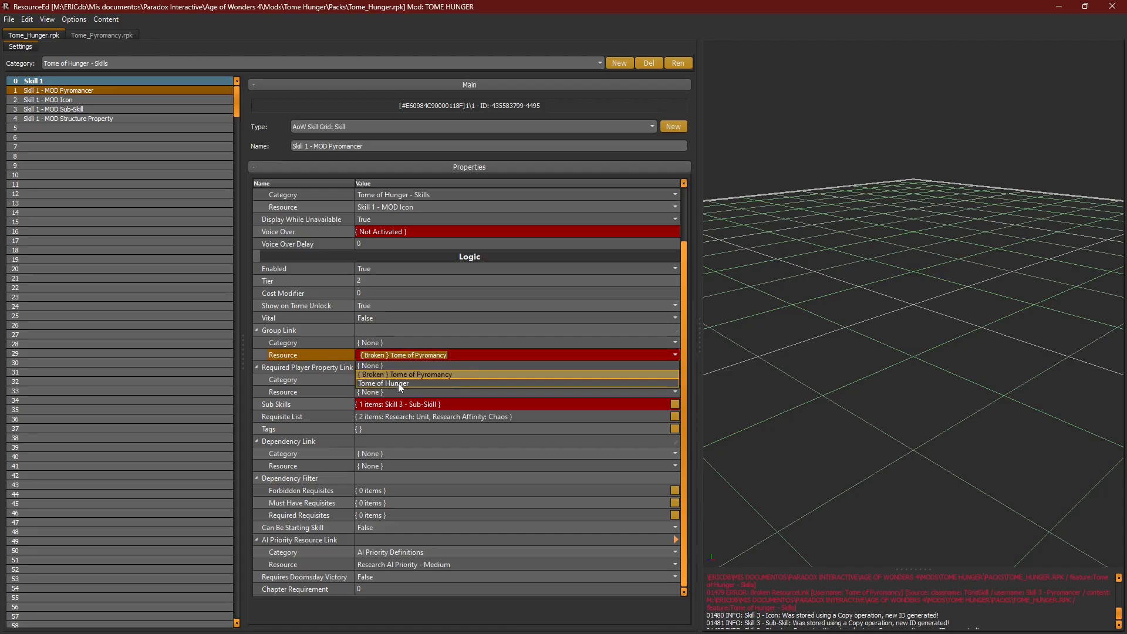
pyautogui.click(398, 383)
pyautogui.click(404, 355)
pyautogui.click(400, 366)
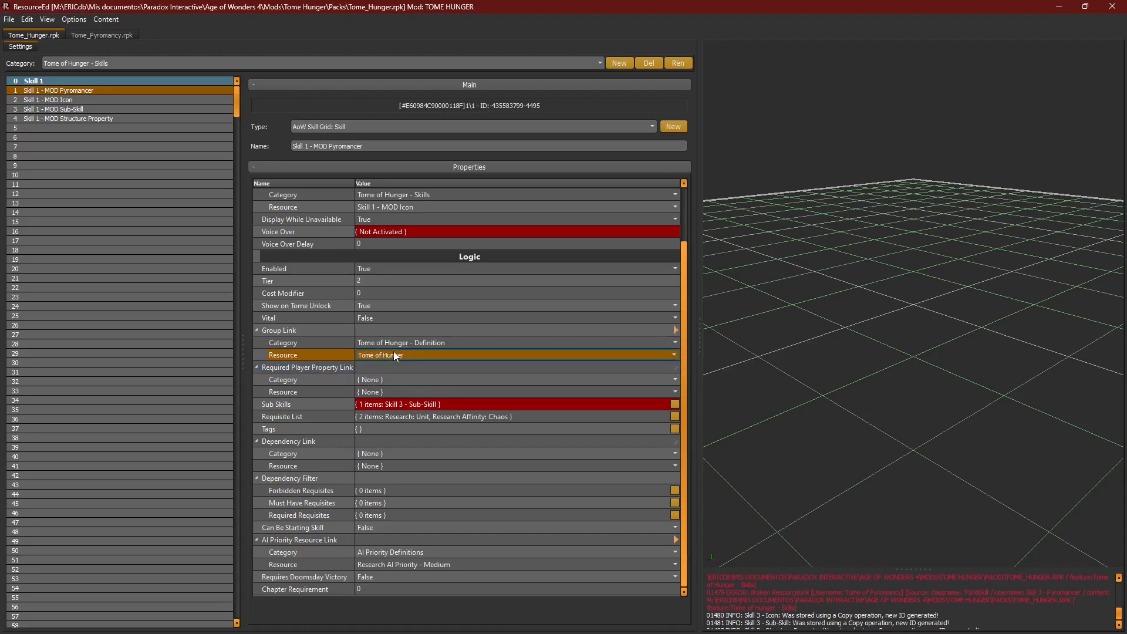
# Step: Follow the Group Link to the Tome of Hunger definition, look at the Tome_Pyromancy.rpk skills, and return to Skill 1 - MOD Pyromancer
pyautogui.click(675, 330)
pyautogui.click(675, 330)
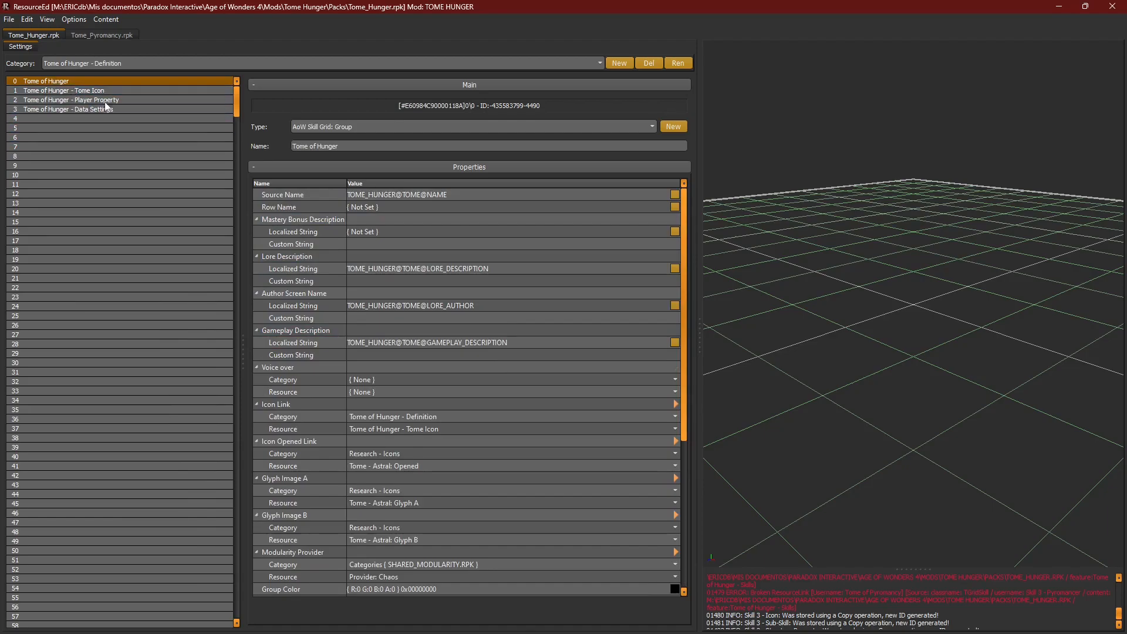
pyautogui.click(113, 36)
pyautogui.click(51, 34)
pyautogui.click(78, 33)
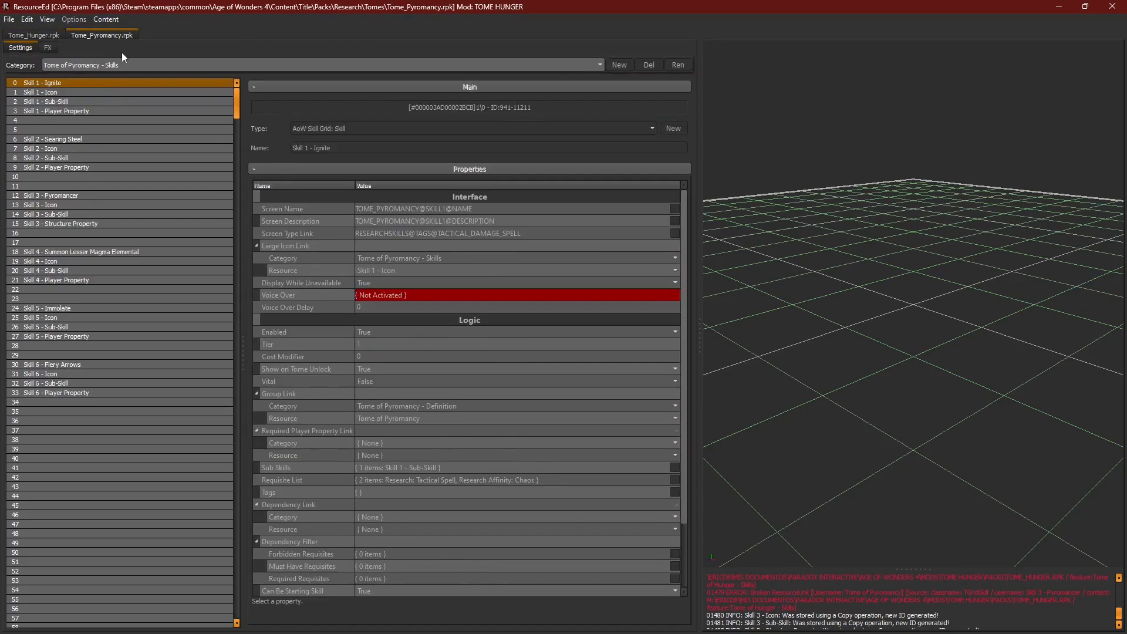
pyautogui.click(41, 33)
pyautogui.click(93, 61)
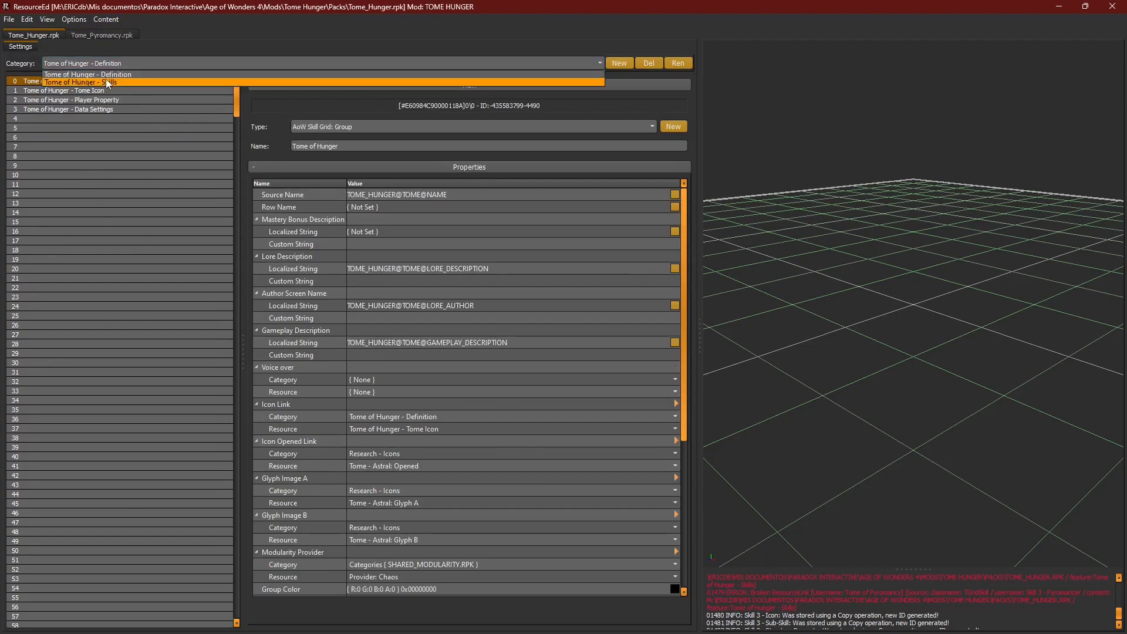
pyautogui.click(106, 80)
pyautogui.click(103, 90)
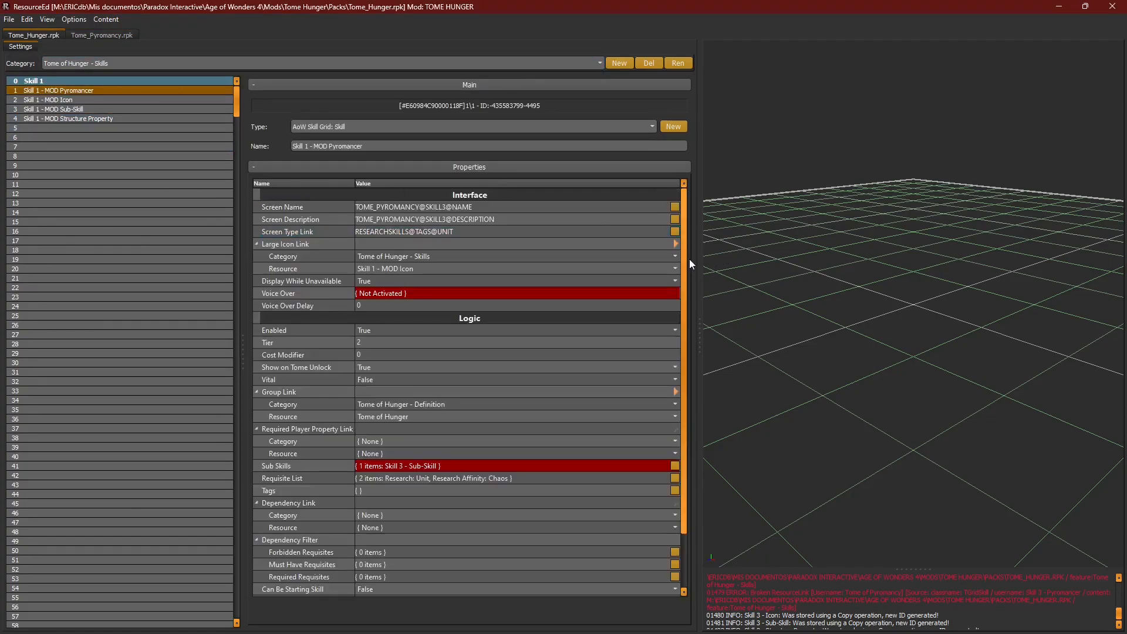
# Step: Check the mod's required language content for TOME_HUNGER.MO
pyautogui.click(670, 209)
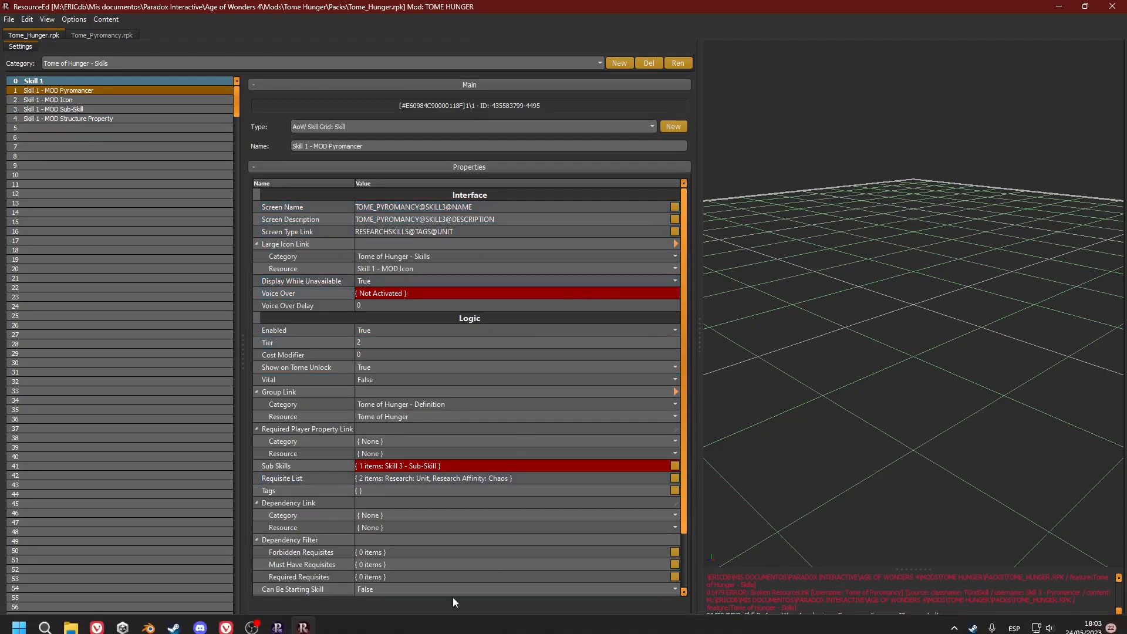
pyautogui.moveTo(272, 620)
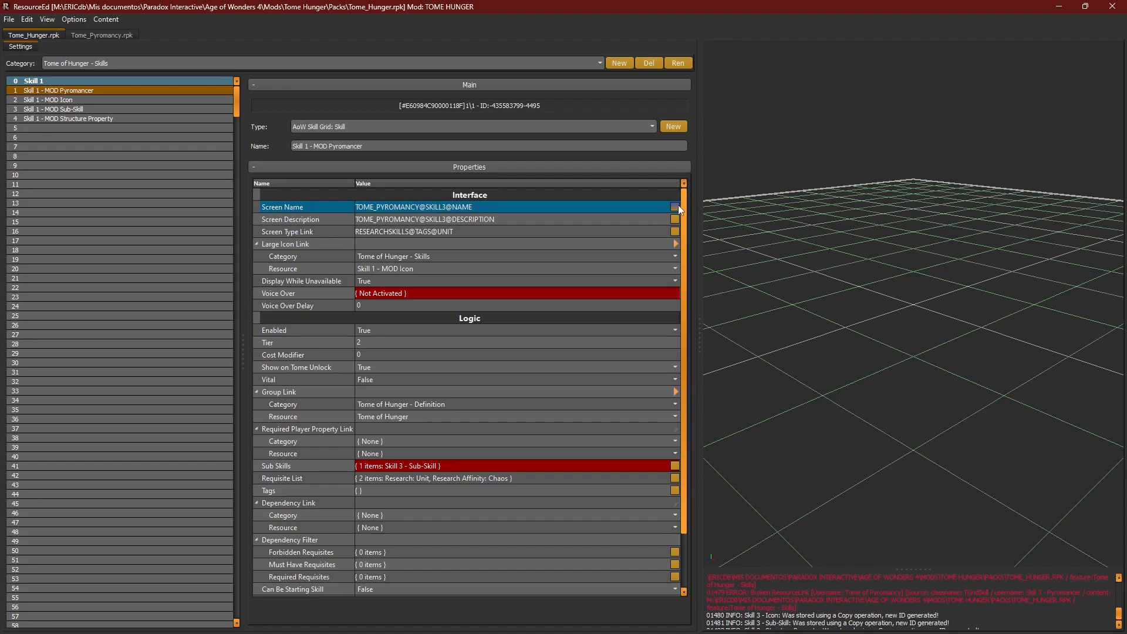
pyautogui.click(115, 19)
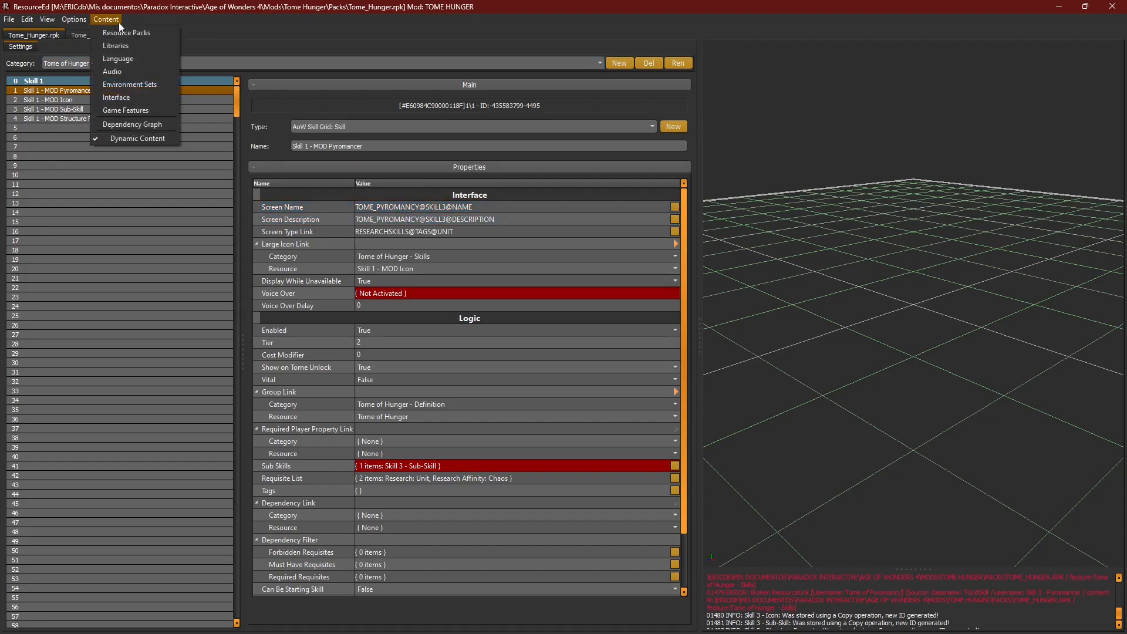
pyautogui.click(130, 59)
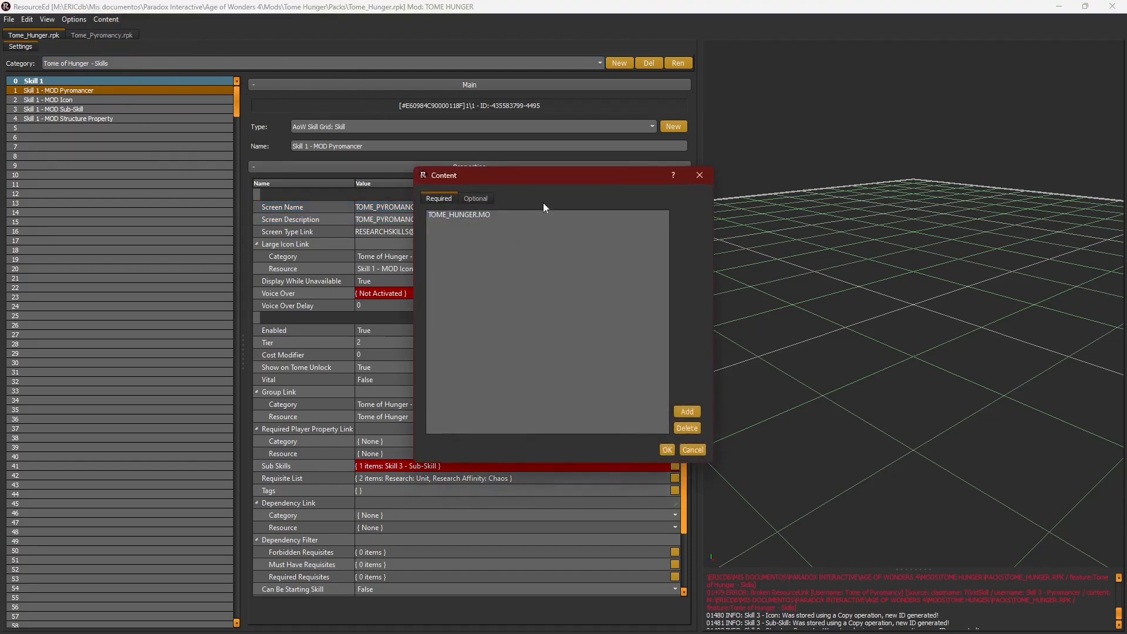
pyautogui.click(667, 449)
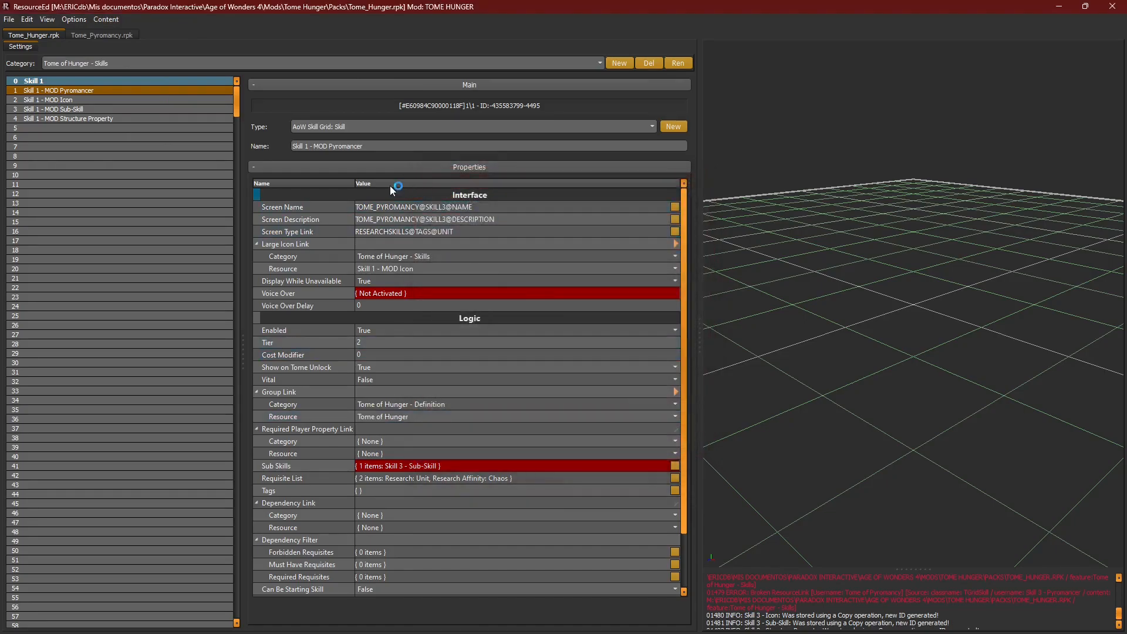
# Step: Find the skill 1 strings and set the Screen Name of Skill 1 - MOD Pyromancer to TOME_HUNGER@SKILL_1@NAME
pyautogui.click(675, 207)
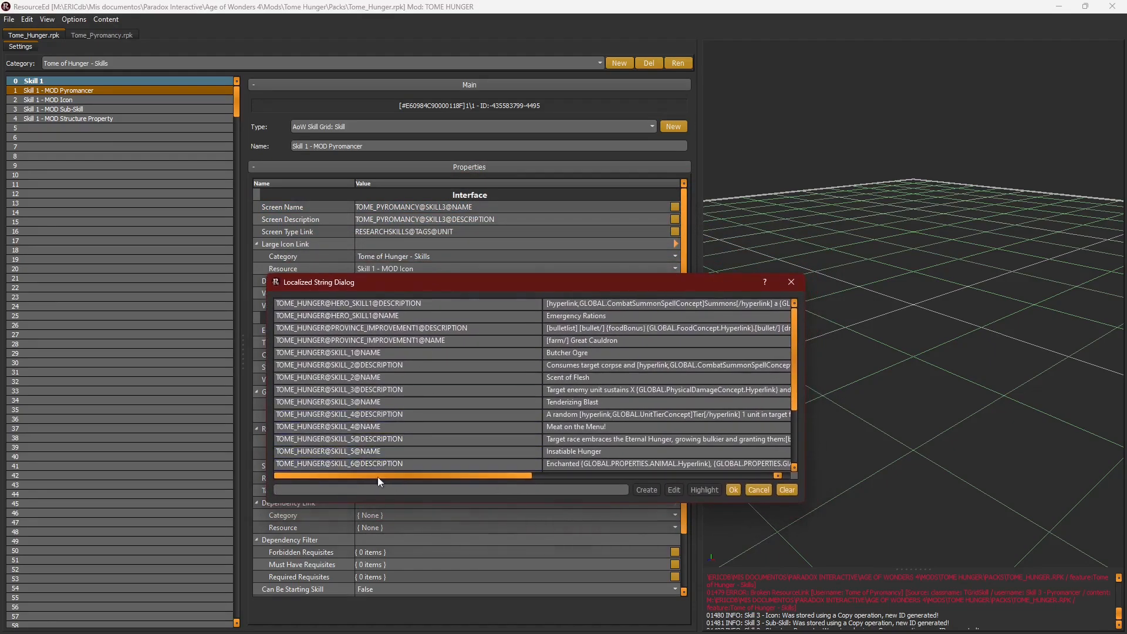
pyautogui.write('sk')
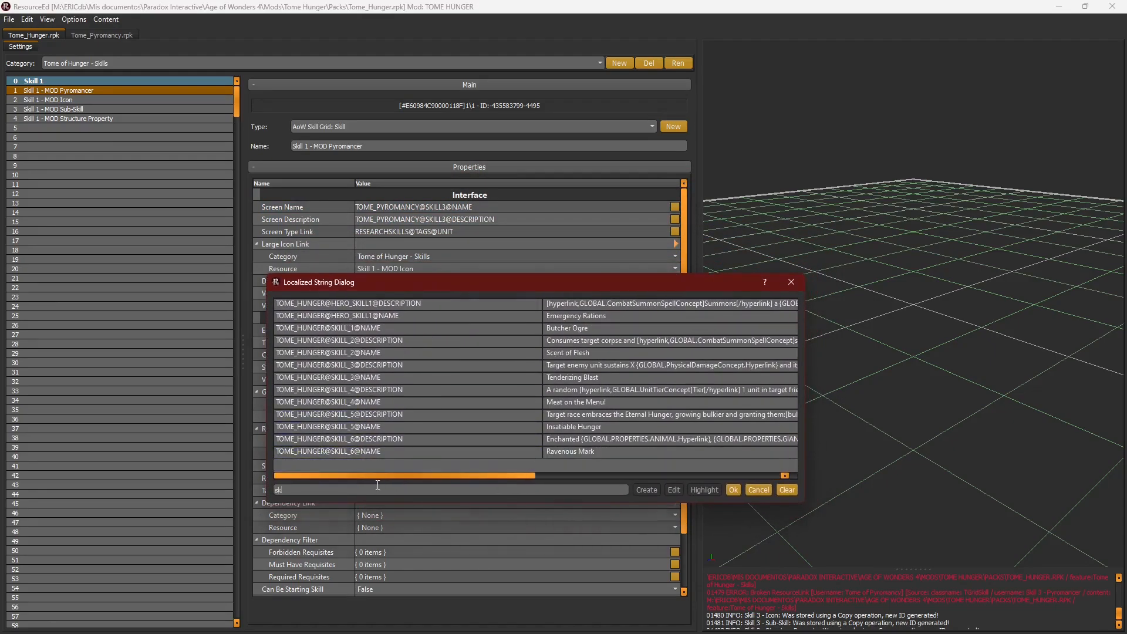
pyautogui.write('ill 1')
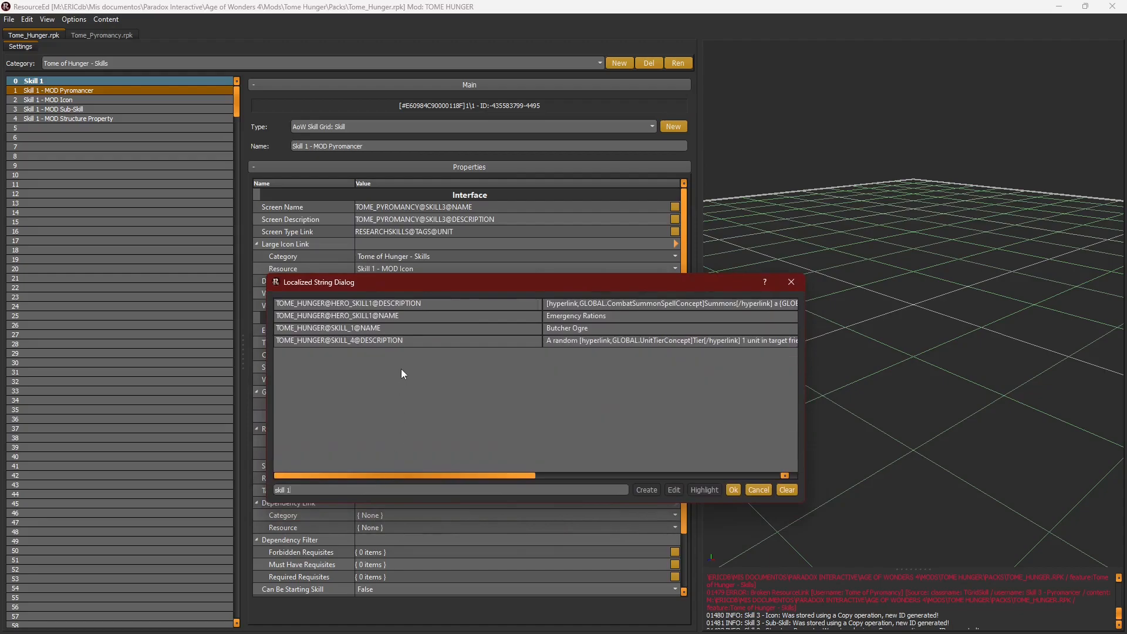
pyautogui.click(400, 340)
pyautogui.click(401, 329)
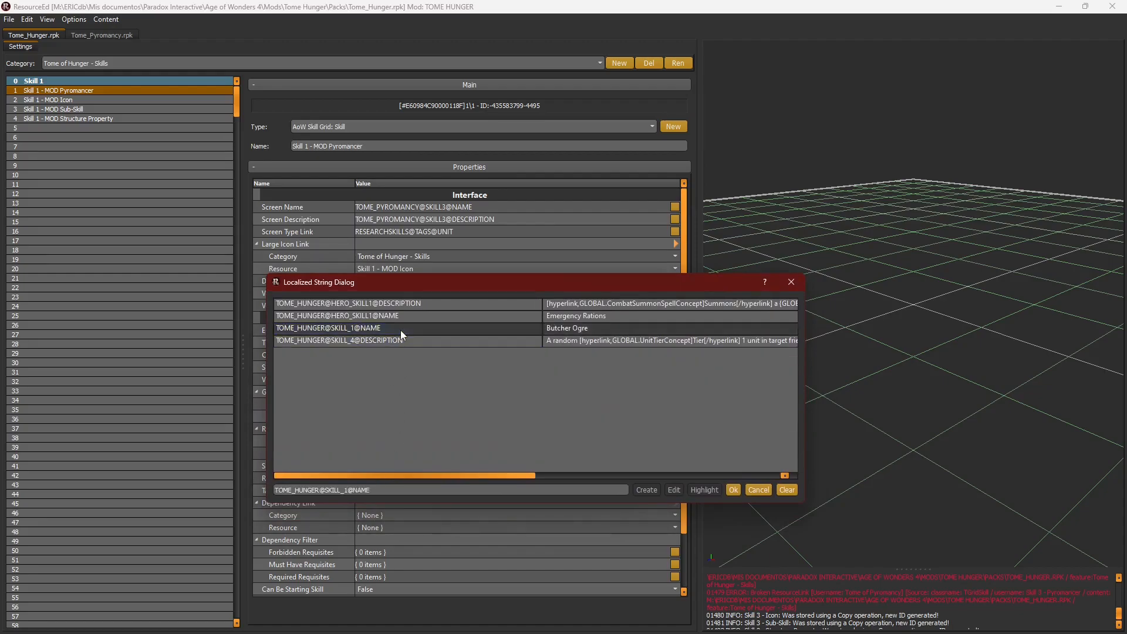
pyautogui.doubleClick(400, 329)
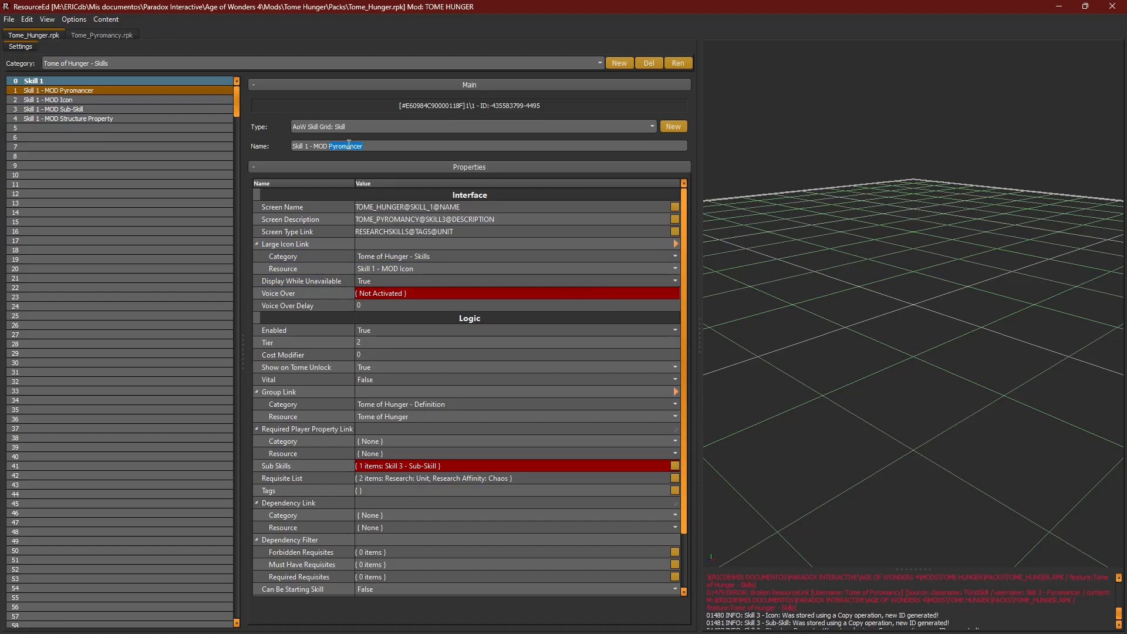
# Step: Rename the Skill 1 - MOD Pyromancer resource as Skill 1 - MOD Butcher Oger
pyautogui.write('Butcher Oger')
pyautogui.click(487, 281)
pyautogui.click(424, 270)
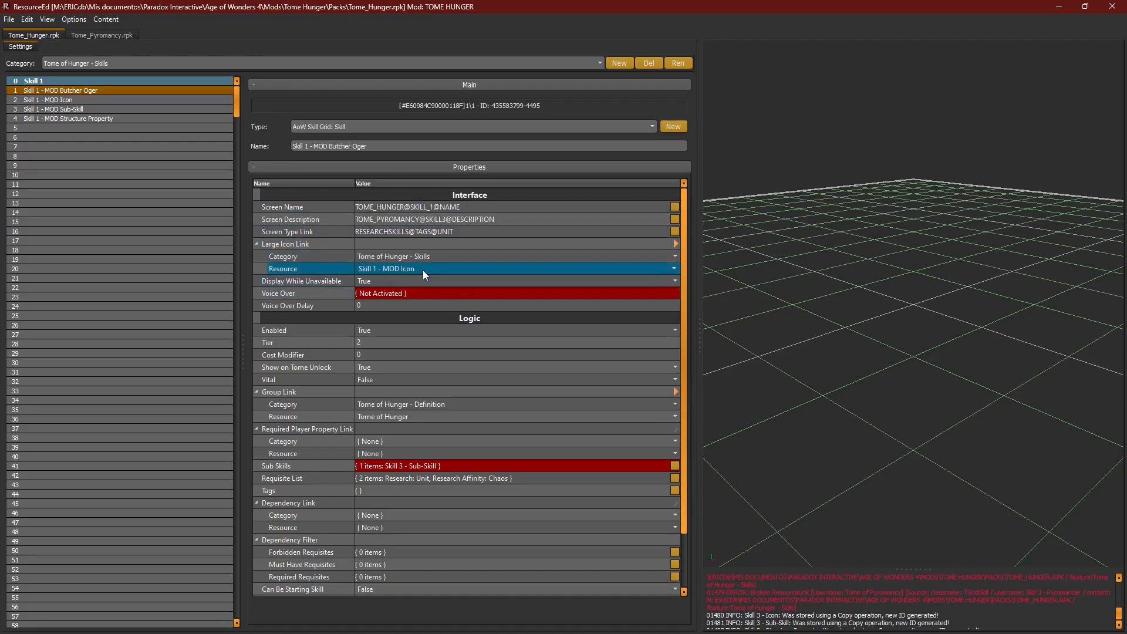
pyautogui.click(397, 270)
# Step: Set the Screen Description of Skill 1 - MOD Butcher Oger to TOME_HUNGER@HERO_SKILL1@DESCRIPTION
pyautogui.click(447, 219)
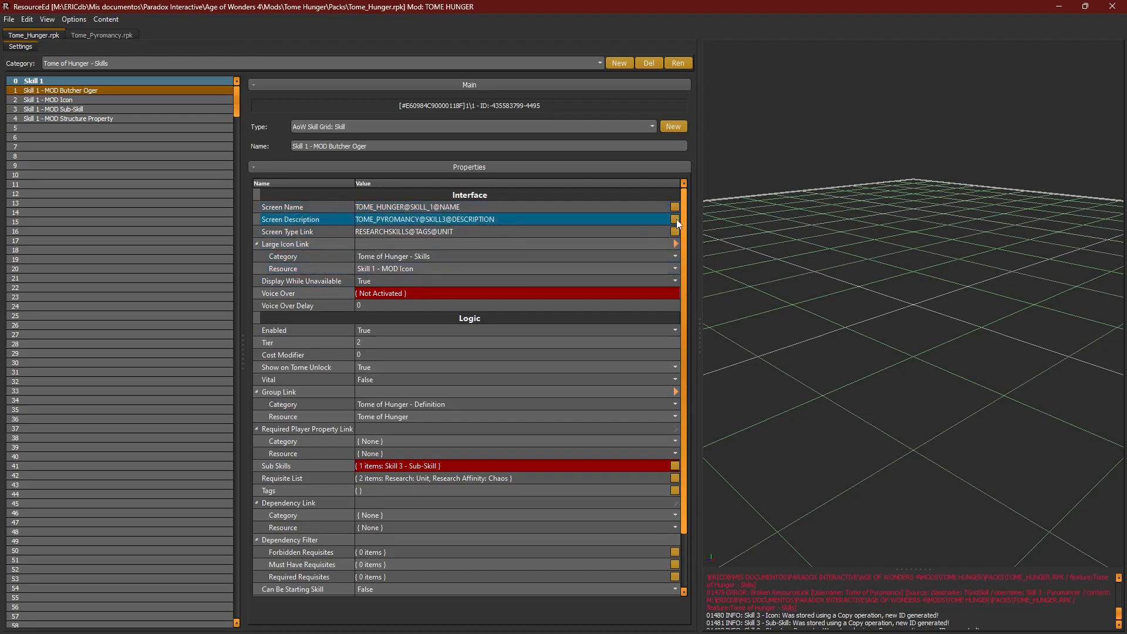
pyautogui.click(675, 220)
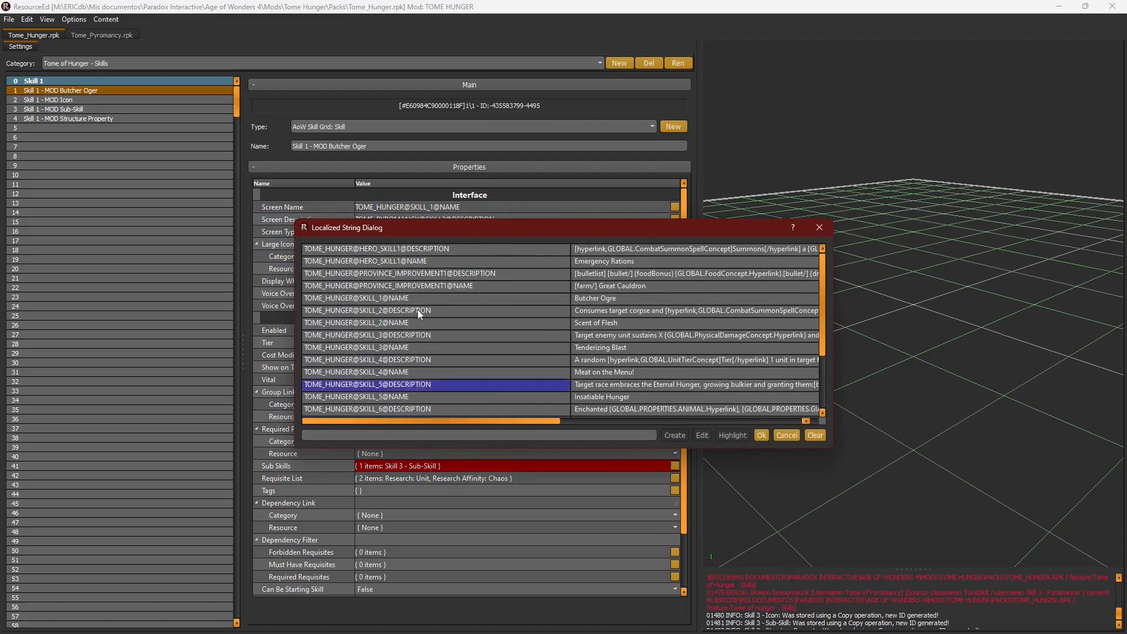
pyautogui.click(426, 438)
pyautogui.write('skill 1 d')
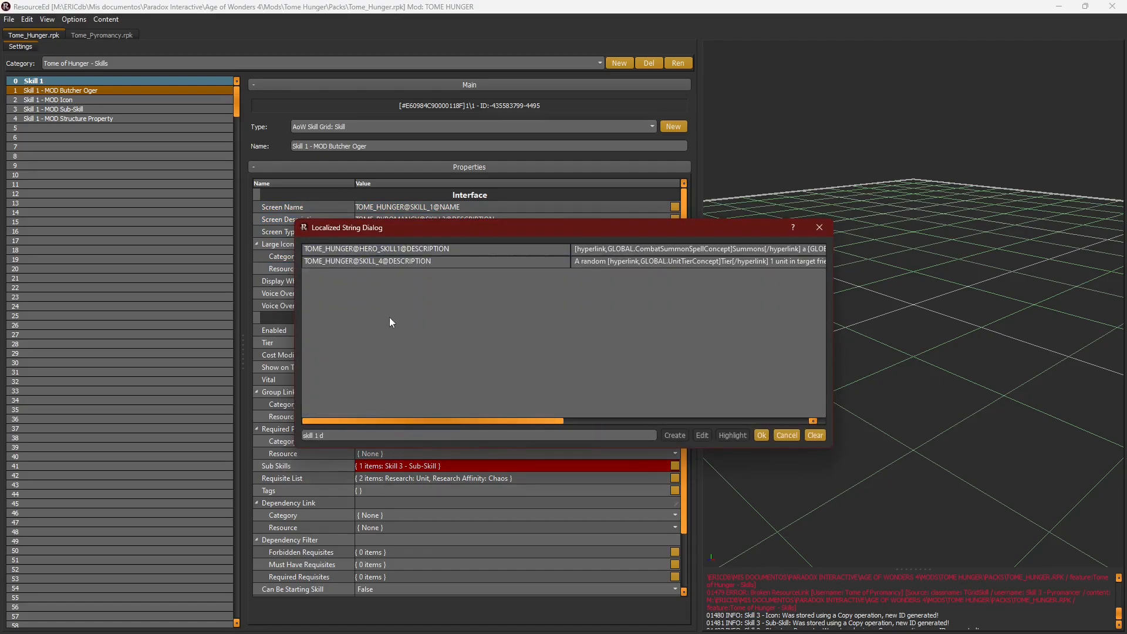
pyautogui.doubleClick(462, 248)
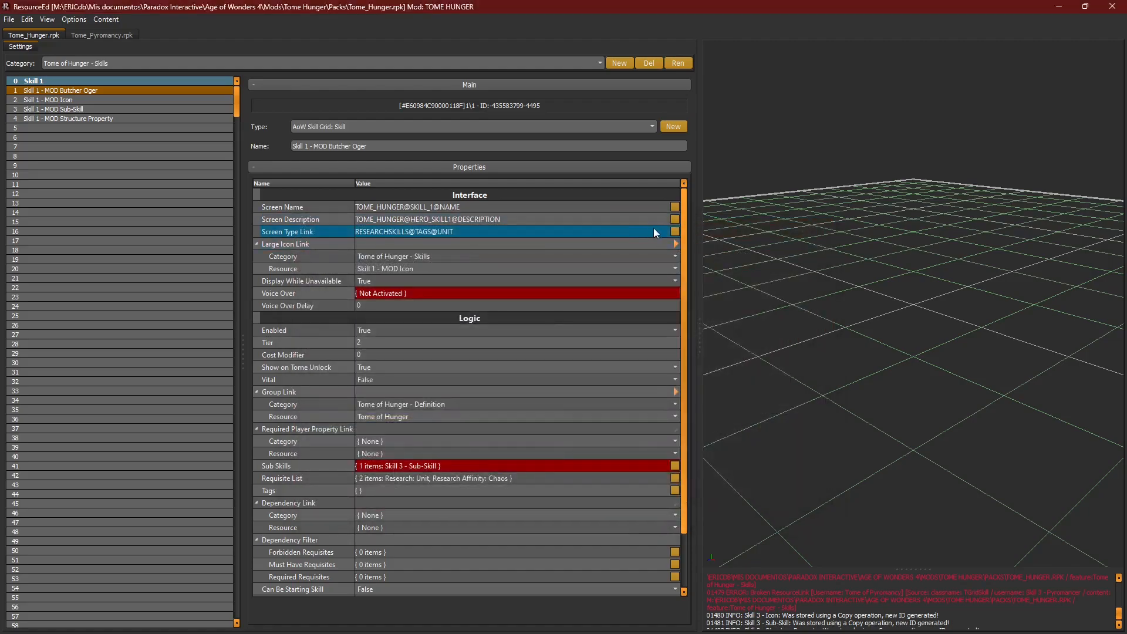
# Step: Clear the Screen Description of Skill 1 - MOD Butcher Oger so that no localized string is assigned
pyautogui.click(674, 220)
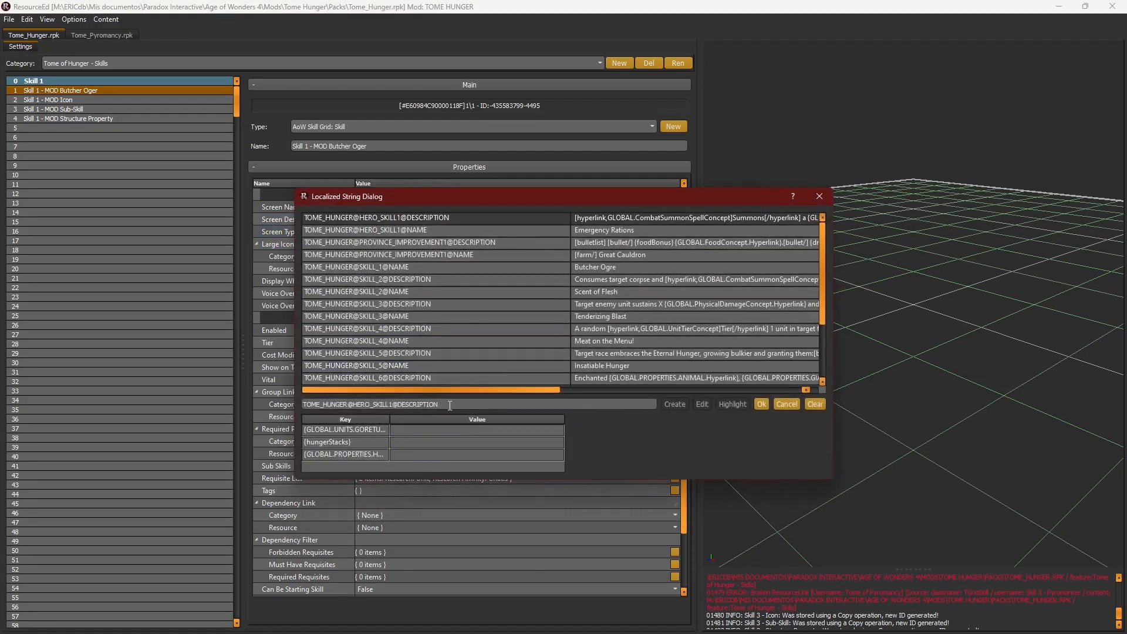
pyautogui.press('BackSpace')
pyautogui.click(819, 196)
pyautogui.click(674, 220)
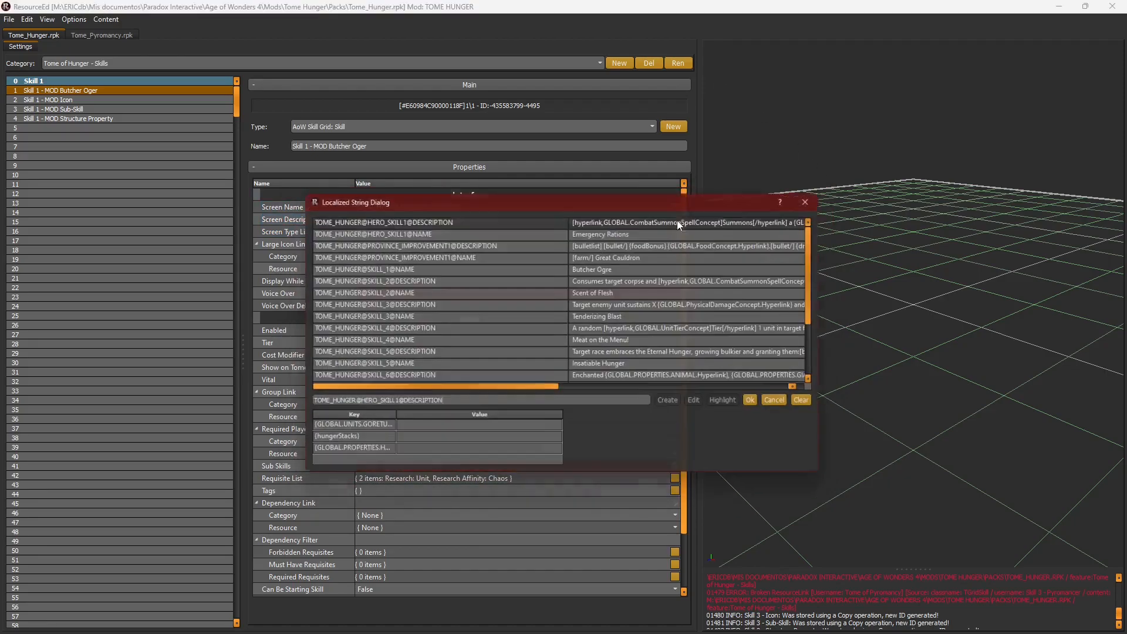
pyautogui.click(814, 405)
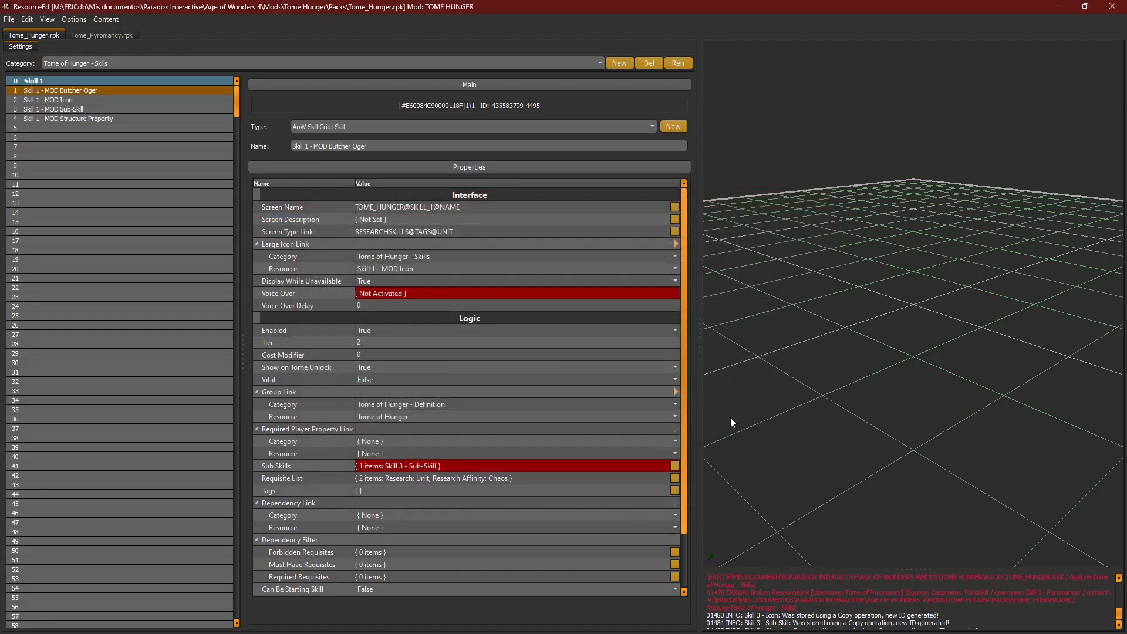
pyautogui.click(434, 219)
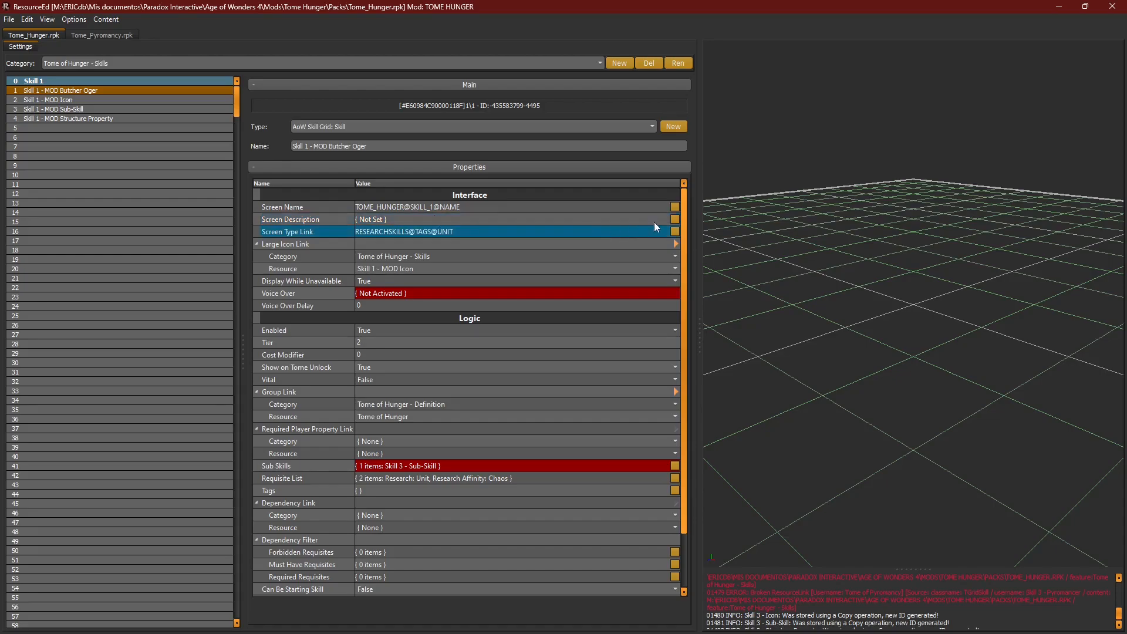
pyautogui.click(674, 219)
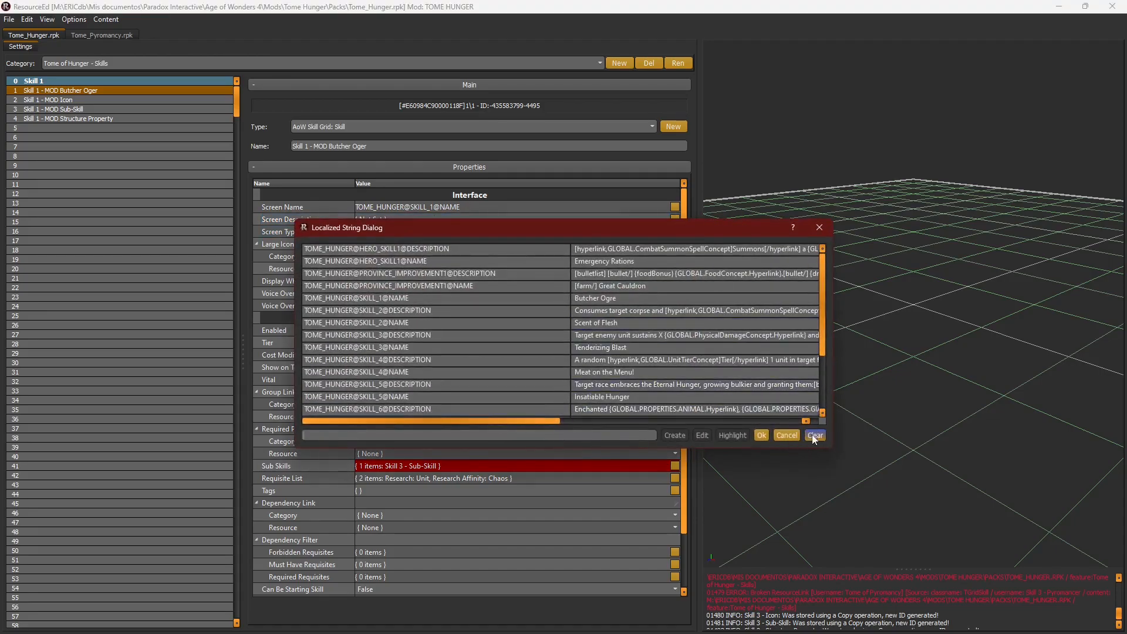
pyautogui.click(819, 227)
pyautogui.click(374, 218)
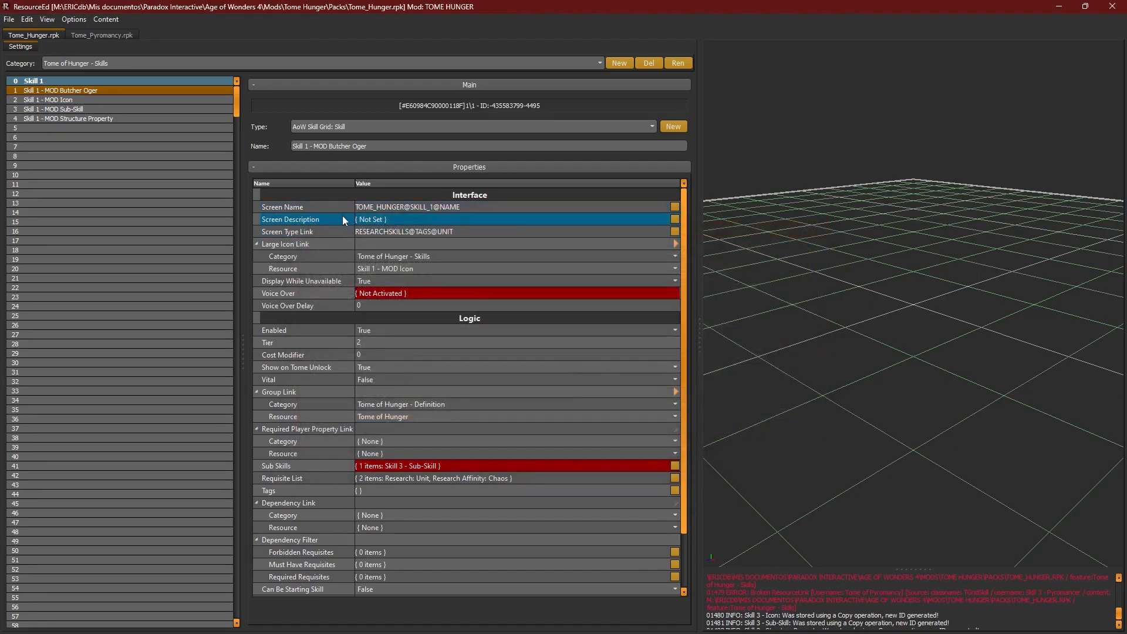
# Step: Examine the skill's Screen Type Link, Large Icon Link, Display While Unavailable, Enabled, Tier and Cost Modifier properties
pyautogui.click(509, 234)
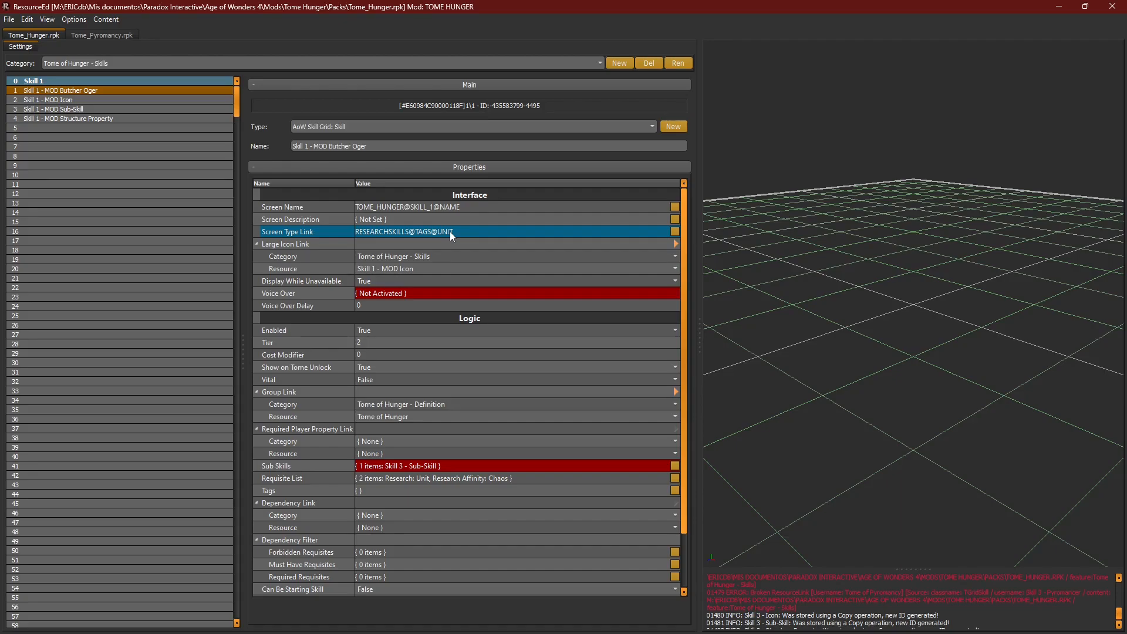
pyautogui.click(336, 258)
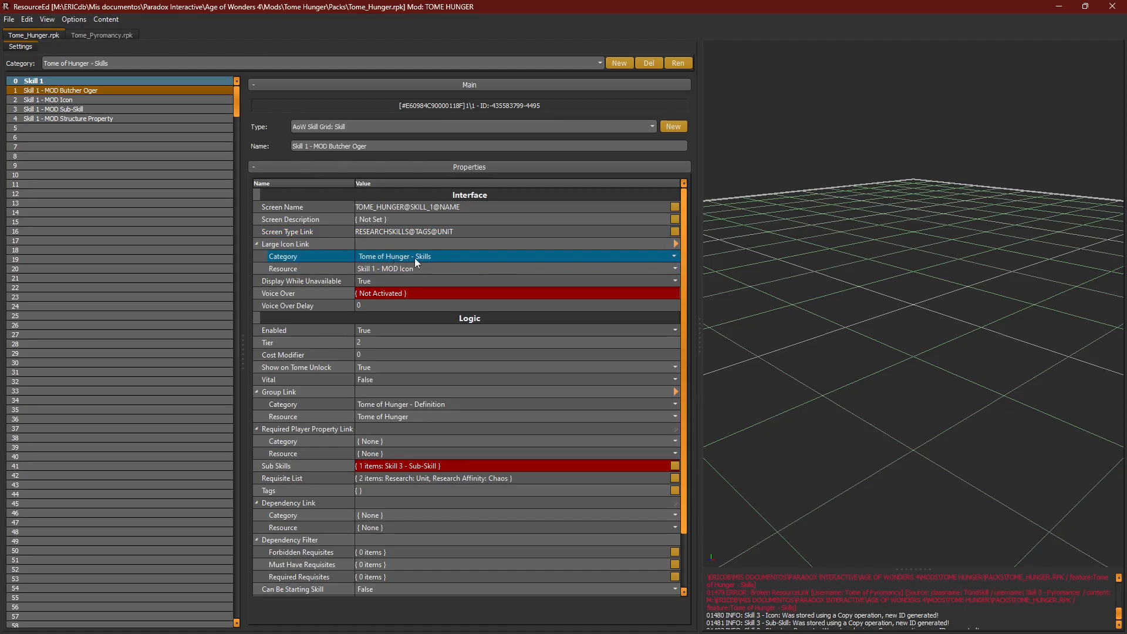
pyautogui.click(404, 271)
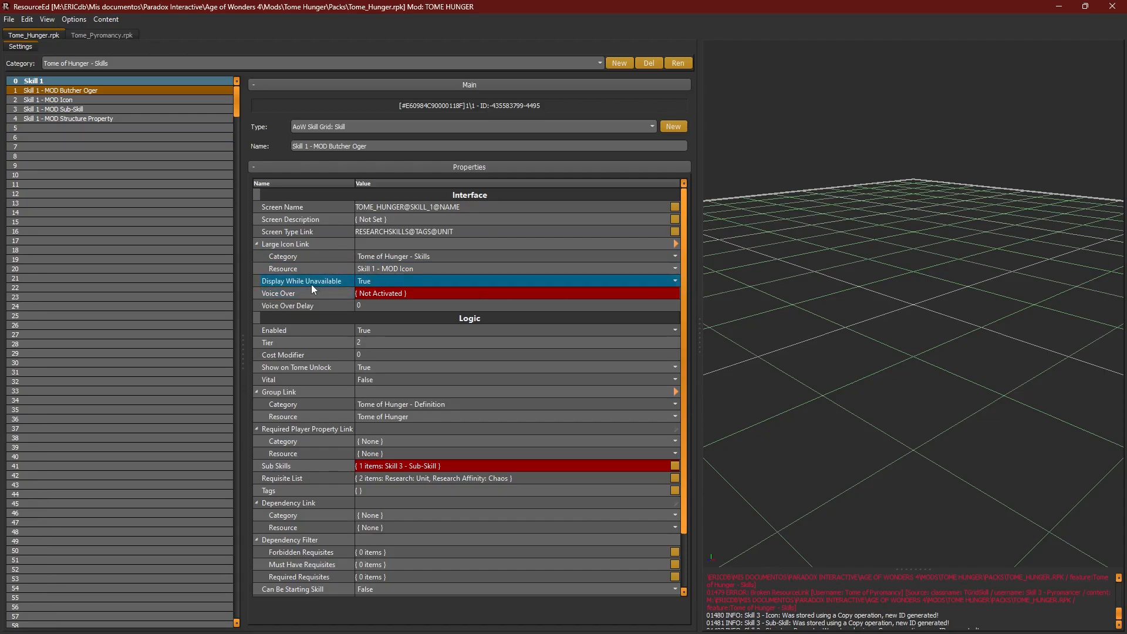
pyautogui.moveTo(311, 285)
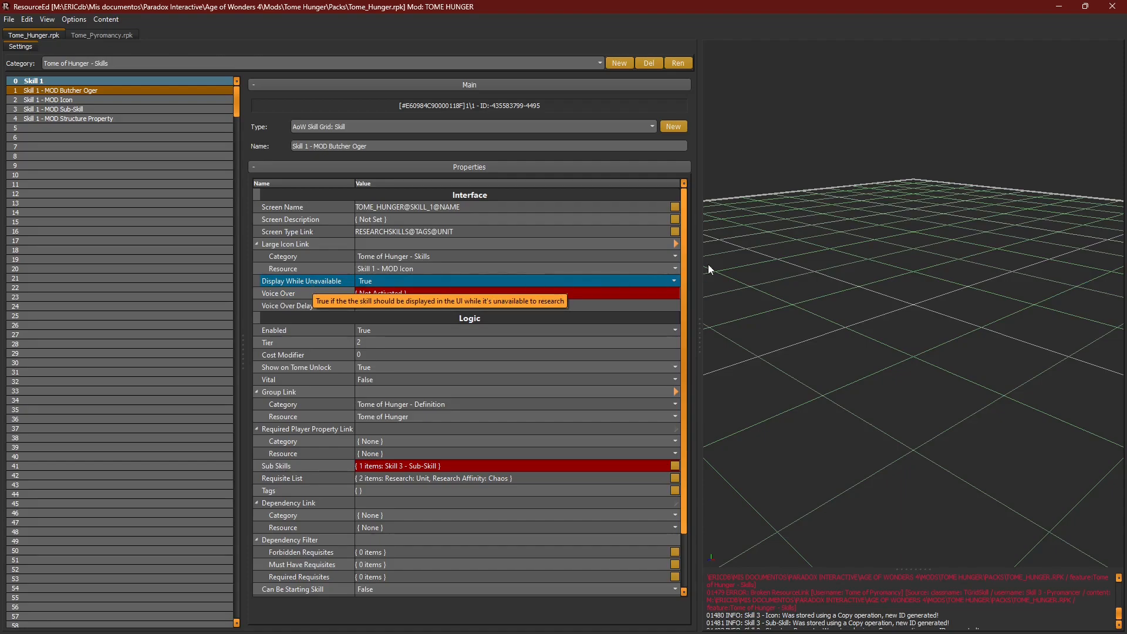
pyautogui.moveTo(680, 251); pyautogui.dragTo(702, 318)
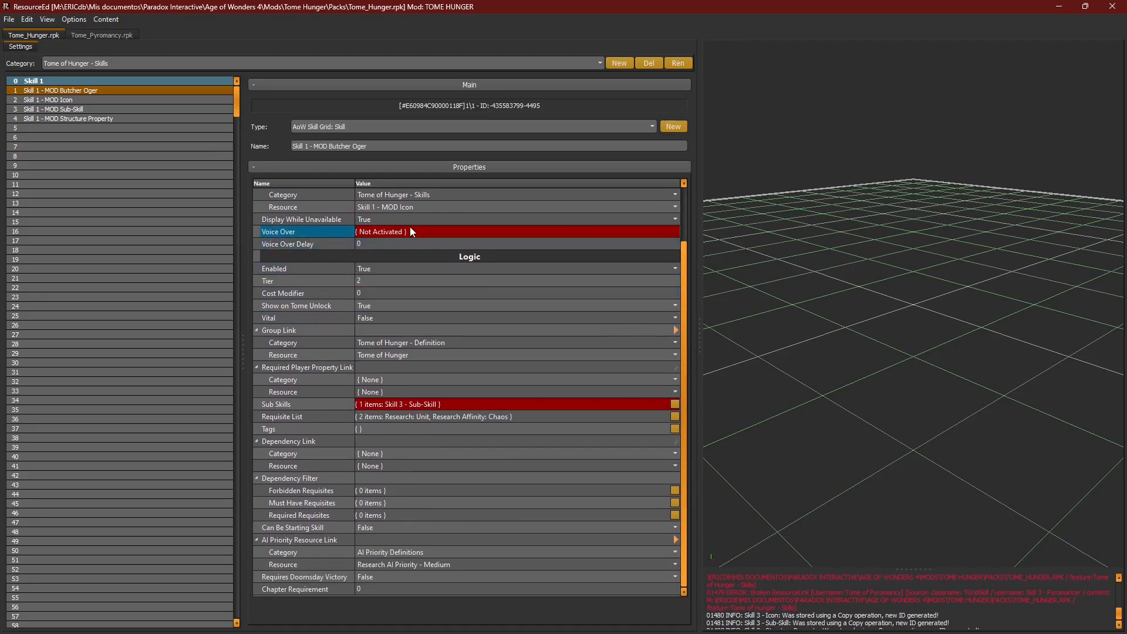
pyautogui.click(325, 272)
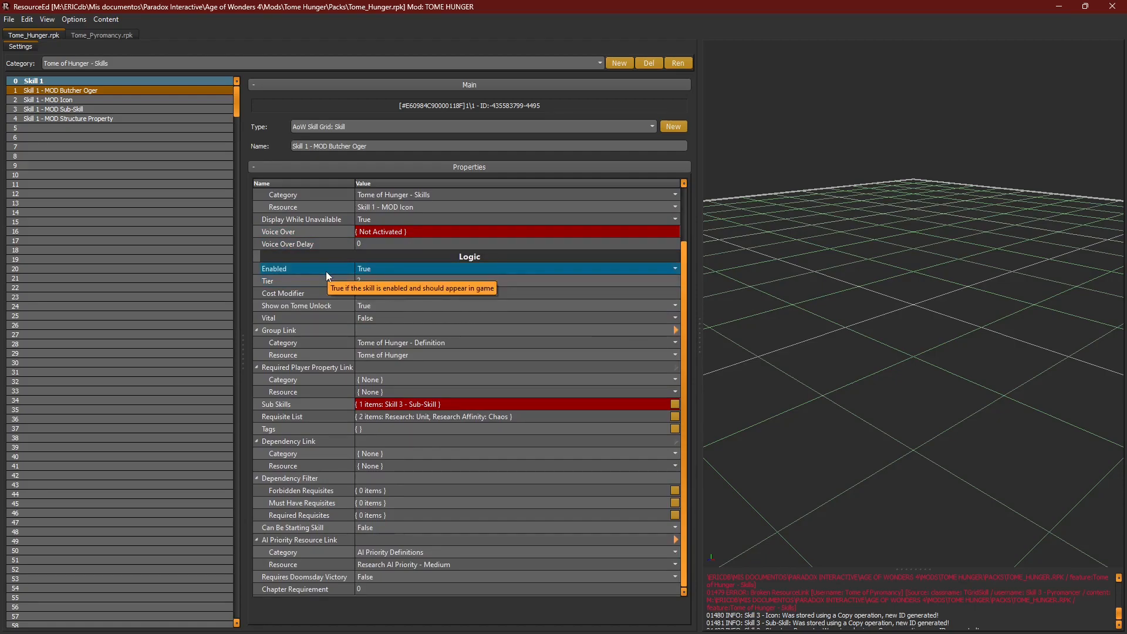
pyautogui.click(314, 280)
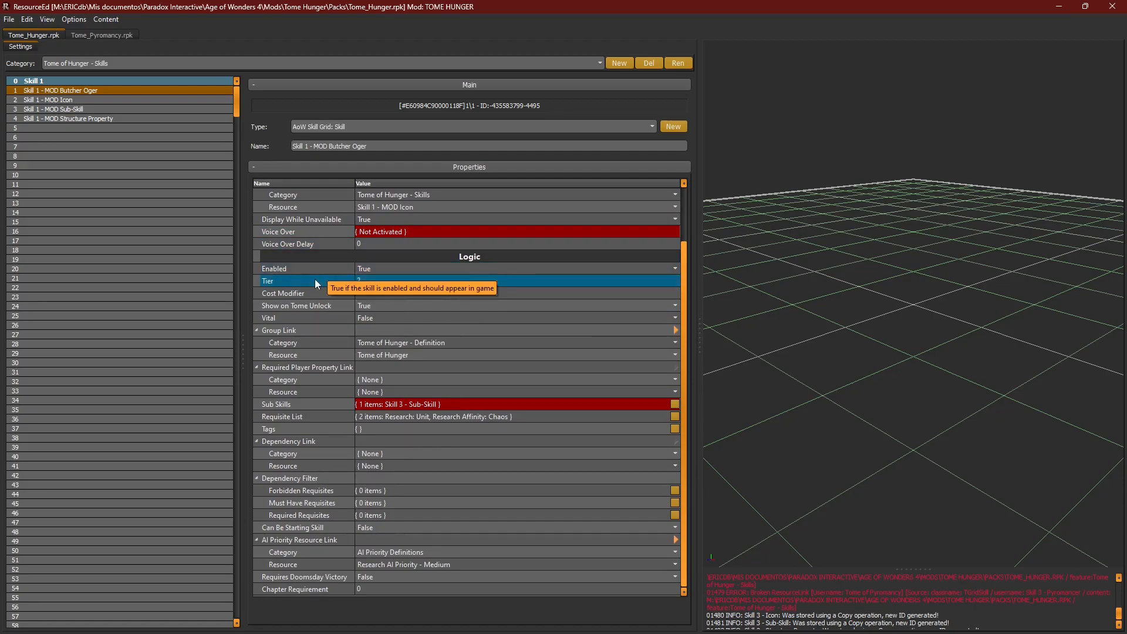
pyautogui.click(387, 281)
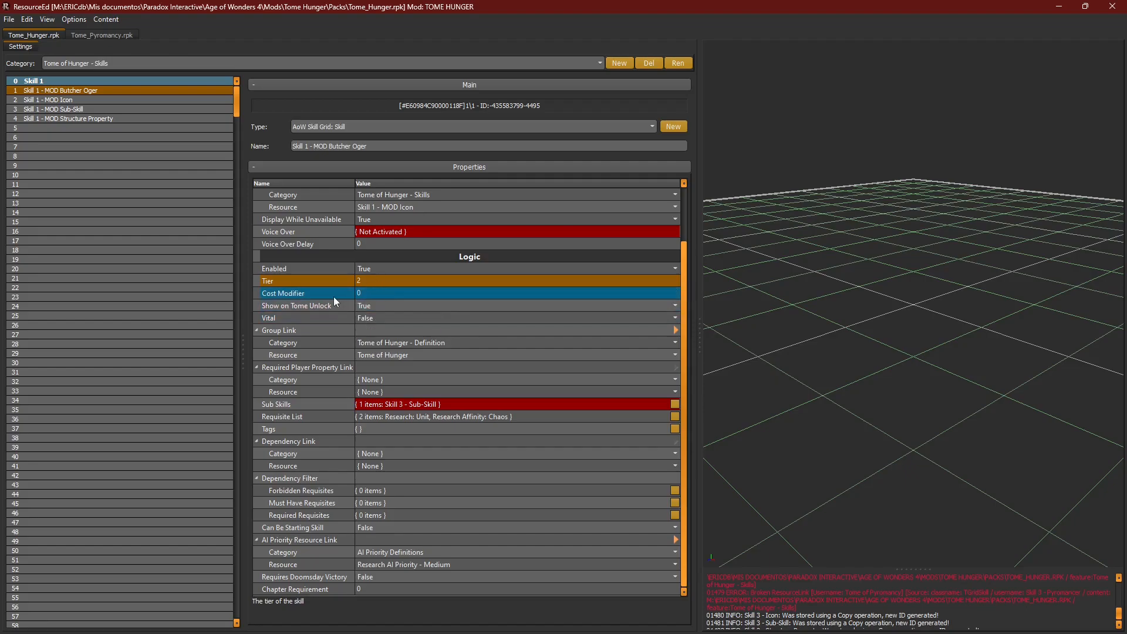
pyautogui.moveTo(301, 293)
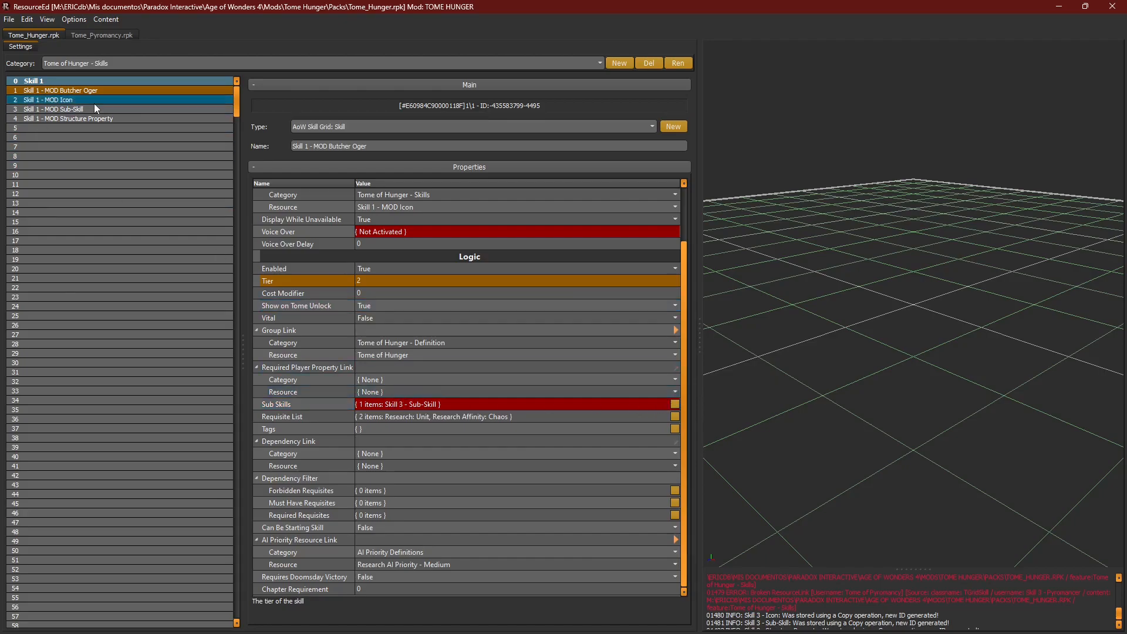
# Step: Replace the broken Skill 3 - Sub-Skill entry in the Butcher Oger skill's Sub Skills with Skill 1 - MOD Sub-Skill
pyautogui.click(675, 404)
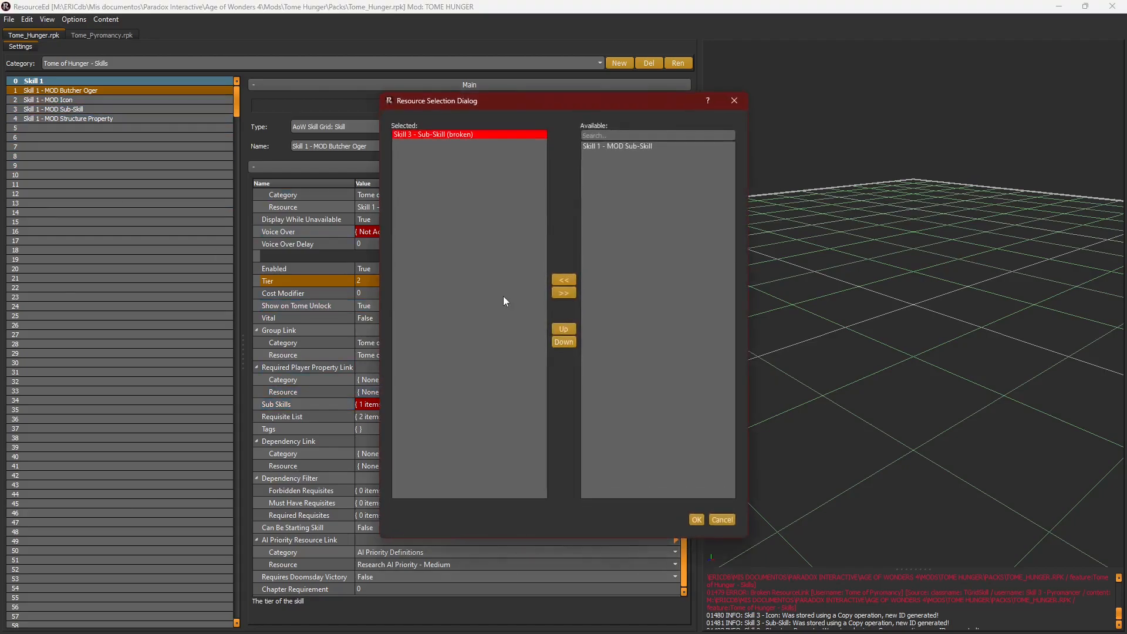
pyautogui.write('su')
pyautogui.doubleClick(614, 145)
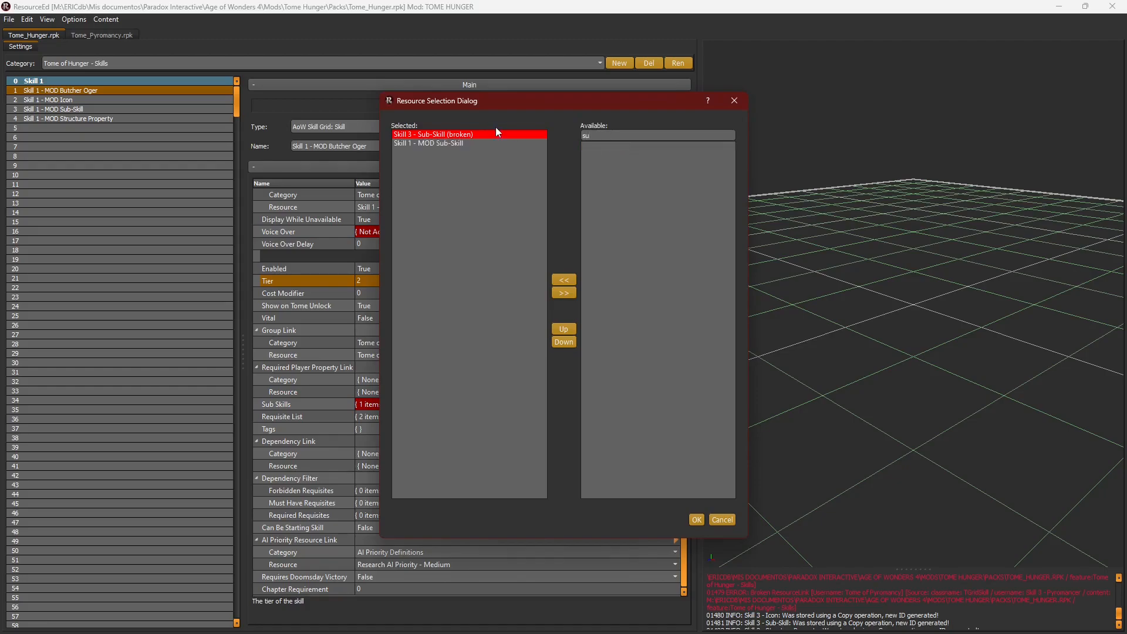
pyautogui.doubleClick(476, 131)
pyautogui.click(696, 520)
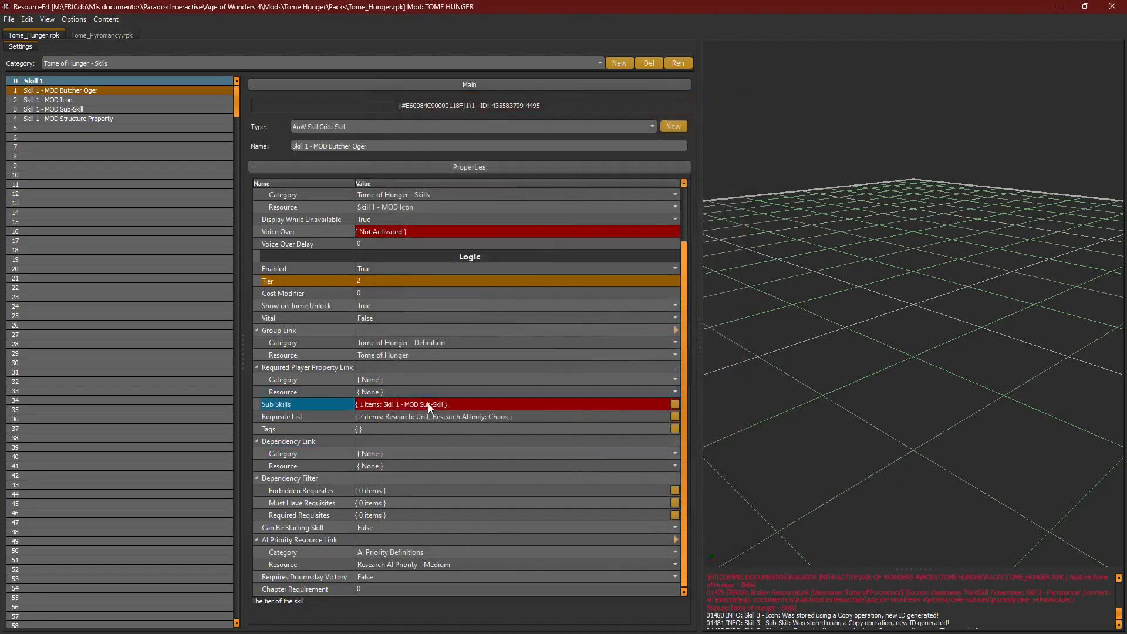
# Step: Examine the MOD Sub-Skill and MOD Icon resources and the Butcher Oger skill's Sub Skills, Requisite List, dependency and Tier properties
pyautogui.click(62, 109)
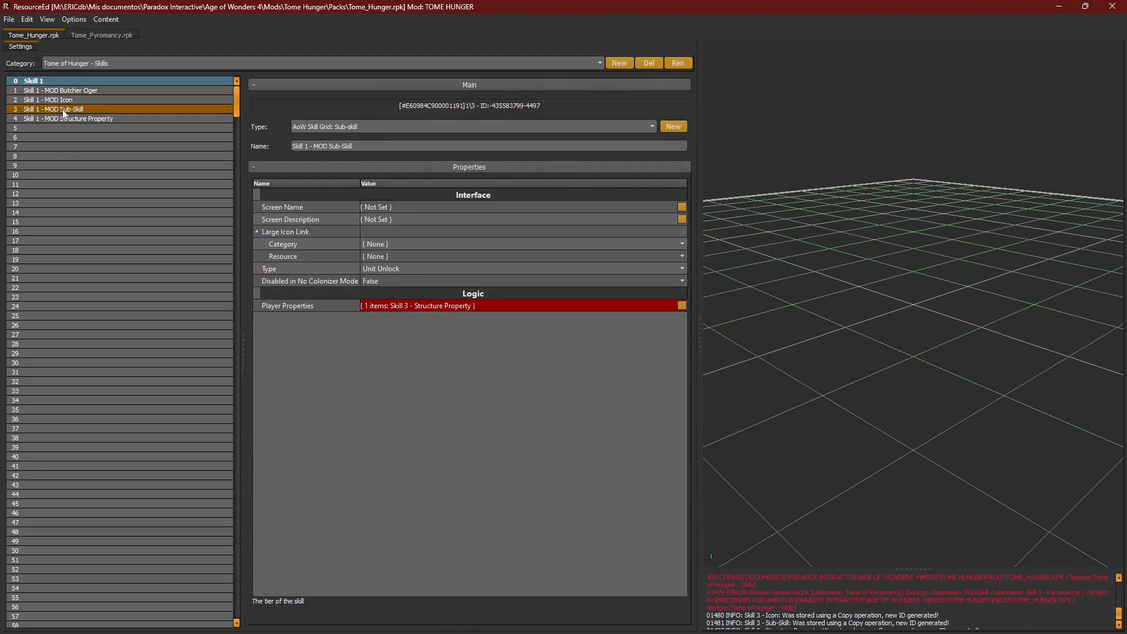
pyautogui.click(76, 118)
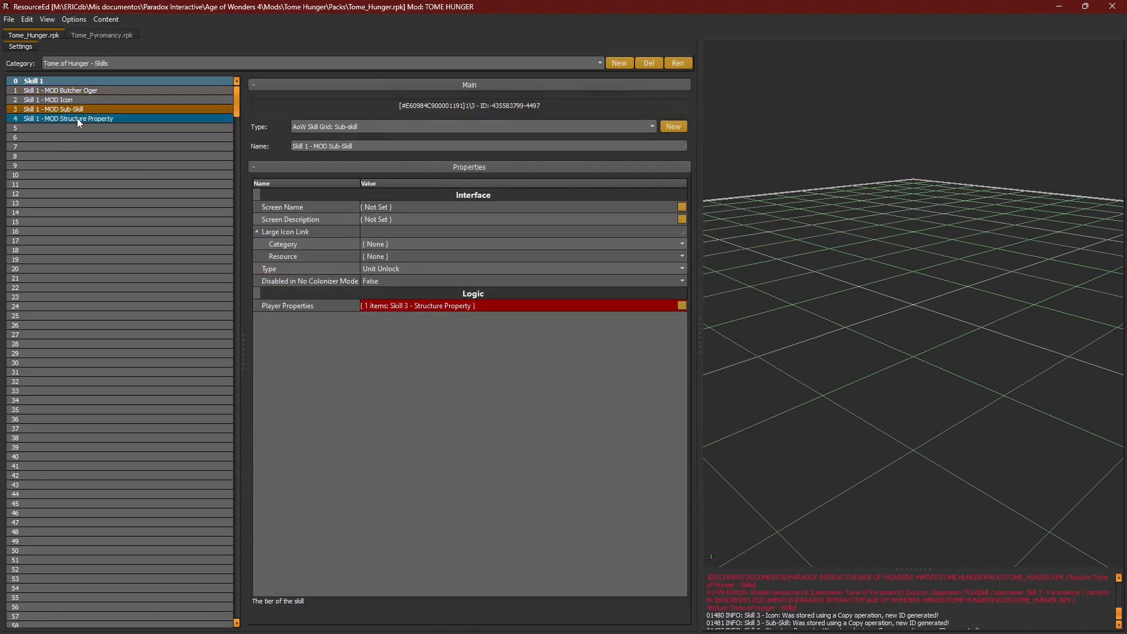
pyautogui.click(75, 109)
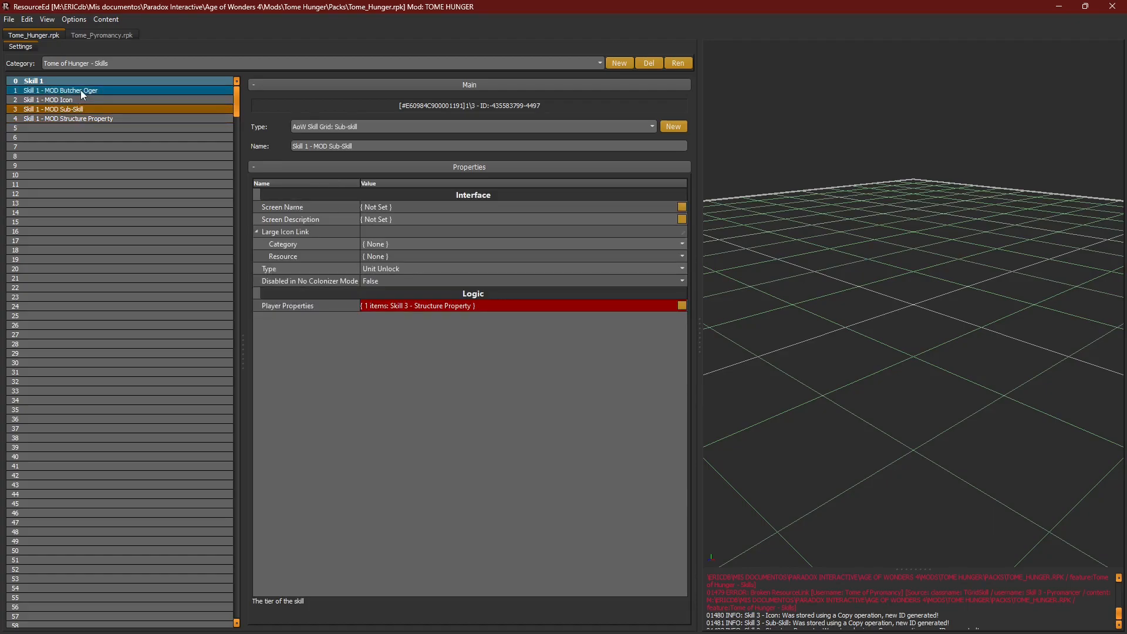
pyautogui.click(80, 90)
pyautogui.click(643, 453)
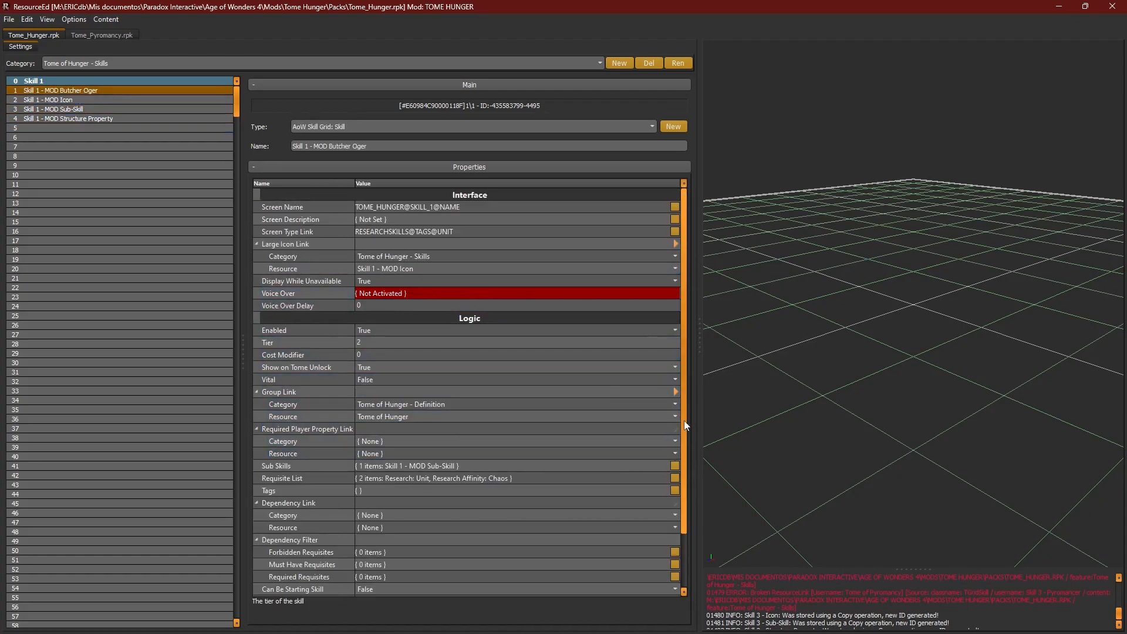
pyautogui.moveTo(685, 421); pyautogui.dragTo(686, 469)
pyautogui.click(452, 404)
pyautogui.click(459, 416)
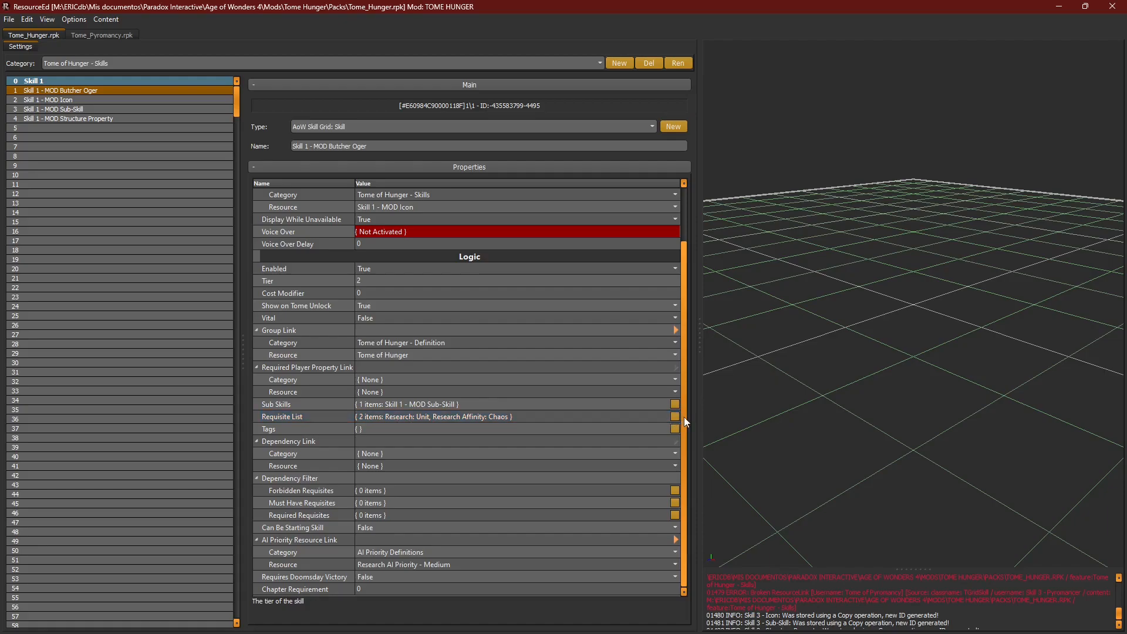
pyautogui.click(490, 417)
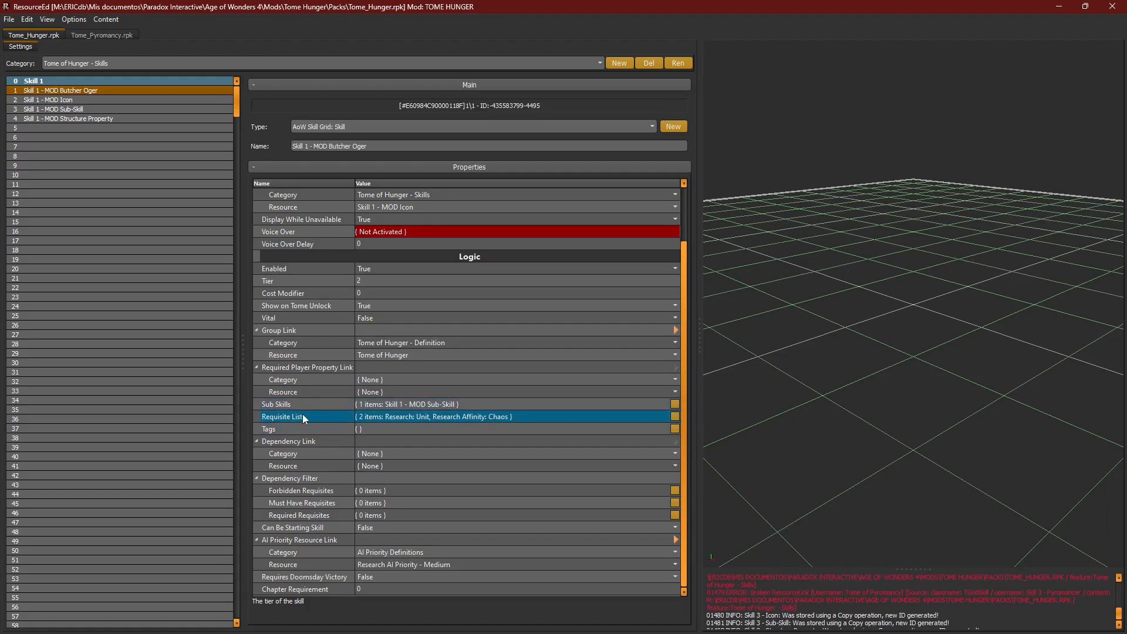
pyautogui.click(439, 456)
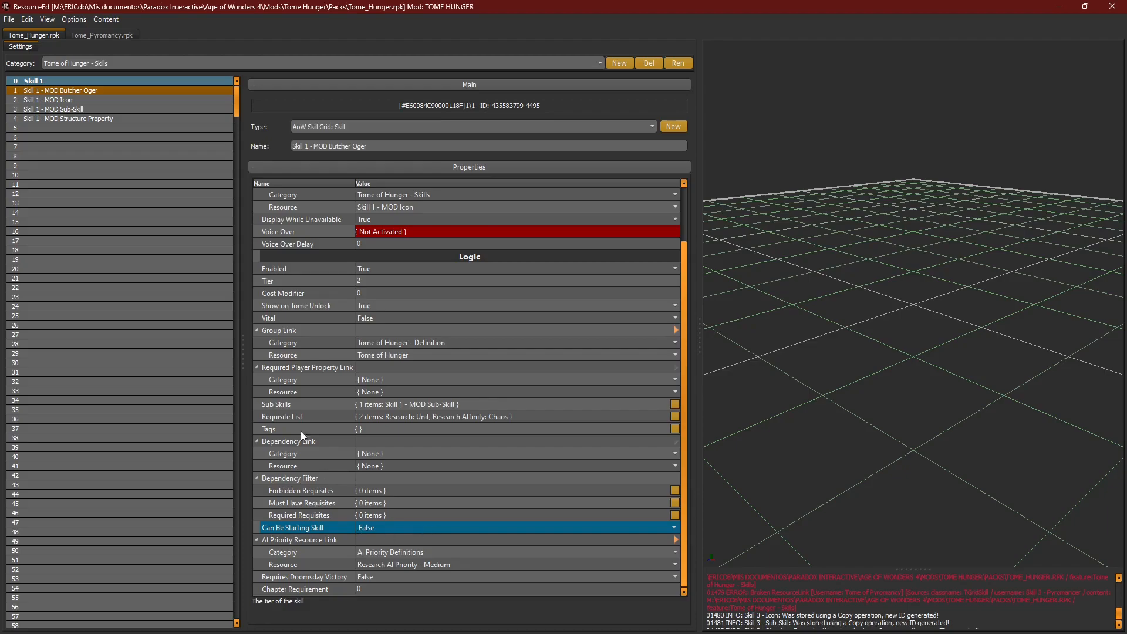
pyautogui.click(263, 280)
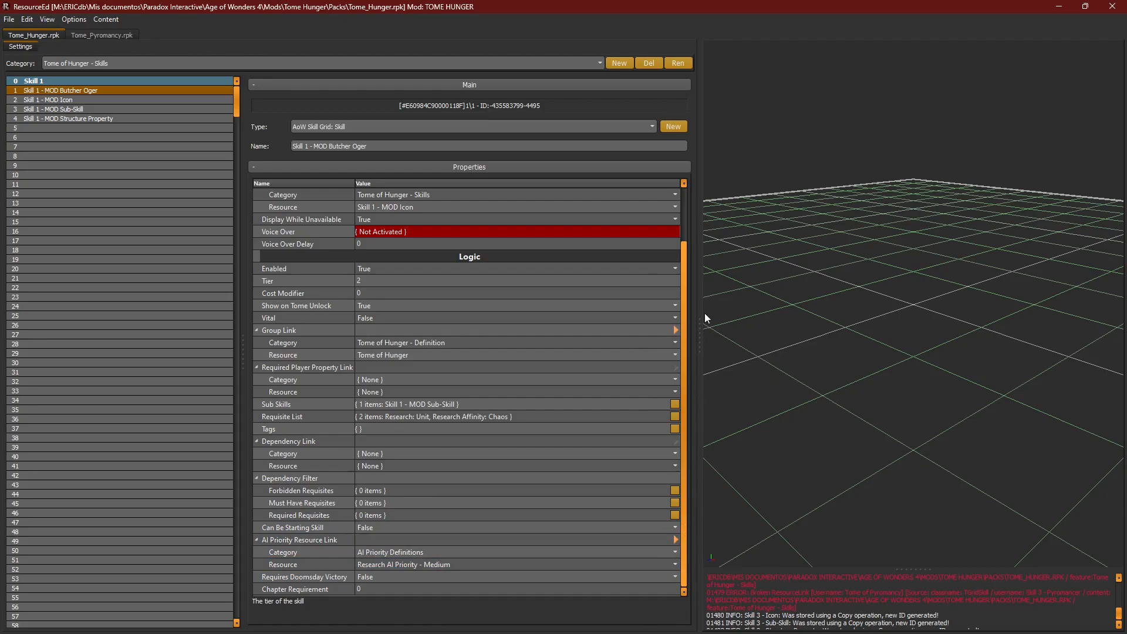
pyautogui.moveTo(684, 250); pyautogui.dragTo(687, 163)
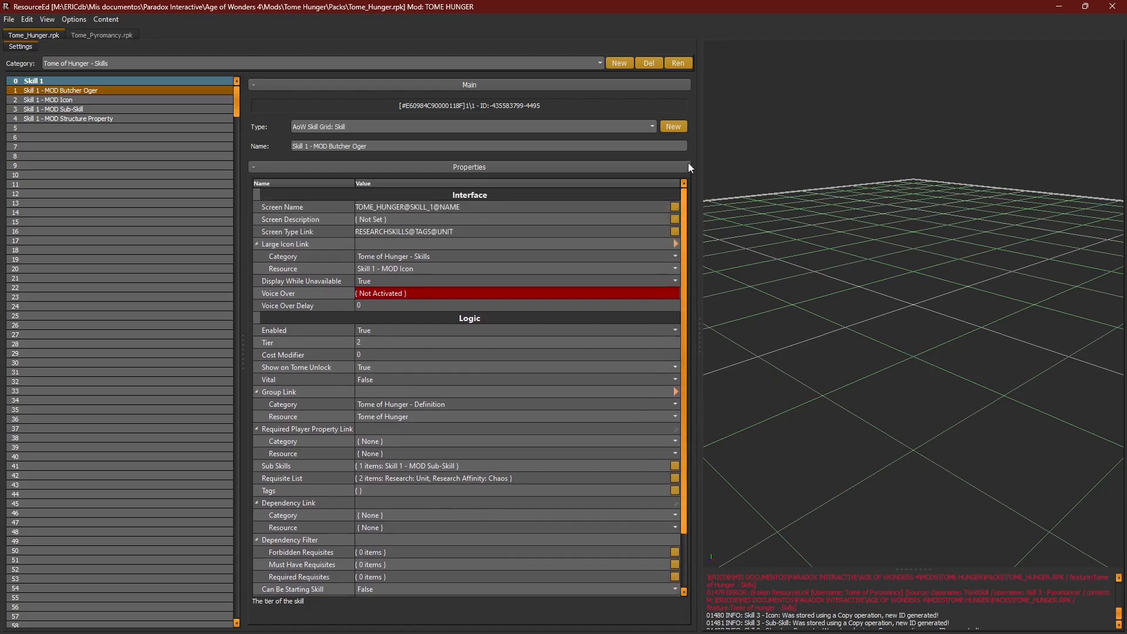
pyautogui.click(119, 101)
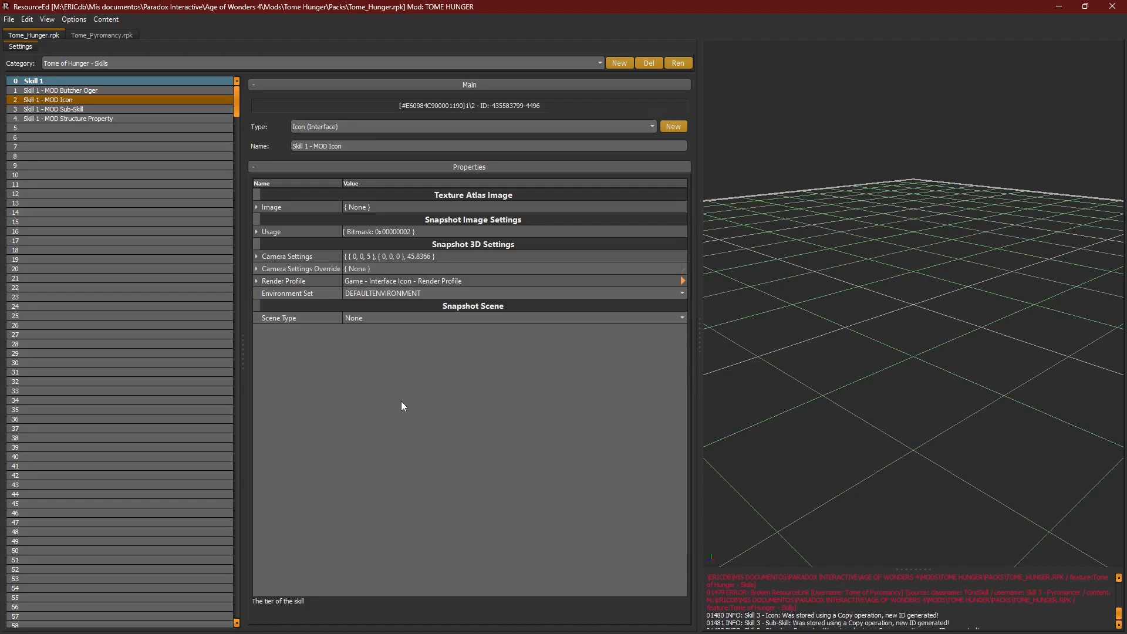
# Step: Correct the Butcher Oger skill's resource name to Skill 1 - MOD Butcher Ogre
pyautogui.click(95, 91)
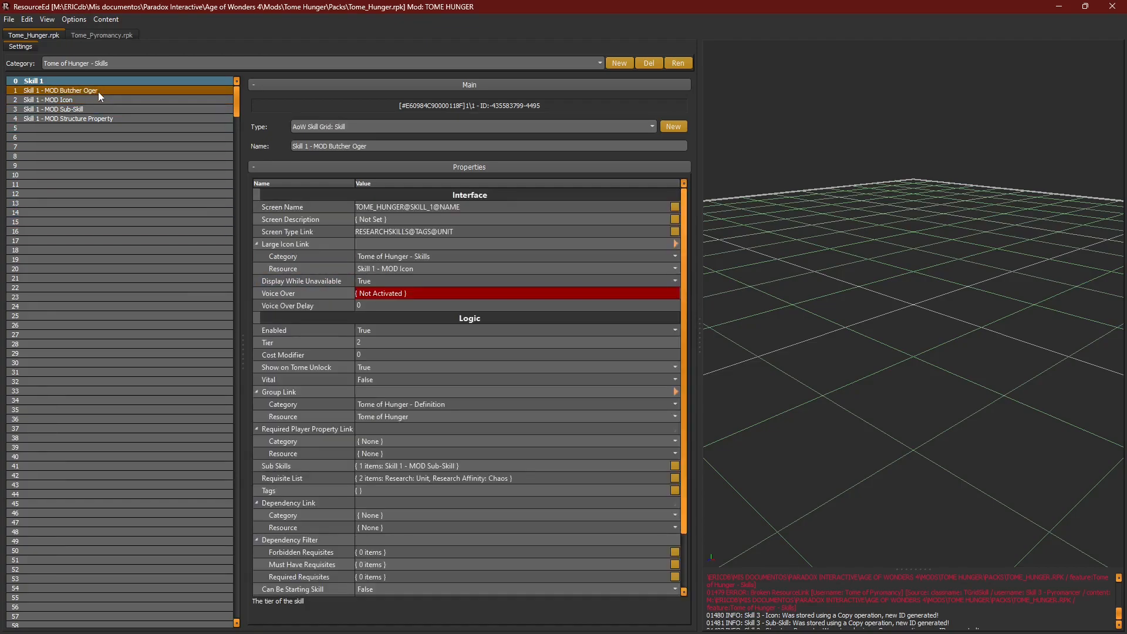
pyautogui.click(371, 148)
pyautogui.press('BackSpace')
pyautogui.press('BackSpace')
pyautogui.write('re')
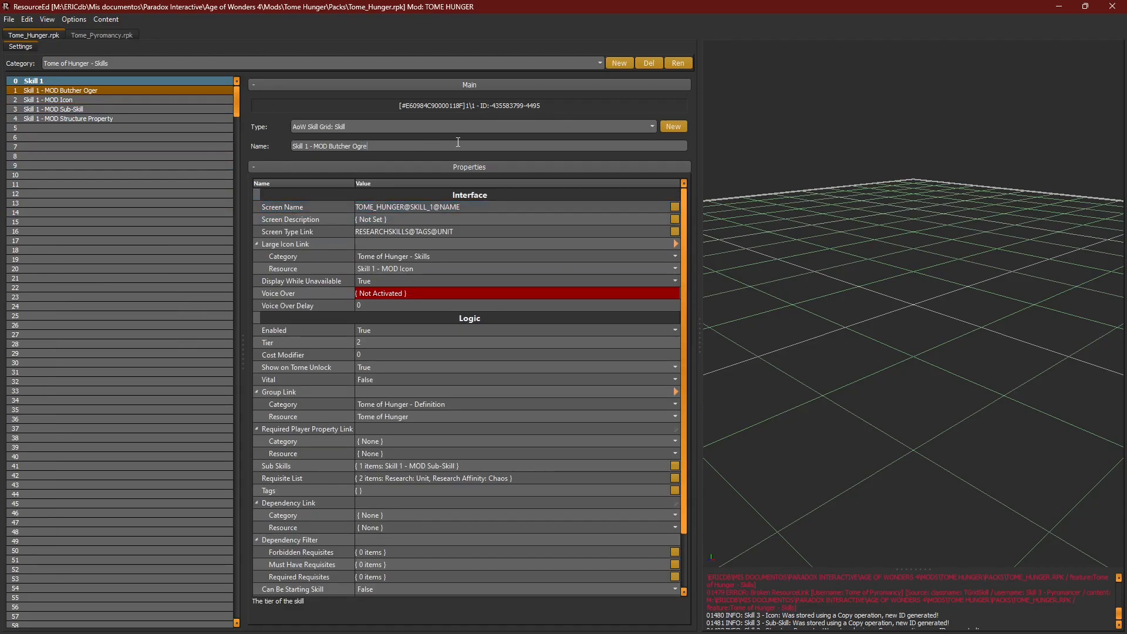
pyautogui.click(129, 101)
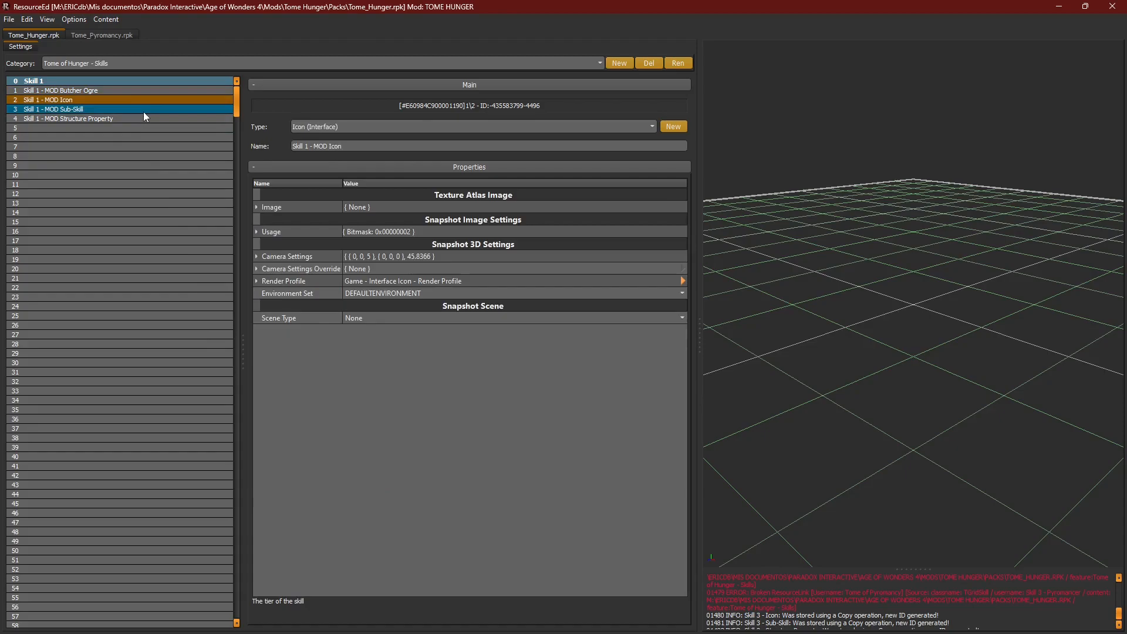
pyautogui.click(143, 111)
pyautogui.click(143, 92)
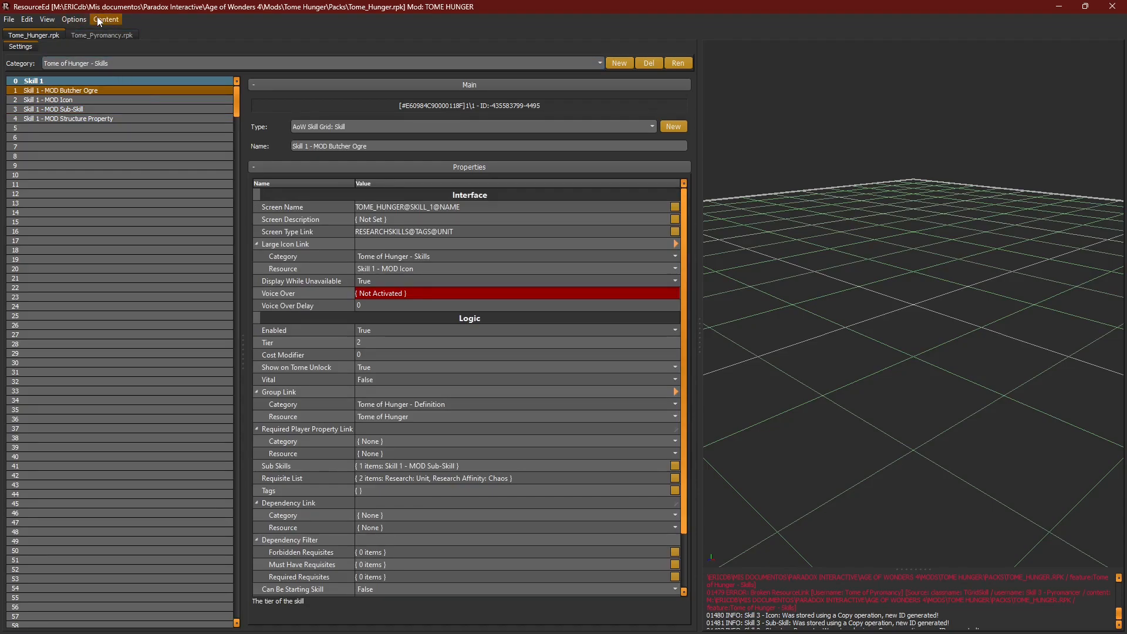
# Step: Search the game's Title Packs folder for preview and open the Preview_Modularity.rpk resource pack
pyautogui.click(7, 20)
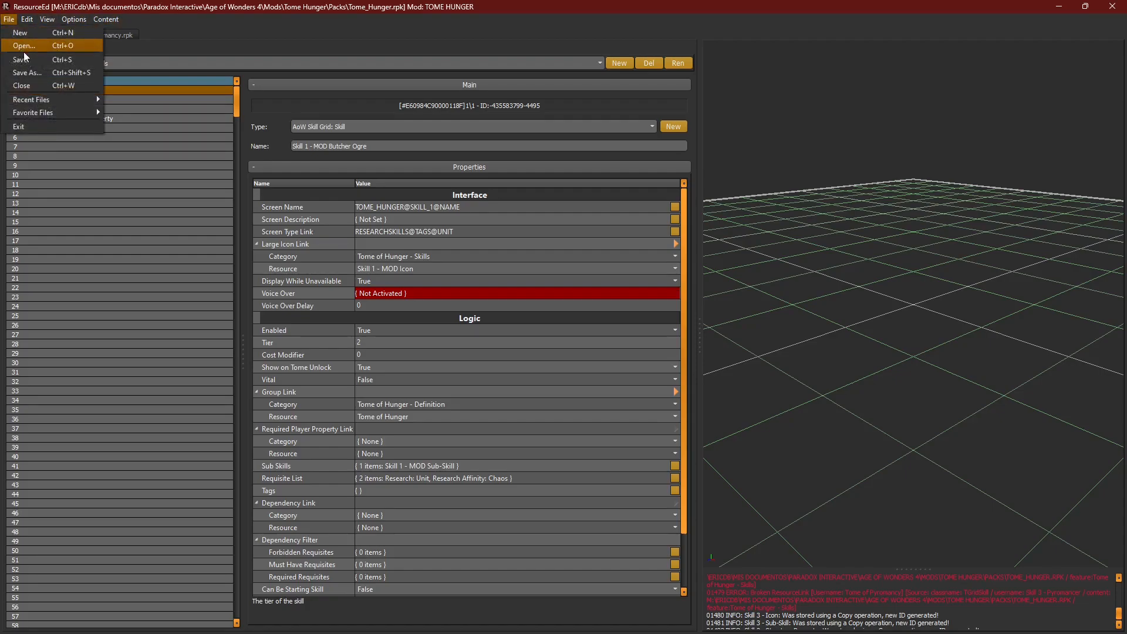
pyautogui.click(18, 44)
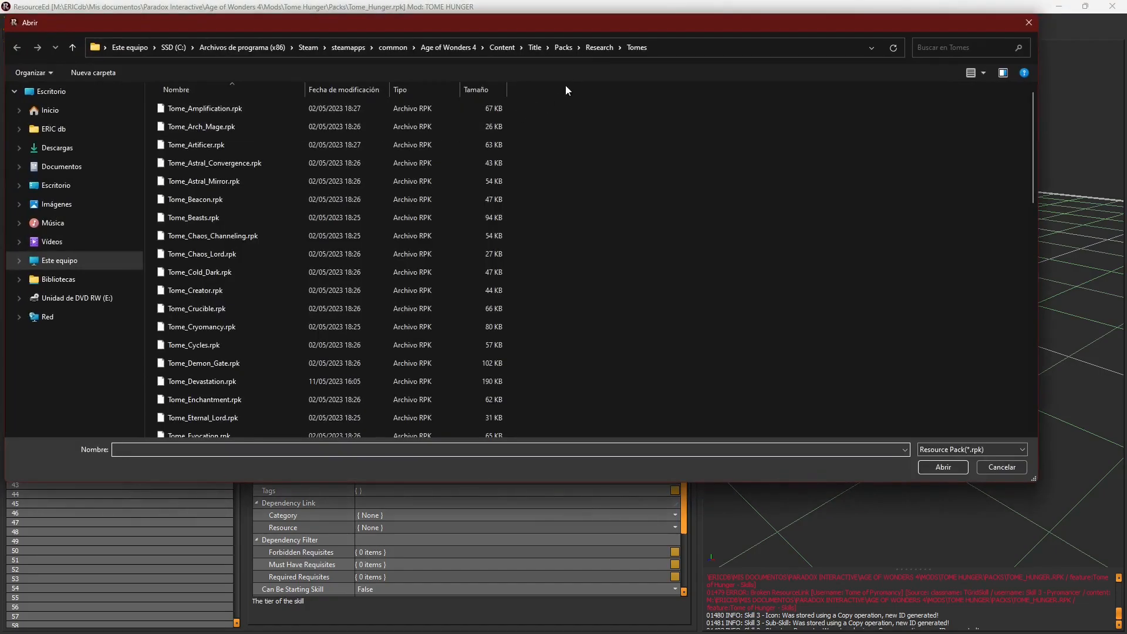
pyautogui.click(562, 47)
pyautogui.click(939, 49)
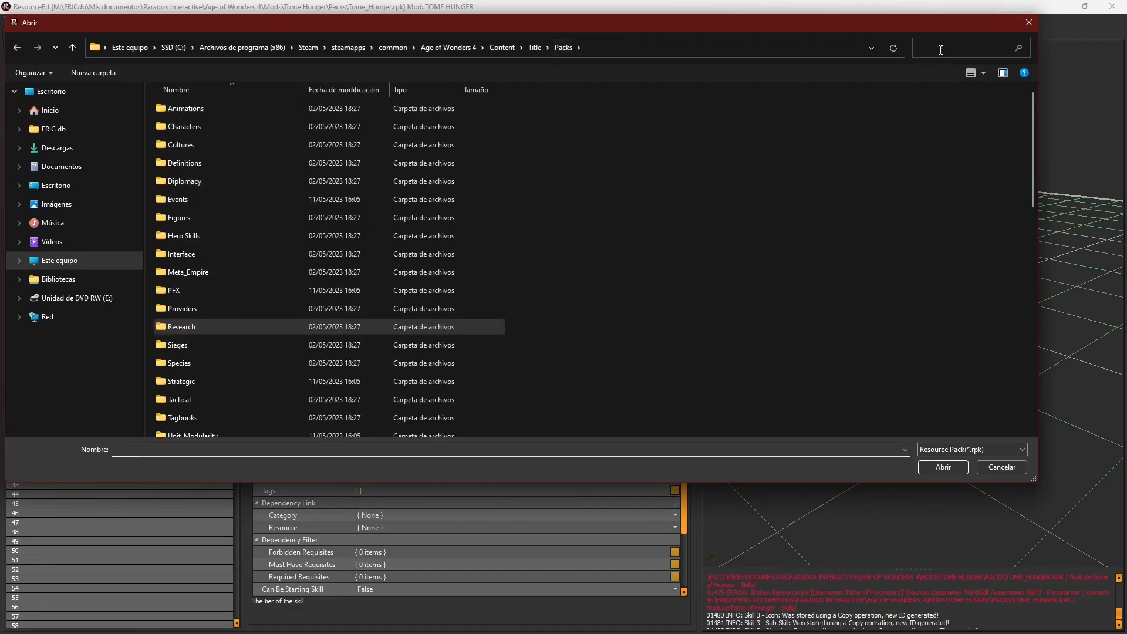
pyautogui.write('preview')
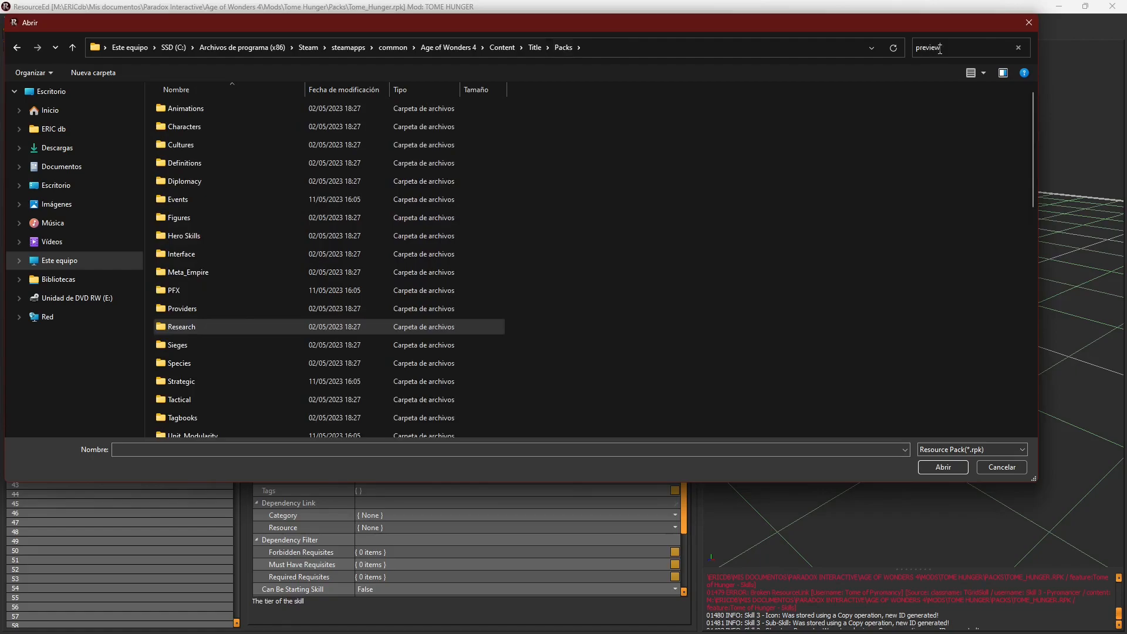
pyautogui.doubleClick(470, 101)
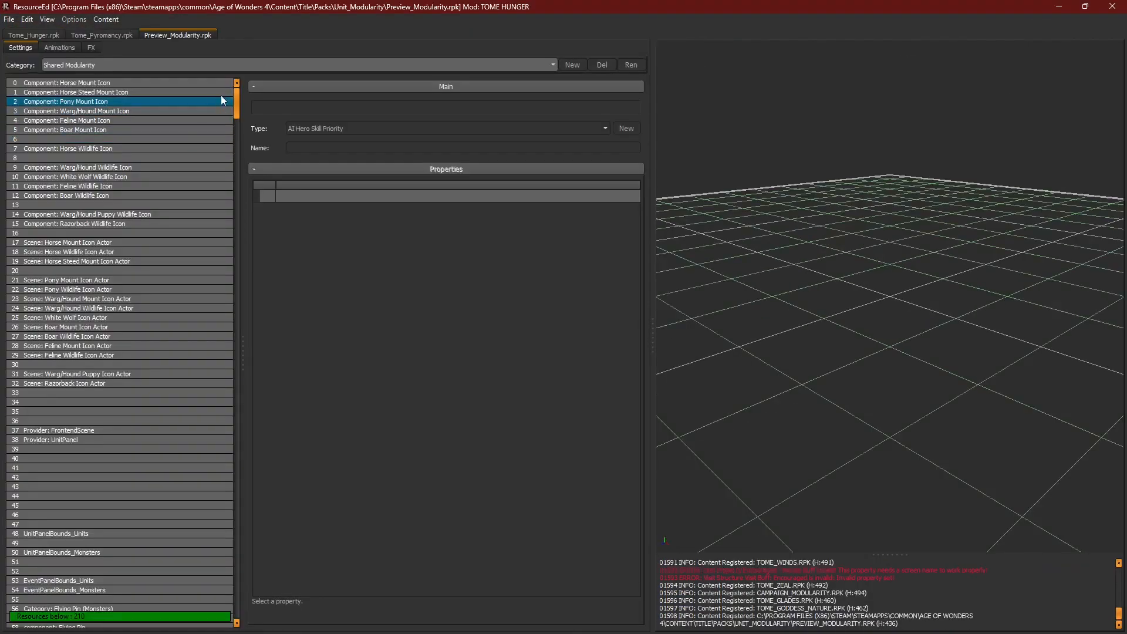
# Step: Find the Demigiant Icon component in the Shared Modularity category and display the Scene: Demigiant Icon Scene resource
pyautogui.moveTo(234, 103); pyautogui.dragTo(219, 182)
pyautogui.scroll(-2, 220, 183)
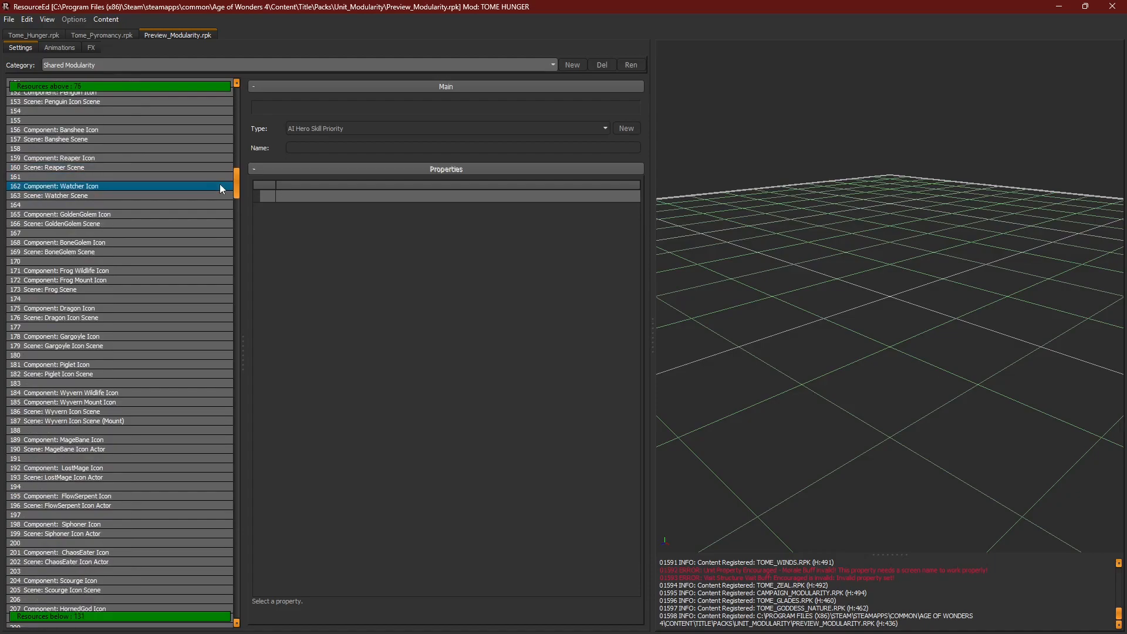
pyautogui.scroll(-2, 220, 187)
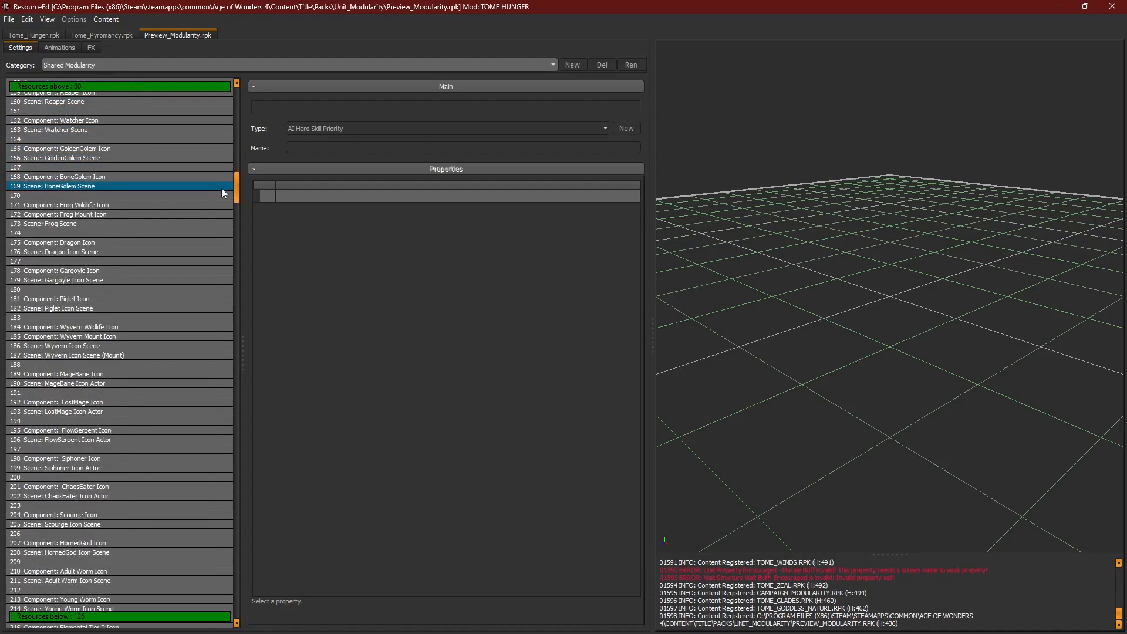
pyautogui.scroll(-7, 222, 191)
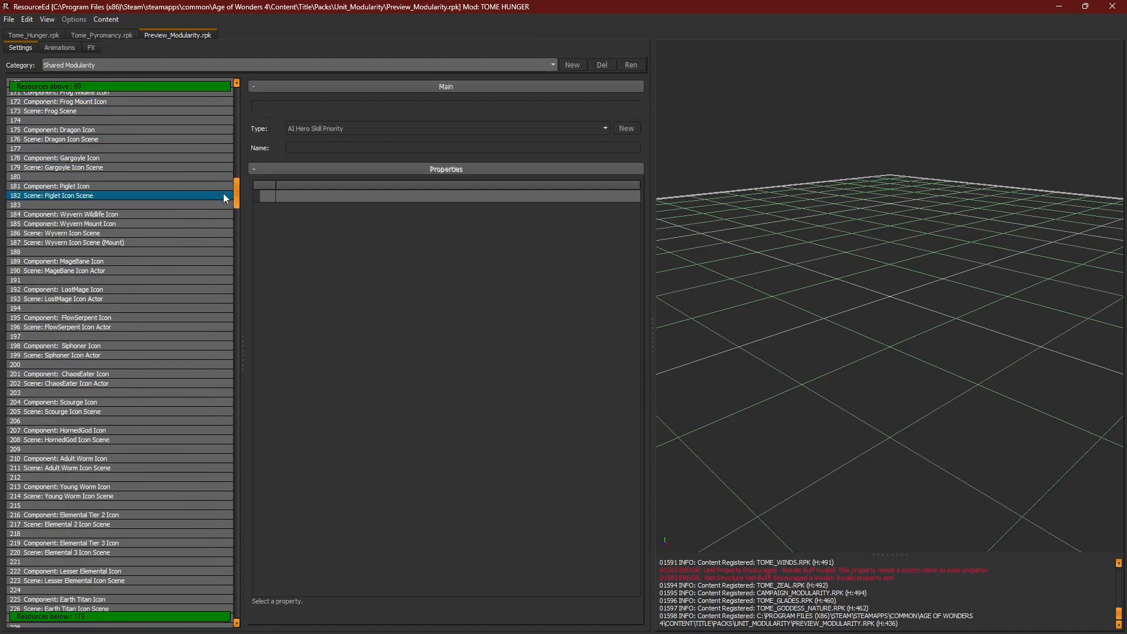
pyautogui.scroll(-5, 225, 206)
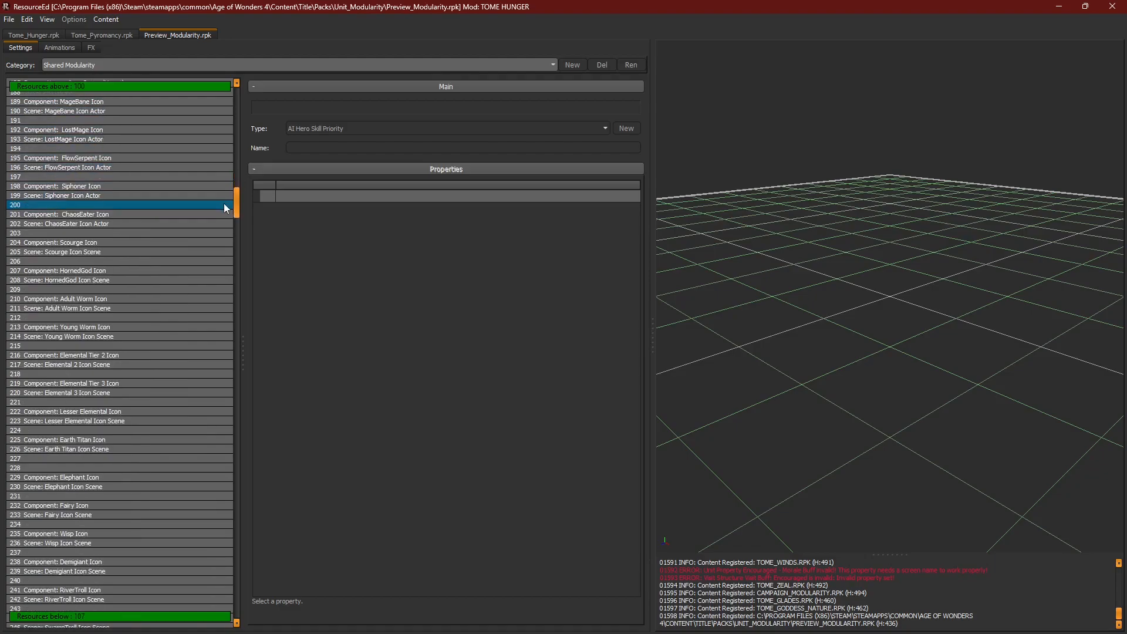
pyautogui.scroll(-2, 225, 208)
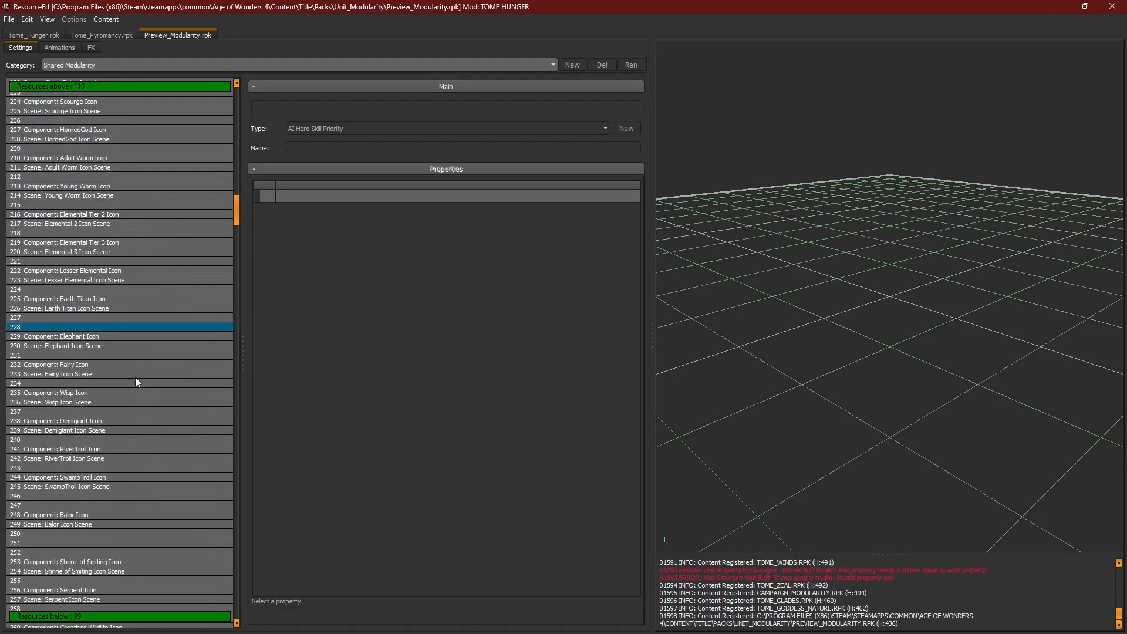
pyautogui.click(117, 422)
pyautogui.click(118, 431)
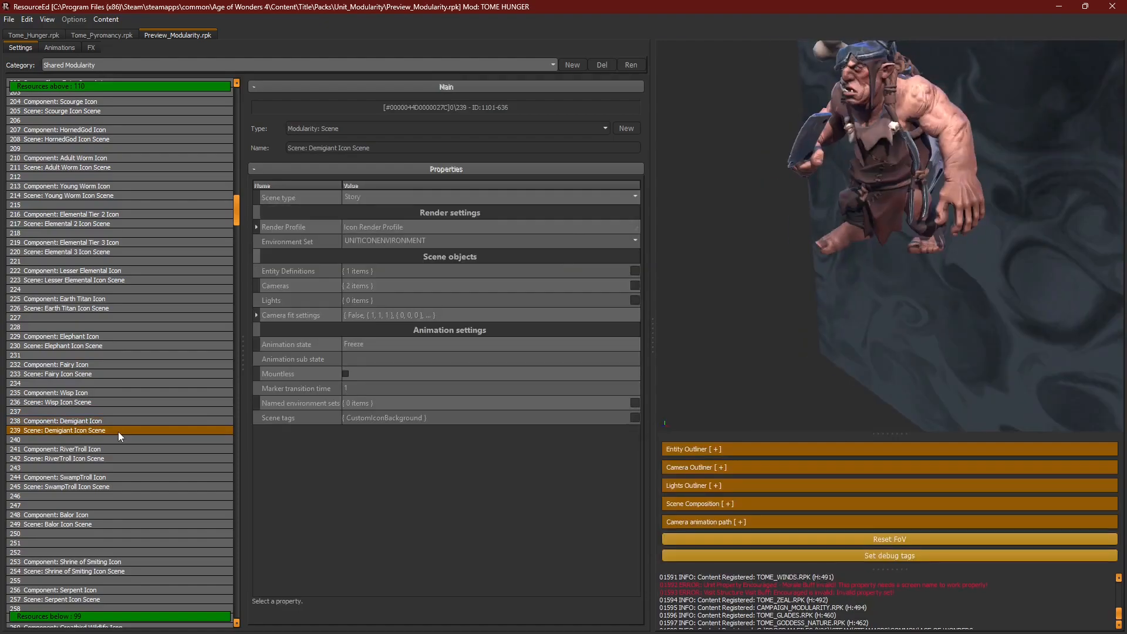
# Step: Inspect the ogre model in the Demigiant Icon Scene and the Unlocked By Providers filter of Component: Demigiant Icon
pyautogui.scroll(5, 811, 266)
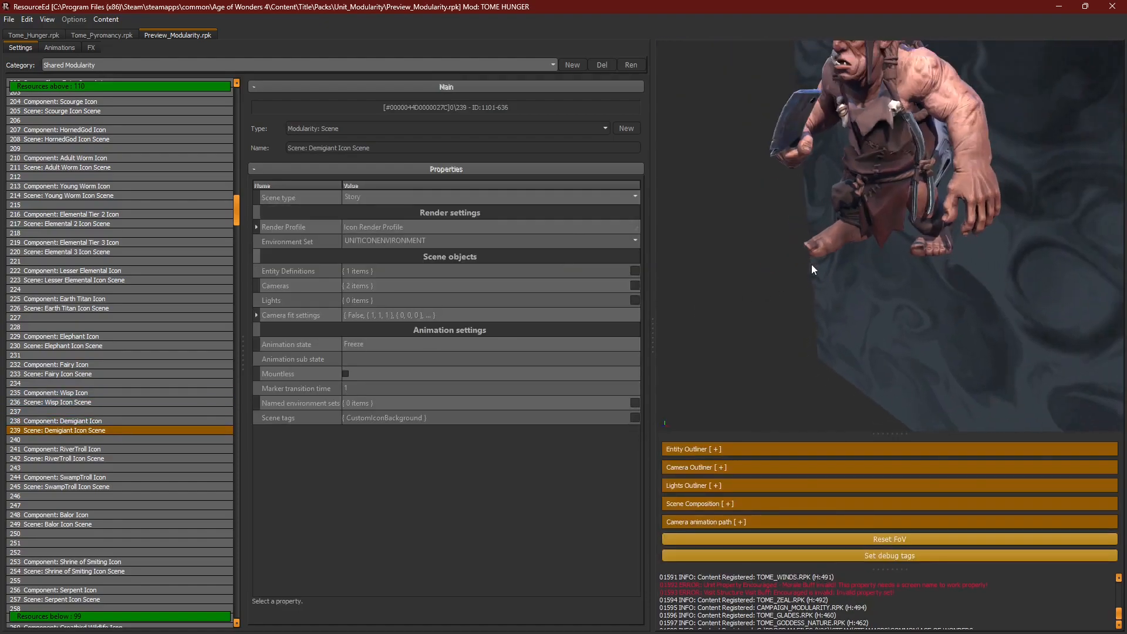
pyautogui.scroll(1, 811, 264)
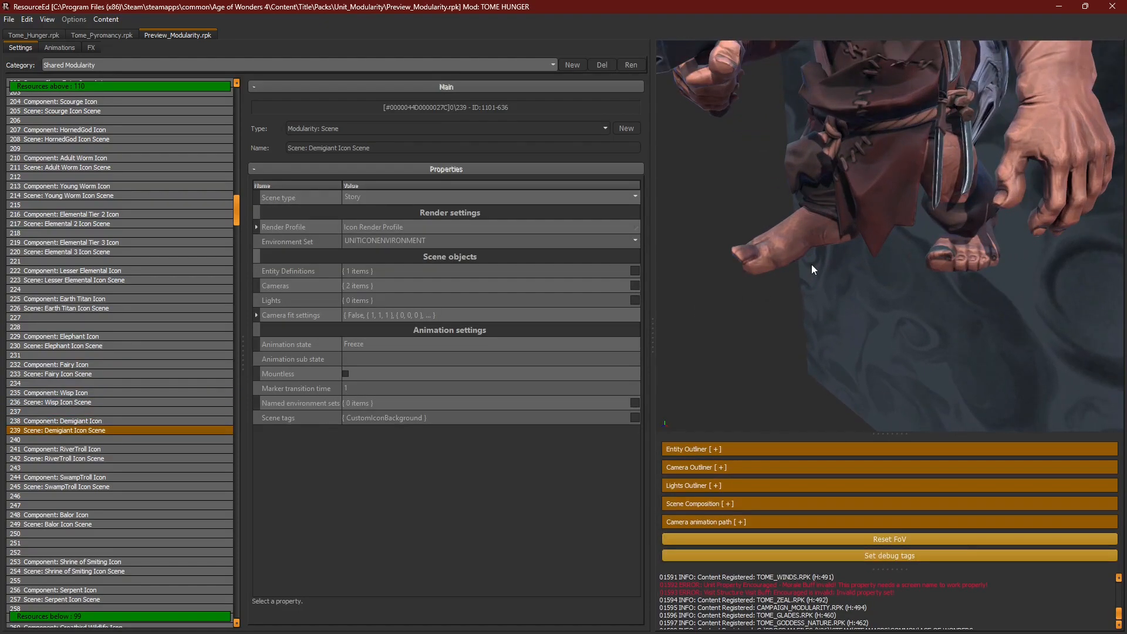
pyautogui.scroll(-1, 792, 265)
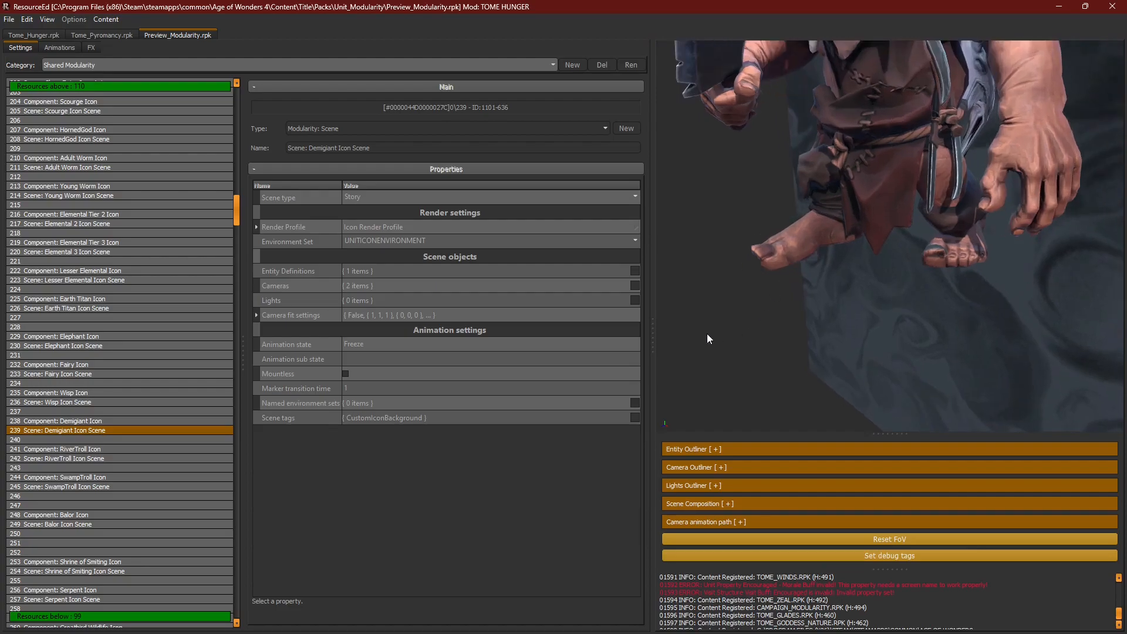
pyautogui.scroll(4, 769, 290)
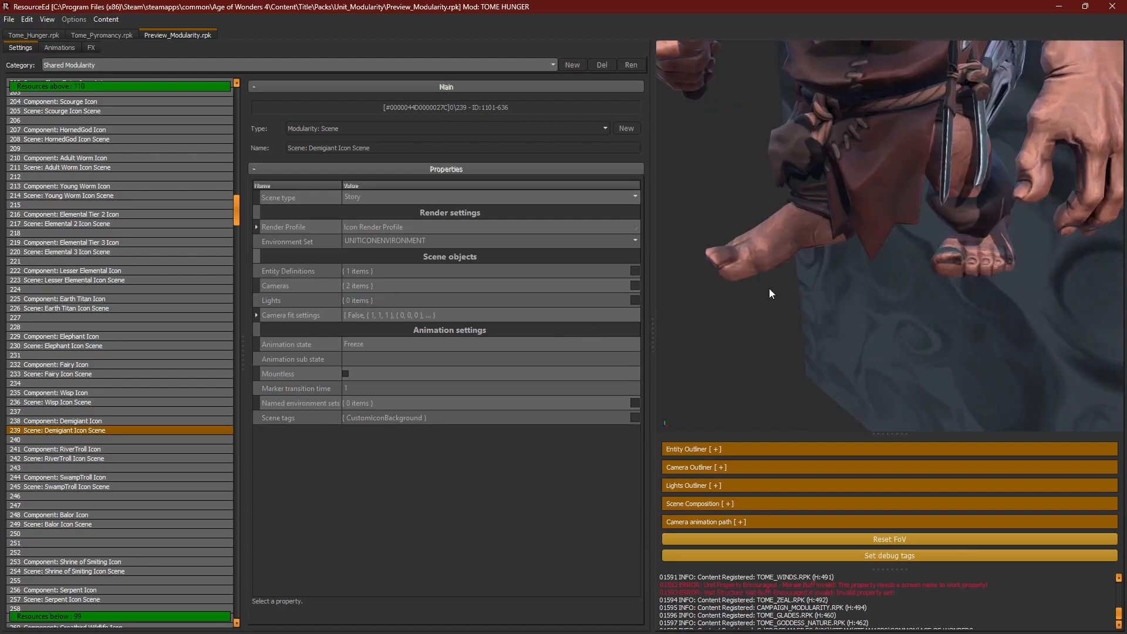
pyautogui.scroll(-5, 767, 288)
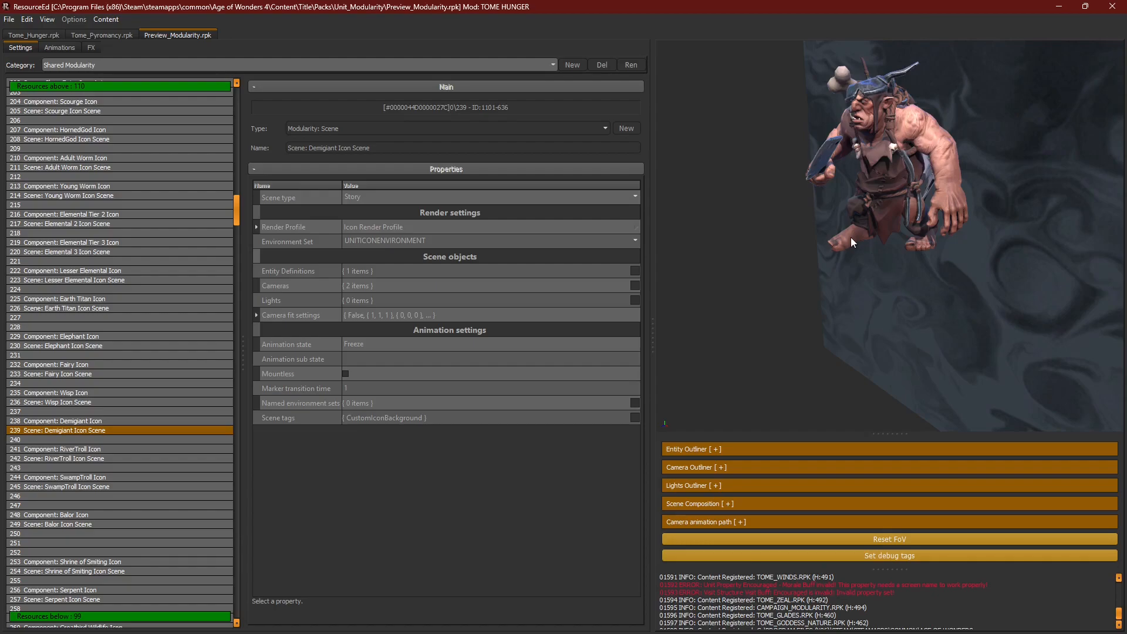
pyautogui.click(119, 419)
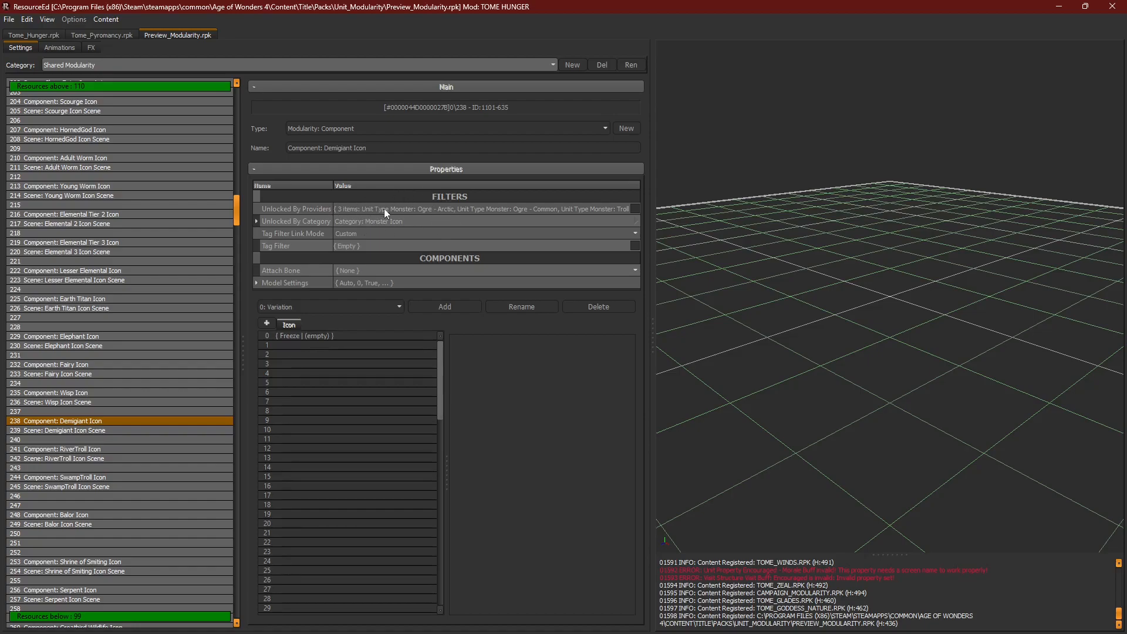
pyautogui.click(82, 430)
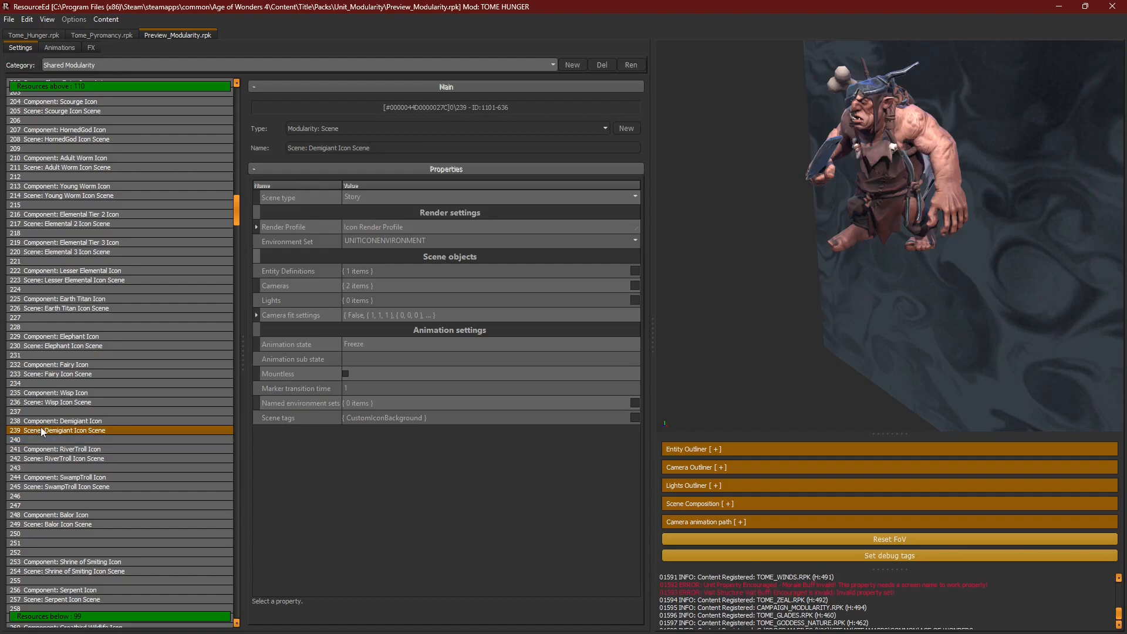
# Step: Close the Preview_Modularity.rpk resource pack and return to Tome_Hunger.rpk
pyautogui.click(38, 38)
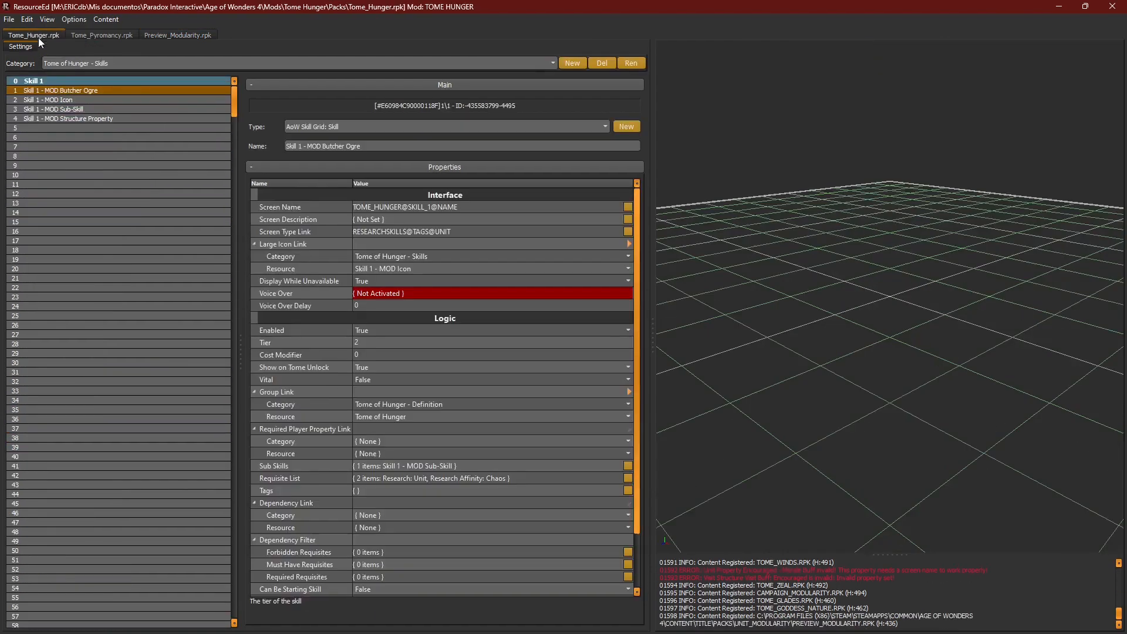
pyautogui.click(157, 33)
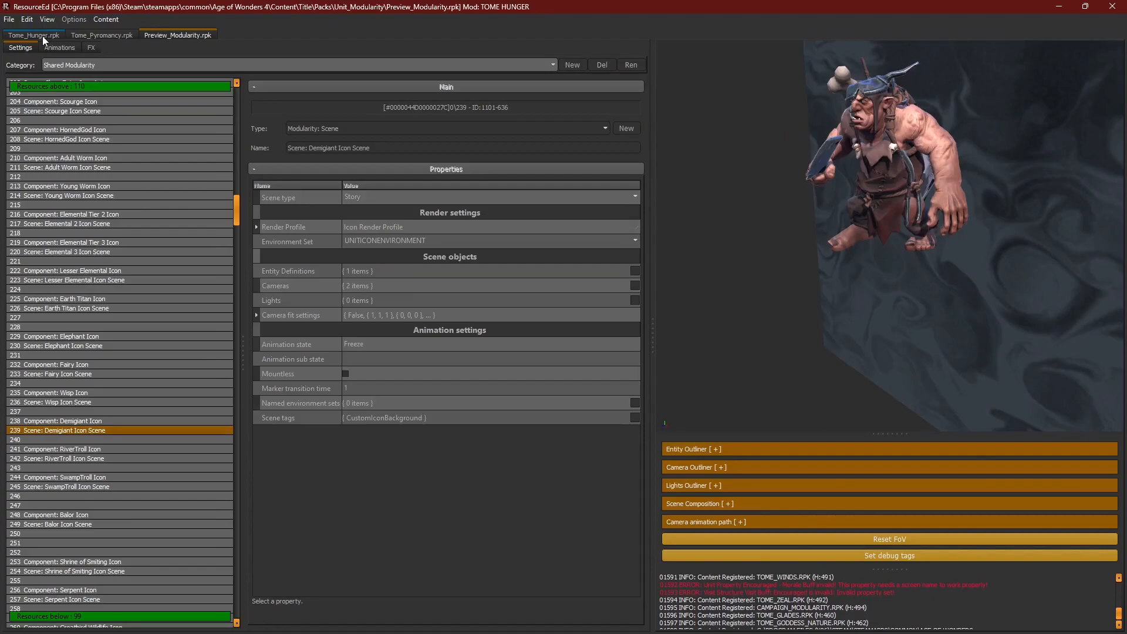
pyautogui.click(42, 36)
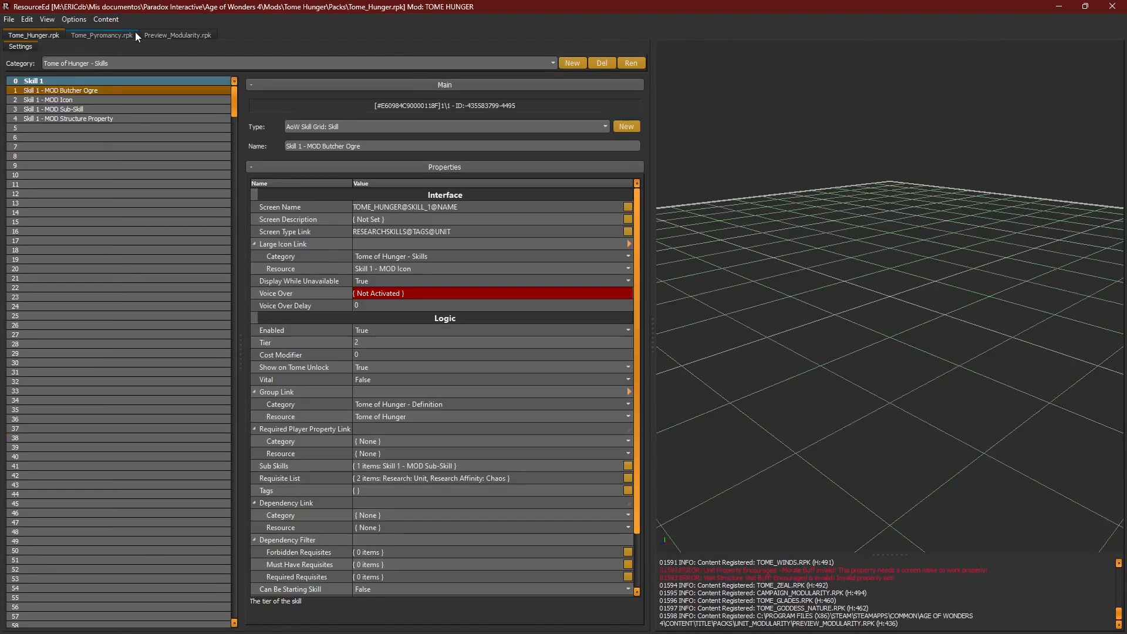
pyautogui.click(170, 34)
pyautogui.rightClick(171, 34)
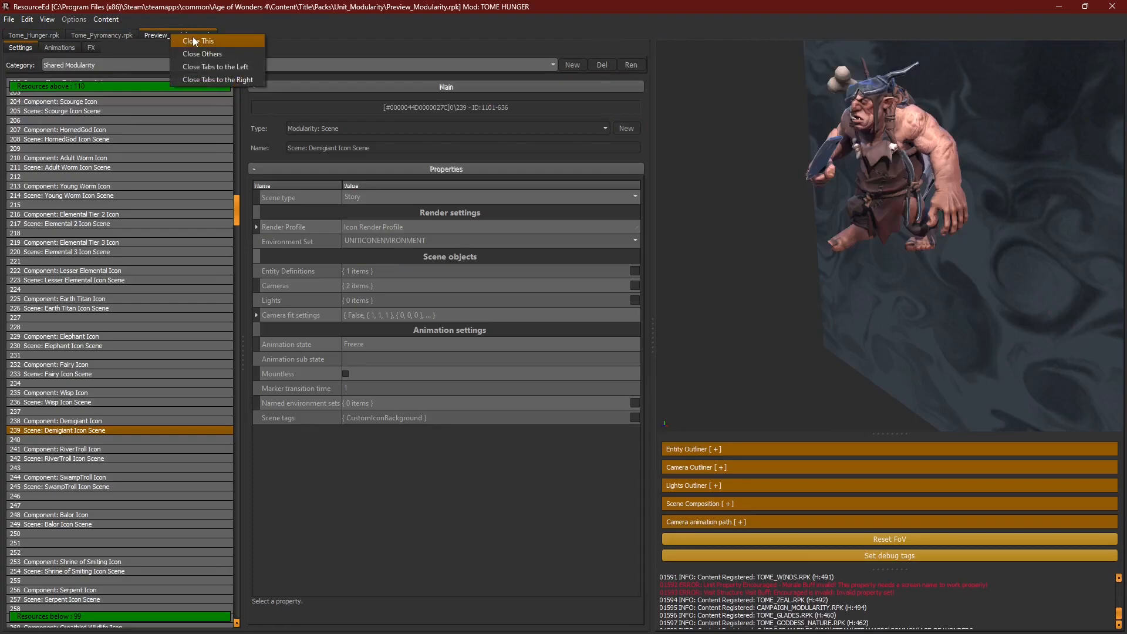
pyautogui.click(192, 40)
pyautogui.click(40, 34)
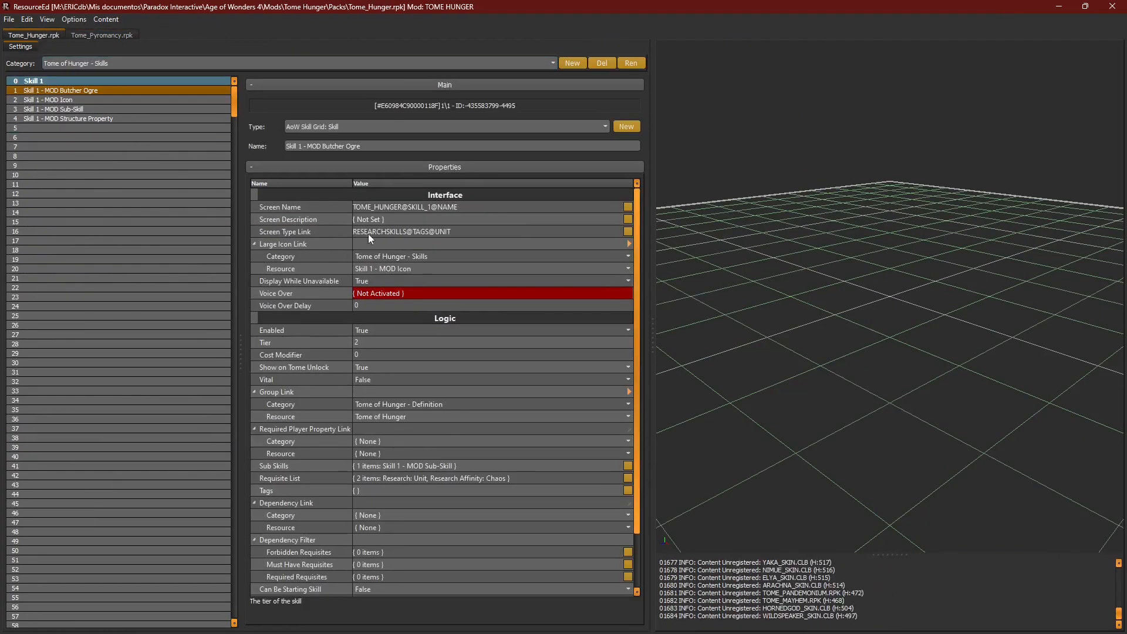
# Step: Replace the broken Skill 3 - Structure Property with Skill 1 - MOD Structure Property in the Player Properties of Skill 1 - MOD Sub-Skill
pyautogui.click(56, 100)
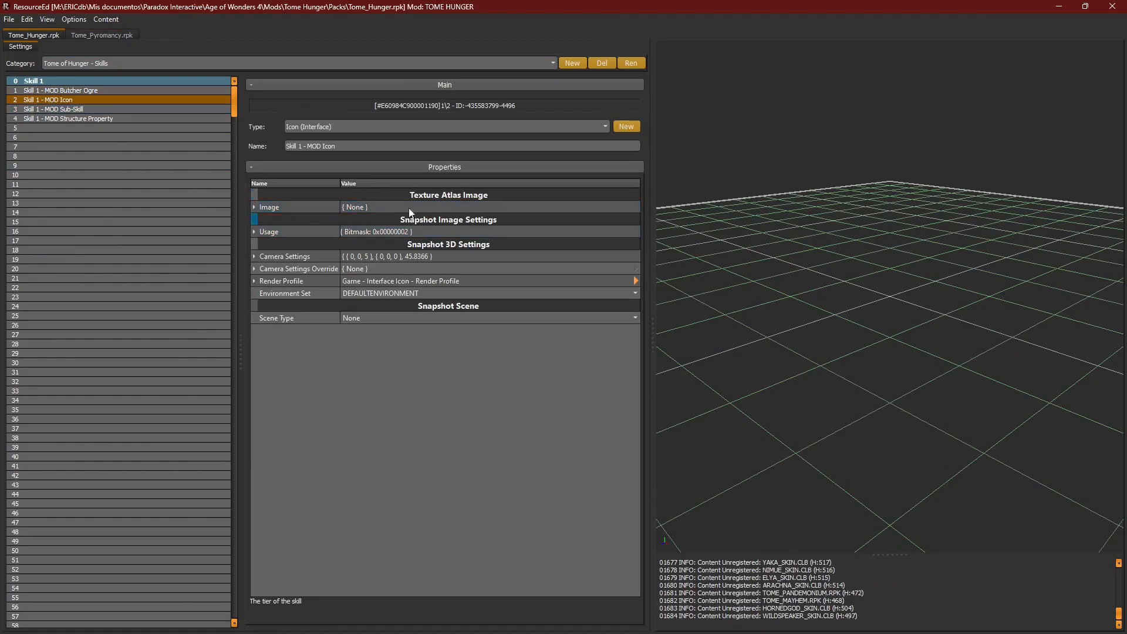
pyautogui.click(111, 109)
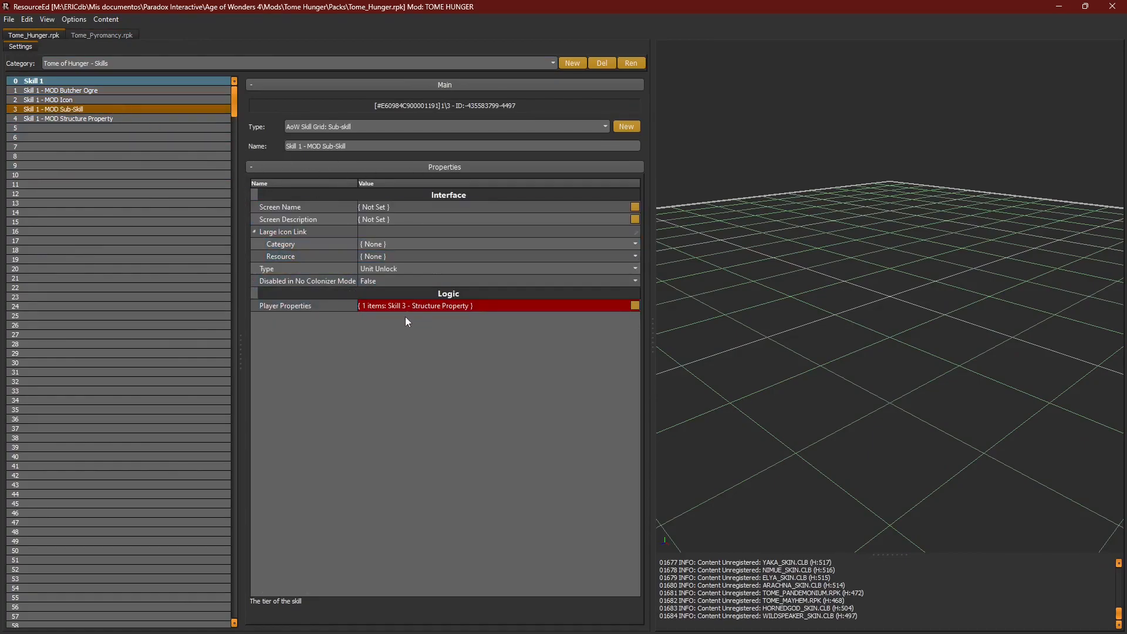
pyautogui.click(336, 304)
pyautogui.click(635, 305)
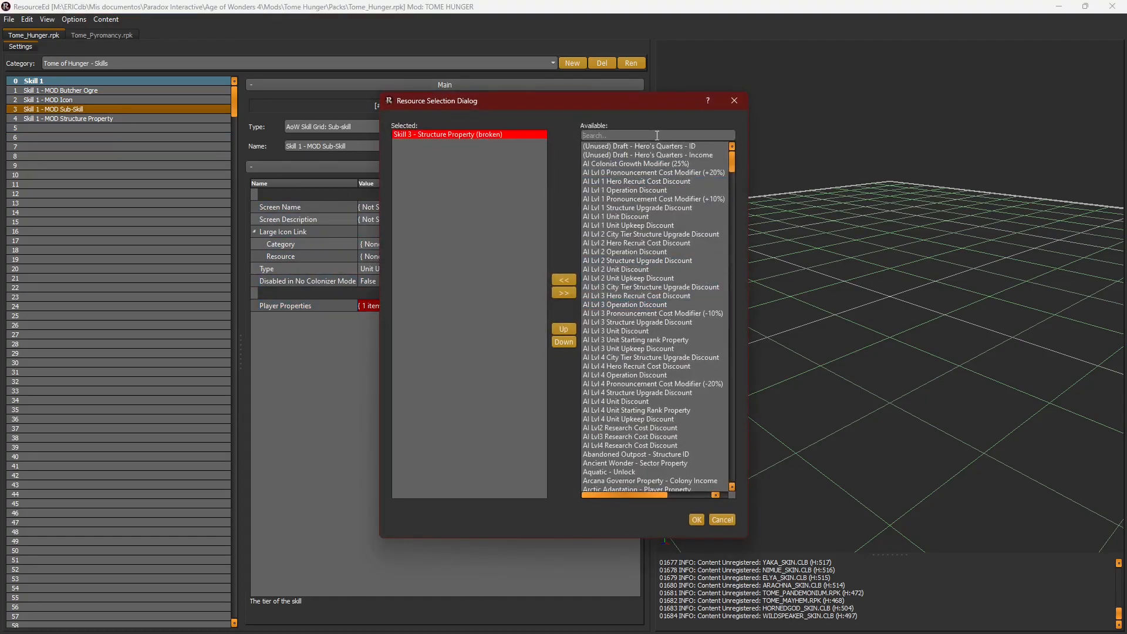
pyautogui.write('skill')
pyautogui.doubleClick(640, 146)
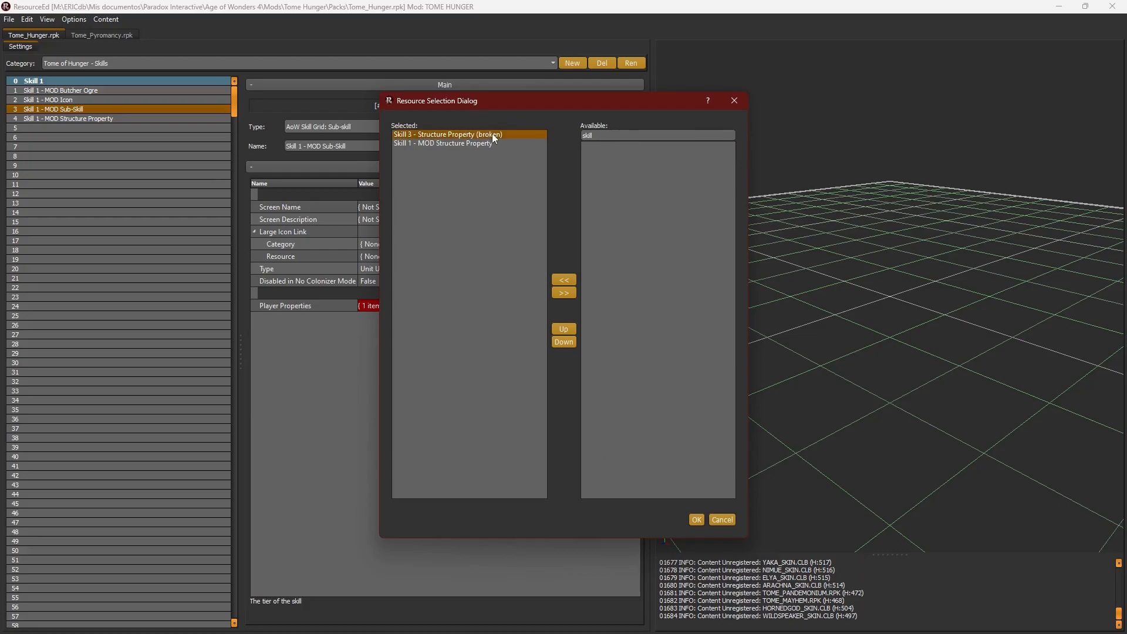
pyautogui.doubleClick(494, 135)
pyautogui.click(697, 520)
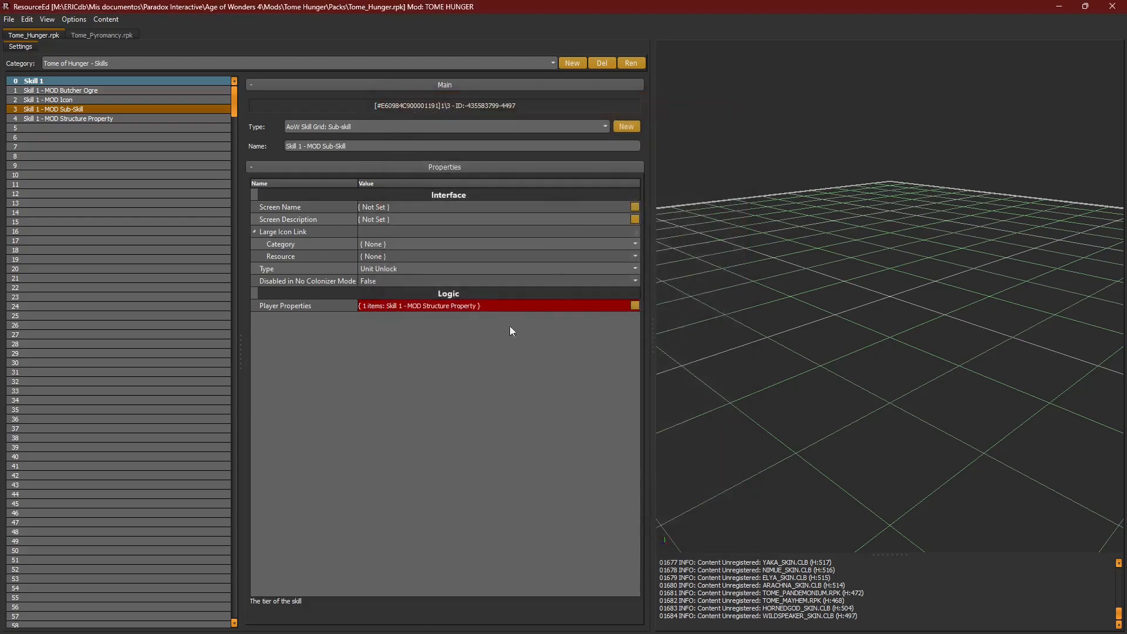
# Step: Save the Tome_Hunger pack and delete the Skill 1 - MOD Structure Property resource
pyautogui.click(99, 118)
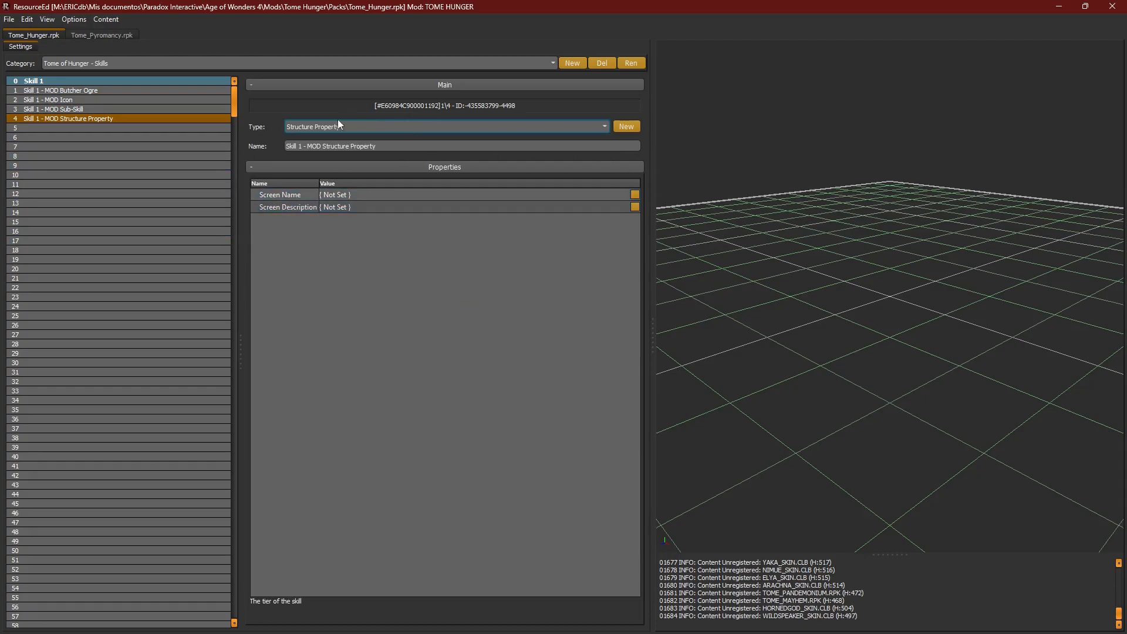
pyautogui.hotkey('ctrl', 's')
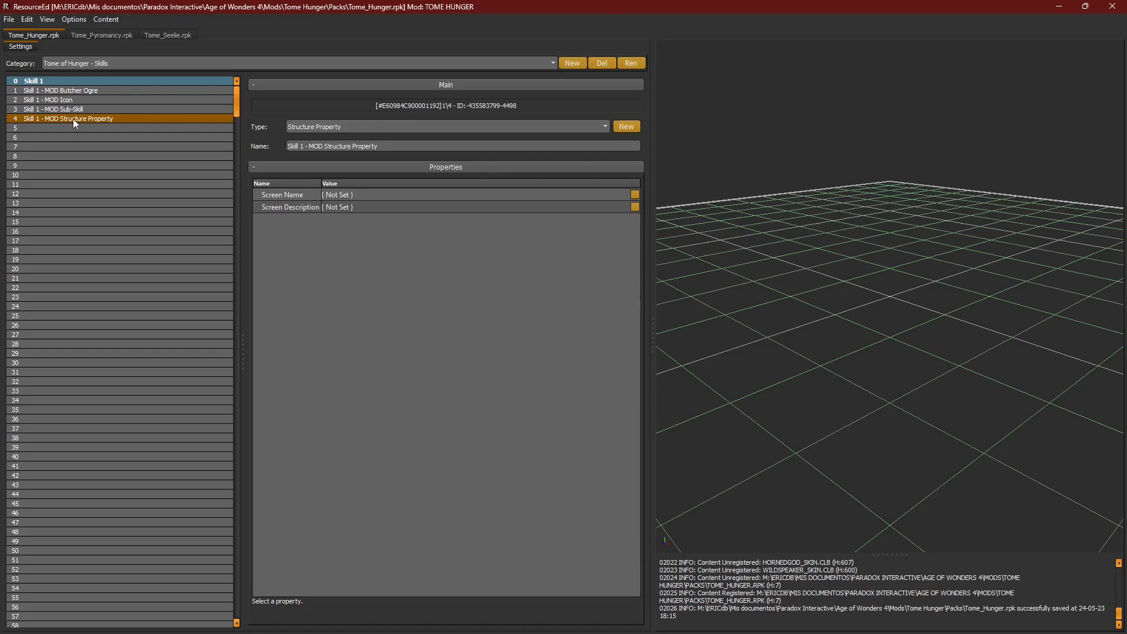
pyautogui.click(73, 110)
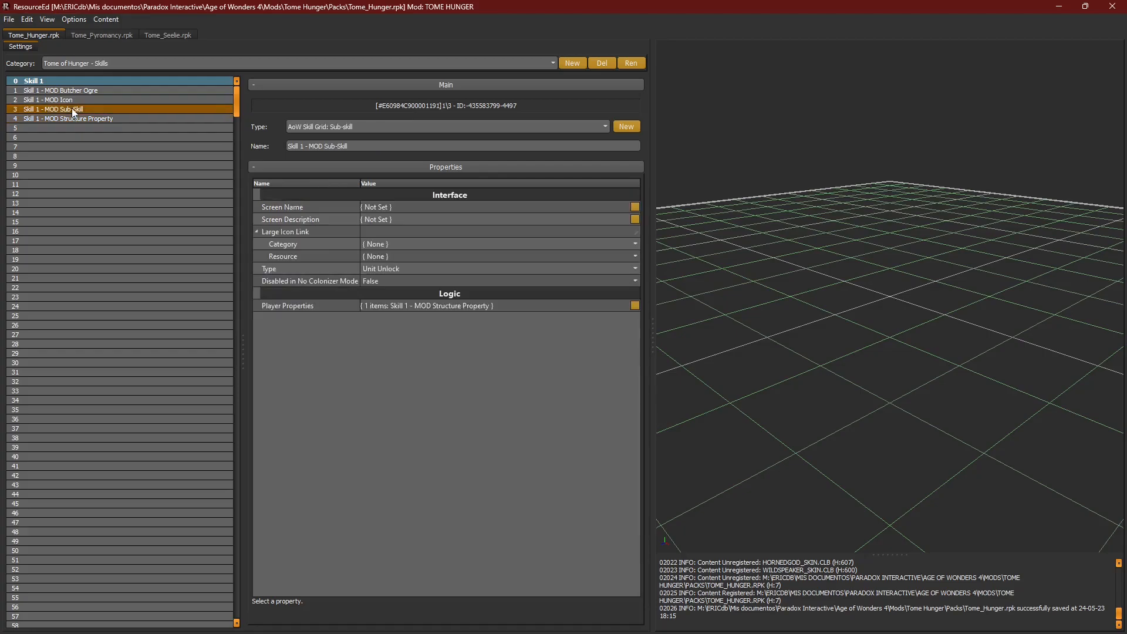
pyautogui.click(75, 119)
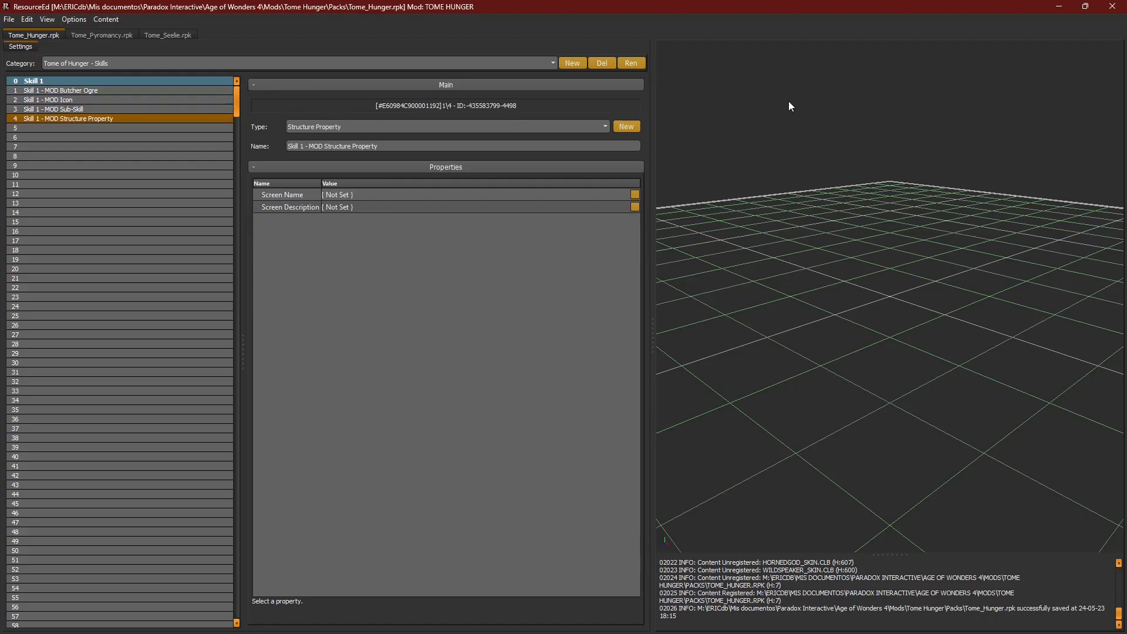
pyautogui.click(83, 109)
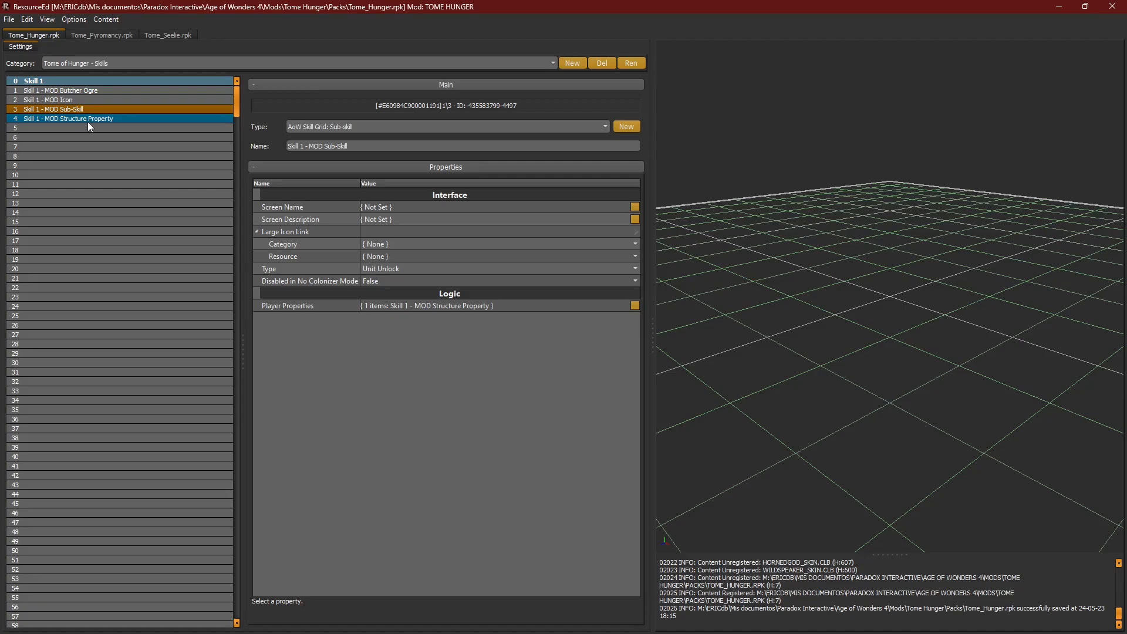
pyautogui.click(79, 122)
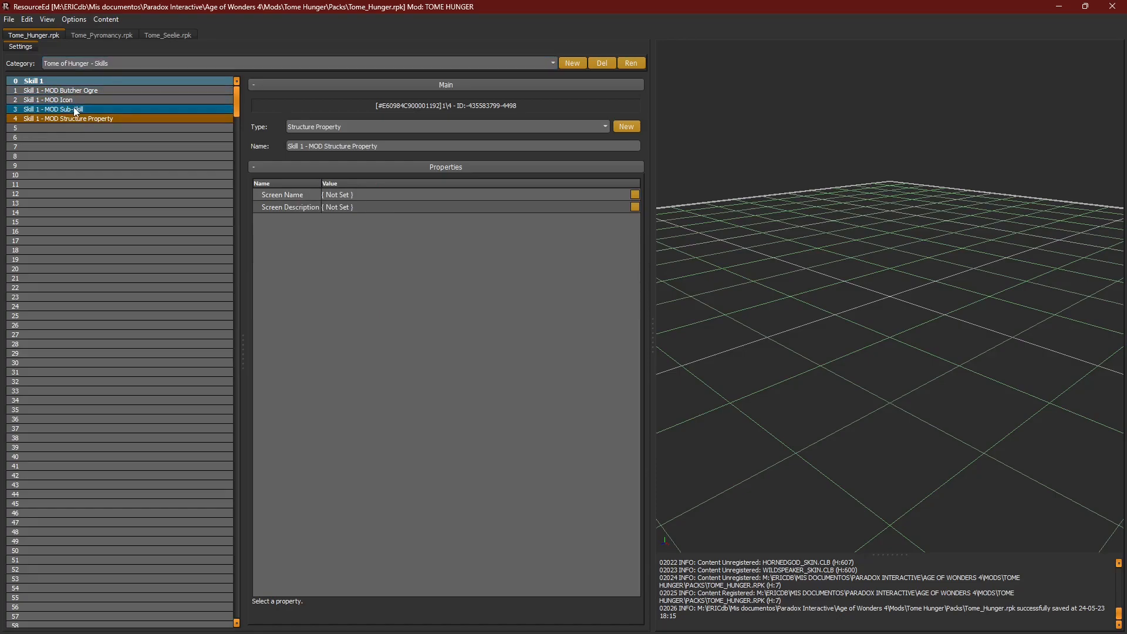
# Step: Remove Skill 1 - MOD Structure Property from the Player Properties of Skill 1 - MOD Sub-Skill
pyautogui.click(74, 111)
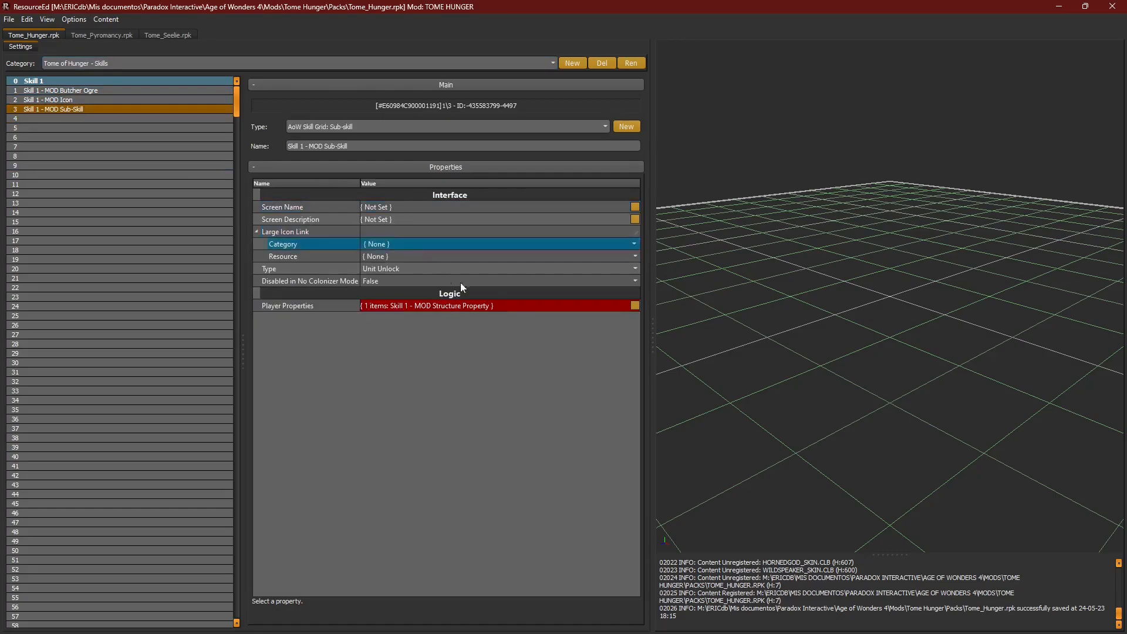
pyautogui.click(635, 305)
pyautogui.doubleClick(466, 134)
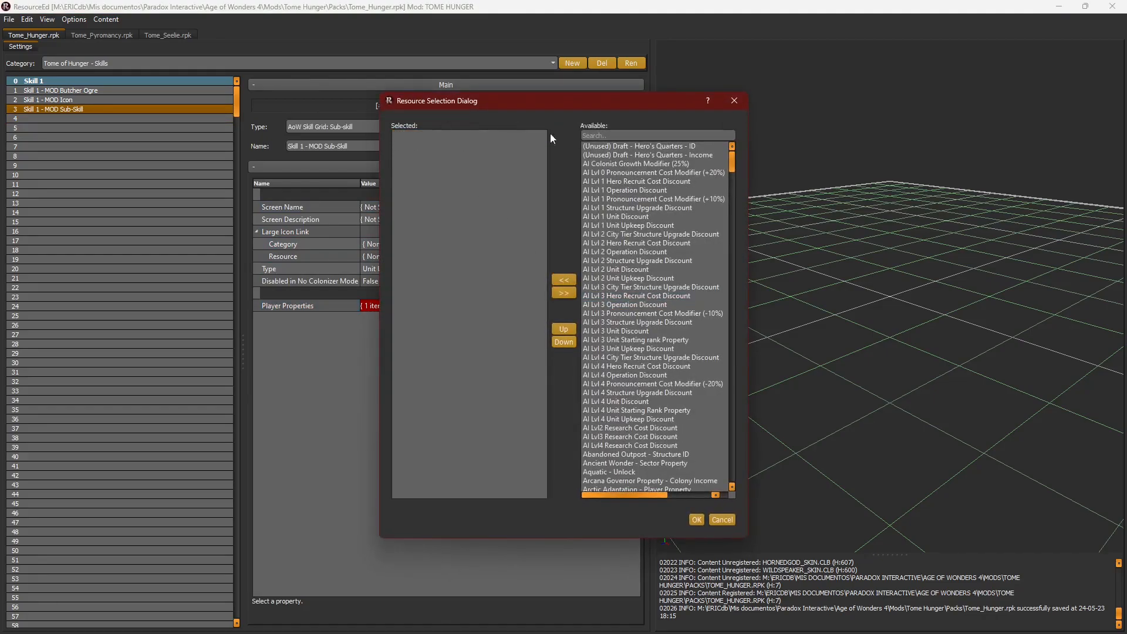
pyautogui.click(696, 519)
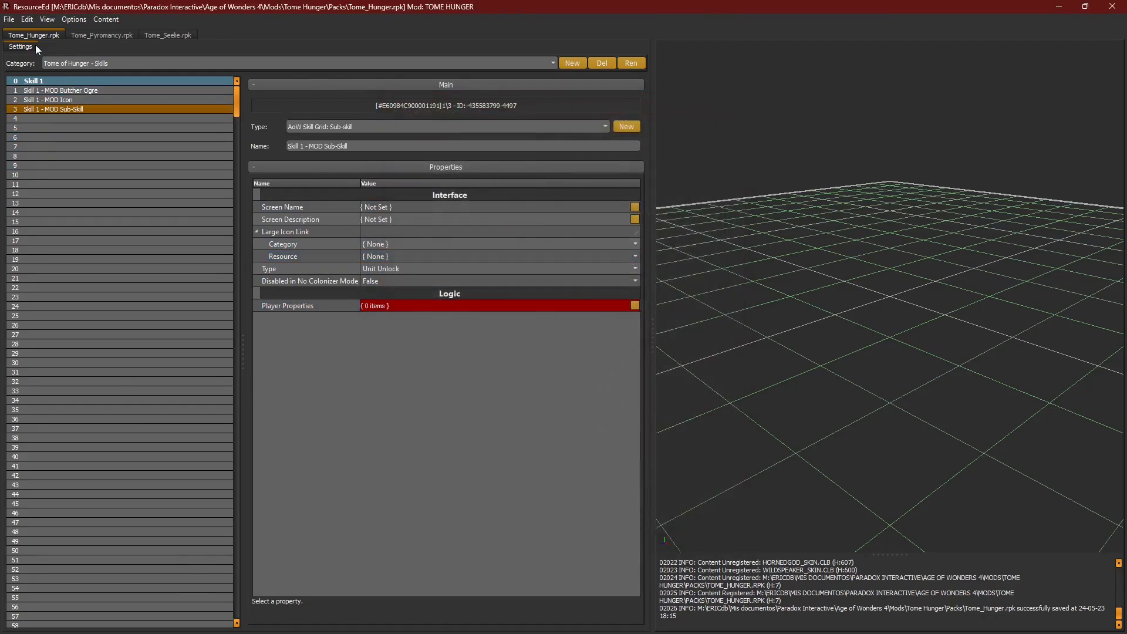
# Step: Choose Units_Wildlife.rpk as a required resource pack for Tome_Hunger and open that pack
pyautogui.click(107, 19)
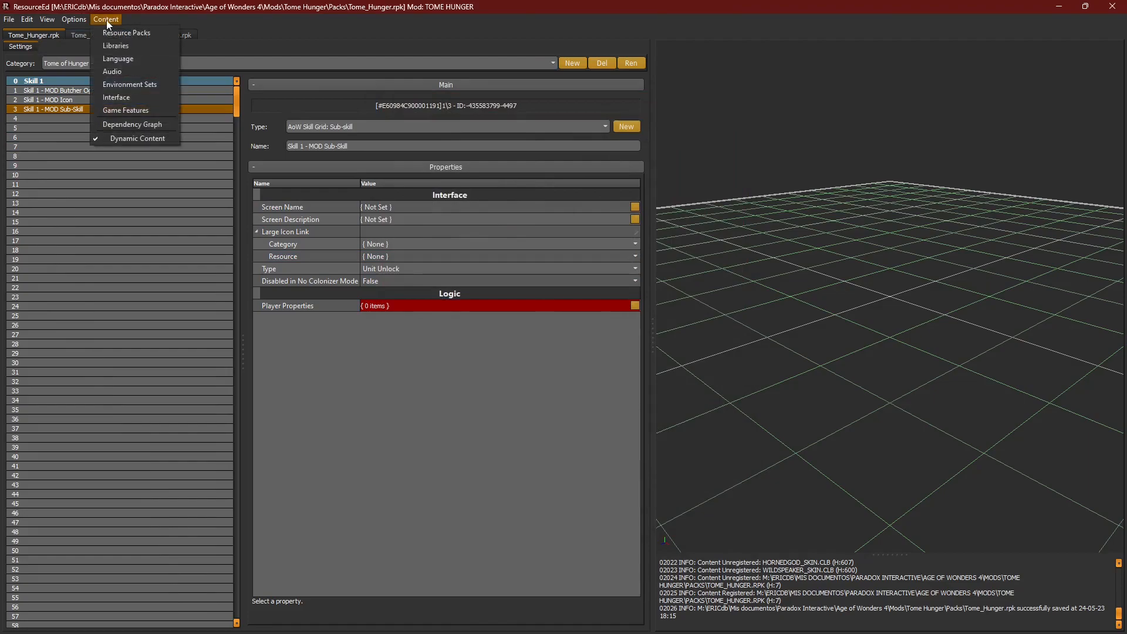
pyautogui.click(114, 35)
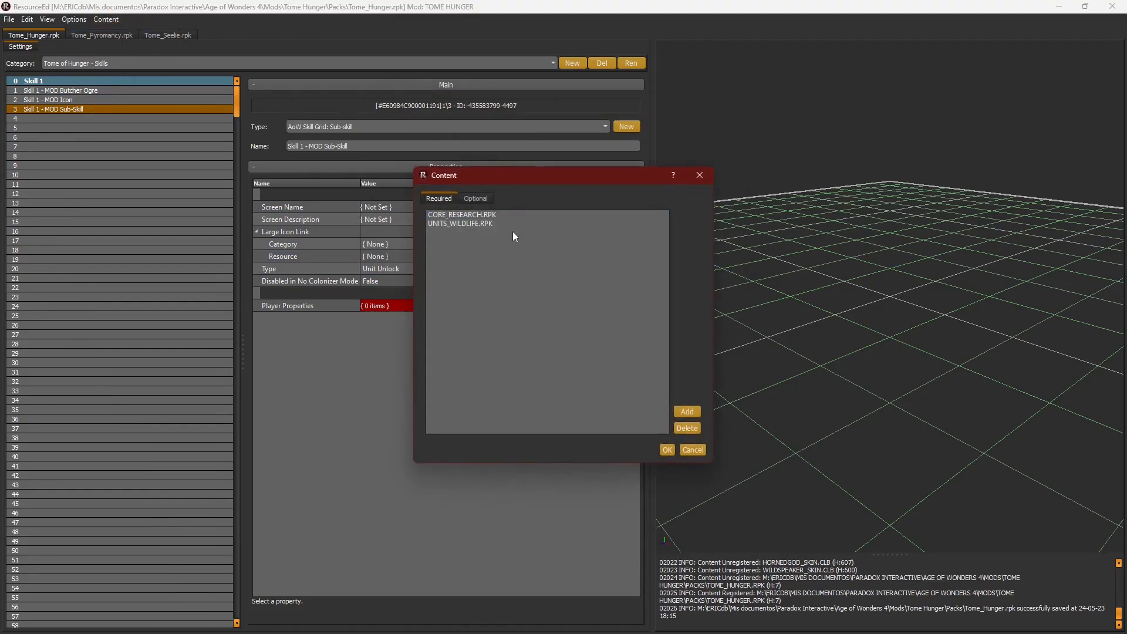
pyautogui.click(686, 411)
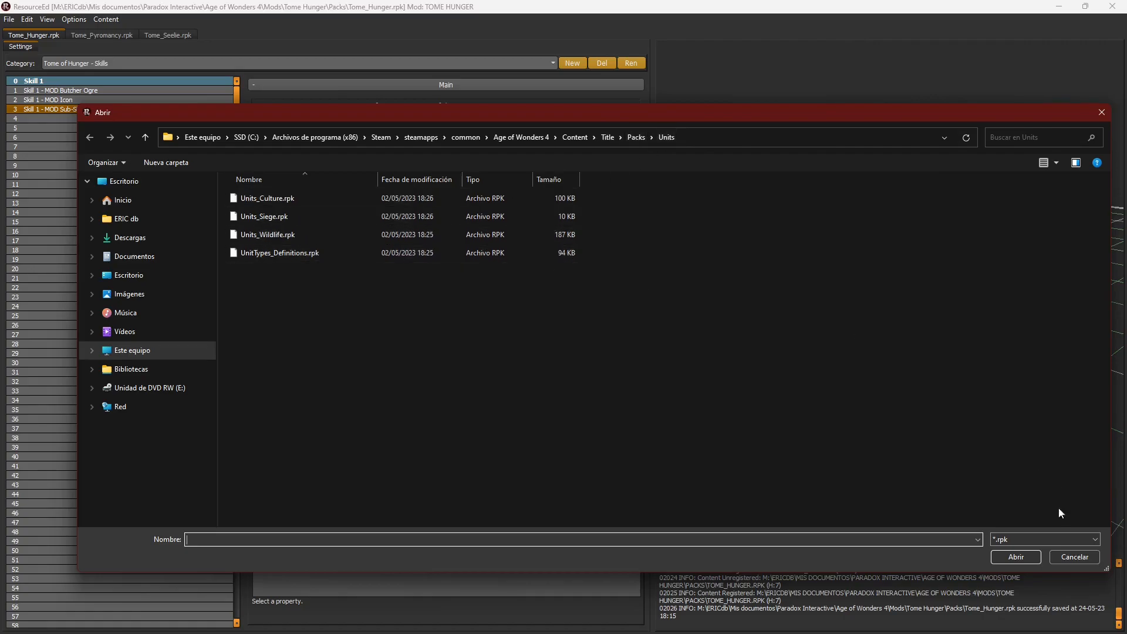
pyautogui.doubleClick(306, 228)
pyautogui.click(470, 225)
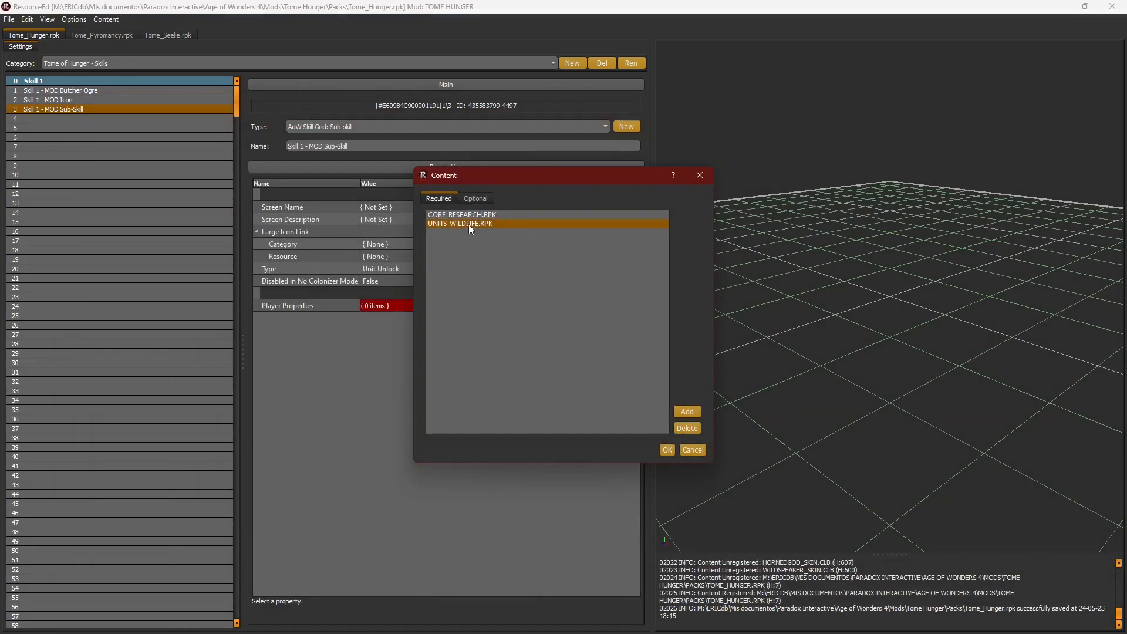
pyautogui.rightClick(473, 224)
pyautogui.click(498, 237)
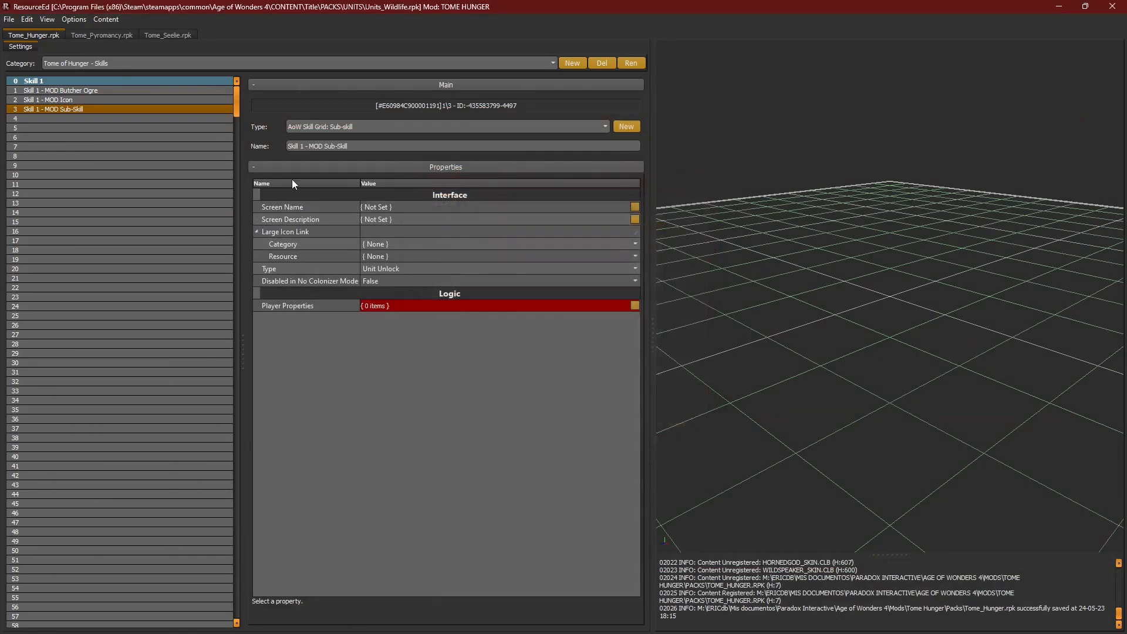
# Step: Display the Demigiant - Unit Definitions category and examine the Demigiant Ogre Common - Unit and Ogre Common - Structure prop resources
pyautogui.click(121, 63)
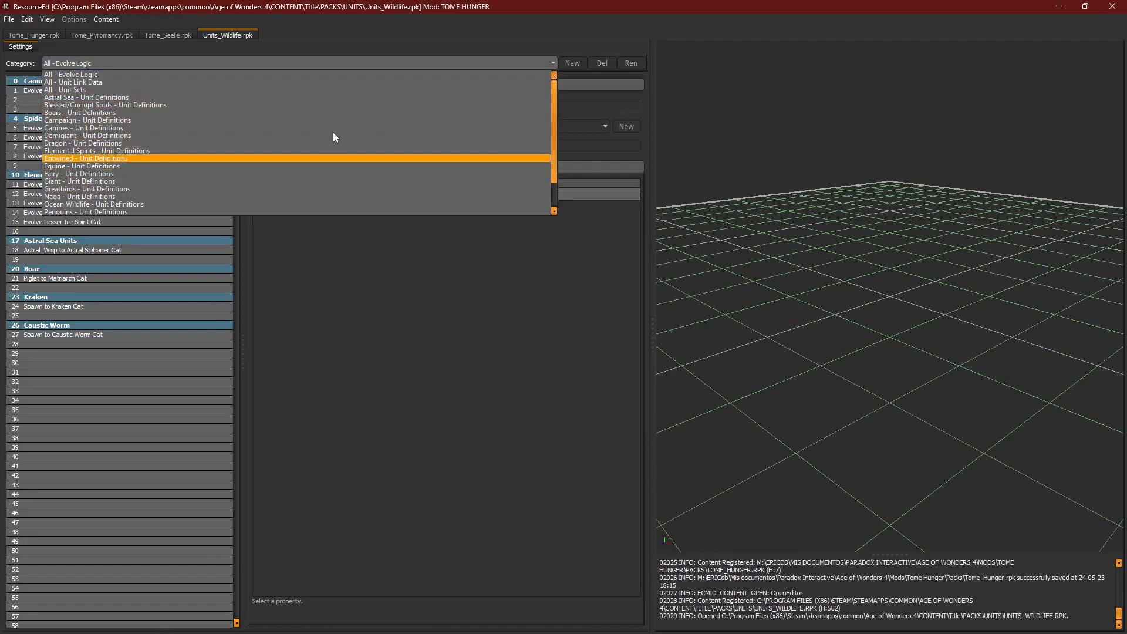
pyautogui.scroll(-1, 146, 172)
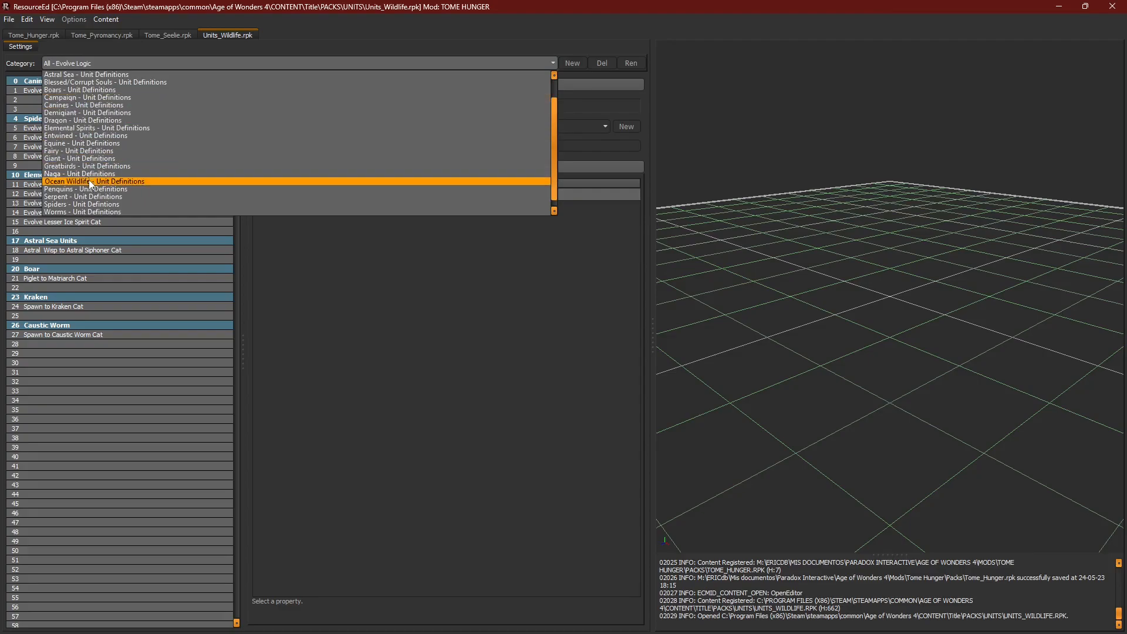
pyautogui.click(674, 69)
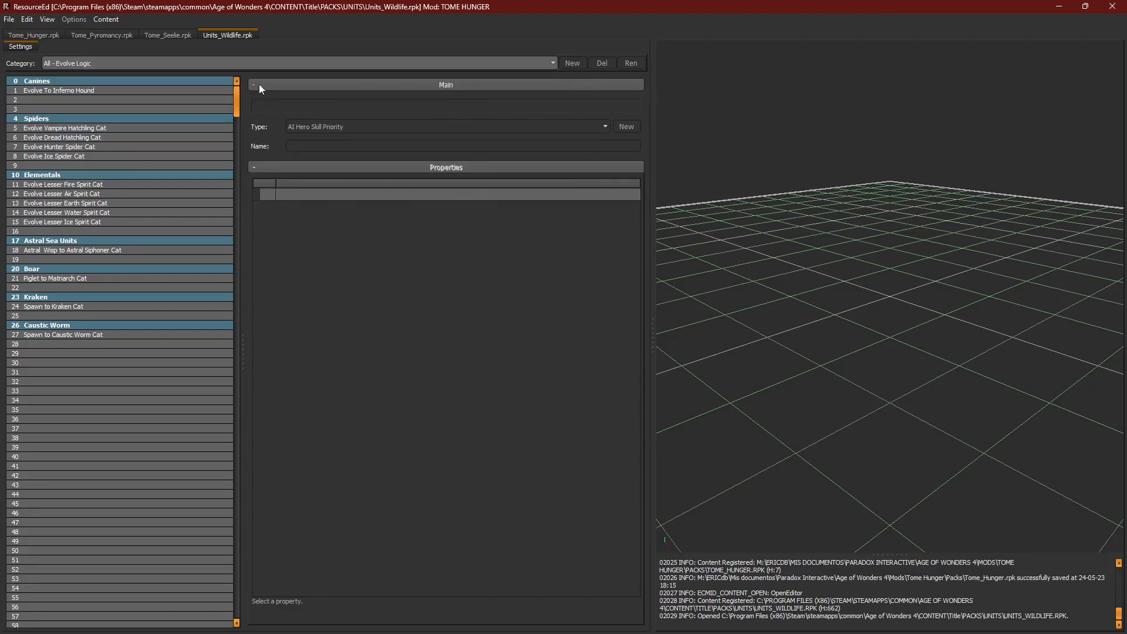
pyautogui.click(209, 64)
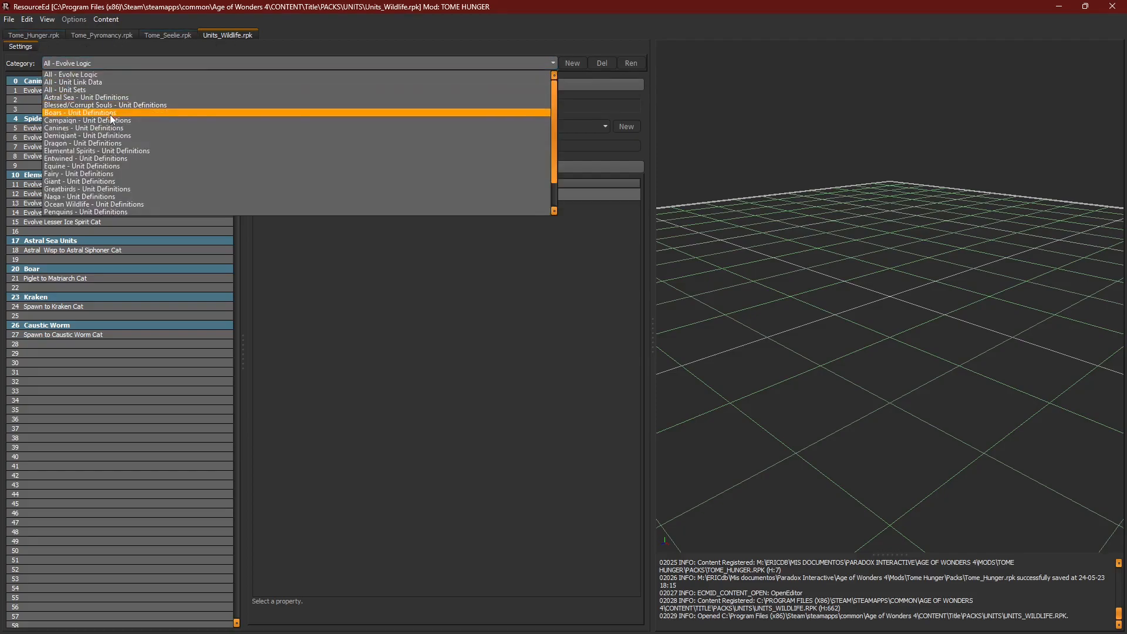
pyautogui.click(97, 135)
pyautogui.click(96, 100)
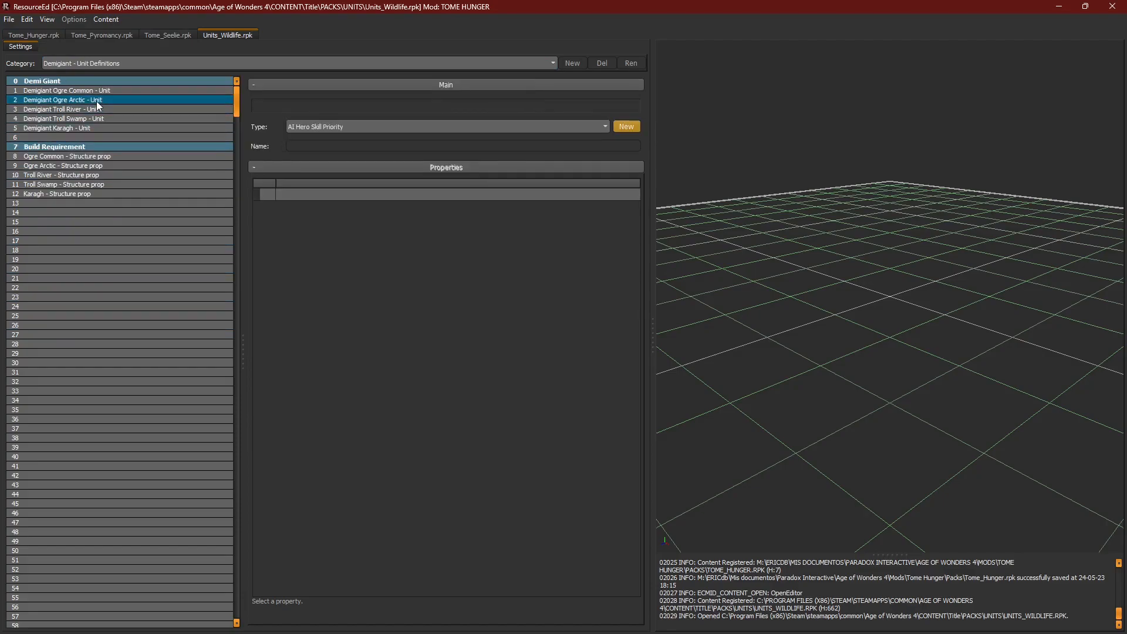
pyautogui.click(97, 89)
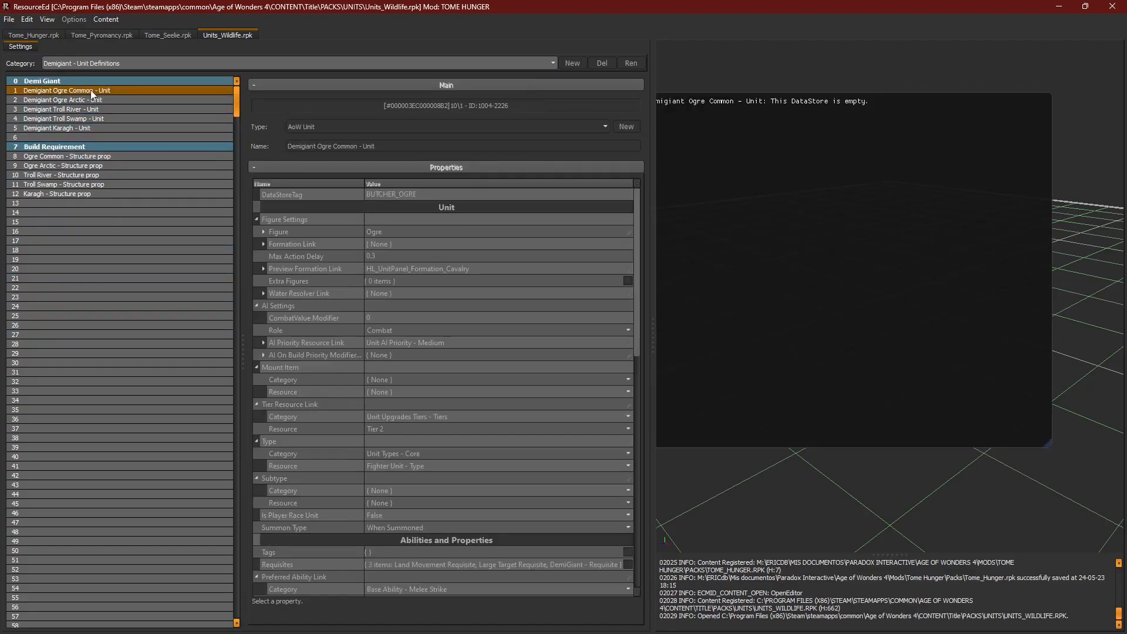
pyautogui.click(89, 156)
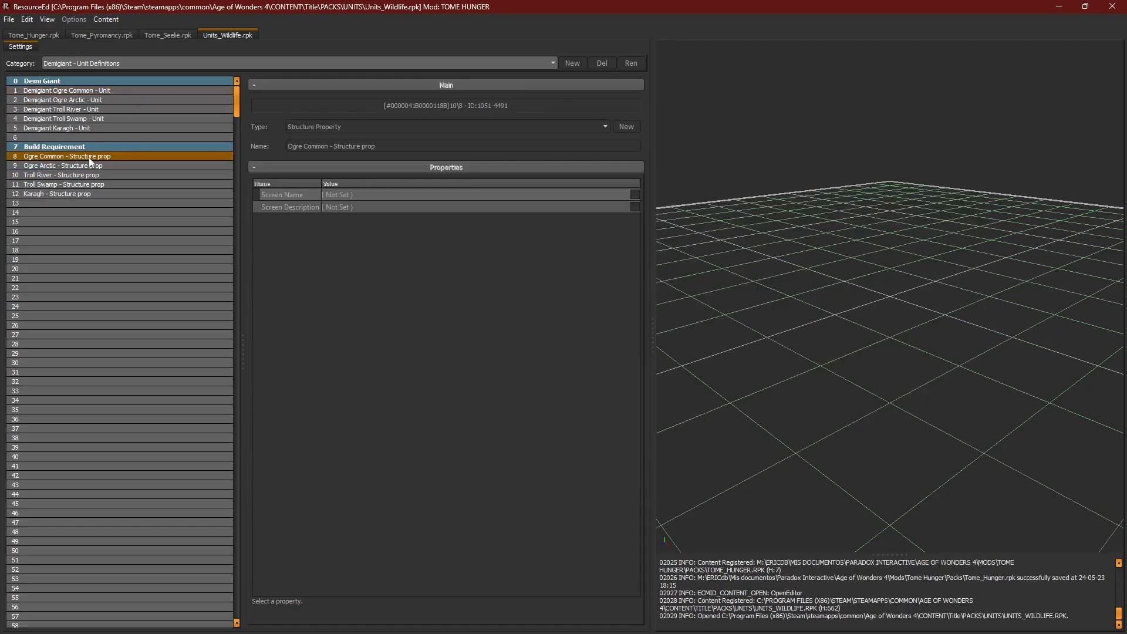
# Step: Inspect the Required Structure Property Link in the Building settings of Demigiant Ogre Common - Unit
pyautogui.click(91, 90)
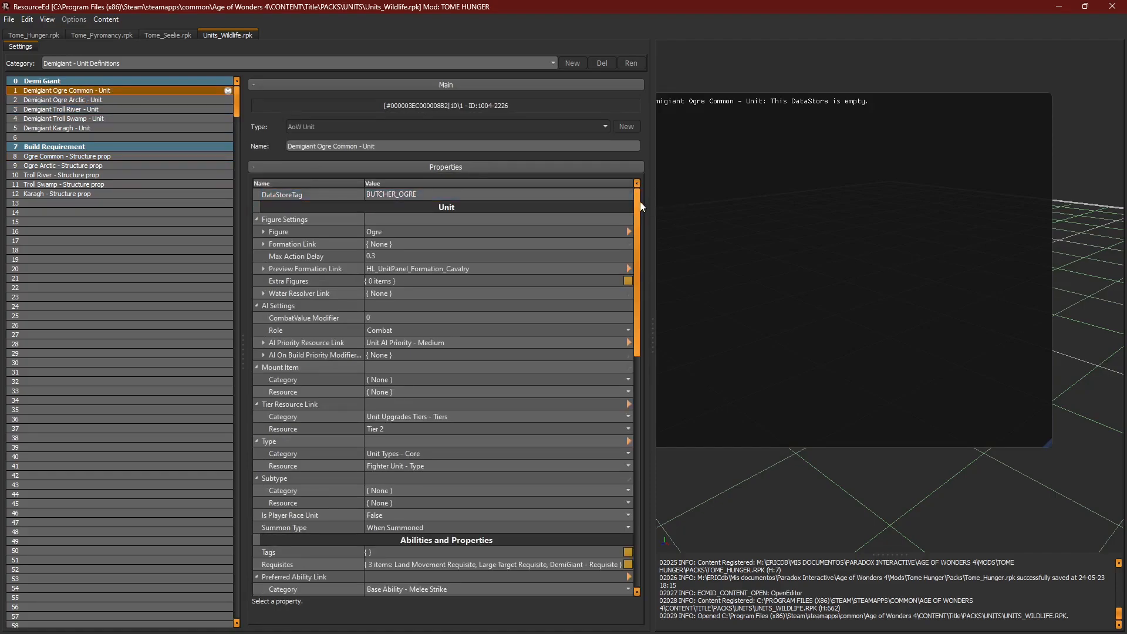
pyautogui.moveTo(640, 202); pyautogui.dragTo(682, 451)
pyautogui.click(420, 416)
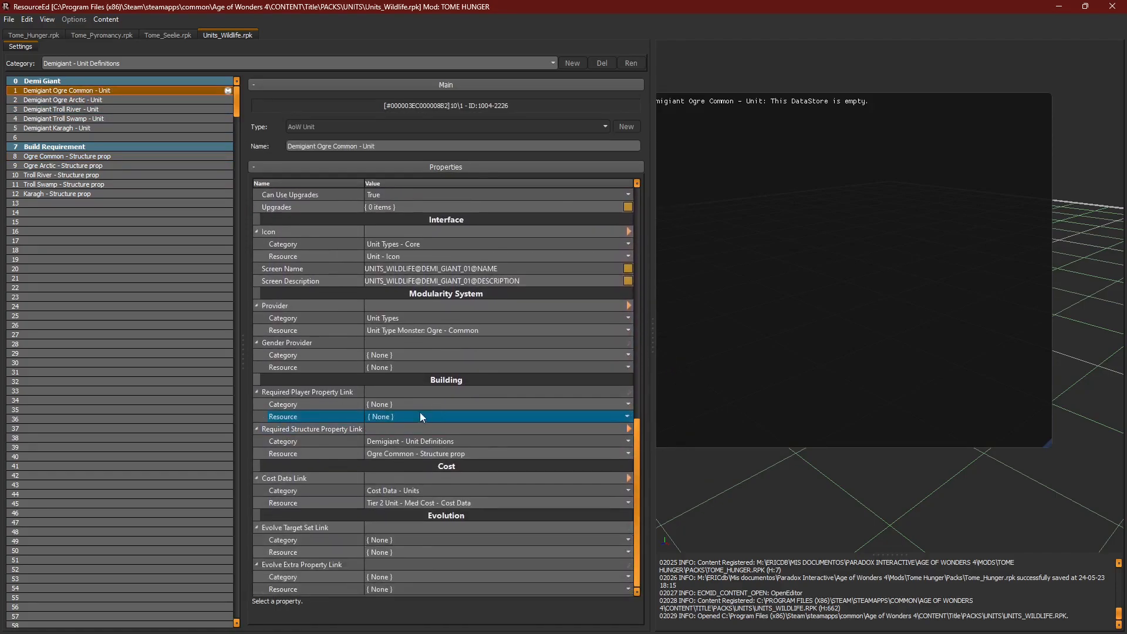
pyautogui.click(281, 453)
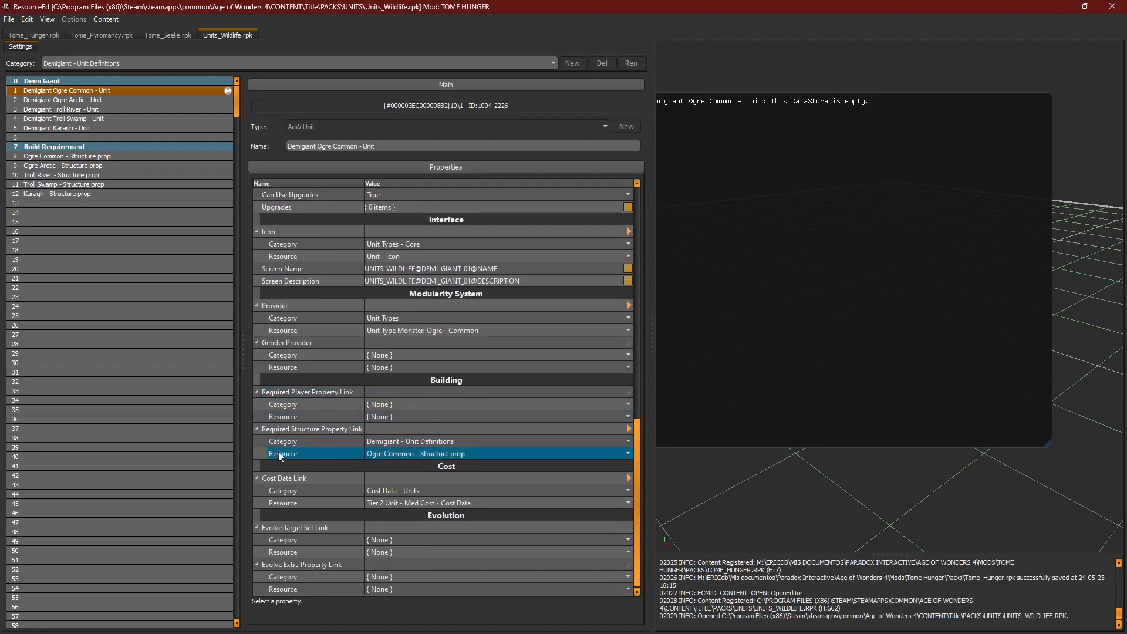
pyautogui.click(273, 430)
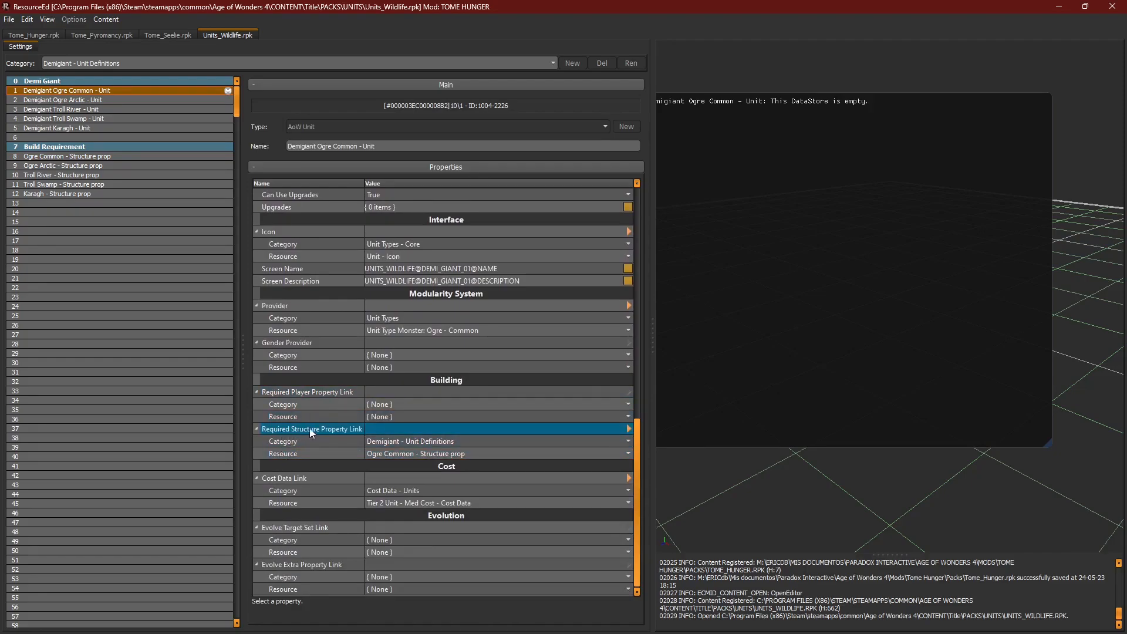
# Step: Check the category and resource of the Required Structure Property Link, and inspect the Ogre Common - Structure prop resource it points to
pyautogui.click(334, 439)
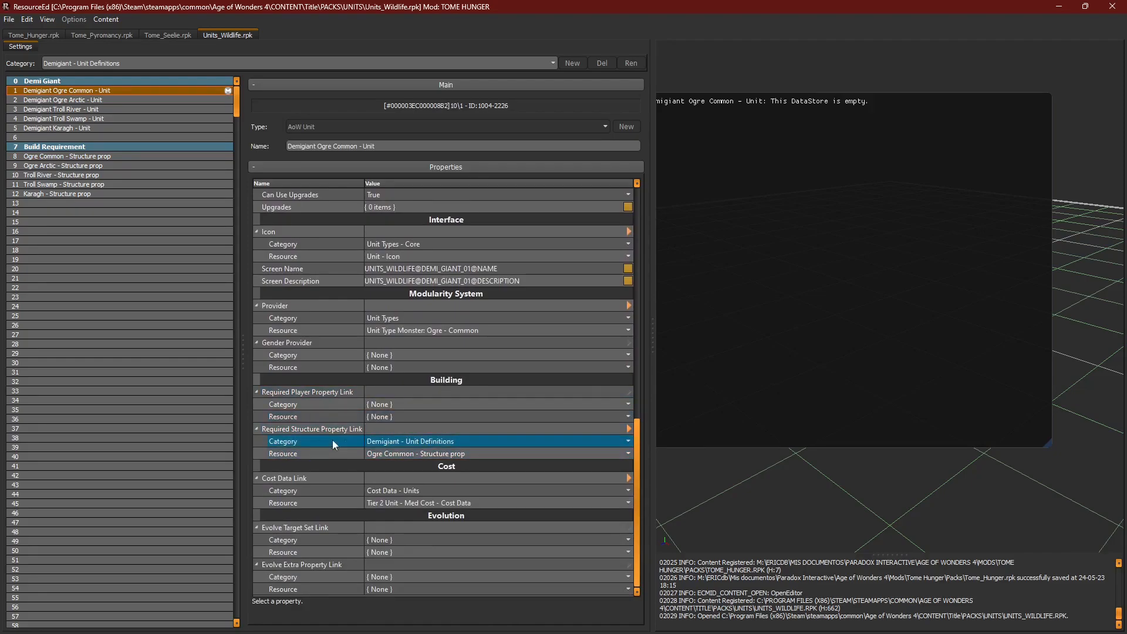
pyautogui.click(377, 453)
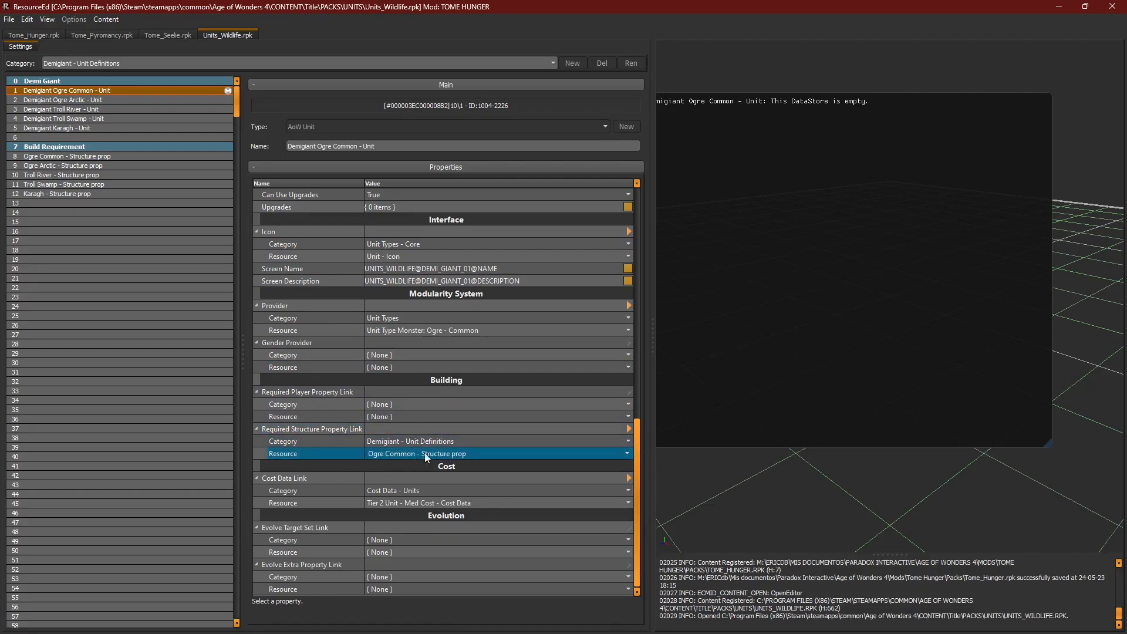
pyautogui.click(64, 157)
pyautogui.click(44, 36)
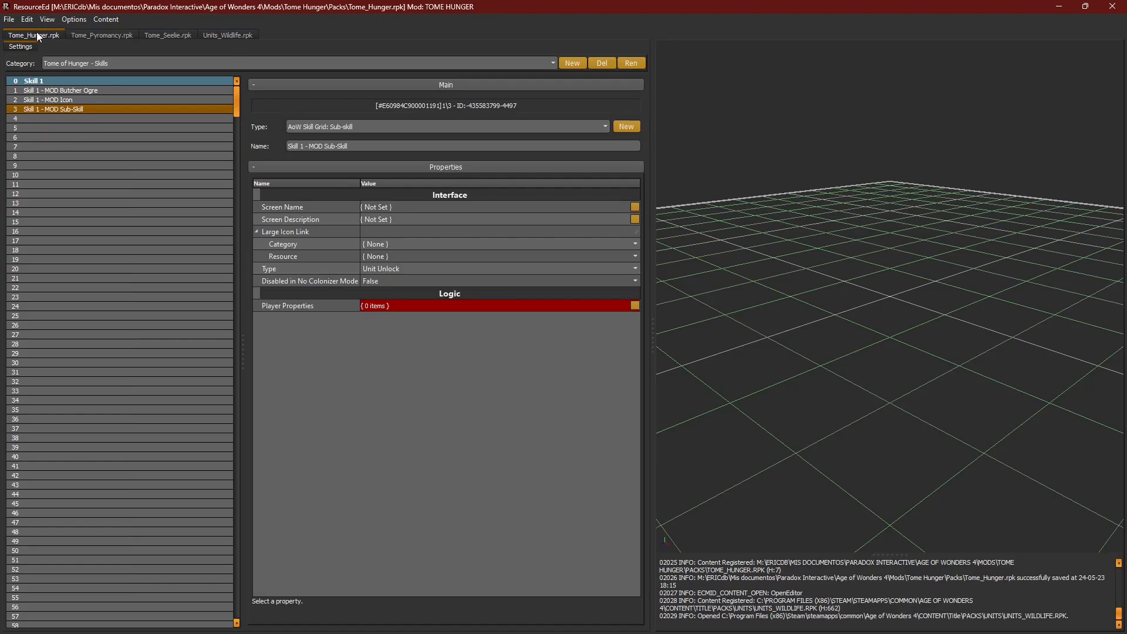
pyautogui.click(234, 37)
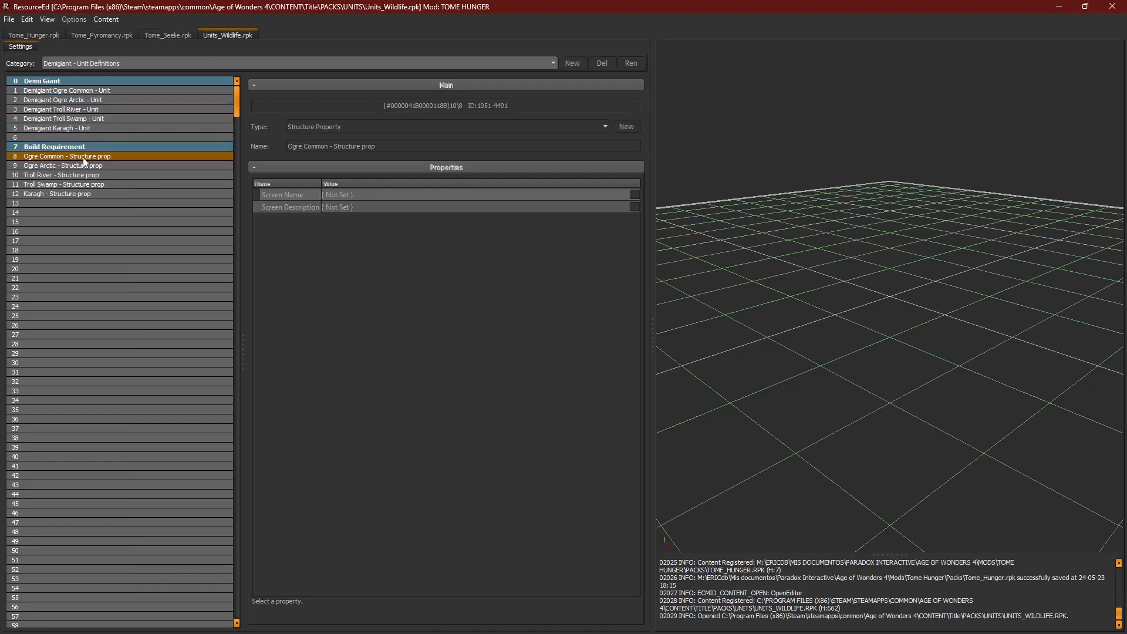
# Step: In Tome_Hunger, add Ogre Common - Structure prop to the Player Properties of Skill 1 - MOD Sub-Skill and save the pack
pyautogui.click(41, 36)
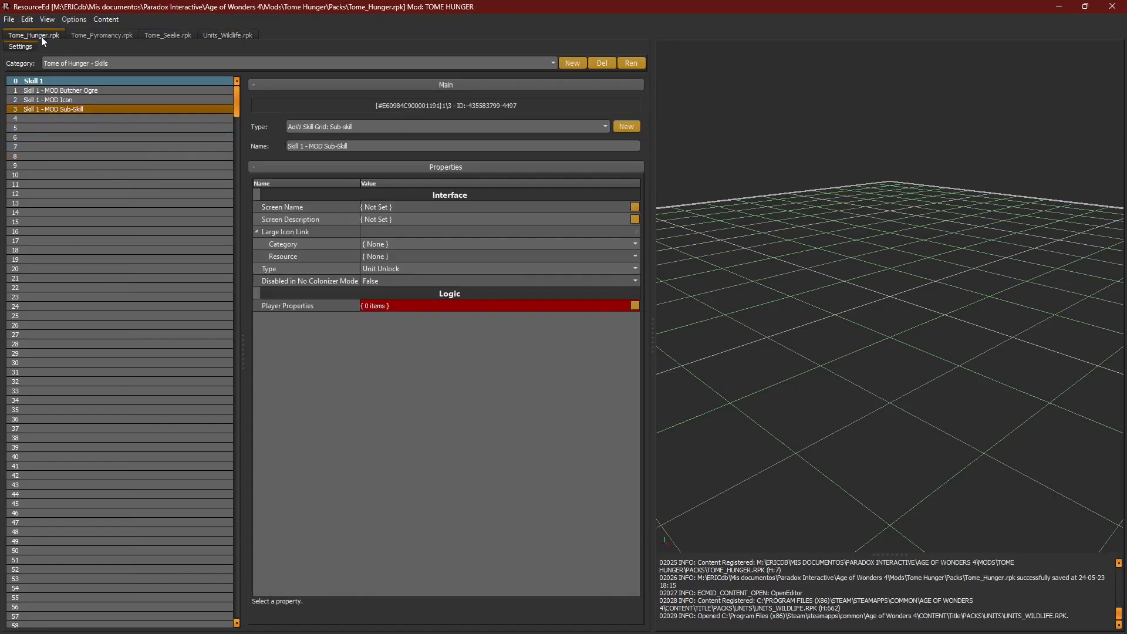
pyautogui.click(635, 305)
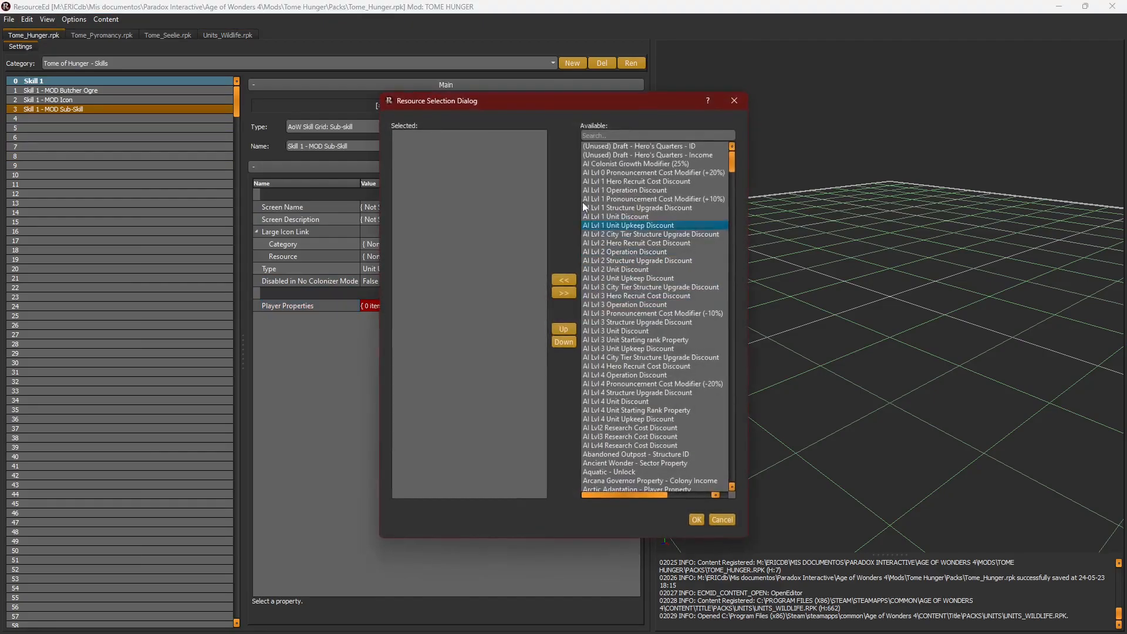
pyautogui.click(615, 136)
pyautogui.write('ogr')
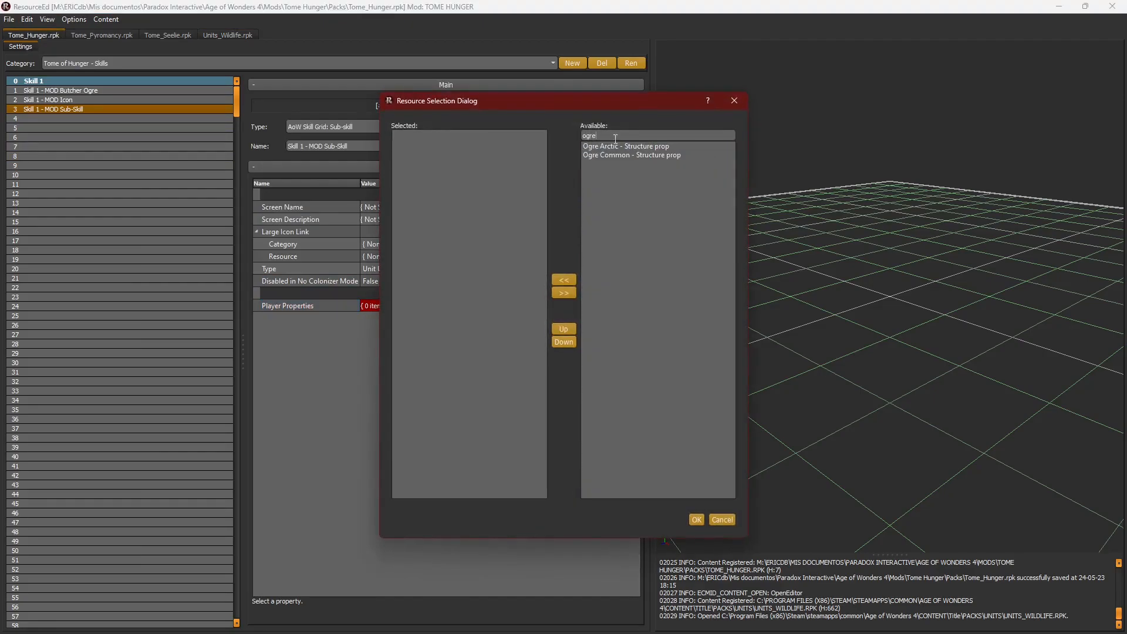
pyautogui.write('e')
pyautogui.doubleClick(621, 156)
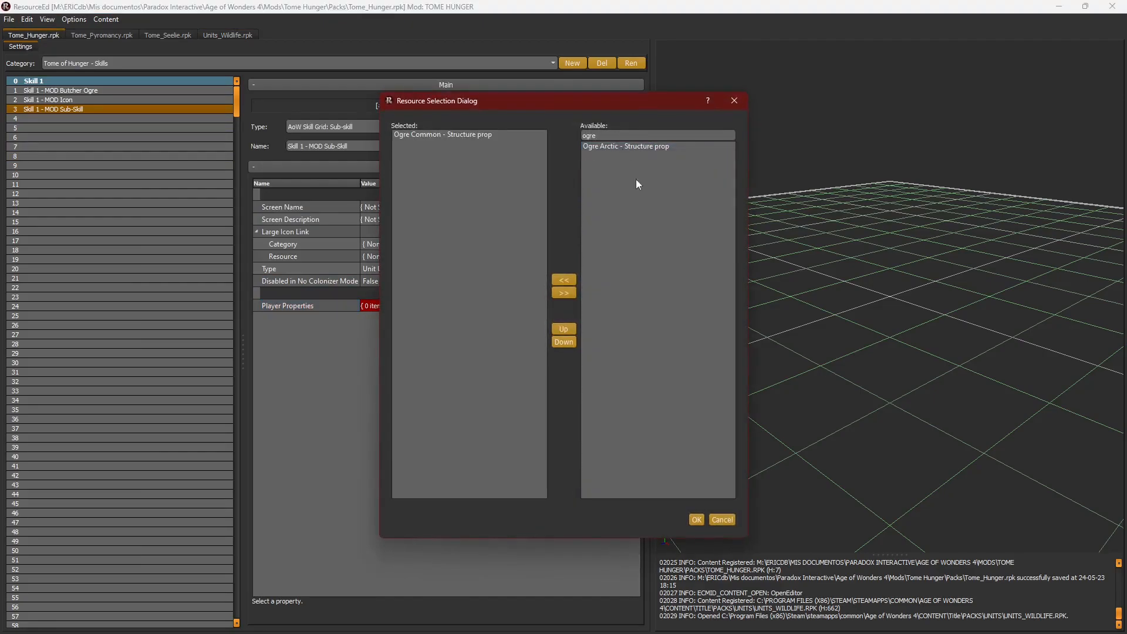
pyautogui.click(697, 523)
pyautogui.click(9, 18)
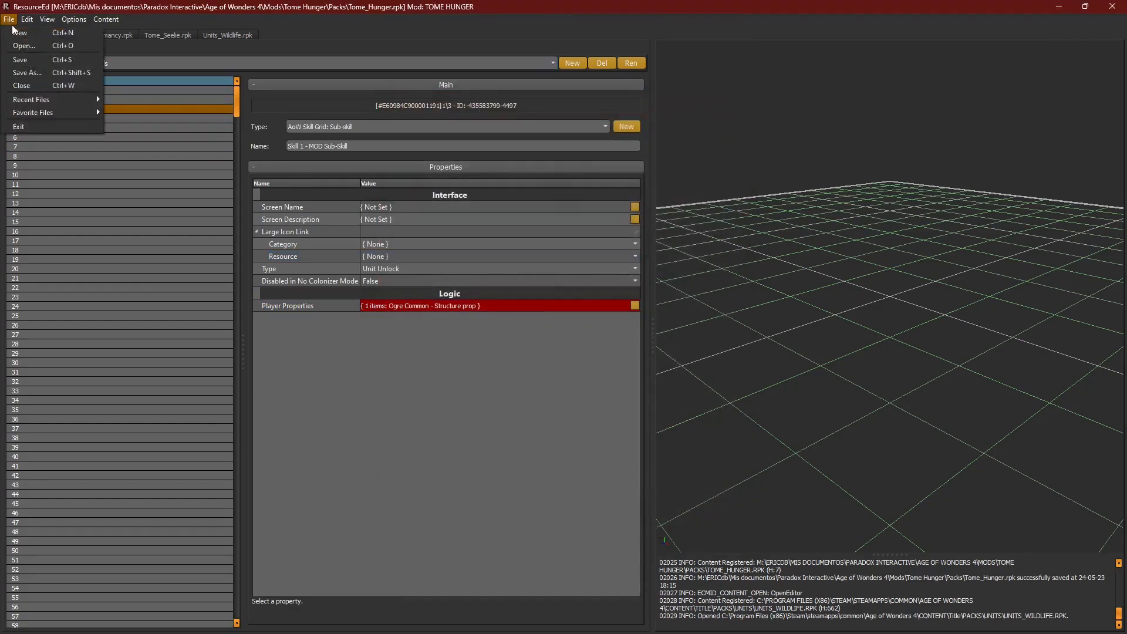
pyautogui.click(24, 59)
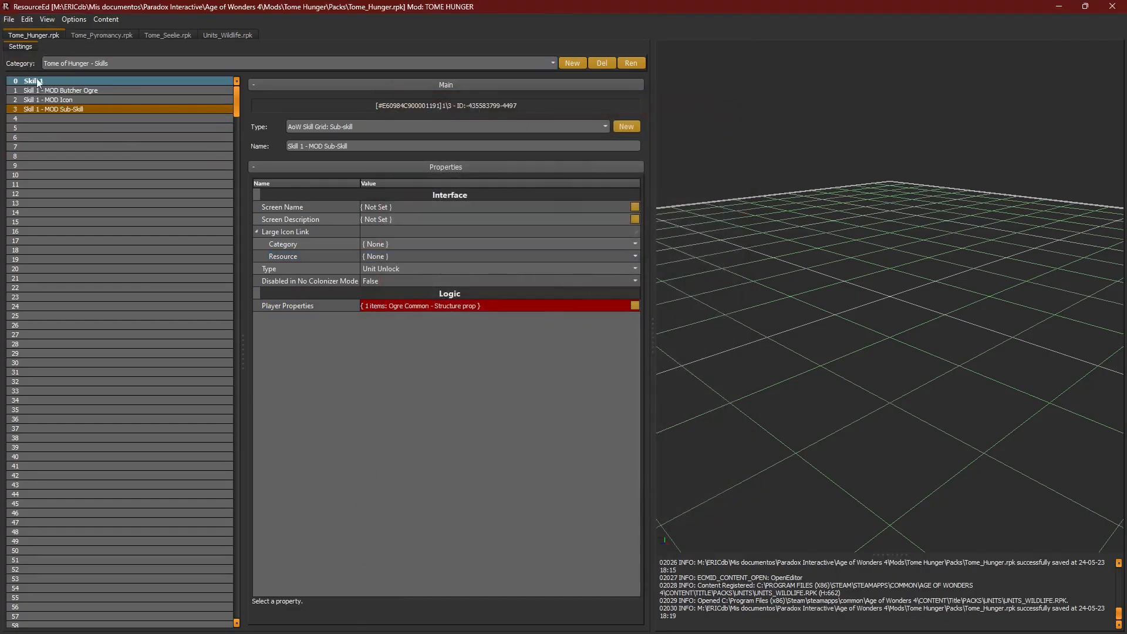
# Step: Review the Butcher Ogre, Icon and Sub-Skill resources of Skill 1, and compare with Demigiant Ogre Common - Unit in Units_Wildlife
pyautogui.click(80, 90)
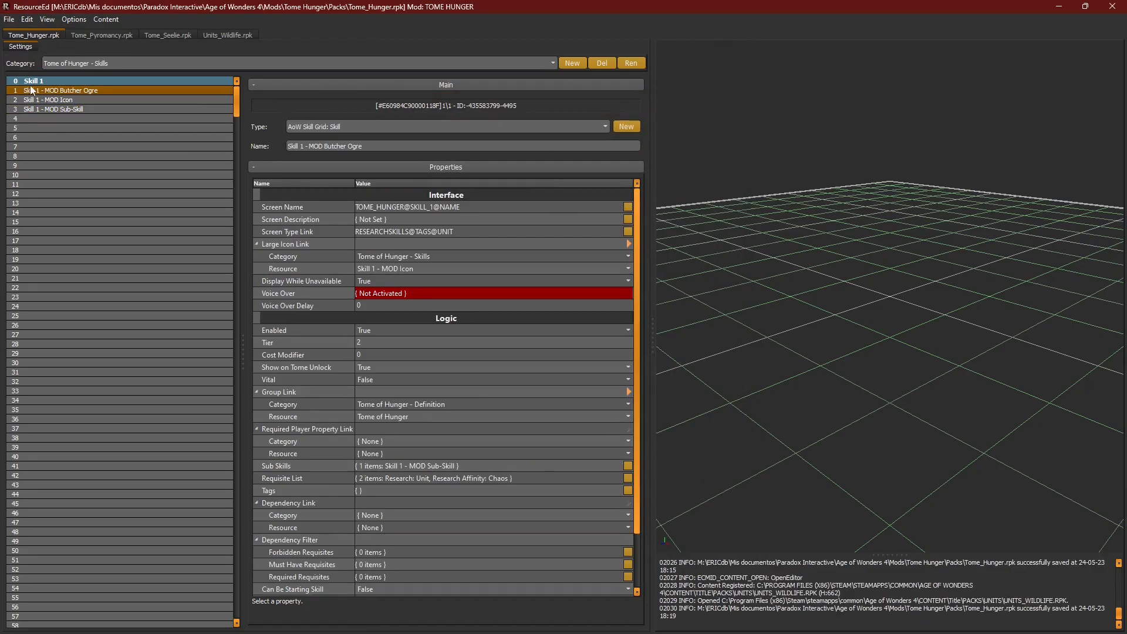
pyautogui.click(60, 101)
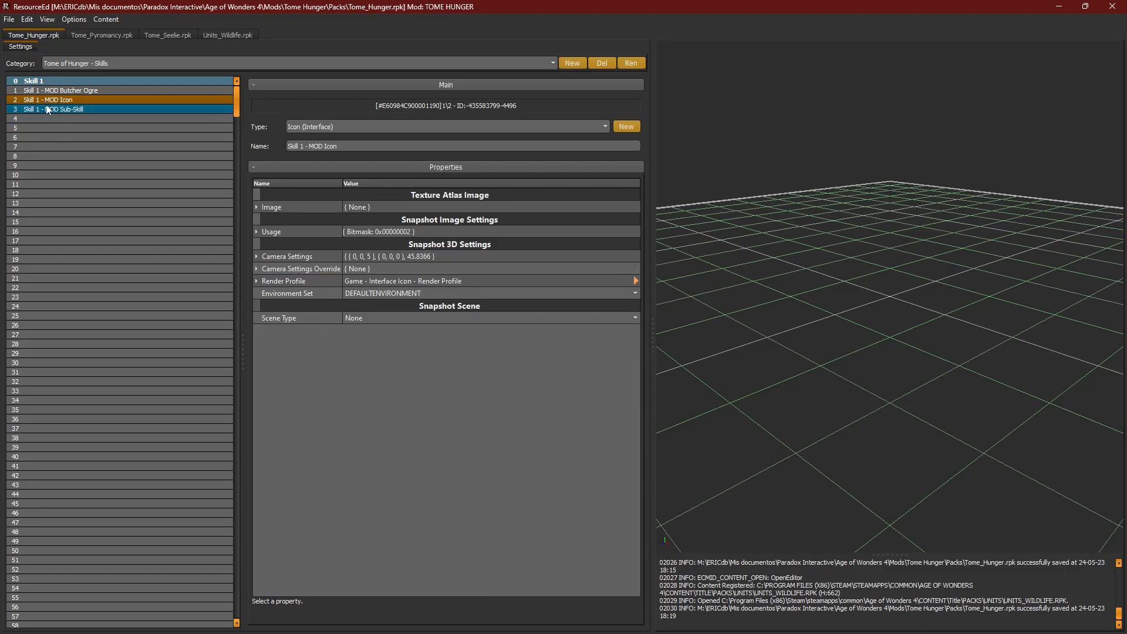
pyautogui.click(46, 110)
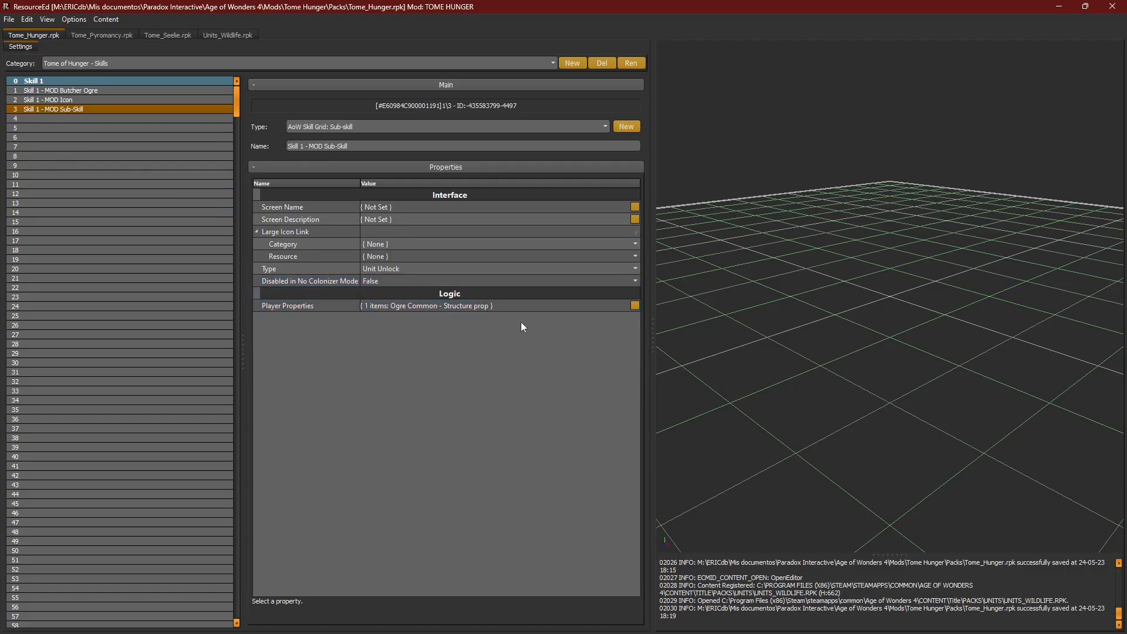
pyautogui.click(228, 34)
pyautogui.click(79, 94)
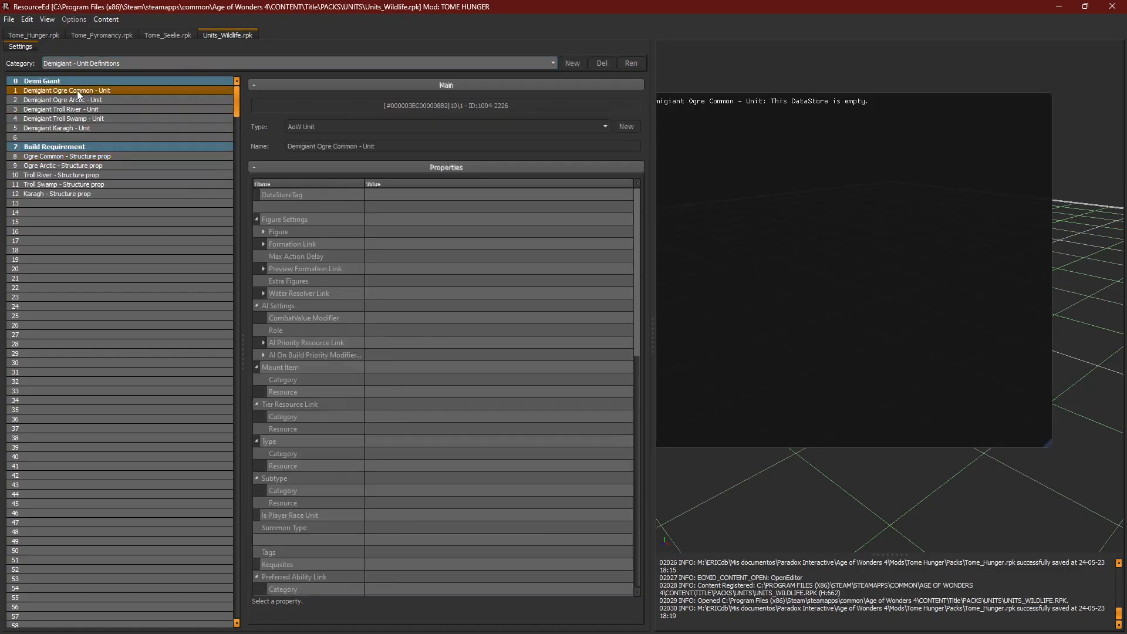
pyautogui.click(47, 34)
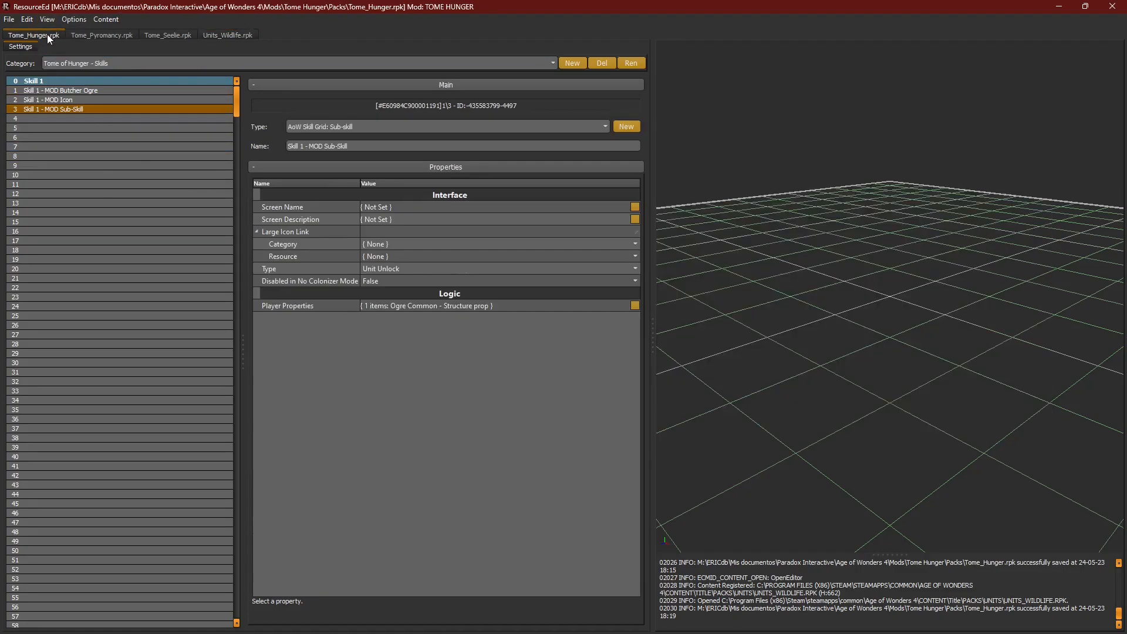
# Step: Save the Tome_Hunger pack again, switch to Package Manager and save the Tome Hunger mod package
pyautogui.click(7, 22)
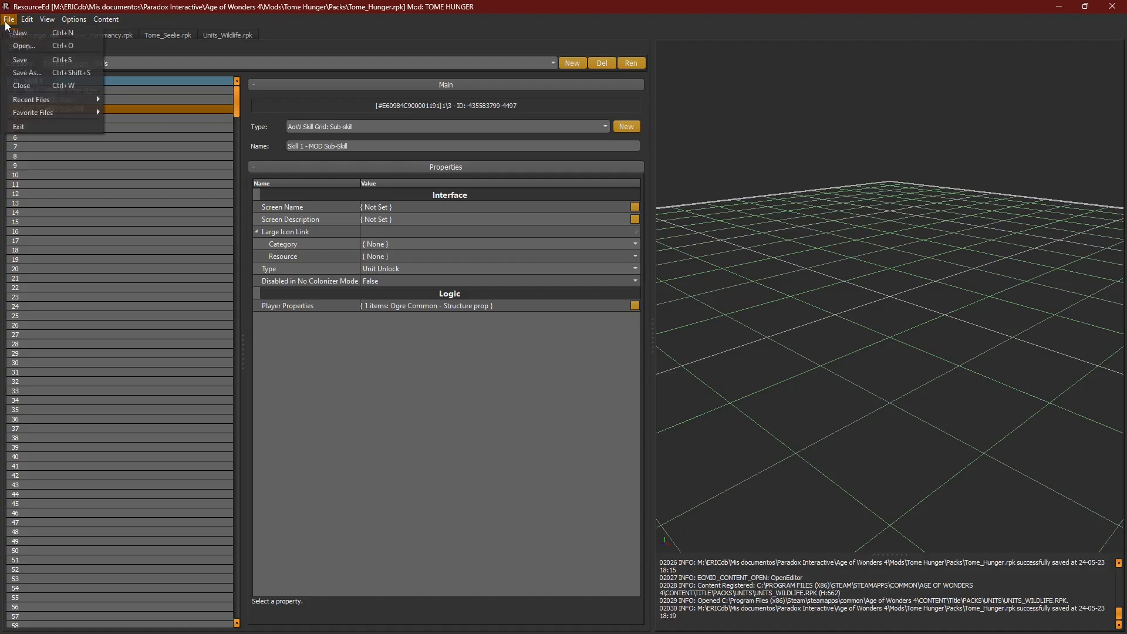
pyautogui.click(18, 61)
pyautogui.click(1057, 7)
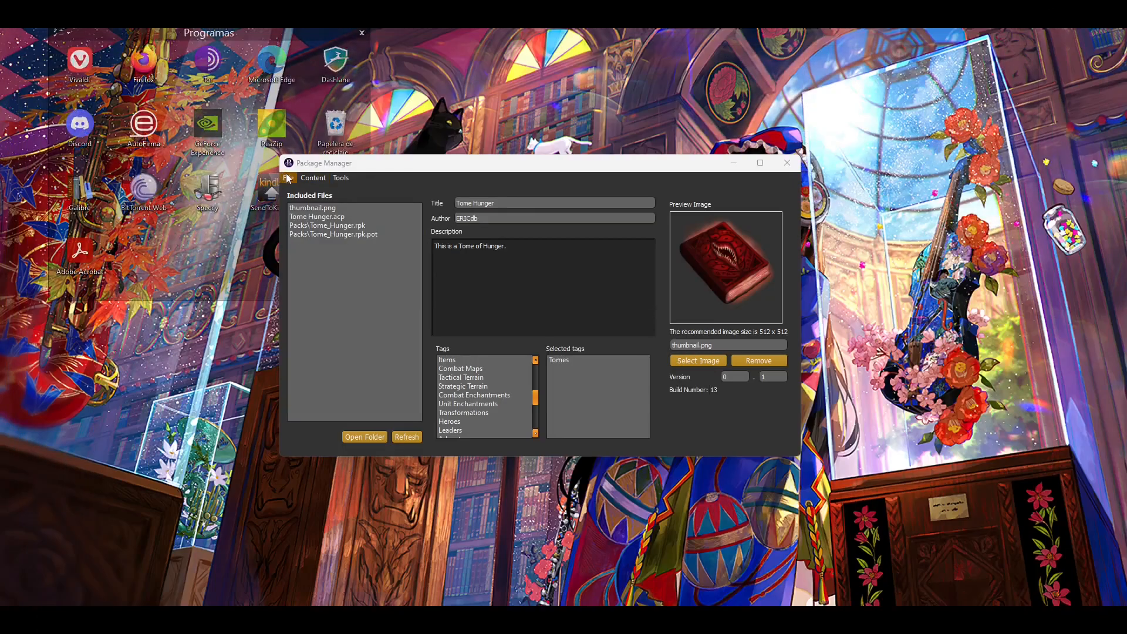
pyautogui.click(288, 177)
pyautogui.click(310, 233)
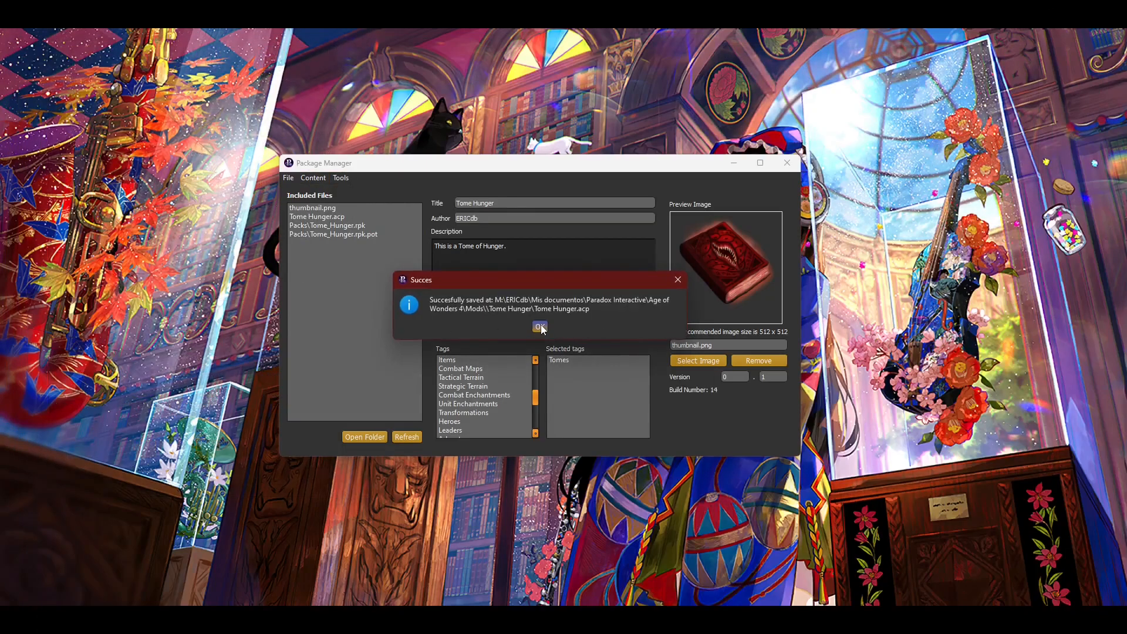
pyautogui.click(539, 323)
# Step: Launch Age of Wonders 4 through the Paradox launcher and display the tomes in the game's encyclopedia
pyautogui.doubleClick(86, 390)
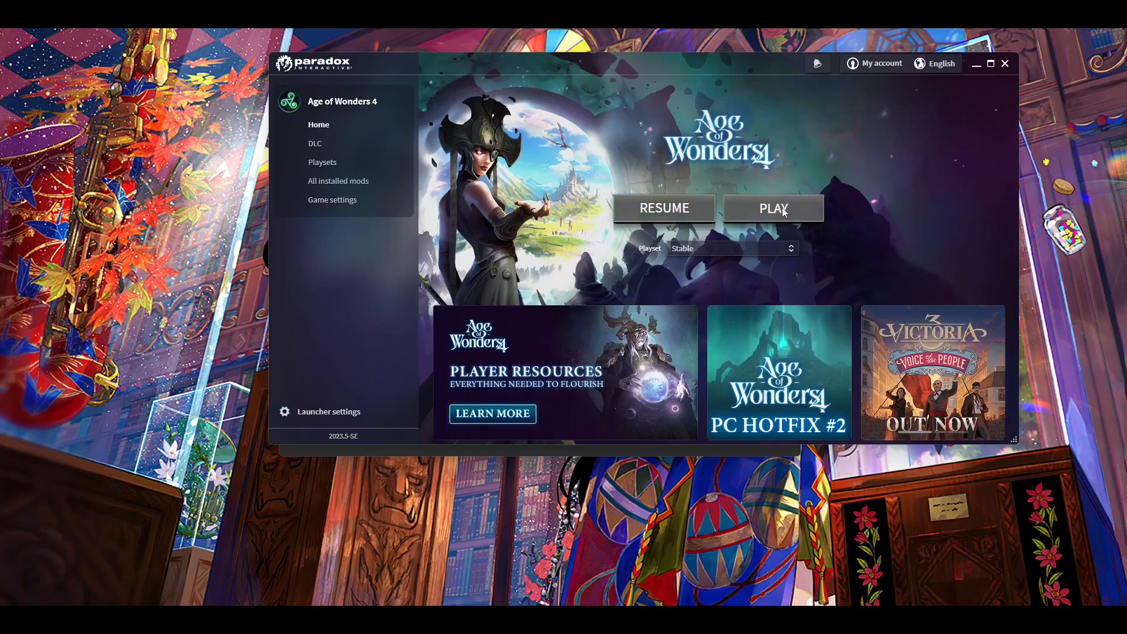
pyautogui.click(784, 211)
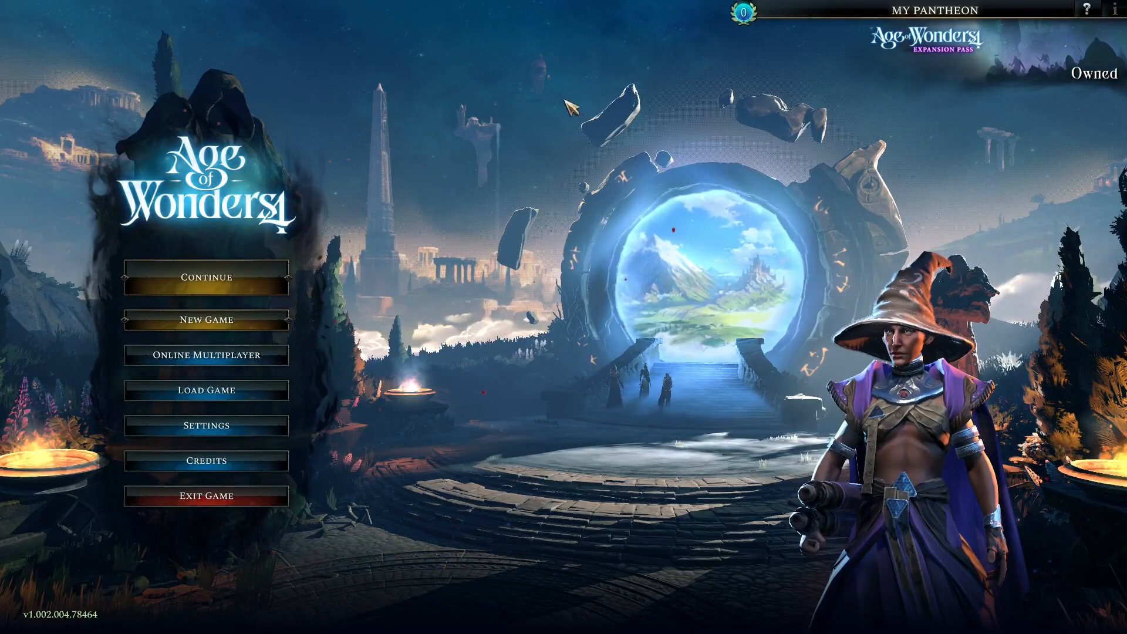
pyautogui.click(1086, 9)
pyautogui.click(105, 21)
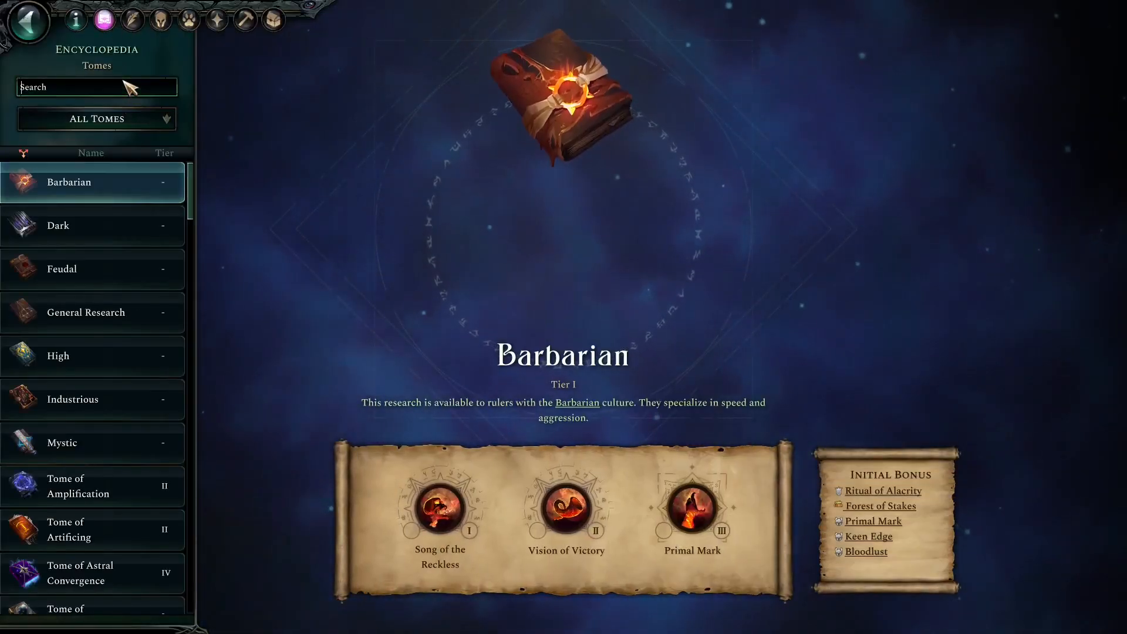
# Step: Search the tomes for "hu", select Tome of Hunger and examine the details of its Butcher Ogre skill
pyautogui.click(129, 87)
pyautogui.write('hu')
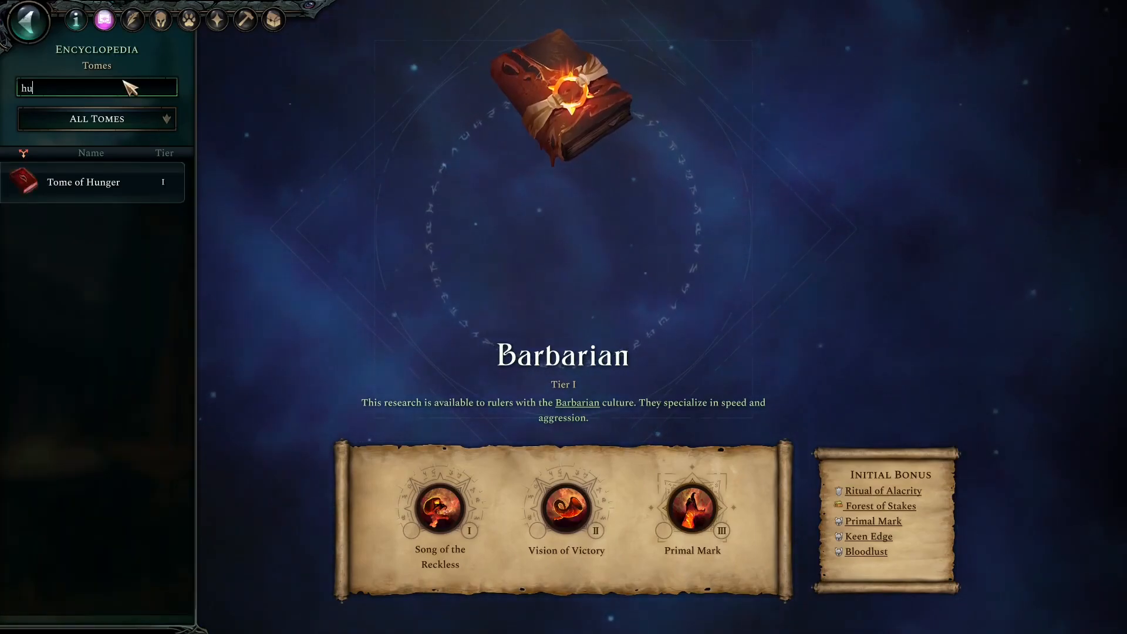
pyautogui.click(94, 182)
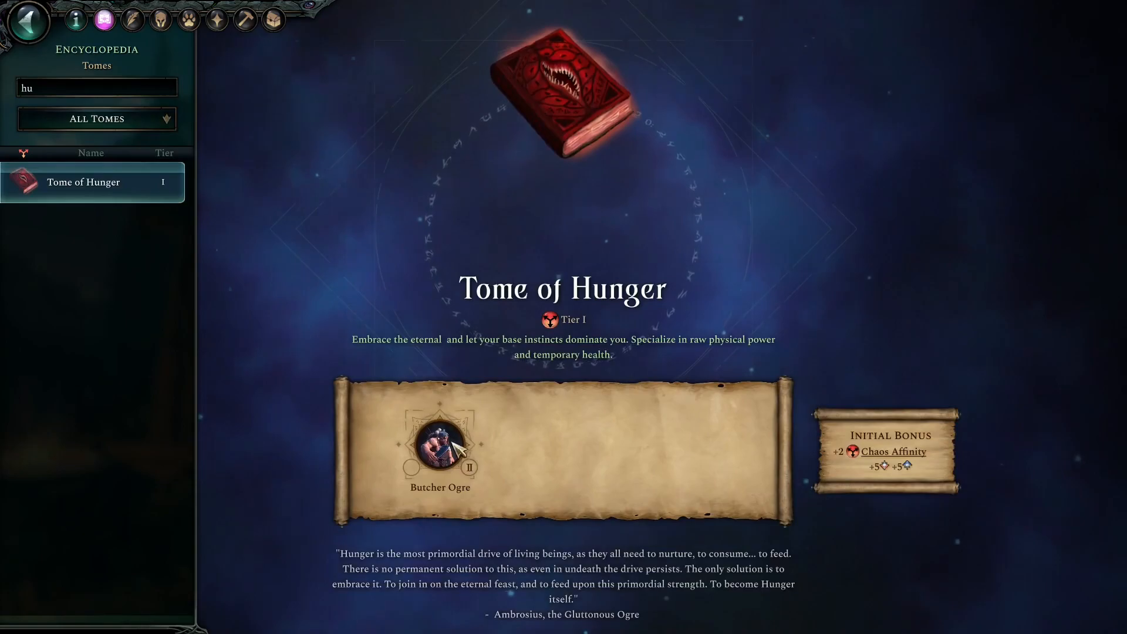
pyautogui.moveTo(457, 450)
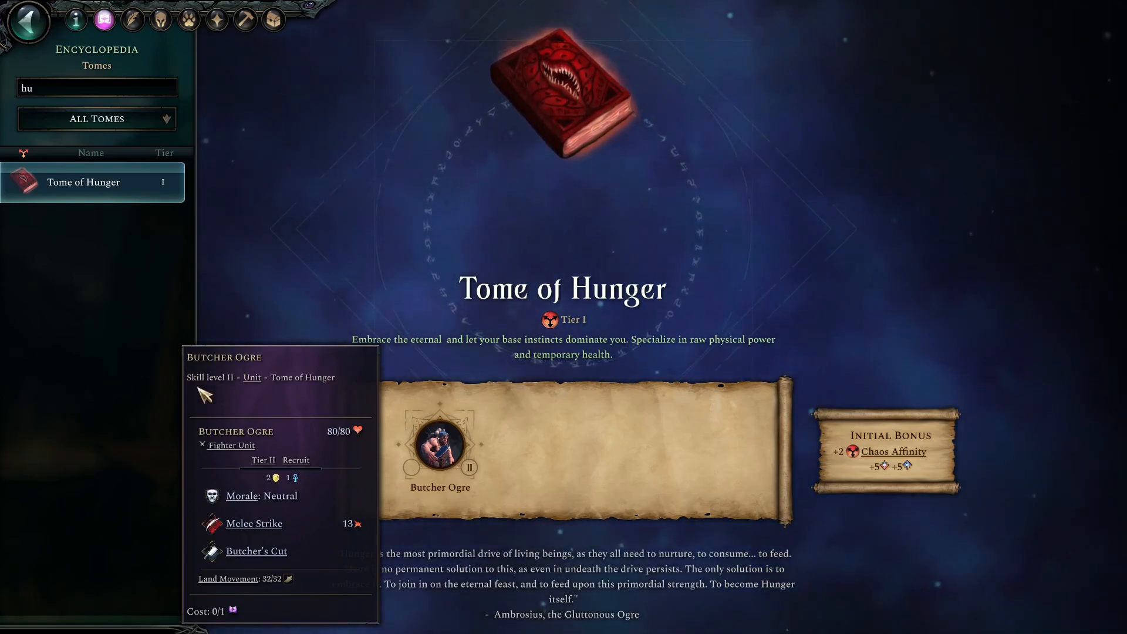
pyautogui.moveTo(249, 381)
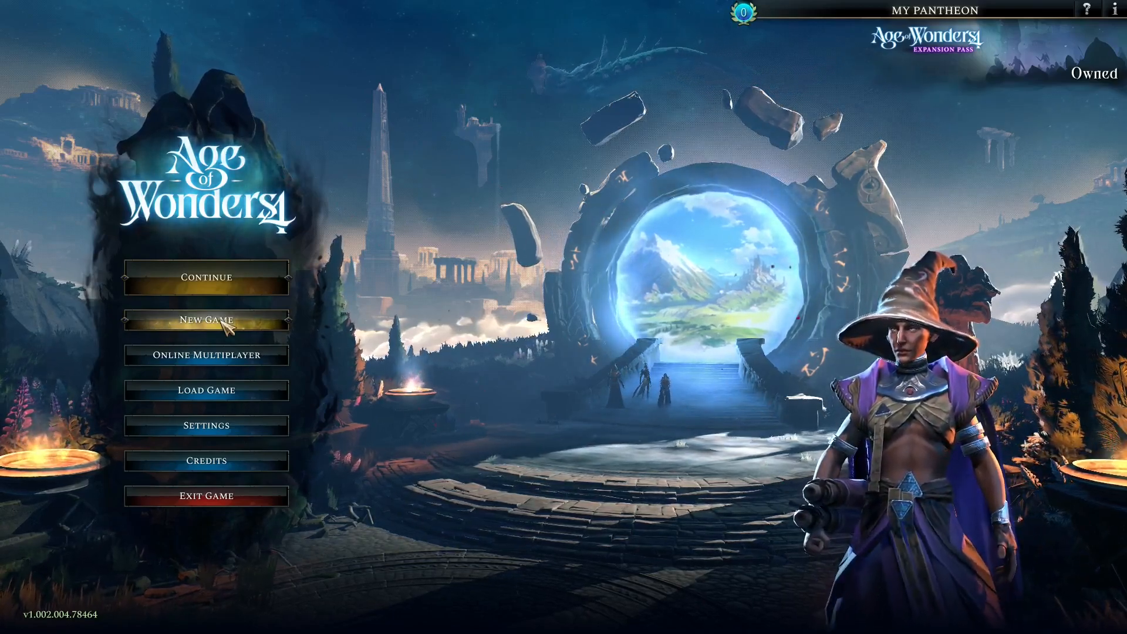
# Step: Start a new game with a Human, Feudal race and the society traits Ruthless Raiders and Adept Settlers
pyautogui.click(226, 325)
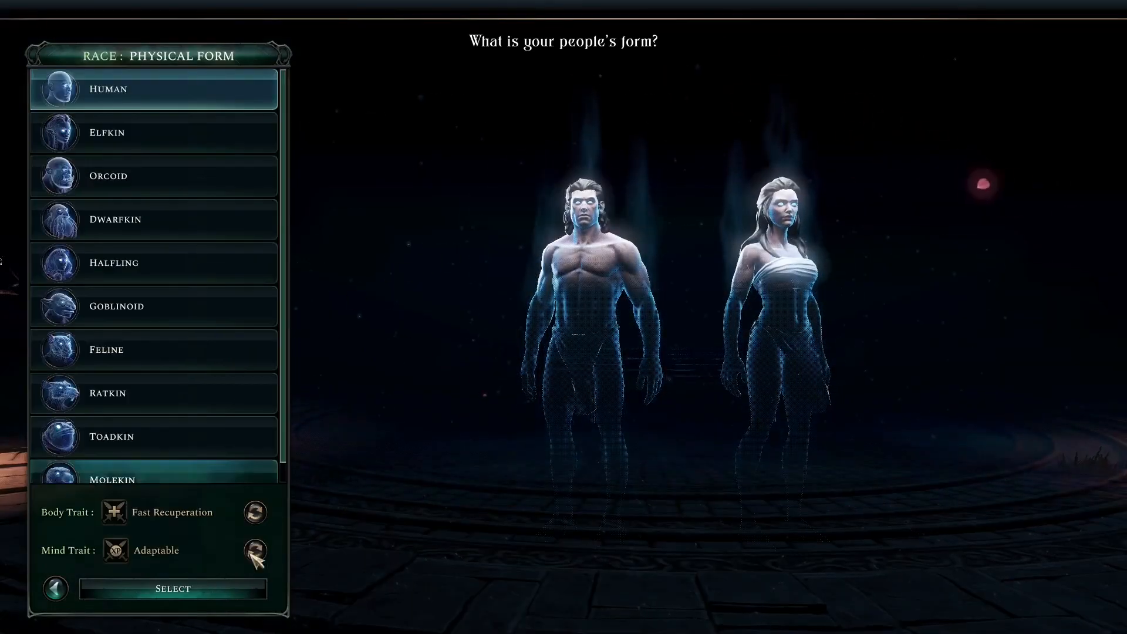
pyautogui.click(219, 598)
pyautogui.click(147, 347)
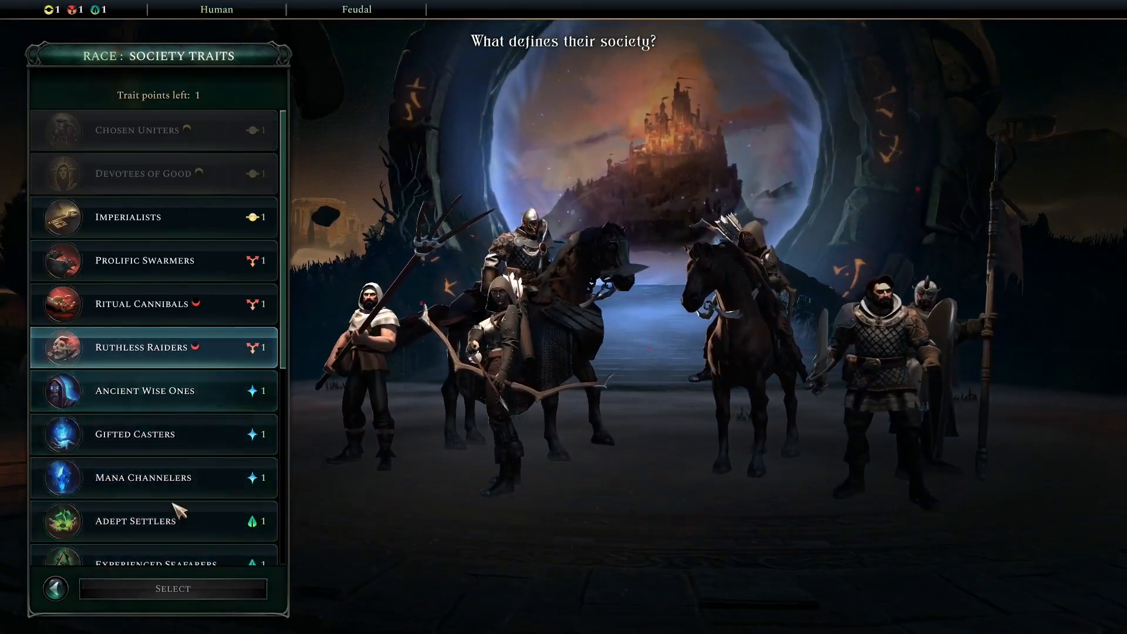
pyautogui.click(176, 526)
pyautogui.click(189, 589)
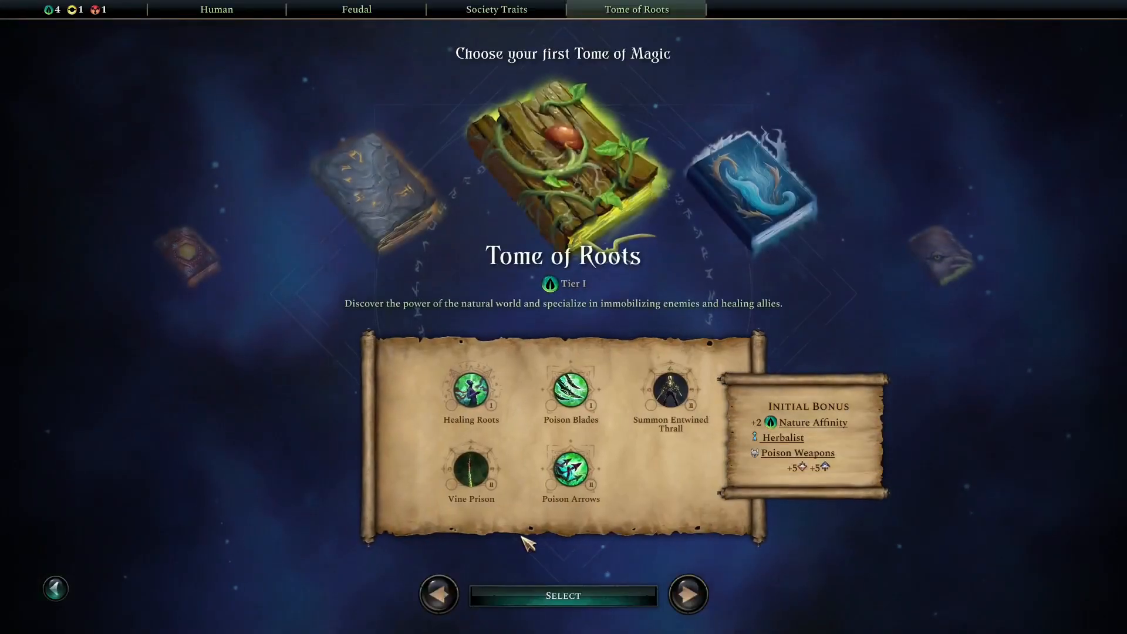
# Step: Choose Tome of Hunger as the first tome and Champion as the ruler's origin, accepting the ruler's default appearance
pyautogui.click(439, 596)
pyautogui.click(439, 596)
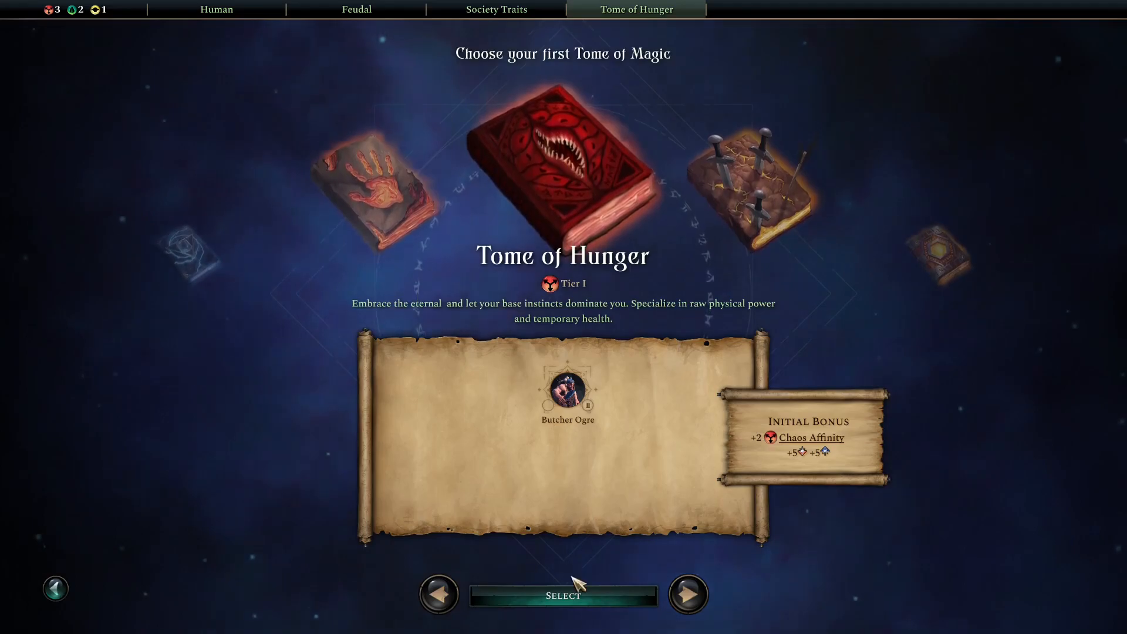
pyautogui.click(579, 597)
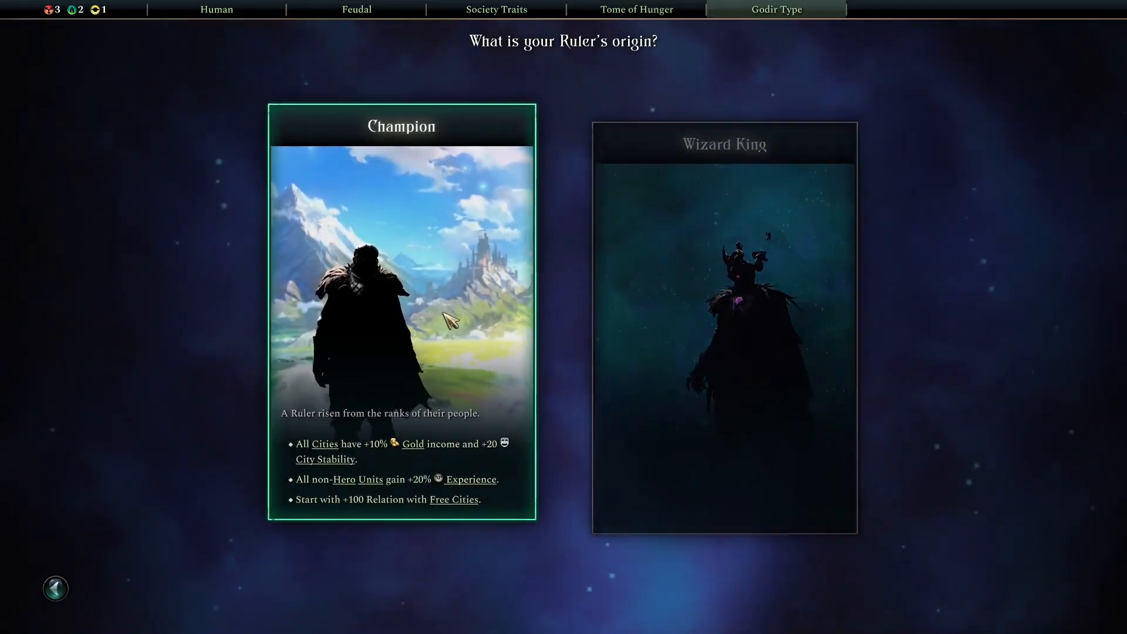
pyautogui.click(482, 391)
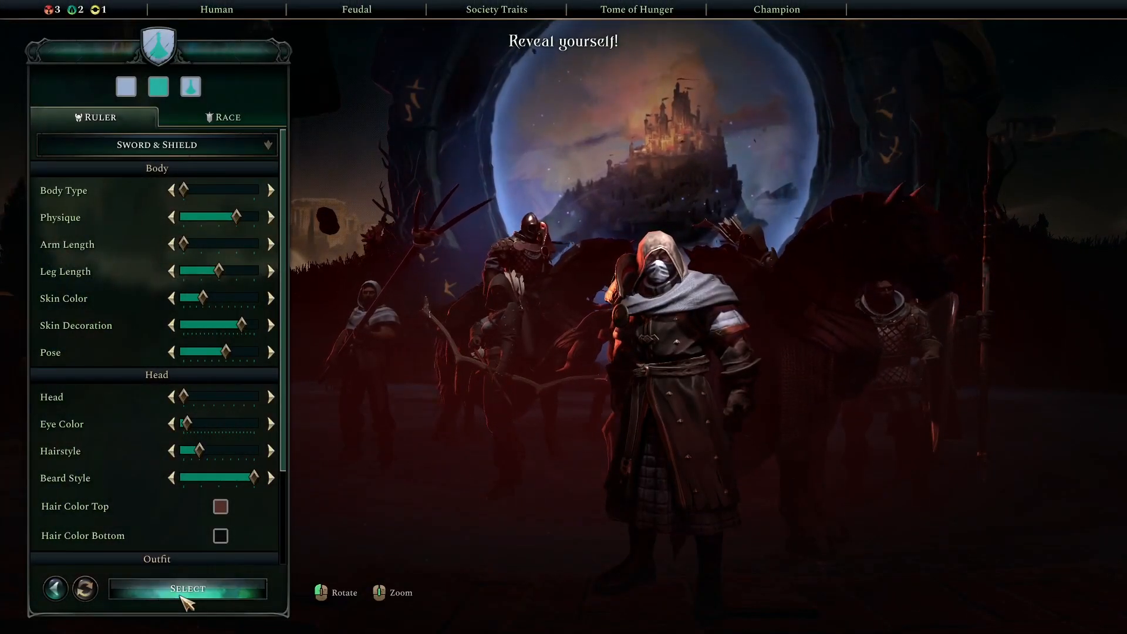
pyautogui.click(188, 590)
# Step: Begin the match, dismiss the ruler introduction and open the city of Emberton
pyautogui.click(897, 495)
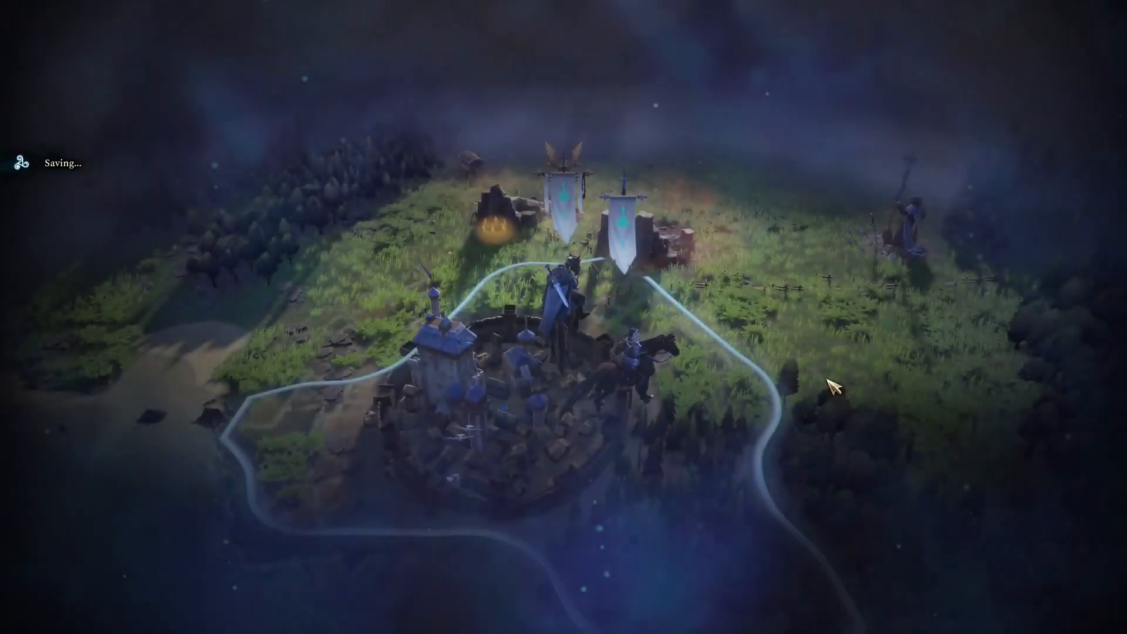
pyautogui.click(589, 599)
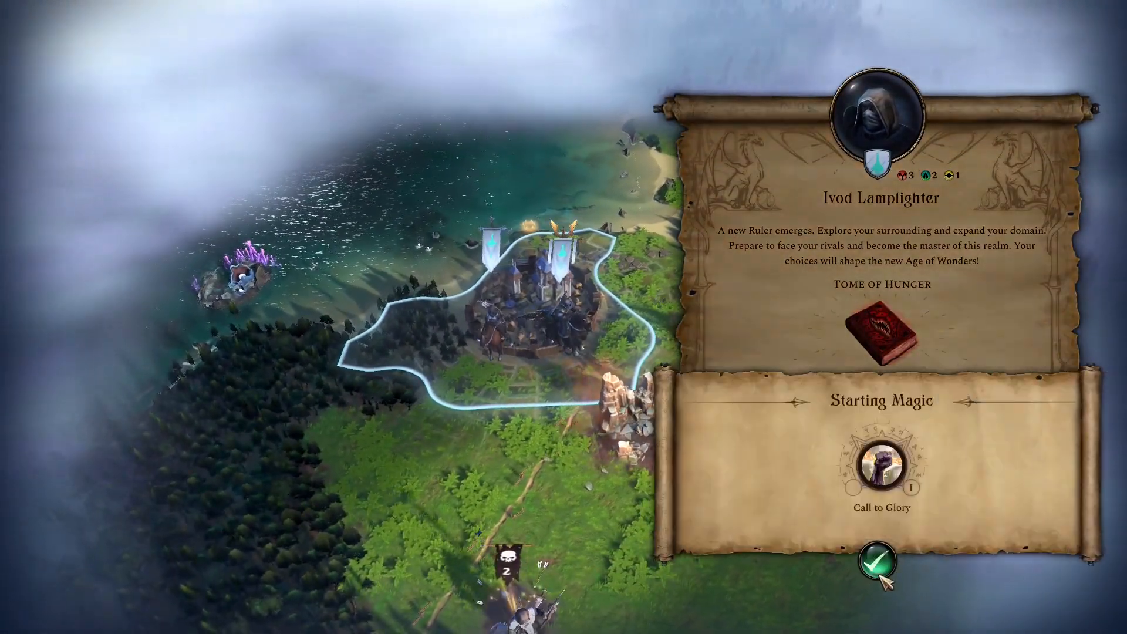
pyautogui.click(879, 573)
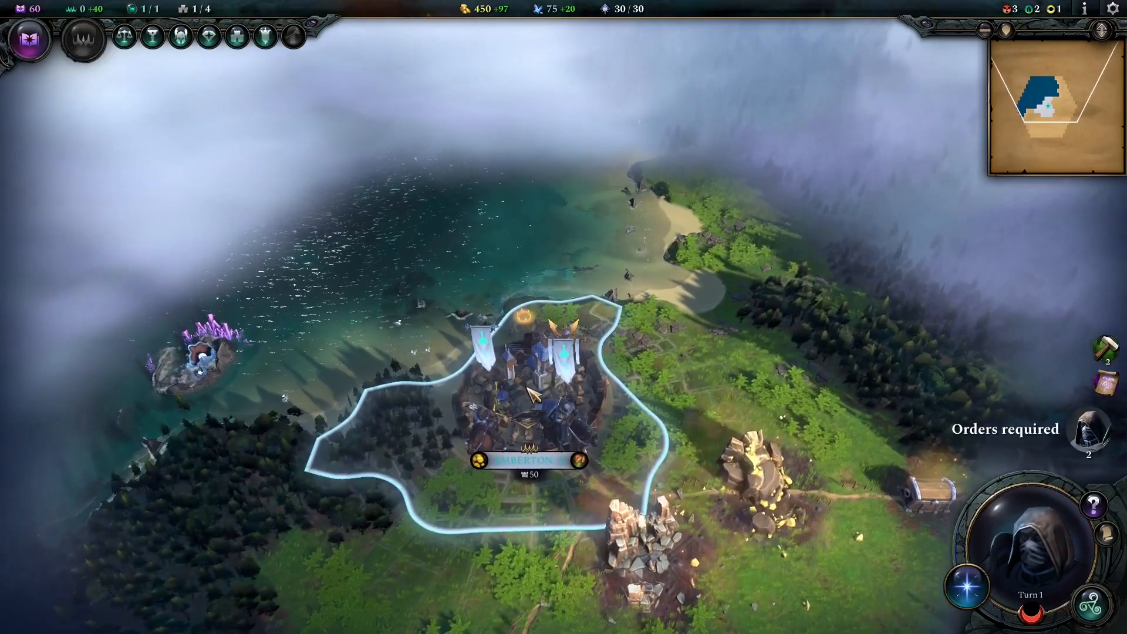
pyautogui.click(461, 460)
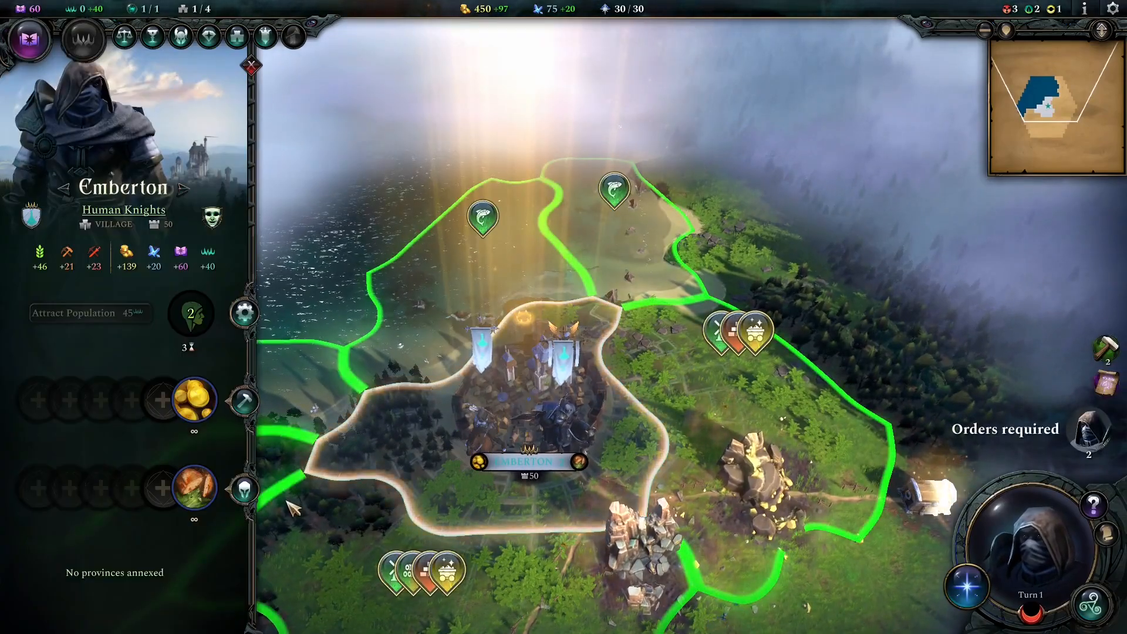
# Step: Check which units Emberton can recruit and toggle instant production with the PHILIPS cheat
pyautogui.click(245, 488)
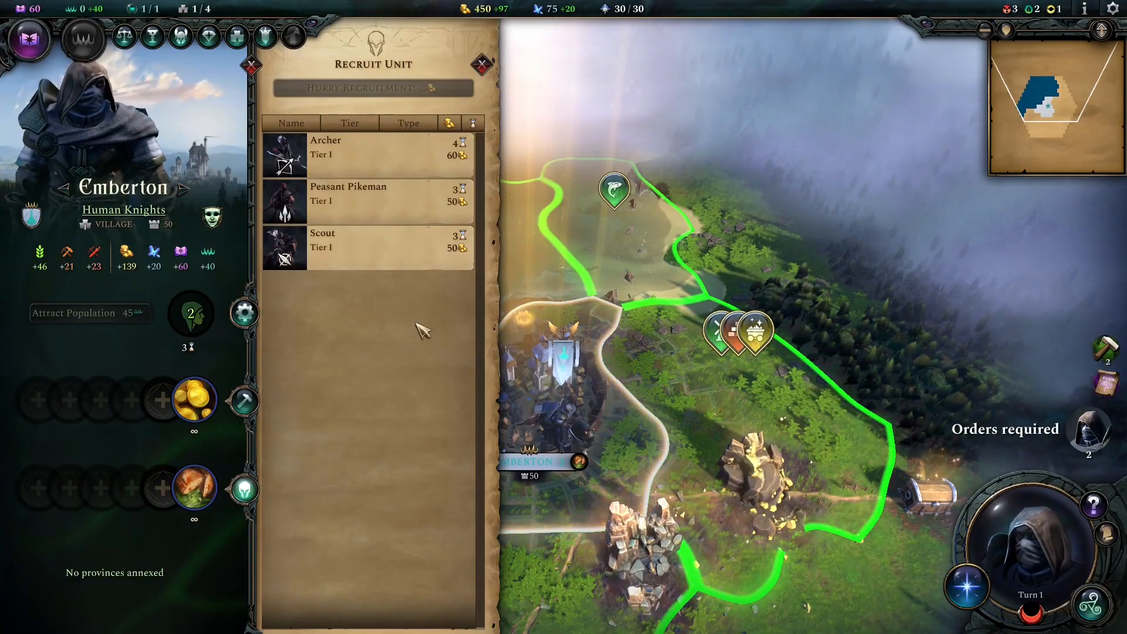
pyautogui.click(537, 453)
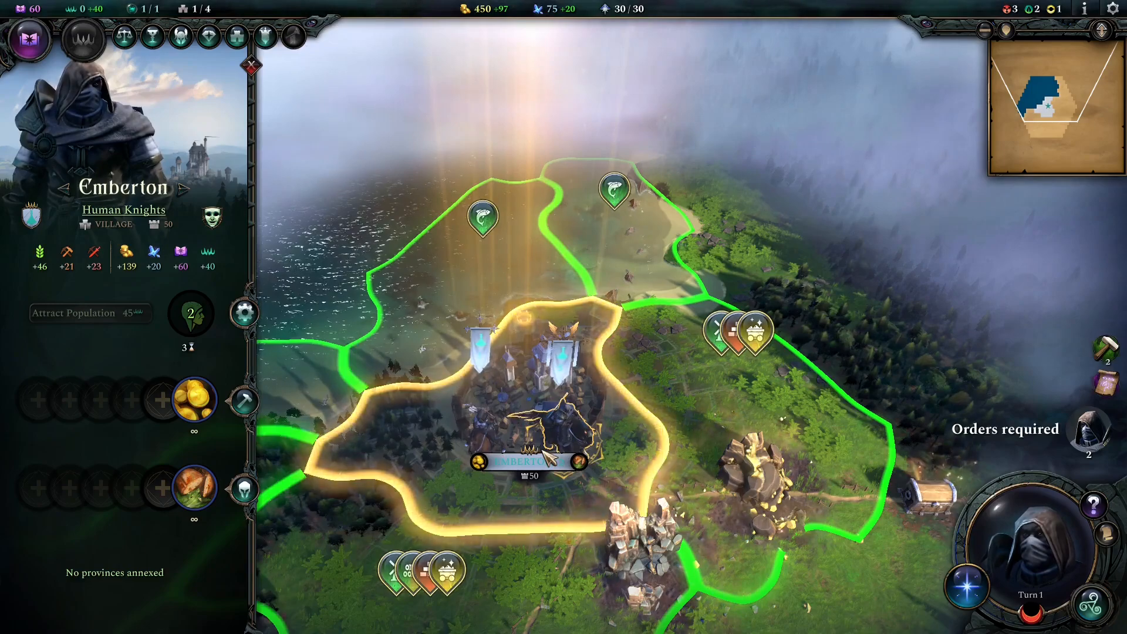
pyautogui.hotkey('ctrl', 'shift', 'c')
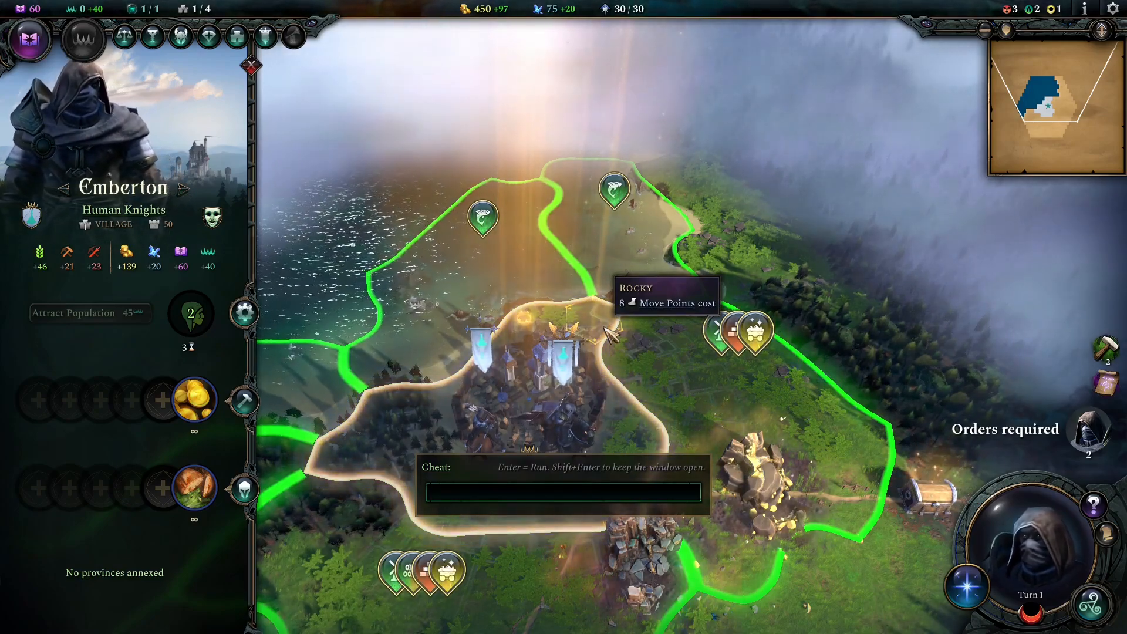
pyautogui.write('h')
pyautogui.press('BackSpace')
pyautogui.write('phi')
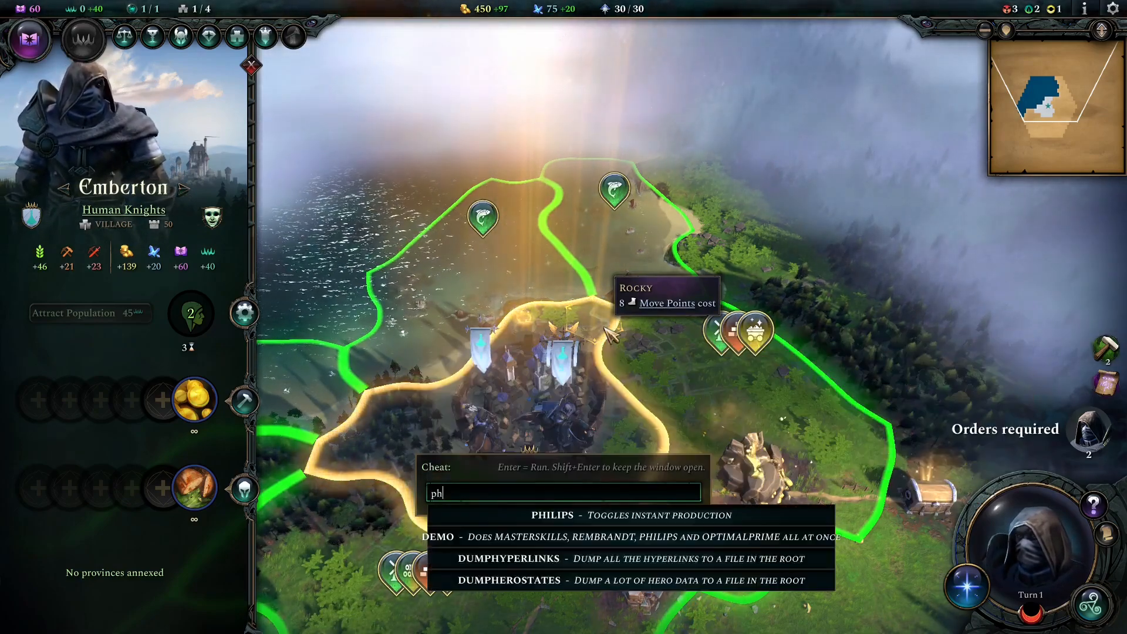
pyautogui.click(613, 516)
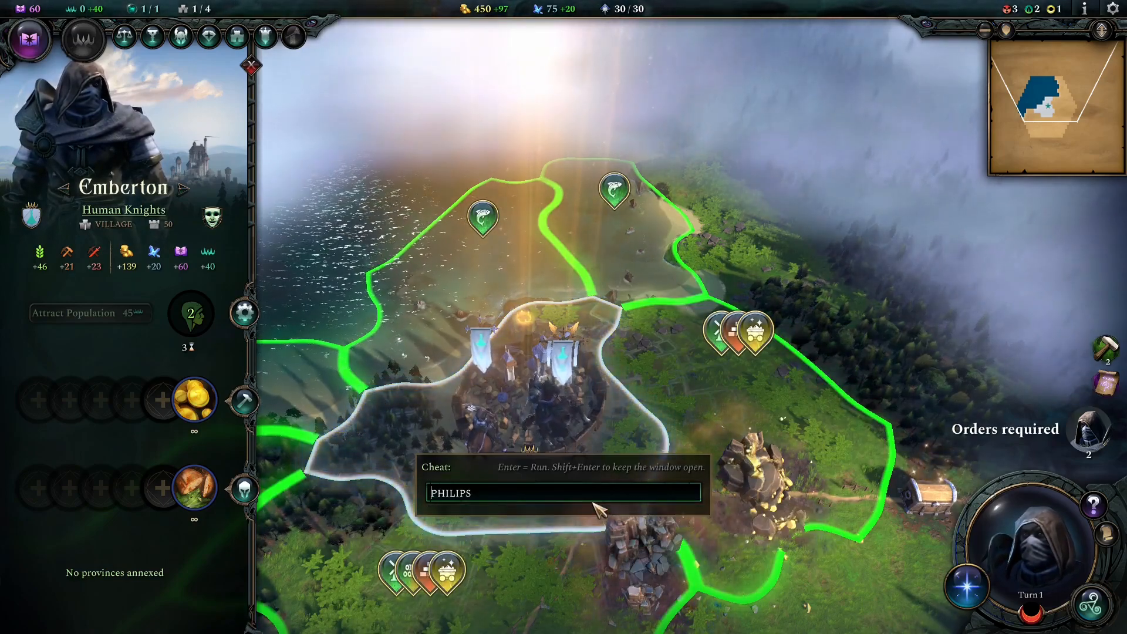
pyautogui.press('Return')
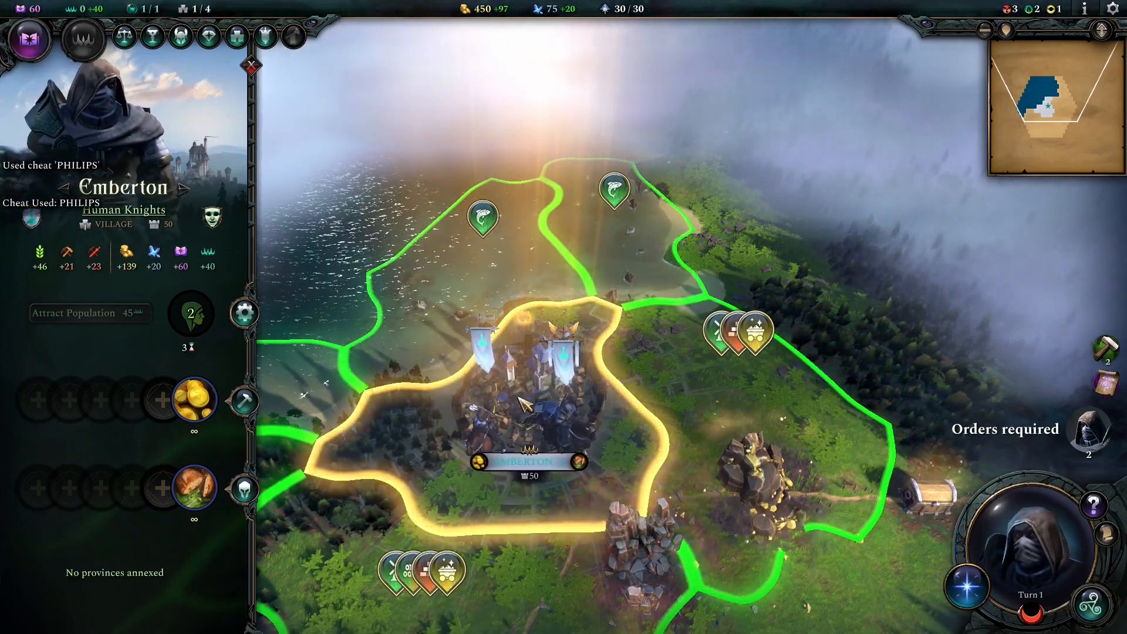
# Step: Search the cheats for "skill", dismiss the cheat window, shuffle the arcane research and choose the Butcher Ogre skill
pyautogui.hotkey('ctrl', 'shift', 'c')
pyautogui.write('skill')
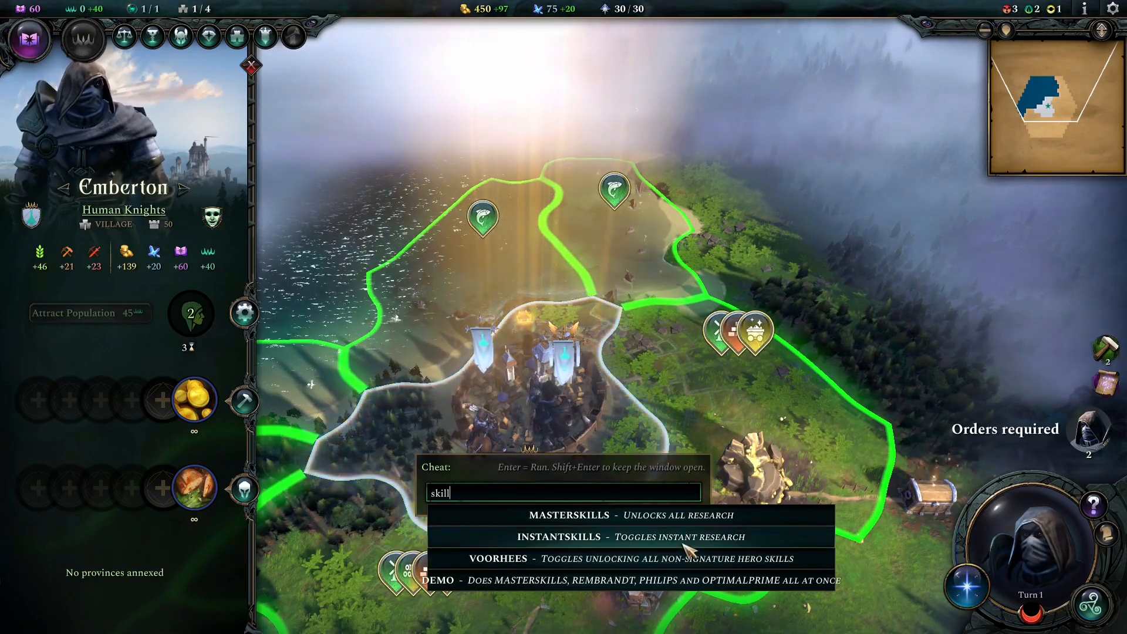
pyautogui.click(1103, 388)
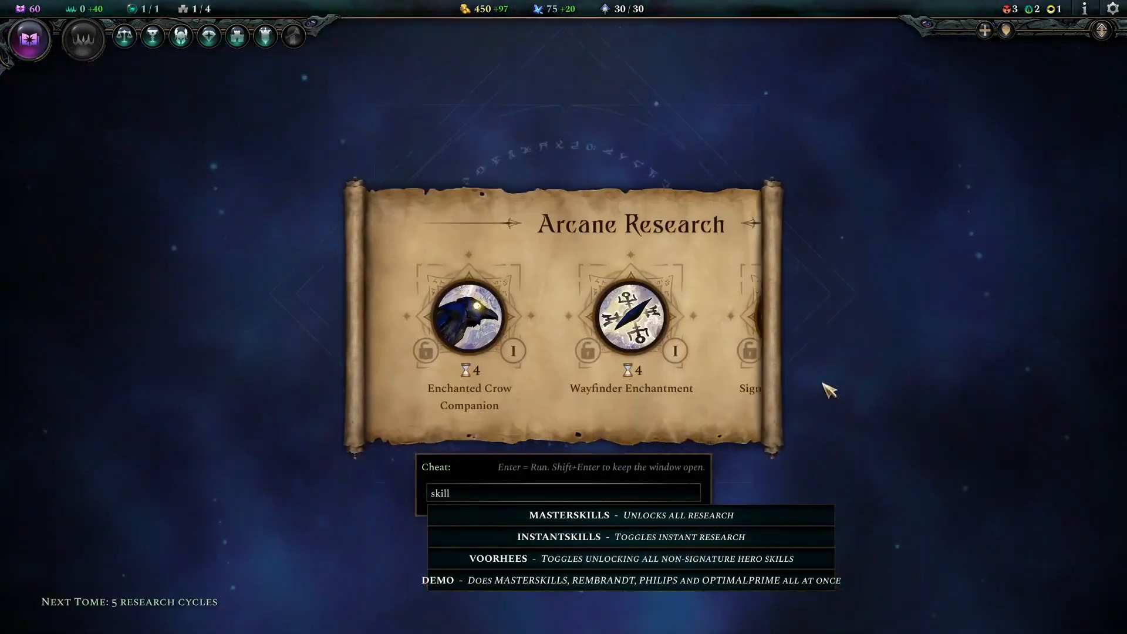
pyautogui.press('Escape')
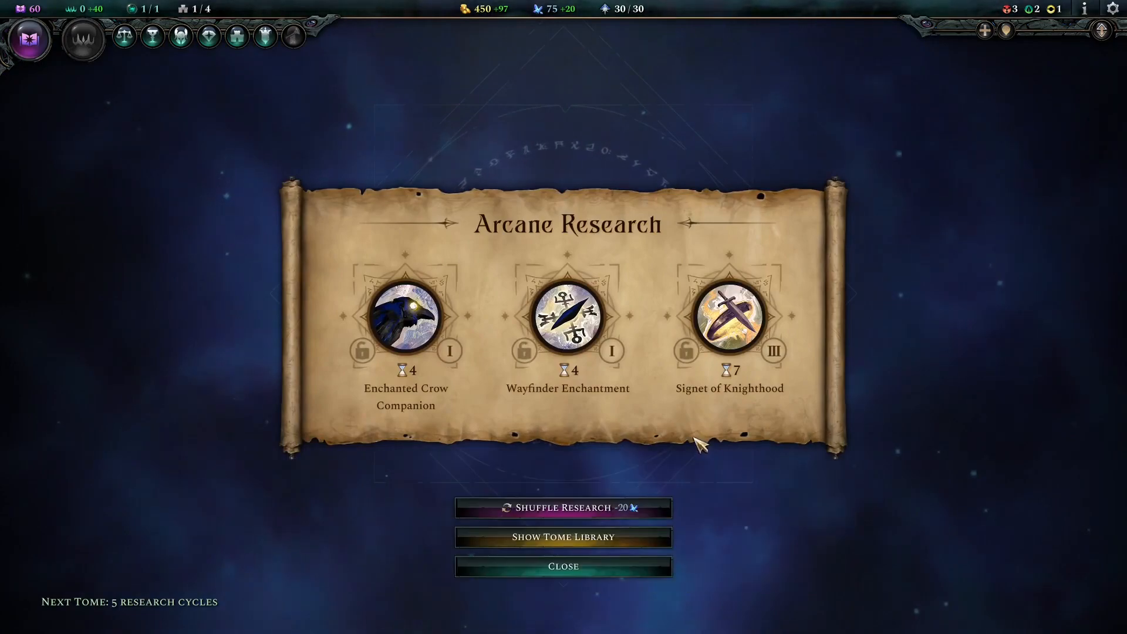
pyautogui.click(593, 507)
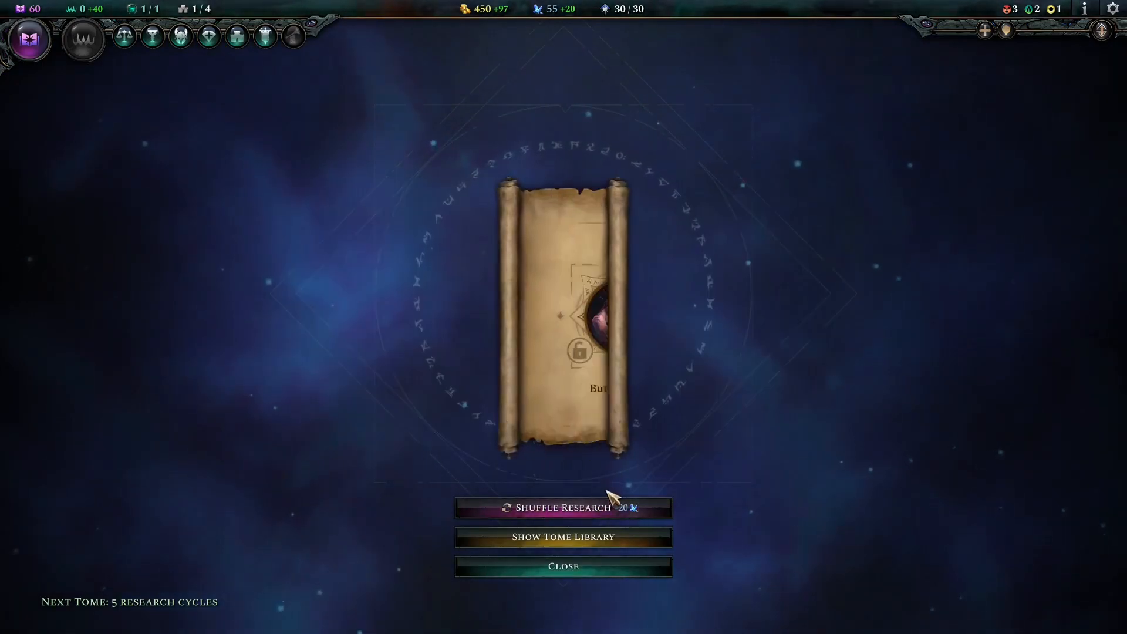
pyautogui.click(413, 328)
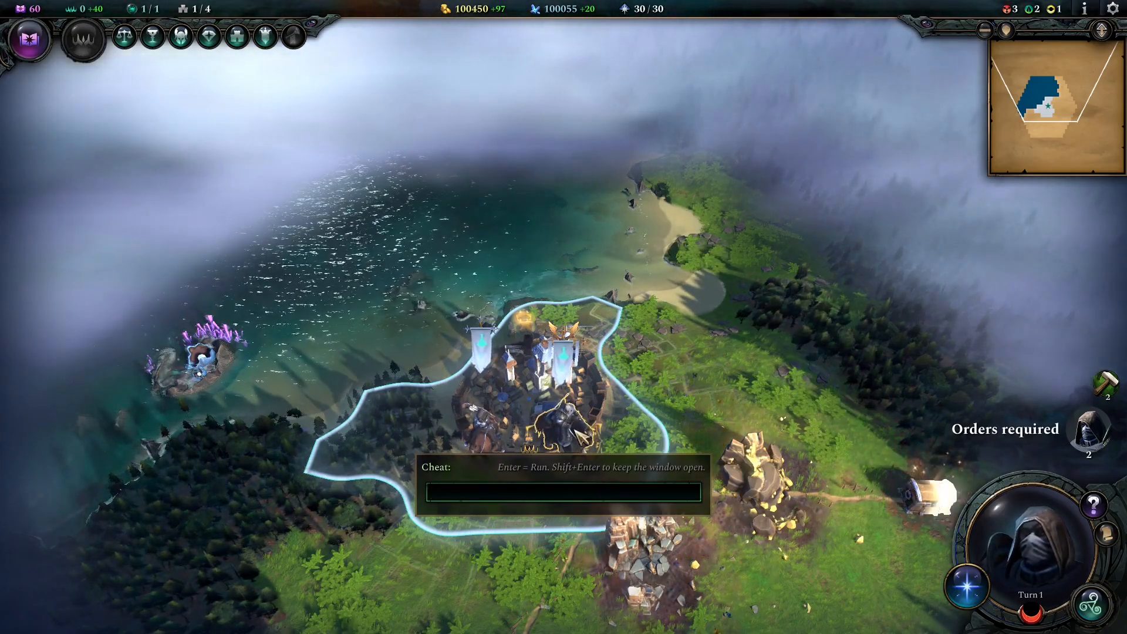
# Step: Select the ruler's army in Emberton, search the cheats for "level" and run HAUER repeatedly to level up the stack
pyautogui.moveTo(576, 430)
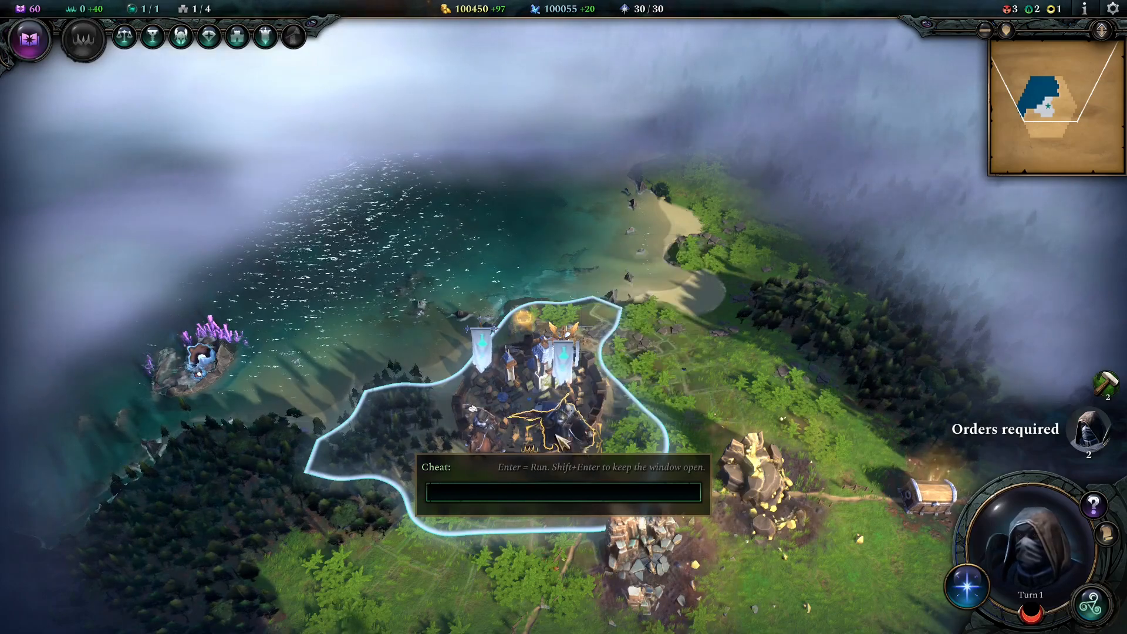
pyautogui.click(568, 438)
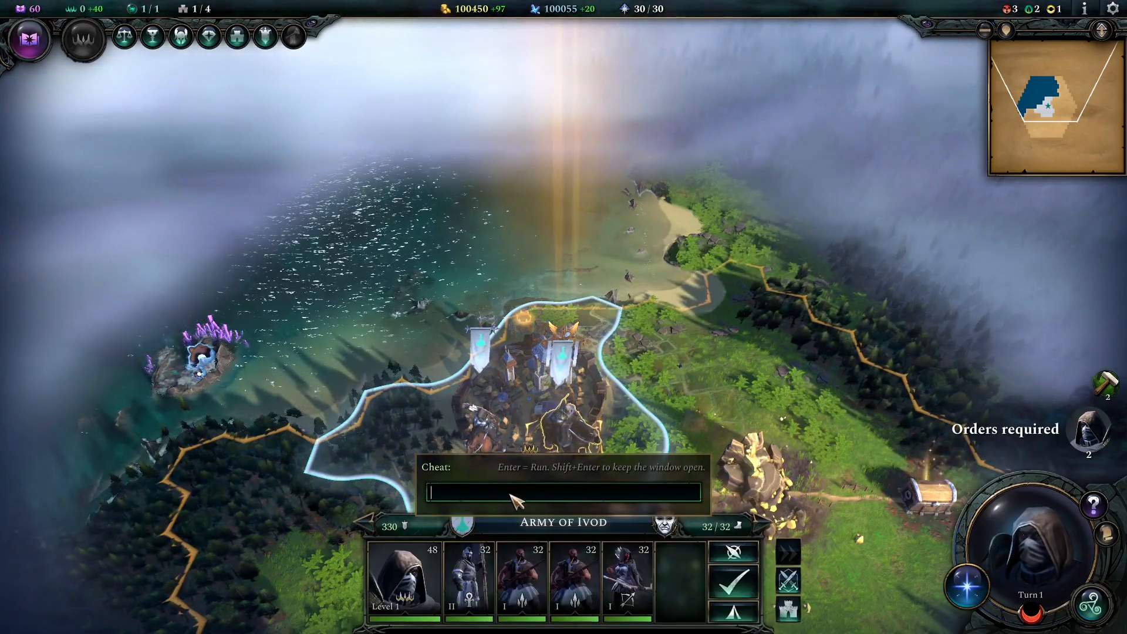
pyautogui.write('levl')
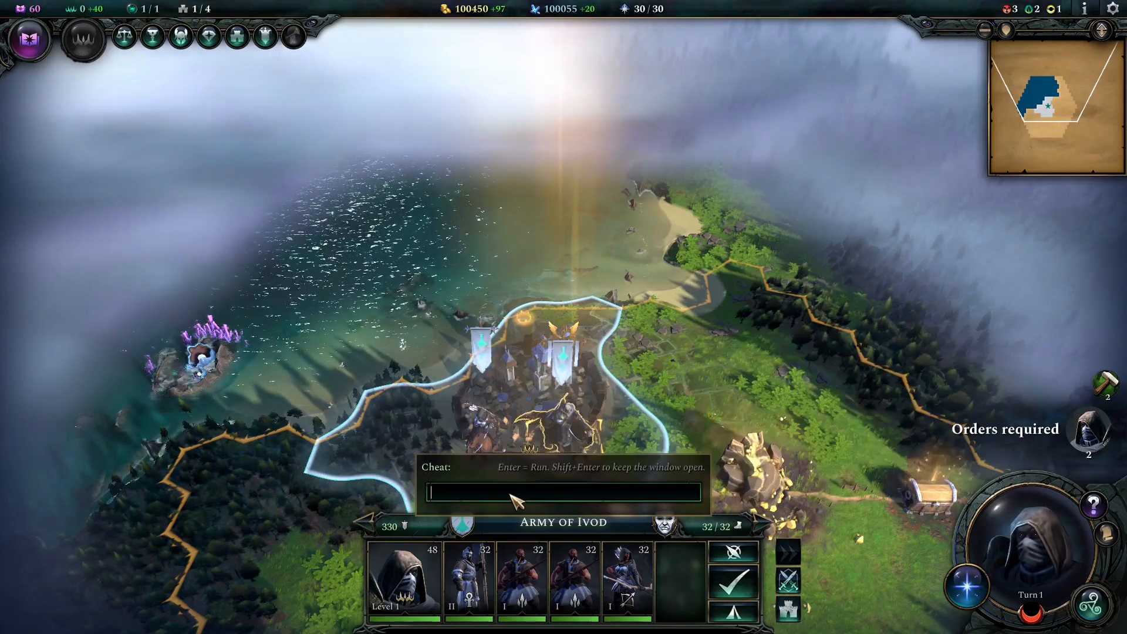
pyautogui.press('BackSpace')
pyautogui.write('evel')
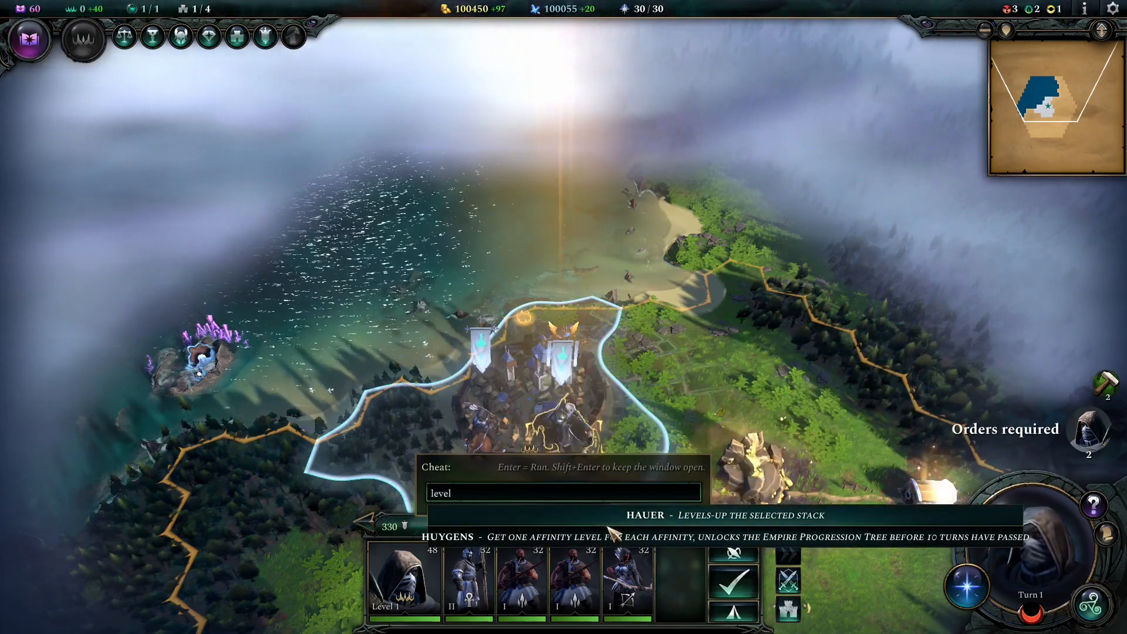
pyautogui.click(534, 515)
pyautogui.hotkey('shift', 'Return')
pyautogui.hotkey('shift', 'Return')
pyautogui.hotkey('shift', 'Return')
pyautogui.hotkey('shift', 'Return')
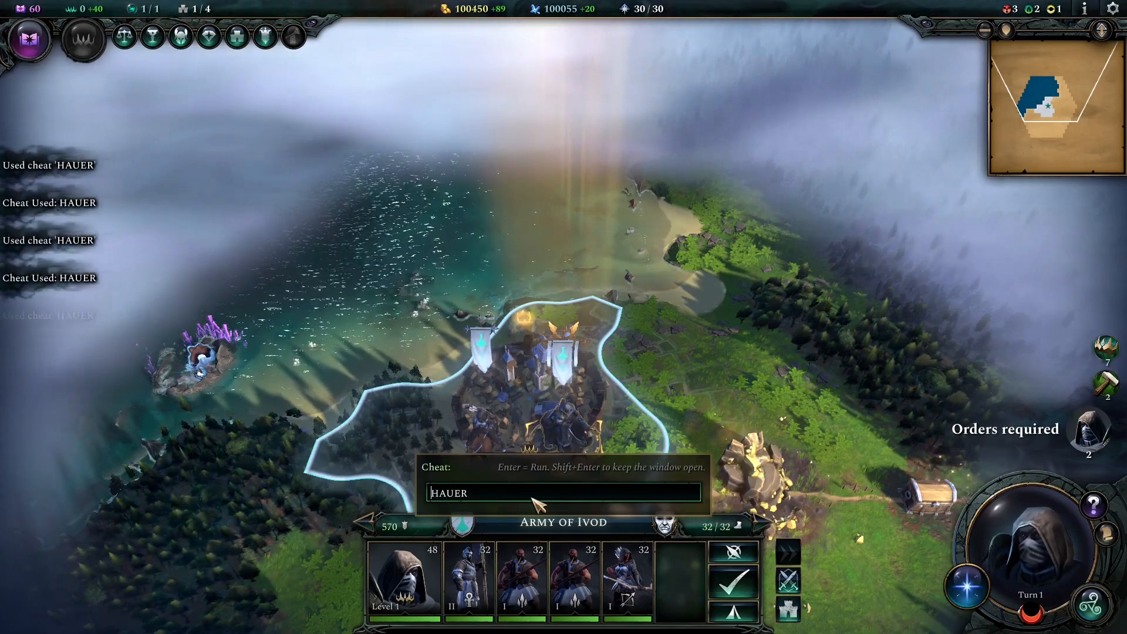
pyautogui.hotkey('shift', 'Return')
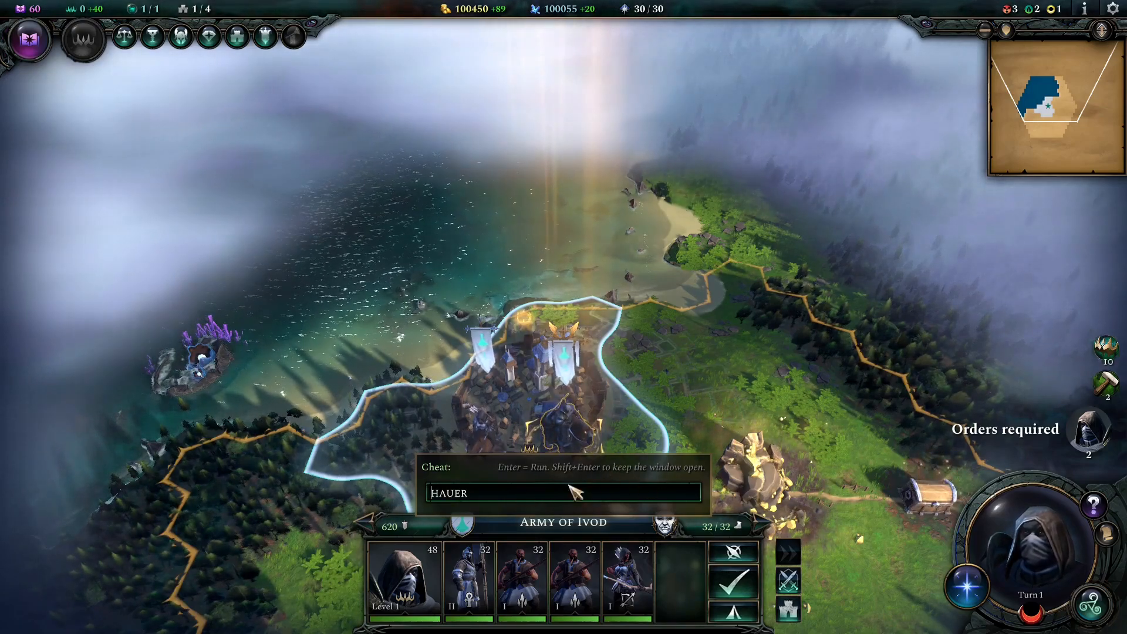
pyautogui.click(634, 428)
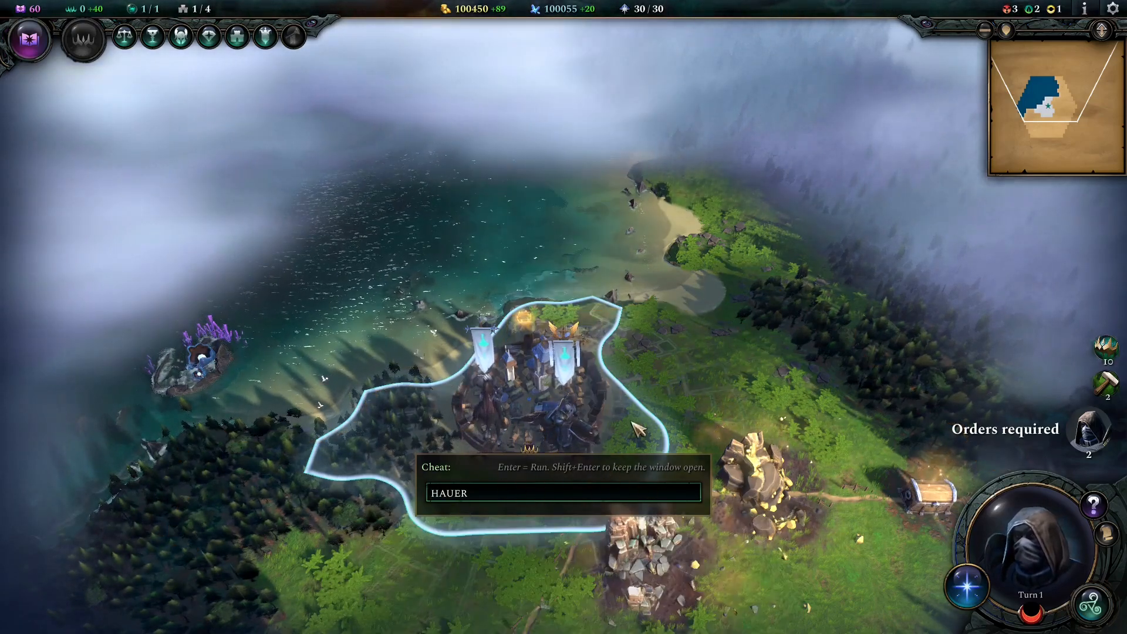
pyautogui.press('Escape')
# Step: Examine the details of the ruler and a Defender in the ruler's army
pyautogui.click(574, 432)
pyautogui.moveTo(410, 563)
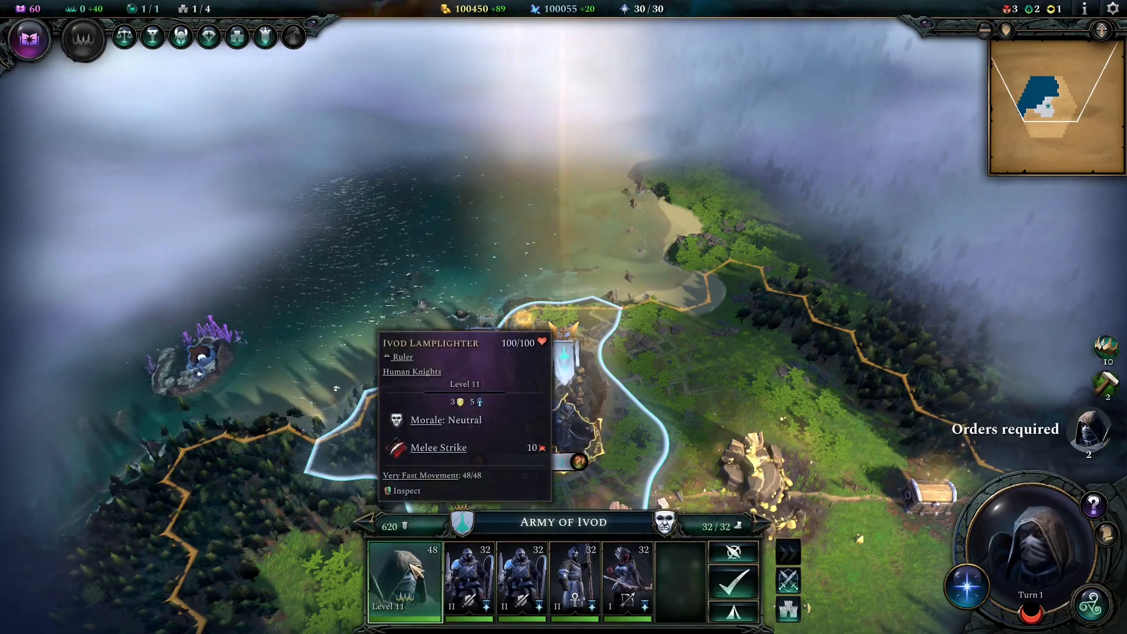
pyautogui.moveTo(546, 614)
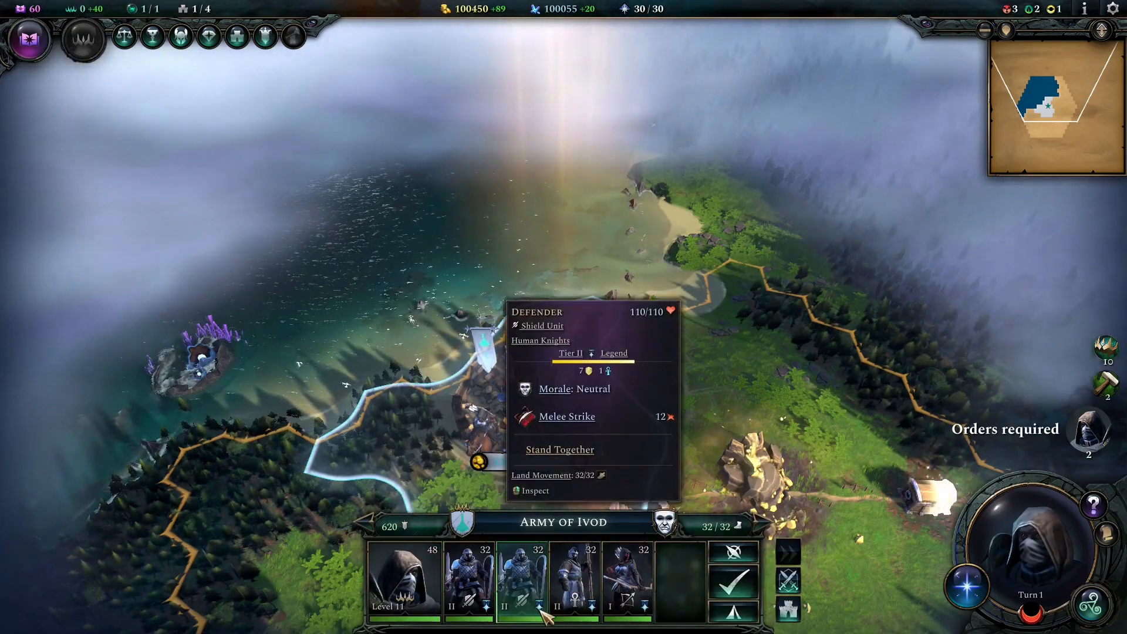
pyautogui.click(763, 341)
# Step: Open Emberton's unit recruitment list and examine the details of the Butcher Ogre unit
pyautogui.press('s')
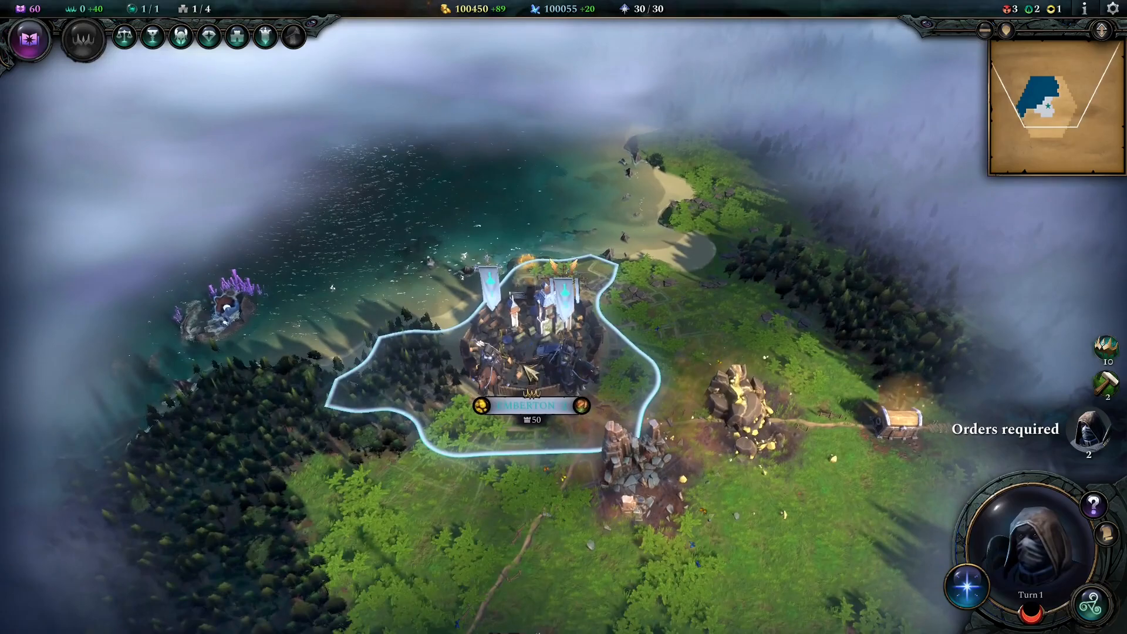
pyautogui.click(524, 366)
pyautogui.click(244, 490)
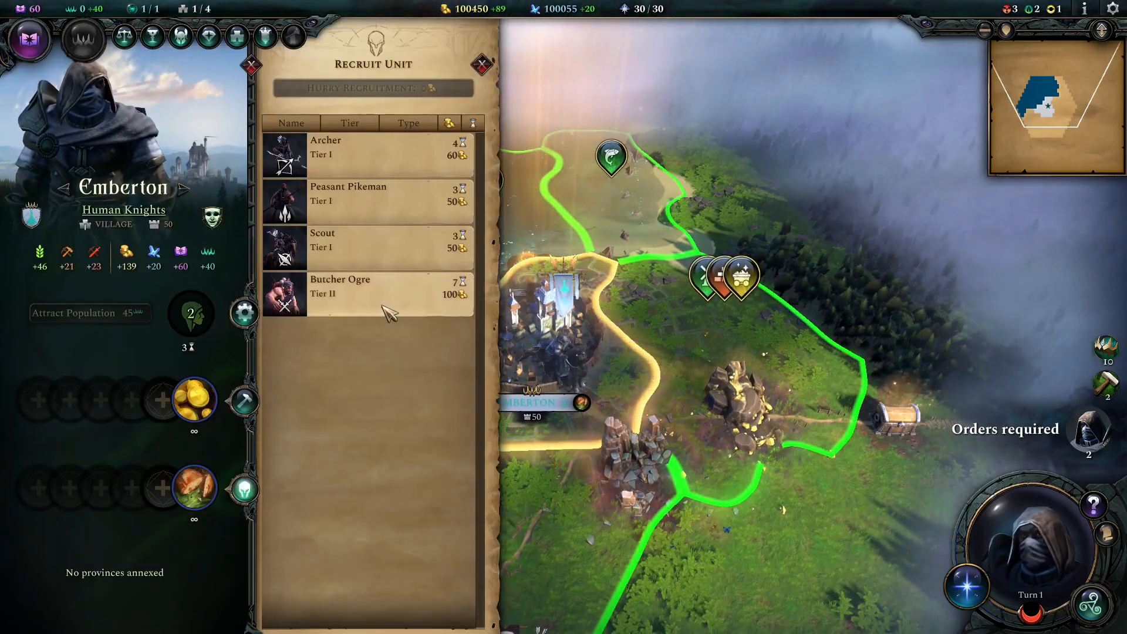
pyautogui.moveTo(383, 308)
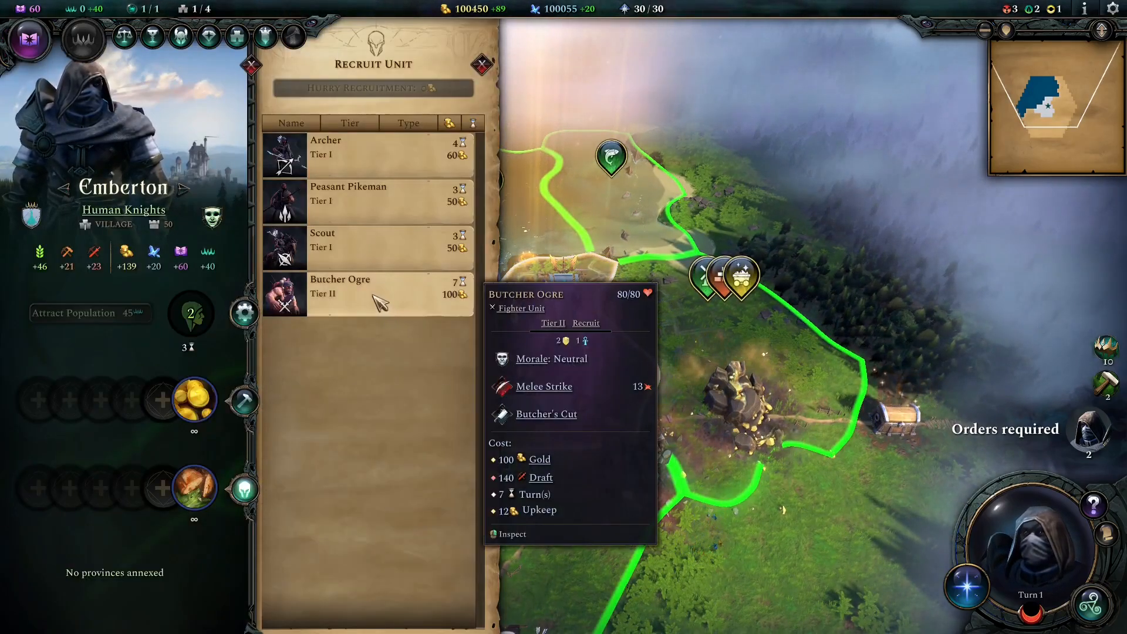
# Step: Recruit four Butcher Ogres in Emberton and leave the recruitment screen
pyautogui.click(380, 304)
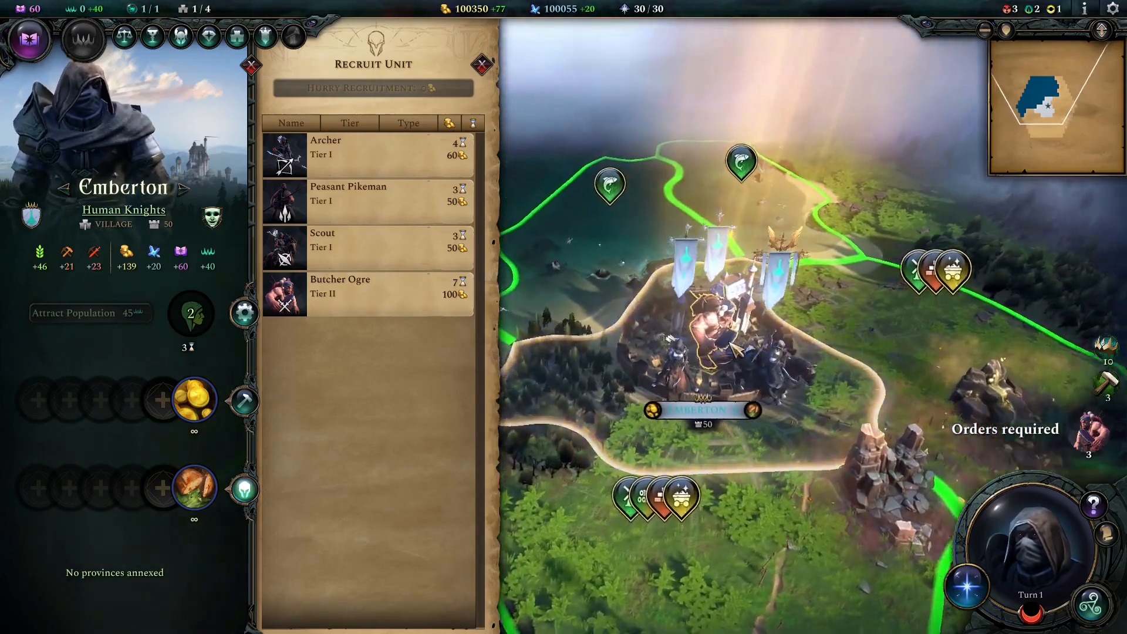
pyautogui.scroll(3, 737, 351)
pyautogui.click(340, 302)
pyautogui.click(340, 302)
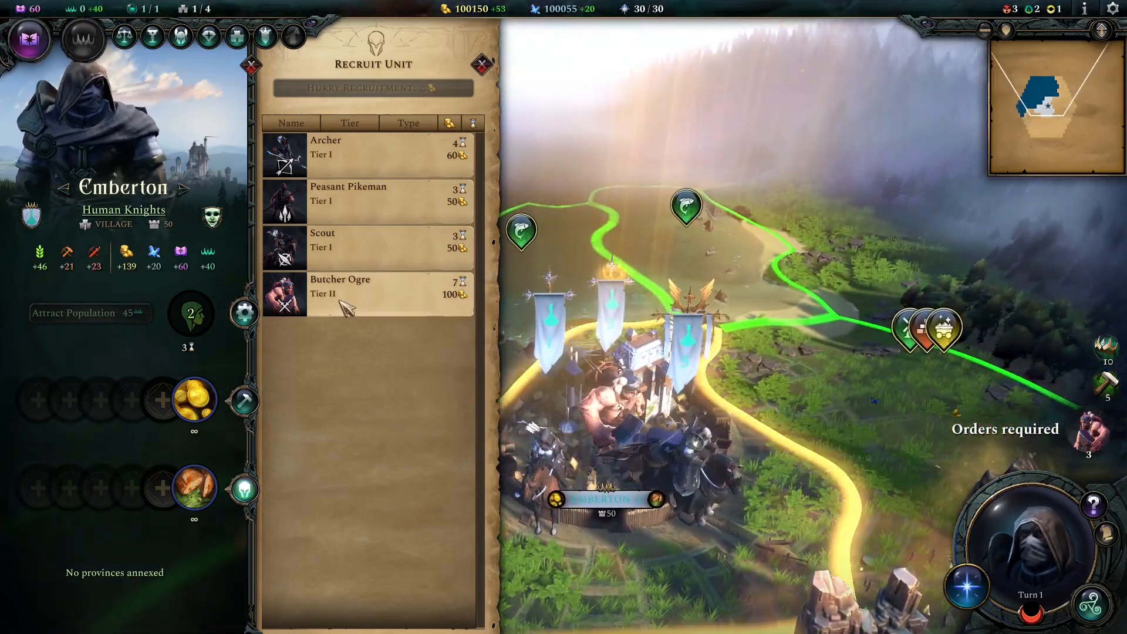
pyautogui.click(341, 301)
pyautogui.press('Escape')
pyautogui.press('Escape')
# Step: Attack the nearby Marauder Guard with the Army of Ivod and fight the battle in manual combat
pyautogui.scroll(-3, 901, 337)
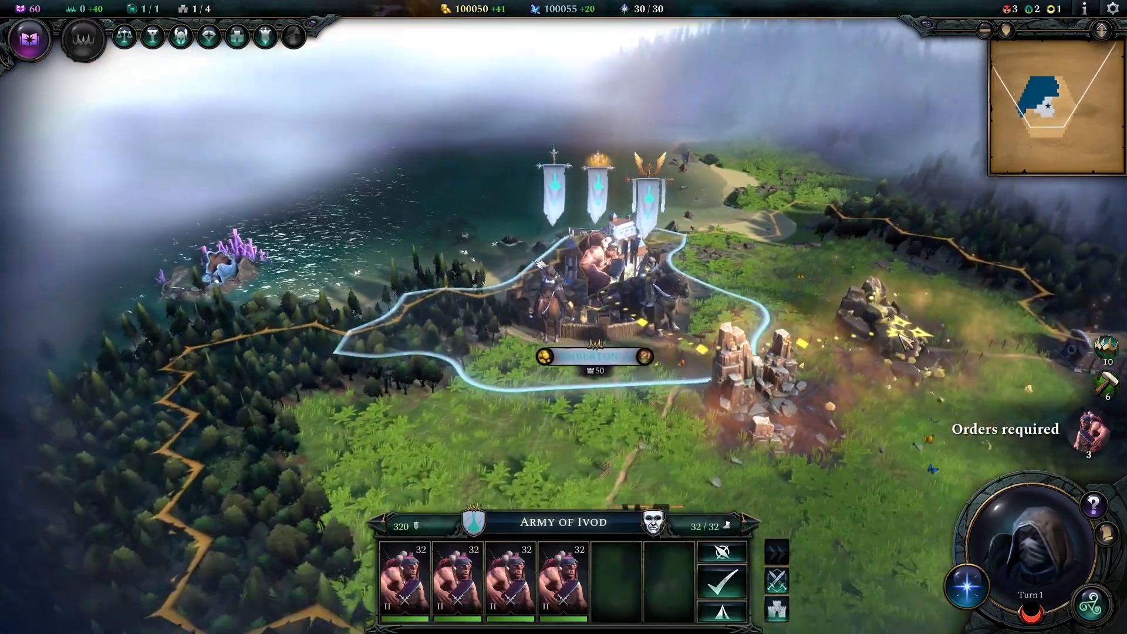
pyautogui.scroll(-4, 907, 341)
pyautogui.rightClick(605, 367)
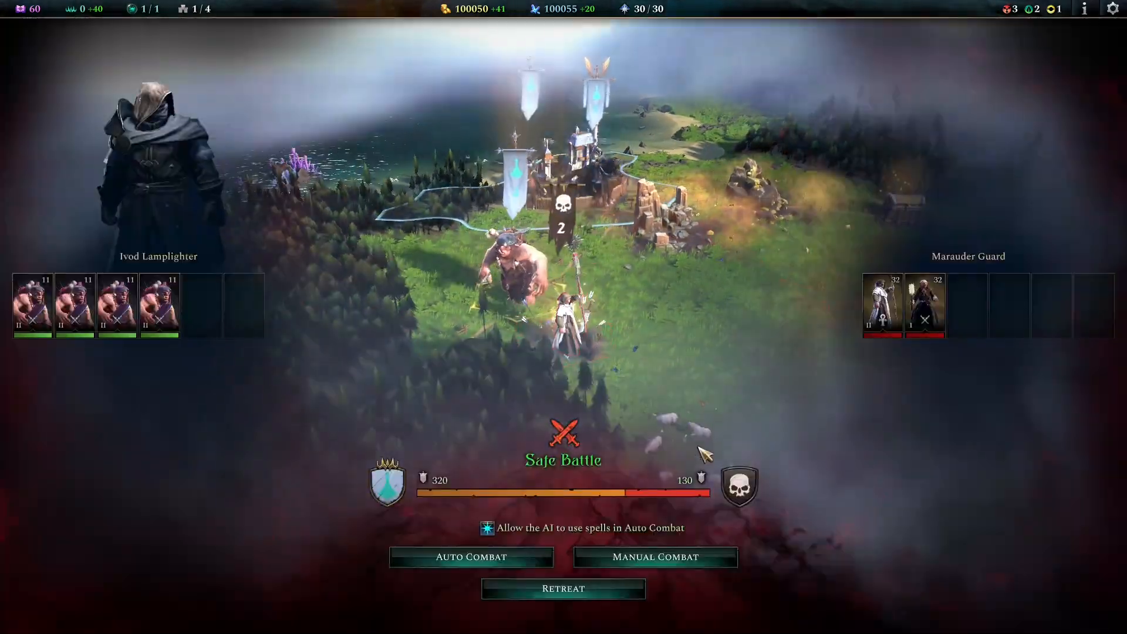
pyautogui.click(649, 562)
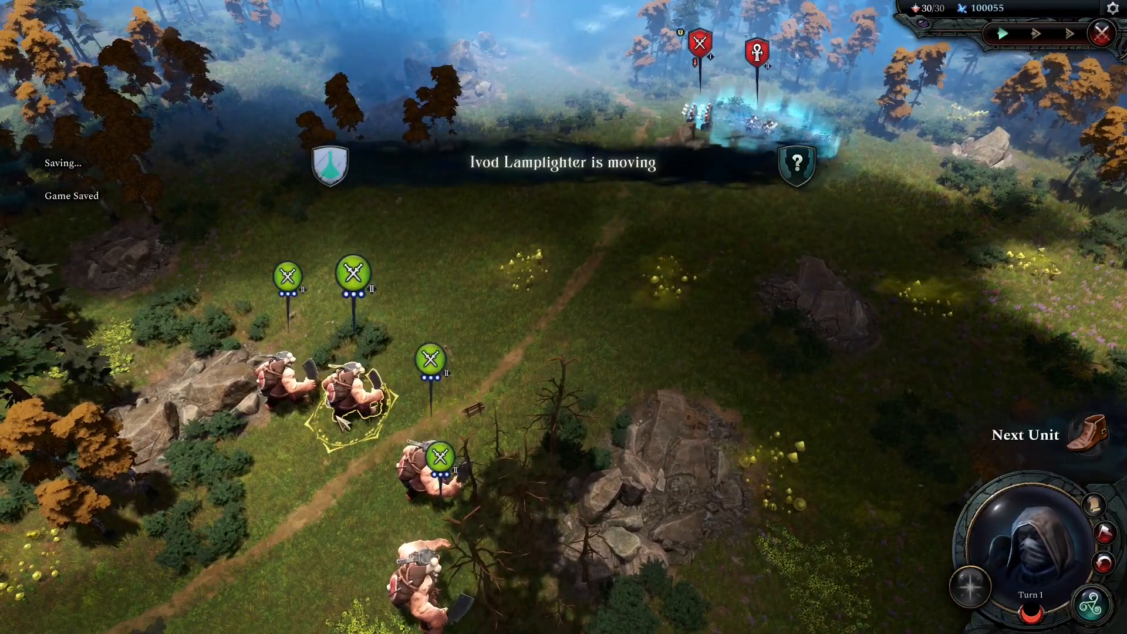
# Step: Advance two Butcher Ogres side by side along the battlefield path toward the enemy units
pyautogui.click(587, 226)
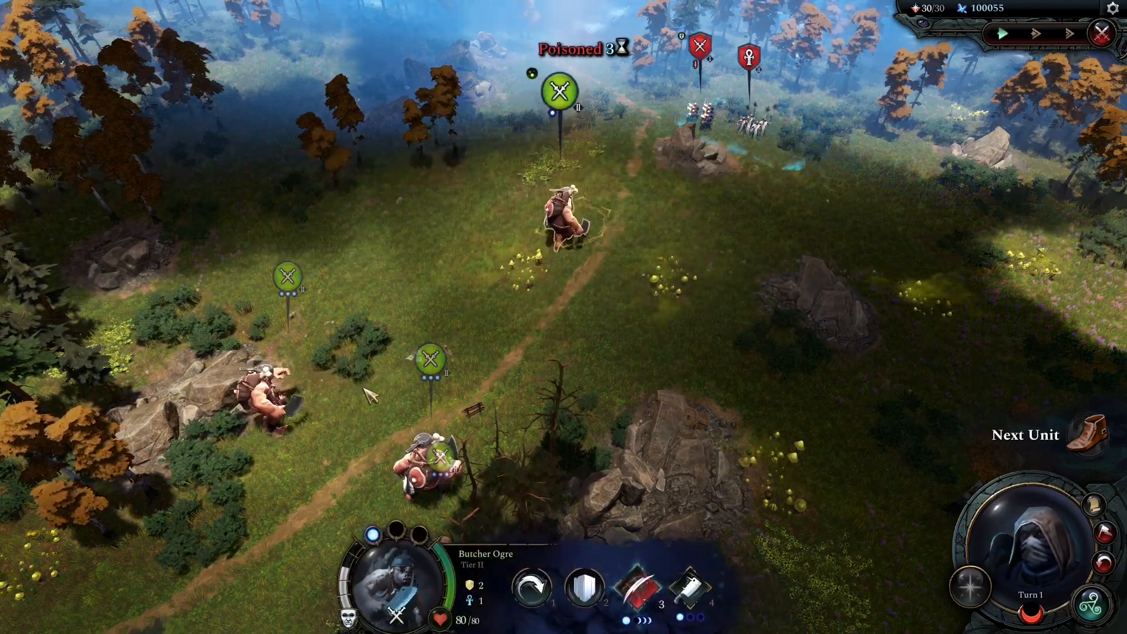
pyautogui.click(524, 254)
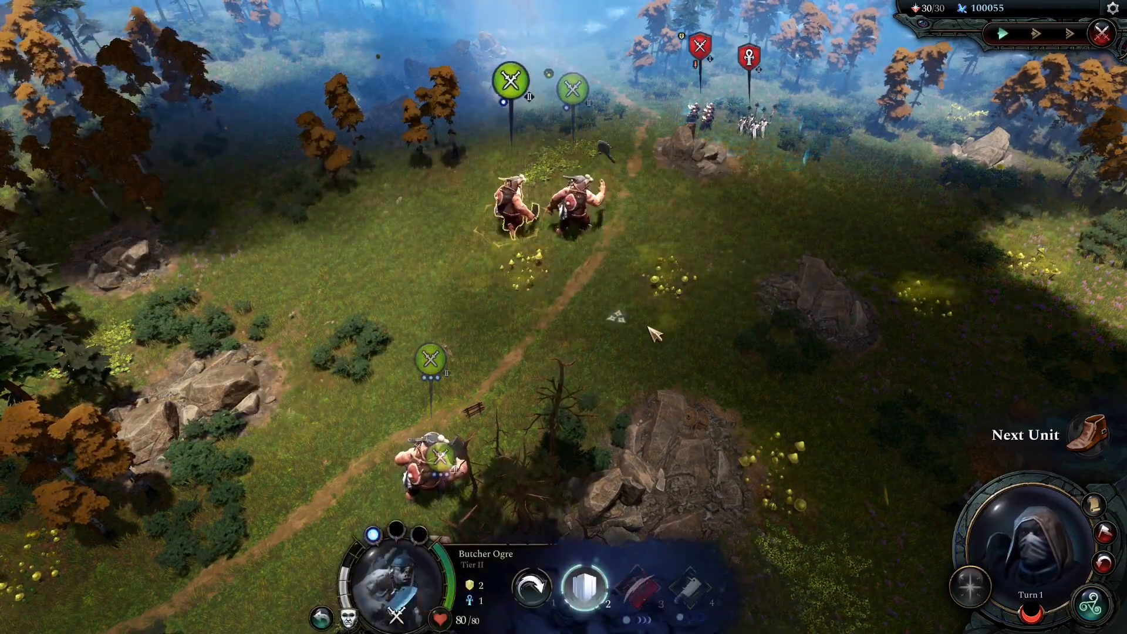
pyautogui.press('Escape')
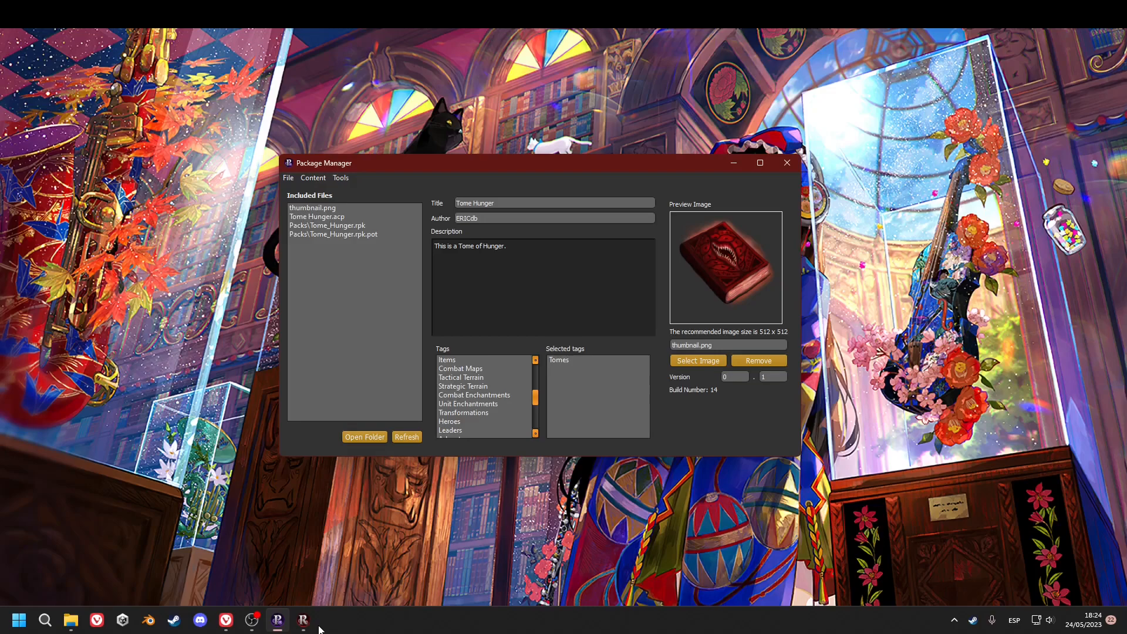
# Step: Dismiss the graphics driver crash message and return to the Package Manager
pyautogui.moveTo(303, 621)
pyautogui.moveTo(348, 575)
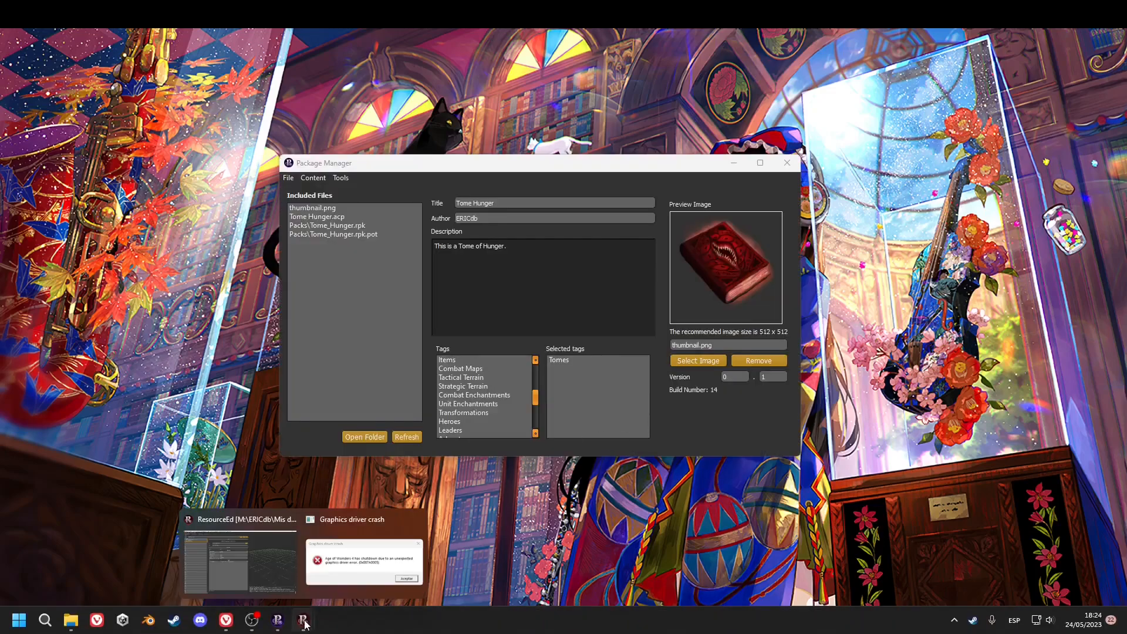
pyautogui.click(366, 562)
pyautogui.click(647, 365)
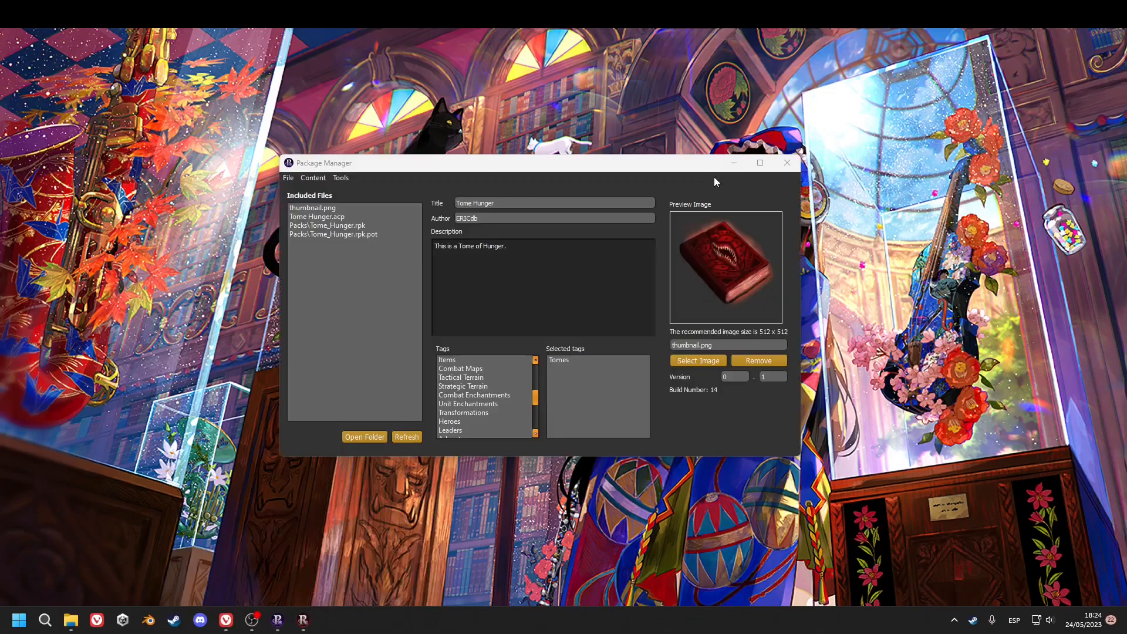
pyautogui.click(733, 163)
pyautogui.click(649, 365)
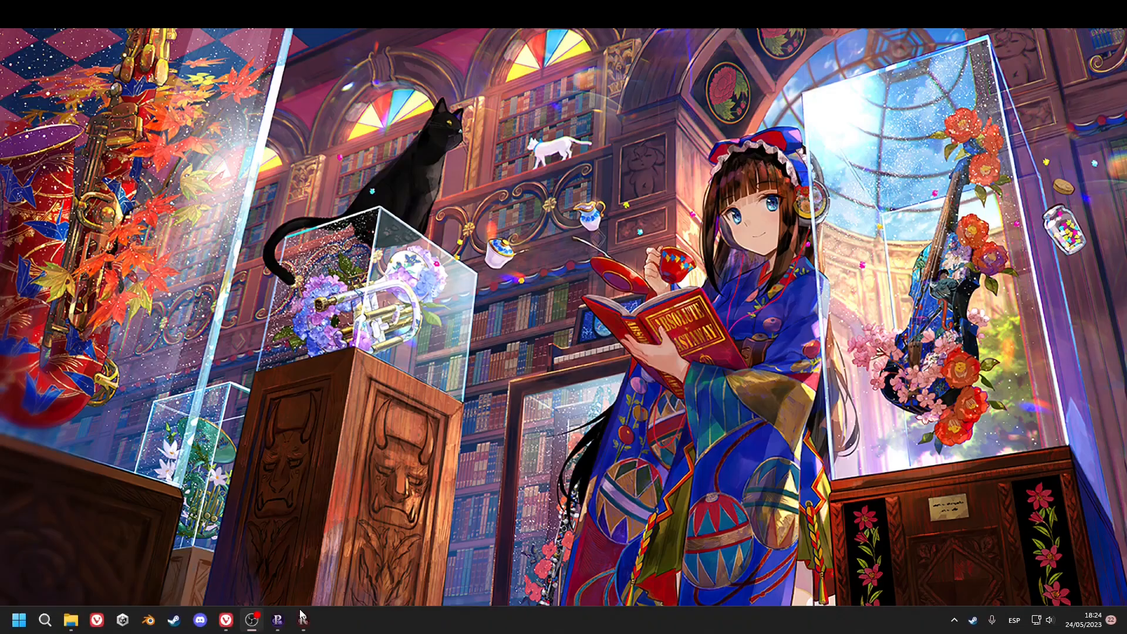
pyautogui.click(90, 271)
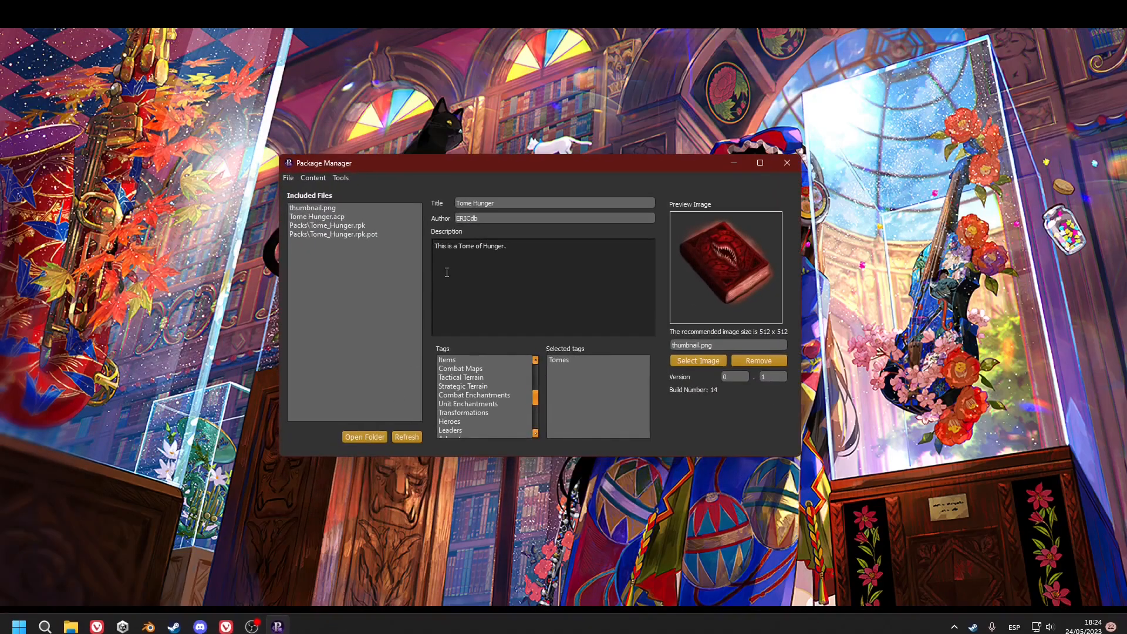
# Step: Launch the Resource Editor for the Tome Hunger mod
pyautogui.click(340, 179)
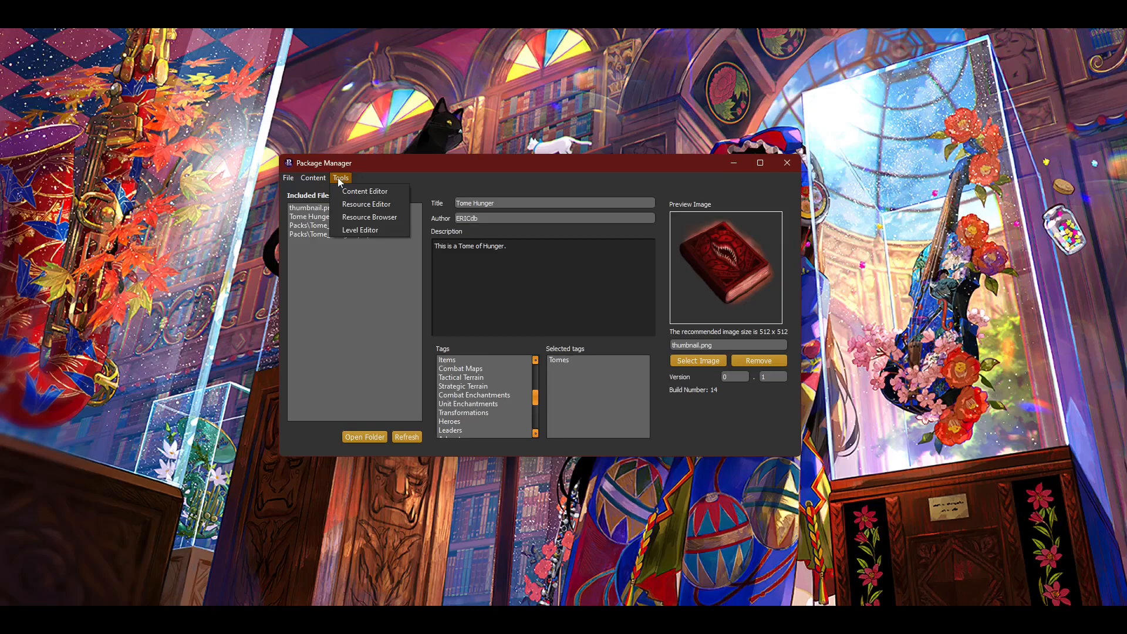
pyautogui.moveTo(314, 179)
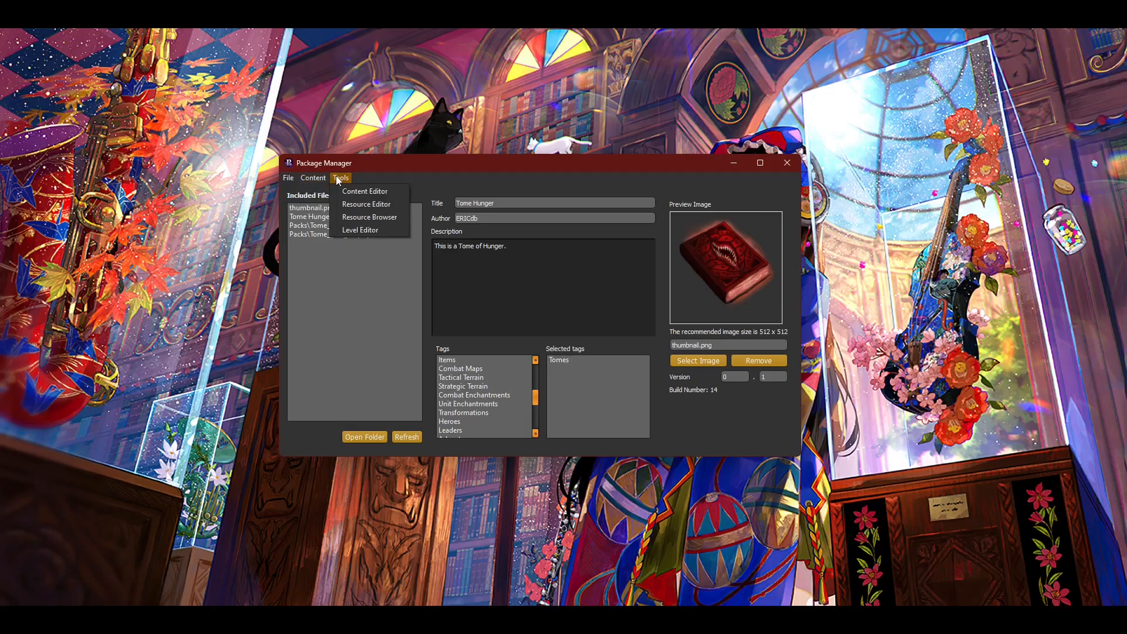
pyautogui.click(355, 202)
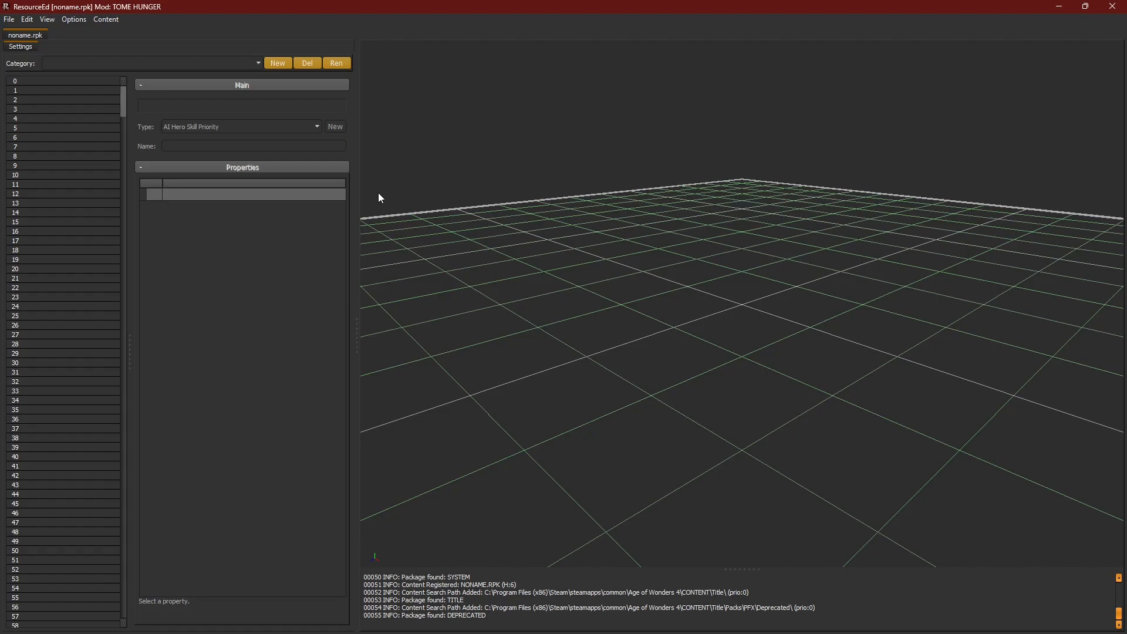
pyautogui.click(9, 19)
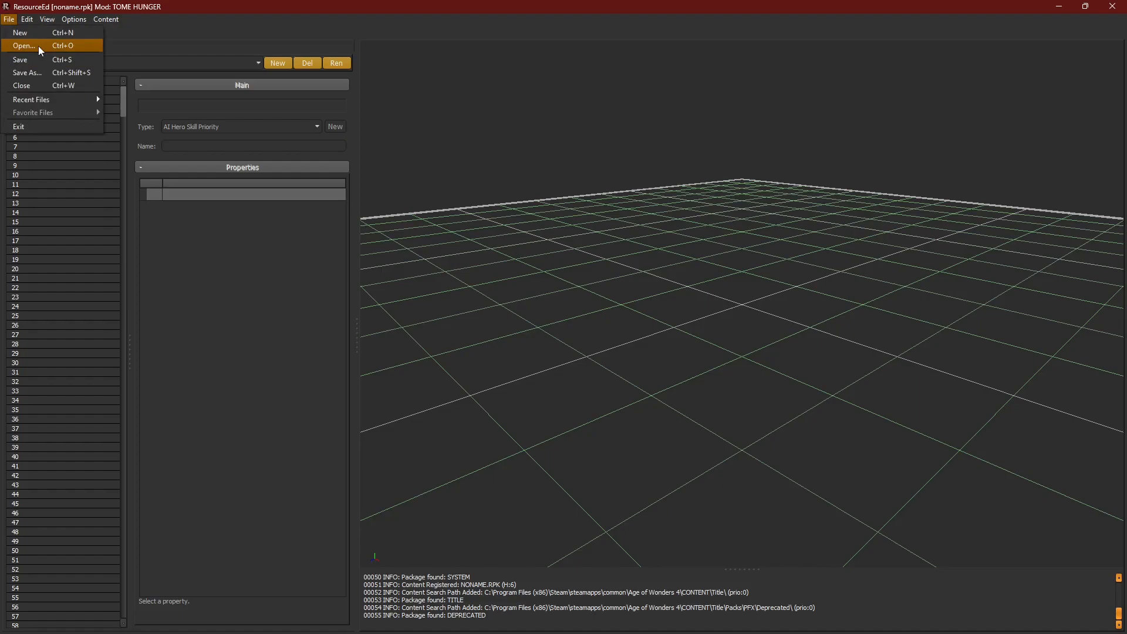
pyautogui.click(24, 43)
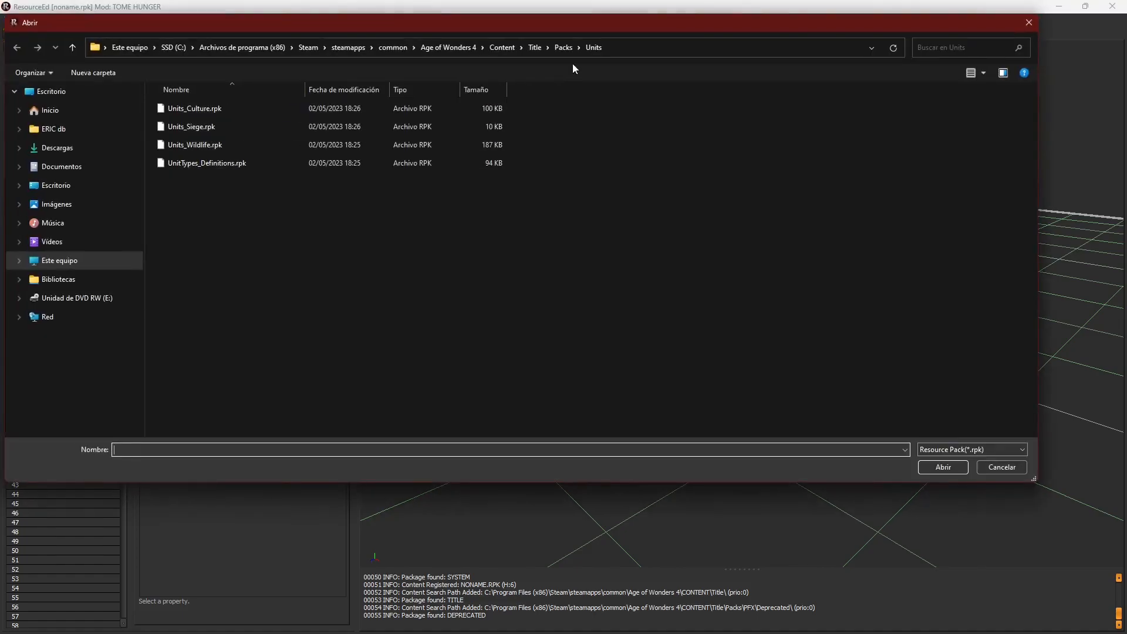
pyautogui.click(448, 48)
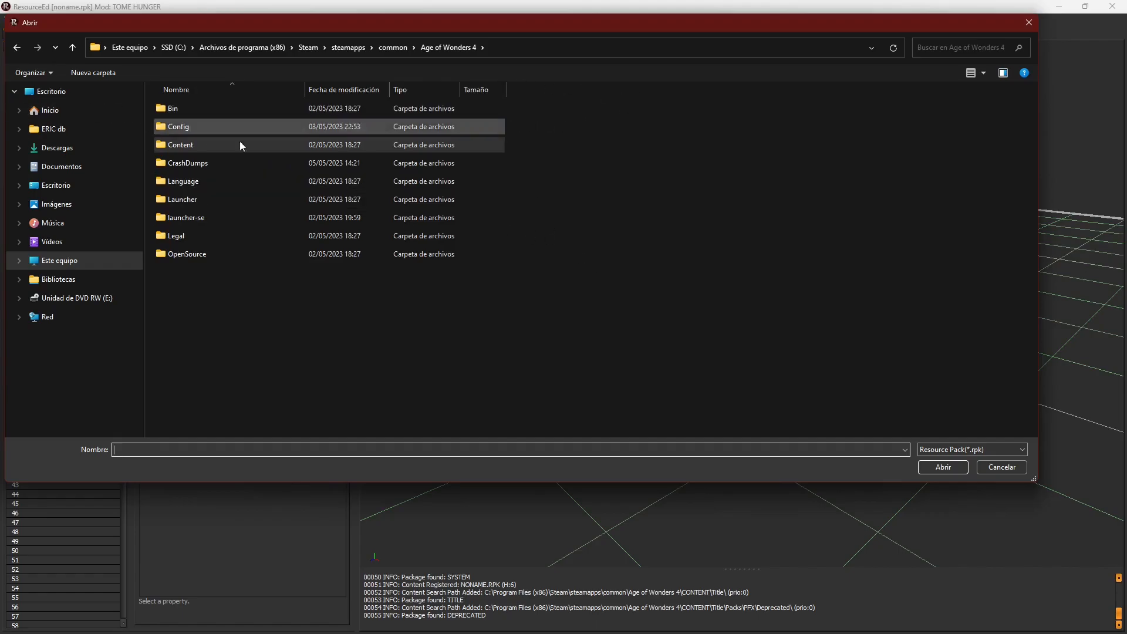
pyautogui.click(1029, 22)
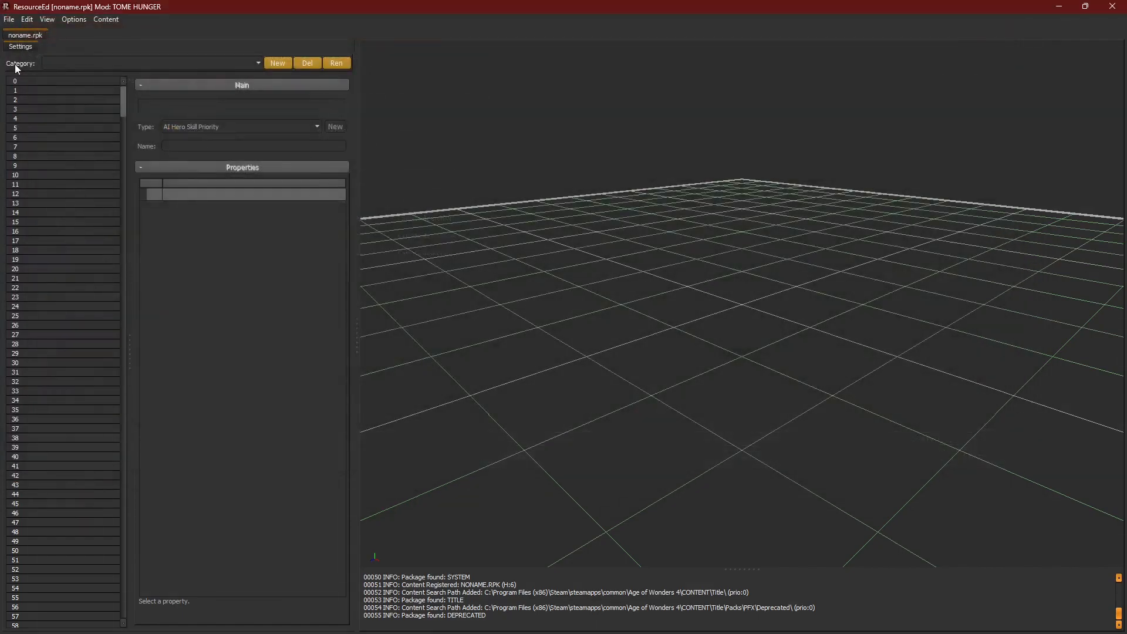
# Step: Open the recently used Tome_Hunger.rpk resource pack
pyautogui.click(8, 19)
pyautogui.moveTo(58, 100)
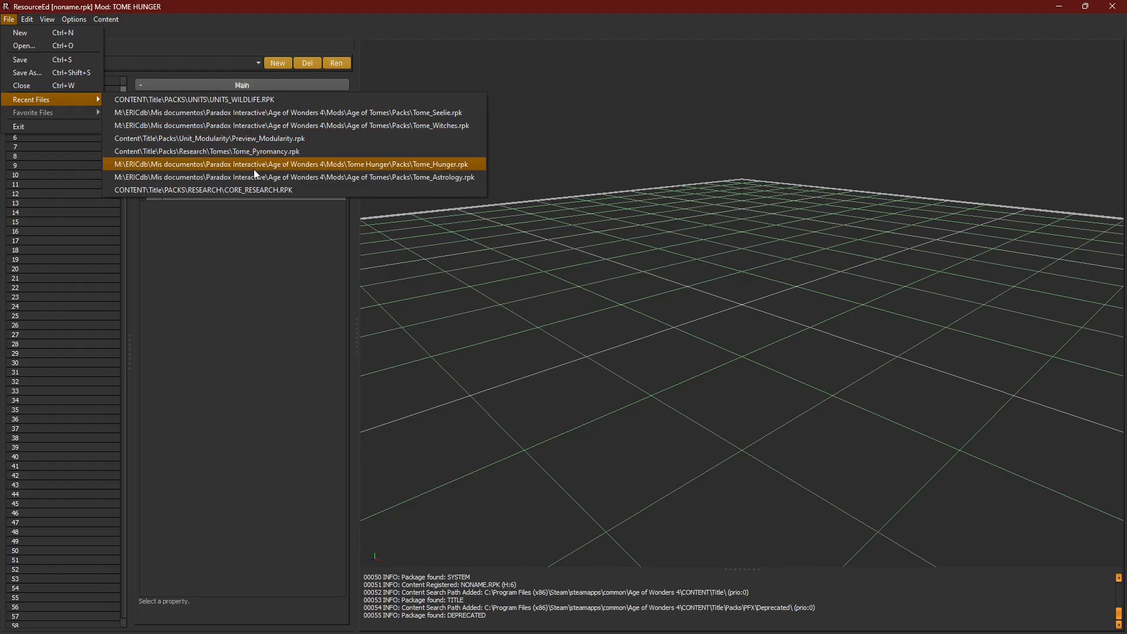
pyautogui.click(332, 166)
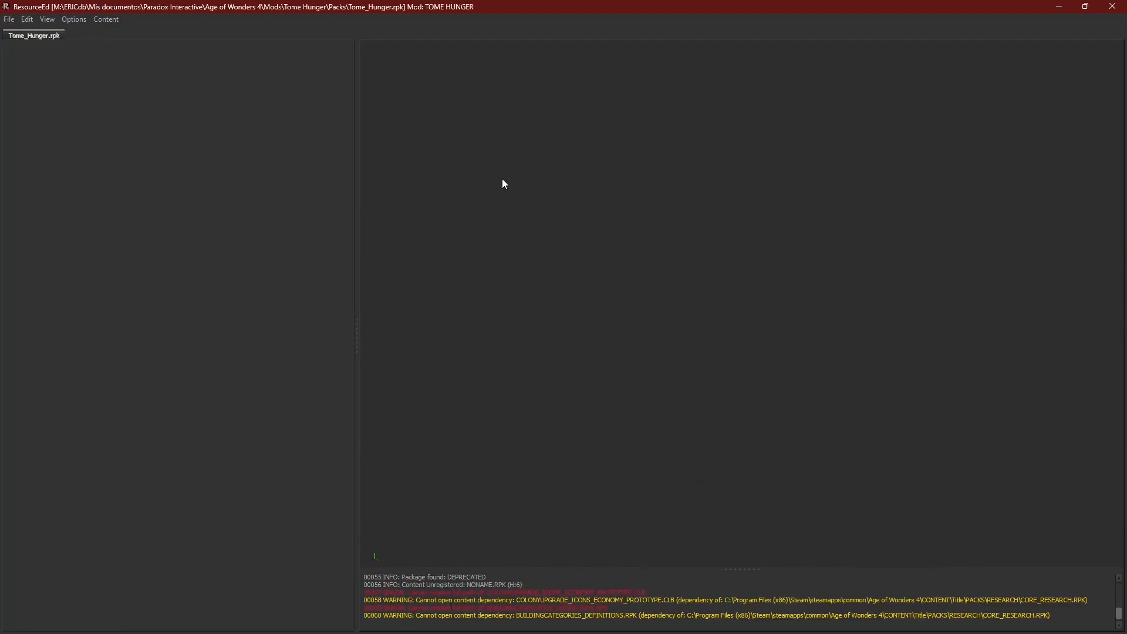
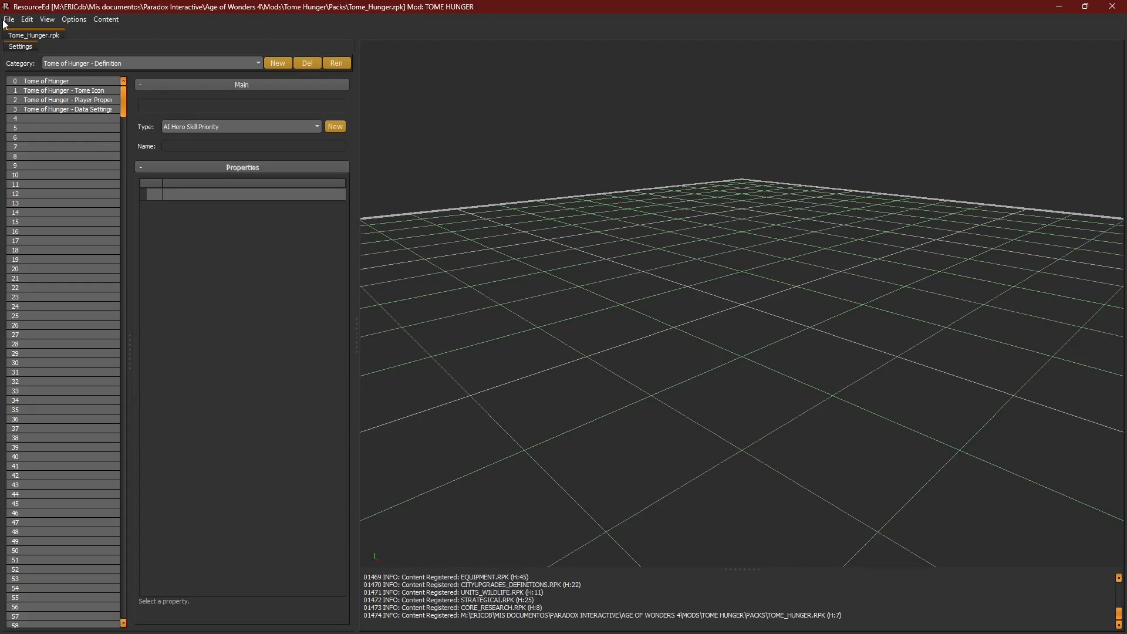
# Step: Search the game's Title content folder for "ferti" and open Tome_Fertility.rpk alongside the Tome Hunger pack
pyautogui.click(5, 20)
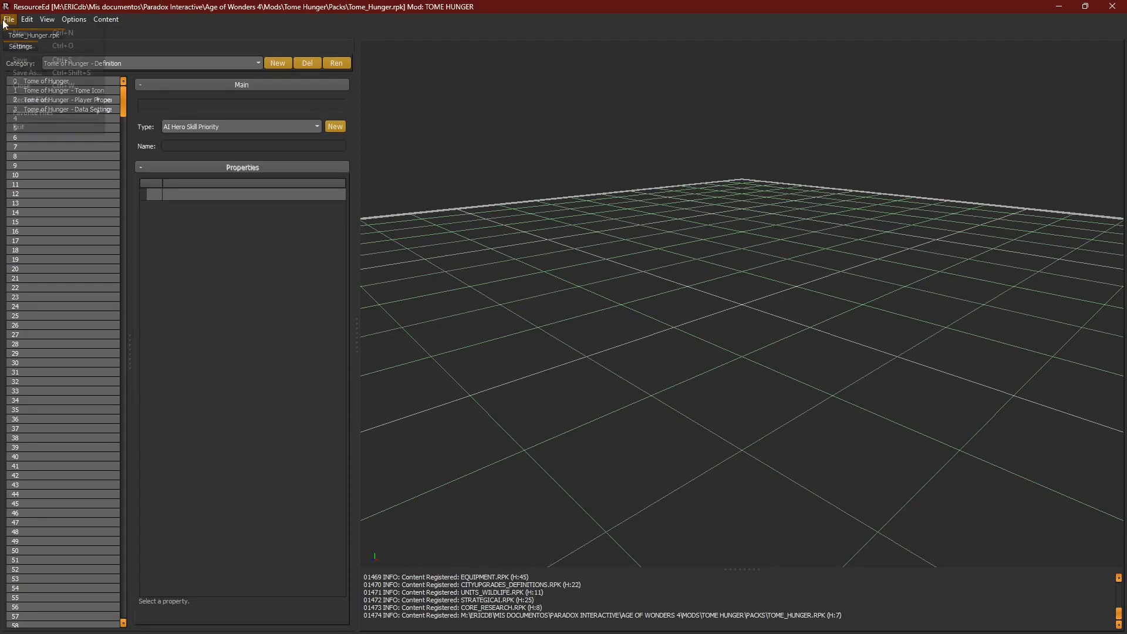
pyautogui.click(29, 46)
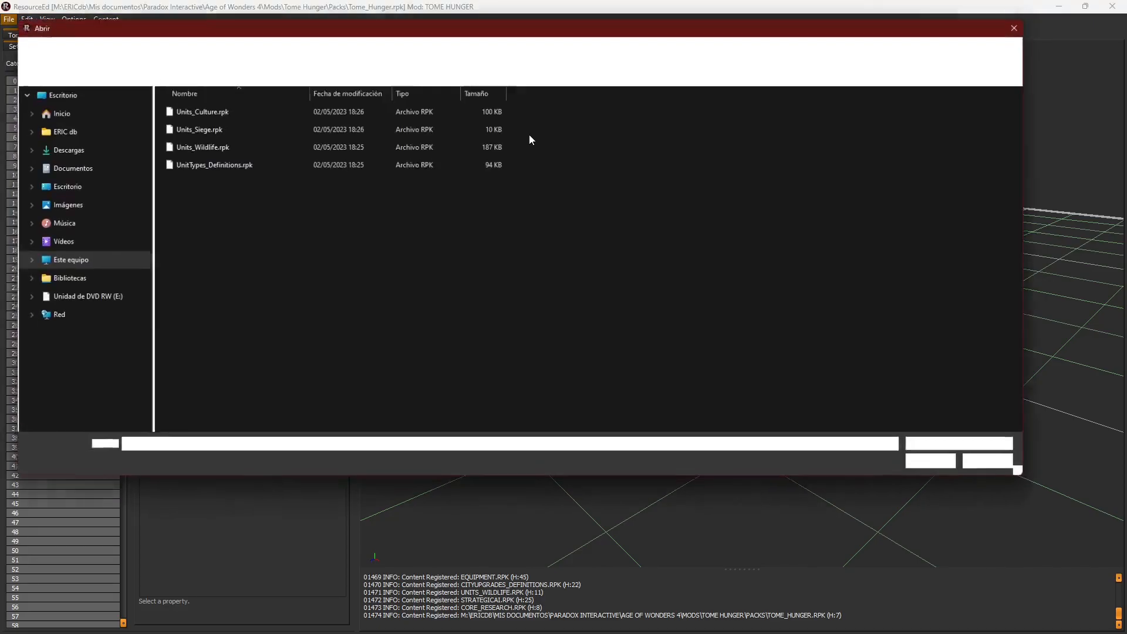
pyautogui.click(951, 47)
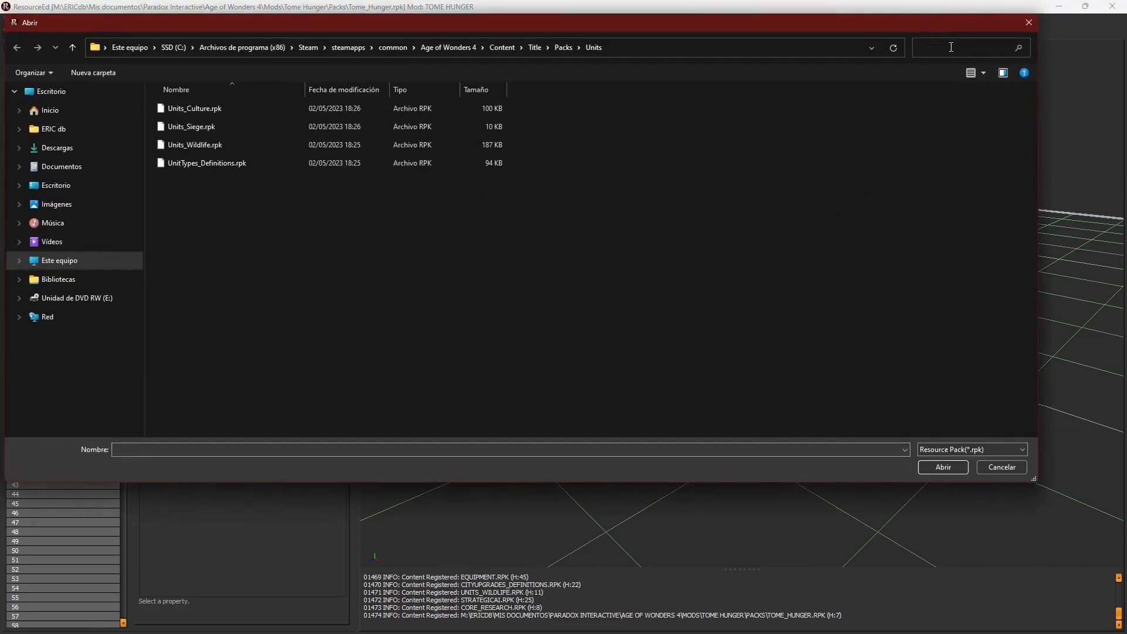
pyautogui.click(527, 47)
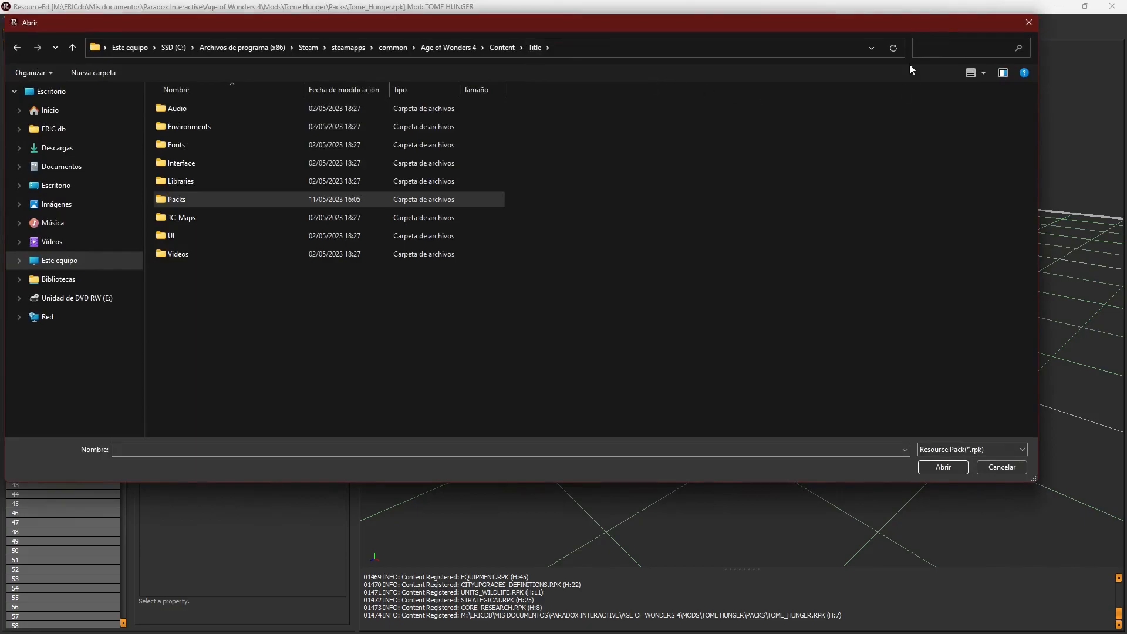
pyautogui.write('ferti')
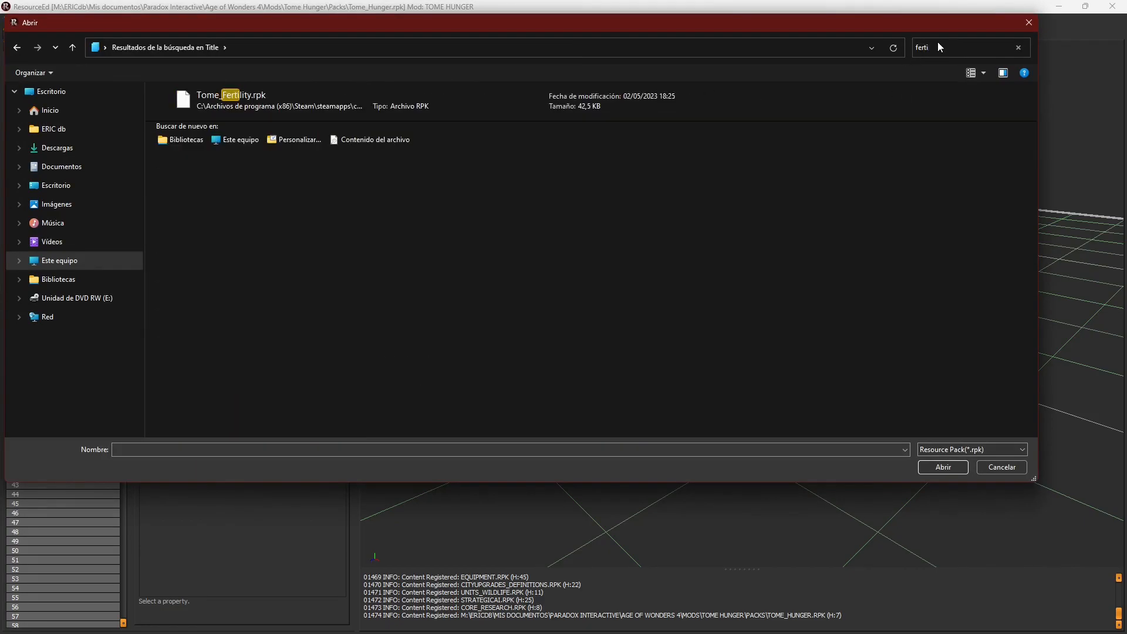
pyautogui.doubleClick(495, 105)
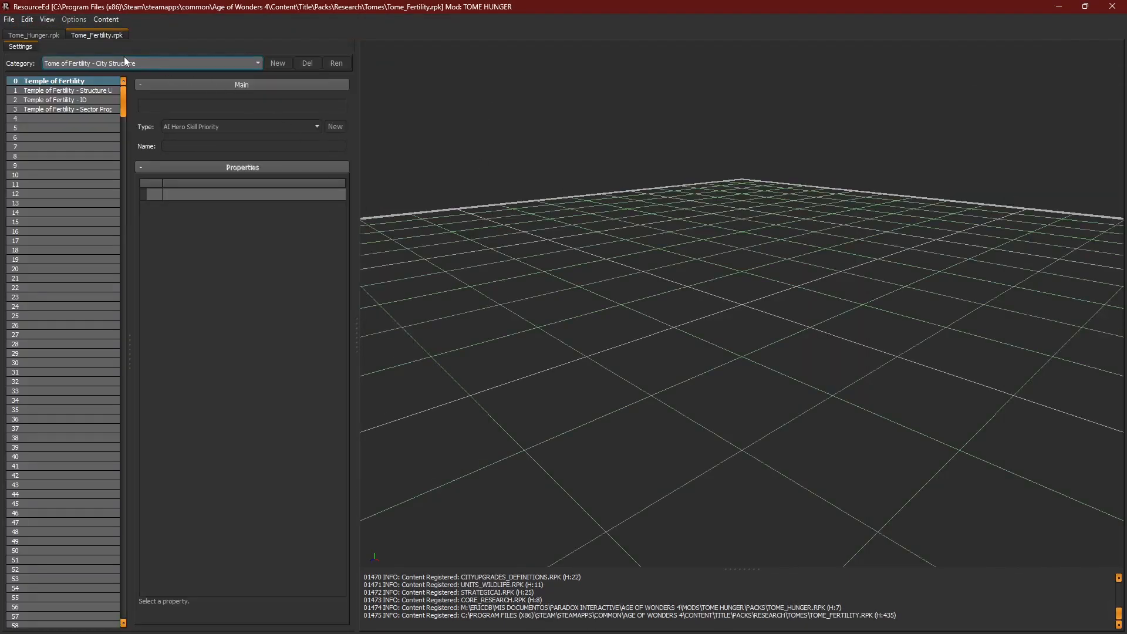
# Step: Copy the four Skill 5 - Animate Flora entries in rows 21 to 24 of Tome of Fertility - Skills and return to Tome_Hunger.rpk
pyautogui.click(122, 64)
pyautogui.click(136, 106)
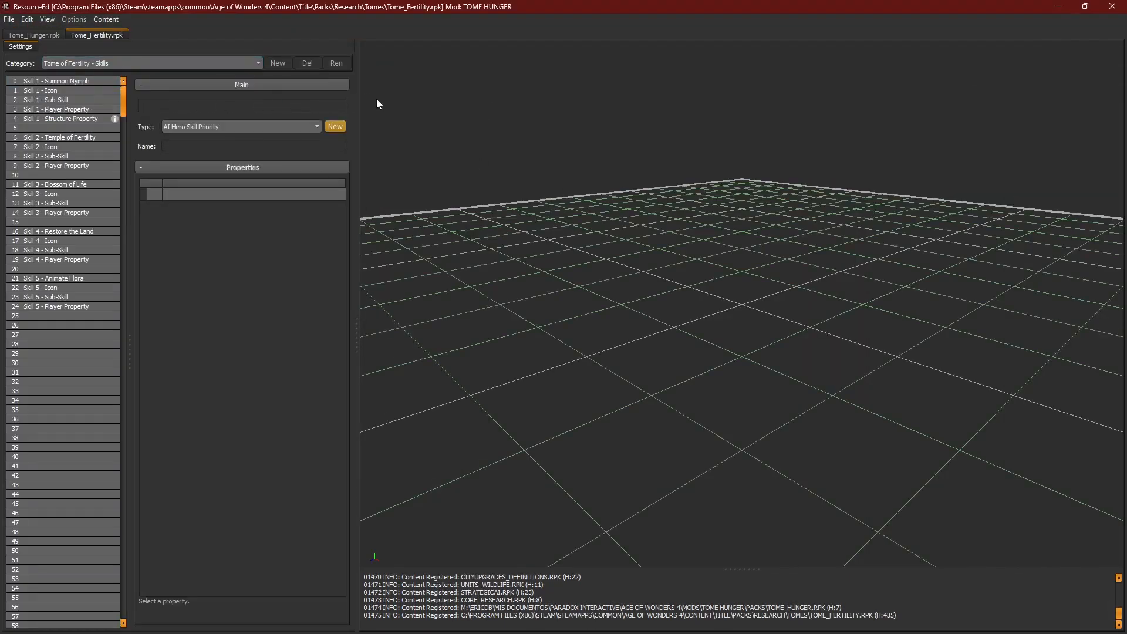
pyautogui.moveTo(357, 96); pyautogui.dragTo(526, 96)
pyautogui.click(134, 155)
pyautogui.click(111, 146)
pyautogui.click(59, 278)
pyautogui.keyDown('shift'); pyautogui.click(59, 307); pyautogui.keyUp('shift')
pyautogui.hotkey('ctrl', 'c')
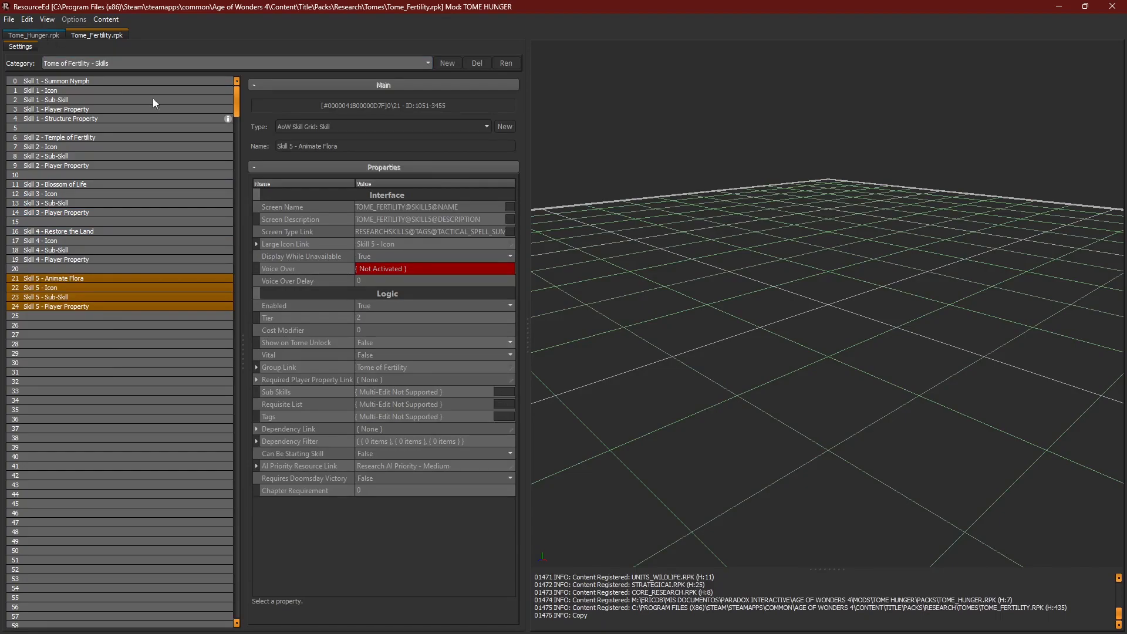
pyautogui.moveTo(525, 201); pyautogui.dragTo(780, 202)
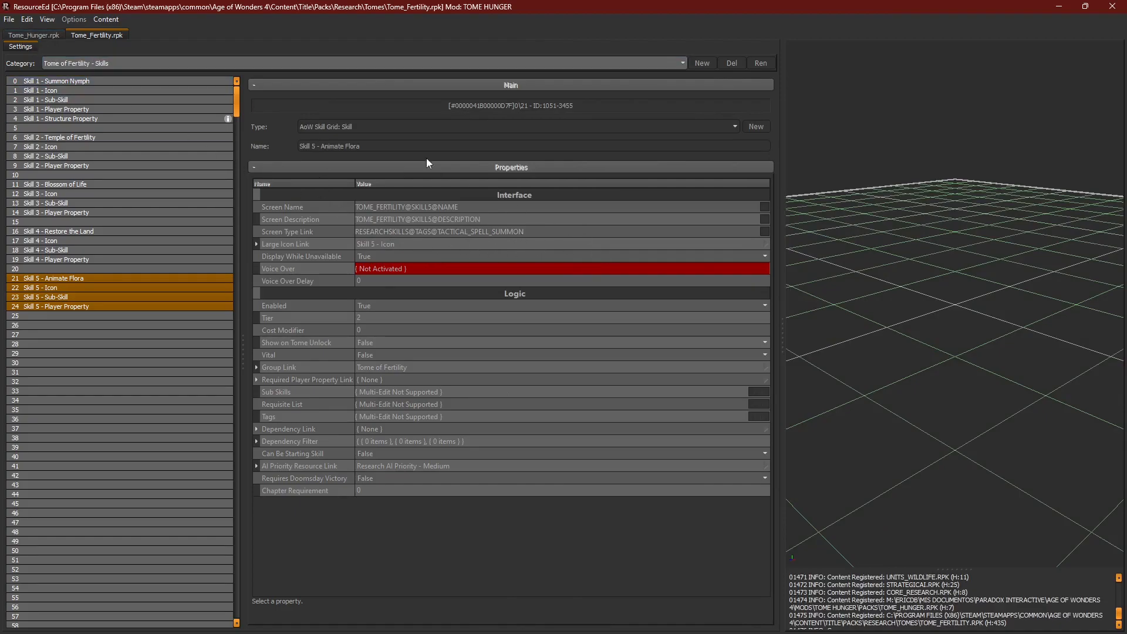
pyautogui.click(50, 37)
# Step: Try pasting the copied Skill 5 entries into rows 5 to 8 of the Tome of Hunger - Definition category, and delete them
pyautogui.moveTo(52, 129); pyautogui.dragTo(59, 163)
pyautogui.hotkey('ctrl', 'v')
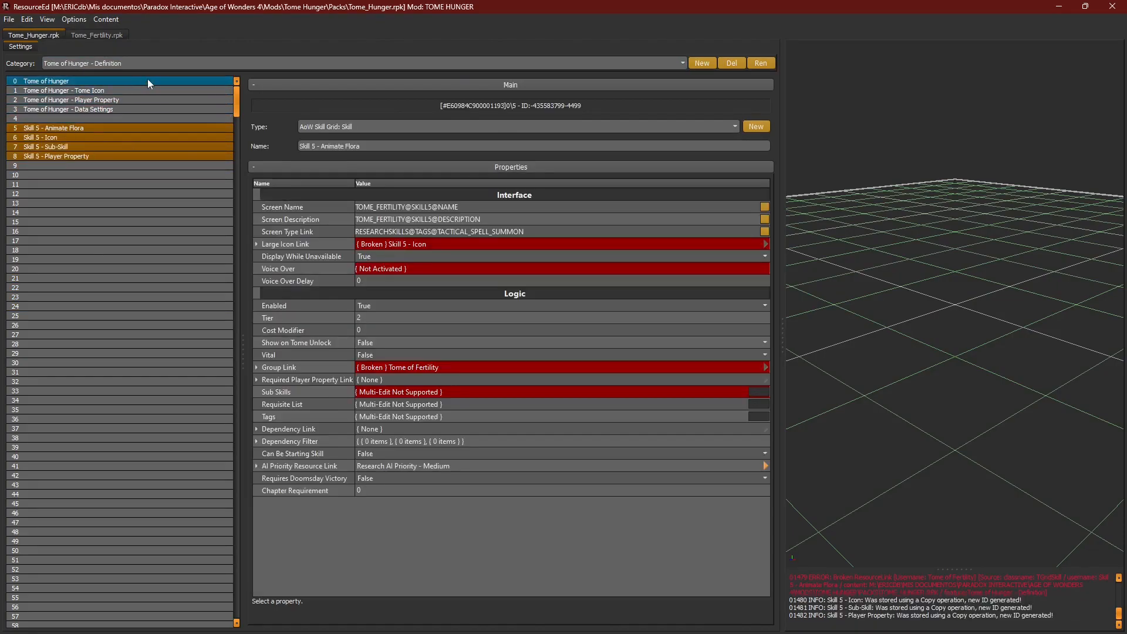
pyautogui.moveTo(91, 127); pyautogui.dragTo(86, 158)
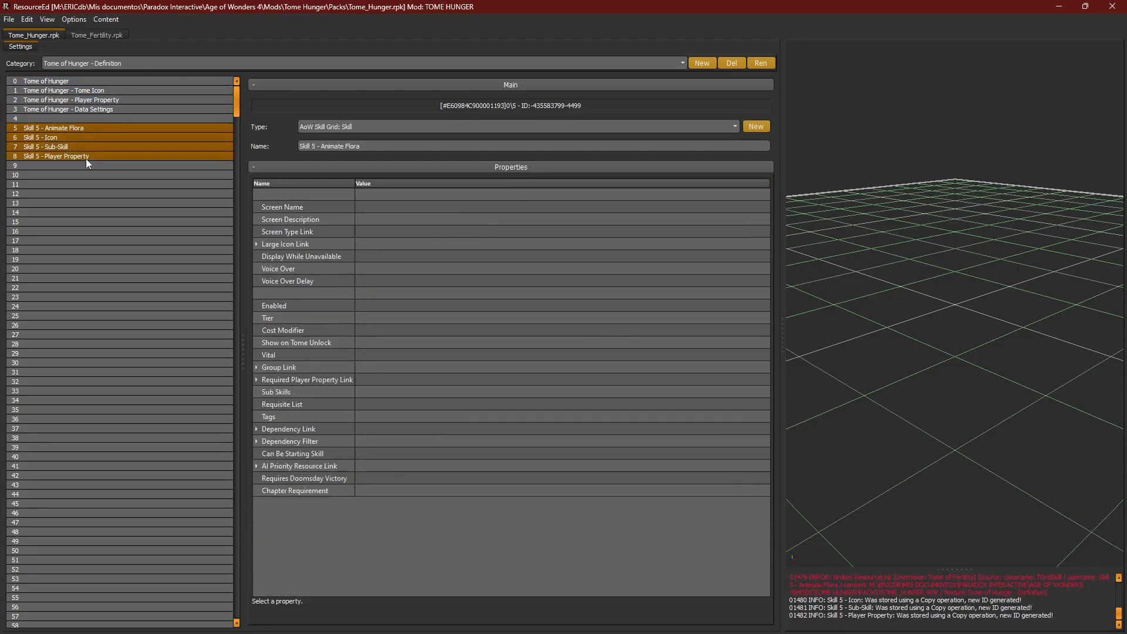
pyautogui.press('Delete')
# Step: Open the Tome of Hunger - Skills category and insert a separator in row 5
pyautogui.click(156, 61)
pyautogui.click(132, 83)
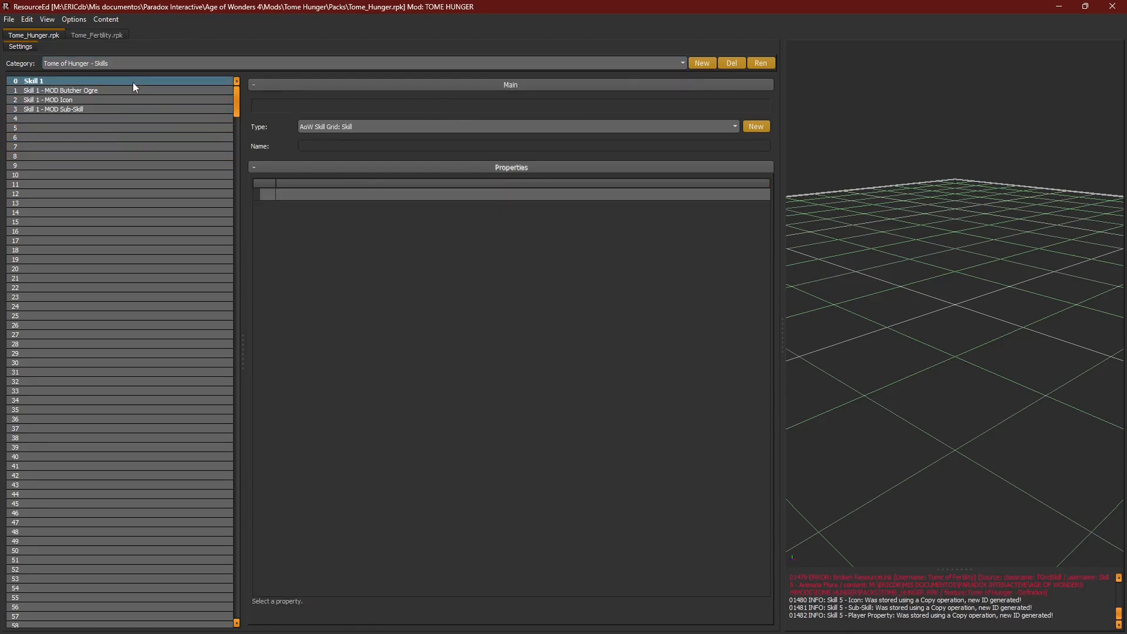
pyautogui.moveTo(86, 126); pyautogui.dragTo(82, 152)
pyautogui.click(60, 124)
pyautogui.click(58, 111)
pyautogui.click(43, 127)
pyautogui.rightClick(41, 129)
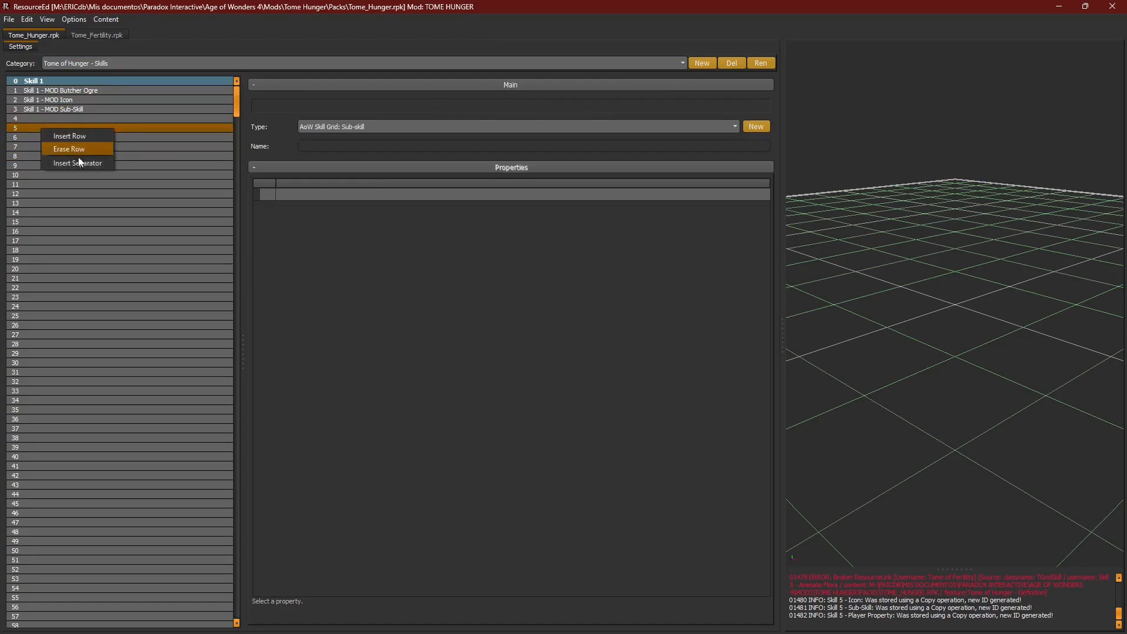
pyautogui.click(78, 164)
# Step: Rename the new separator in row 5 as Skill 2
pyautogui.rightClick(89, 129)
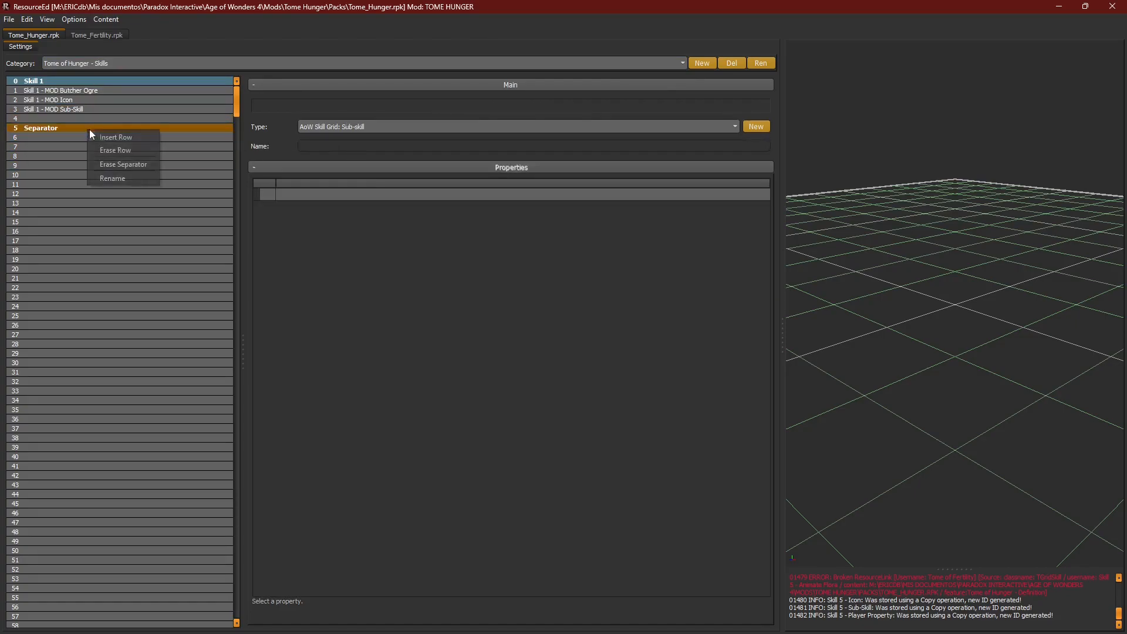
pyautogui.click(118, 177)
pyautogui.write('Sk')
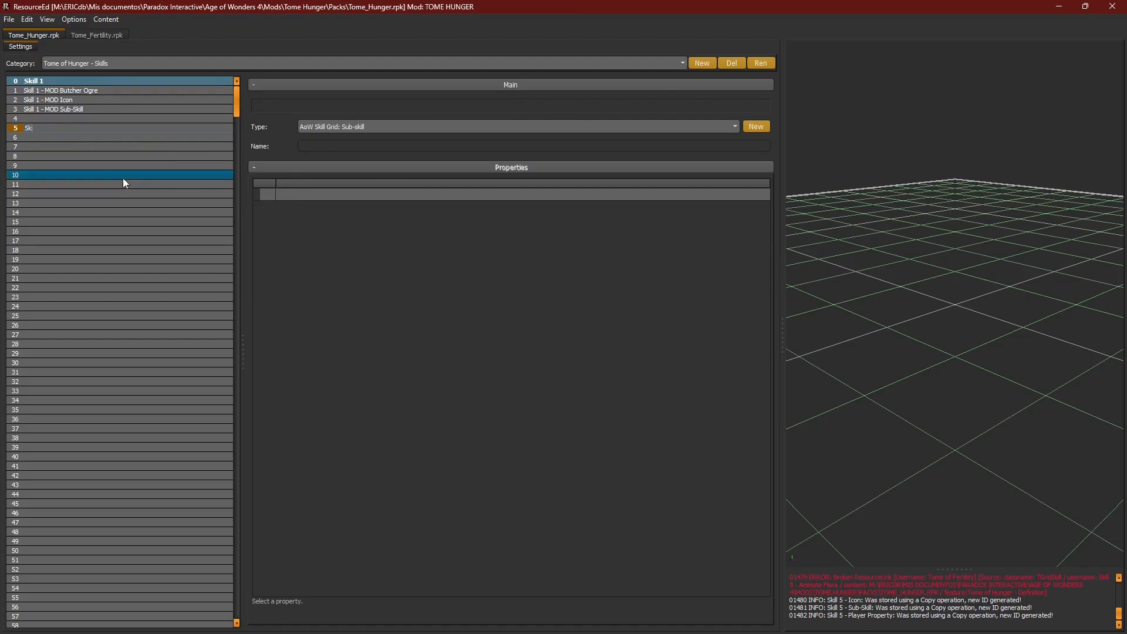
pyautogui.write('ill 2')
pyautogui.press('Return')
# Step: Rename the Skill 1 separator in row 0 as Skill 1 - Unit Spell
pyautogui.click(60, 90)
pyautogui.click(58, 81)
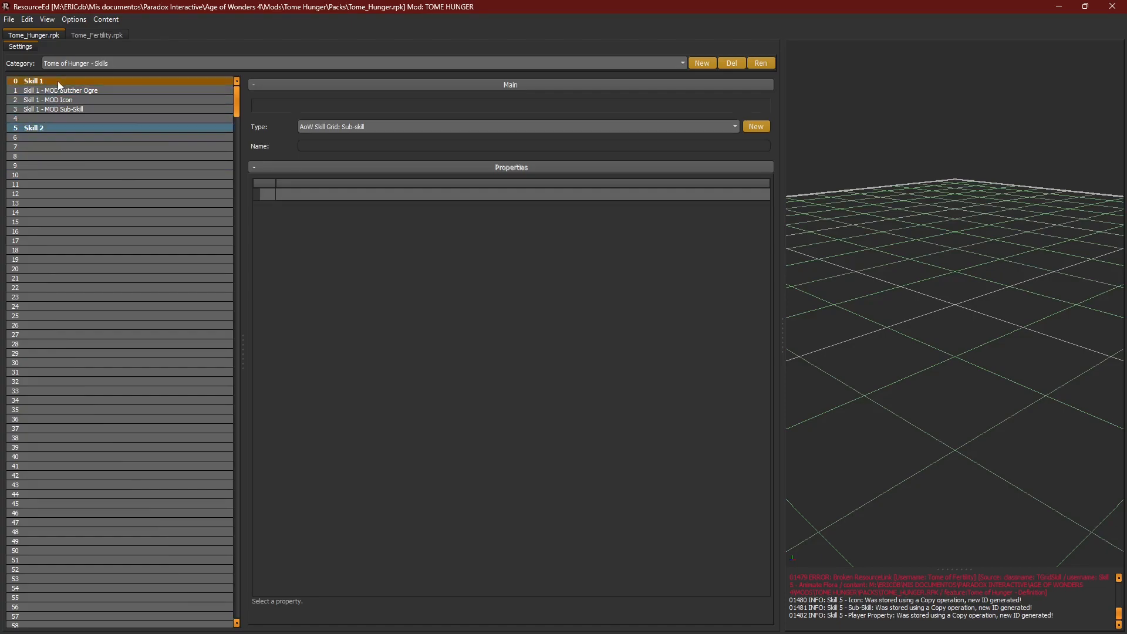
pyautogui.rightClick(58, 81)
pyautogui.click(84, 129)
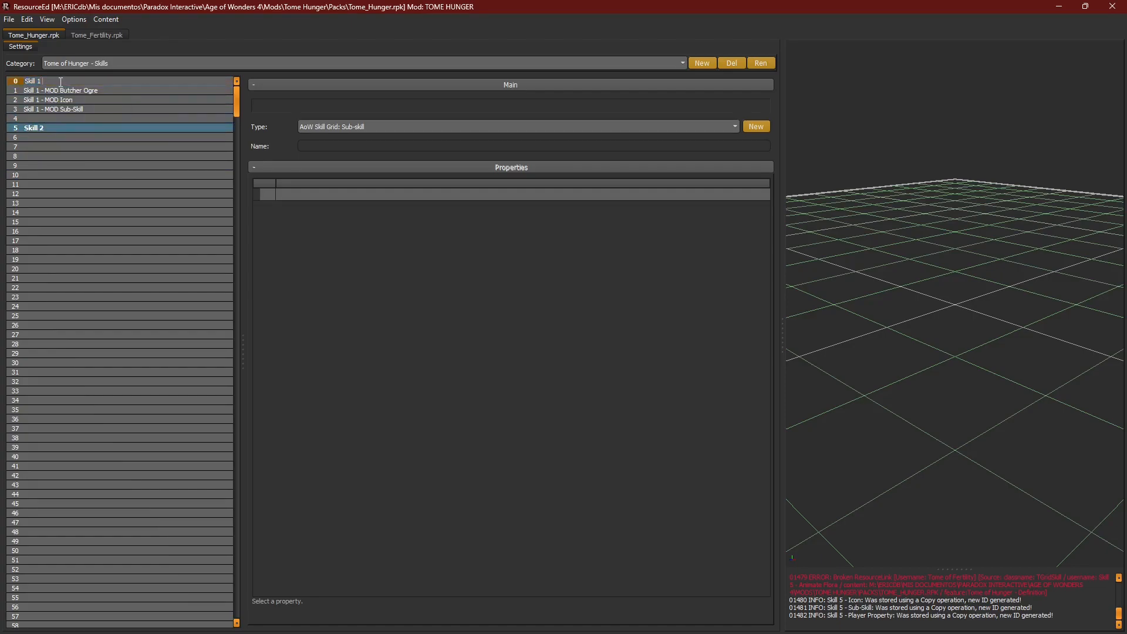
pyautogui.write('- Unit Spell')
# Step: Extend the Skill 2 separator's name to Skill 2 - Tactical Summon Spell
pyautogui.click(57, 128)
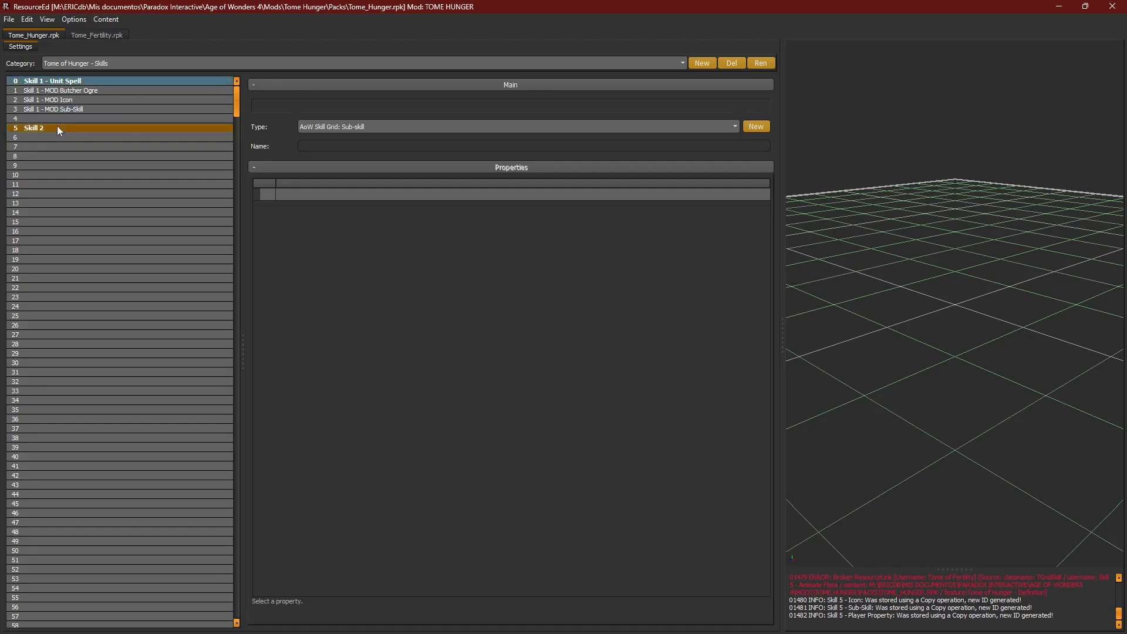
pyautogui.rightClick(58, 127)
pyautogui.click(82, 174)
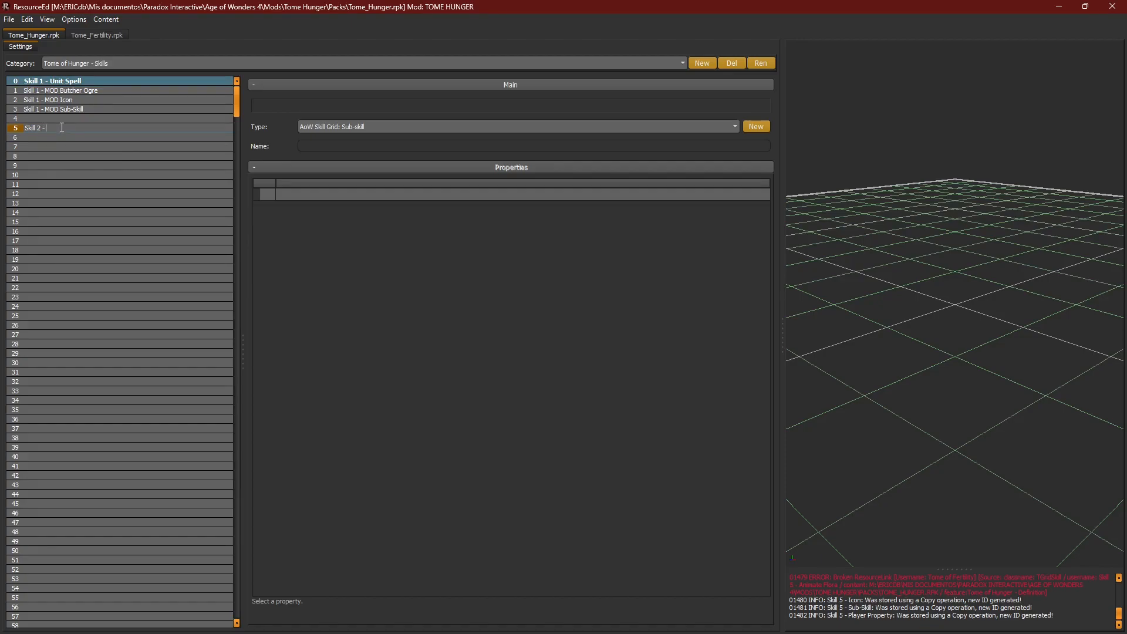
pyautogui.write('- Tactical Summon Spell')
pyautogui.press('Return')
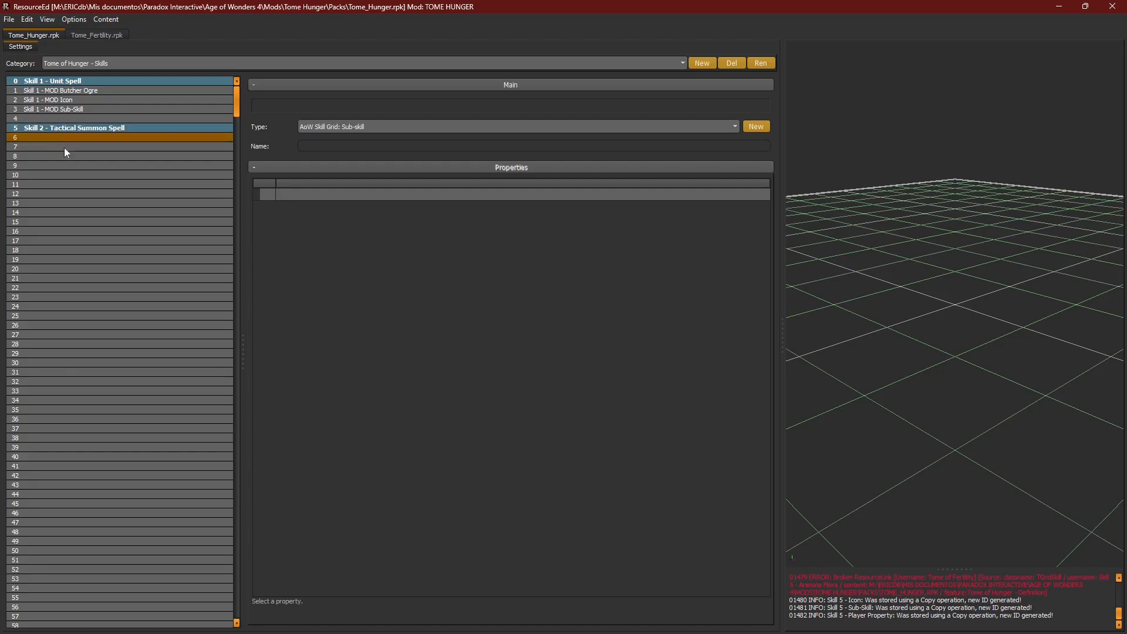
# Step: Paste the copied Skill 5 entries into rows 6 to 9 and replace every 5 with 2 in their names using Find and Replace
pyautogui.hotkey('ctrl', 'v')
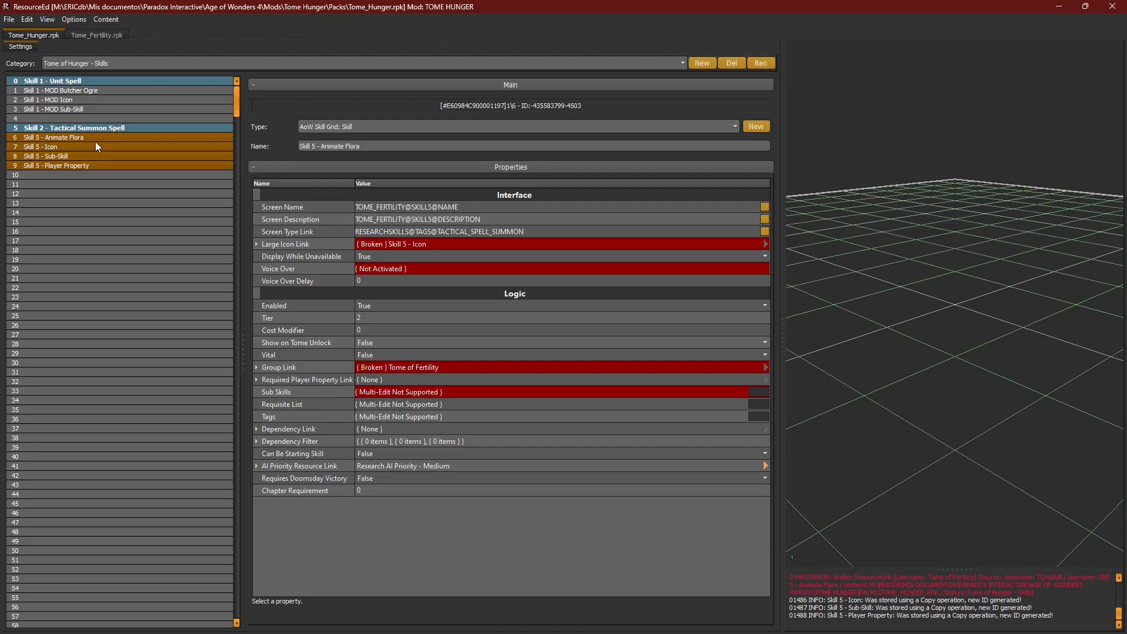
pyautogui.click(74, 19)
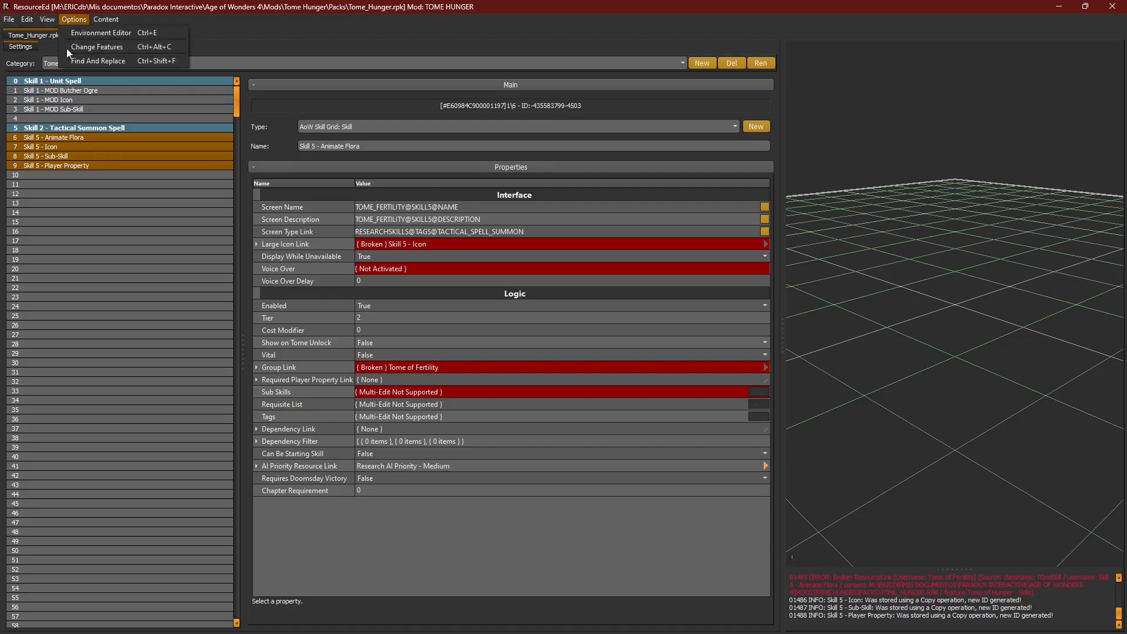
pyautogui.click(88, 60)
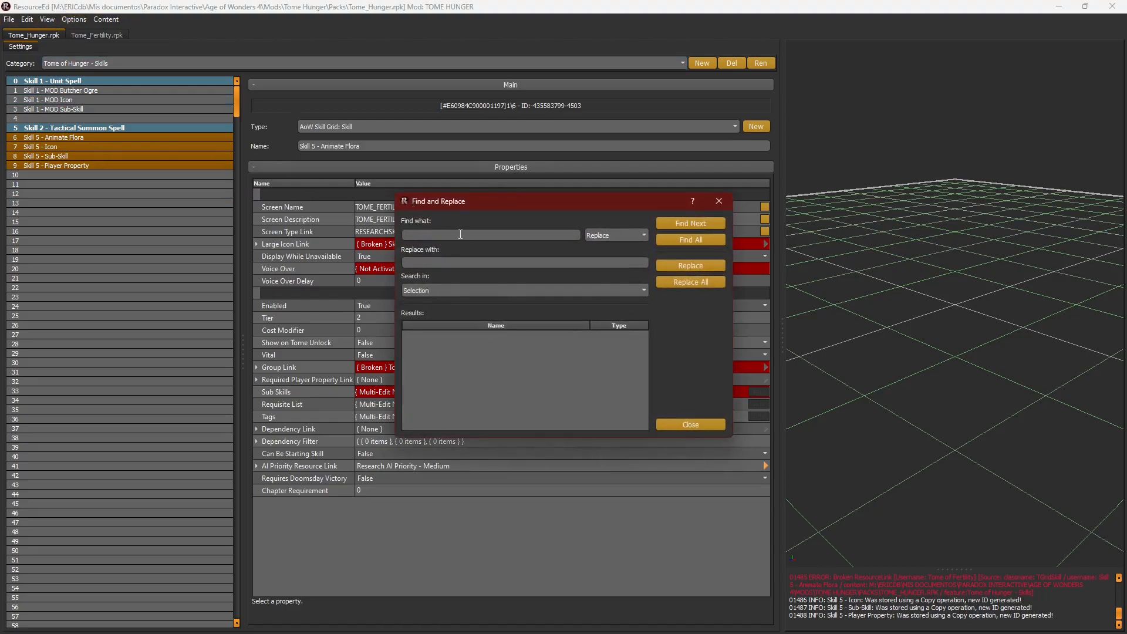
pyautogui.write('5')
pyautogui.click(460, 263)
pyautogui.write('2')
pyautogui.click(691, 282)
pyautogui.click(690, 425)
# Step: Rename the Animate Flora skill in row 6 as Skill 2 - MOD Scent of Flesh
pyautogui.click(88, 137)
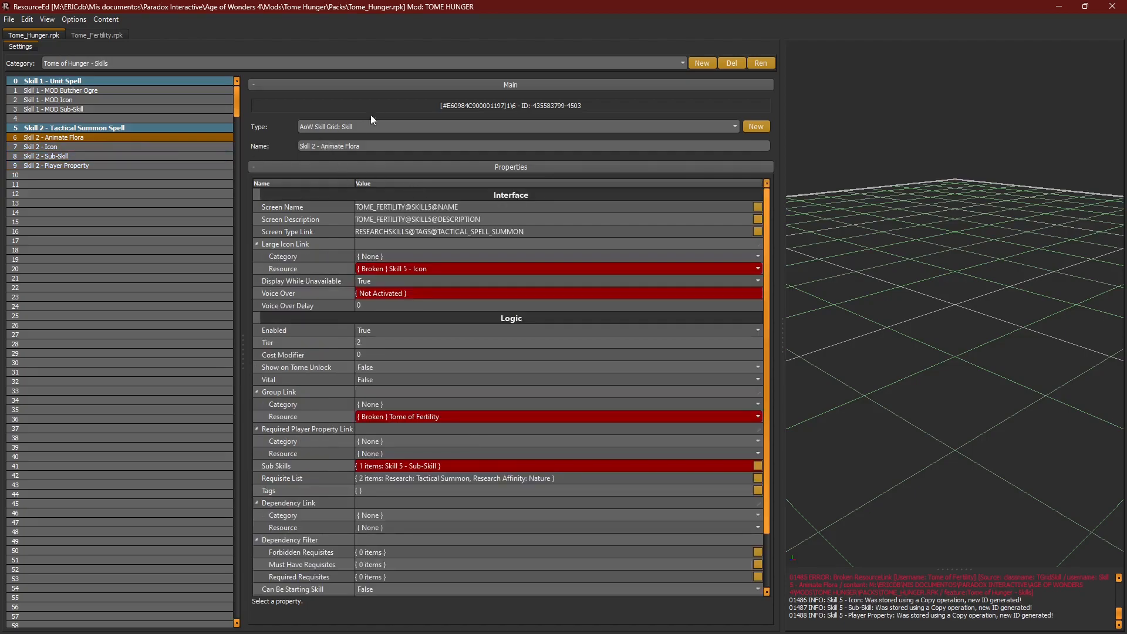
pyautogui.write('MOD')
pyautogui.doubleClick(329, 144)
pyautogui.press('BackSpace')
pyautogui.write('Scent of Flesh')
# Step: Add MOD to the names of the Skill 2 icon, sub-skill and player property entries, as in Skill 2 - MOD Icon
pyautogui.click(117, 148)
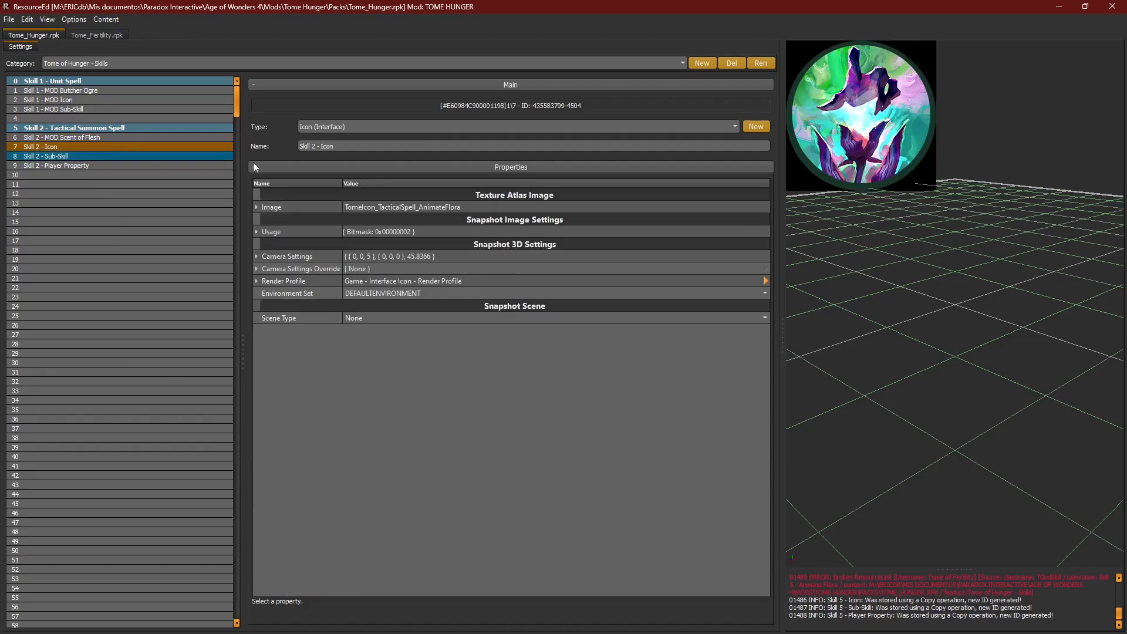
pyautogui.click(320, 145)
pyautogui.write('MOD')
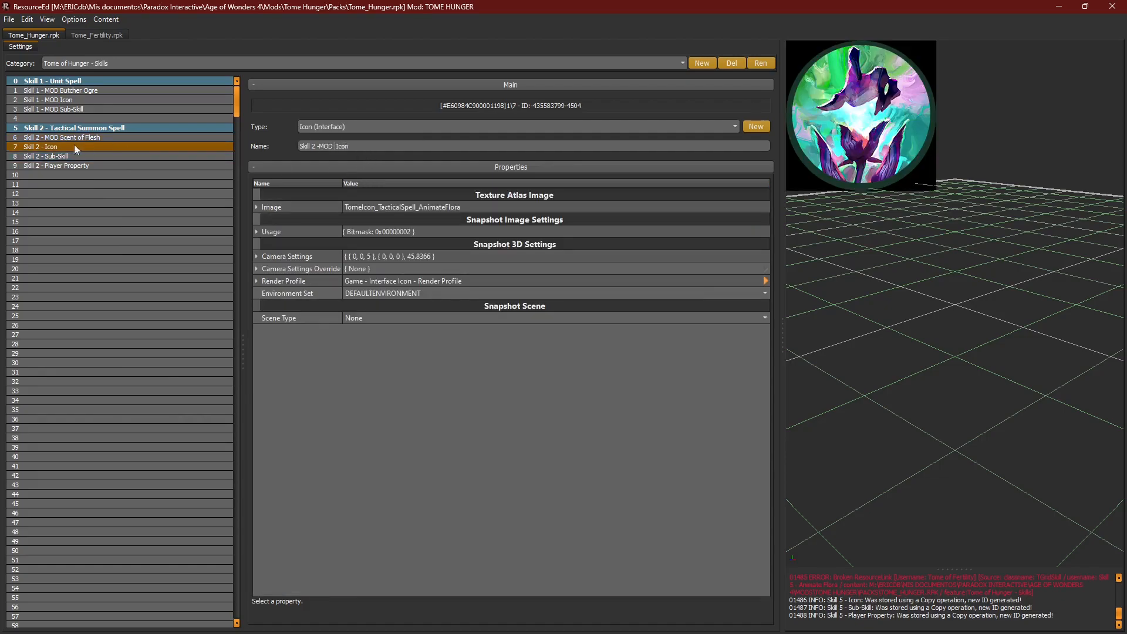
pyautogui.click(320, 143)
pyautogui.press('BackSpace')
pyautogui.press('Right')
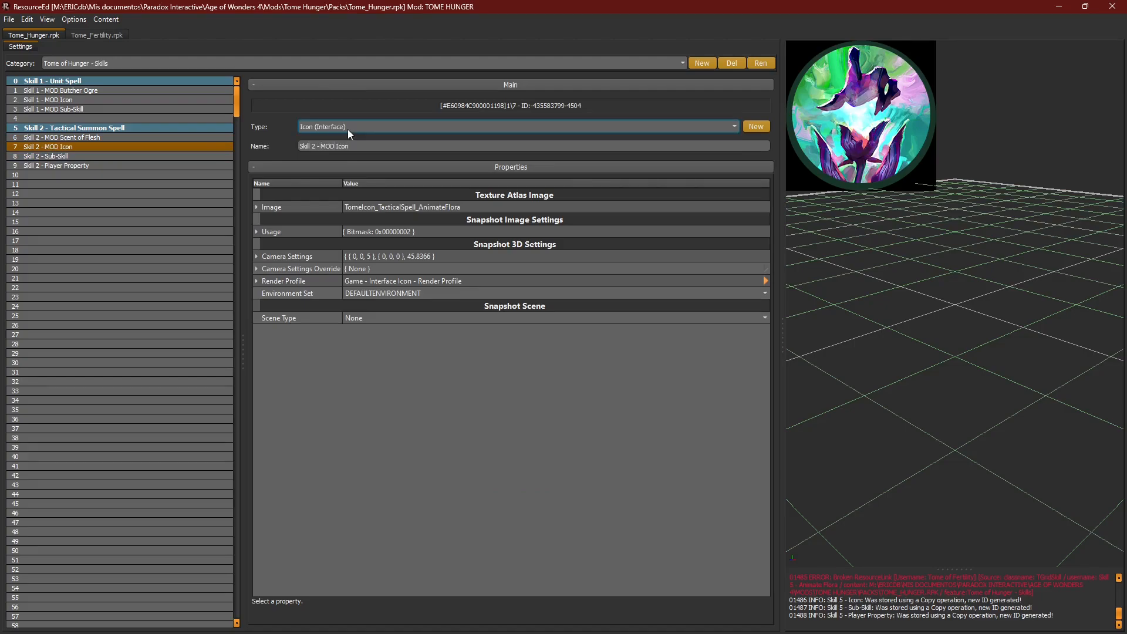
pyautogui.click(125, 155)
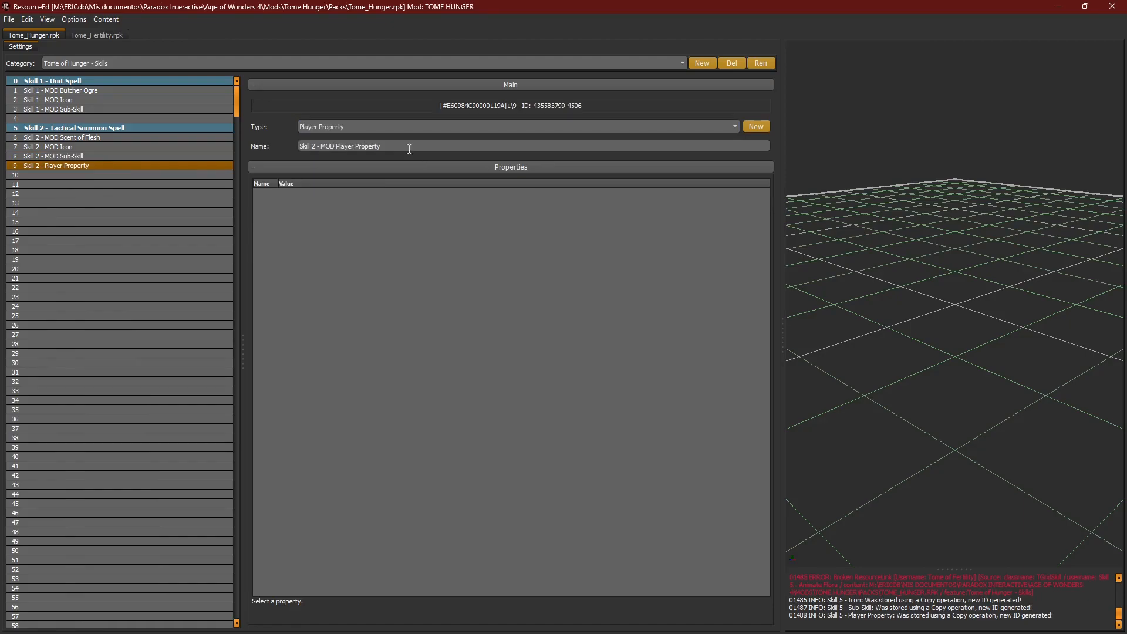
pyautogui.click(95, 147)
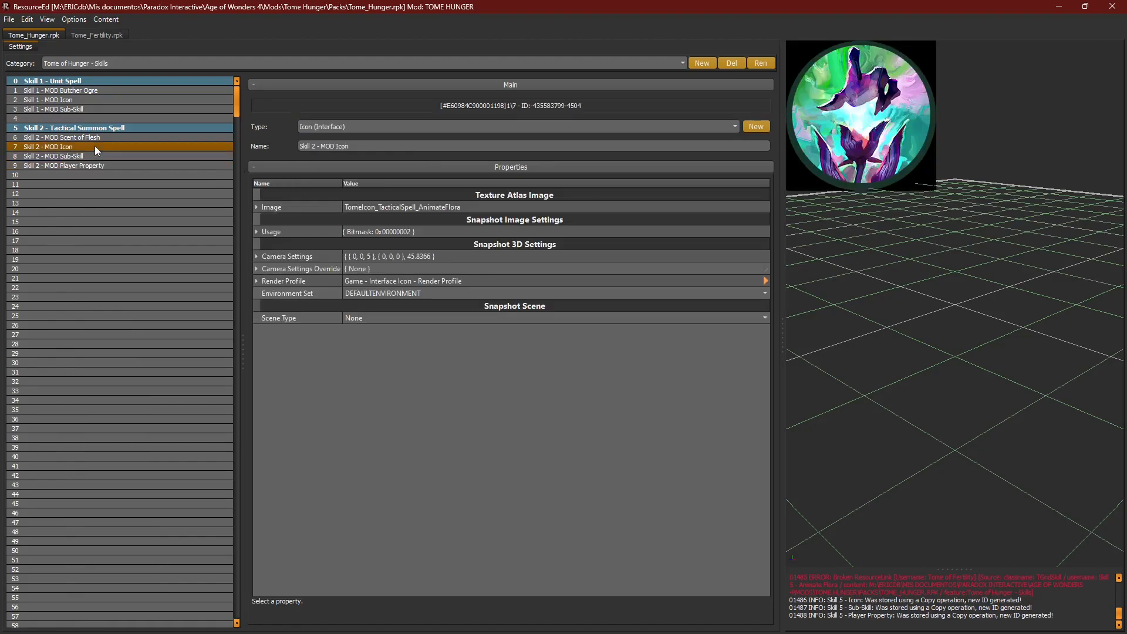
# Step: Set the Scent of Flesh skill's screen name to TOME_HUNGER@SKILL_2@NAME and its screen description to TOME_HUNGER@SKILL_2@DESCRIPTION
pyautogui.click(101, 136)
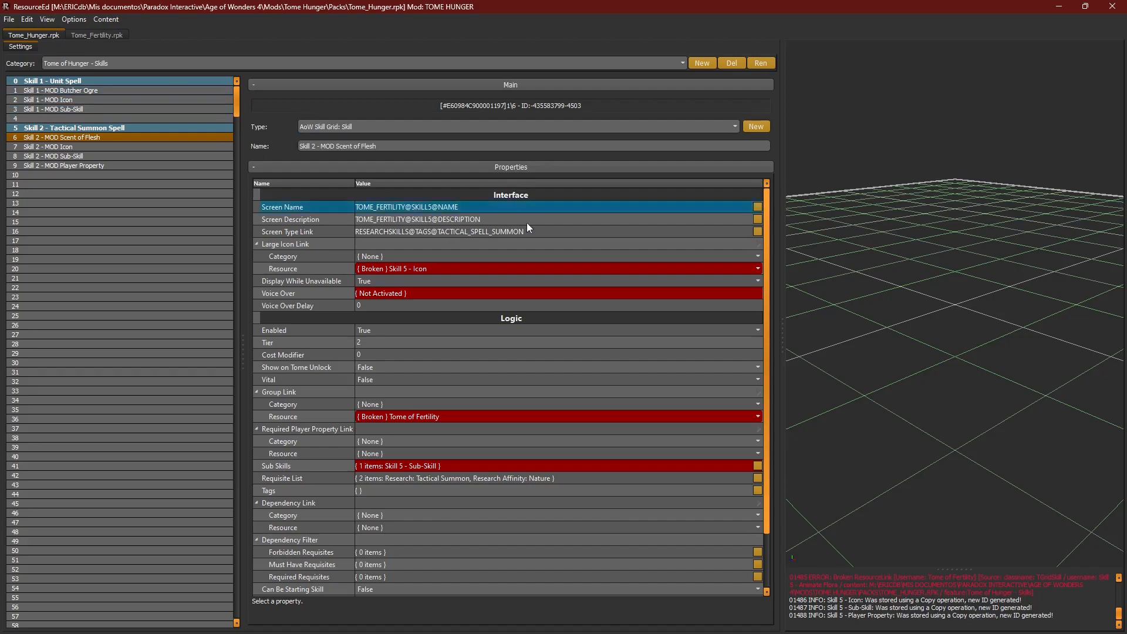
pyautogui.click(757, 206)
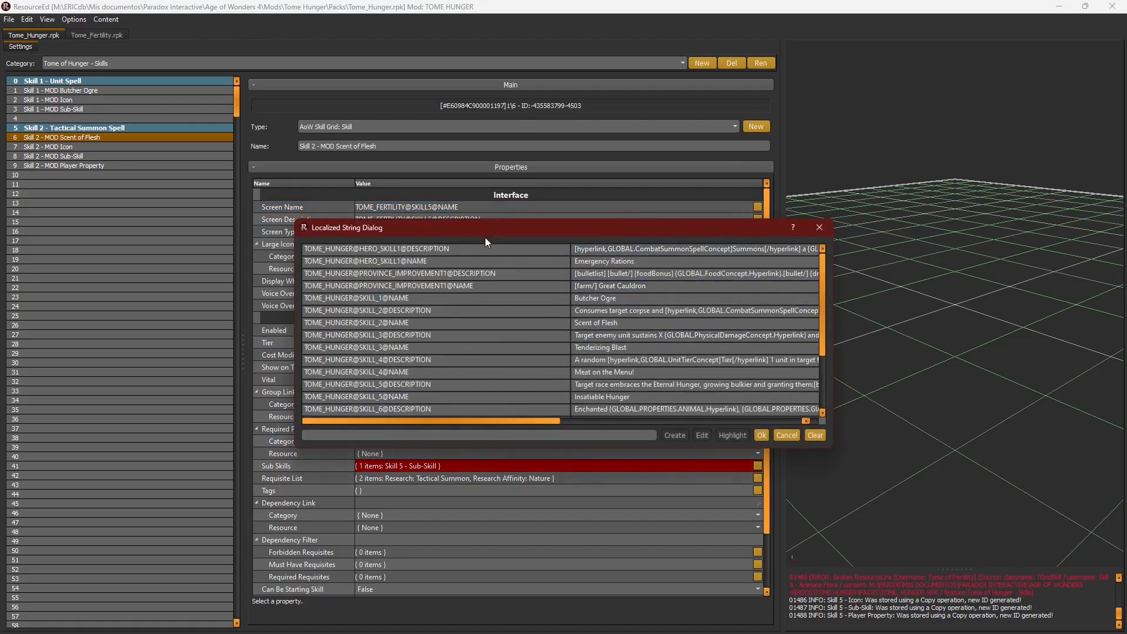
pyautogui.moveTo(484, 237); pyautogui.dragTo(465, 280)
pyautogui.write('skill 2')
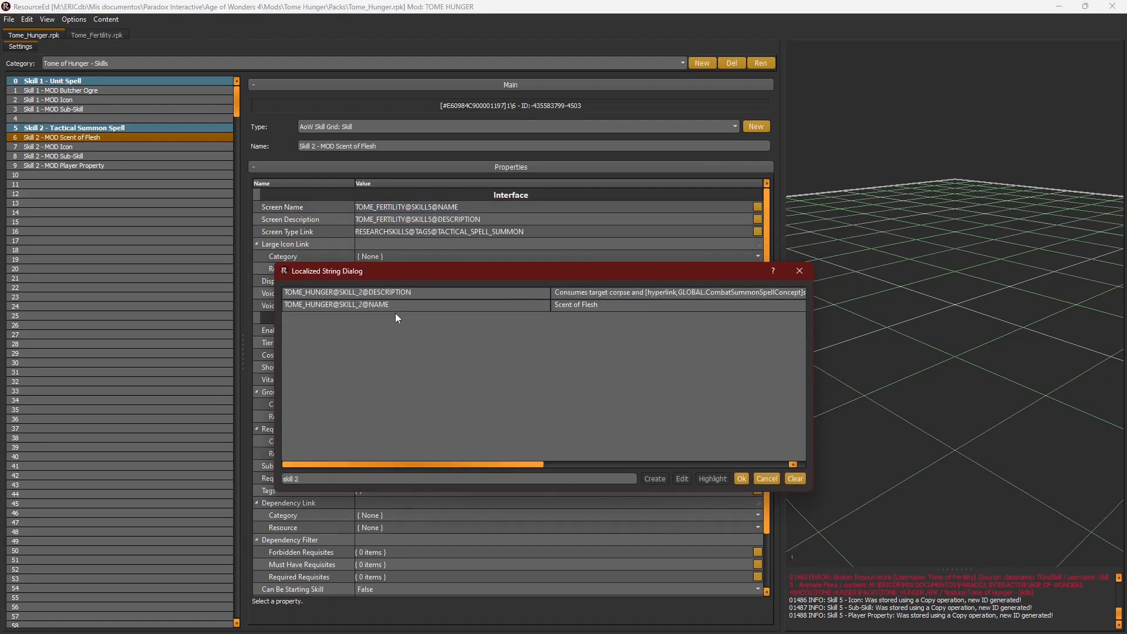
pyautogui.doubleClick(395, 305)
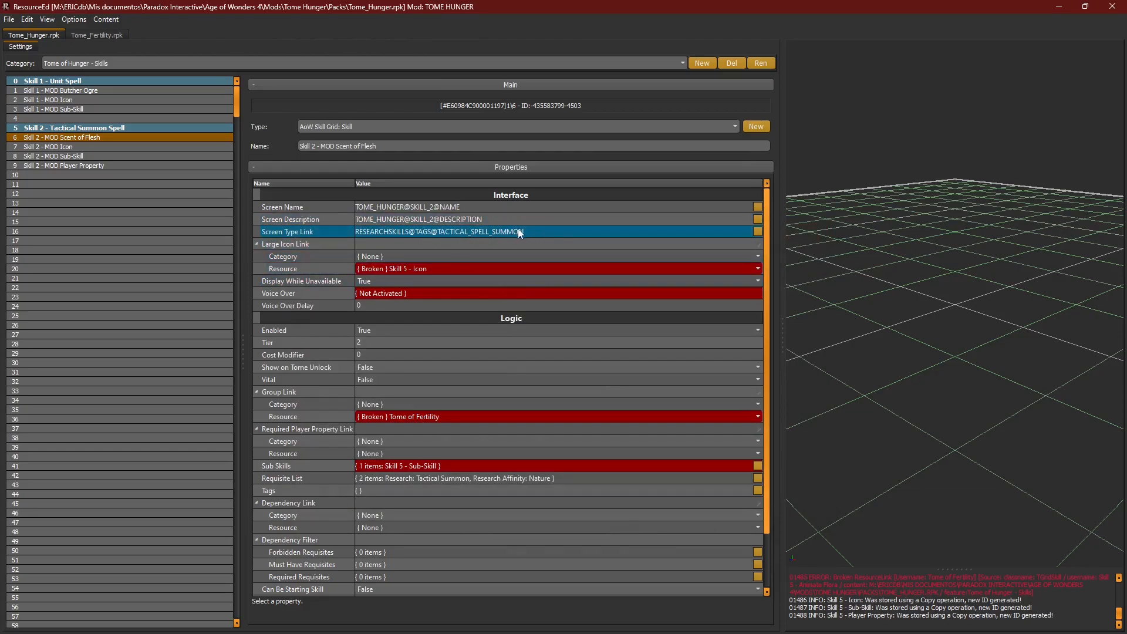
# Step: Link the Scent of Flesh skill's large icon to Skill 2 - MOD Icon from the Tome of Hunger - Skills category
pyautogui.click(400, 268)
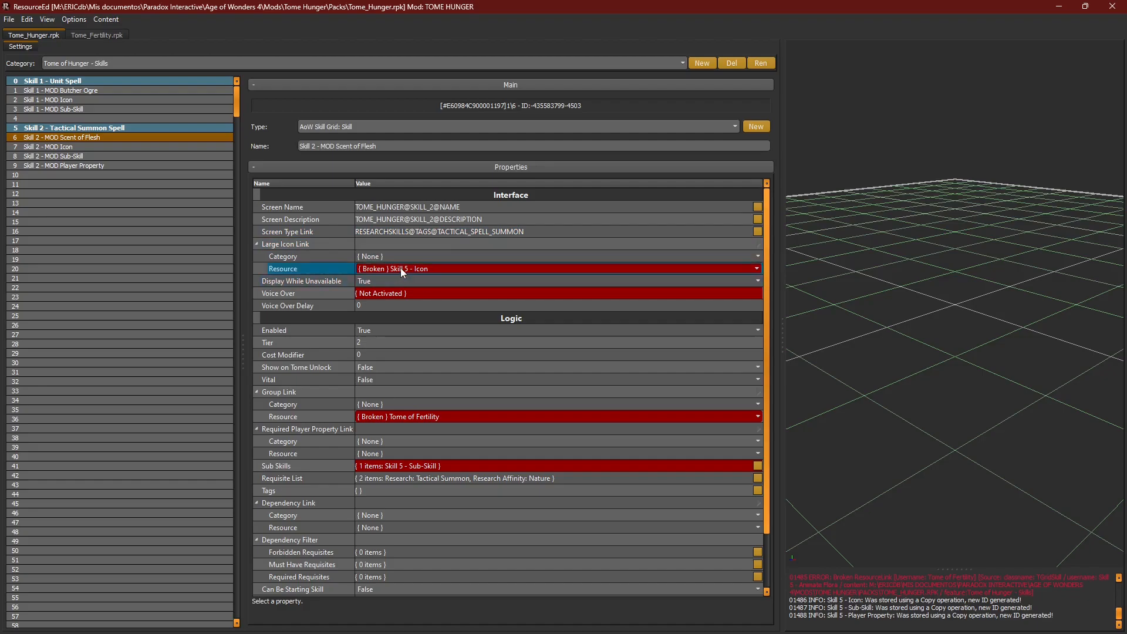
pyautogui.click(446, 268)
pyautogui.write('mod')
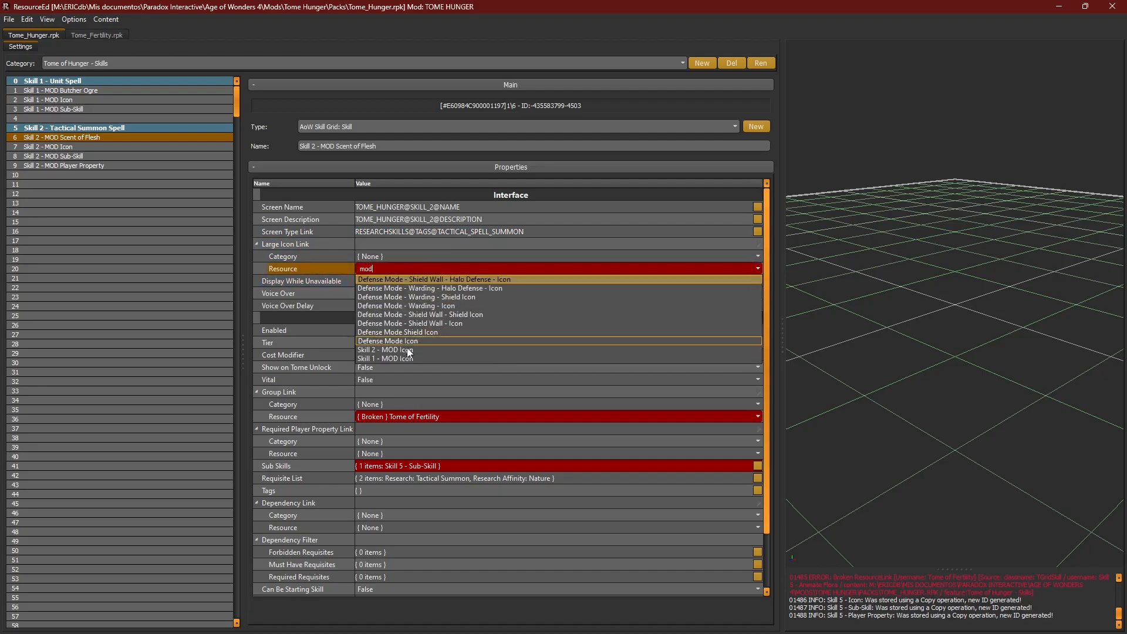
pyautogui.click(409, 350)
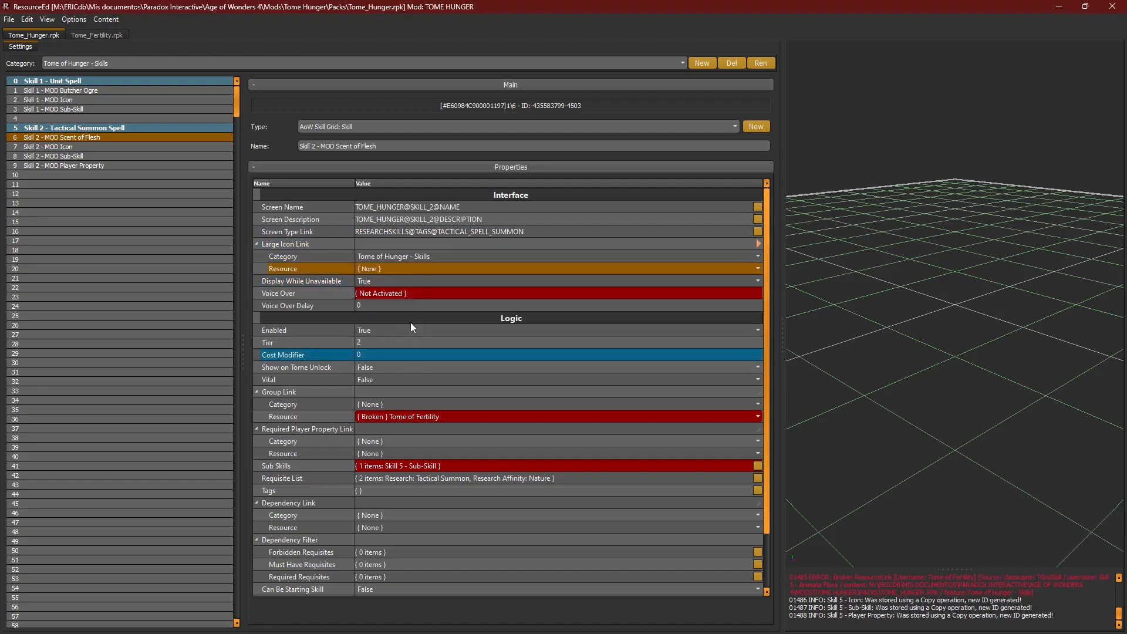
pyautogui.click(410, 269)
pyautogui.write('mod')
pyautogui.click(385, 350)
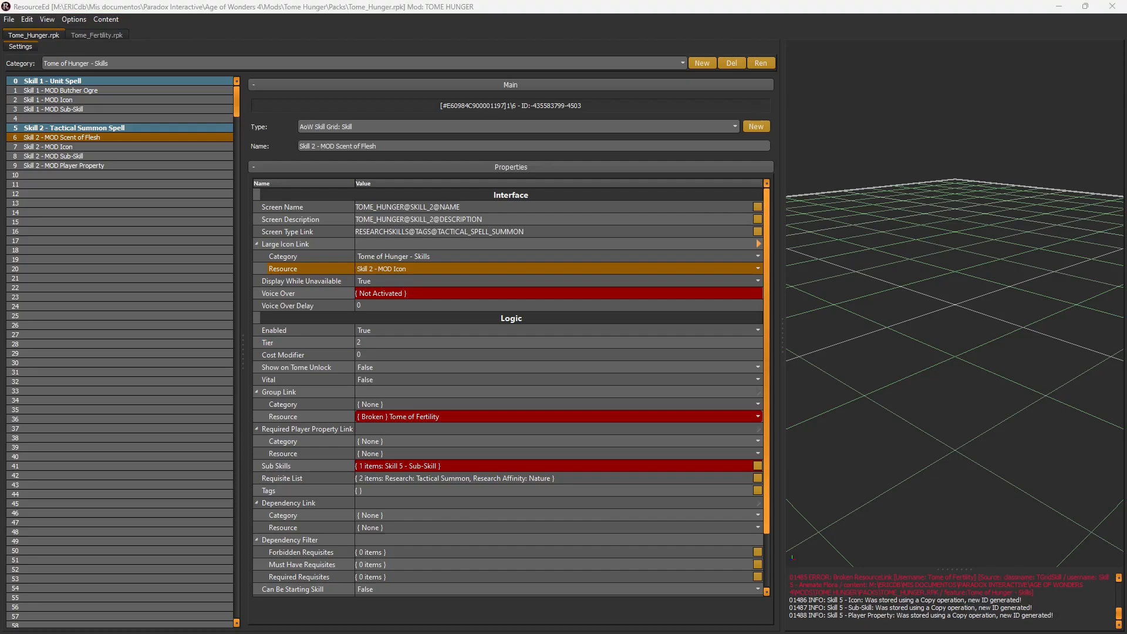
# Step: Switch to the Tome of Hunger - Draft document in Google Docs, review the planned skills and their types, and return to ResourceEd
pyautogui.hotkey('alt', 'Tab')
pyautogui.doubleClick(530, 123)
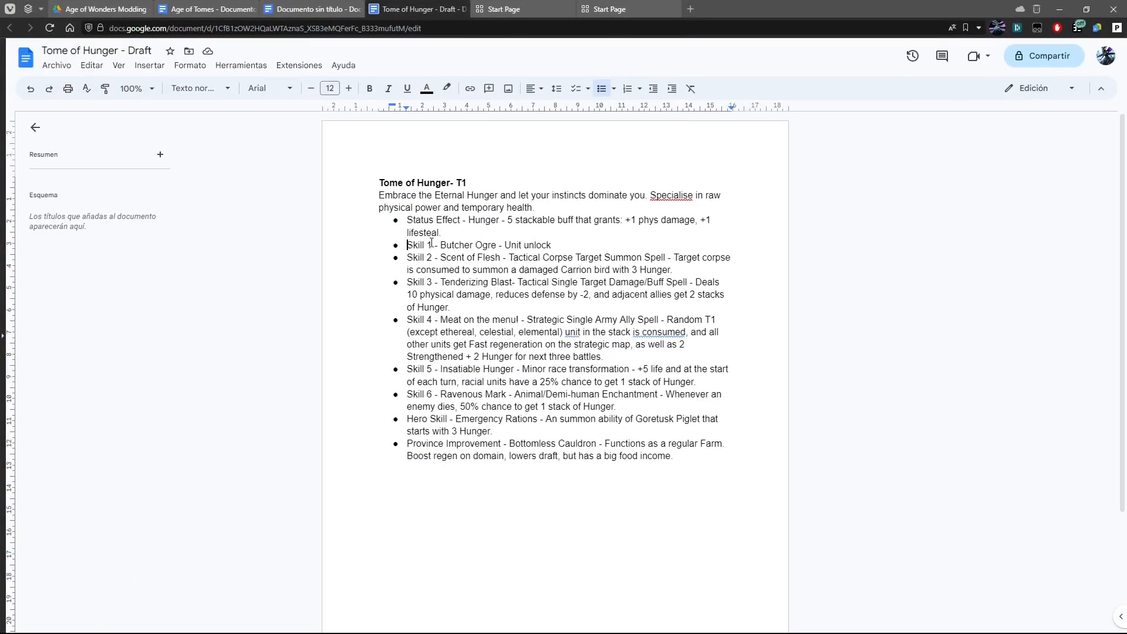
pyautogui.moveTo(406, 245); pyautogui.dragTo(601, 240)
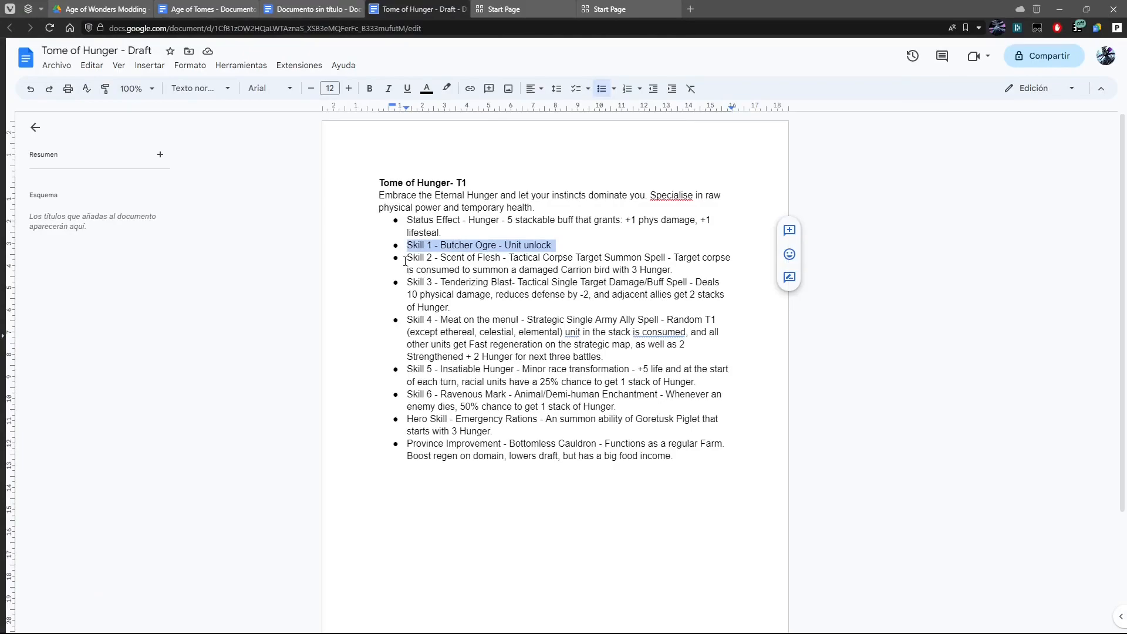
pyautogui.moveTo(406, 281); pyautogui.dragTo(463, 308)
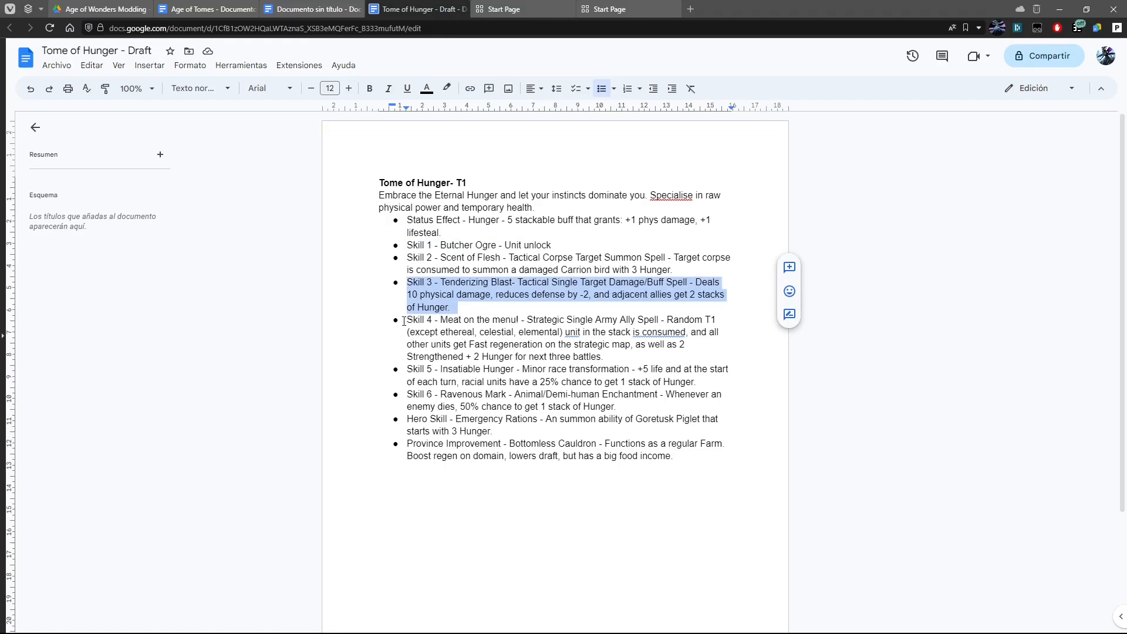
pyautogui.moveTo(407, 319); pyautogui.dragTo(612, 345)
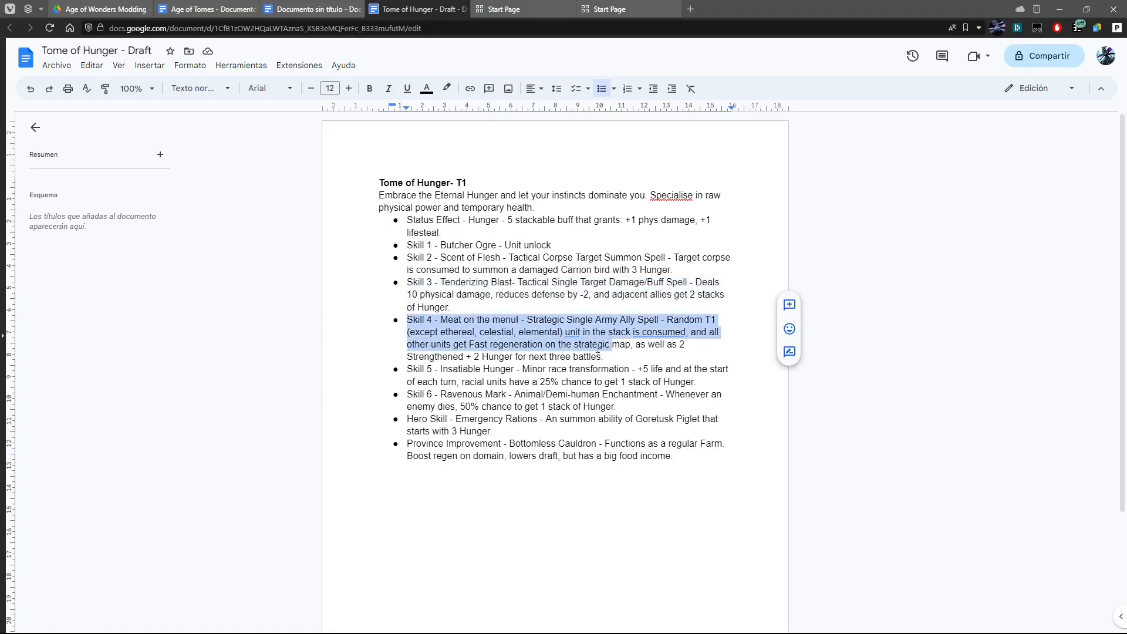
pyautogui.moveTo(407, 370); pyautogui.dragTo(697, 384)
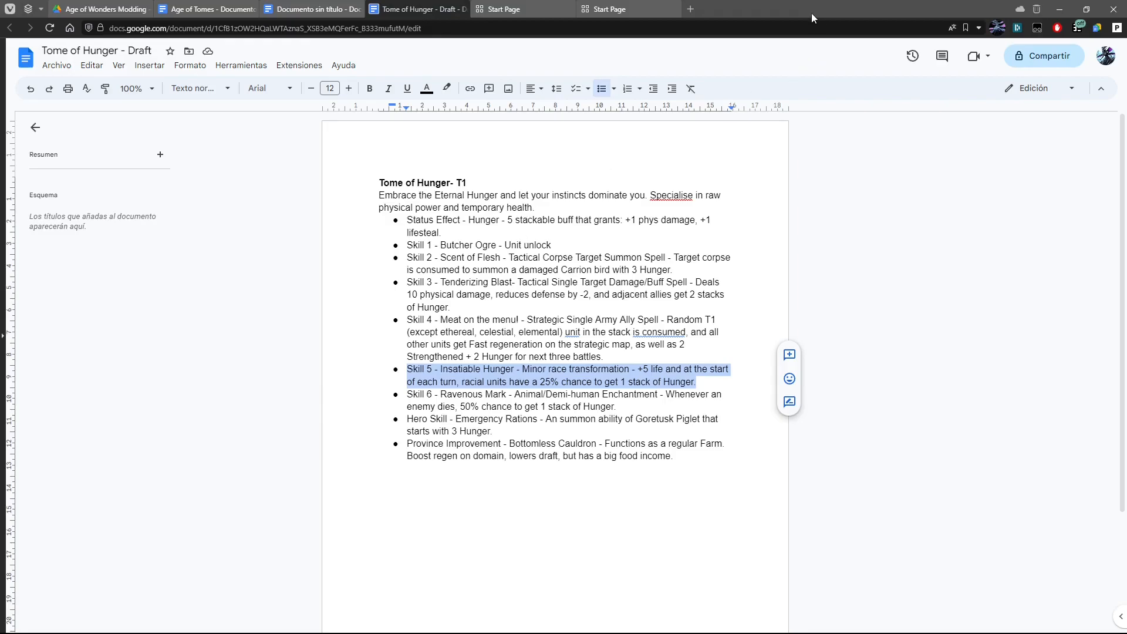
pyautogui.moveTo(453, 307); pyautogui.dragTo(402, 282)
pyautogui.click(476, 307)
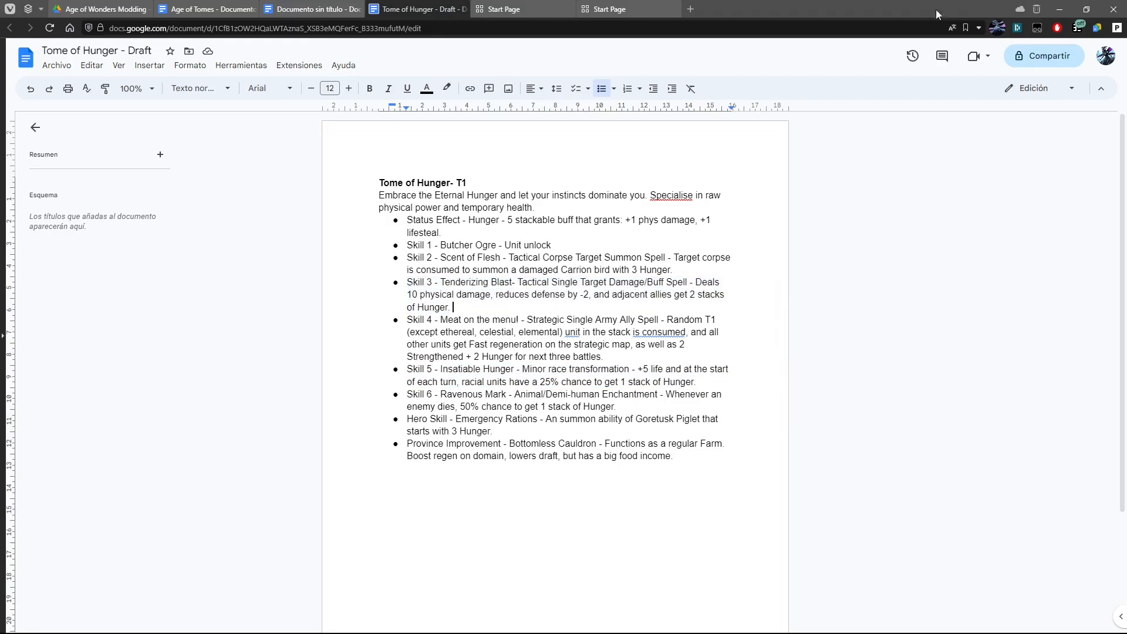
pyautogui.hotkey('alt', 'Tab')
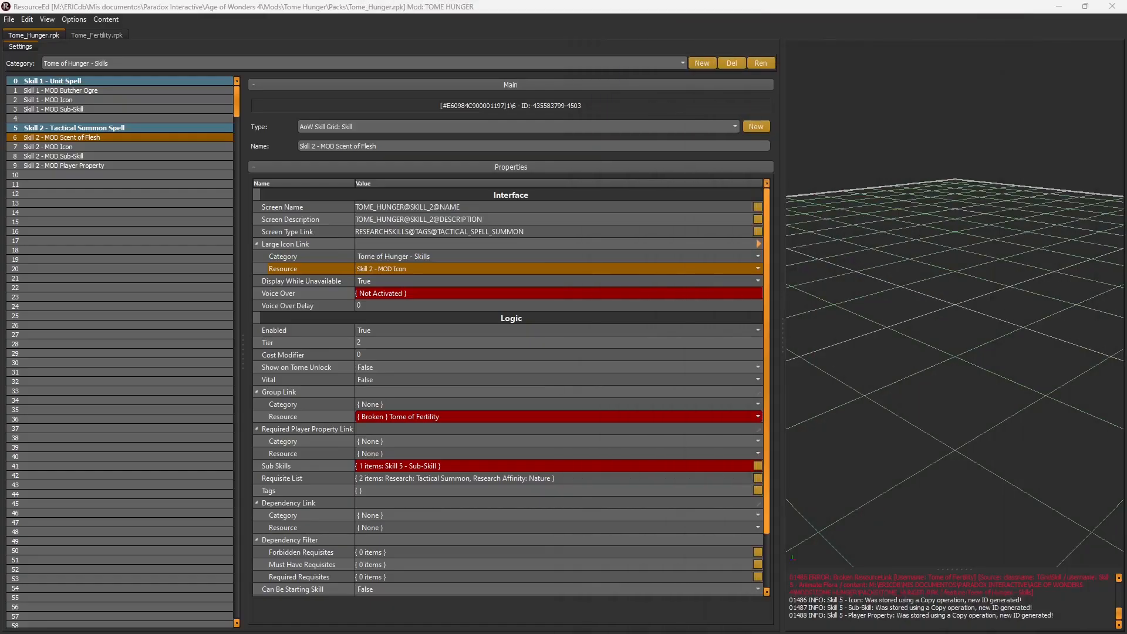
# Step: Set the Scent of Flesh skill's tier to 1 and its group link to Tome of Hunger in Tome of Hunger - Definition
pyautogui.click(368, 343)
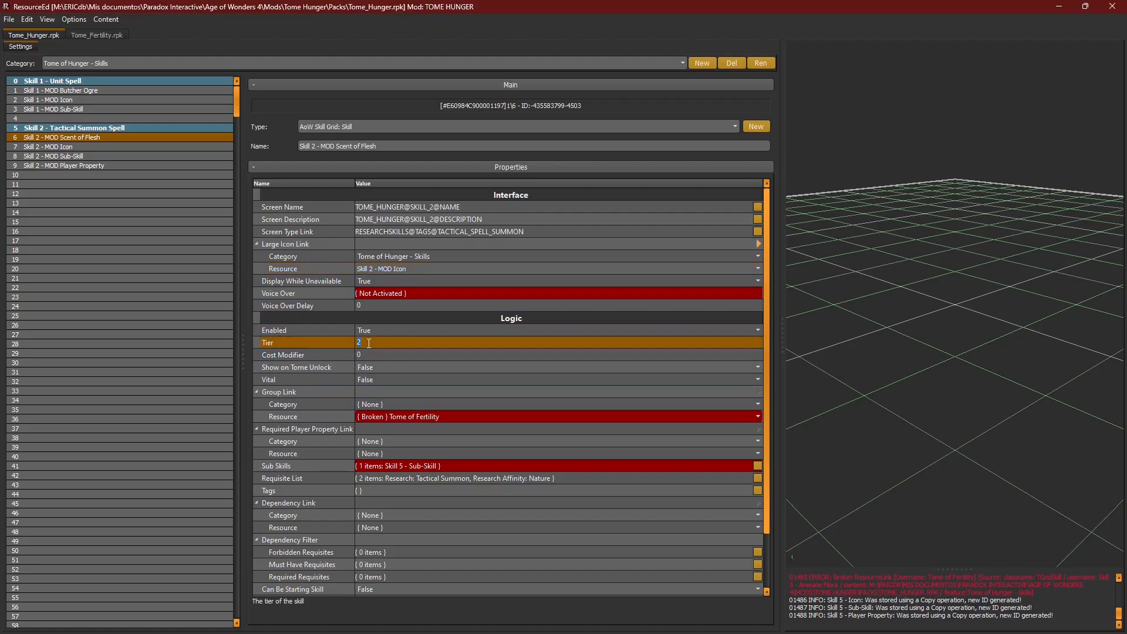
pyautogui.click(676, 415)
pyautogui.click(467, 413)
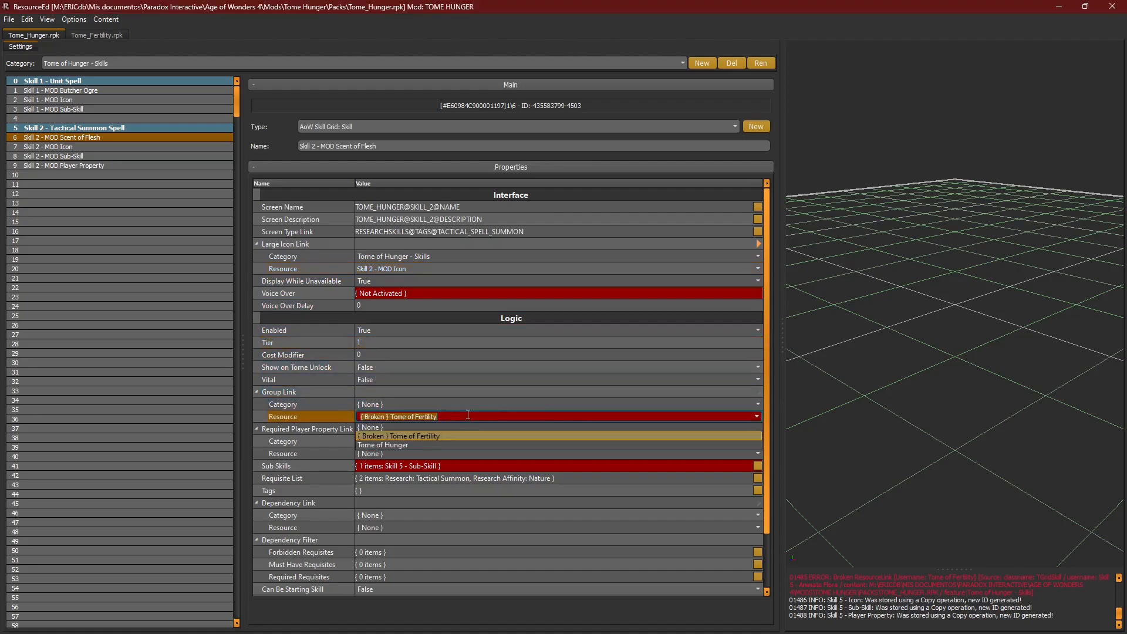
pyautogui.click(413, 445)
pyautogui.click(422, 417)
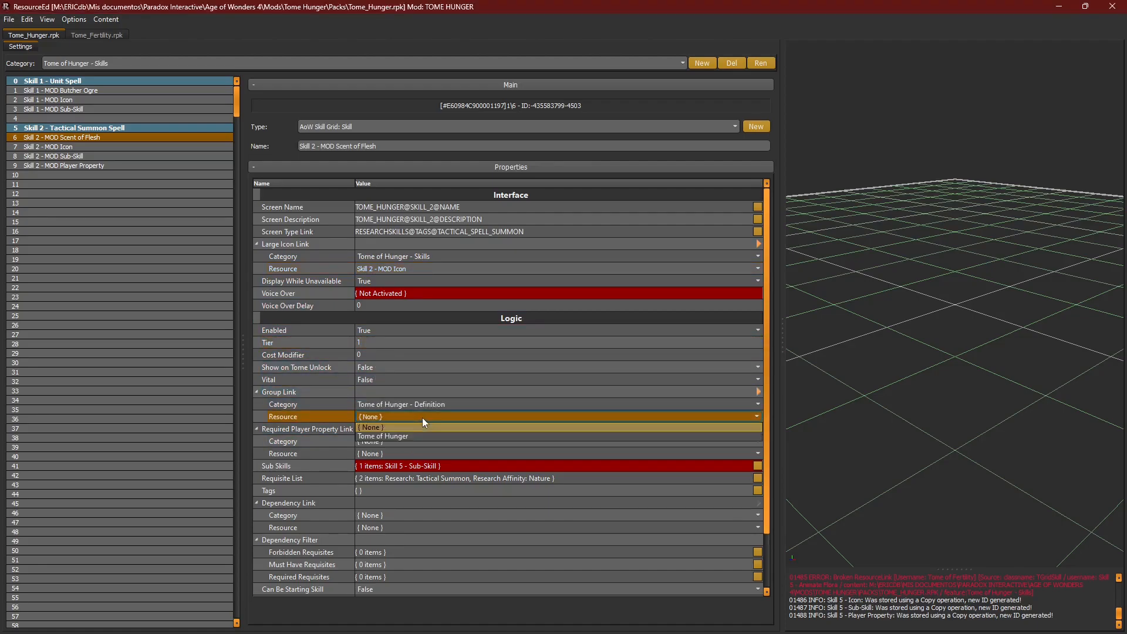
pyautogui.click(404, 437)
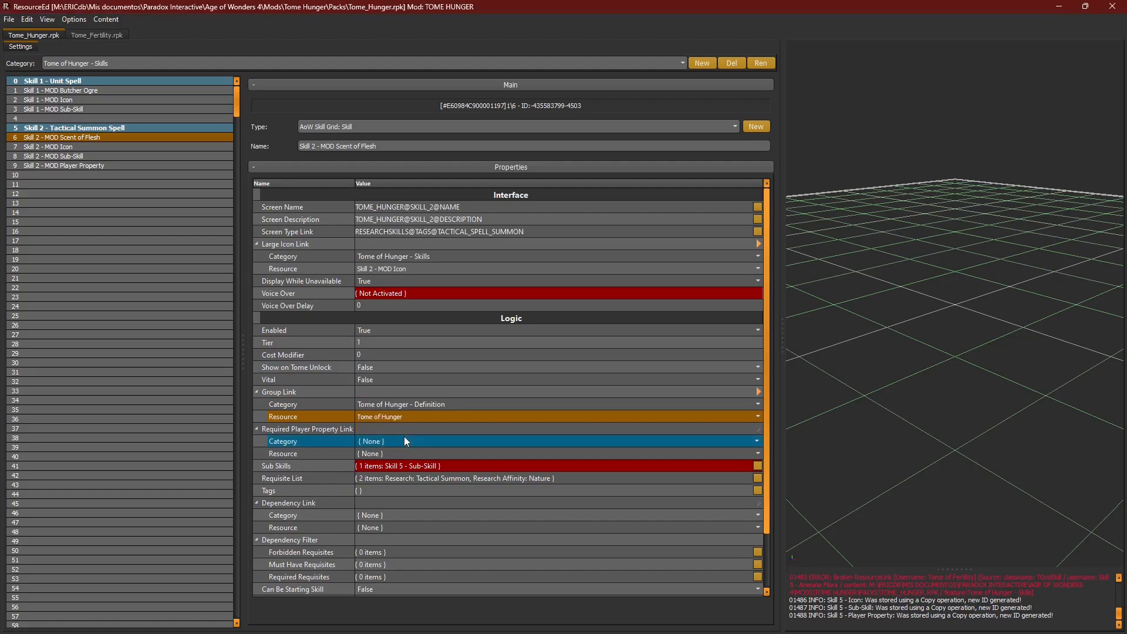
# Step: Replace the broken Skill 5 sub-skill with Skill 2 - MOD Sub-Skill in the Scent of Flesh skill's sub-skills
pyautogui.scroll(-1, 767, 459)
pyautogui.scroll(-1, 766, 458)
pyautogui.click(758, 404)
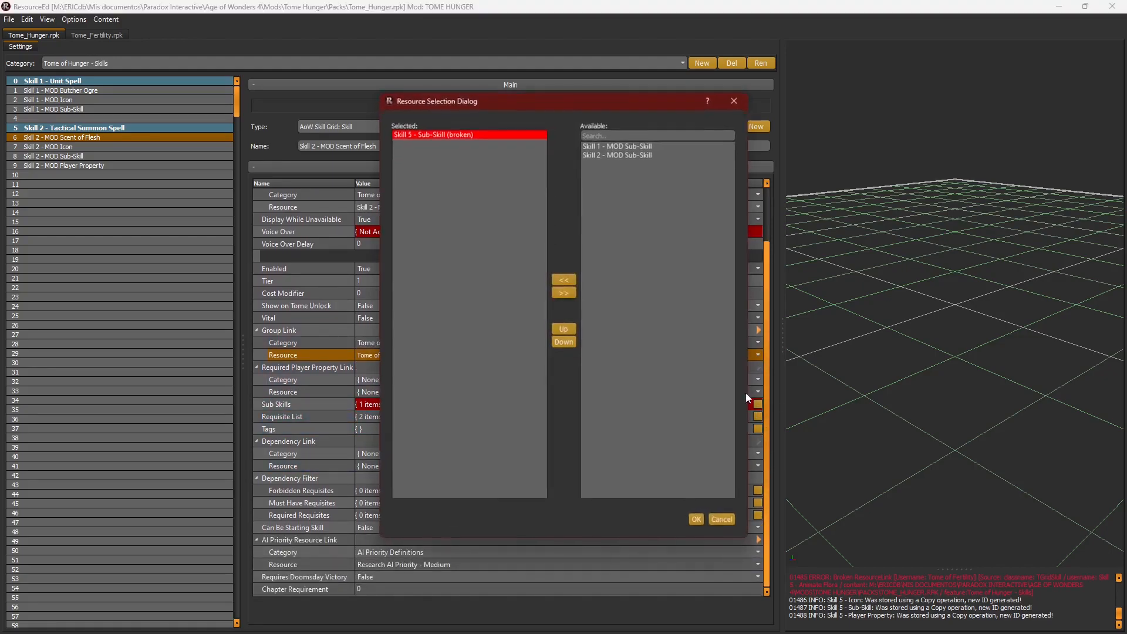
pyautogui.doubleClick(625, 155)
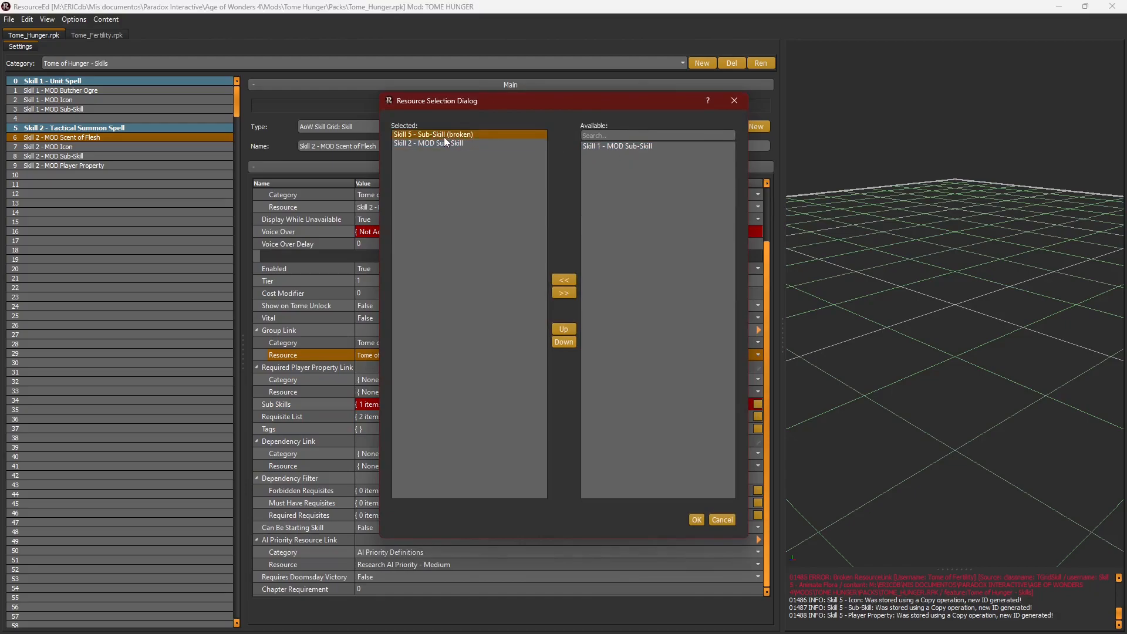
pyautogui.doubleClick(444, 135)
pyautogui.click(695, 517)
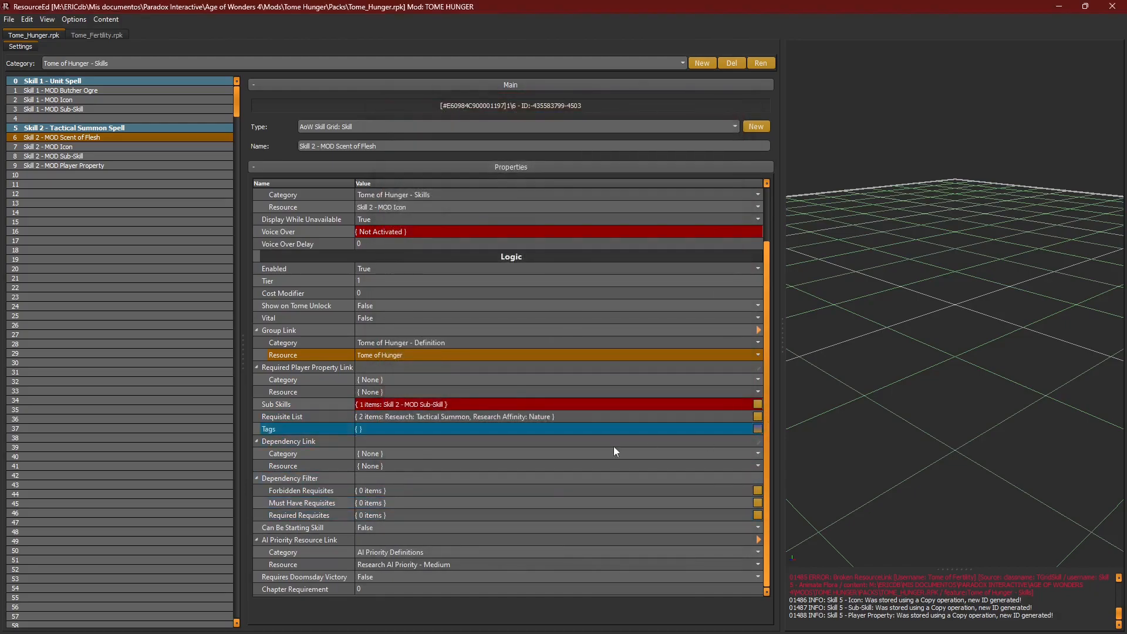
# Step: Replace Research Affinity: Nature with Research Affinity: Chaos in the Scent of Flesh requisite list, and save the Tome_Hunger pack
pyautogui.click(758, 417)
pyautogui.doubleClick(424, 144)
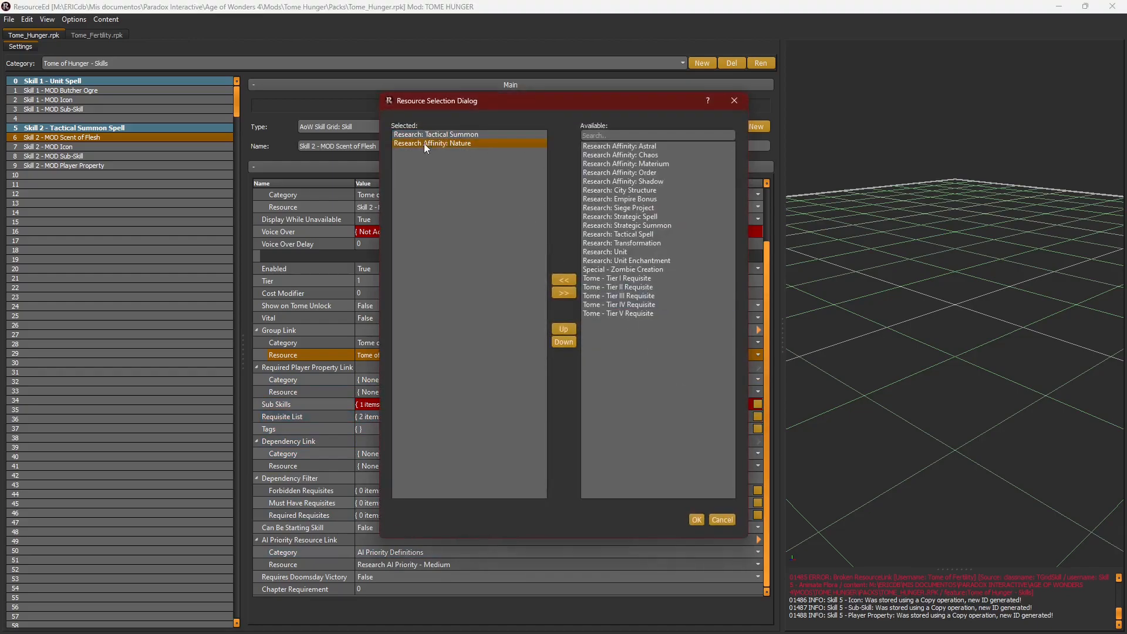
pyautogui.write('ch')
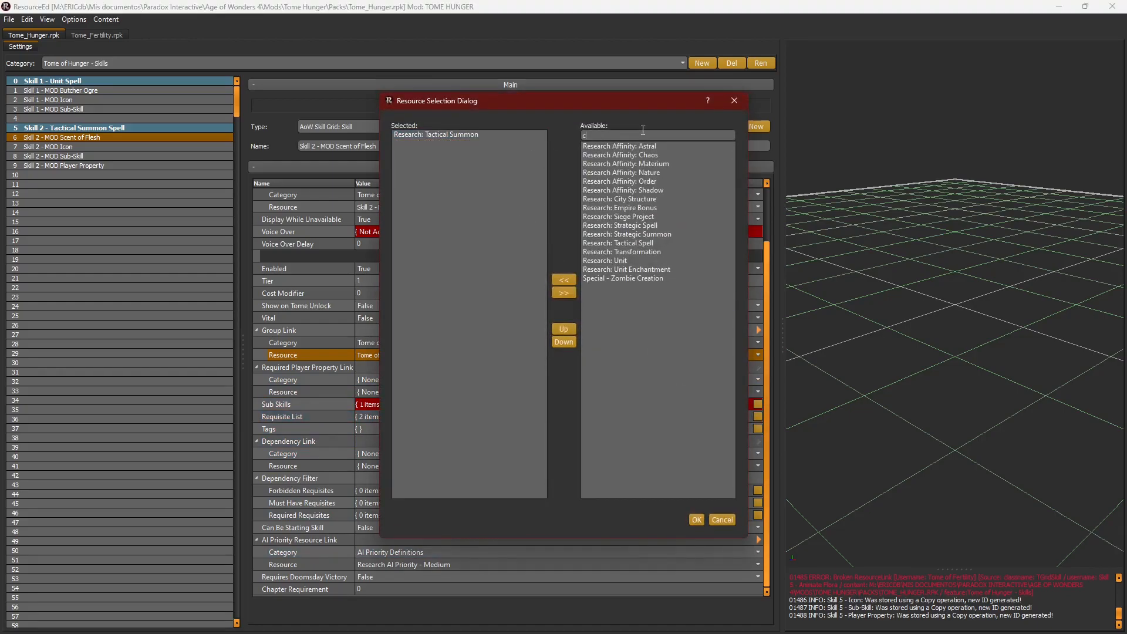
pyautogui.click(650, 156)
pyautogui.doubleClick(651, 156)
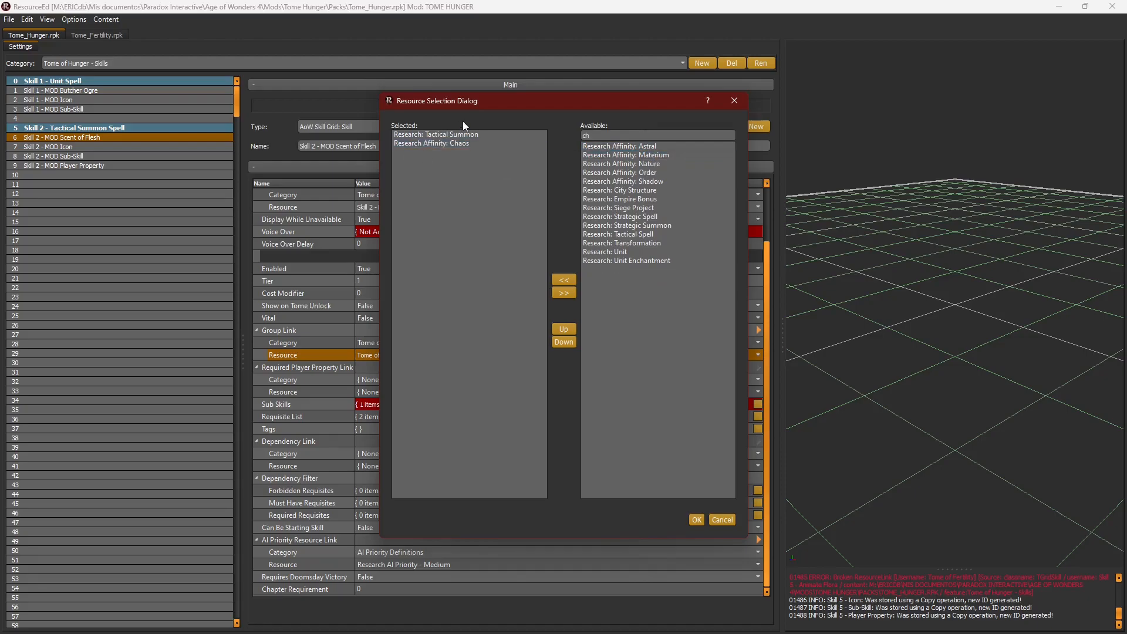
pyautogui.click(695, 520)
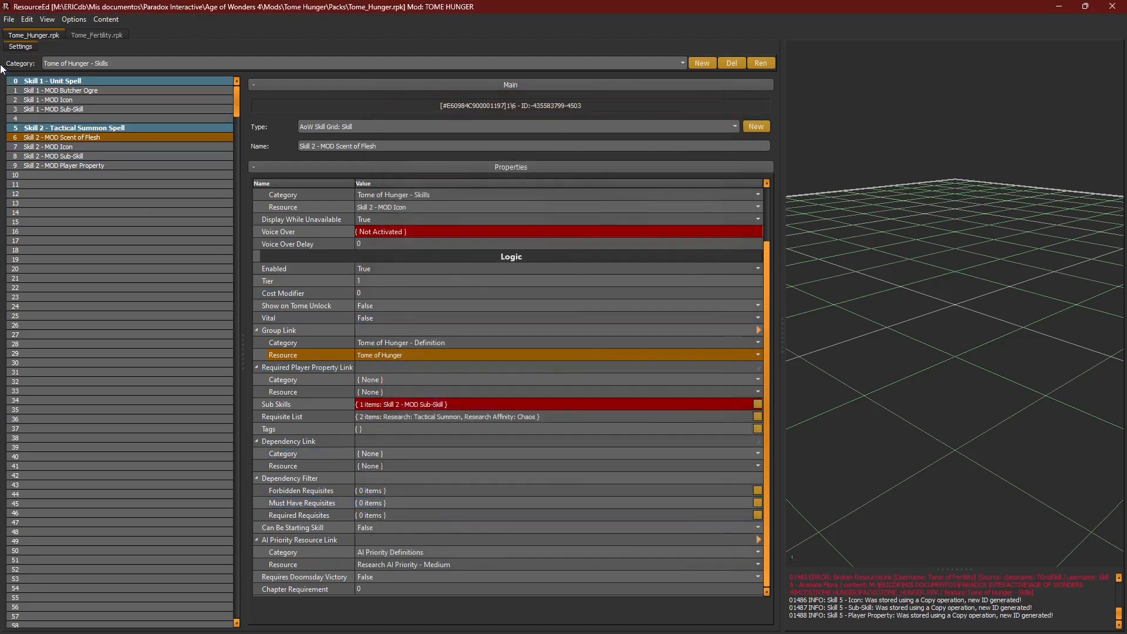
pyautogui.click(9, 19)
pyautogui.click(31, 59)
# Step: Link the Skill 2 - MOD Icon image to TomeHunger_ScentOfFlesh in the Tome Skills resource of the TOME HUNGER library
pyautogui.click(59, 147)
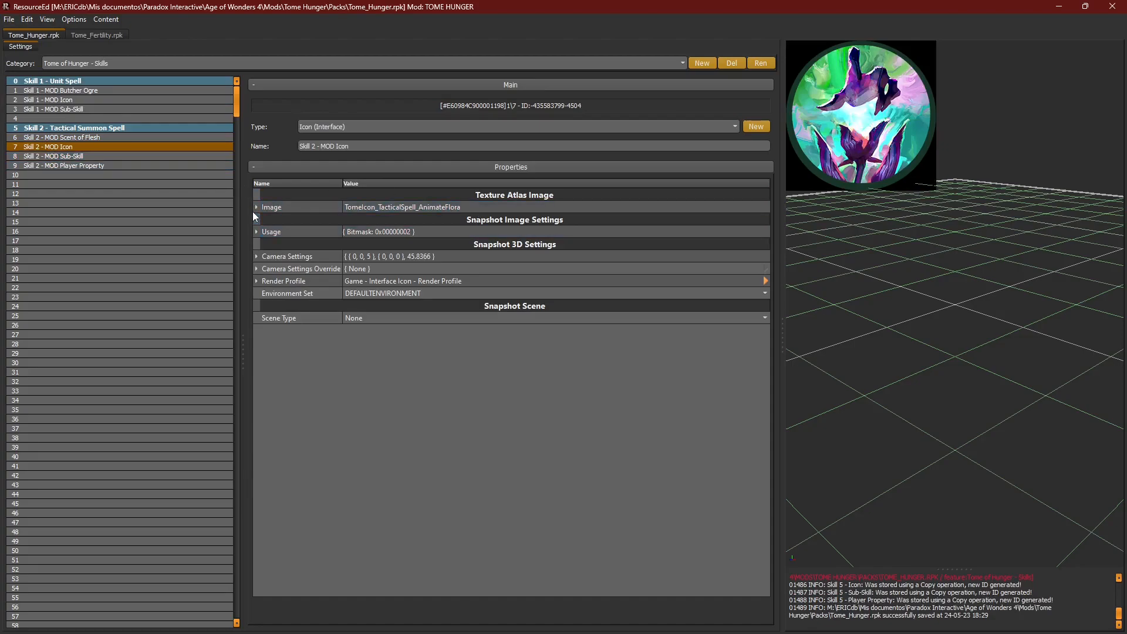
pyautogui.click(256, 206)
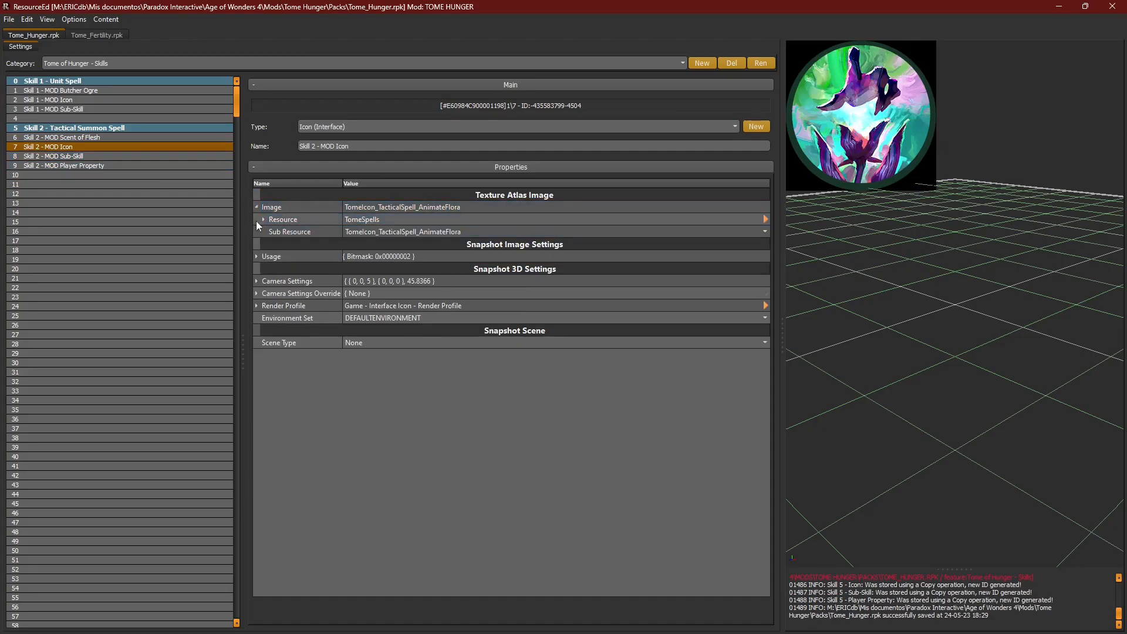
pyautogui.click(264, 219)
pyautogui.click(264, 219)
pyautogui.click(390, 231)
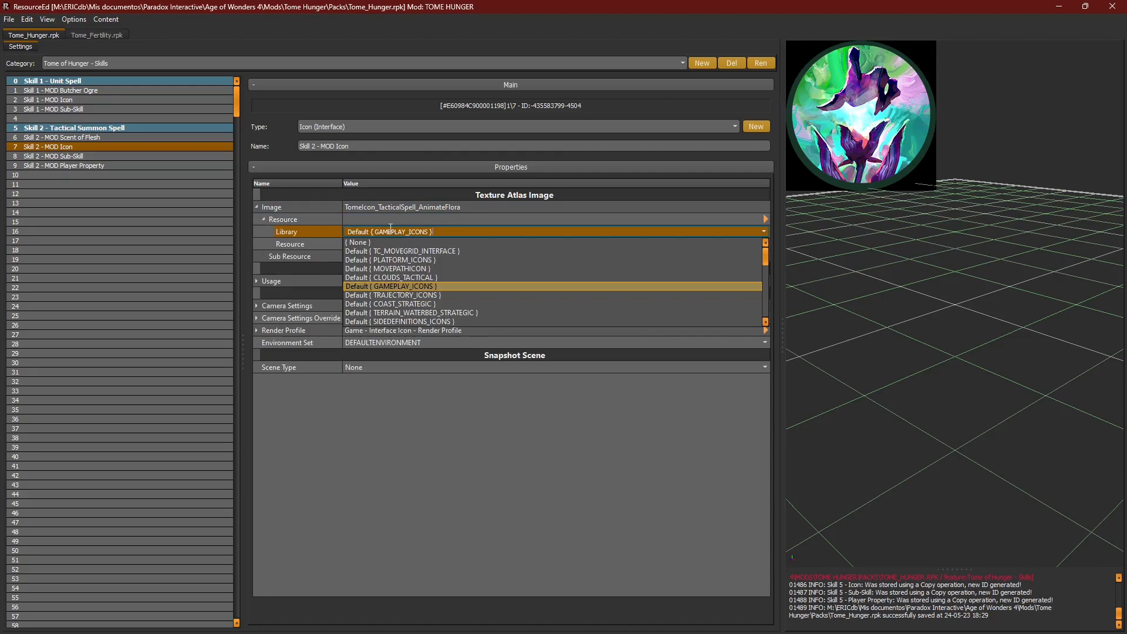
pyautogui.write('hun')
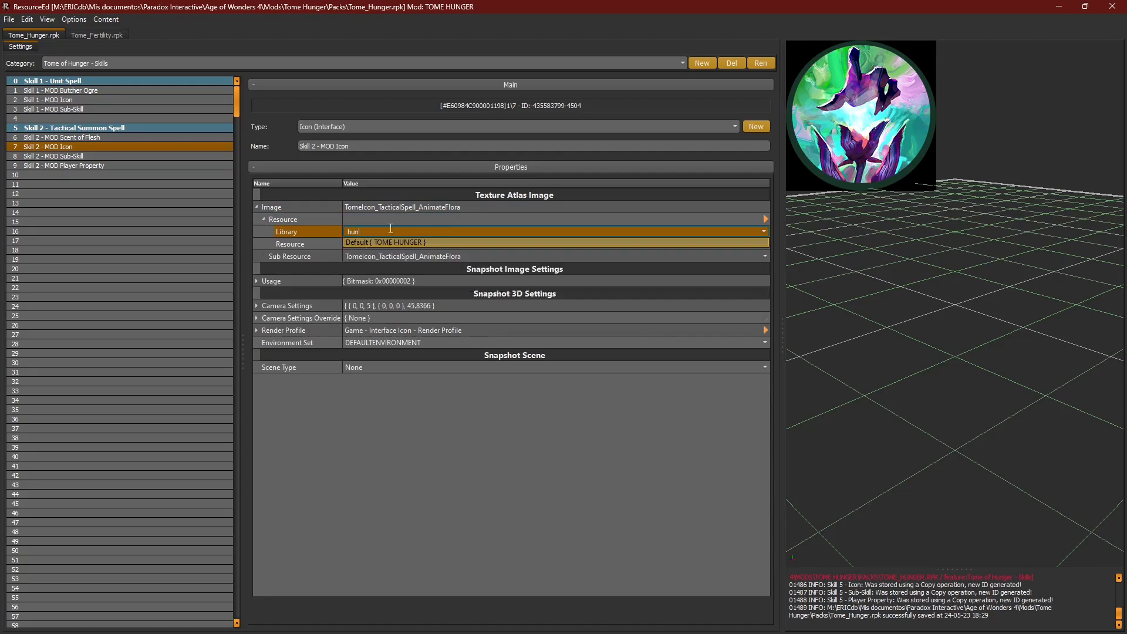
pyautogui.press('Return')
pyautogui.click(395, 244)
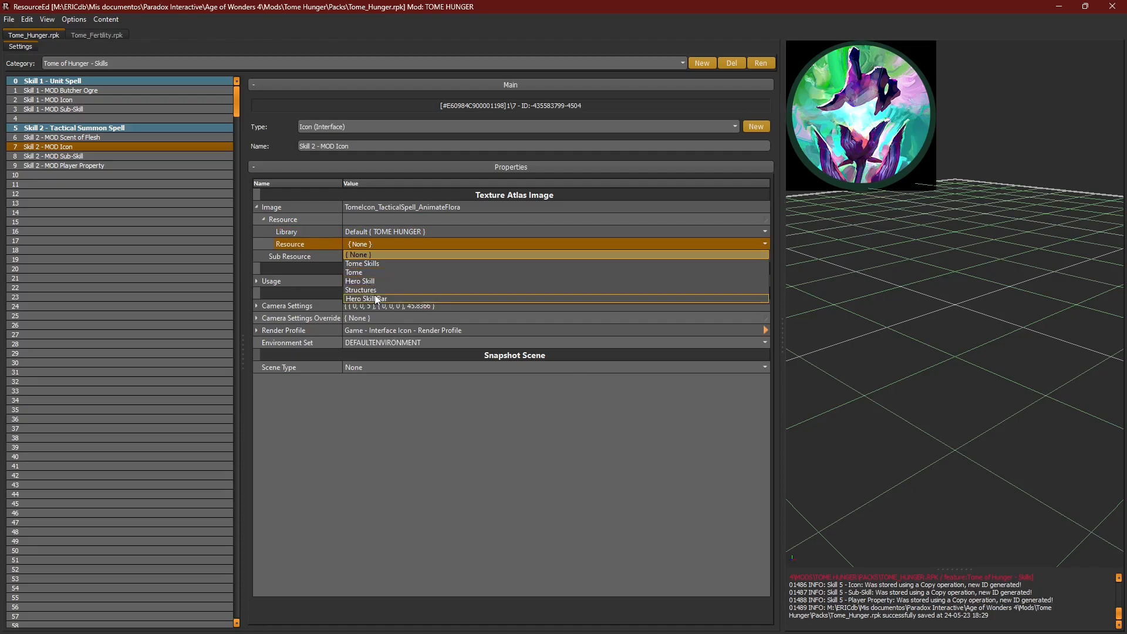
pyautogui.click(386, 263)
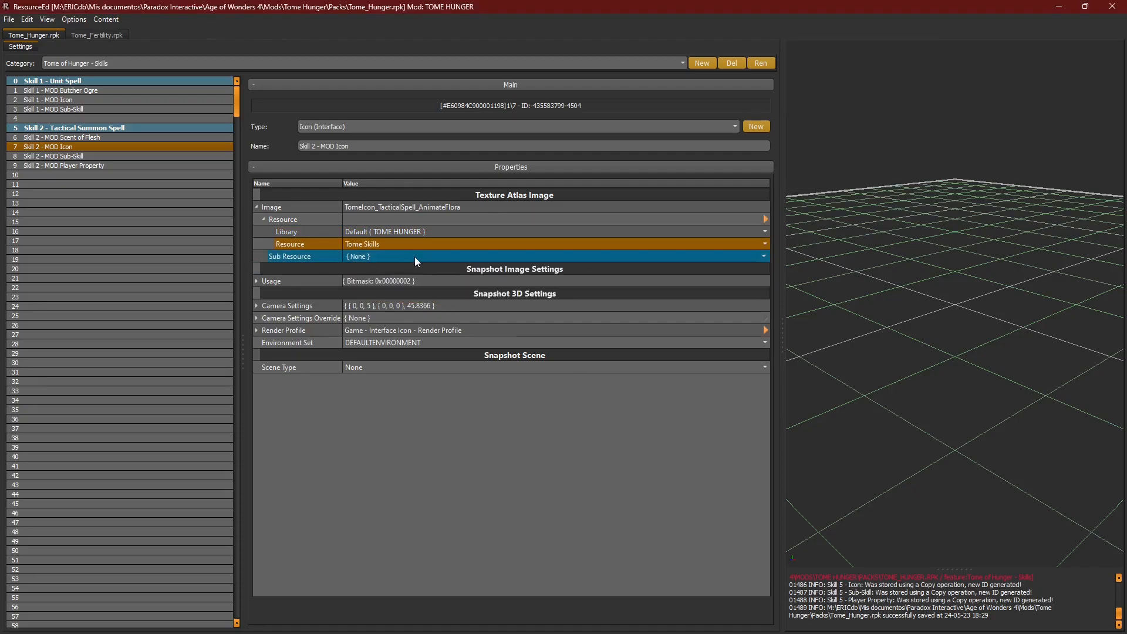
pyautogui.click(414, 257)
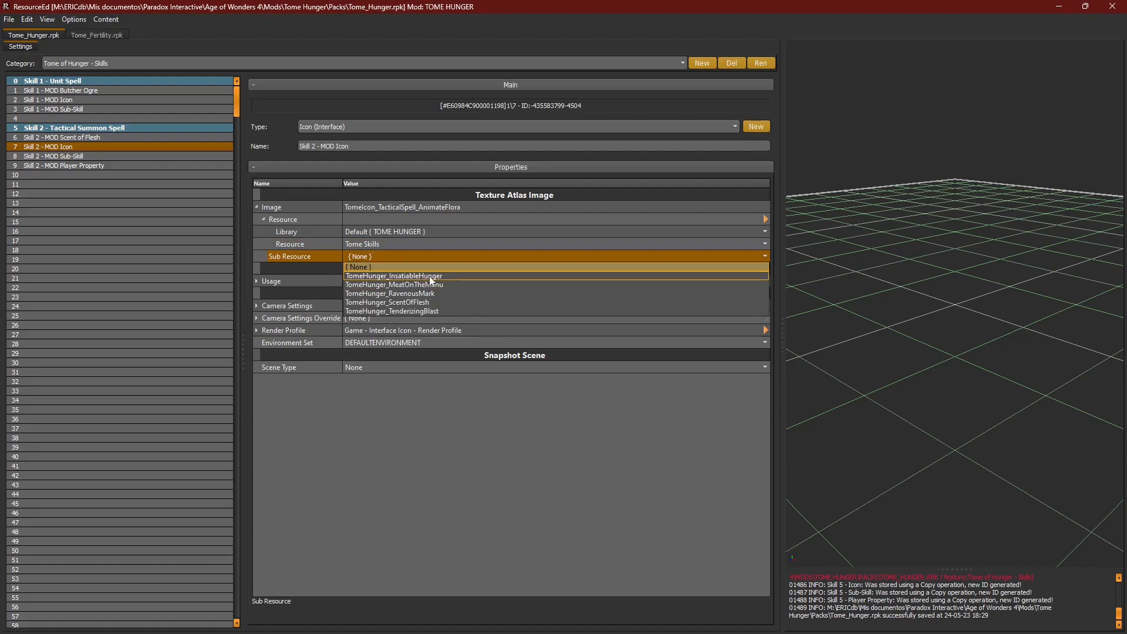
pyautogui.click(430, 300)
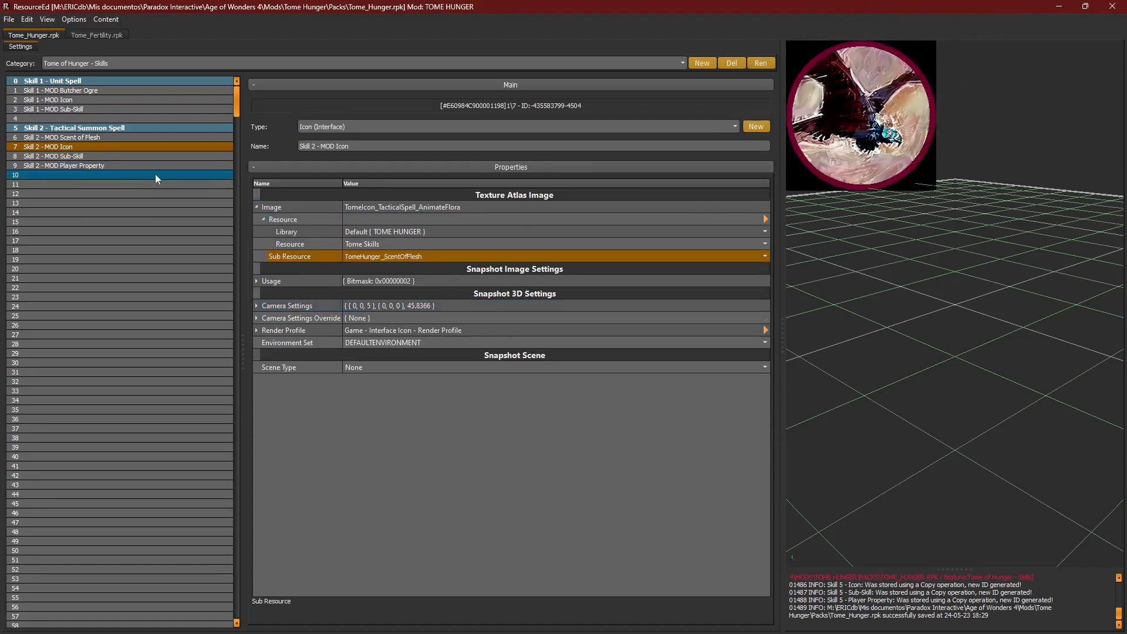
# Step: Replace the broken Skill 5 player property with Skill 2 - MOD Player Property in the Skill 2 - MOD Sub-Skill entry
pyautogui.click(70, 156)
pyautogui.click(764, 305)
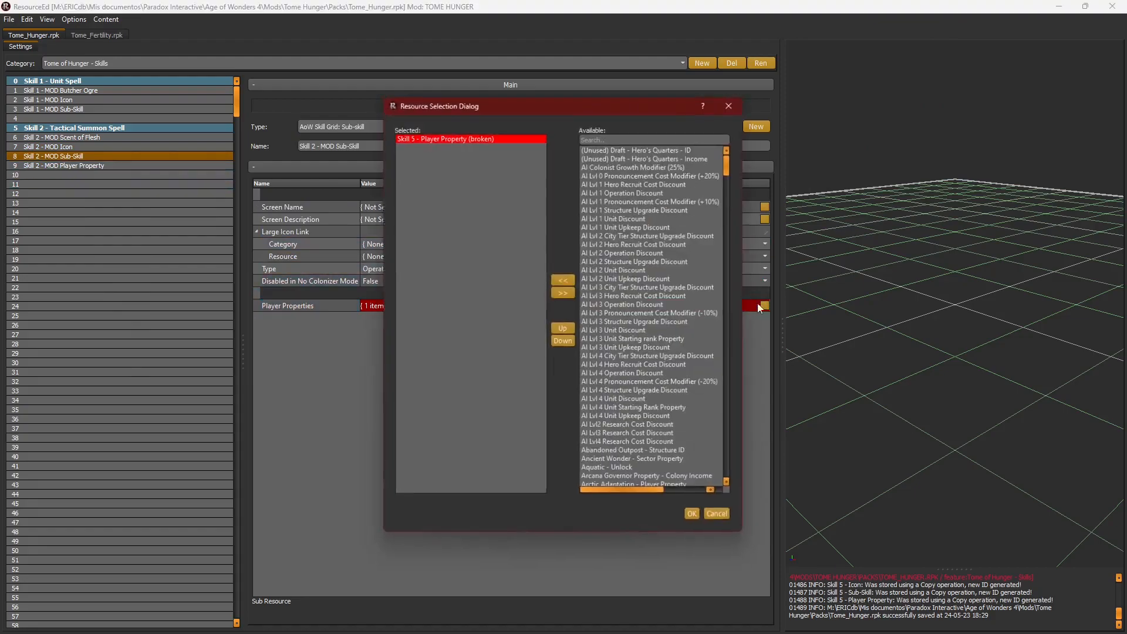
pyautogui.click(649, 135)
pyautogui.write('skill')
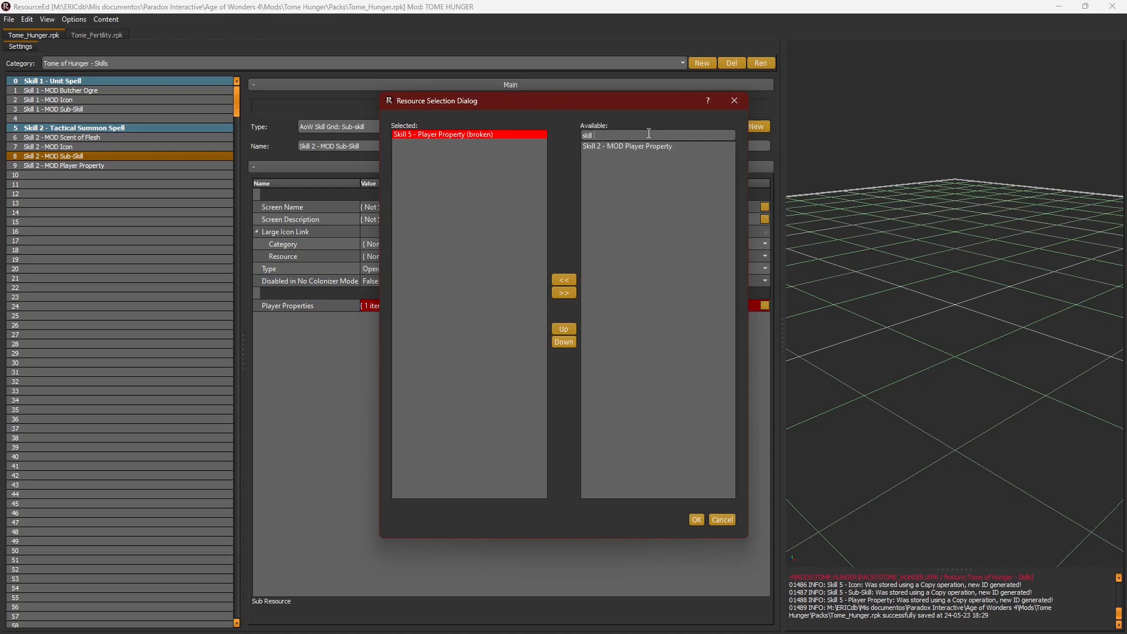
pyautogui.doubleClick(622, 149)
pyautogui.doubleClick(464, 136)
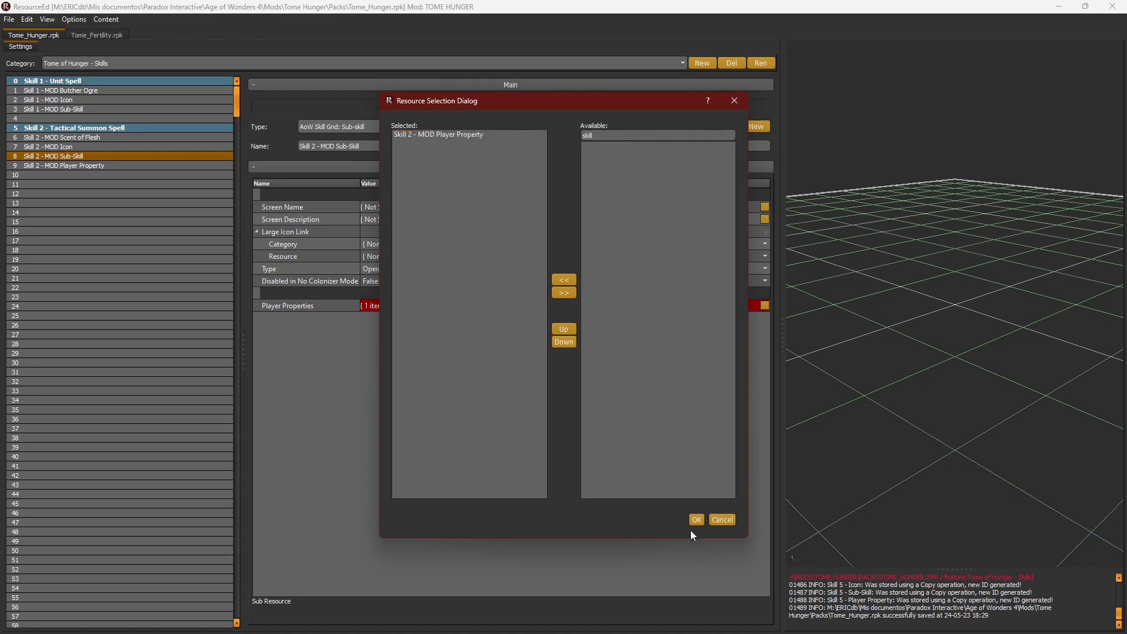
pyautogui.click(694, 521)
# Step: Check the Skill 2 - MOD Player Property entry and save the Tome_Hunger pack
pyautogui.click(75, 166)
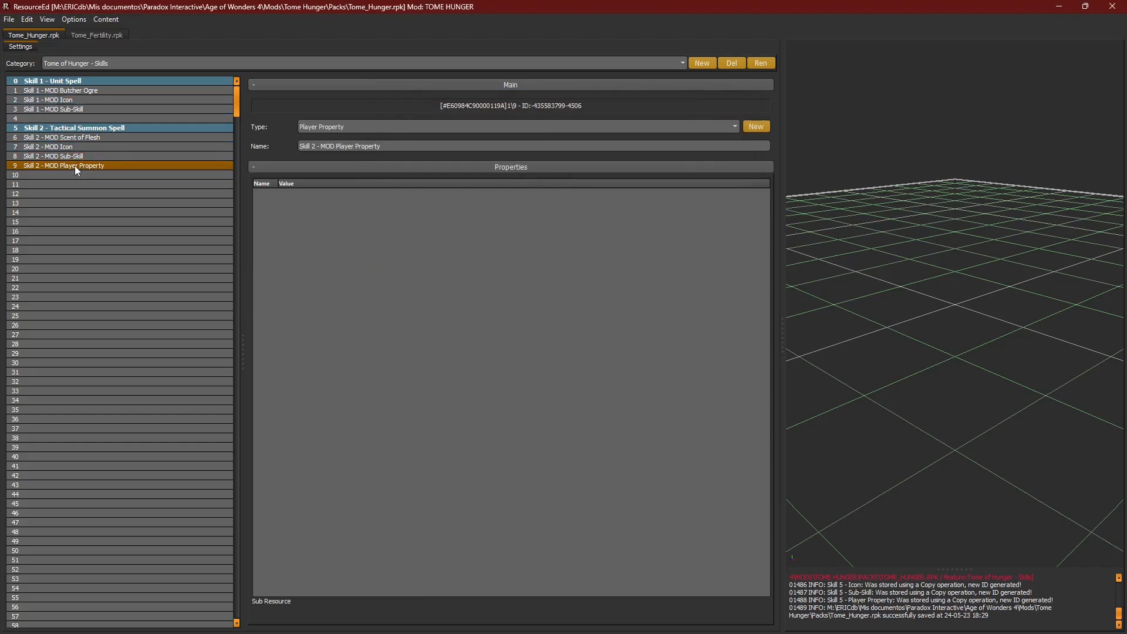
pyautogui.click(9, 18)
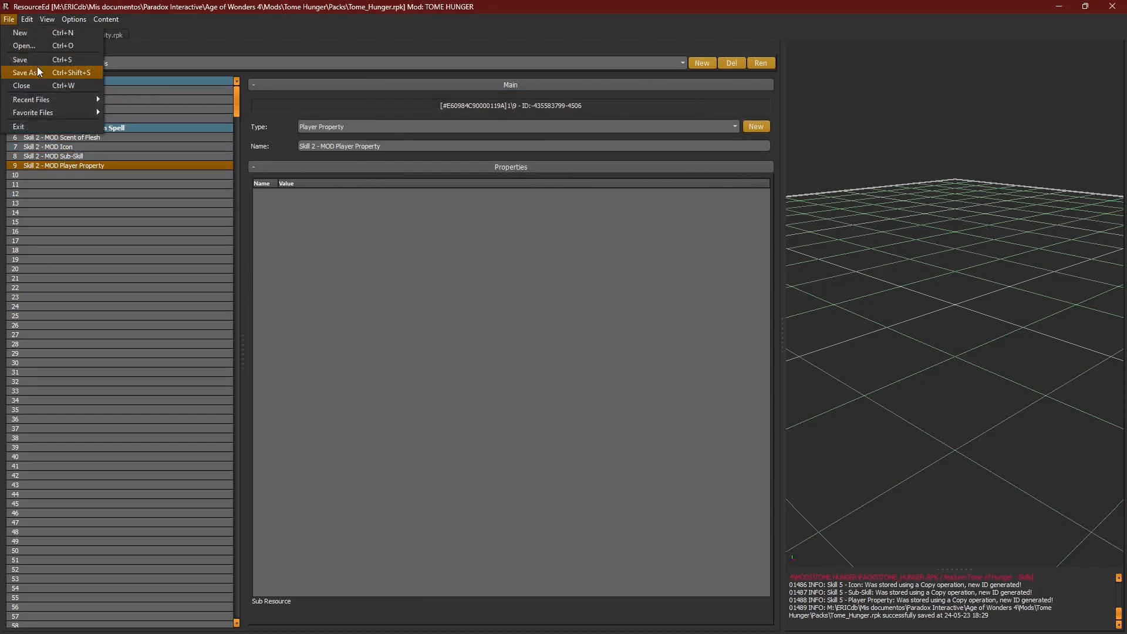
pyautogui.click(40, 57)
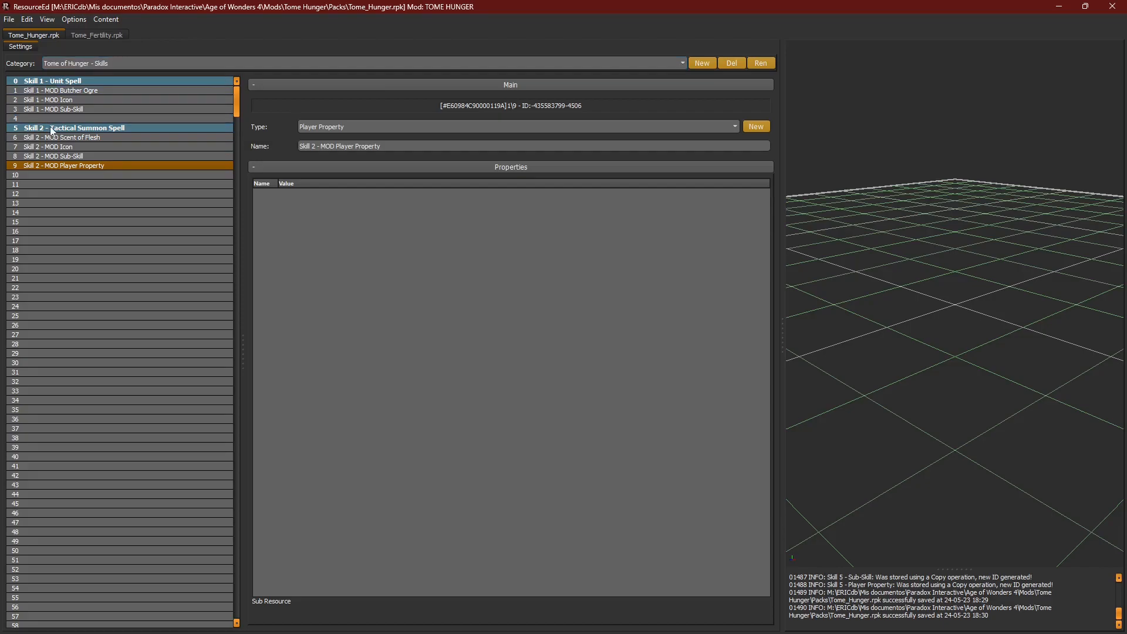
# Step: Switch to the Tome of Hunger - Draft document in Google Docs, read the Skill 3 plan, and return to ResourceEd
pyautogui.click(61, 184)
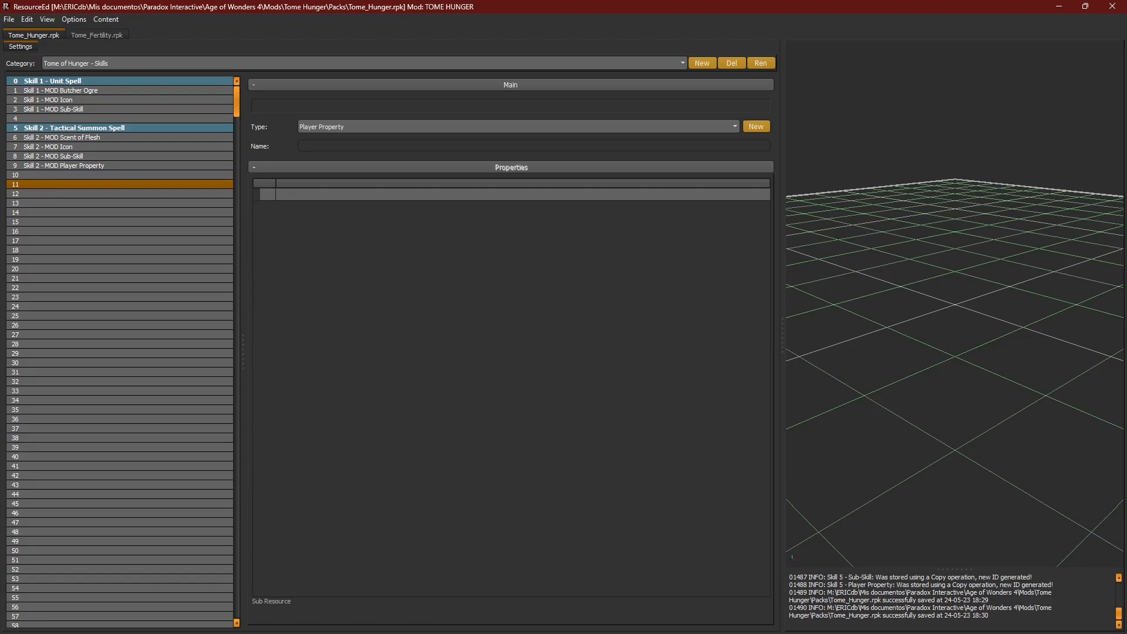
pyautogui.moveTo(1126, 29); pyautogui.dragTo(744, 29)
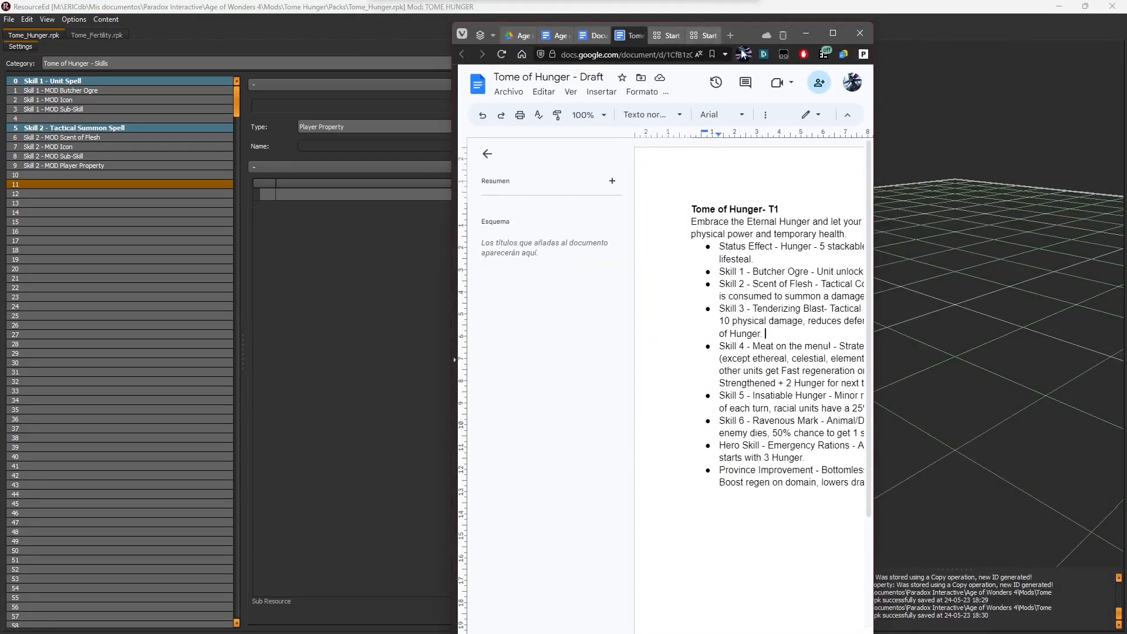
pyautogui.doubleClick(744, 30)
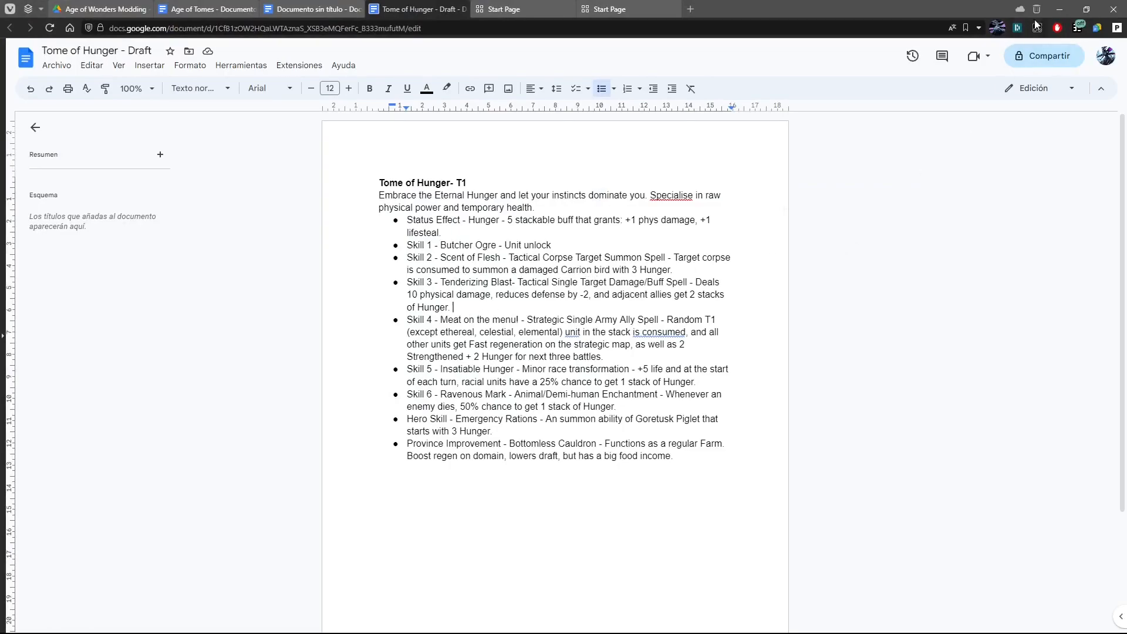
pyautogui.click(1060, 10)
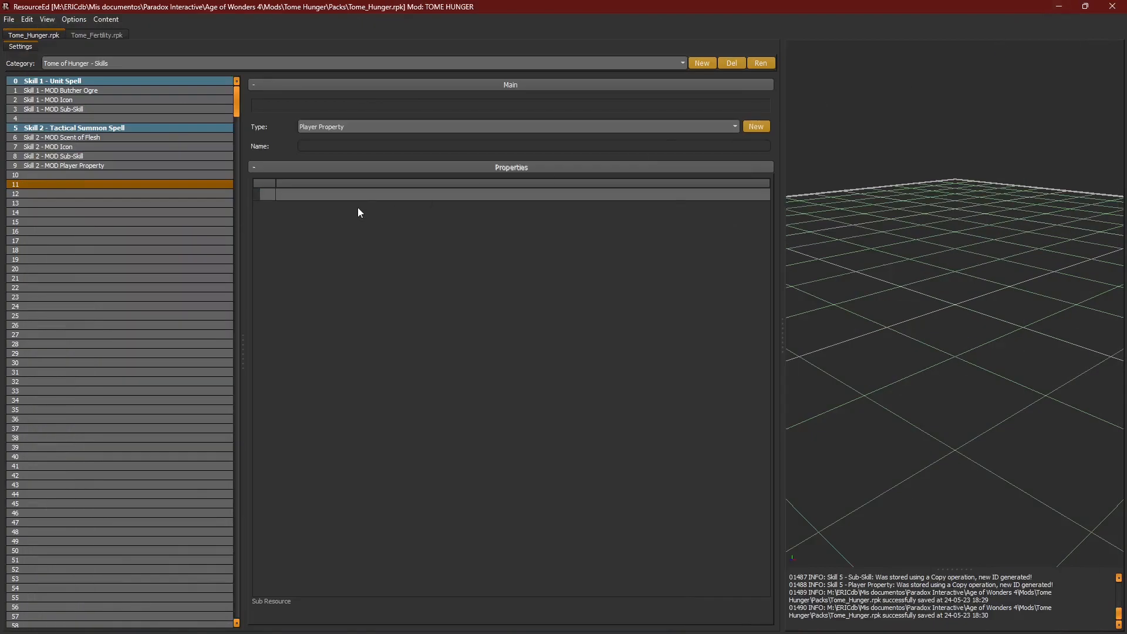
# Step: Find the Tome_Pyromancy.rpk resource pack with the search term "py" and open it
pyautogui.click(9, 19)
pyautogui.click(24, 45)
pyautogui.click(963, 49)
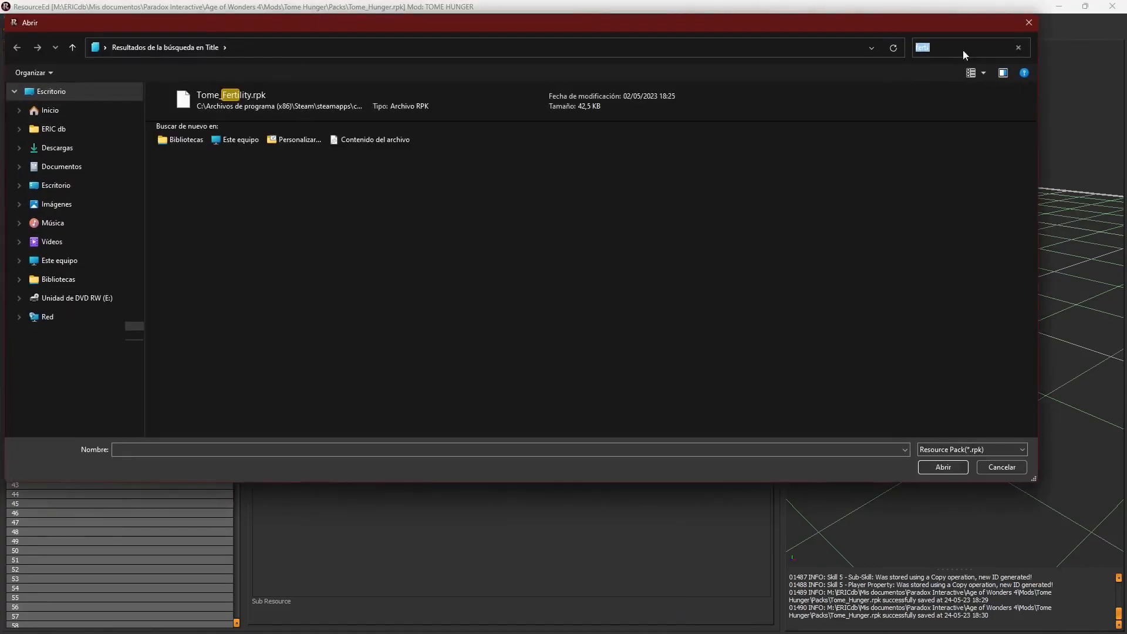
pyautogui.click(953, 45)
pyautogui.moveTo(953, 45); pyautogui.dragTo(837, 51)
pyautogui.write('py')
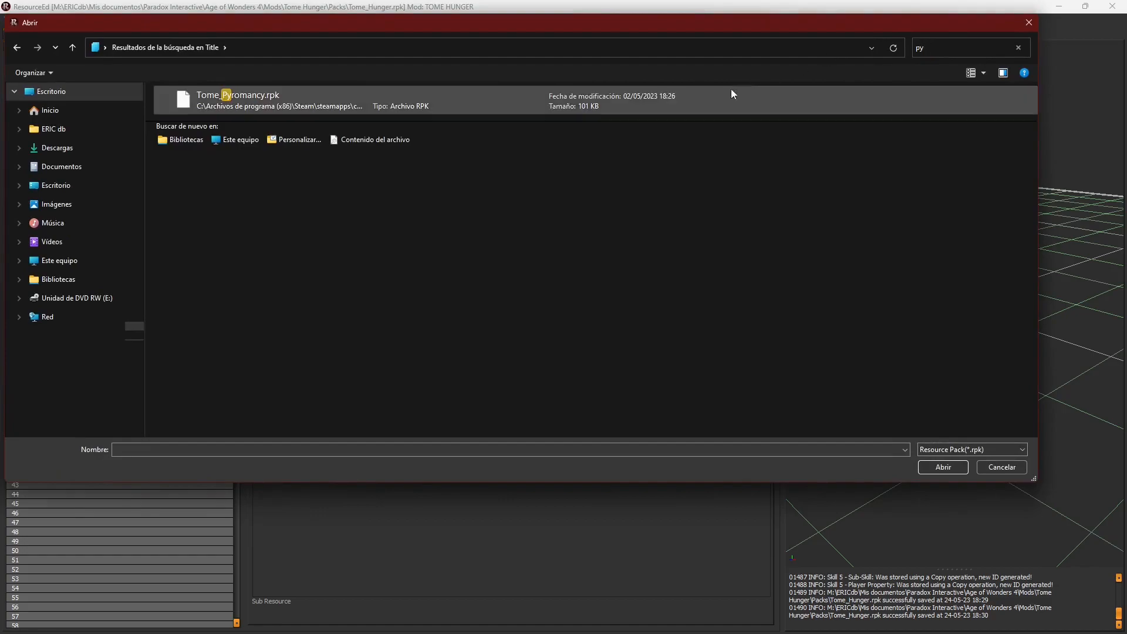
pyautogui.doubleClick(499, 103)
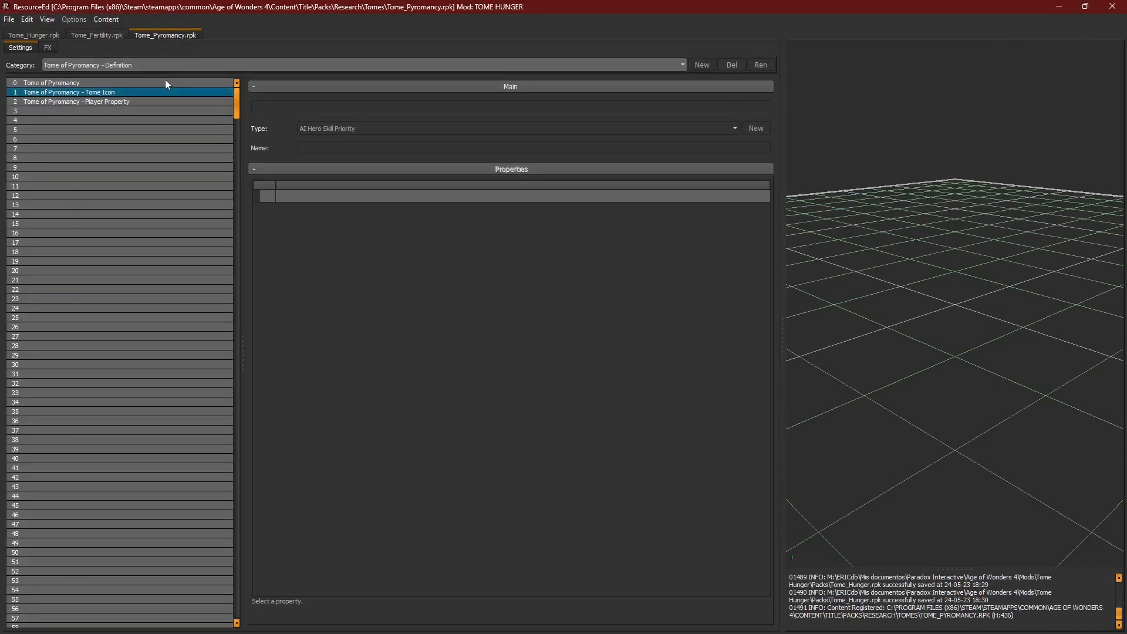
# Step: Copy the four Skill 1 entries, from Ignite to Player Property, in the Tome of Pyromancy - Skills category
pyautogui.click(118, 64)
pyautogui.click(125, 113)
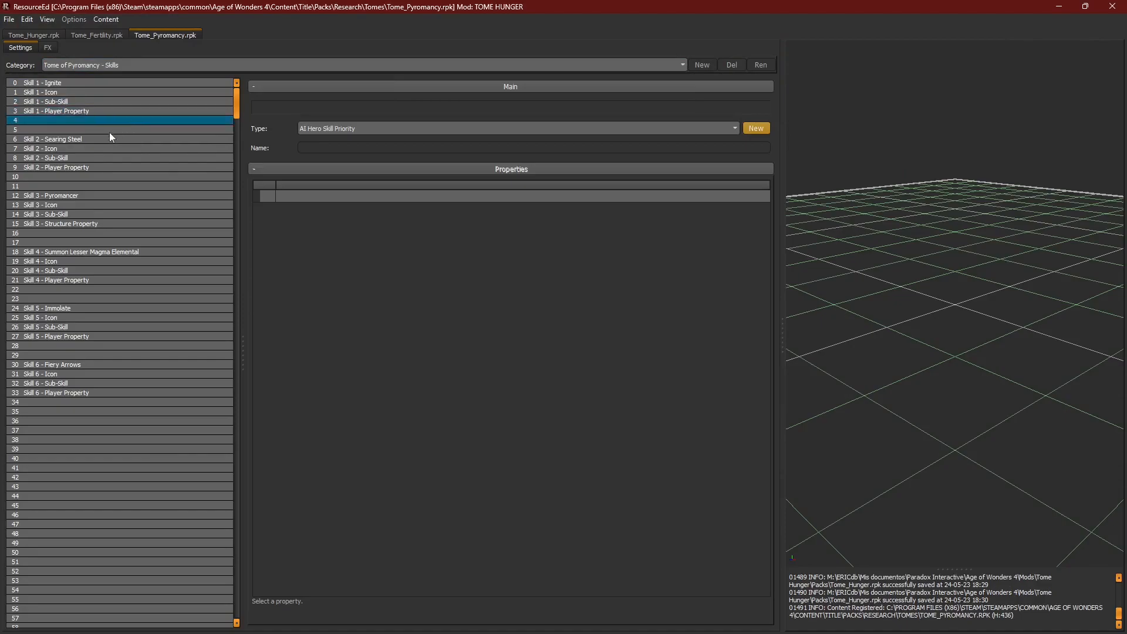
pyautogui.click(102, 84)
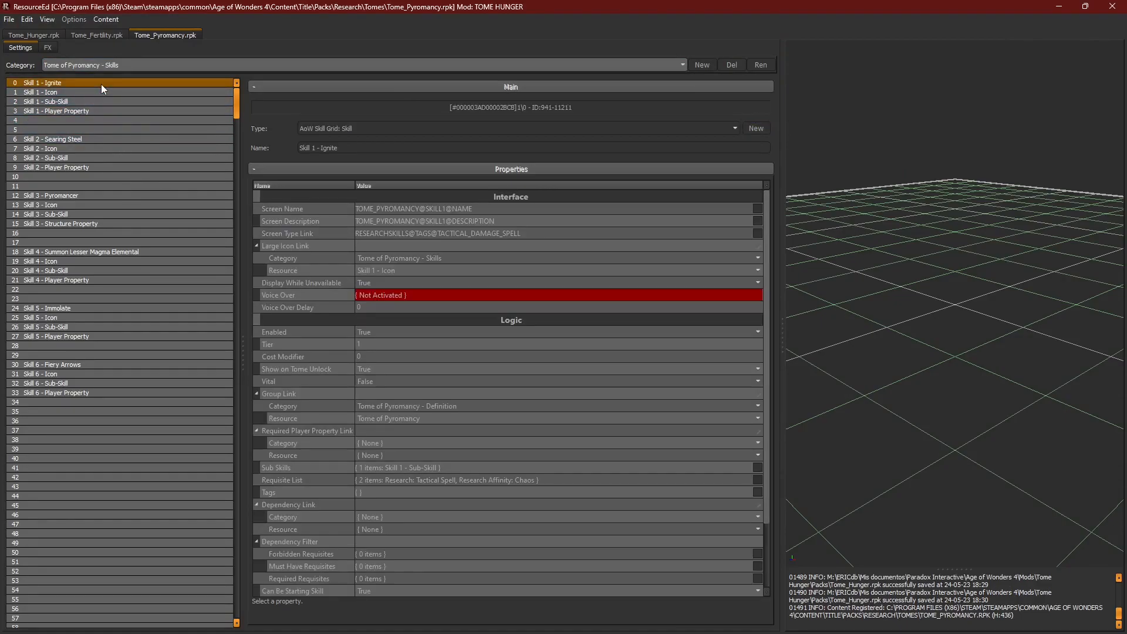
pyautogui.keyDown('shift'); pyautogui.click(80, 113); pyautogui.keyUp('shift')
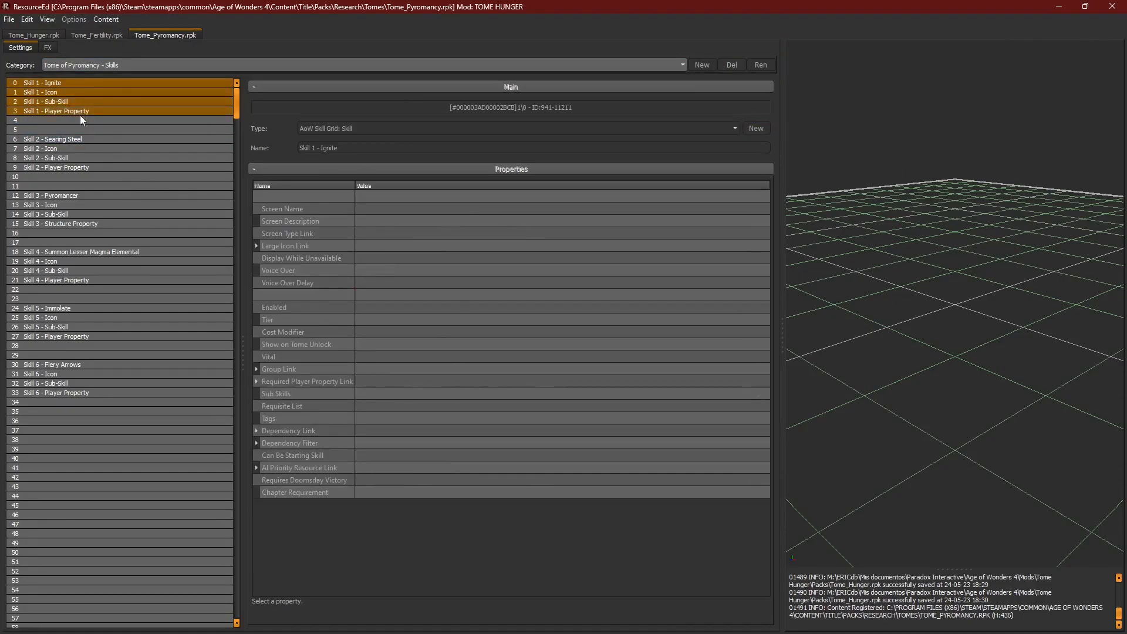
pyautogui.hotkey('ctrl', 'c')
# Step: Close the Tome_Fertility.rpk pack and return to Tome_Hunger.rpk
pyautogui.click(89, 33)
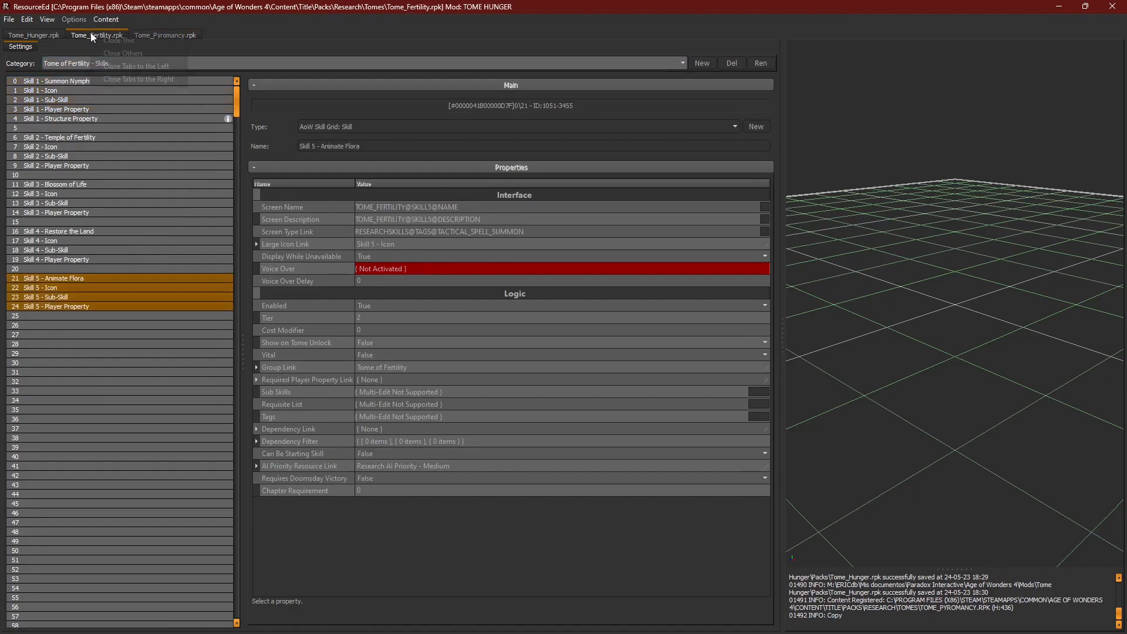
pyautogui.rightClick(91, 34)
pyautogui.click(108, 40)
pyautogui.click(28, 37)
# Step: Insert a separator in row 11 of the Tome of Hunger skills and name it "Skill 3 - Tactical Damage/Buff Spell"
pyautogui.click(49, 184)
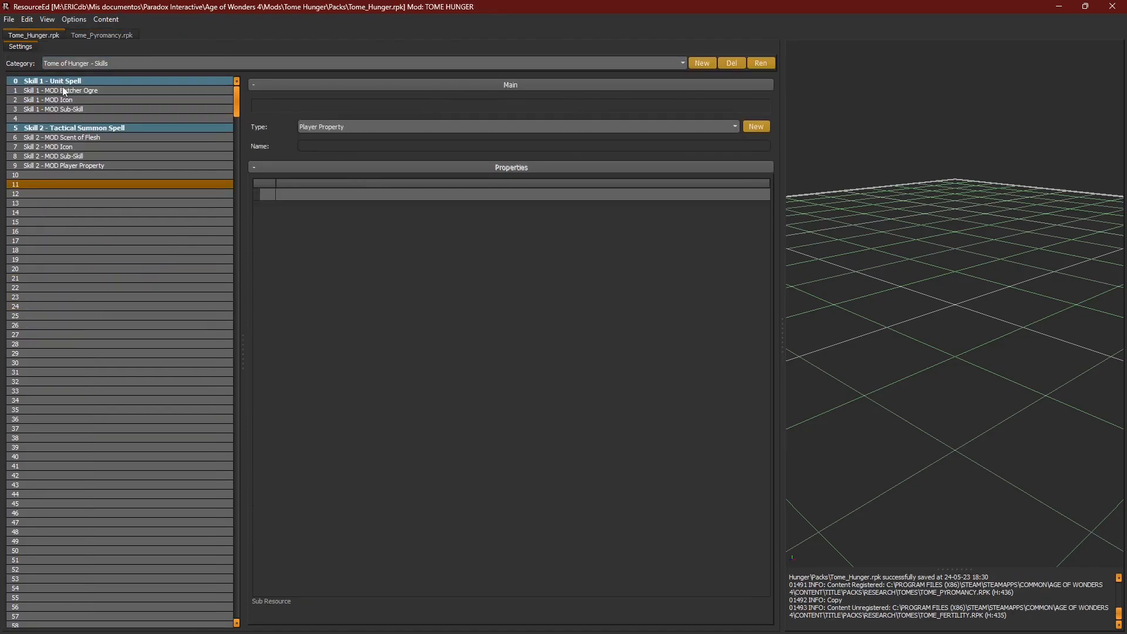
pyautogui.rightClick(48, 188)
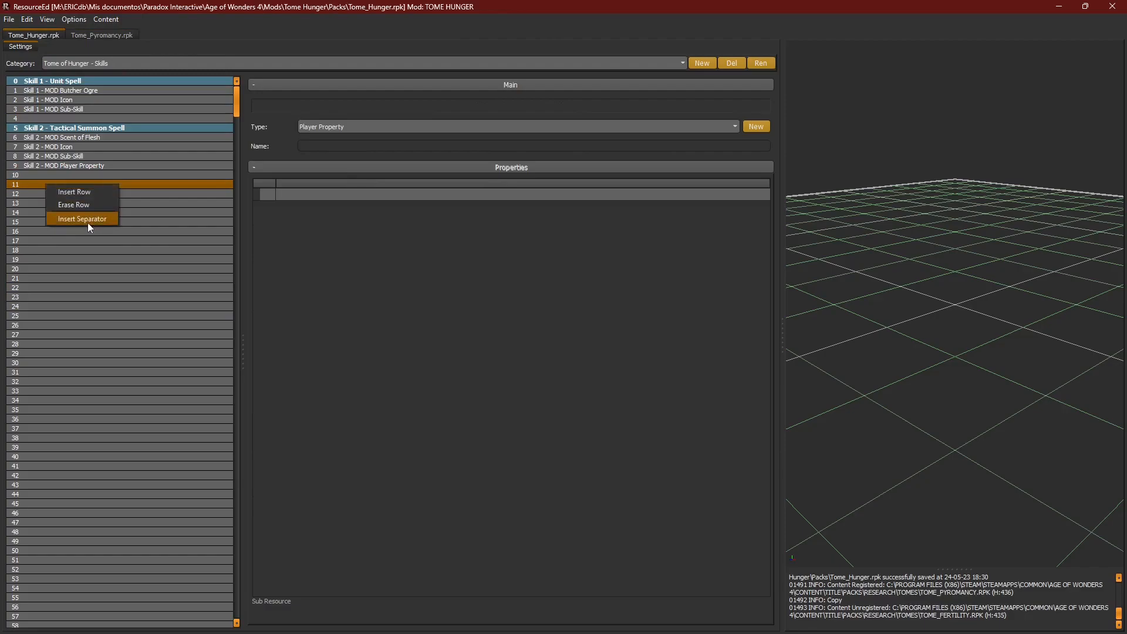
pyautogui.click(87, 223)
pyautogui.rightClick(117, 185)
pyautogui.click(141, 235)
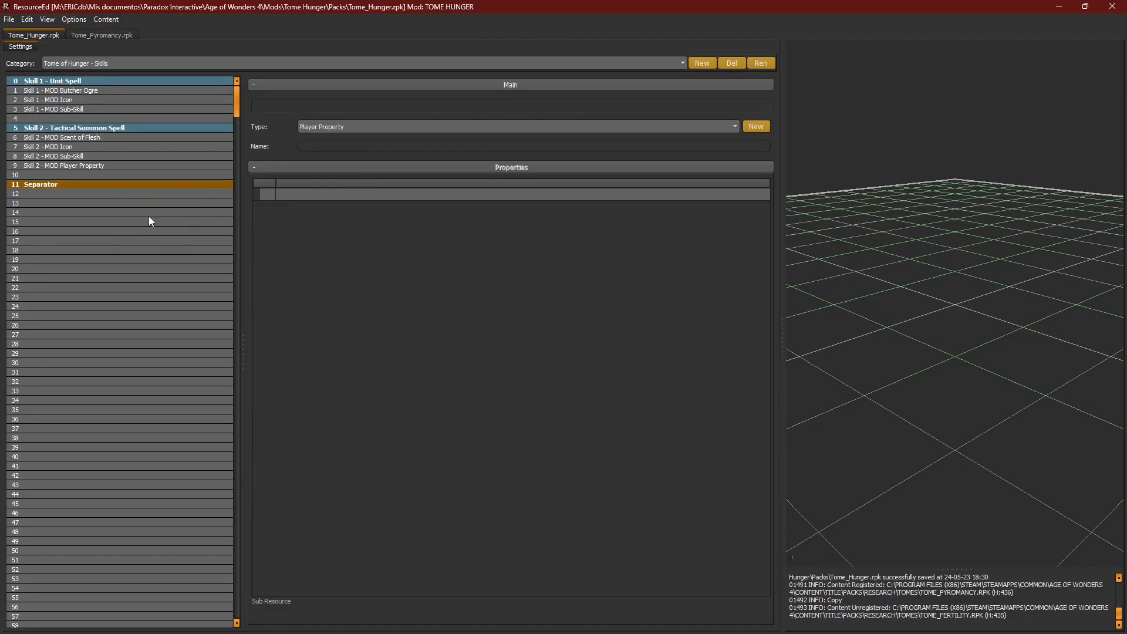
pyautogui.write('Skill 3 - Tactical Damage Spell')
pyautogui.press('Return')
pyautogui.rightClick(158, 184)
pyautogui.click(177, 234)
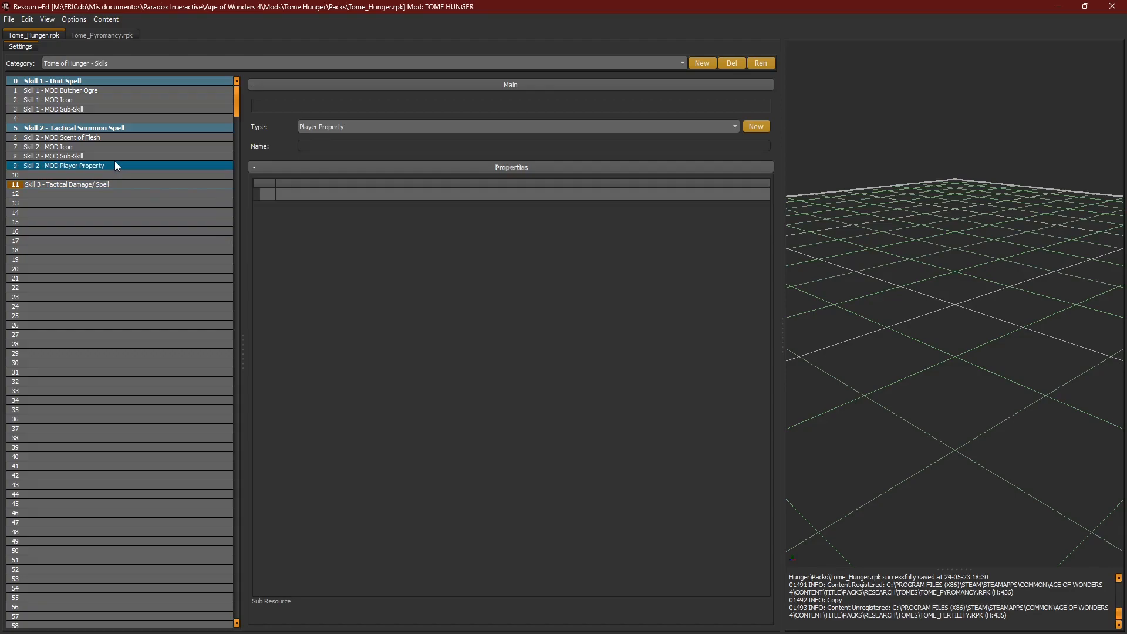
pyautogui.write('/Buff')
pyautogui.press('Return')
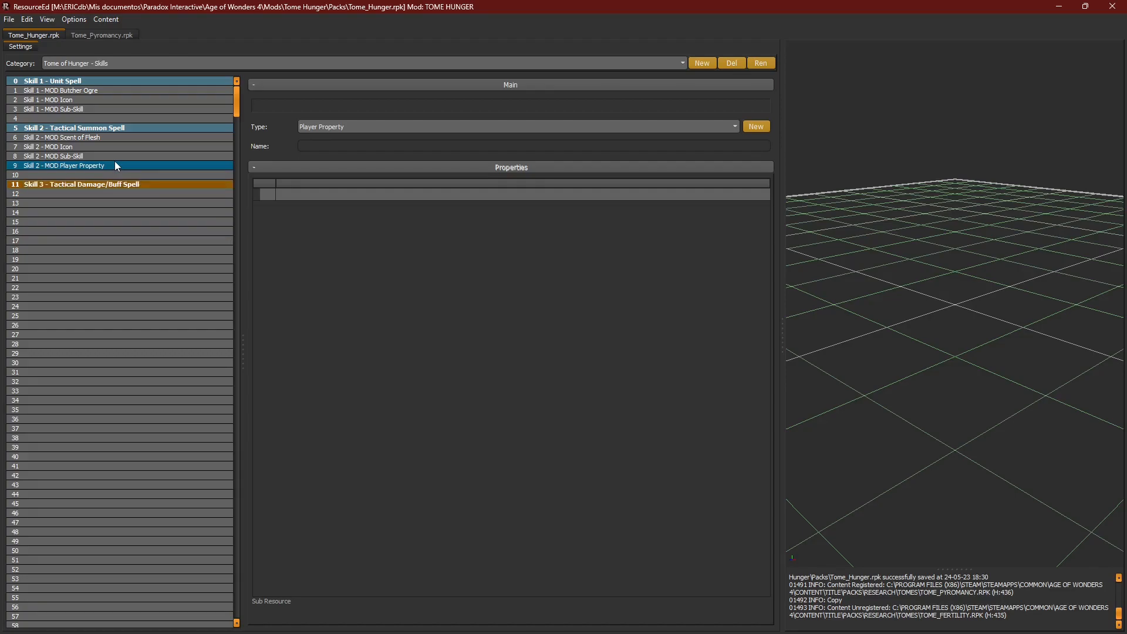
# Step: Paste the copied Pyromancy entries into rows 12 to 15, below the Skill 3 separator
pyautogui.click(91, 193)
pyautogui.moveTo(89, 192); pyautogui.dragTo(93, 216)
pyautogui.hotkey('ctrl', 'v')
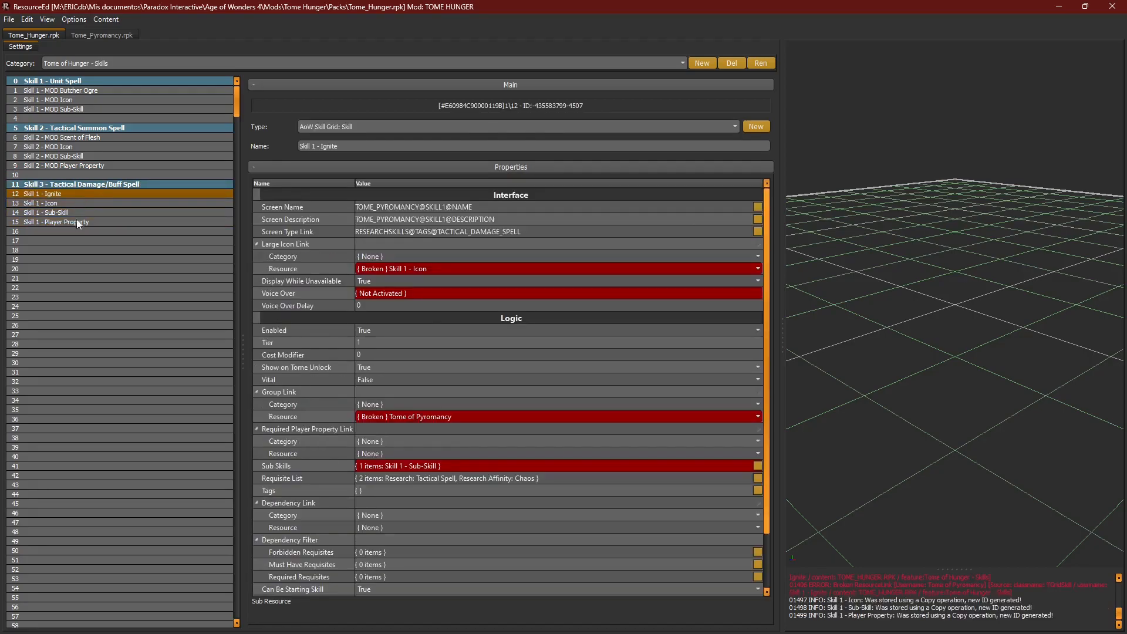
# Step: Replace "1" with "3" in the names of the four pasted entries using Find and Replace on the selection
pyautogui.click(392, 233)
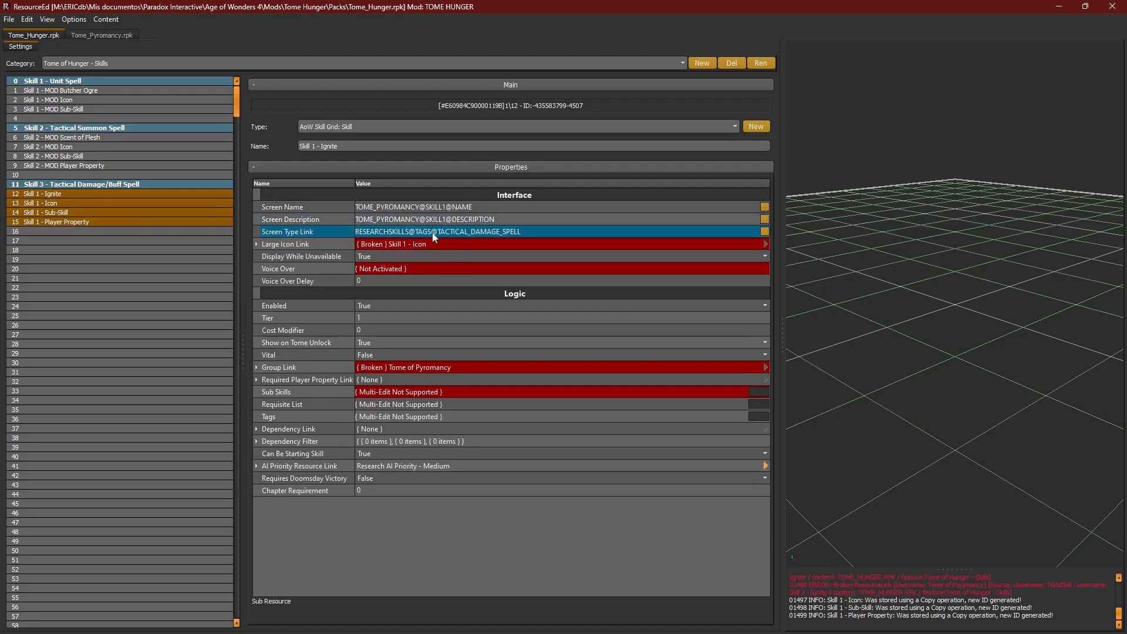
pyautogui.click(65, 20)
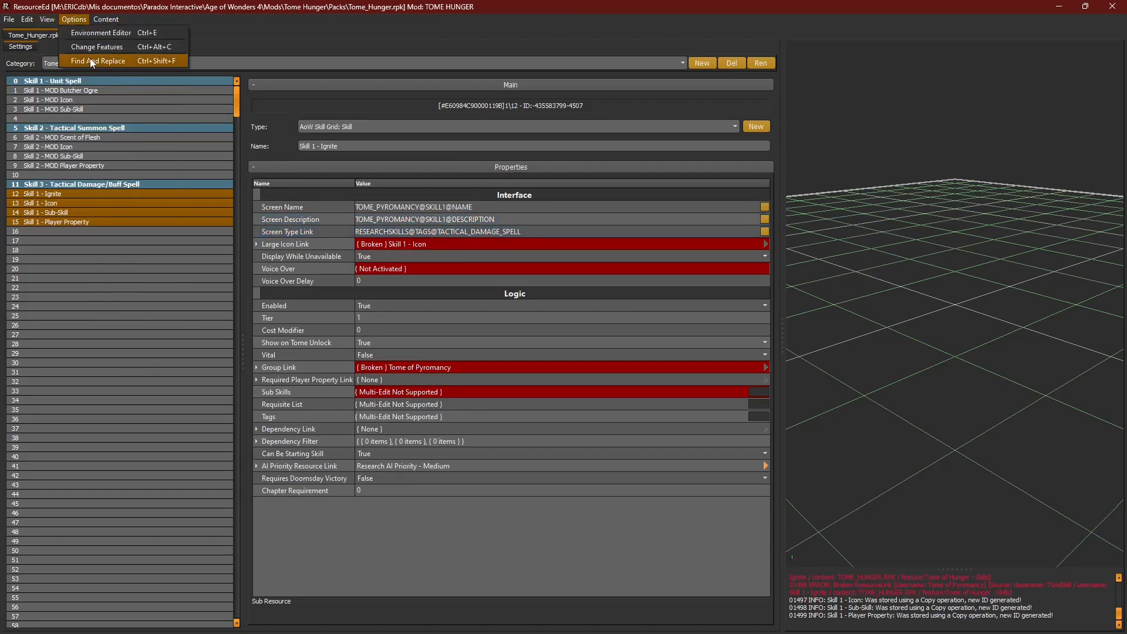
pyautogui.click(91, 61)
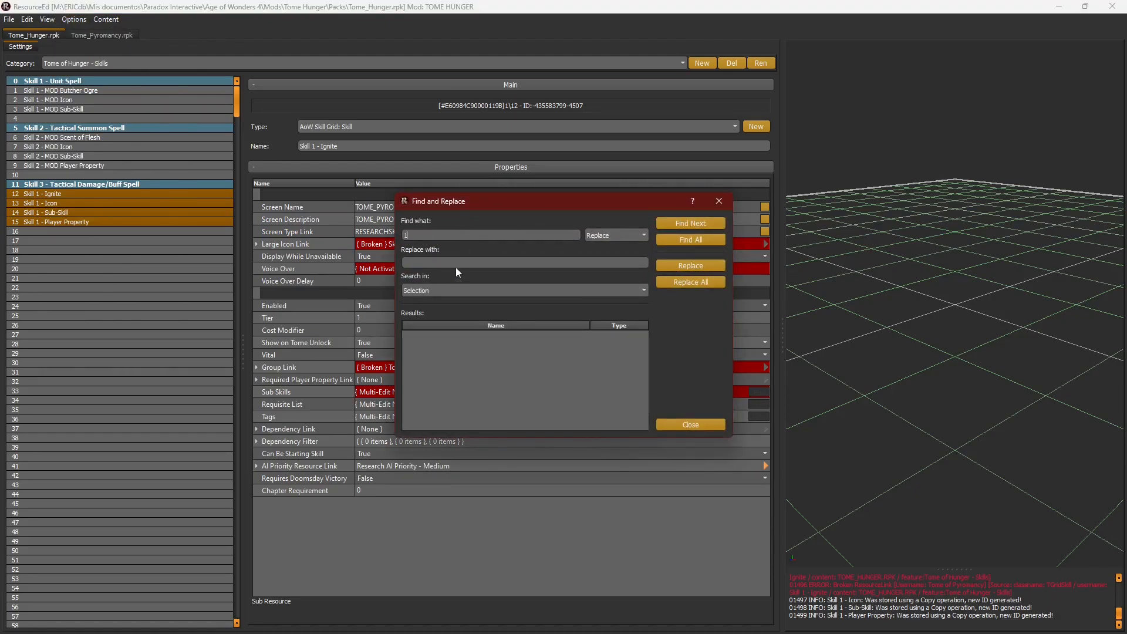
pyautogui.click(682, 283)
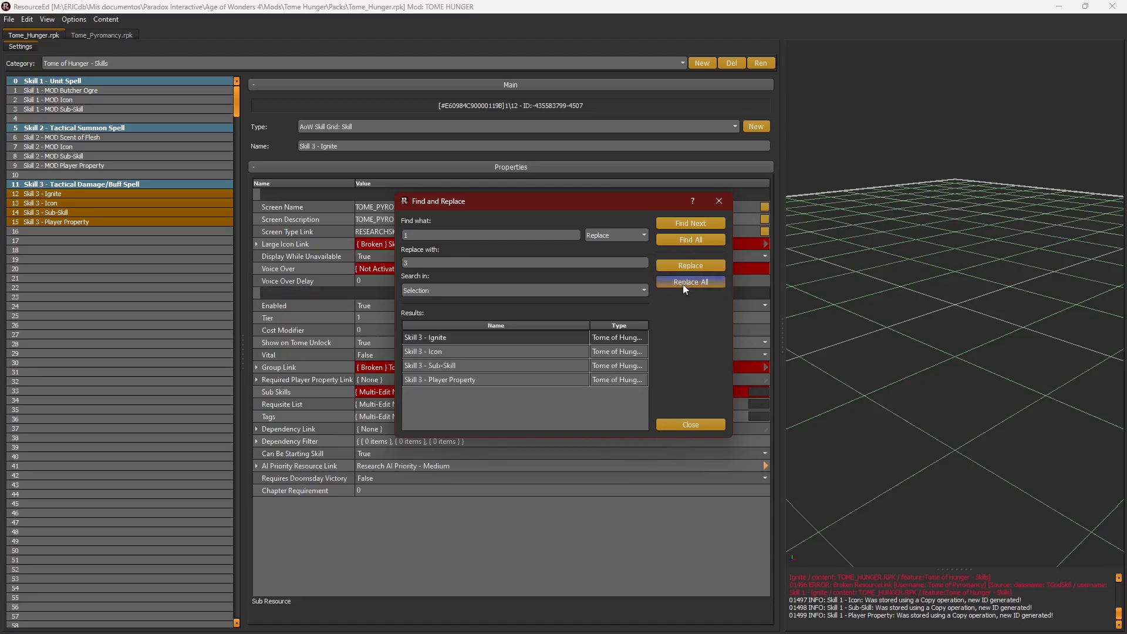
pyautogui.click(692, 423)
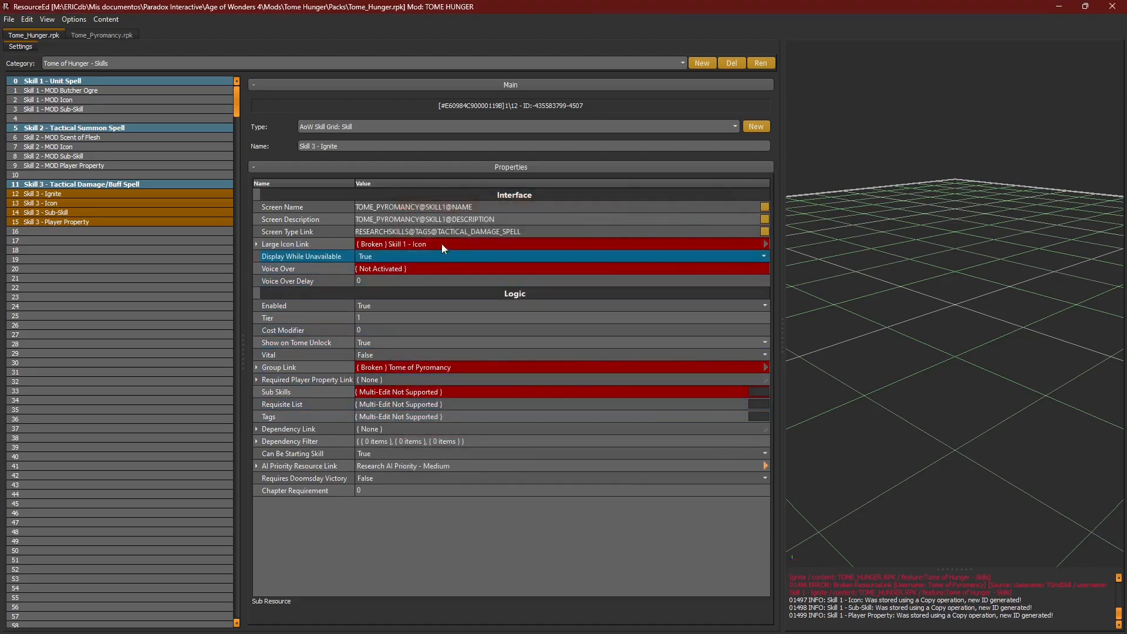
# Step: Set the Screen Name of the Skill 3 - Ignite entry to TOME_HUNGER@SKILL_3@NAME
pyautogui.click(557, 235)
pyautogui.click(100, 194)
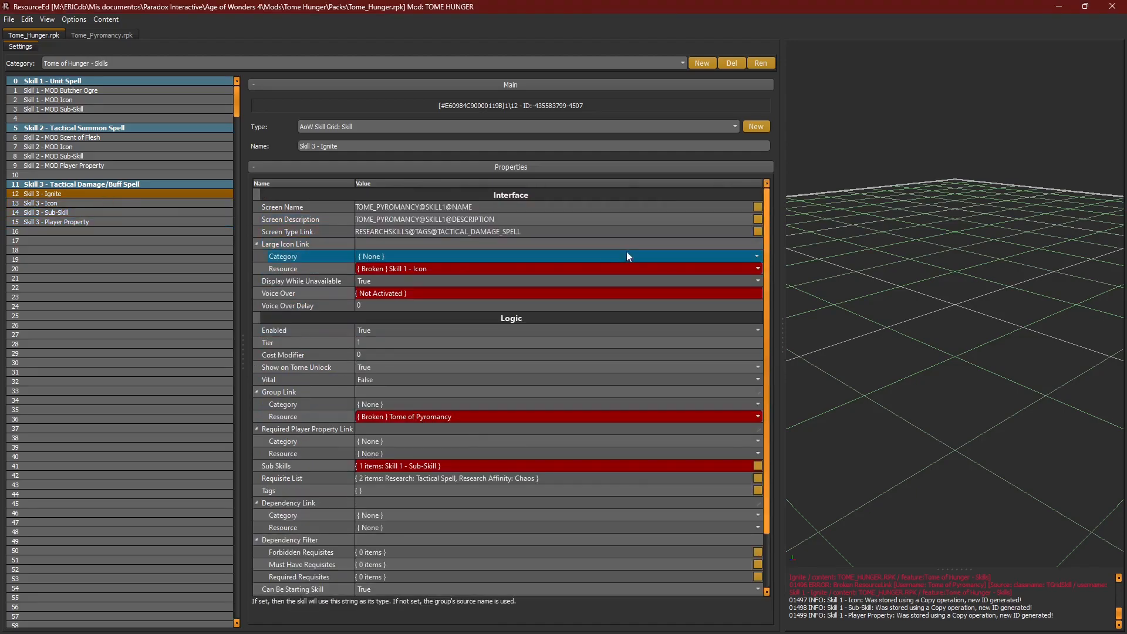
pyautogui.click(757, 206)
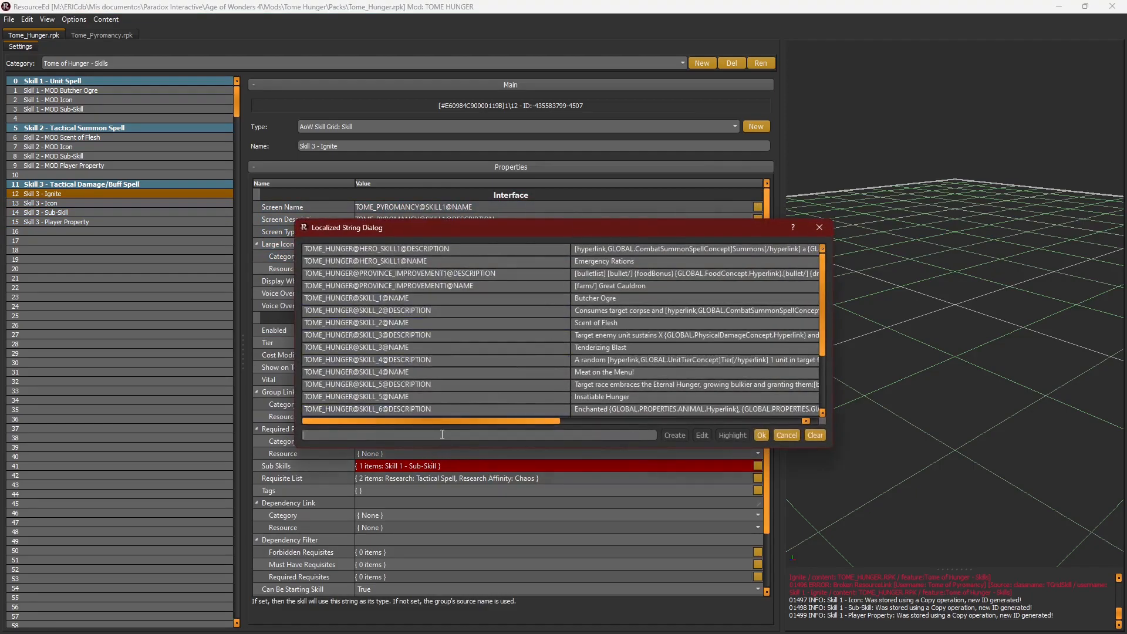
pyautogui.write('skill 3')
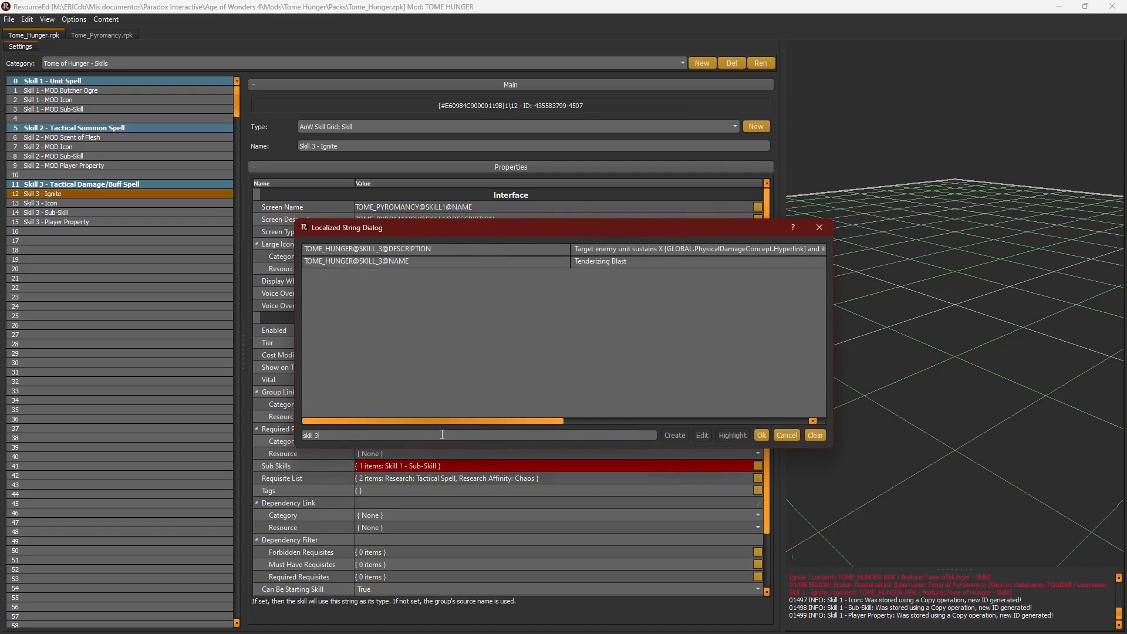
pyautogui.click(411, 249)
pyautogui.click(410, 260)
pyautogui.doubleClick(410, 260)
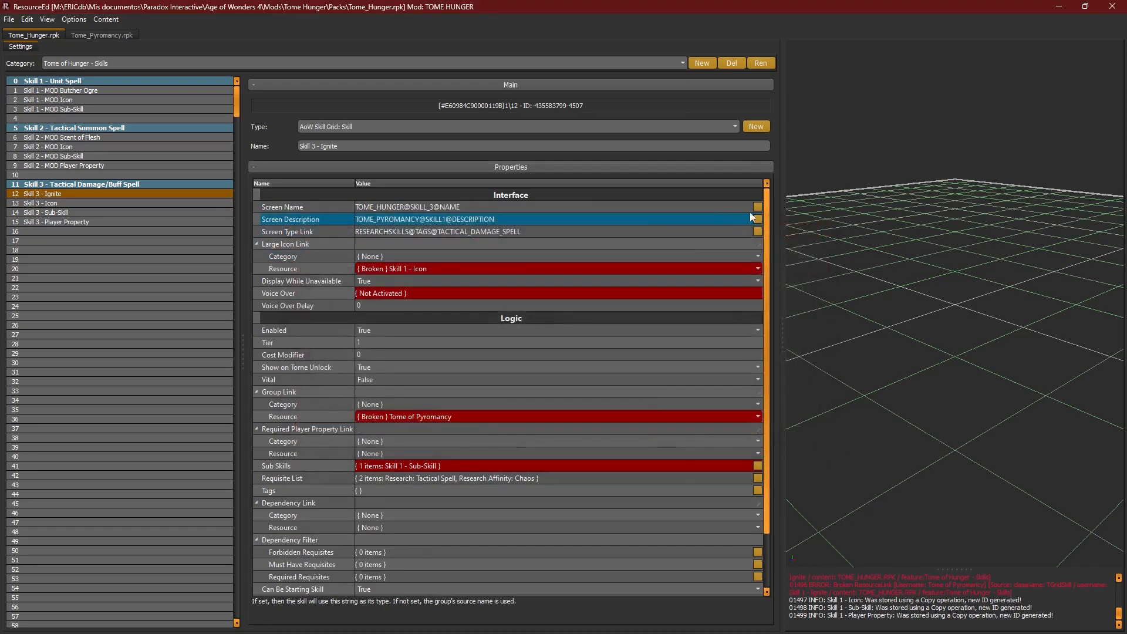
# Step: Set the Screen Description of the Skill 3 - Ignite entry to TOME_HUNGER@SKILL_3@DESCRIPTION
pyautogui.click(757, 219)
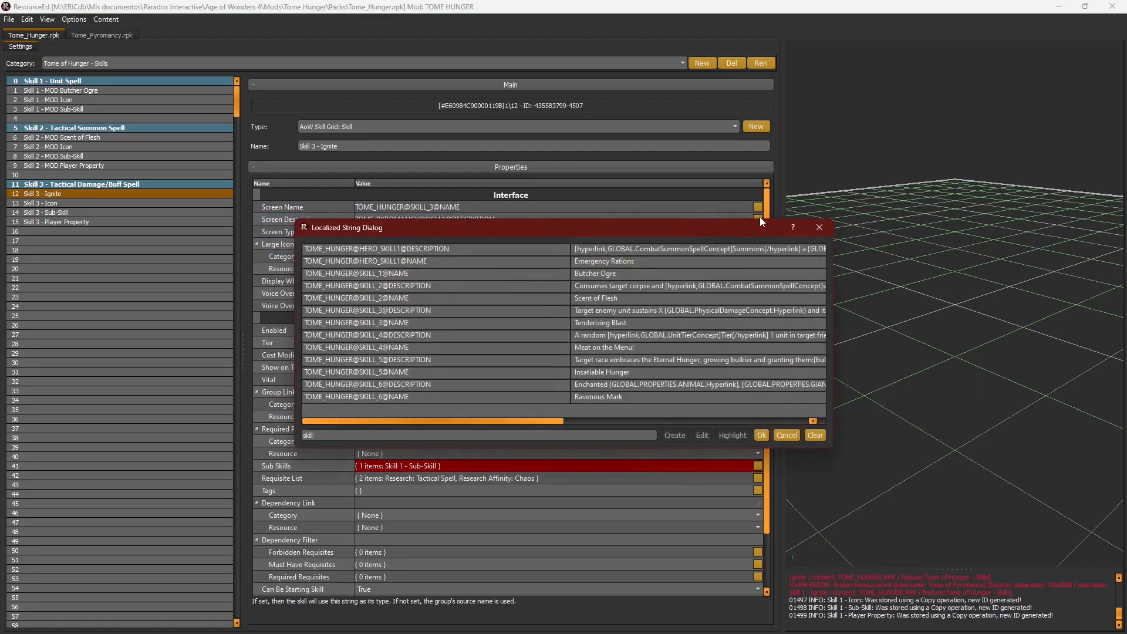
pyautogui.write('3')
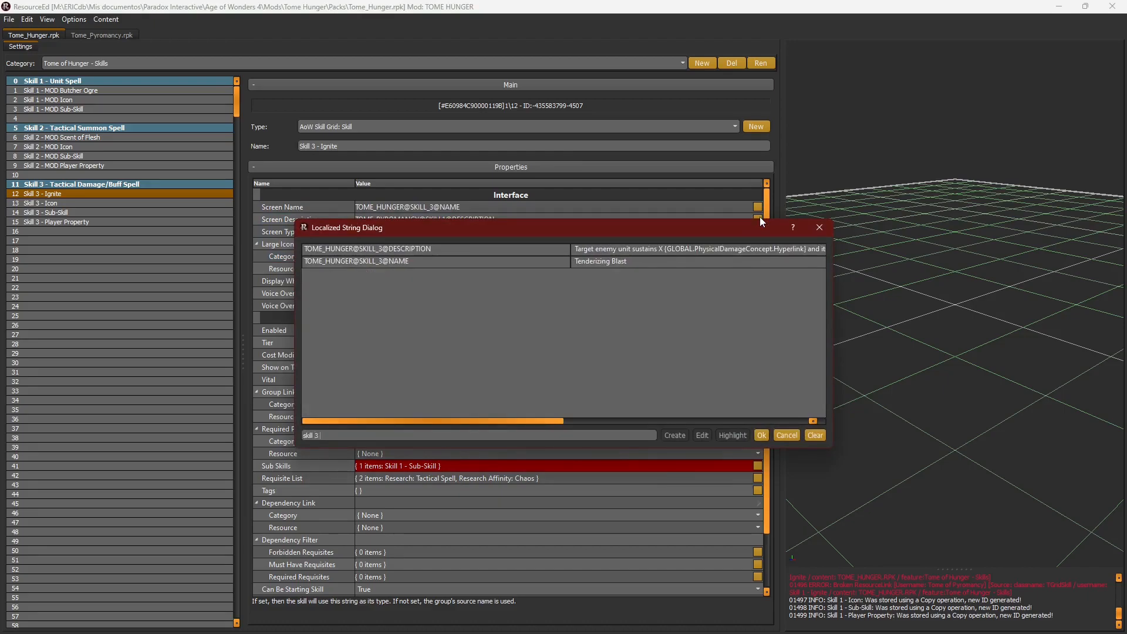
pyautogui.click(521, 247)
pyautogui.doubleClick(521, 247)
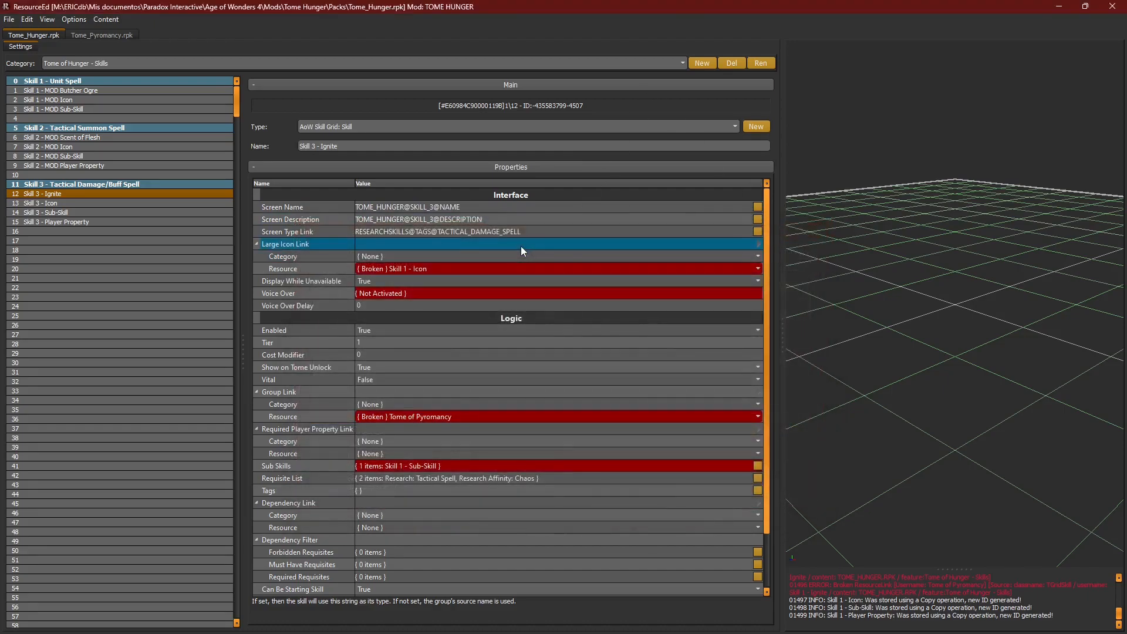
# Step: Replace the broken Large Icon Link resource of Skill 3 - Ignite with Skill 3 - Icon
pyautogui.click(601, 268)
pyautogui.click(601, 268)
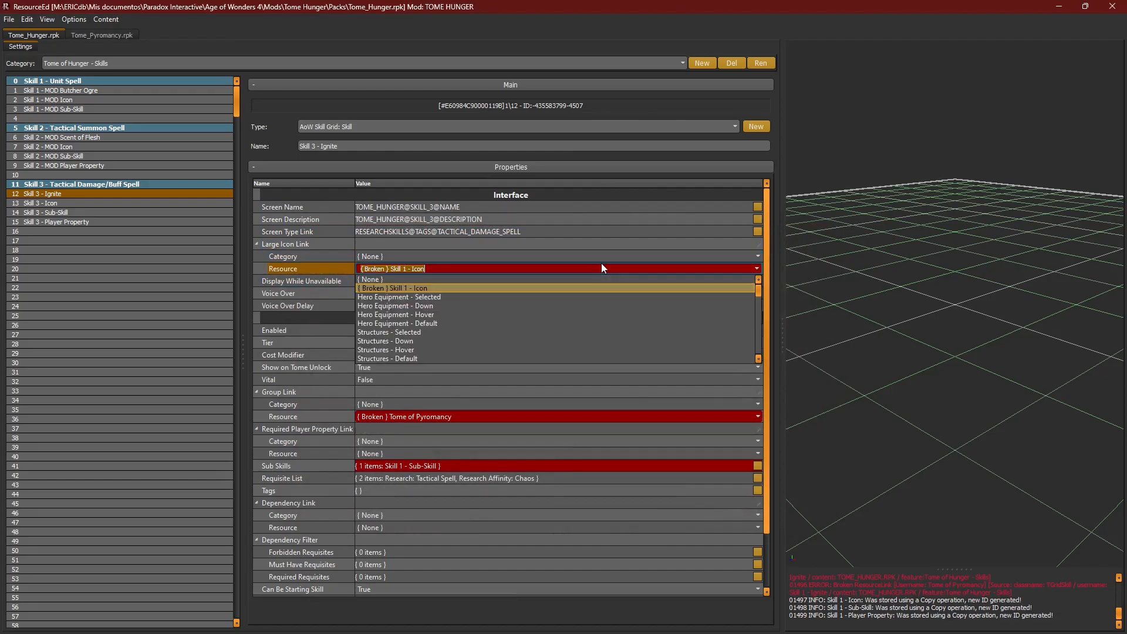
pyautogui.write('skill')
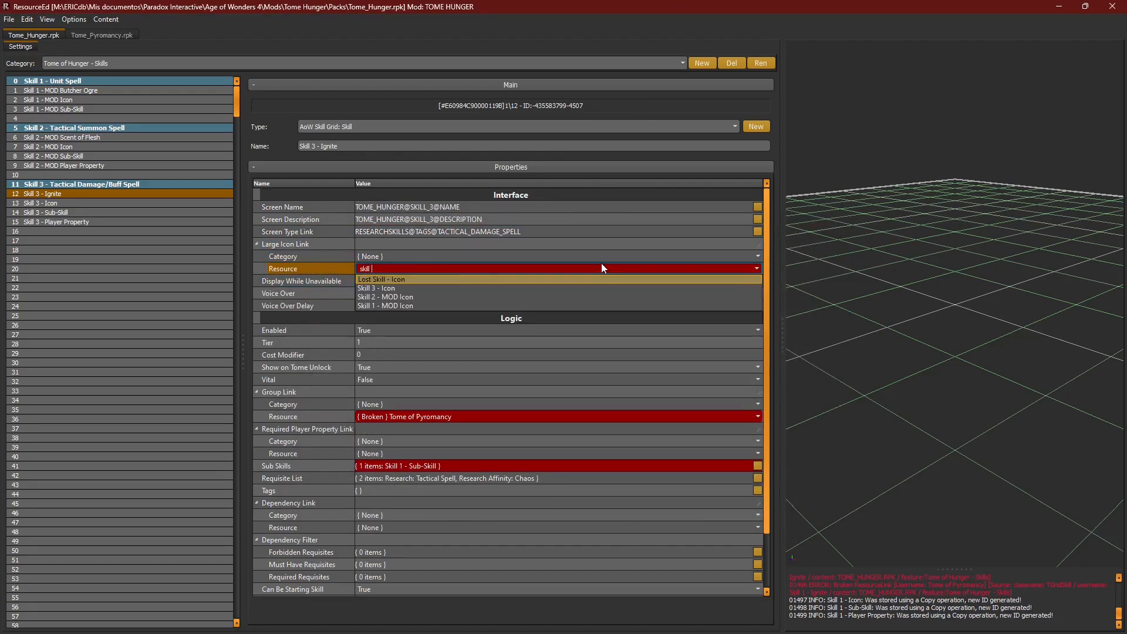
pyautogui.click(544, 289)
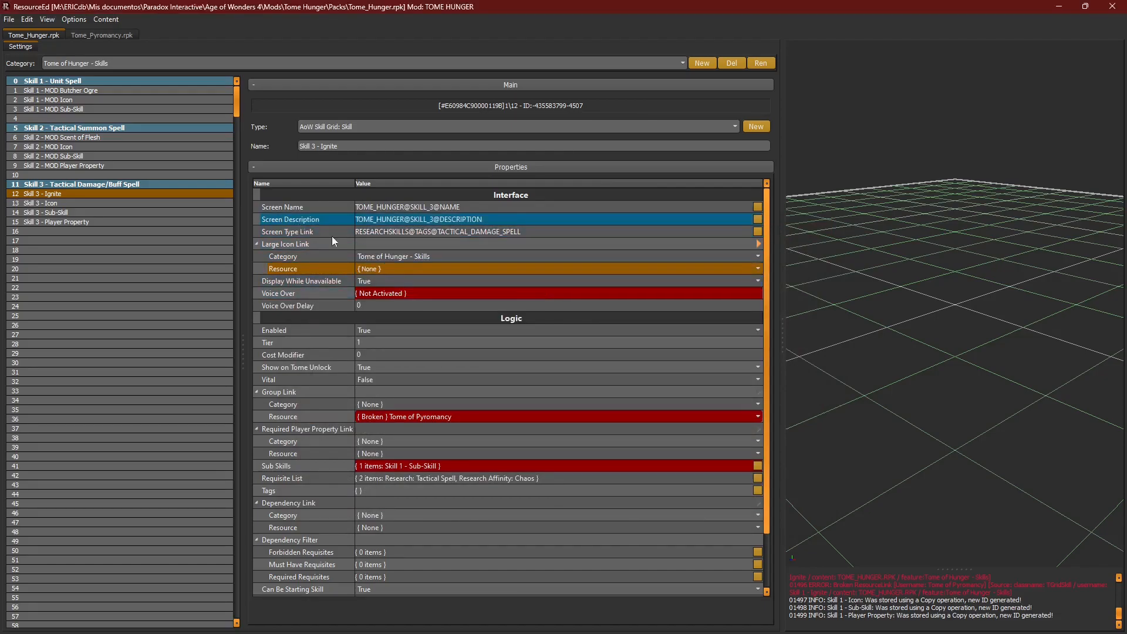
pyautogui.click(454, 269)
pyautogui.write('ic')
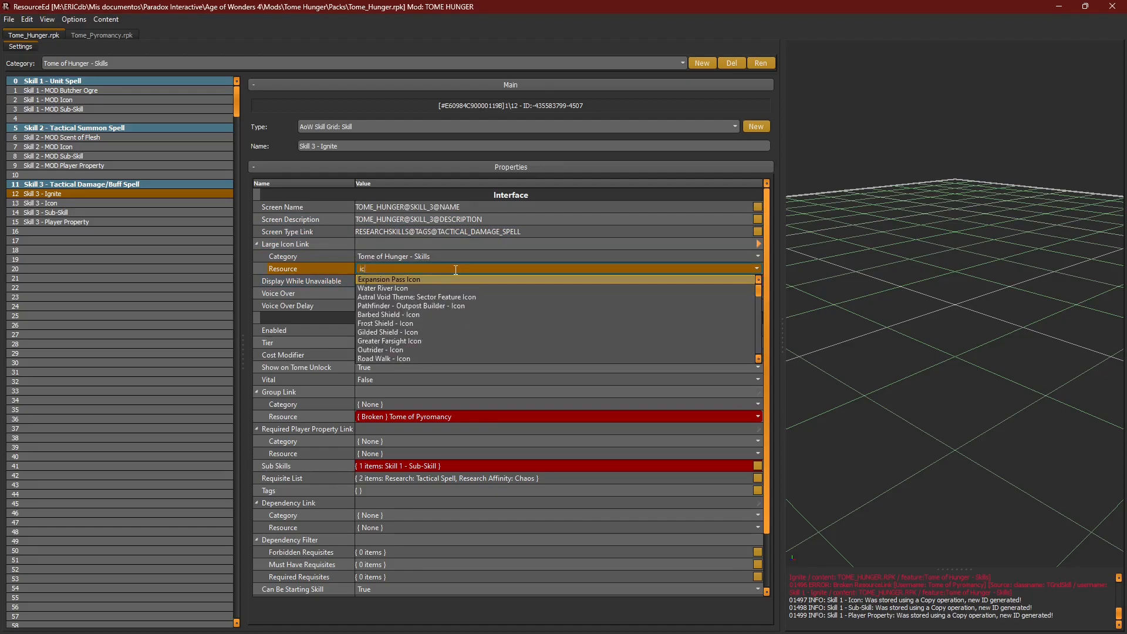
pyautogui.write('on 3')
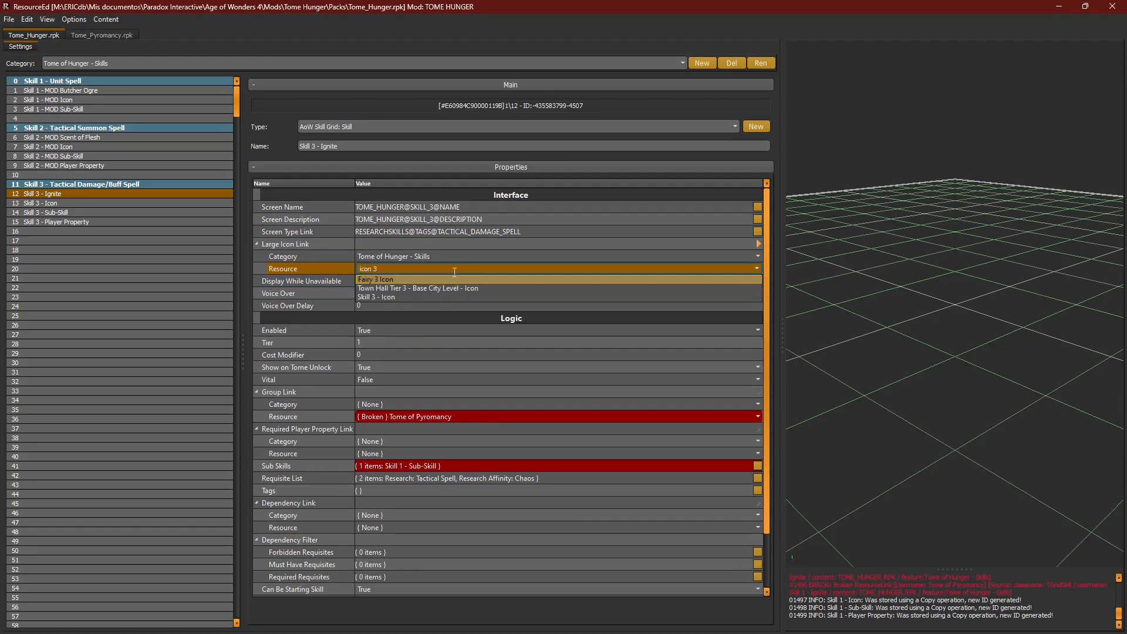
pyautogui.click(399, 297)
# Step: Rename the Skill 3 - Ignite entry as "Skill 3 - MOD Tenderizing Blast"
pyautogui.doubleClick(328, 146)
pyautogui.write('MOD')
pyautogui.doubleClick(328, 146)
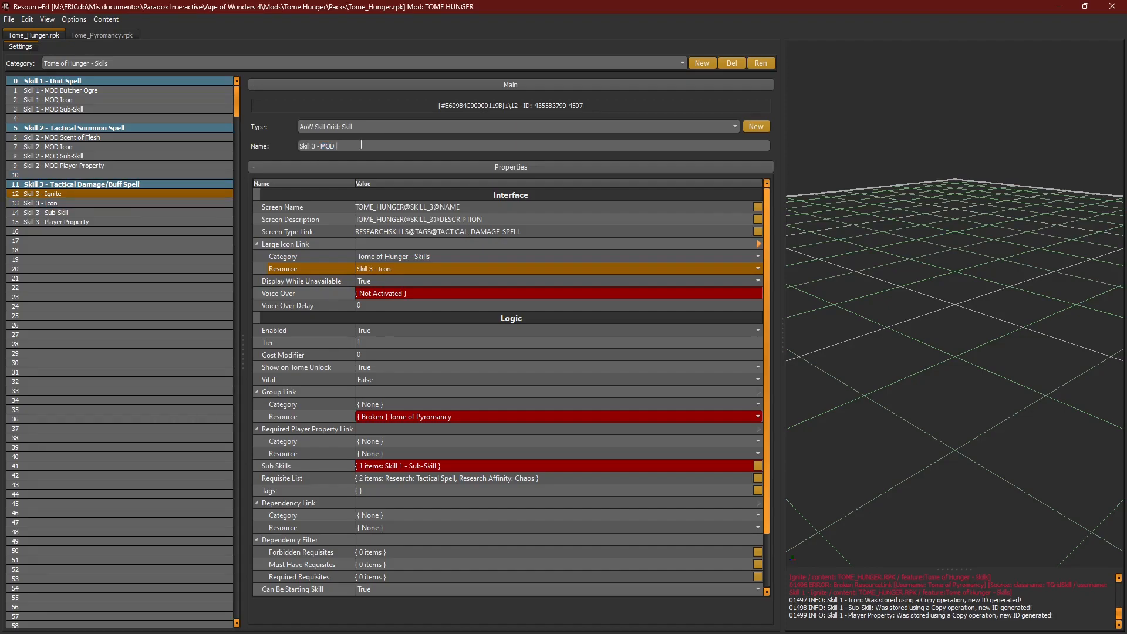
pyautogui.moveTo(229, 631)
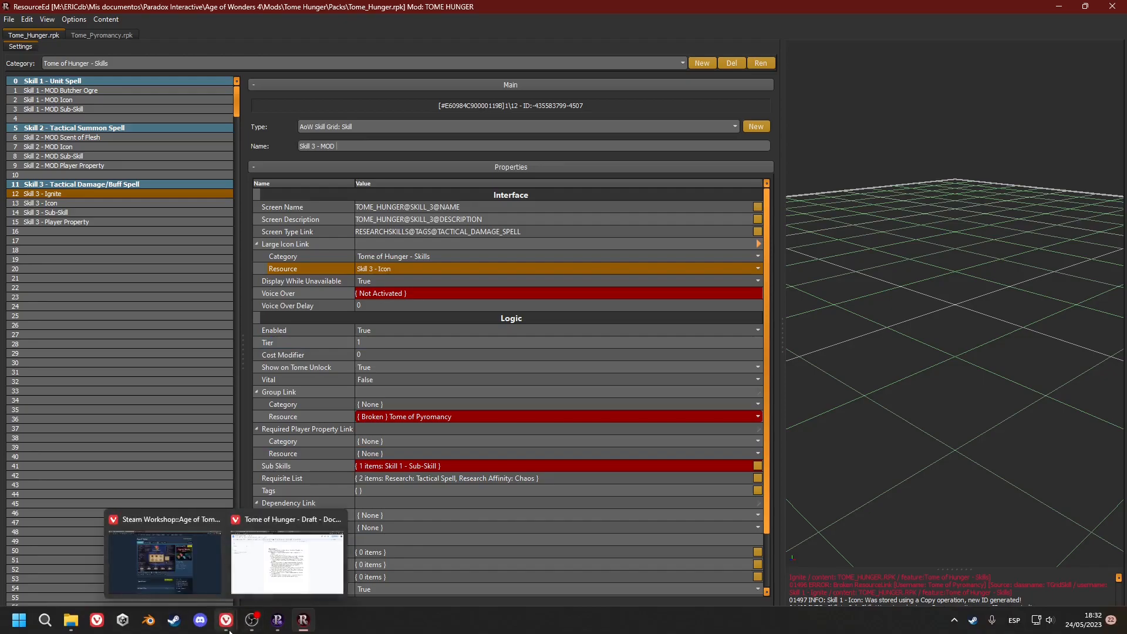
pyautogui.write('t')
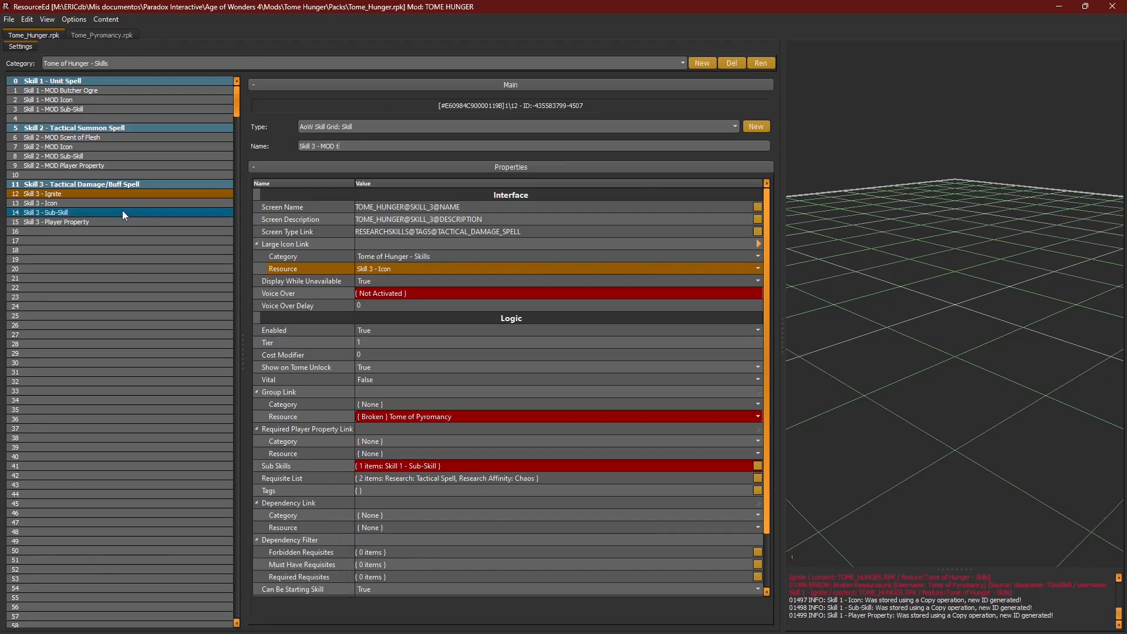
pyautogui.write('enderizing Blast')
pyautogui.press('Return')
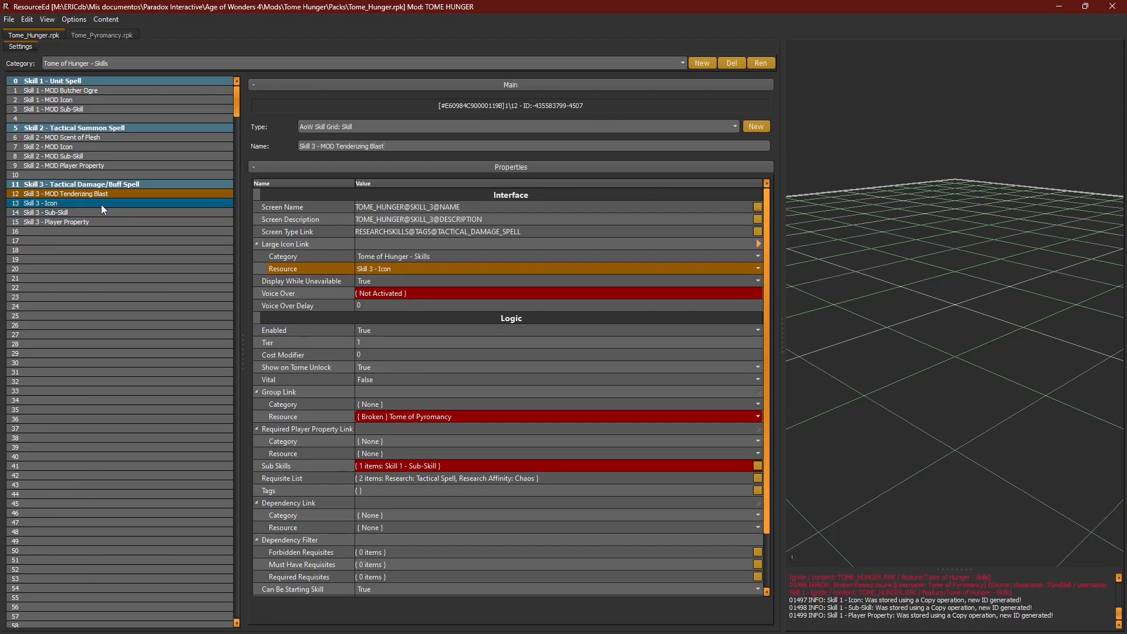
# Step: Add "MOD" after "Skill 3 -" in the names of the Icon, Sub-Skill and Player Property entries
pyautogui.click(101, 204)
pyautogui.click(323, 147)
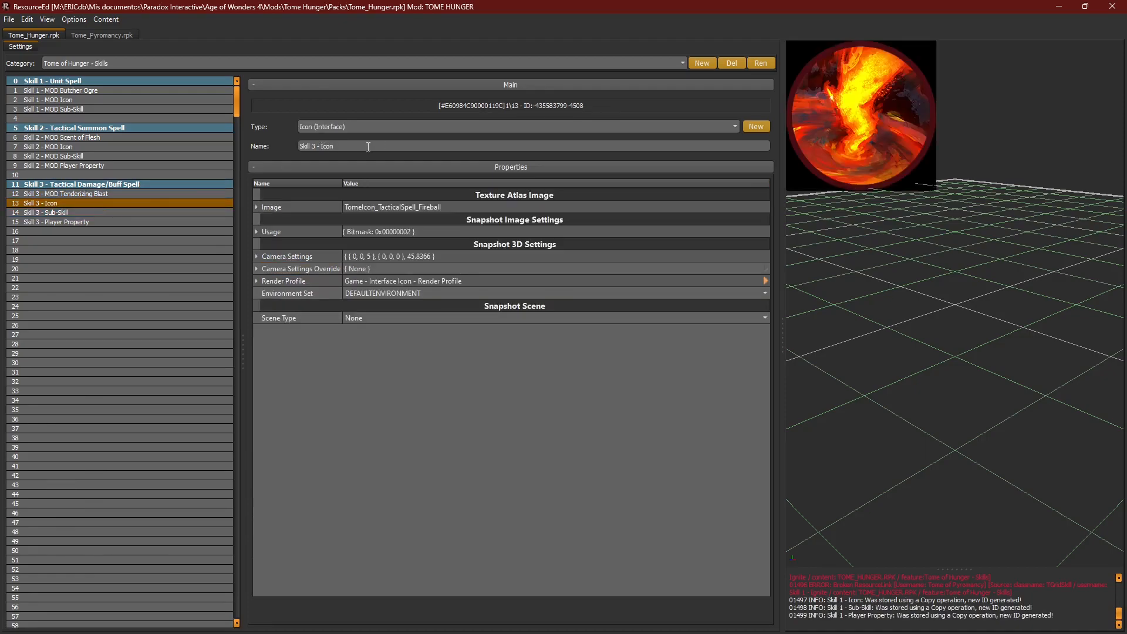
pyautogui.write('MOD')
pyautogui.click(83, 212)
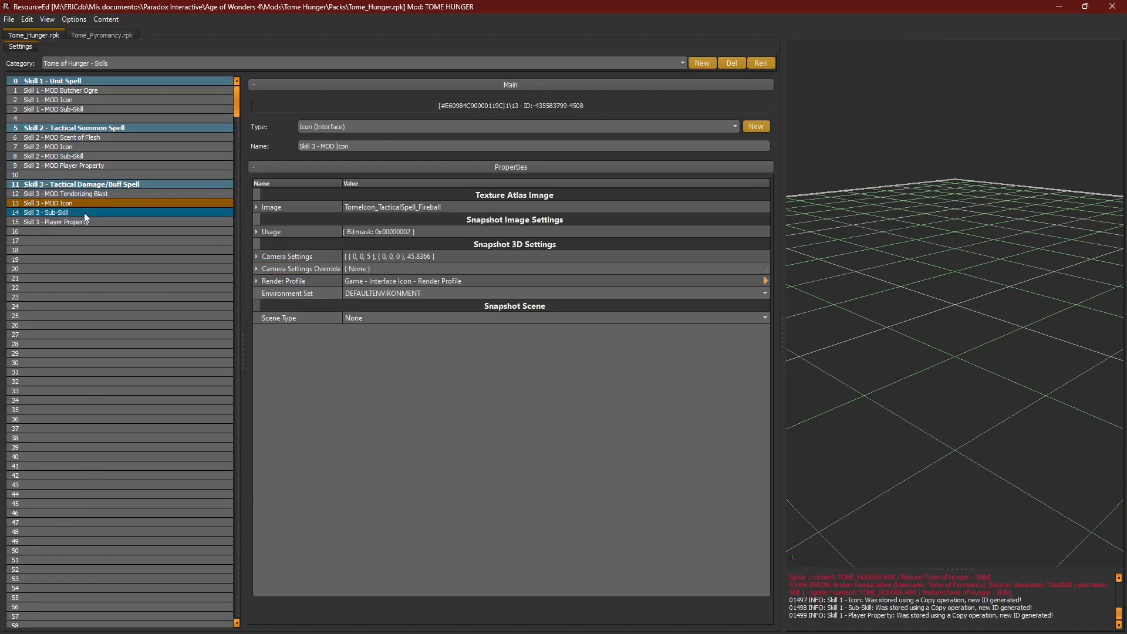
pyautogui.click(320, 146)
pyautogui.write('MOD')
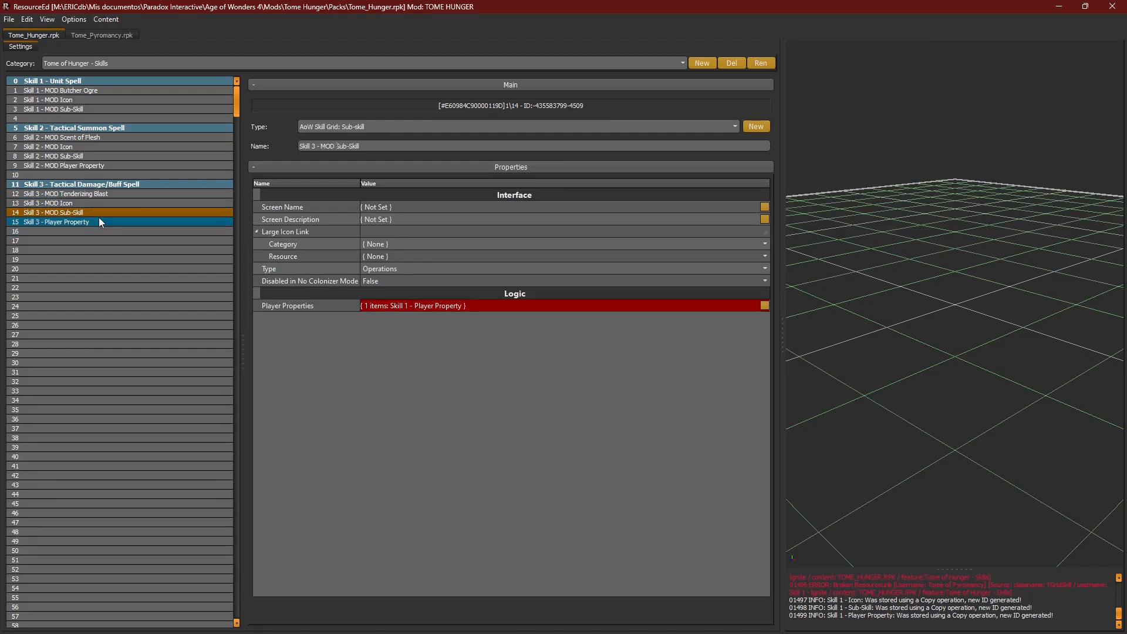
pyautogui.click(98, 221)
pyautogui.click(321, 146)
pyautogui.write('MOD')
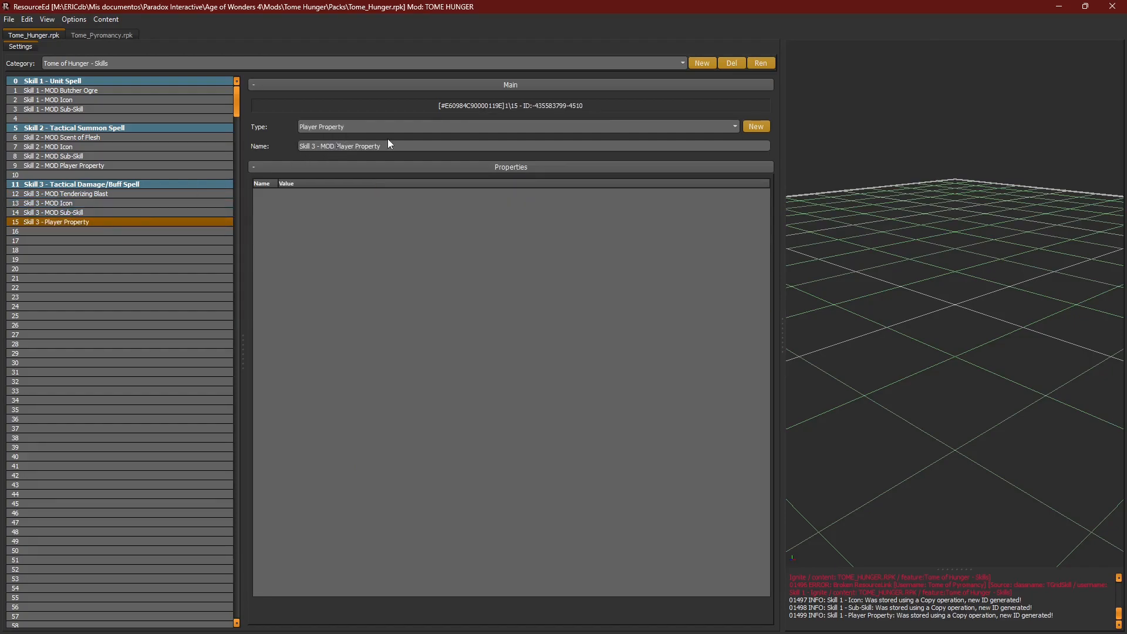
# Step: Replace the broken Group Link resource of Skill 3 - MOD Tenderizing Blast with Tome of Hunger
pyautogui.click(82, 193)
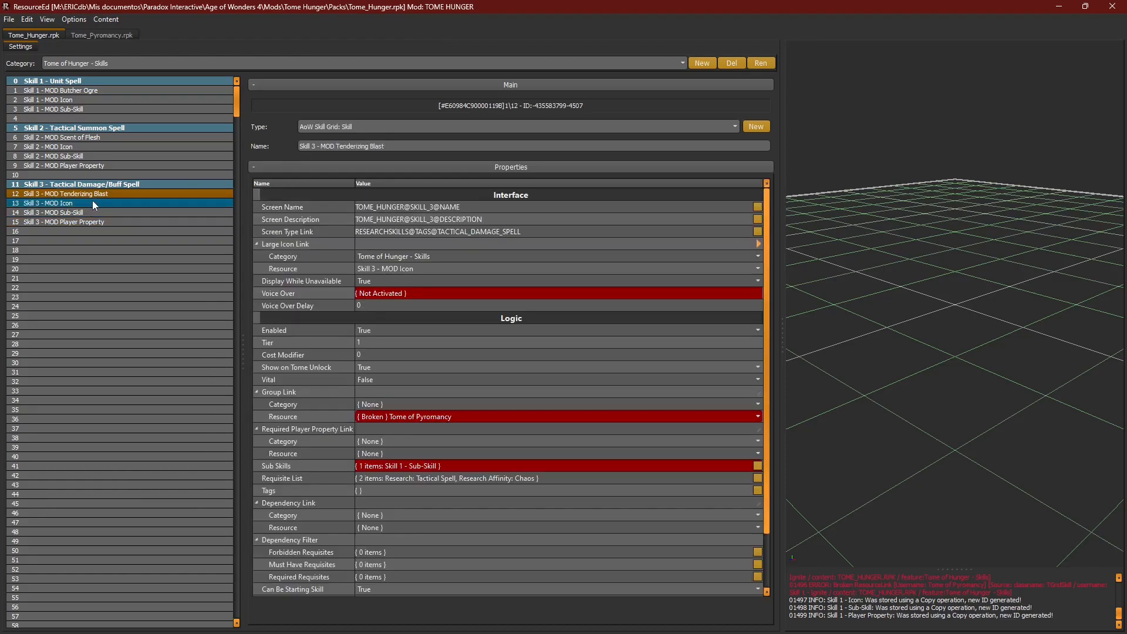
pyautogui.click(529, 416)
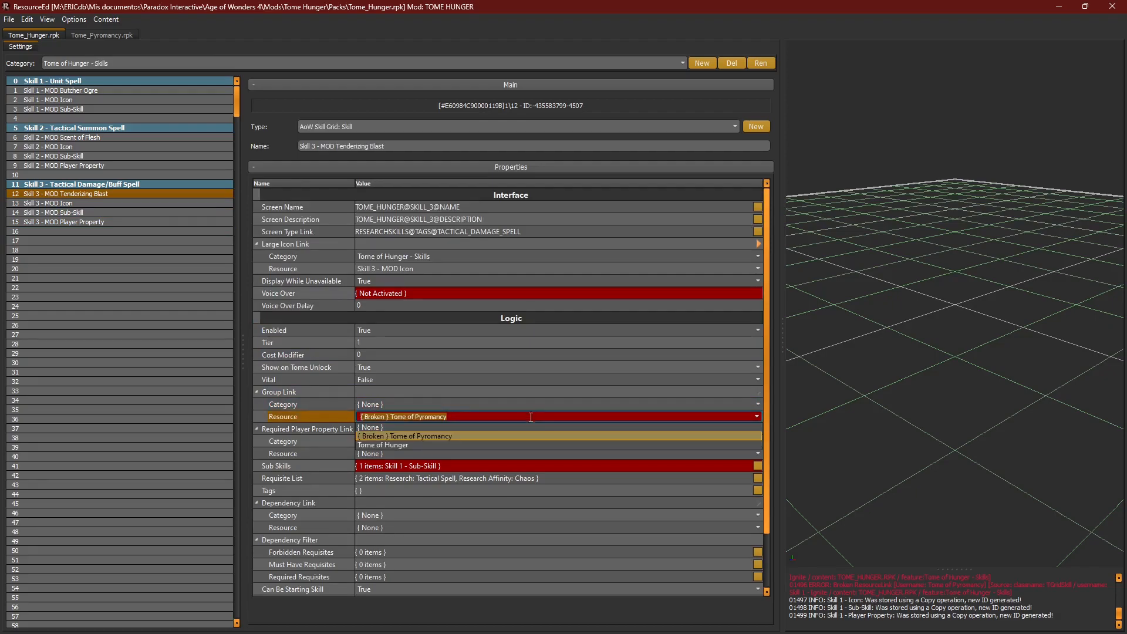
pyautogui.click(396, 444)
pyautogui.click(420, 419)
pyautogui.click(406, 437)
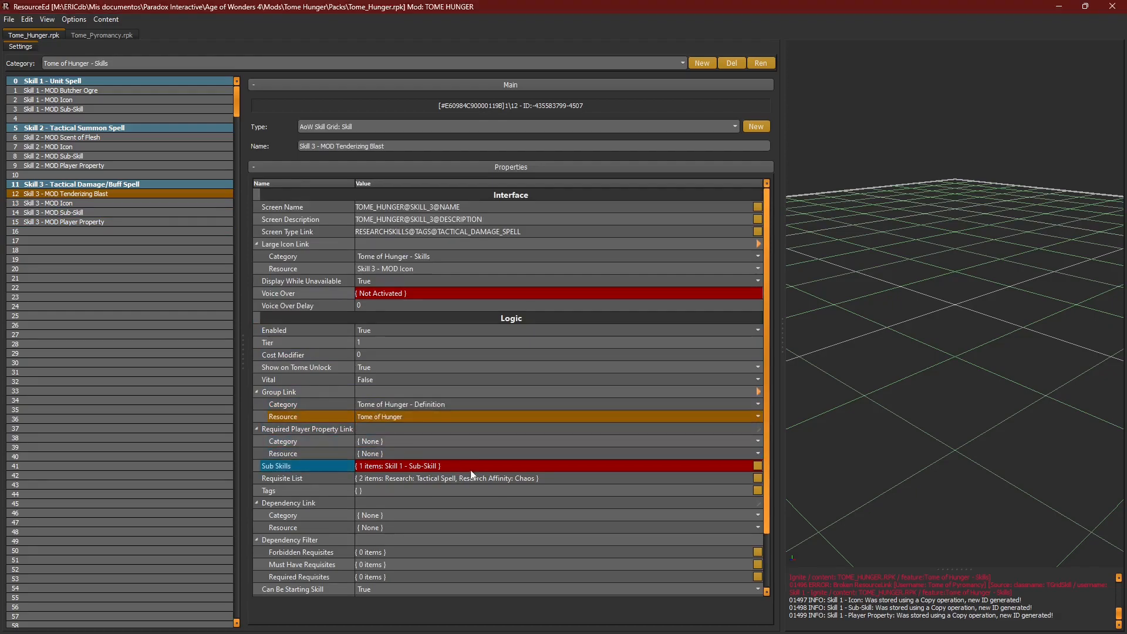
# Step: Replace the broken sub-skill of Skill 3 - MOD Tenderizing Blast with Skill 3 - MOD Sub-Skill
pyautogui.click(757, 465)
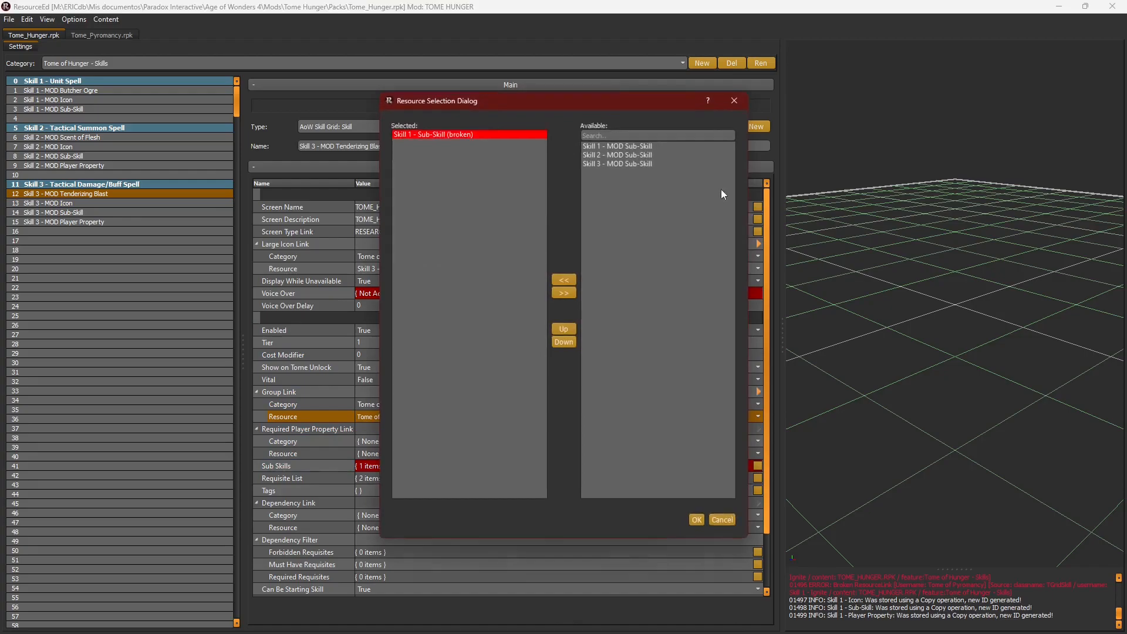
pyautogui.doubleClick(629, 164)
pyautogui.doubleClick(493, 134)
pyautogui.click(696, 519)
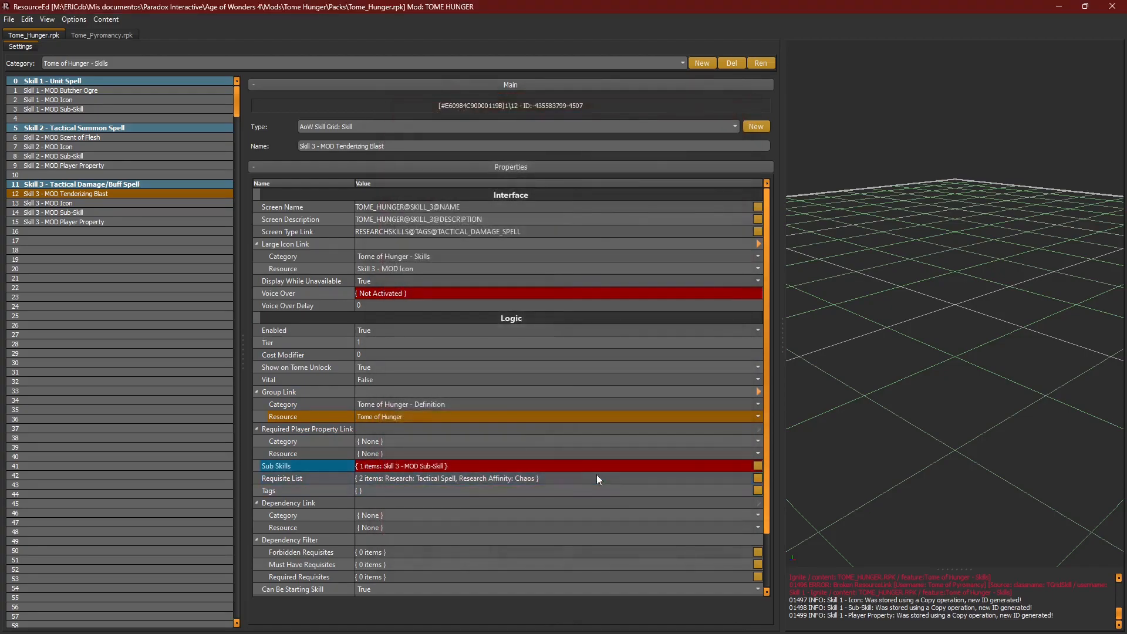
pyautogui.click(372, 329)
pyautogui.click(305, 343)
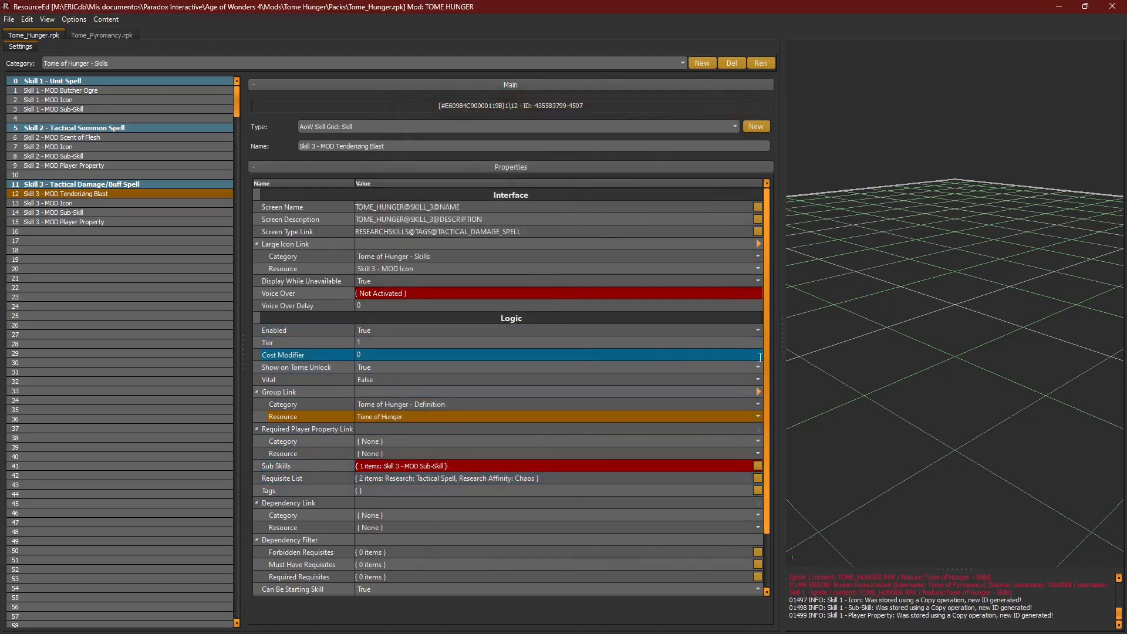
# Step: Set Can Be Starting Skill to True for Skill 2 - MOD Scent of Flesh and check the same property on Skill 3
pyautogui.moveTo(766, 344); pyautogui.dragTo(766, 409)
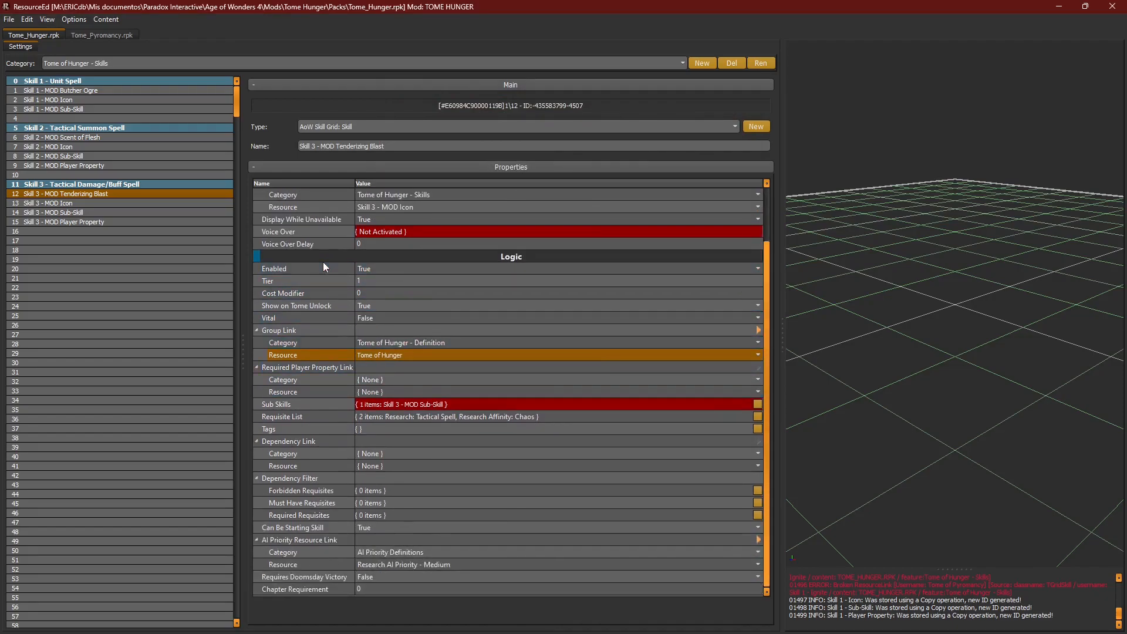
pyautogui.click(112, 135)
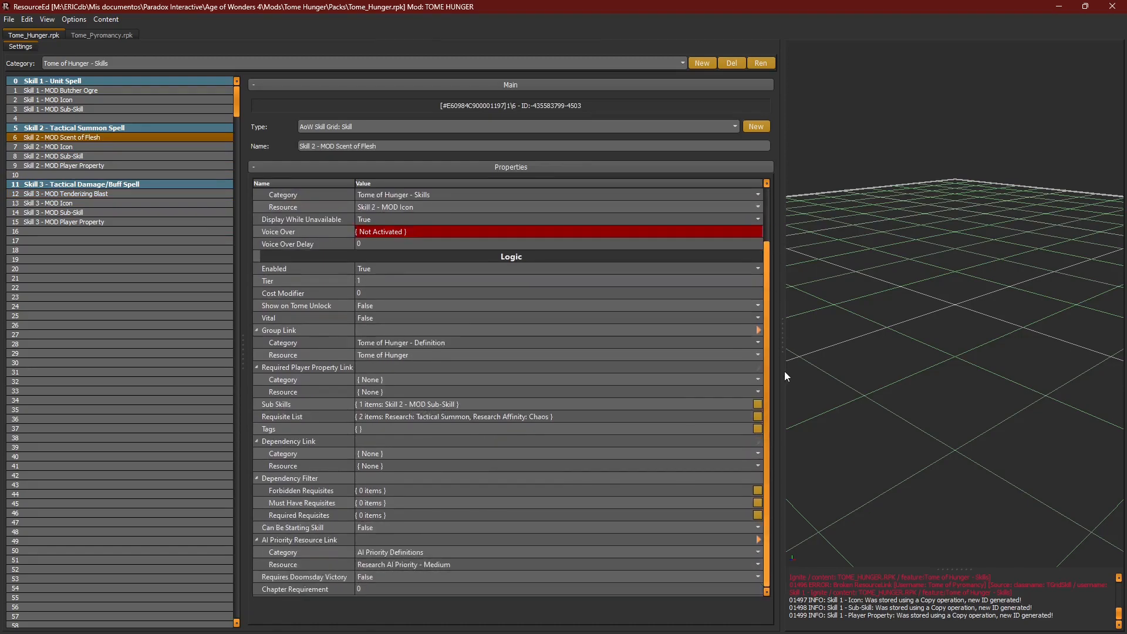
pyautogui.click(369, 527)
pyautogui.click(368, 547)
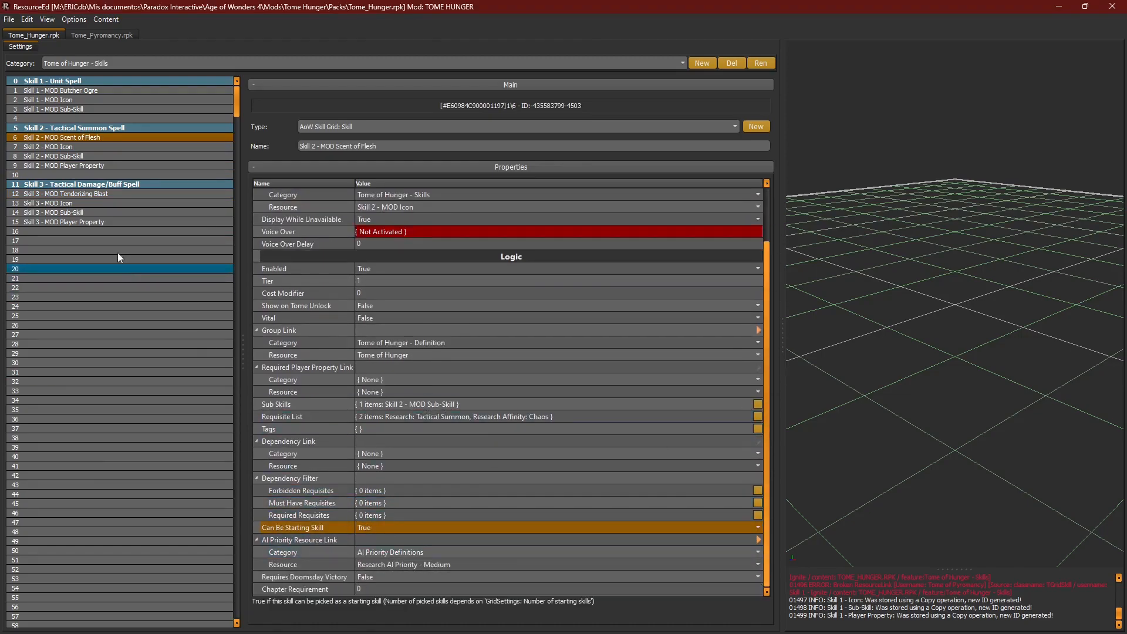
pyautogui.click(101, 195)
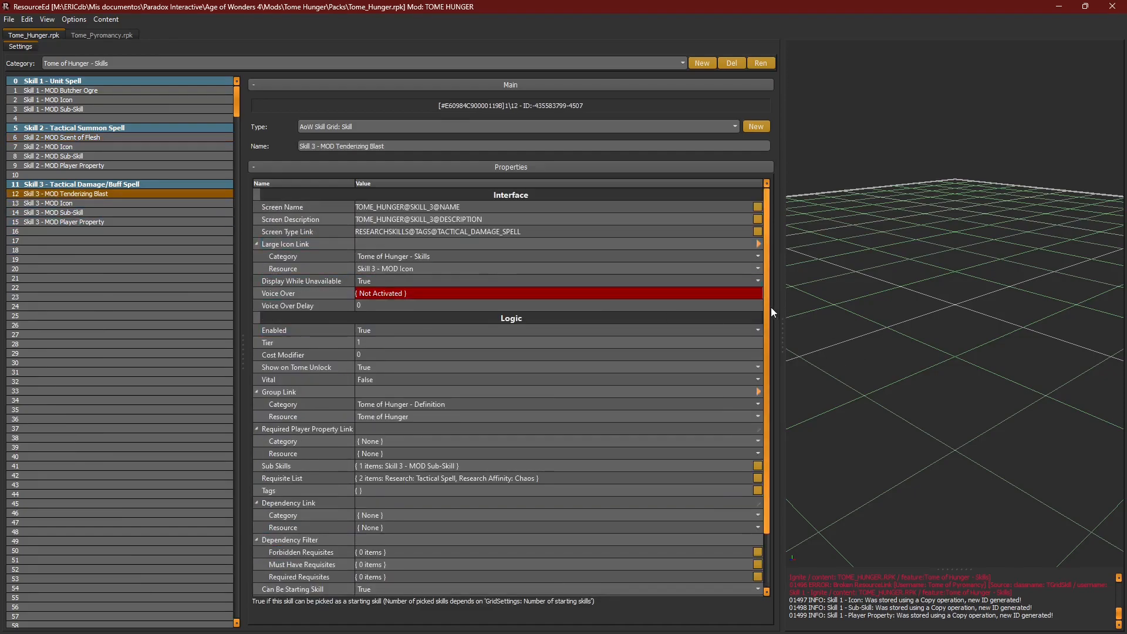
pyautogui.scroll(-2, 770, 307)
pyautogui.click(385, 527)
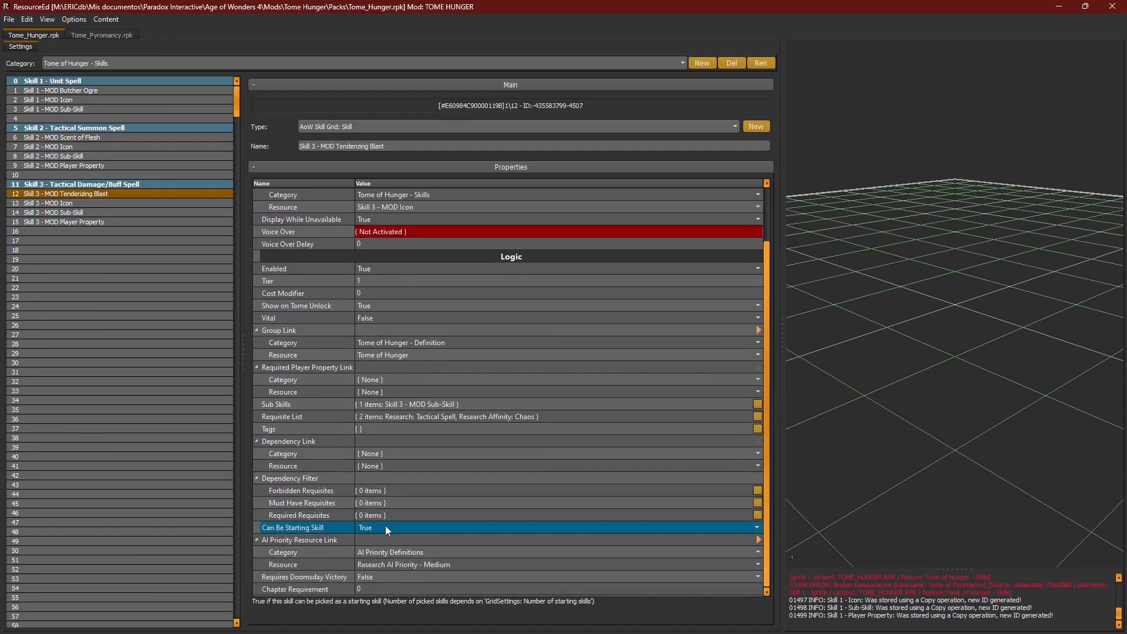
pyautogui.click(337, 540)
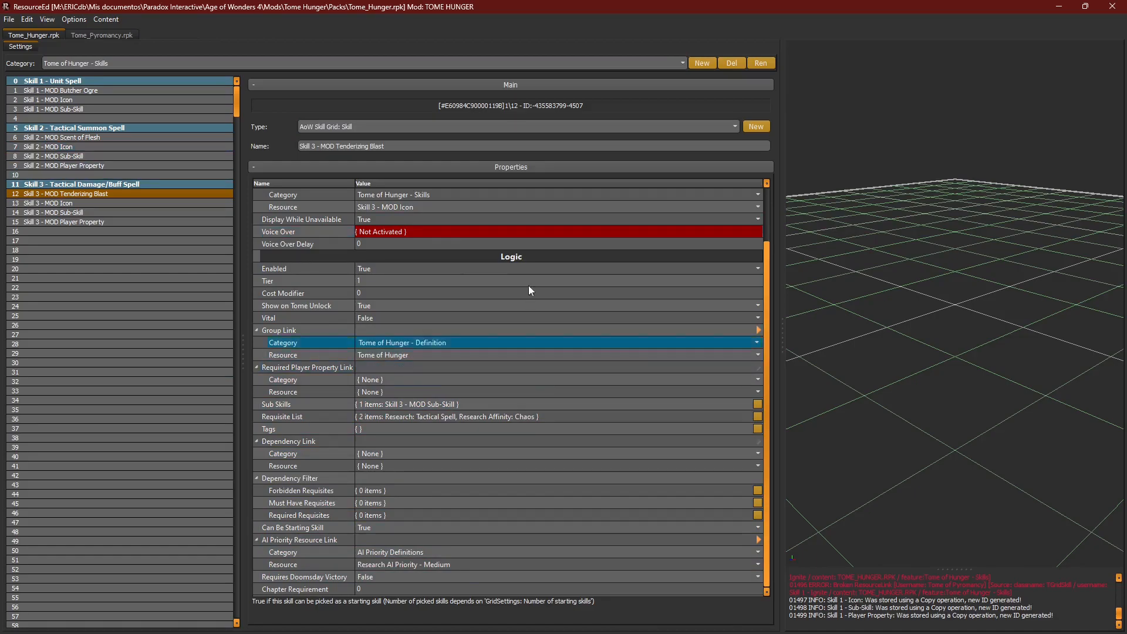
# Step: Set the image library of Skill 3 - MOD Icon to Default { TOME HUNGER }
pyautogui.click(54, 203)
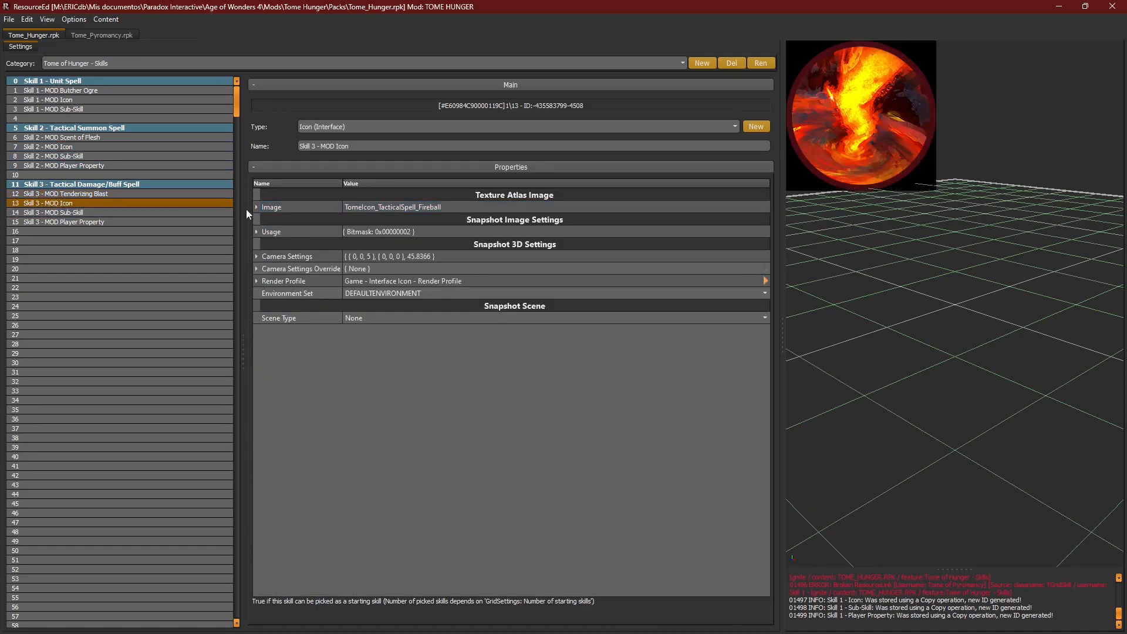
pyautogui.click(255, 207)
pyautogui.click(264, 219)
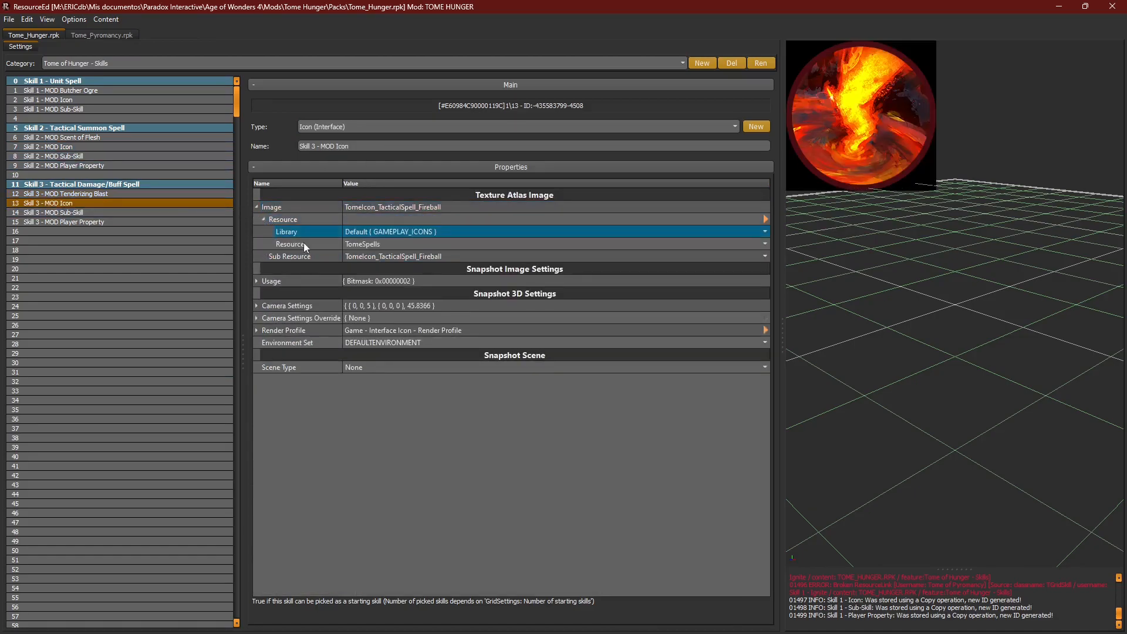
pyautogui.click(395, 232)
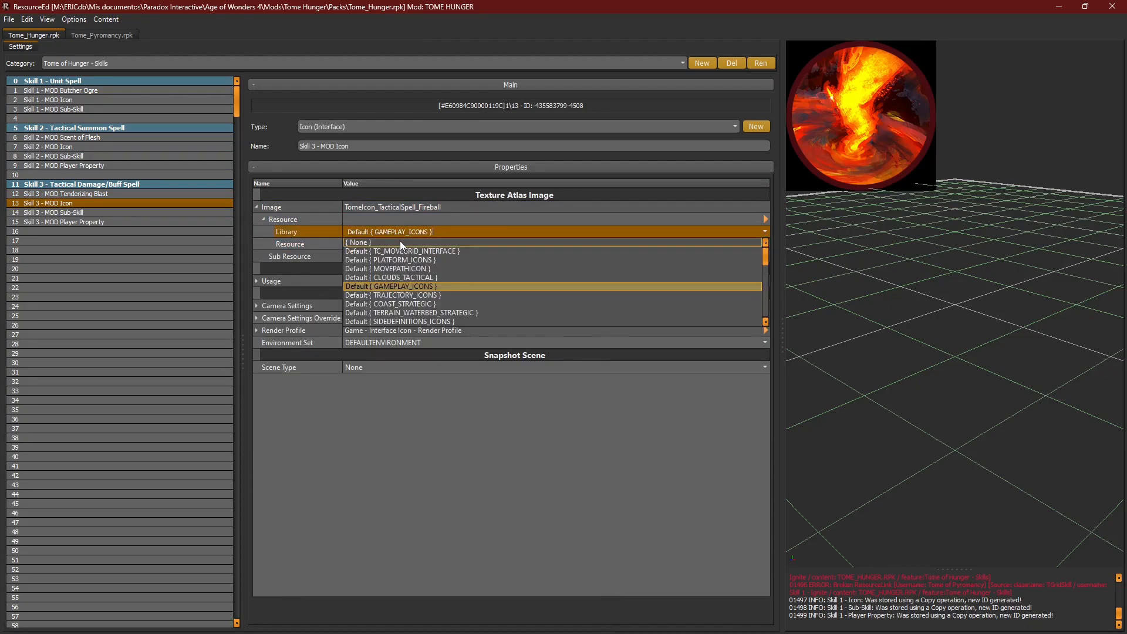
pyautogui.click(401, 242)
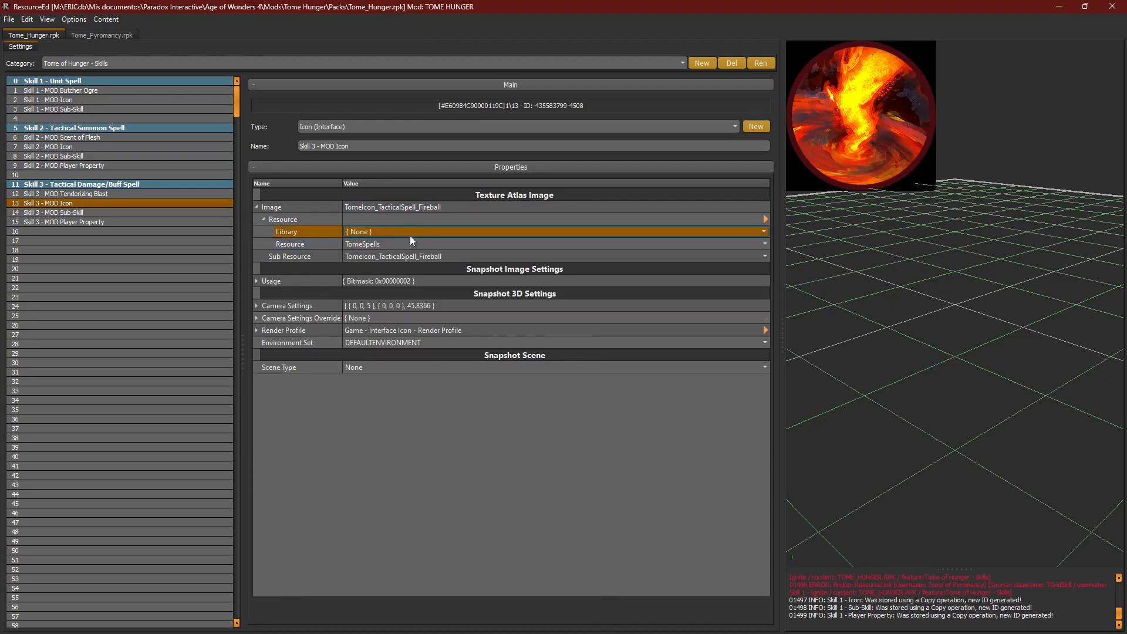
pyautogui.click(410, 235)
pyautogui.moveTo(765, 263); pyautogui.dragTo(769, 313)
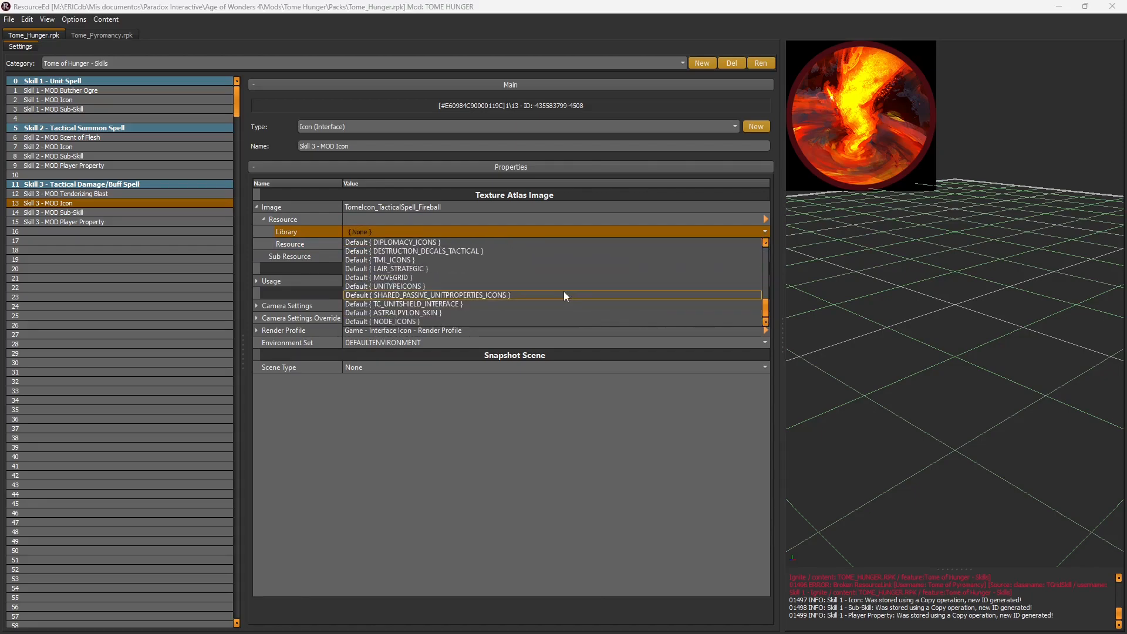
pyautogui.write('hu')
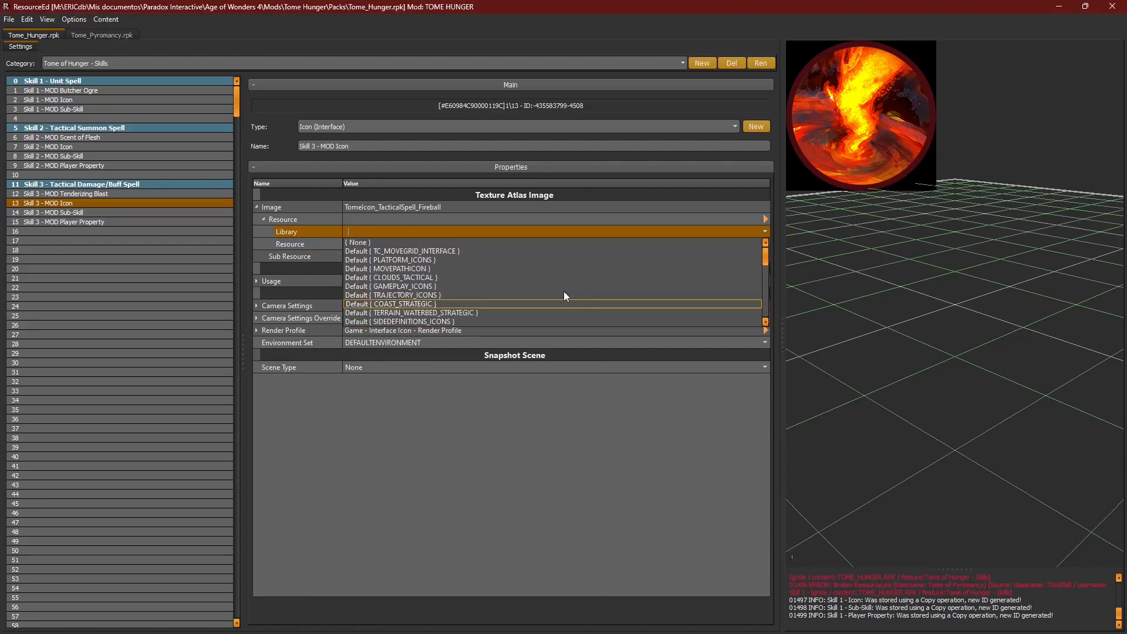
pyautogui.write('n')
pyautogui.press('Return')
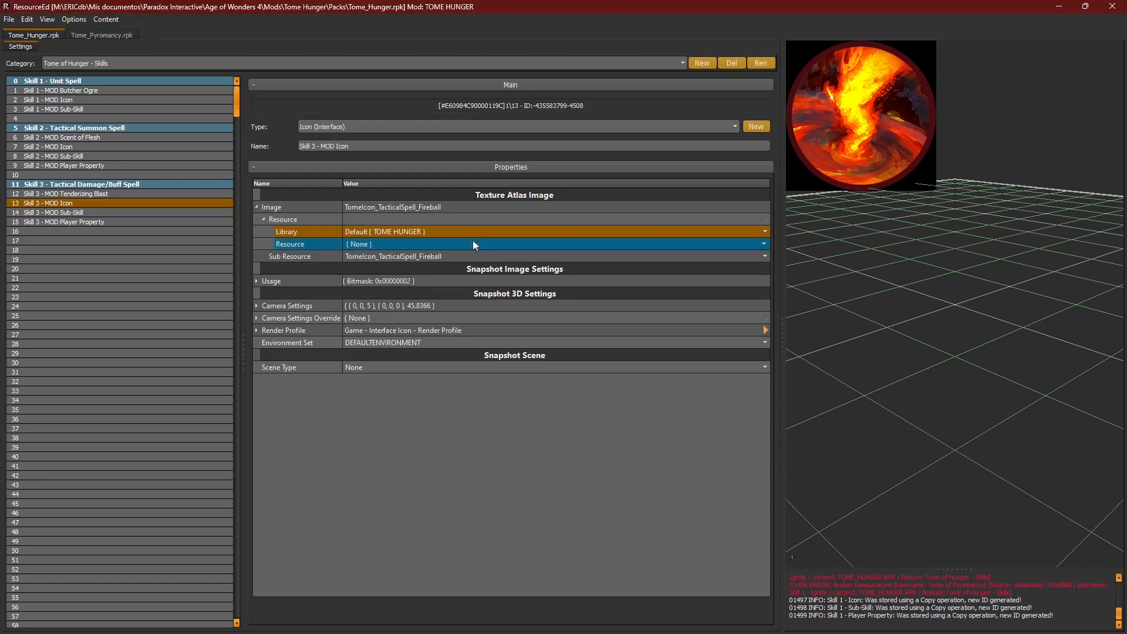
# Step: Set the icon's image resource to Tome Skills and its sub resource to TomeHunger_TenderizingBlast
pyautogui.click(427, 241)
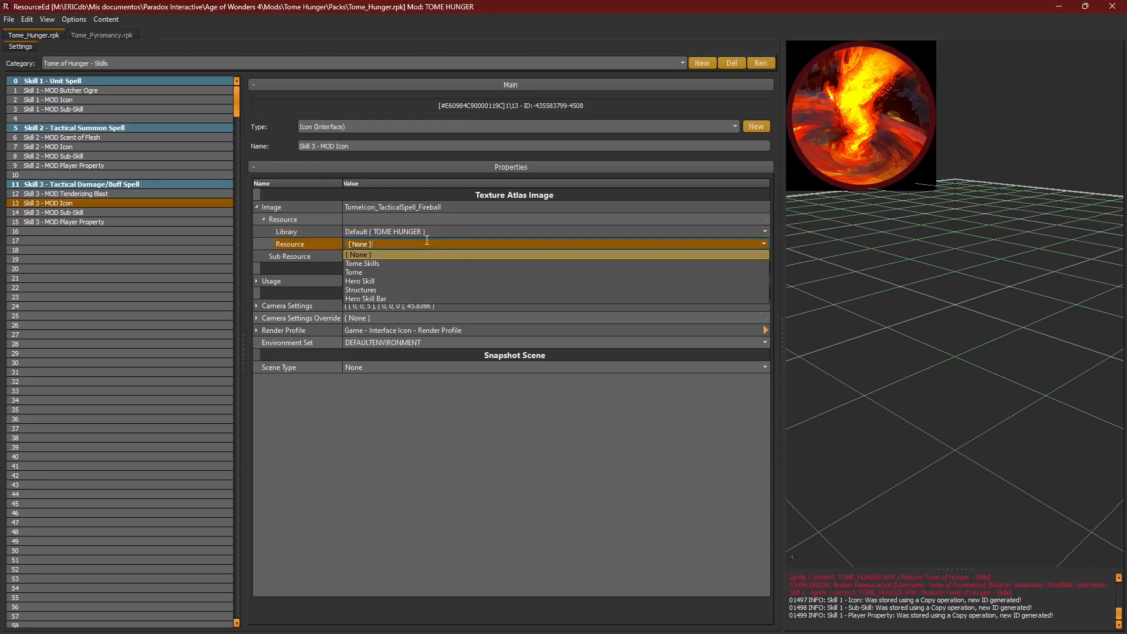
pyautogui.click(381, 262)
pyautogui.click(382, 256)
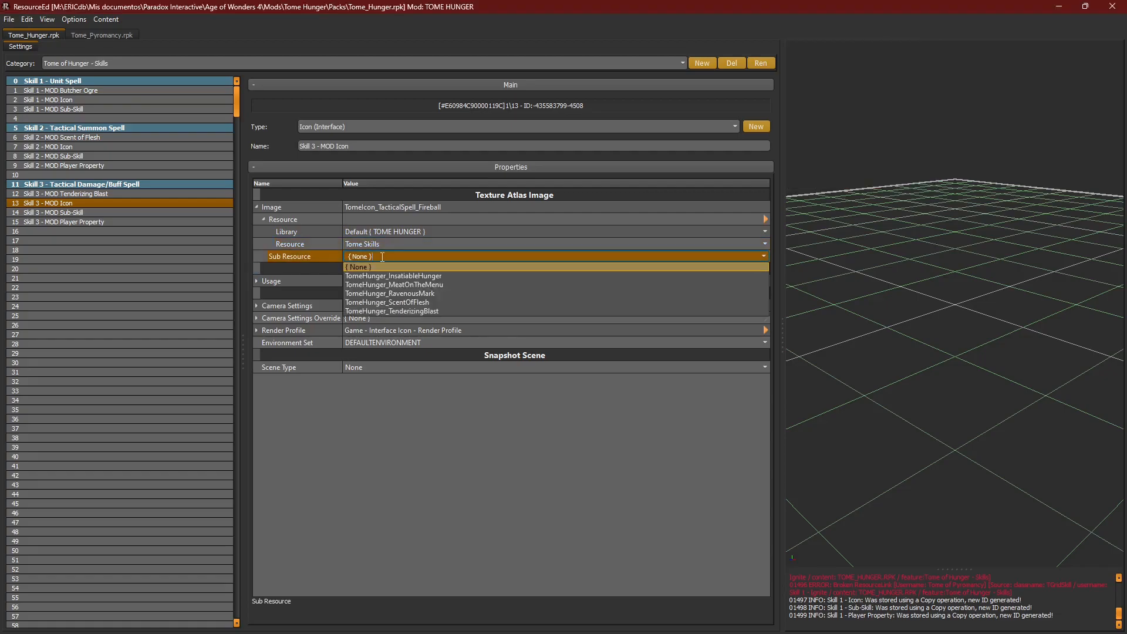
pyautogui.click(406, 309)
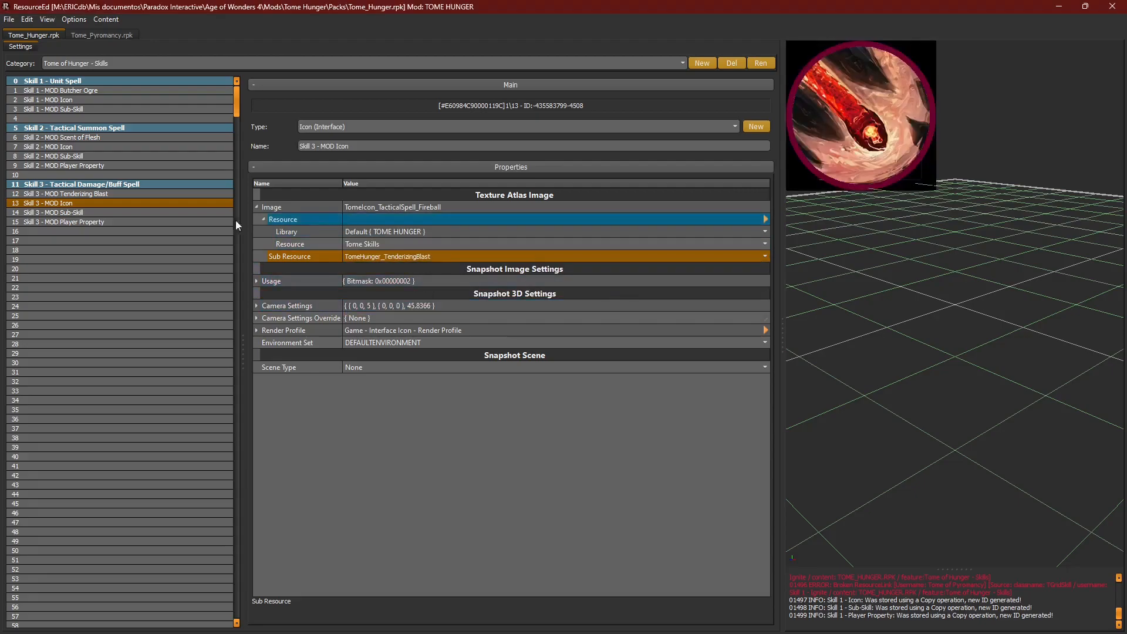
# Step: Replace the broken player property of Skill 3 - MOD Sub-Skill with Skill 3 - MOD Player Property
pyautogui.click(121, 211)
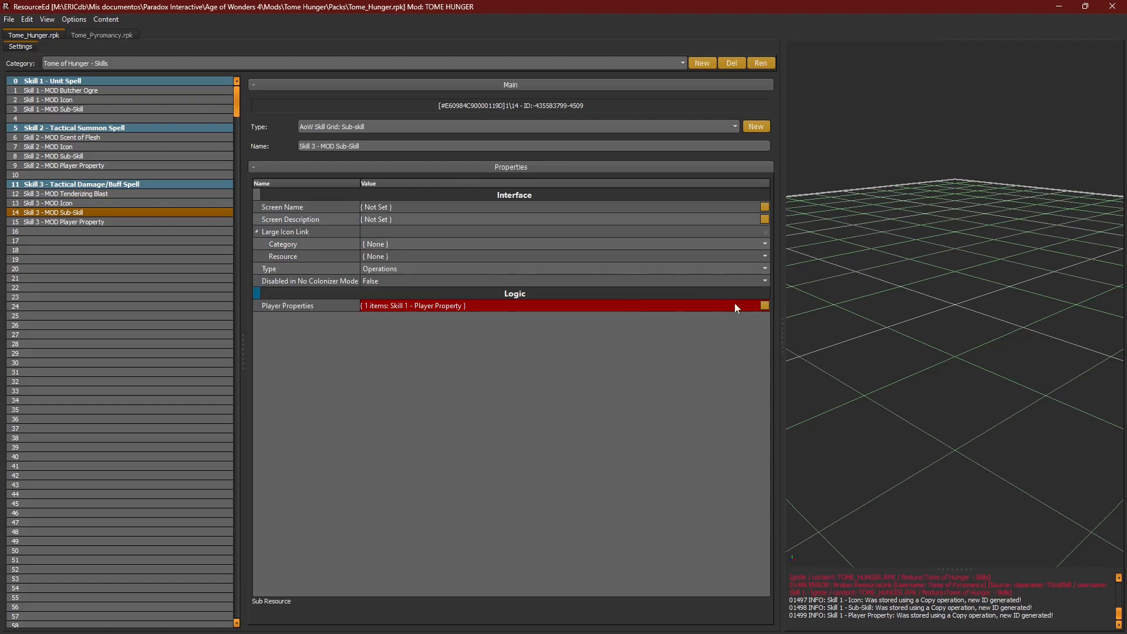
pyautogui.click(764, 305)
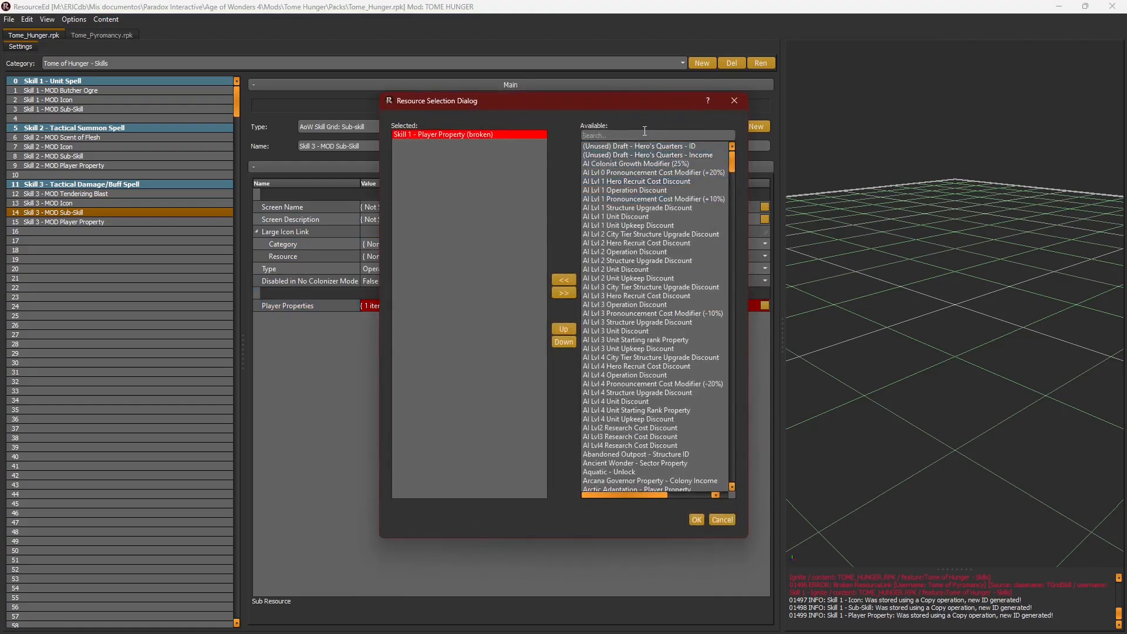
pyautogui.write('3')
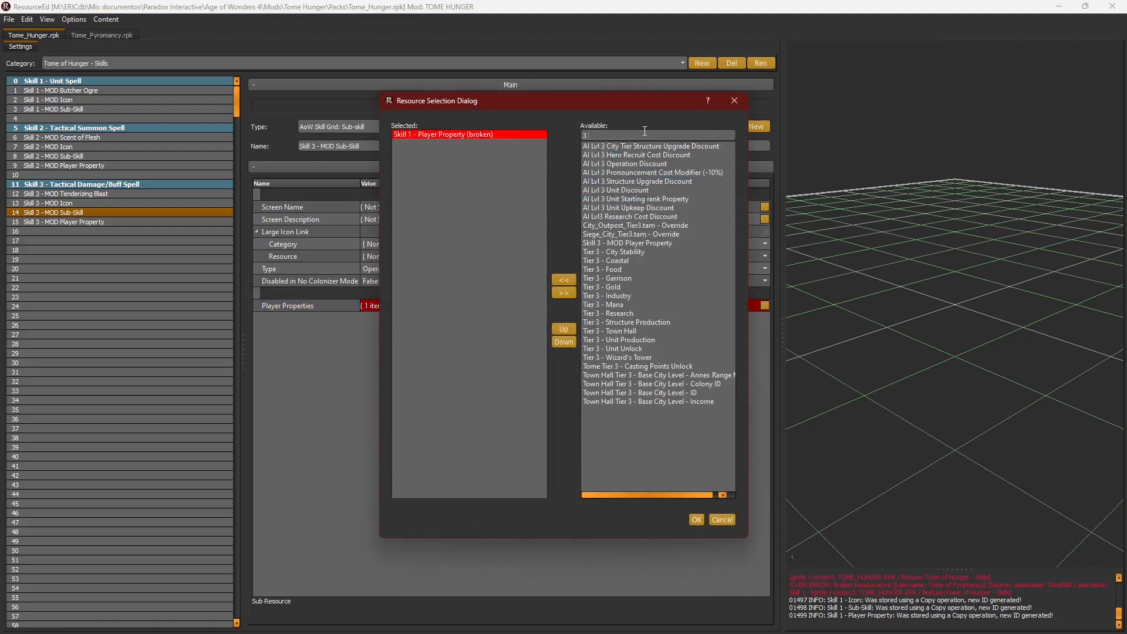
pyautogui.write(' mo')
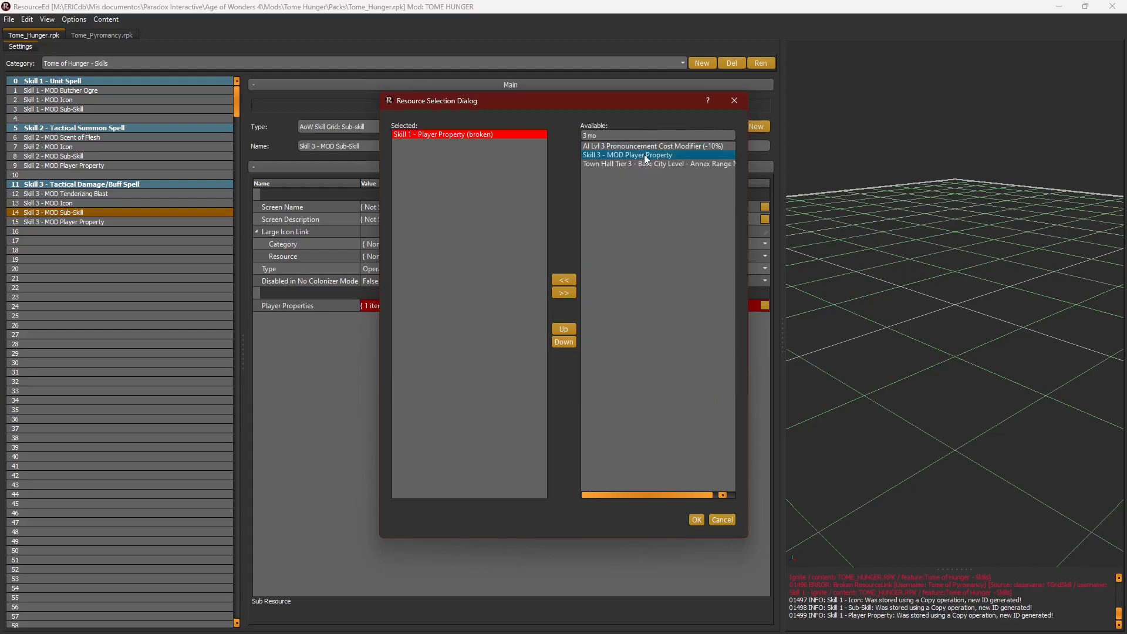
pyautogui.doubleClick(640, 155)
pyautogui.doubleClick(526, 135)
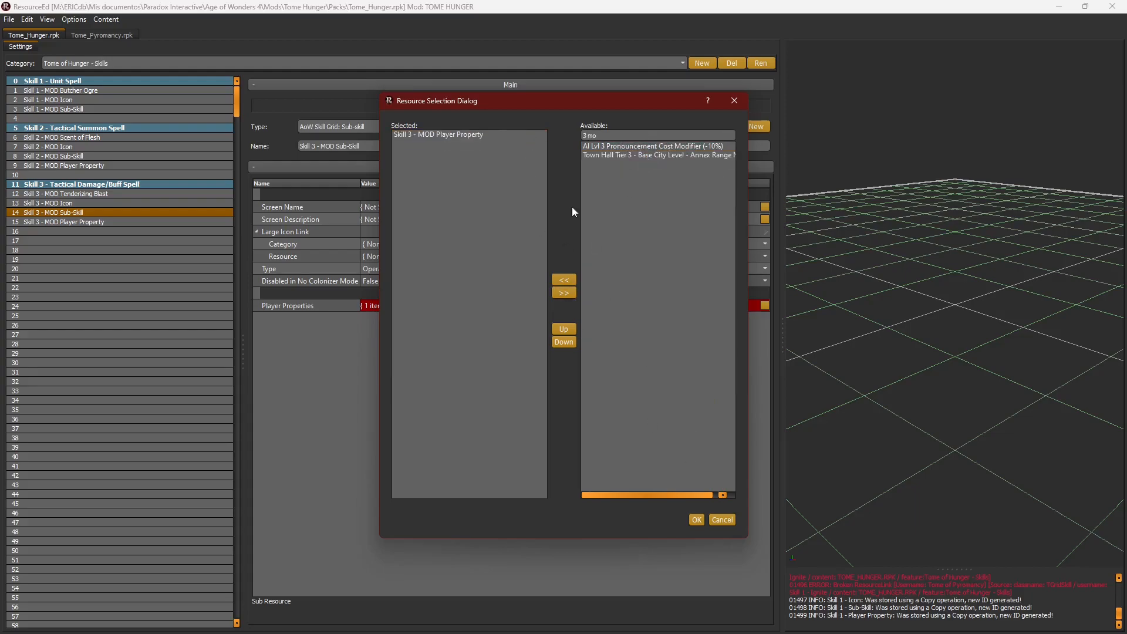
pyautogui.click(695, 518)
pyautogui.click(179, 220)
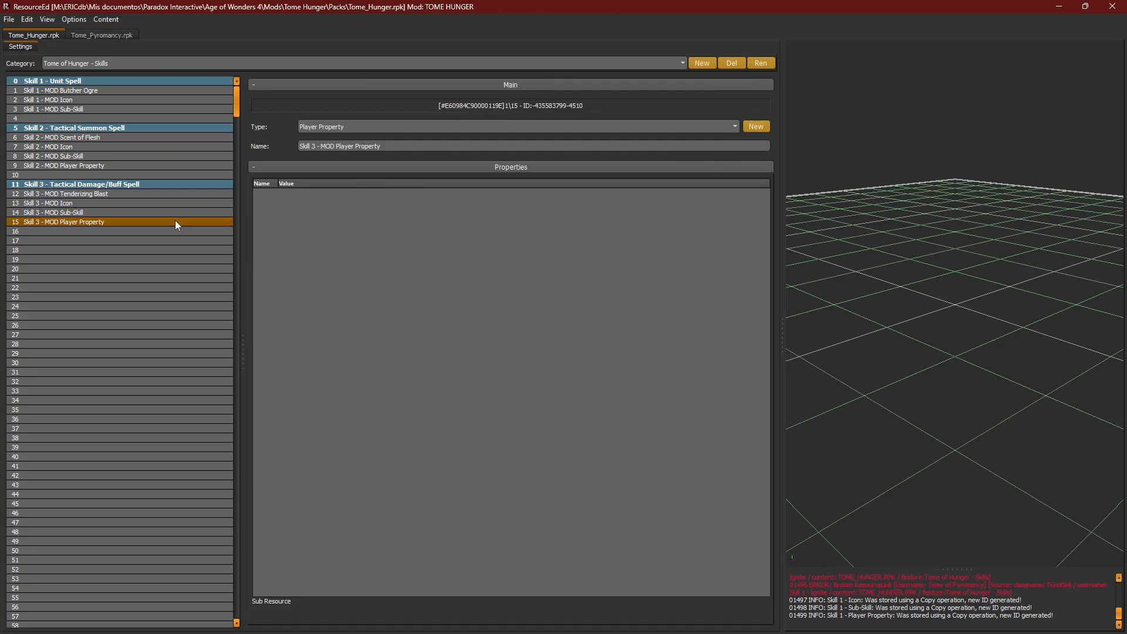
# Step: Insert a separator in row 17, leaving row 16 empty below the Skill 3 entries
pyautogui.click(71, 234)
pyautogui.rightClick(74, 237)
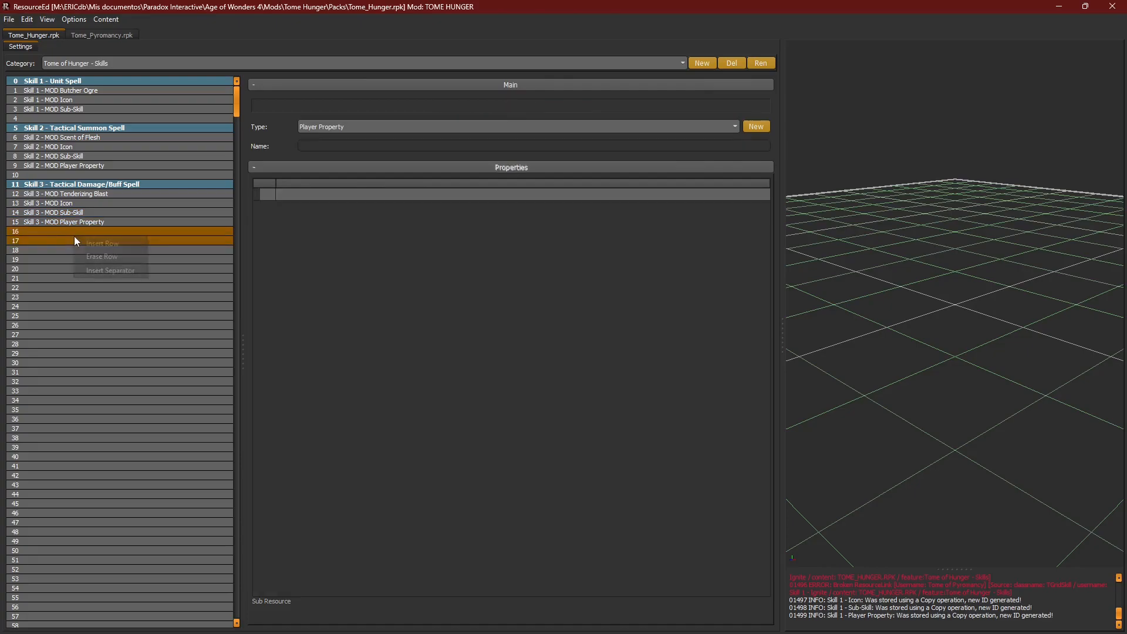
pyautogui.click(41, 242)
pyautogui.rightClick(40, 242)
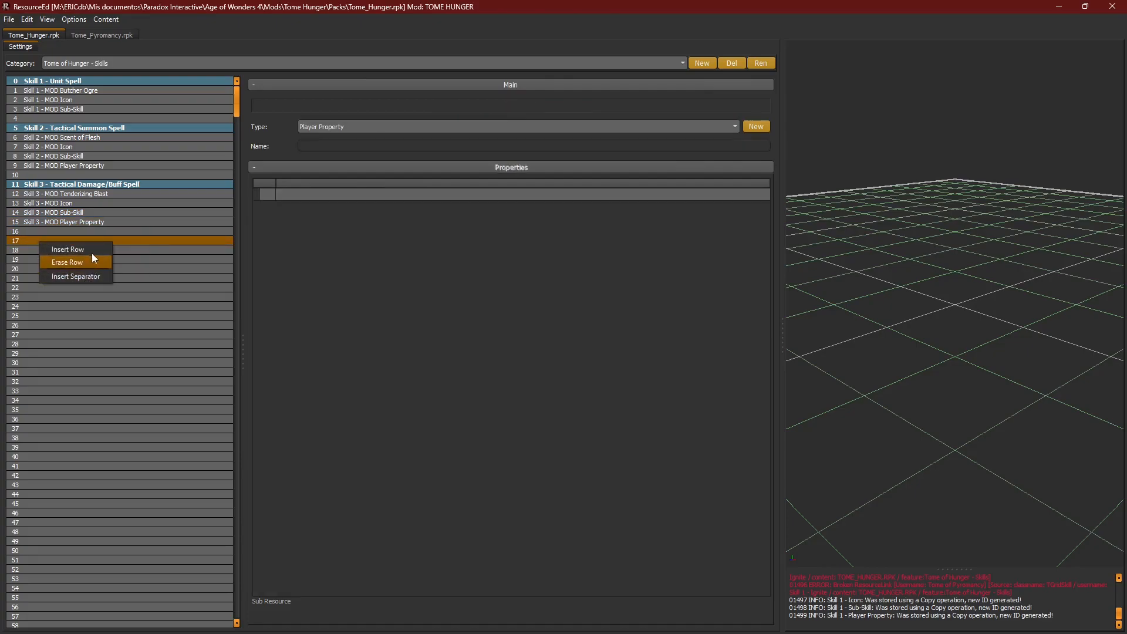
pyautogui.click(82, 274)
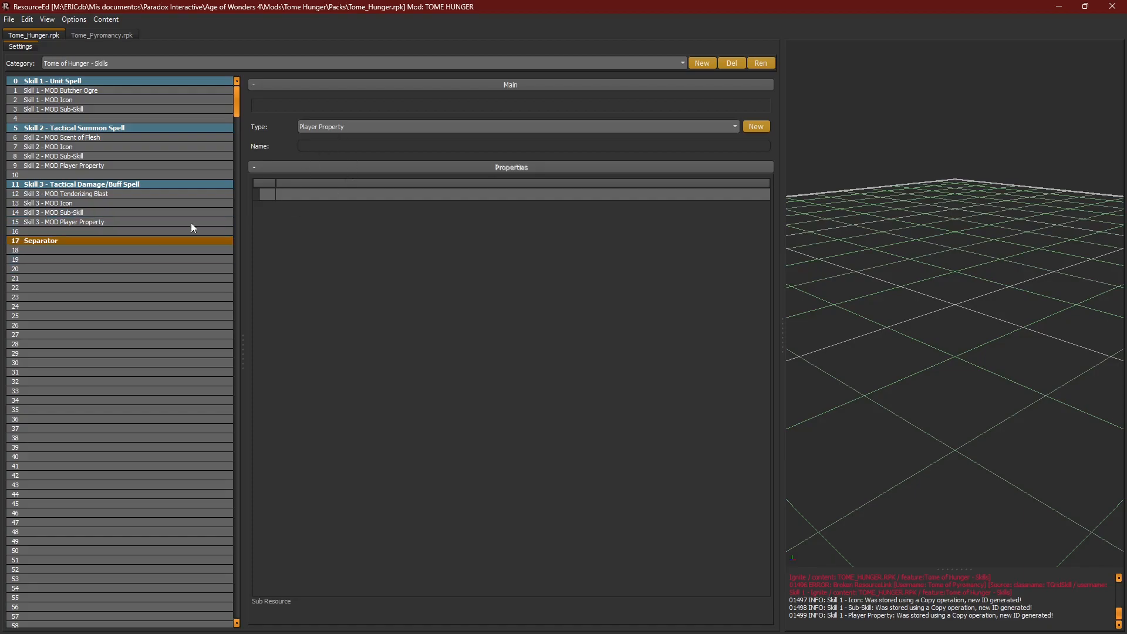
pyautogui.rightClick(50, 240)
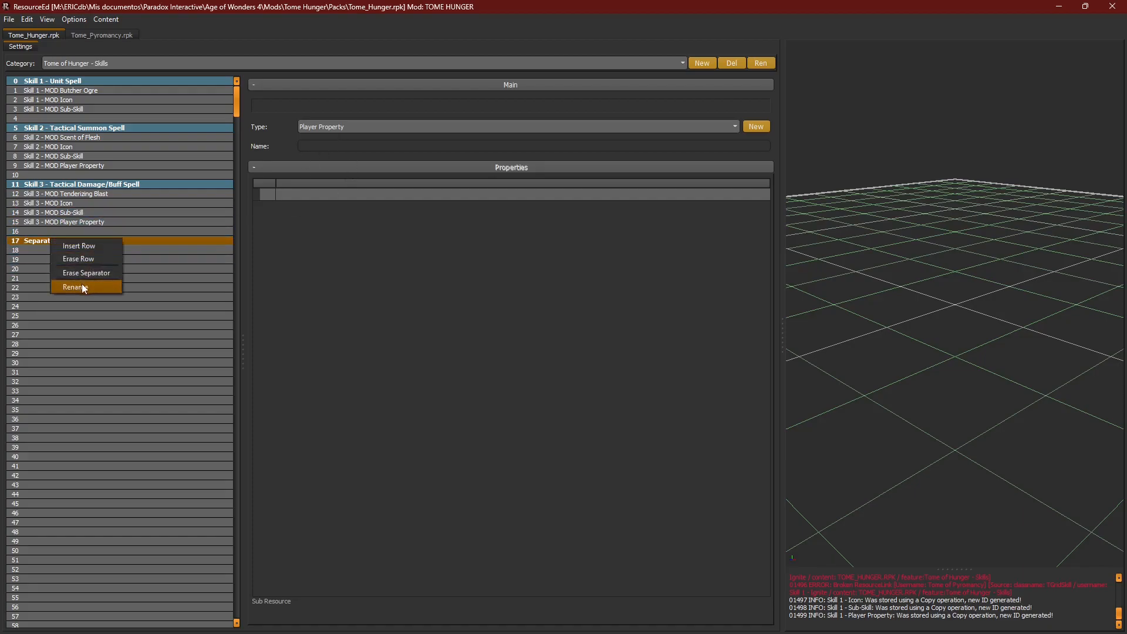
pyautogui.click(83, 285)
pyautogui.press('Return')
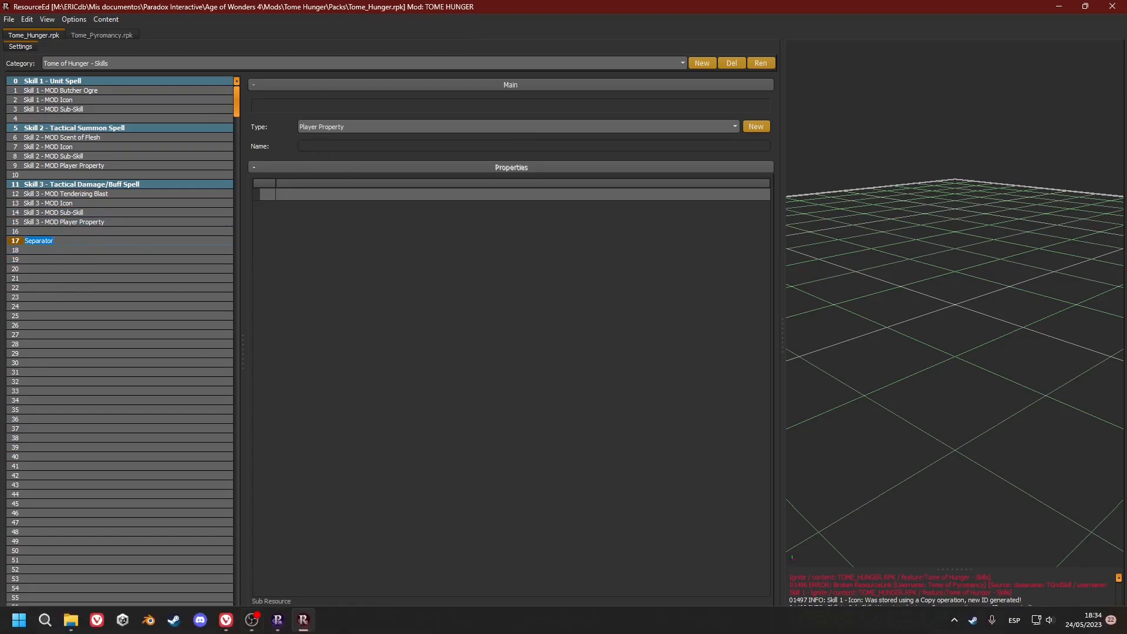
pyautogui.moveTo(226, 621)
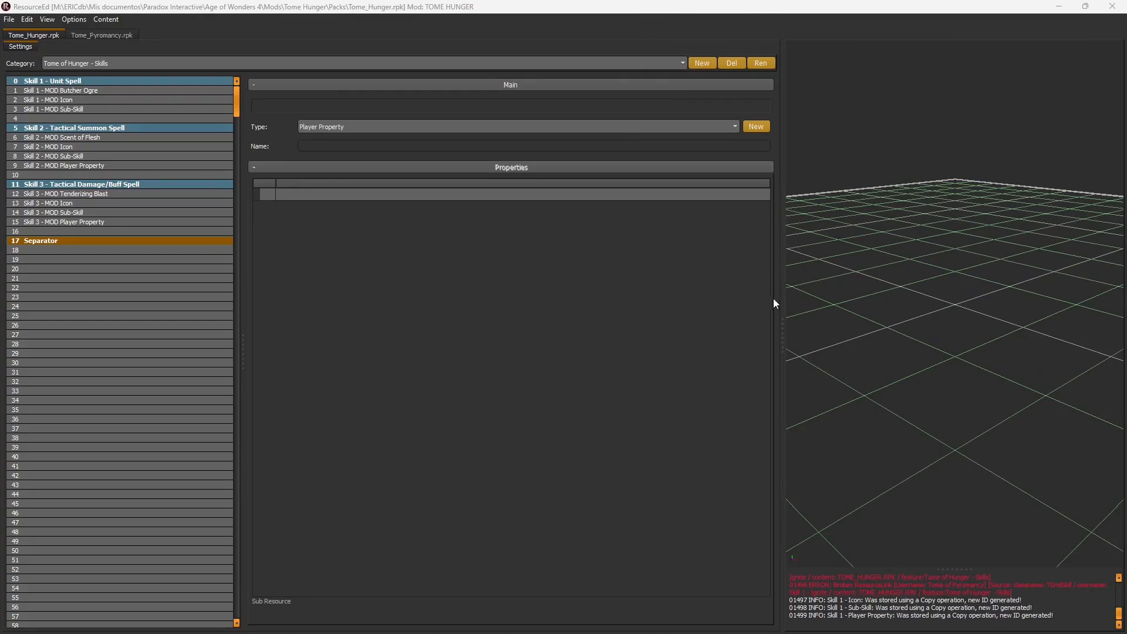
# Step: Rename the row 17 separator as Skill 4 - Strategic Ally Army Spell
pyautogui.rightClick(59, 241)
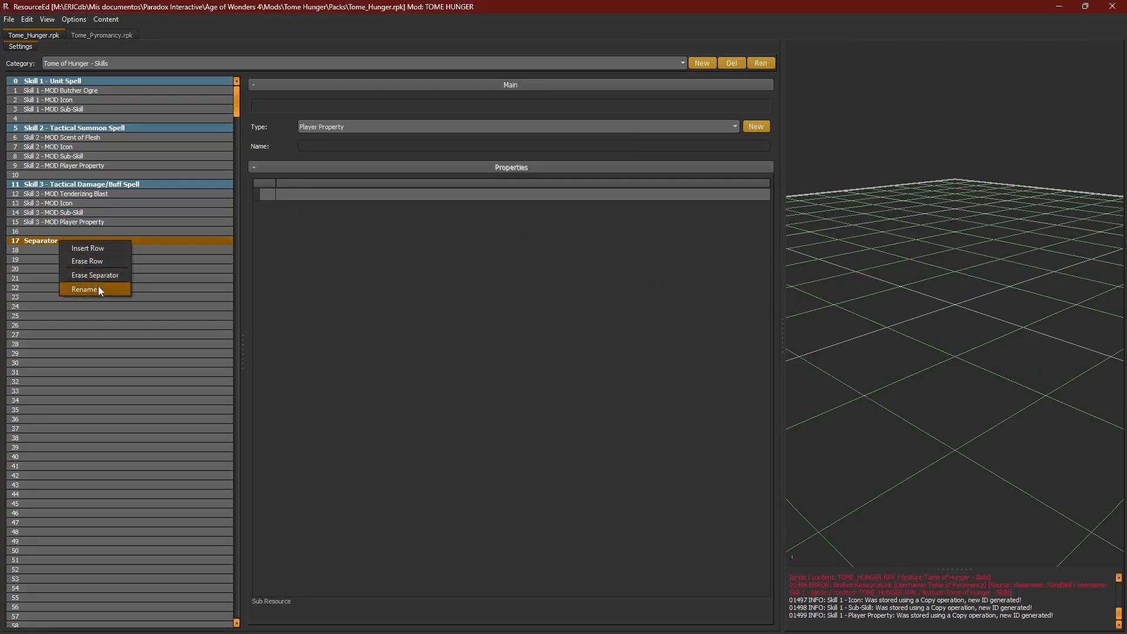
pyautogui.click(99, 289)
pyautogui.write('Meat on the menu!')
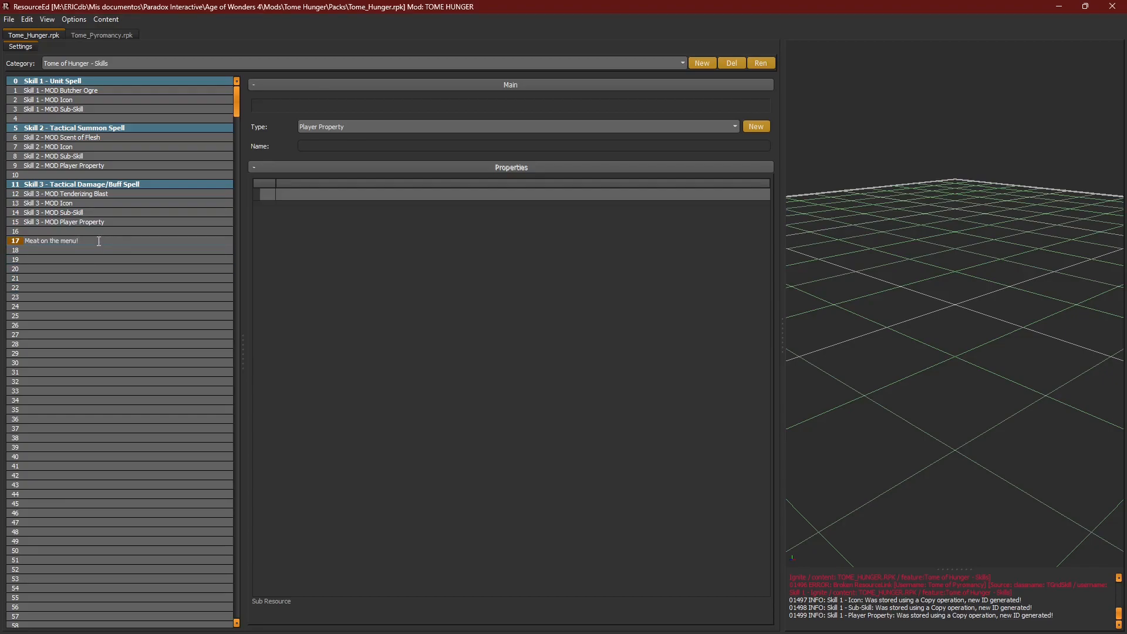
pyautogui.press('BackSpace')
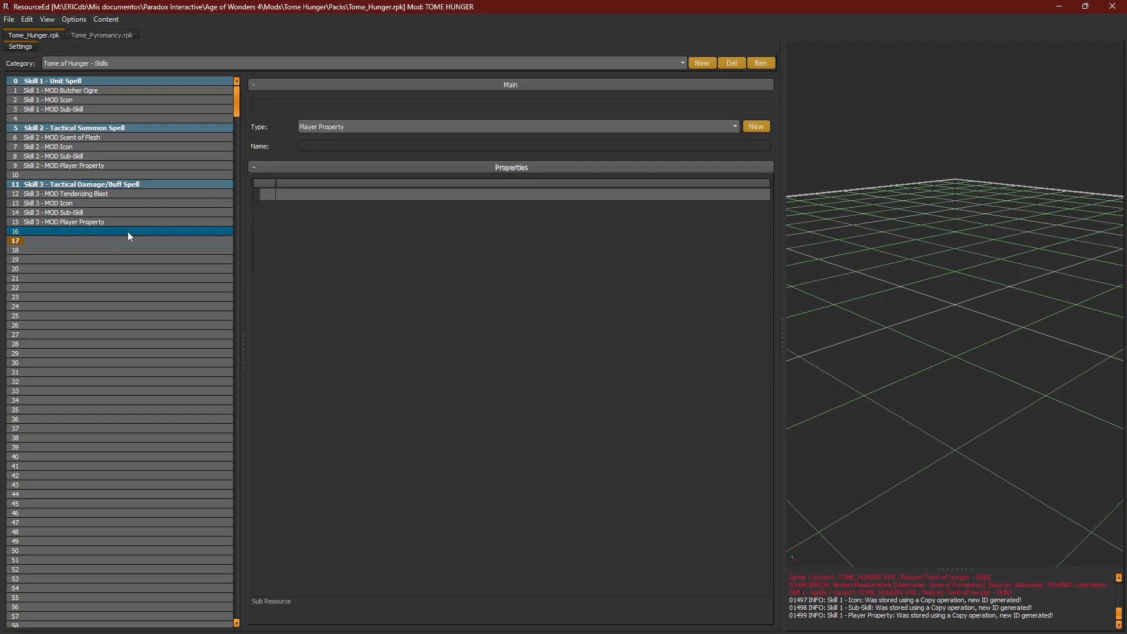
pyautogui.write('Sk')
pyautogui.write('ill 4 - Strategic')
pyautogui.write(' Army')
pyautogui.press('BackSpace')
pyautogui.press('BackSpace')
pyautogui.press('BackSpace')
pyautogui.write('lly')
pyautogui.press('Return')
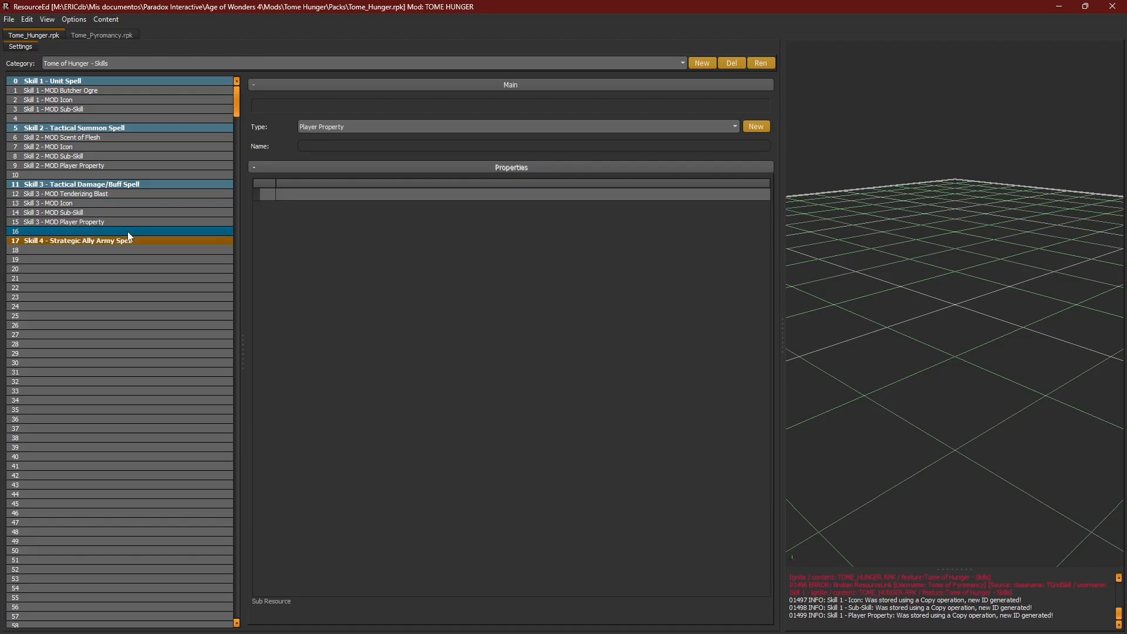
pyautogui.click(65, 250)
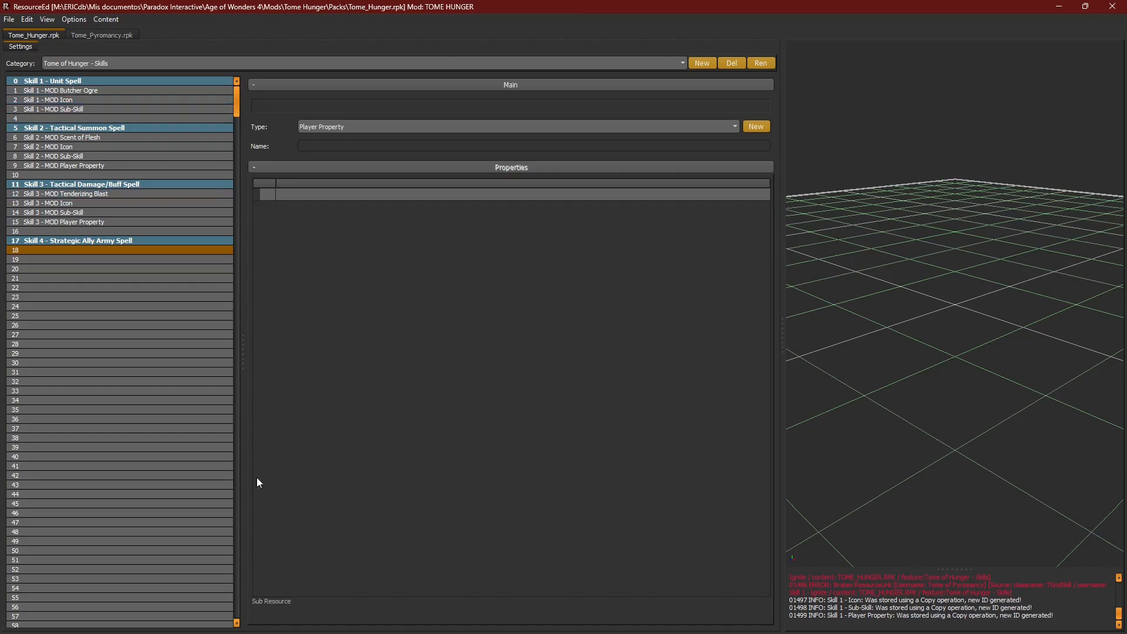
# Step: Switch to the Age of Wonders 4 Database in the browser and browse the friendly army spells among the strategic spells
pyautogui.moveTo(279, 625)
pyautogui.moveTo(226, 621)
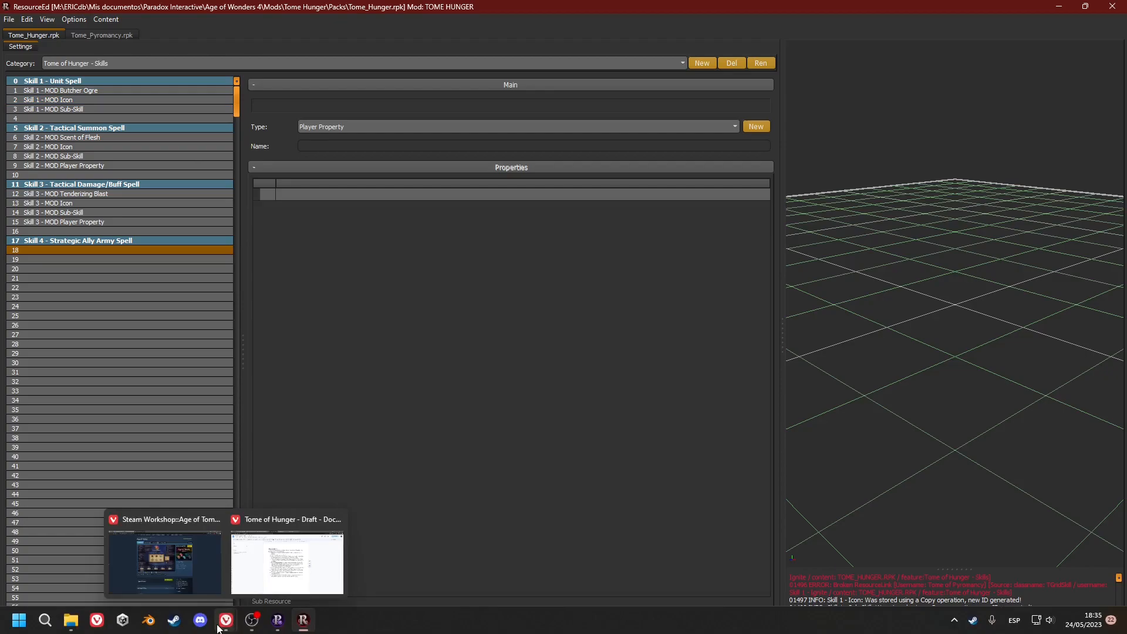
pyautogui.click(185, 580)
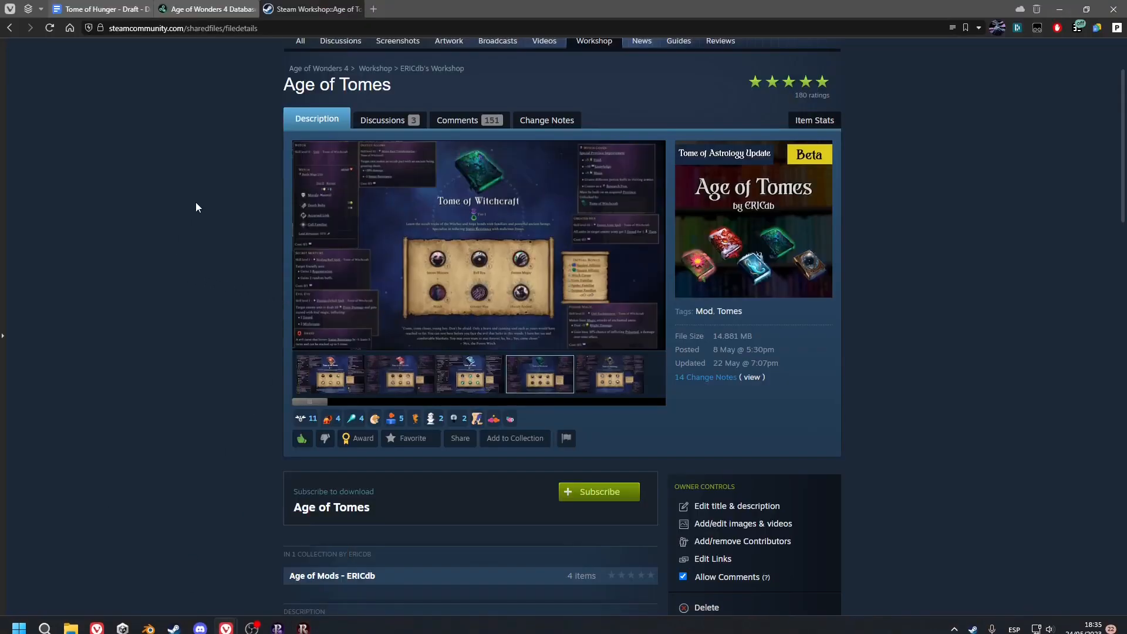
pyautogui.click(210, 7)
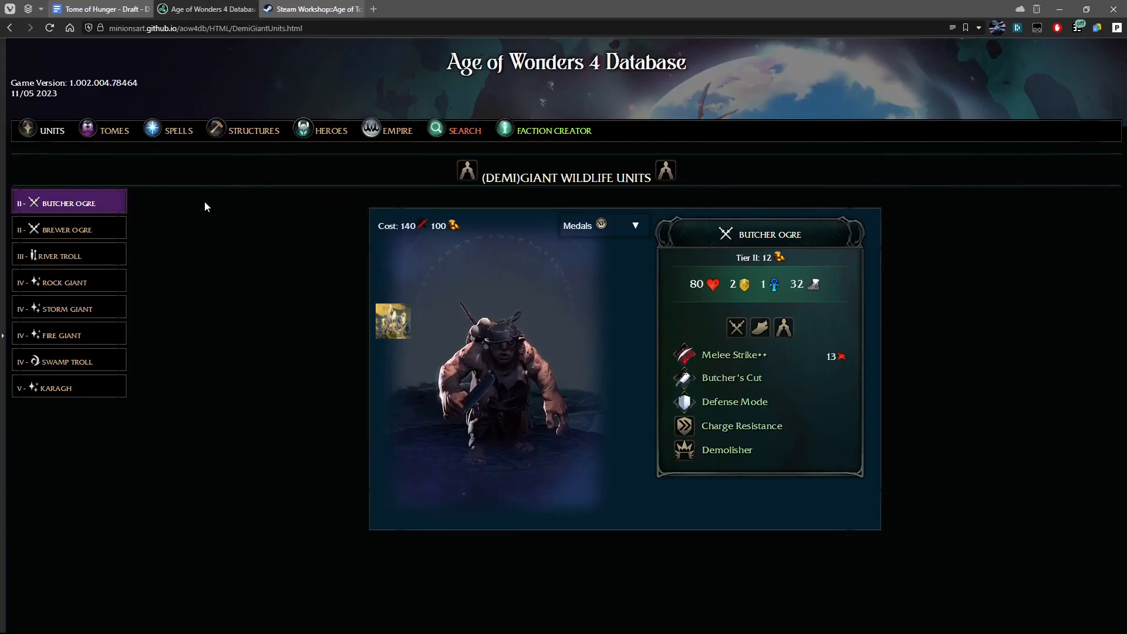
pyautogui.click(457, 128)
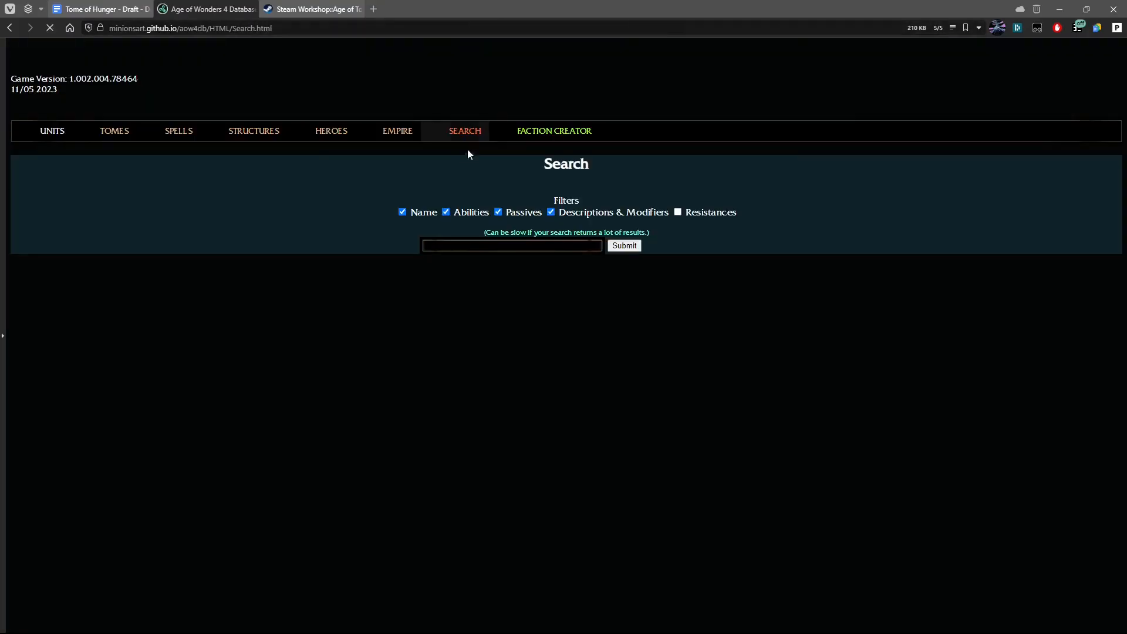
pyautogui.click(479, 246)
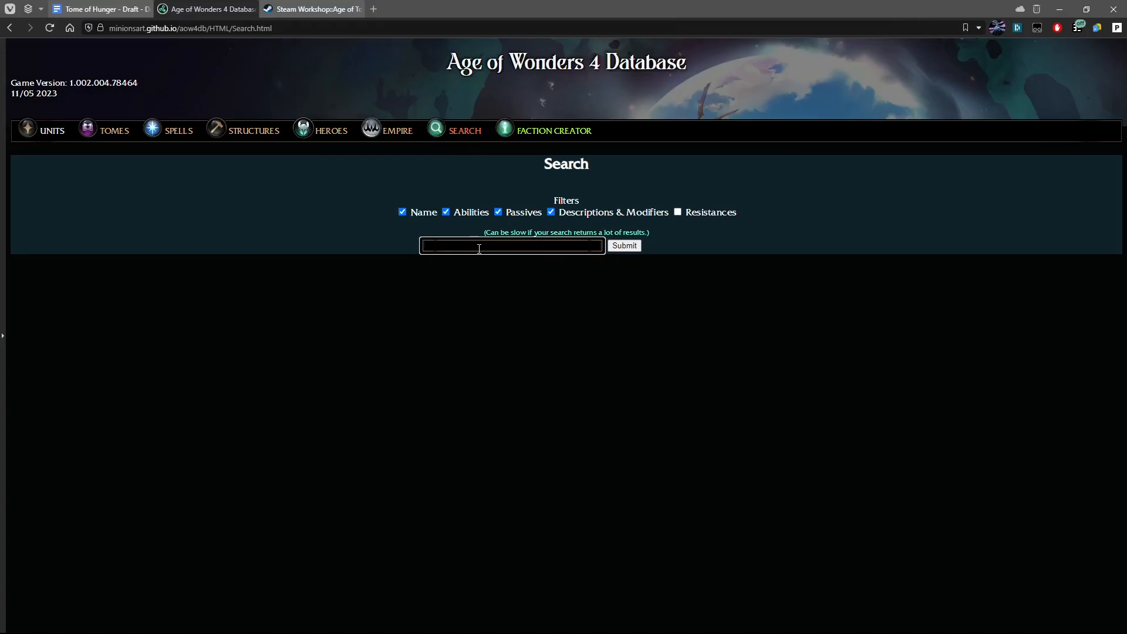
pyautogui.moveTo(179, 132)
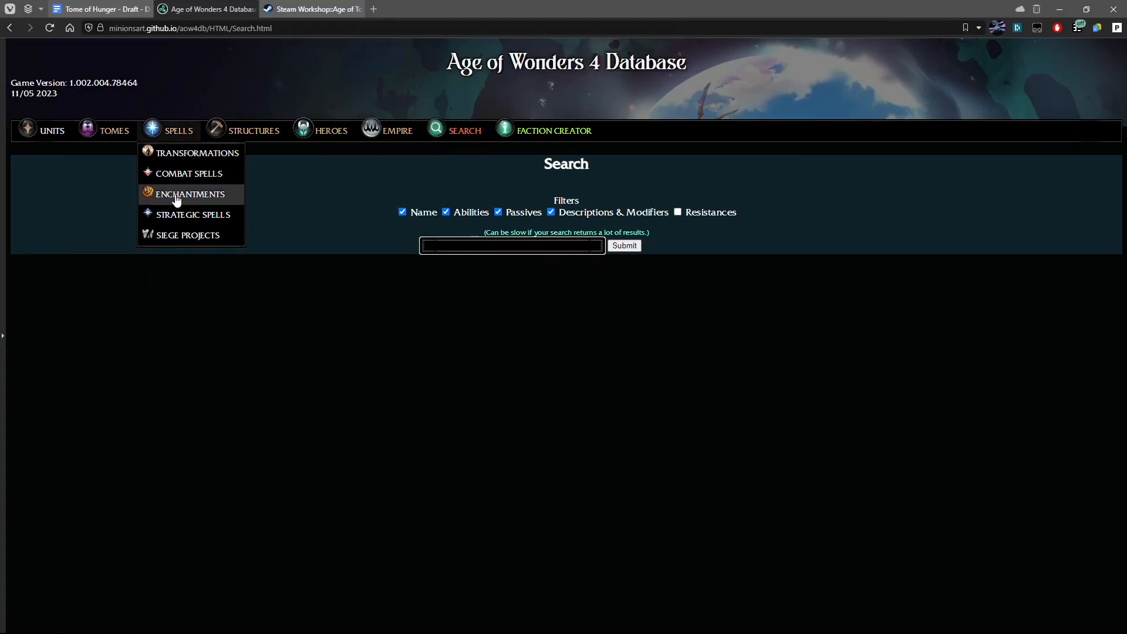
pyautogui.click(176, 214)
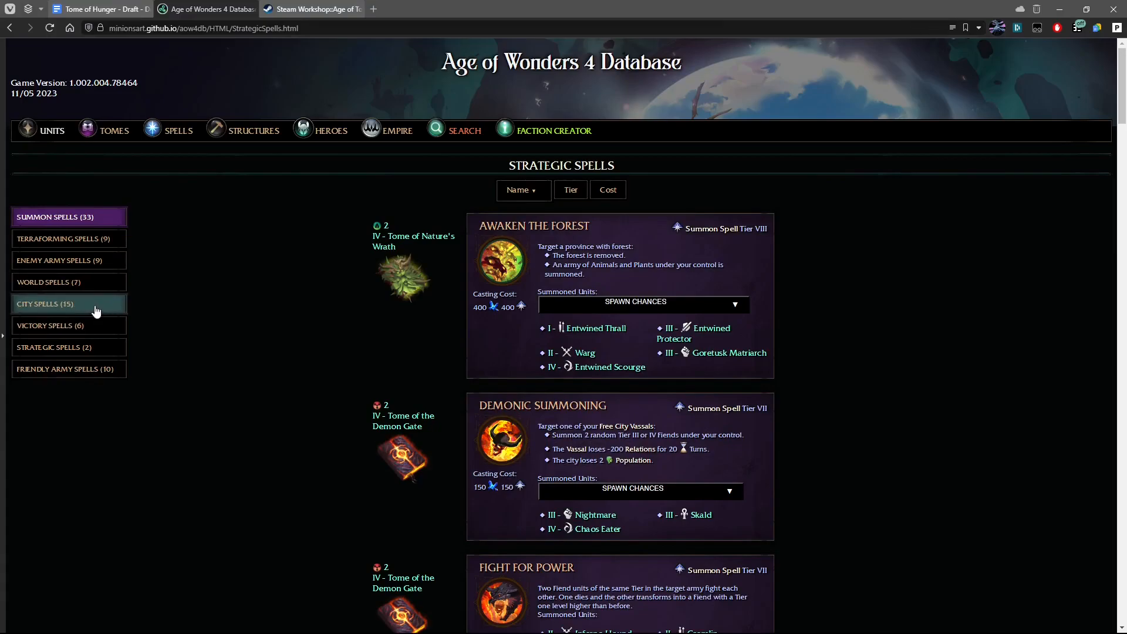
pyautogui.click(70, 369)
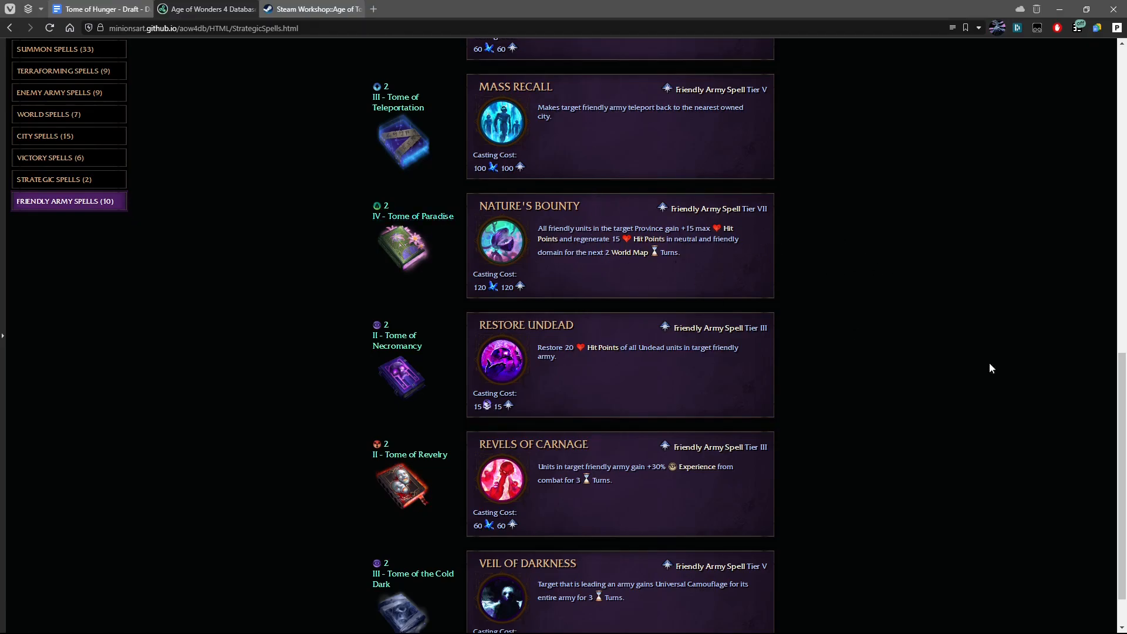
pyautogui.moveTo(1122, 477); pyautogui.dragTo(1099, 211)
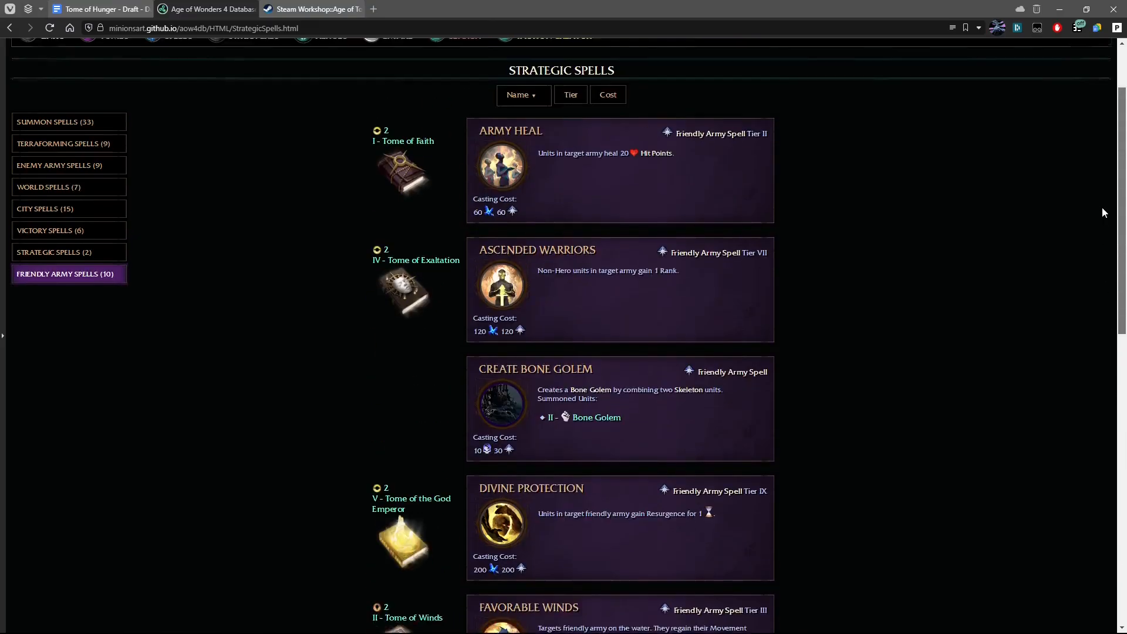
# Step: Switch back to ResourceEd and close the Tome_Pyromancy.rpk pack
pyautogui.moveTo(278, 620)
pyautogui.click(285, 540)
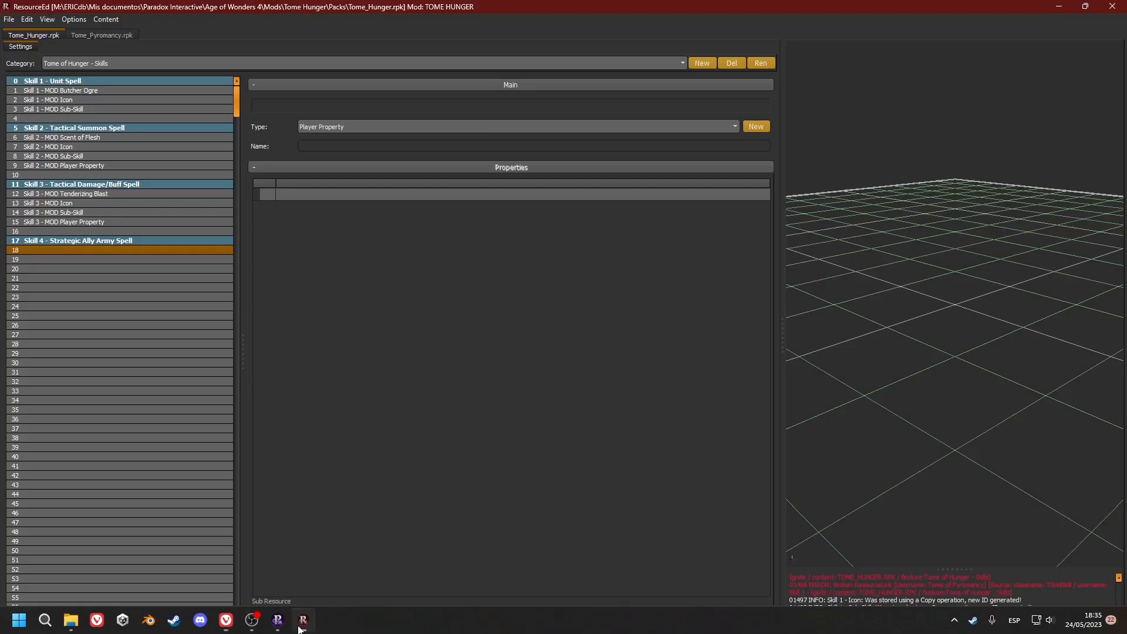
pyautogui.click(107, 36)
pyautogui.rightClick(107, 36)
pyautogui.click(134, 44)
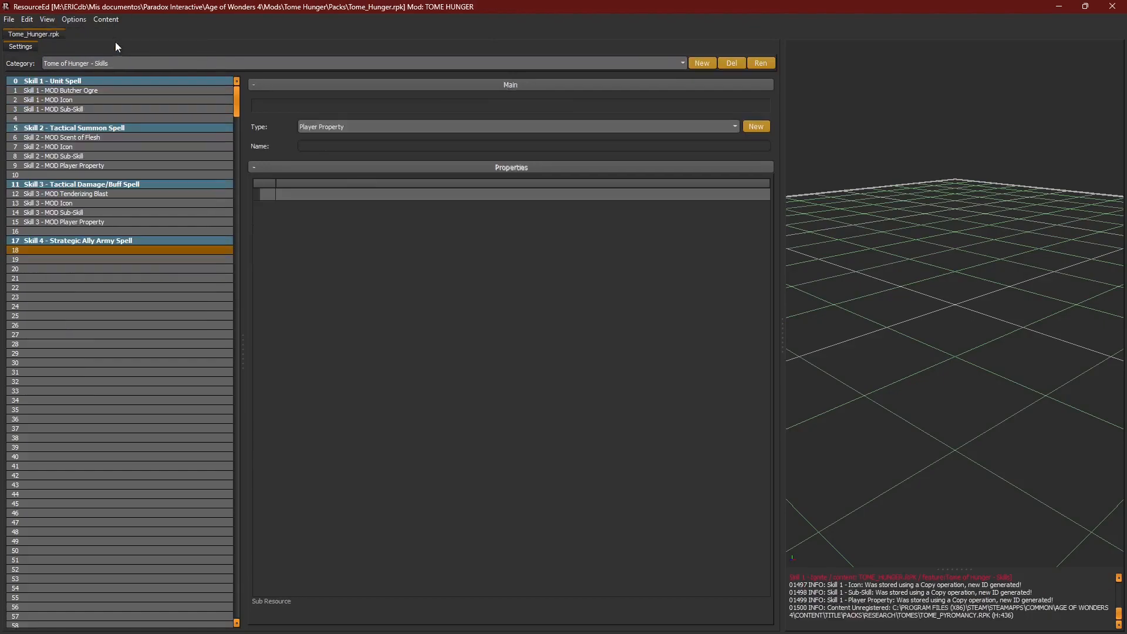
# Step: Search the game's packs for "para" and open Tome_Paradise.rpk
pyautogui.click(9, 19)
pyautogui.click(915, 97)
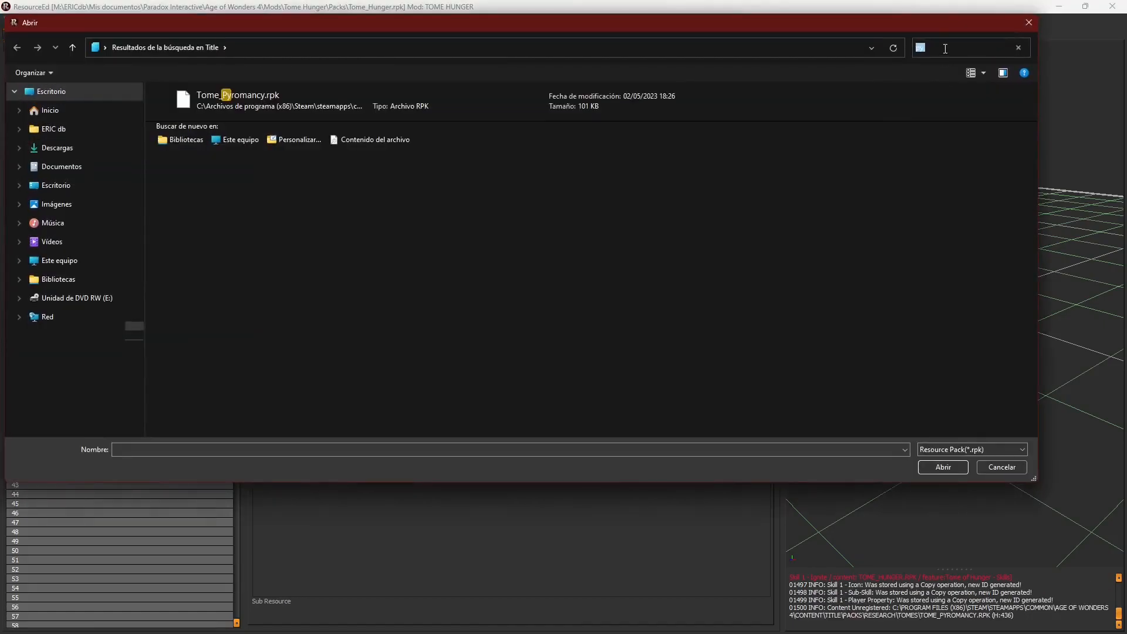
pyautogui.write('para')
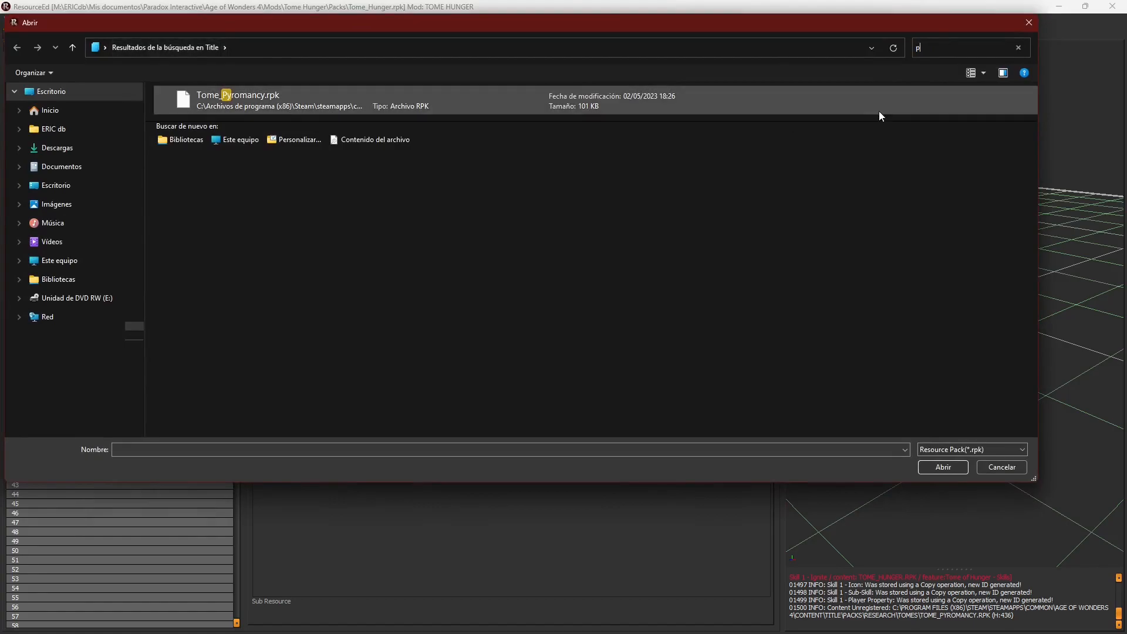
pyautogui.doubleClick(503, 110)
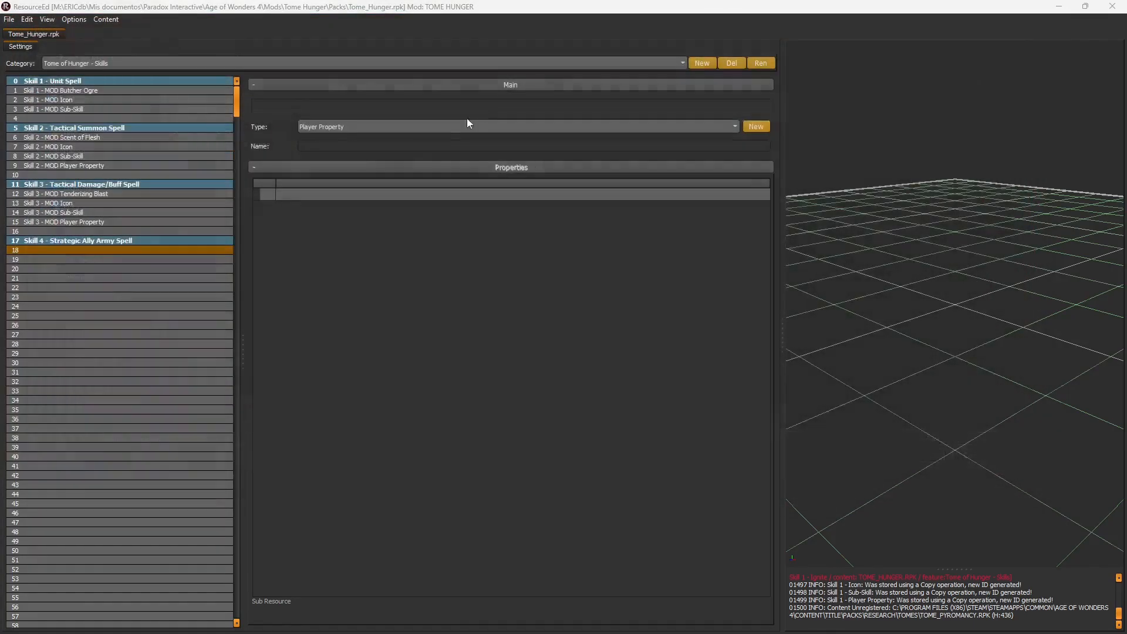
# Step: Show the Tome of Paradise - Skills category and check the Nature's Bounty spell in the browser database
pyautogui.click(118, 65)
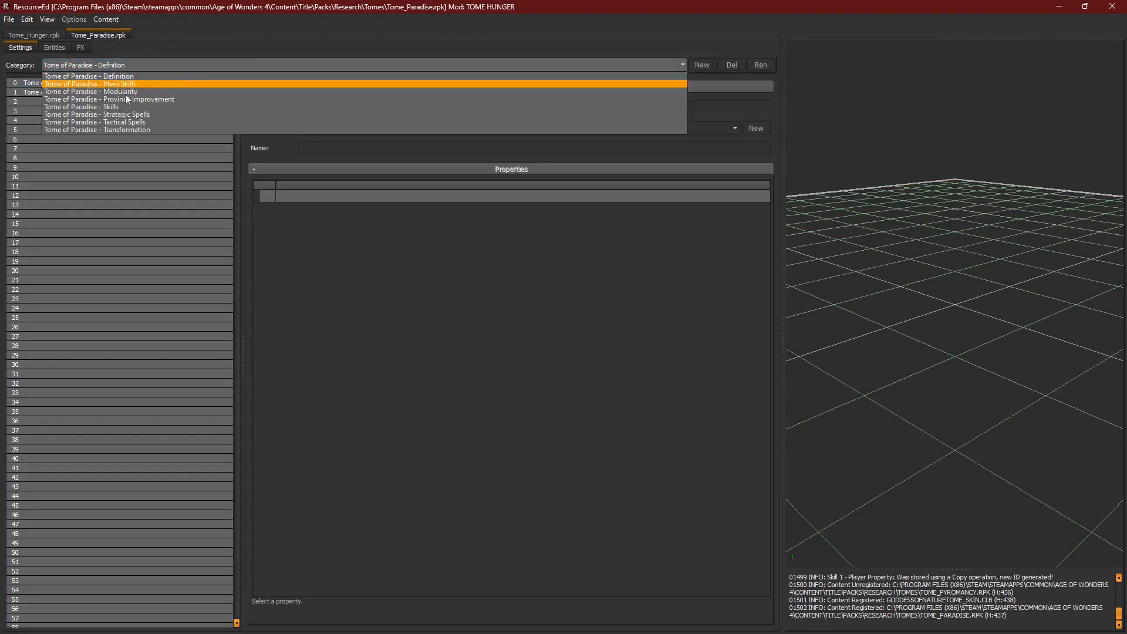
pyautogui.click(123, 118)
pyautogui.click(93, 139)
pyautogui.click(93, 167)
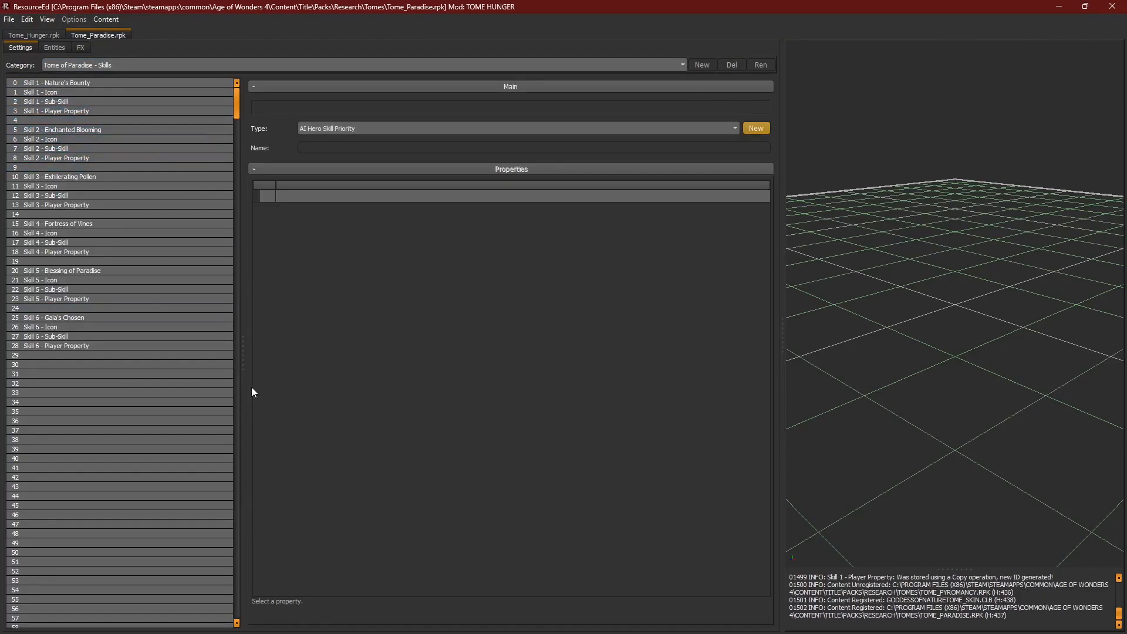
pyautogui.click(226, 628)
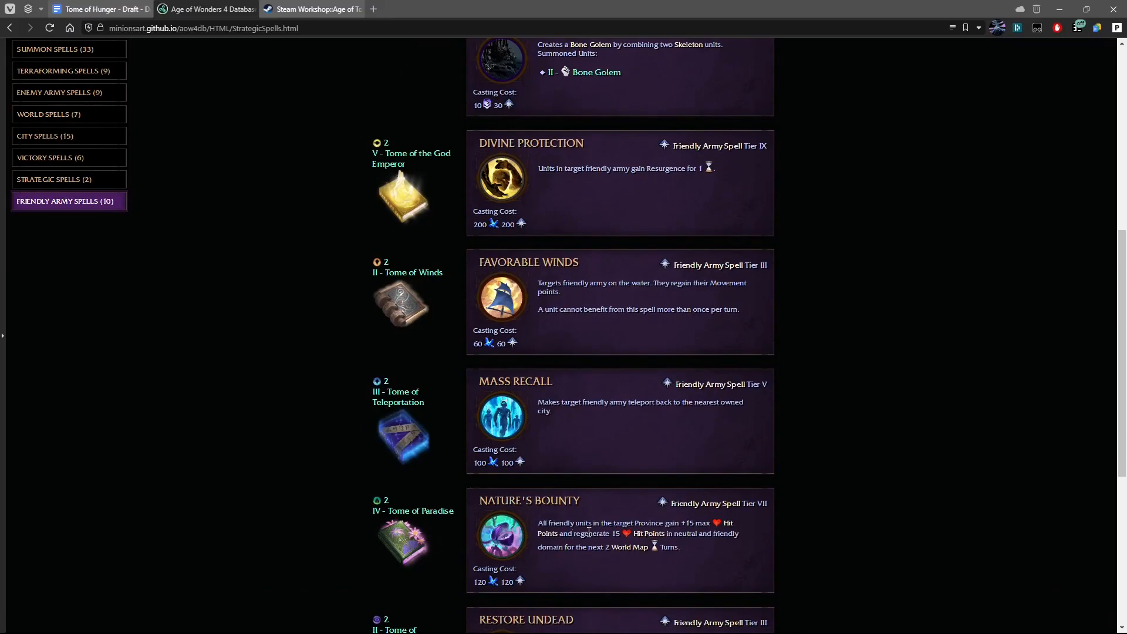
pyautogui.click(1060, 10)
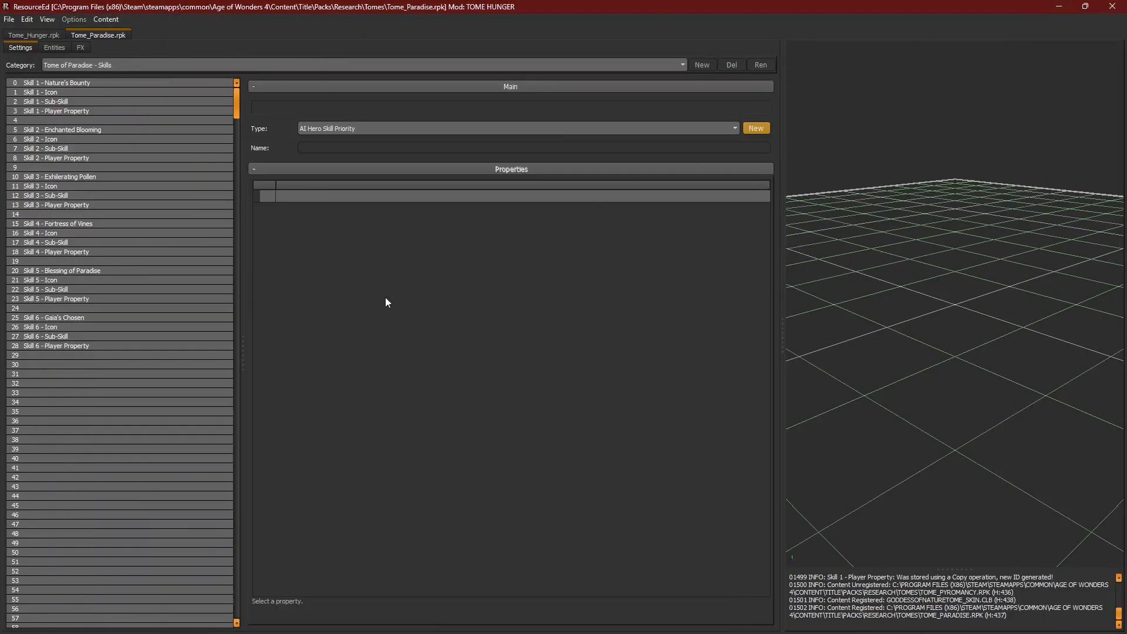
# Step: Copy the four Skill 1 Nature's Bounty entries from Tome_Paradise.rpk into Tome_Hunger.rpk from row 18 and save the pack
pyautogui.click(69, 83)
pyautogui.keyDown('shift'); pyautogui.click(73, 110); pyautogui.keyUp('shift')
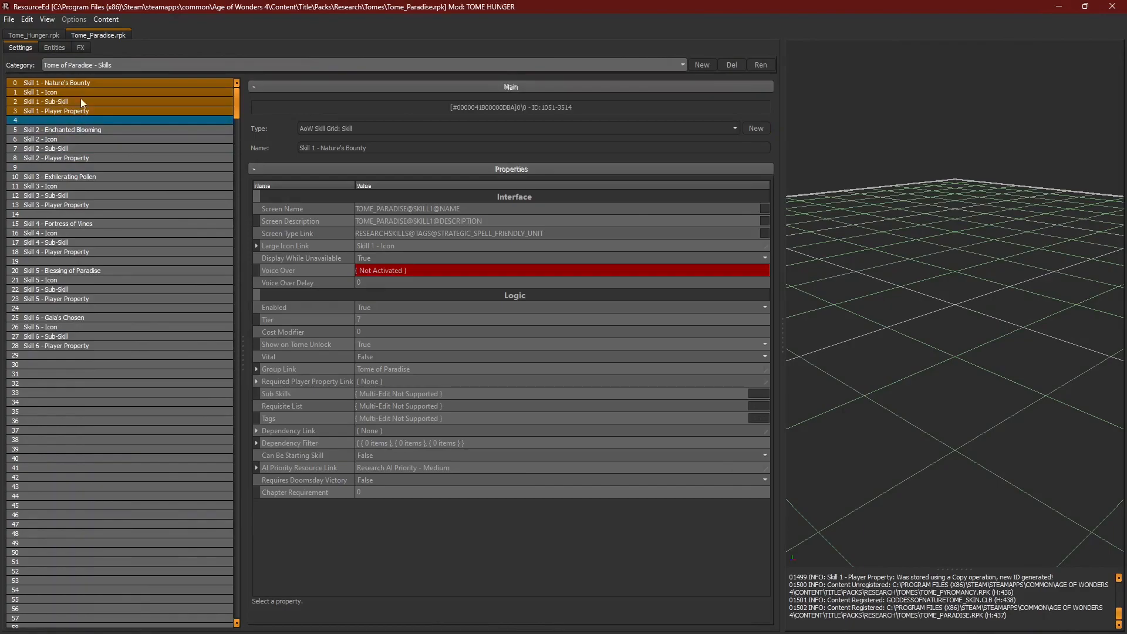
pyautogui.hotkey('ctrl', 'c')
pyautogui.click(34, 34)
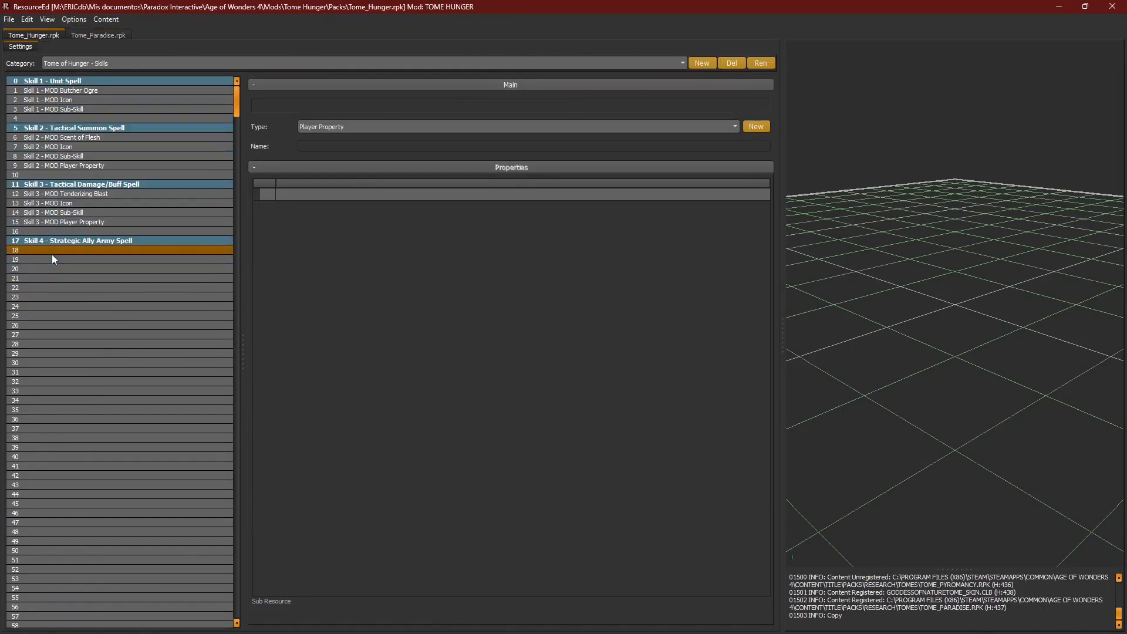
pyautogui.hotkey('ctrl', 'v')
pyautogui.click(9, 19)
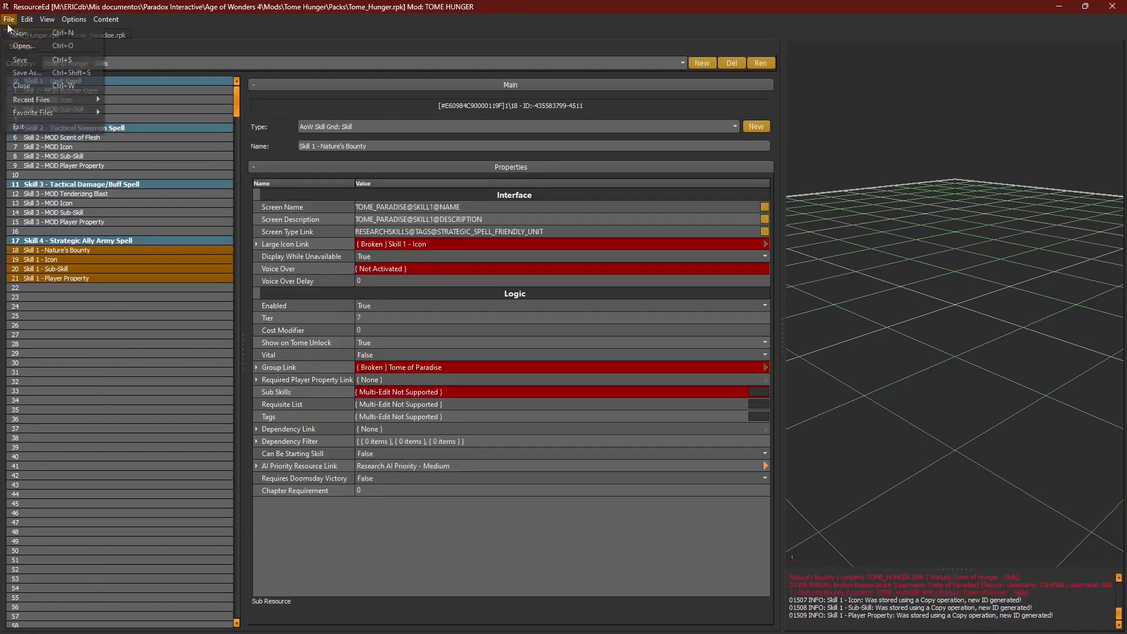
pyautogui.click(15, 63)
# Step: Rename the copied Nature's Bounty skill in row 18 as Skill 1 - MOD Meat on the Menu!
pyautogui.click(64, 251)
pyautogui.click(417, 147)
pyautogui.press('BackSpace')
pyautogui.press('BackSpace')
pyautogui.press('BackSpace')
pyautogui.press('BackSpace')
pyautogui.press('BackSpace')
pyautogui.press('BackSpace')
pyautogui.press('BackSpace')
pyautogui.press('BackSpace')
pyautogui.press('BackSpace')
pyautogui.press('BackSpace')
pyautogui.press('BackSpace')
pyautogui.press('BackSpace')
pyautogui.press('BackSpace')
pyautogui.press('BackSpace')
pyautogui.press('BackSpace')
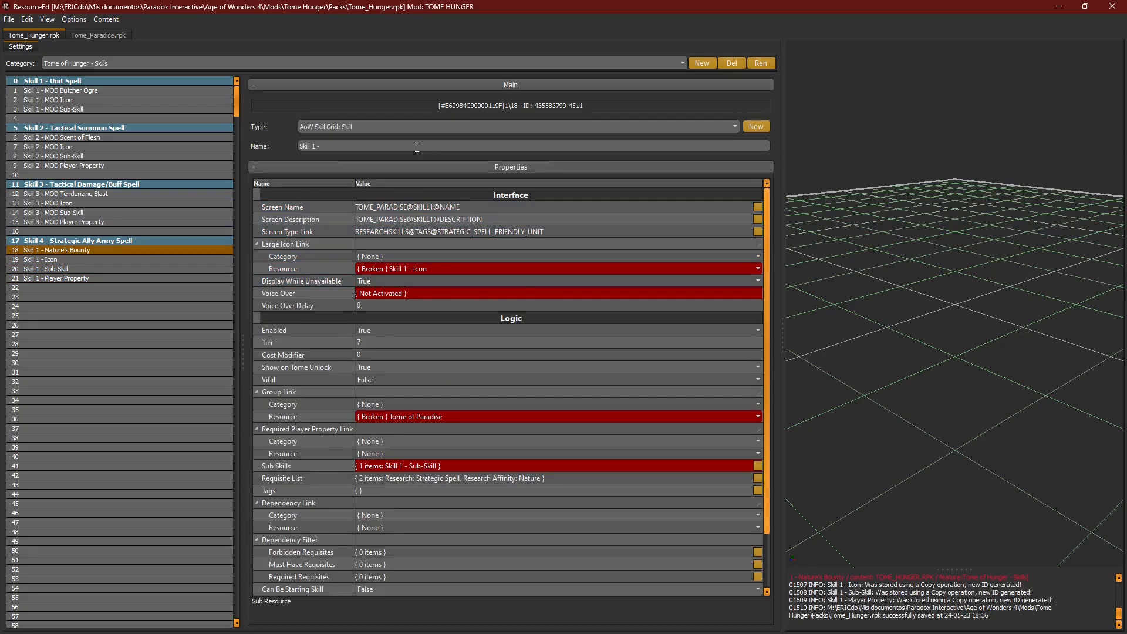
pyautogui.write('Meat on the Menu!')
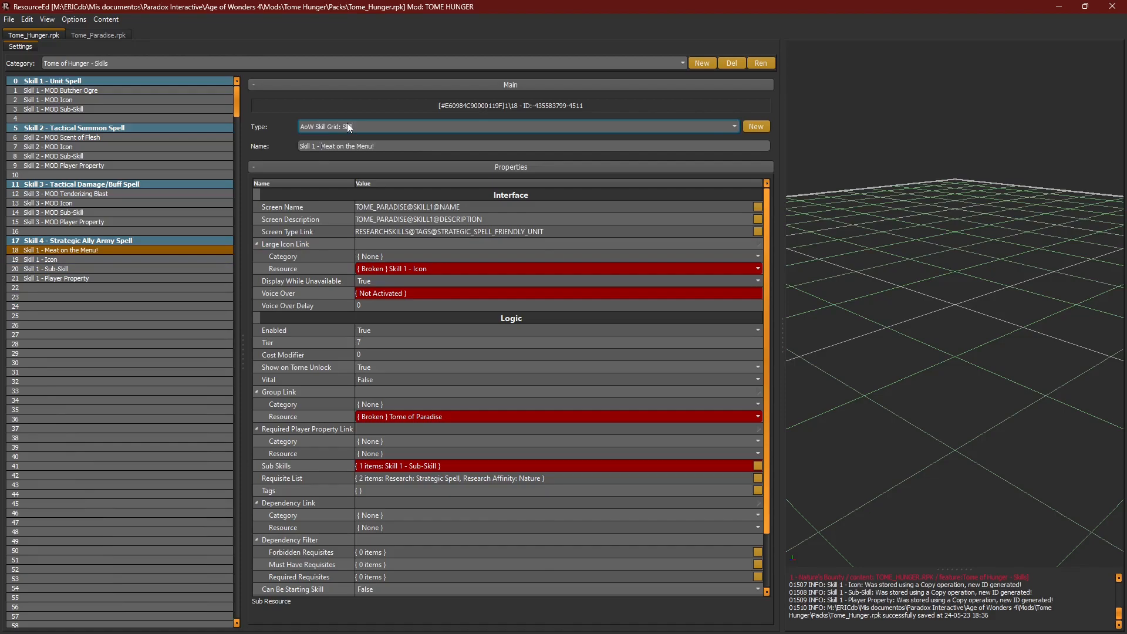
pyautogui.write('D')
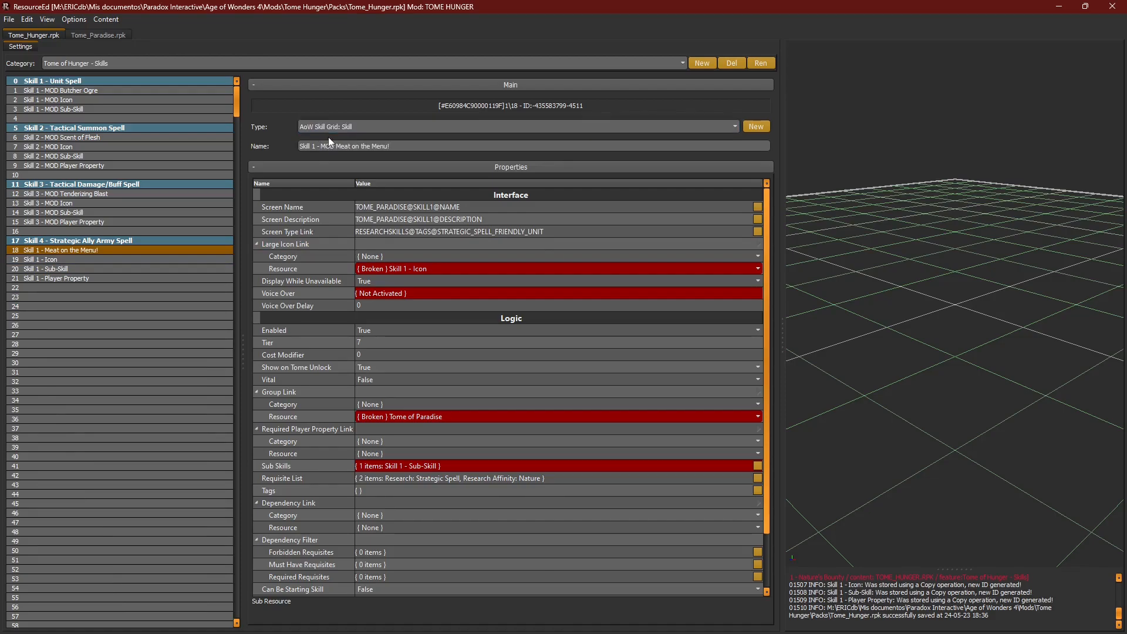
# Step: Add MOD after "Skill 1 -" in the names of the copied Icon, Sub-Skill and Player Property entries in rows 19 to 21
pyautogui.doubleClick(327, 146)
pyautogui.click(111, 258)
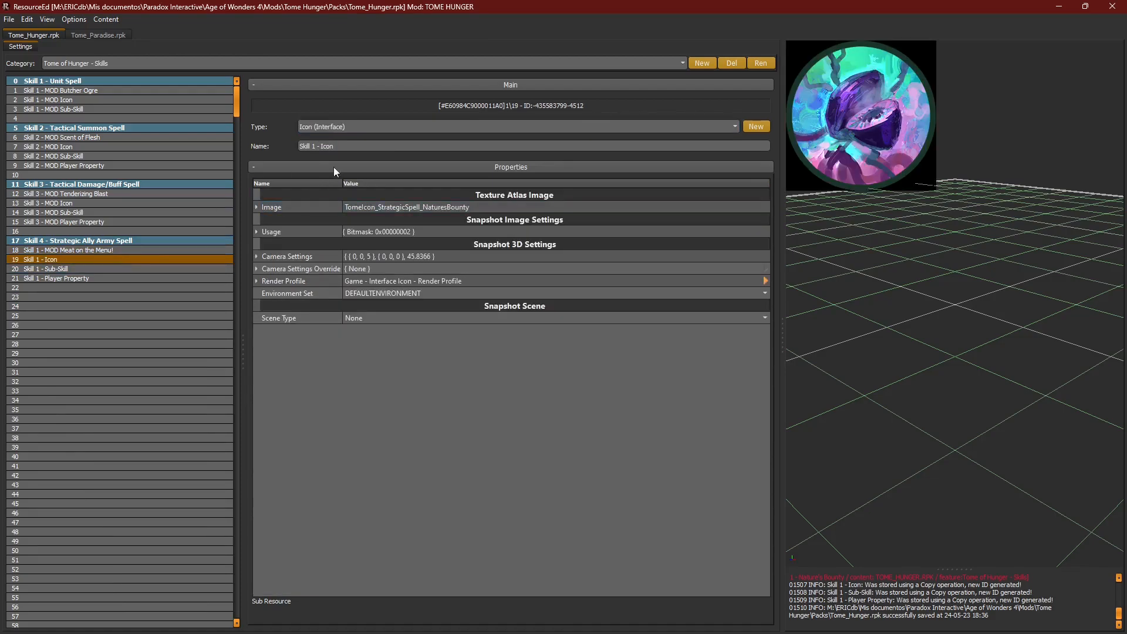
pyautogui.click(77, 267)
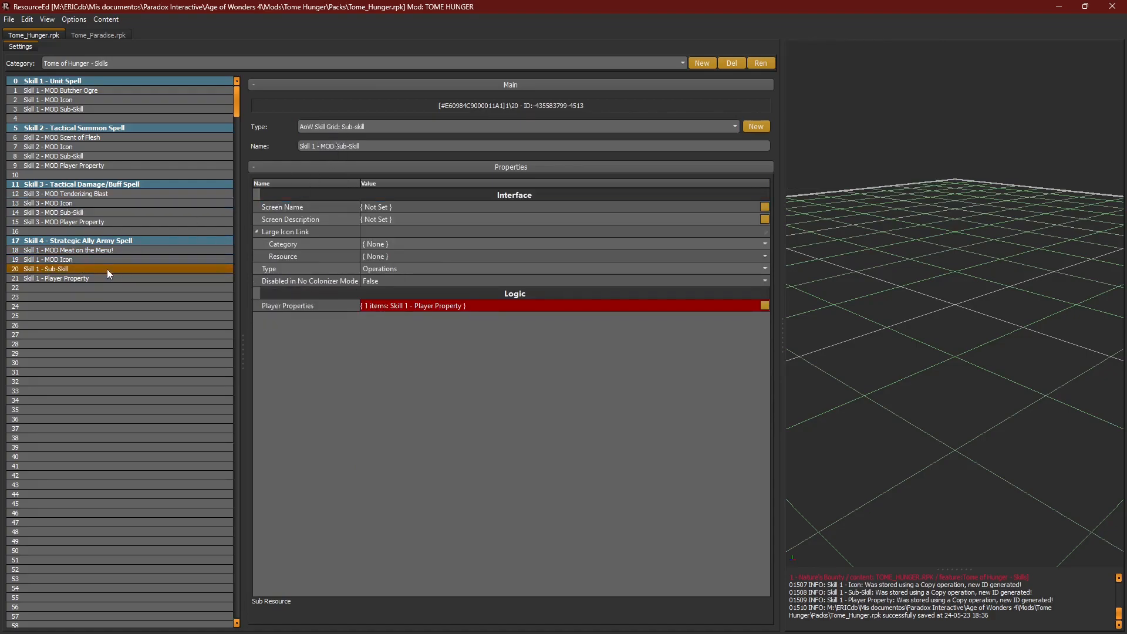
pyautogui.click(106, 278)
pyautogui.click(322, 146)
pyautogui.write('MOD')
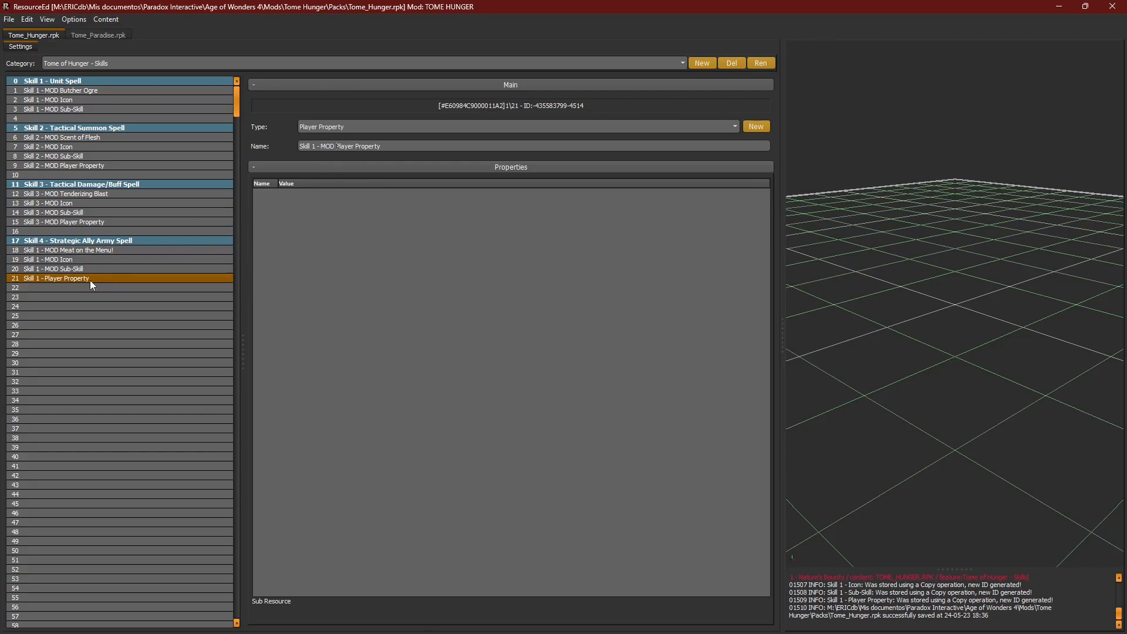
# Step: Set the row 18 skill's Screen Name to TOME_HUNGER@SKILL_4@NAME and its Screen Description to TOME_HUNGER@SKILL_4@DESCRIPTION
pyautogui.click(96, 251)
pyautogui.click(757, 207)
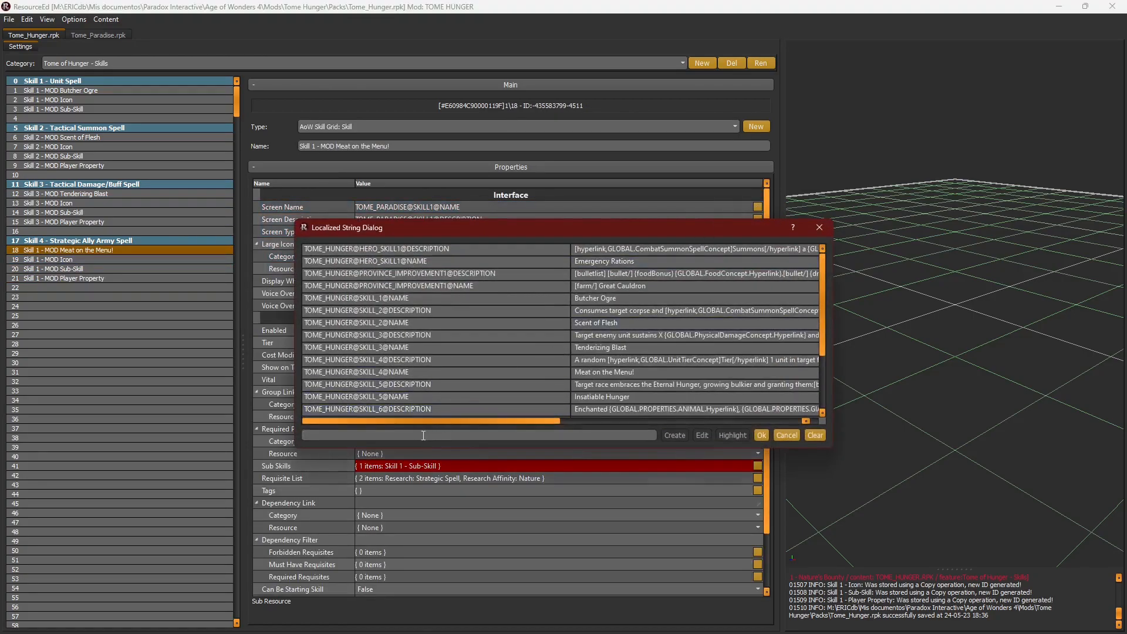
pyautogui.click(424, 435)
pyautogui.write('SKILL 4')
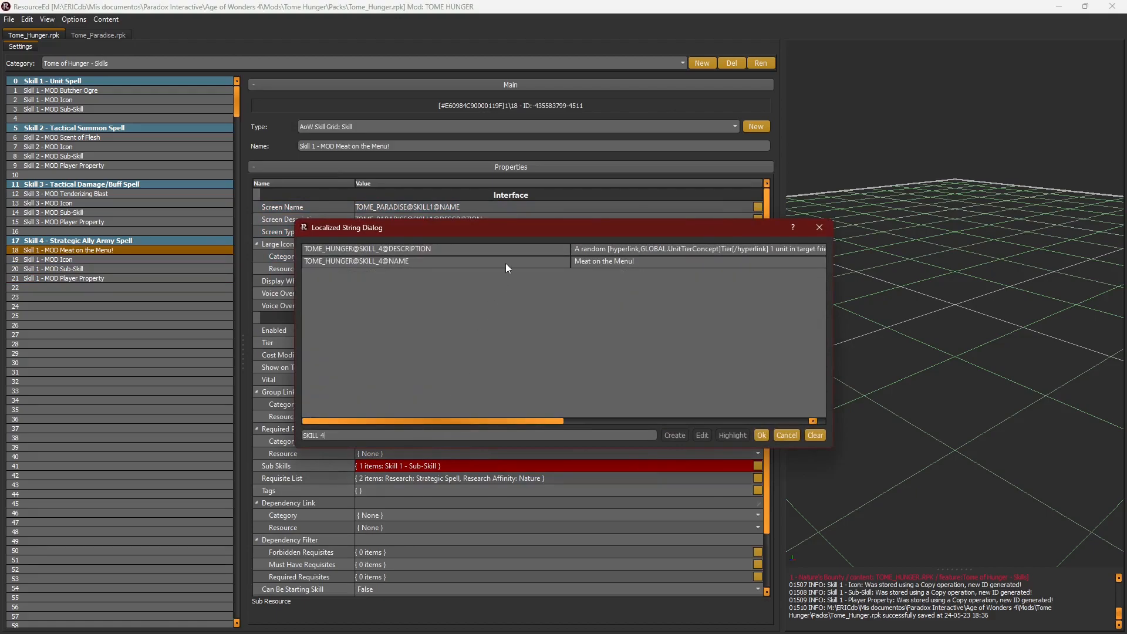
pyautogui.doubleClick(506, 262)
pyautogui.click(756, 219)
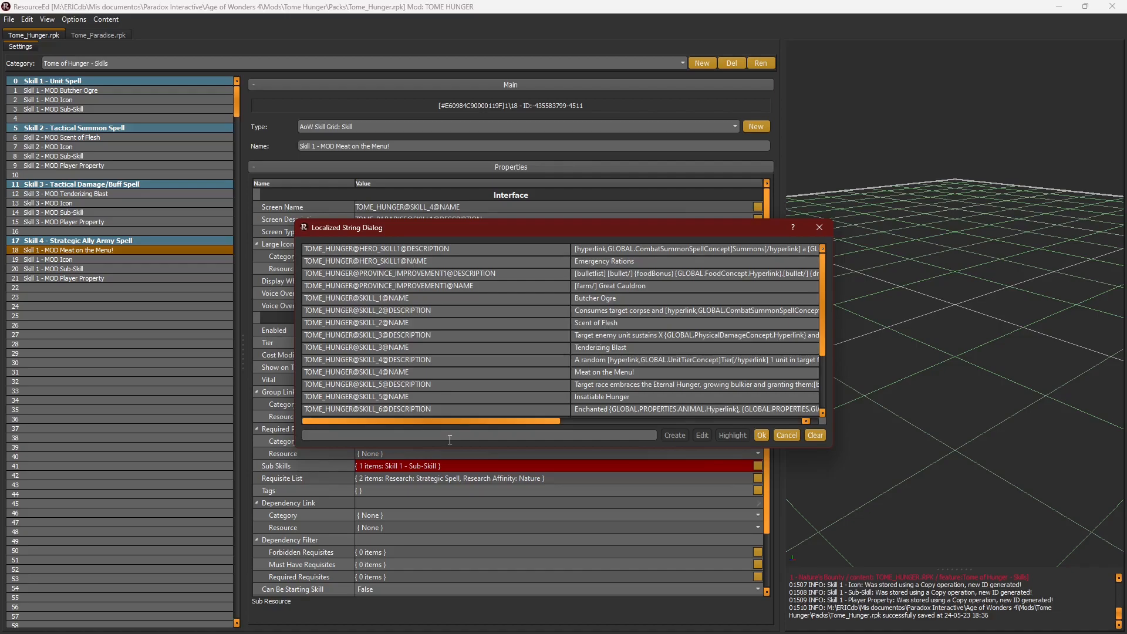
pyautogui.write('SKILL 4')
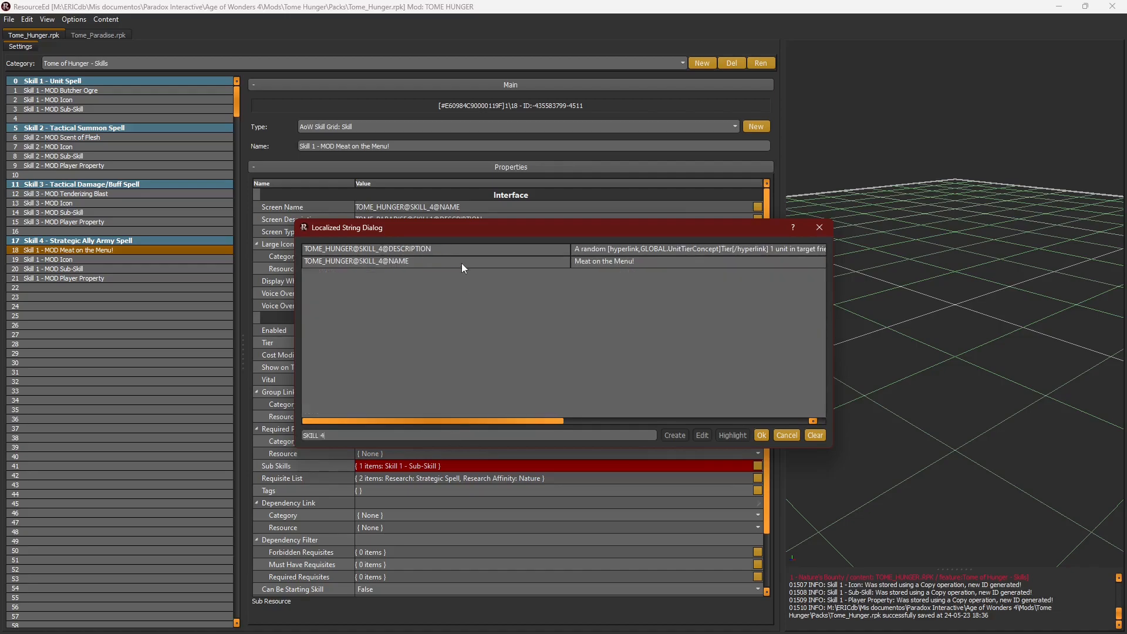
pyautogui.click(461, 263)
pyautogui.doubleClick(459, 250)
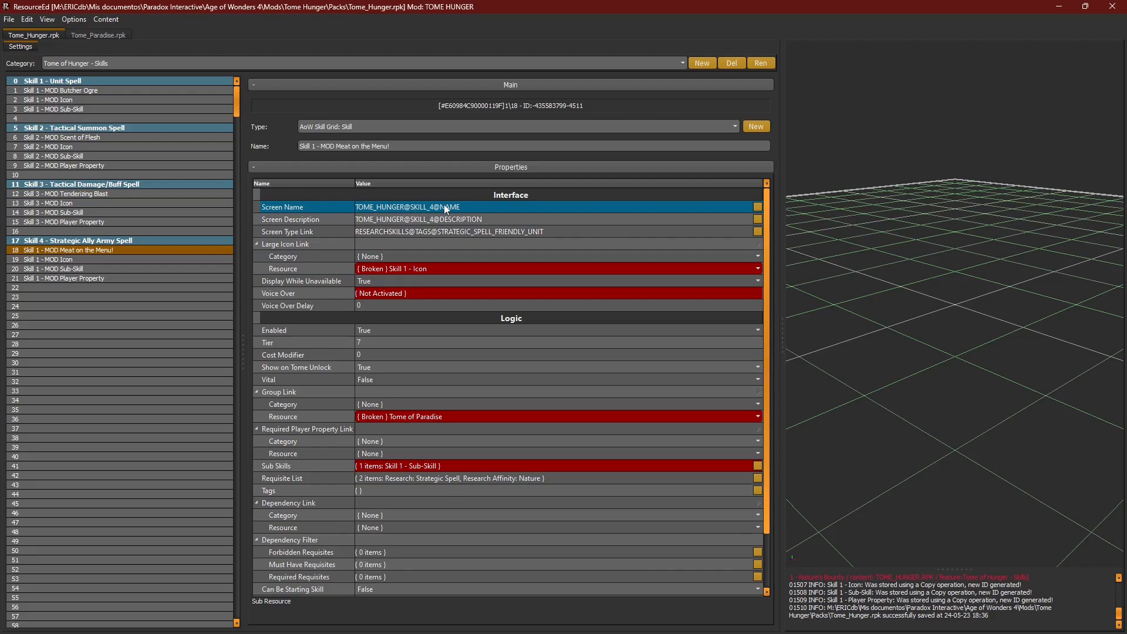
# Step: Rename the four entries in rows 18 to 21 together so their prefix reads Skill 4
pyautogui.keyDown('shift'); pyautogui.click(37, 278); pyautogui.keyUp('shift')
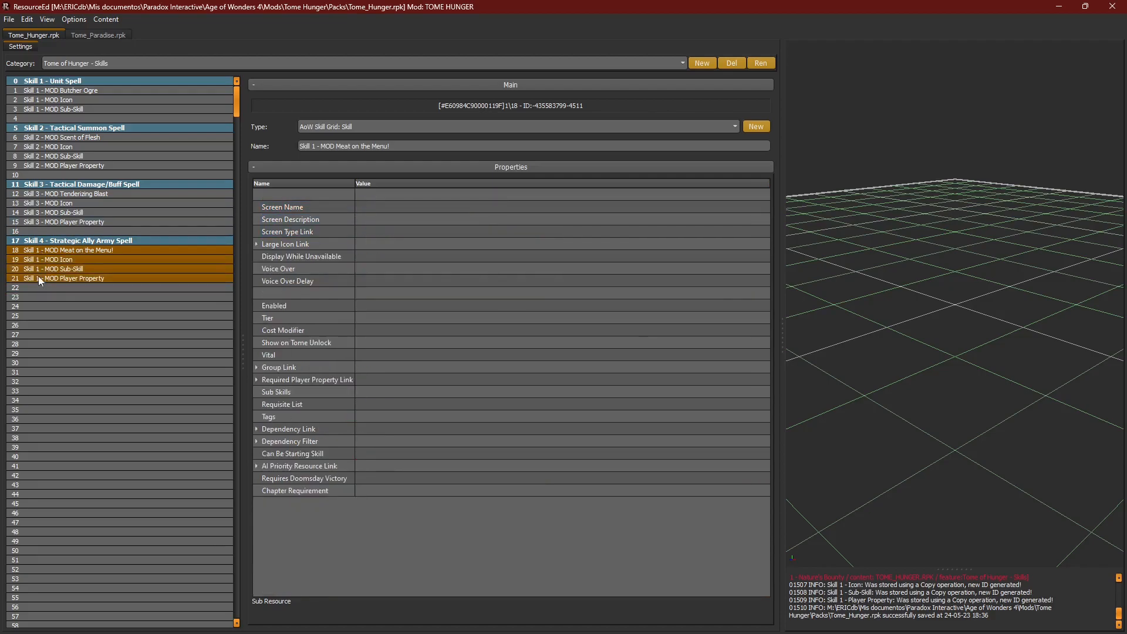
pyautogui.click(71, 18)
pyautogui.click(89, 62)
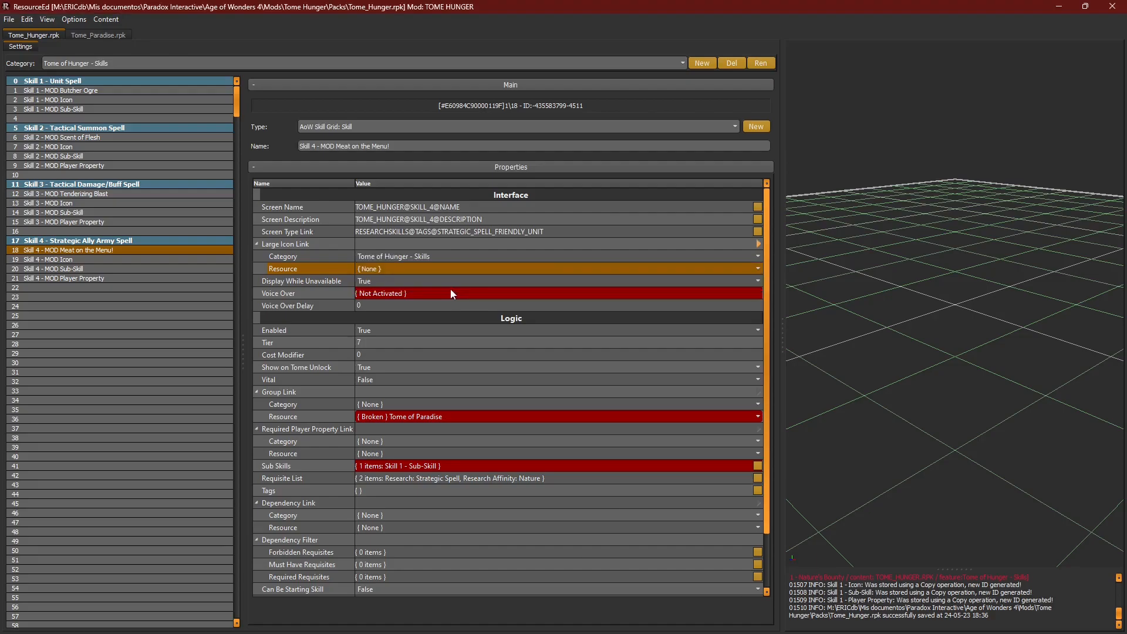
# Step: Link the Meat on the Menu! skill's large icon to Skill 4 - MOD Icon and set its Tier to 3
pyautogui.click(459, 268)
pyautogui.write('4')
pyautogui.press('Return')
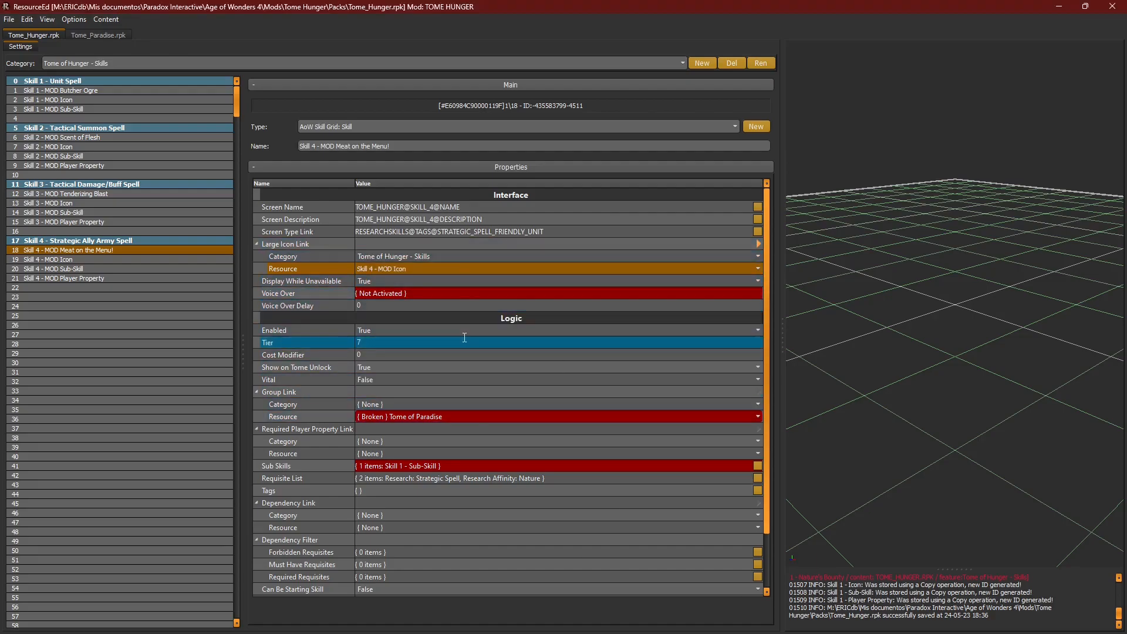
pyautogui.click(444, 340)
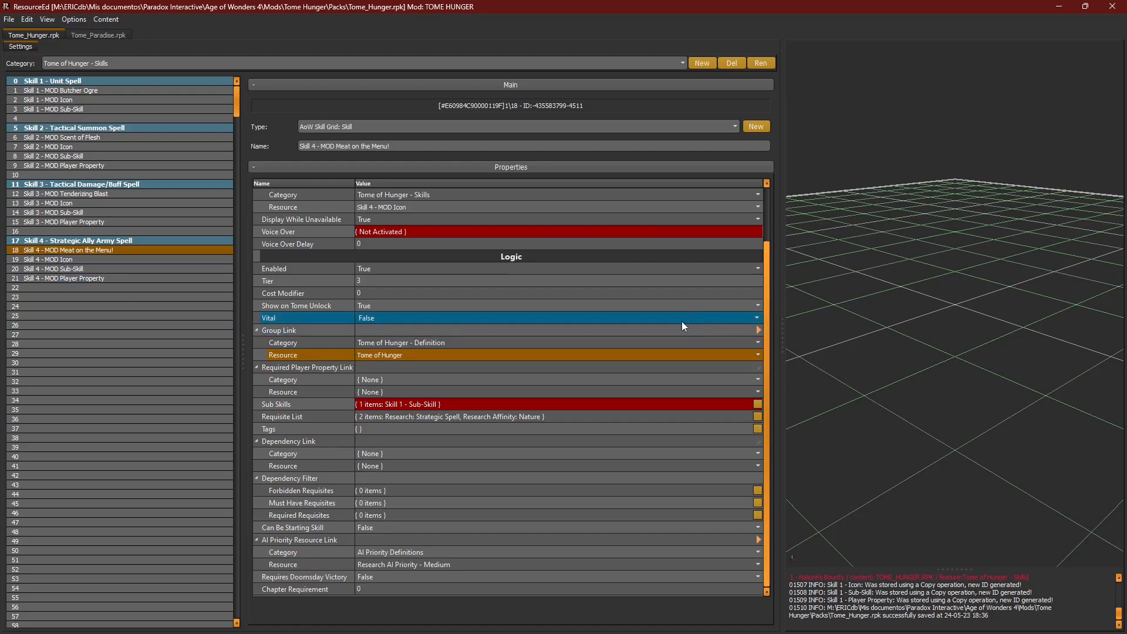
# Step: Replace the broken Skill 1 sub-skill of Meat on the Menu! with Skill 4 - MOD Sub-Skill
pyautogui.click(758, 402)
pyautogui.doubleClick(617, 172)
pyautogui.doubleClick(495, 136)
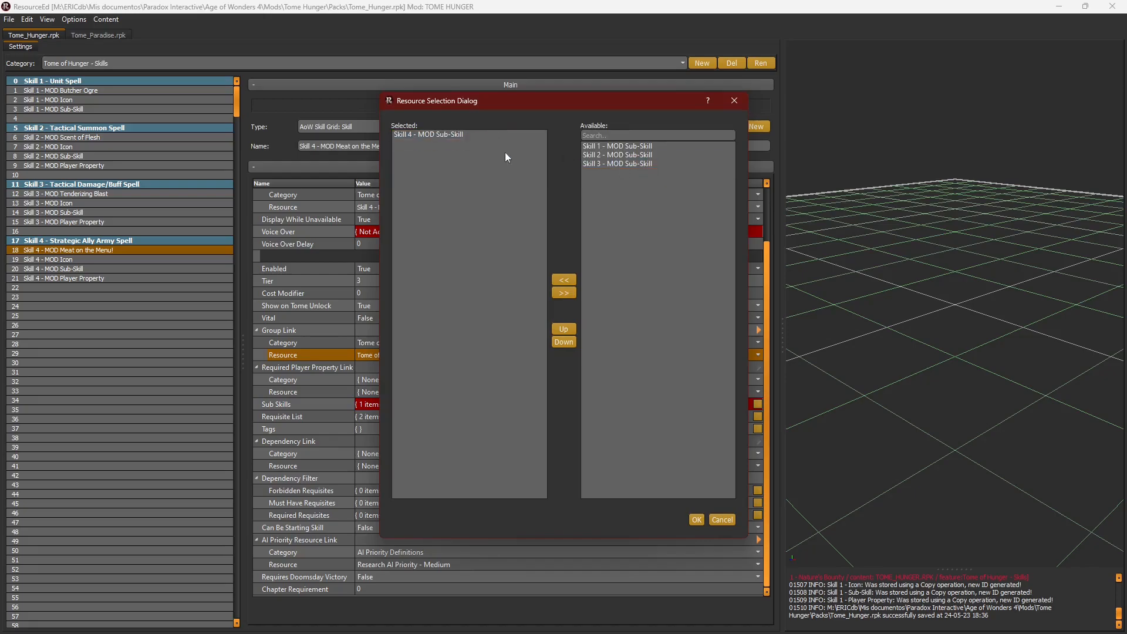
pyautogui.click(696, 520)
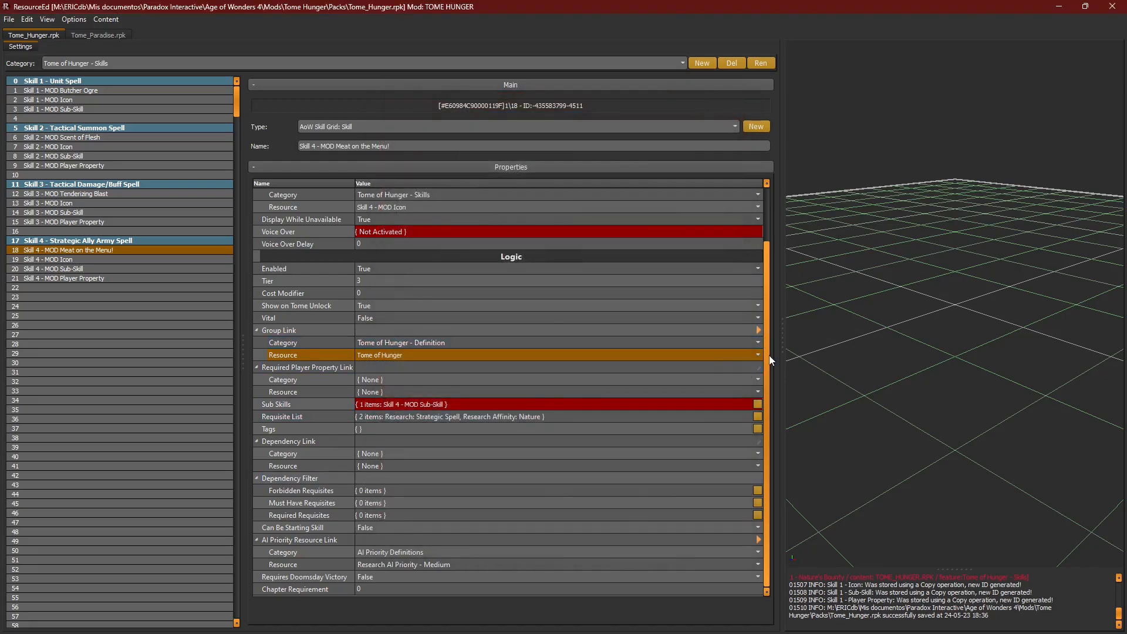
# Step: Remove Research Affinity: Nature from the Requisite List of the Meat on the Menu! skill
pyautogui.click(740, 417)
pyautogui.click(758, 416)
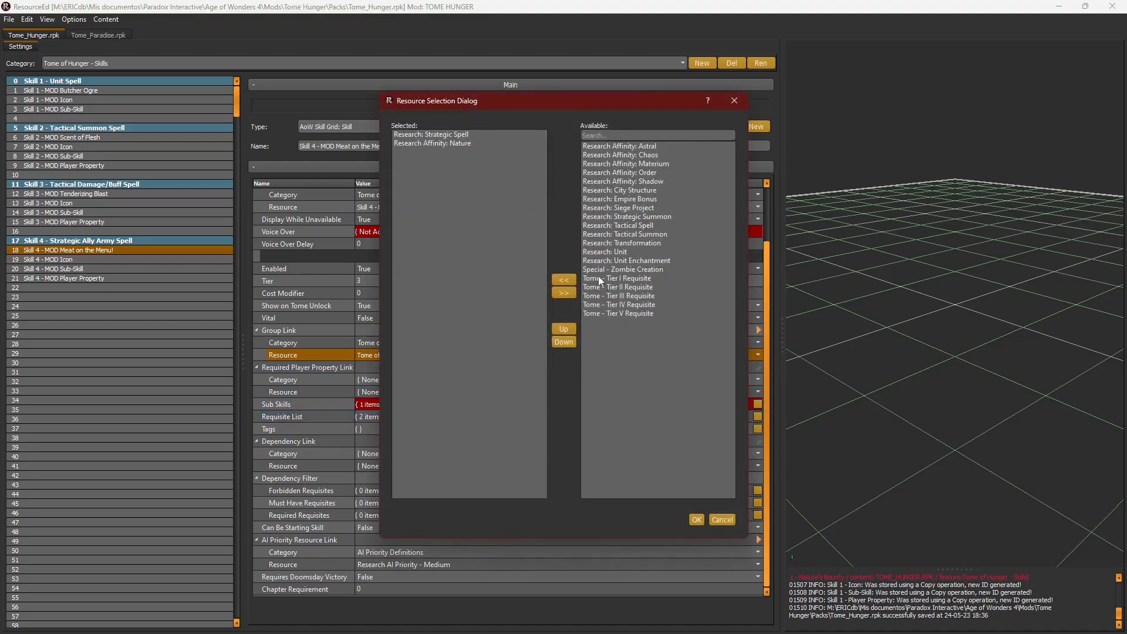
pyautogui.click(460, 143)
pyautogui.click(459, 134)
pyautogui.click(458, 144)
pyautogui.doubleClick(456, 144)
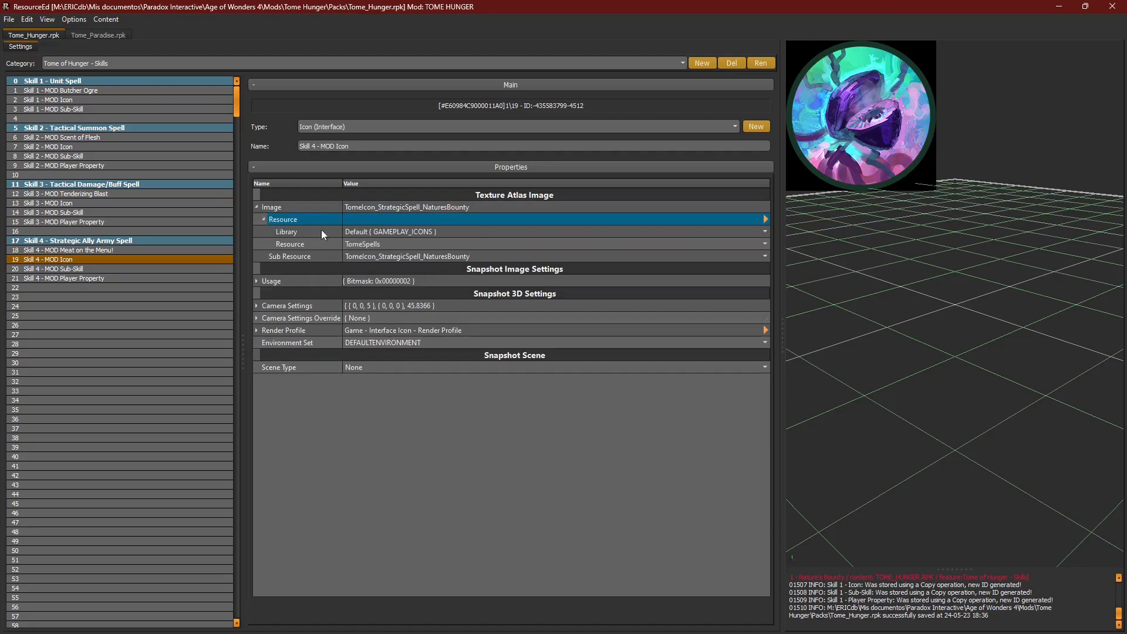
# Step: Set the Skill 4 icon image to TomeHunger_MeatOnTheMenu from the Tome Skills resource in the TOME HUNGER library
pyautogui.click(388, 232)
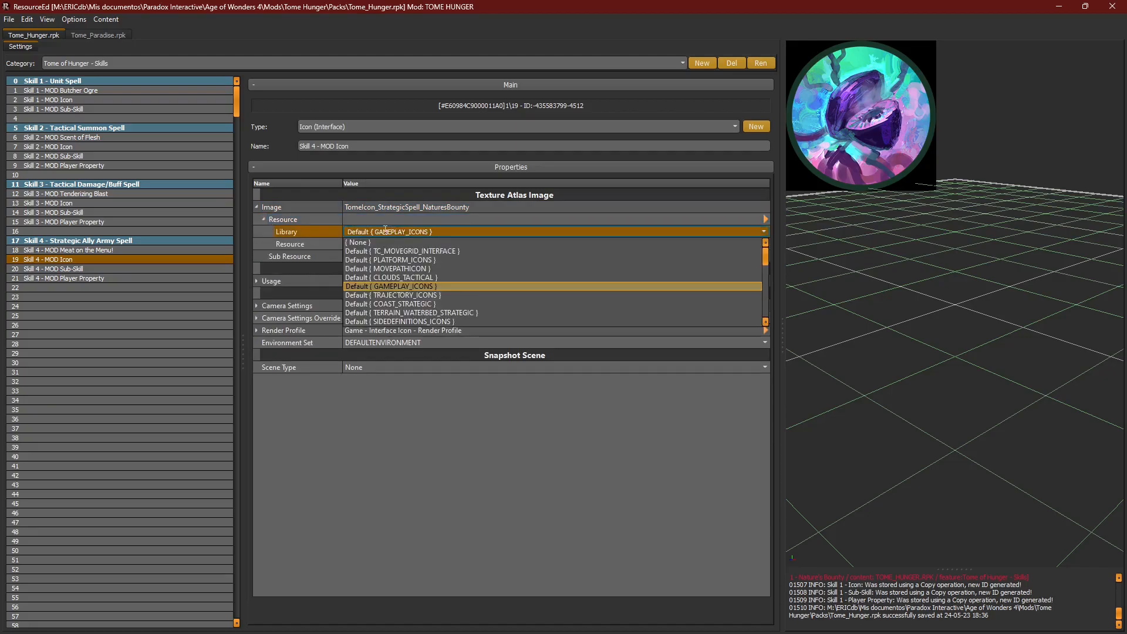
pyautogui.hotkey('ctrl', 'a')
pyautogui.write('HUNG')
pyautogui.click(398, 243)
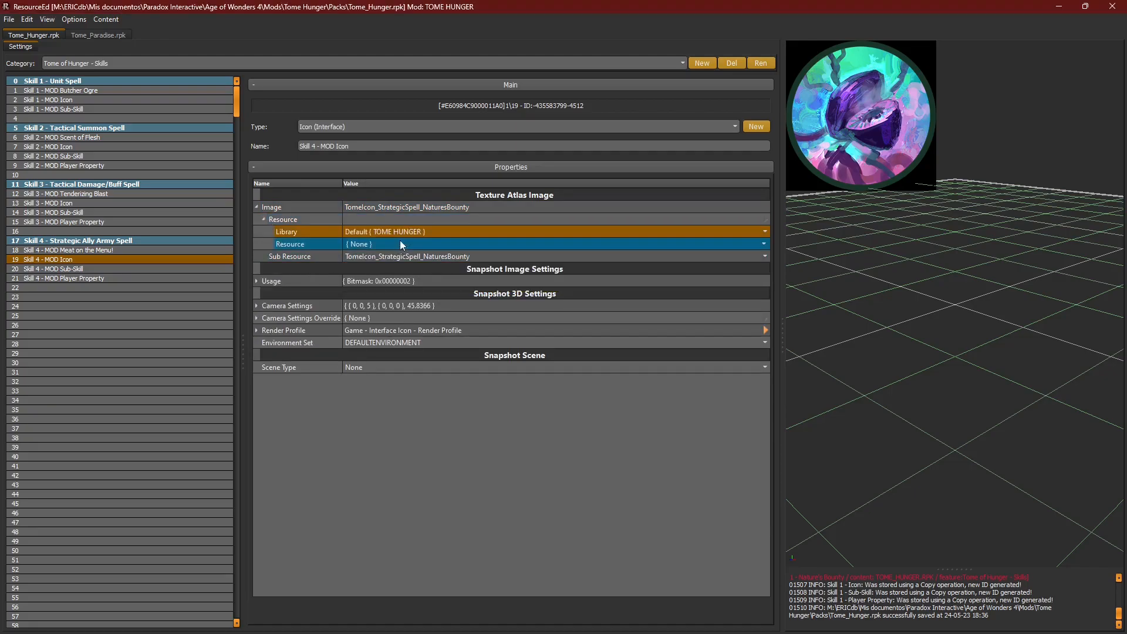
pyautogui.click(400, 242)
pyautogui.click(382, 263)
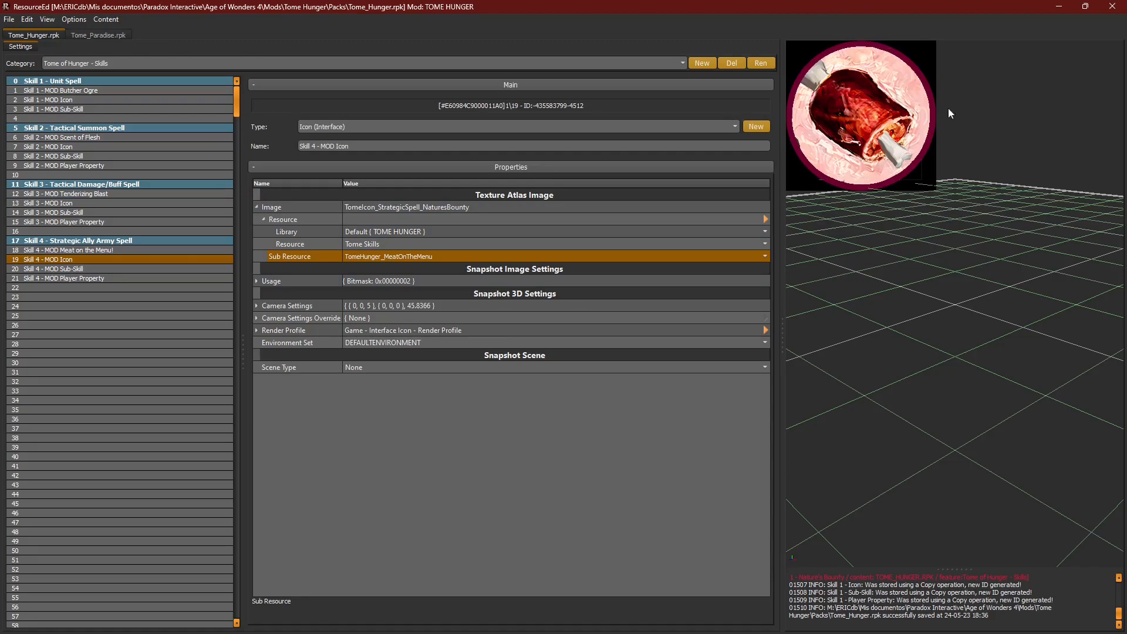
# Step: Replace the broken player property in Skill 4 - MOD Sub-Skill with Skill 4 - MOD Player Property
pyautogui.click(64, 269)
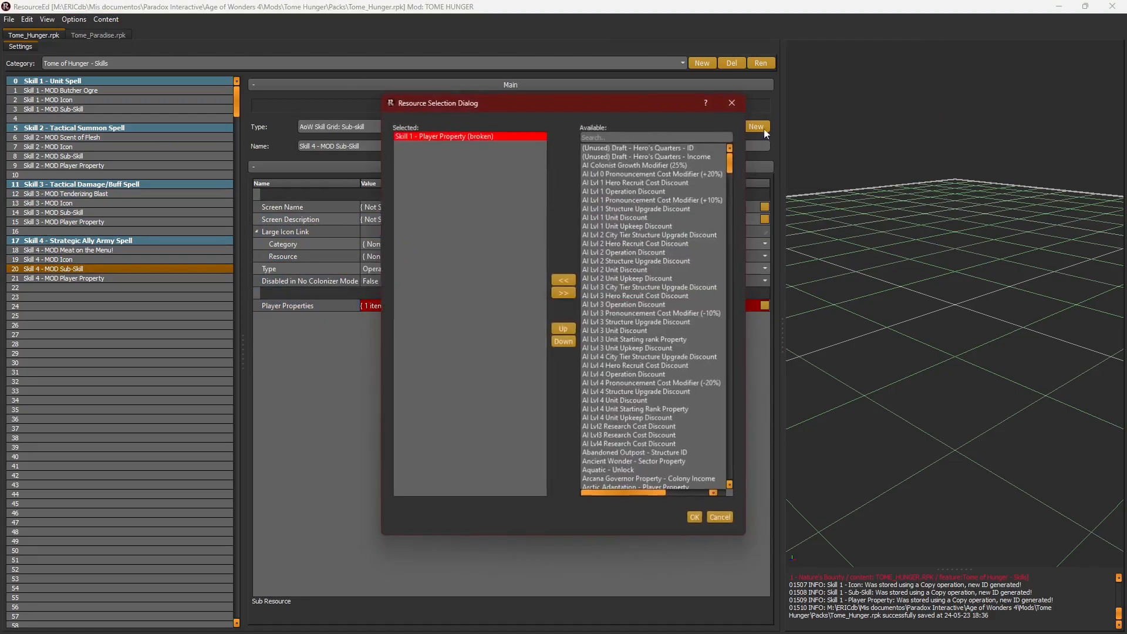
pyautogui.click(764, 306)
pyautogui.write('SKIL')
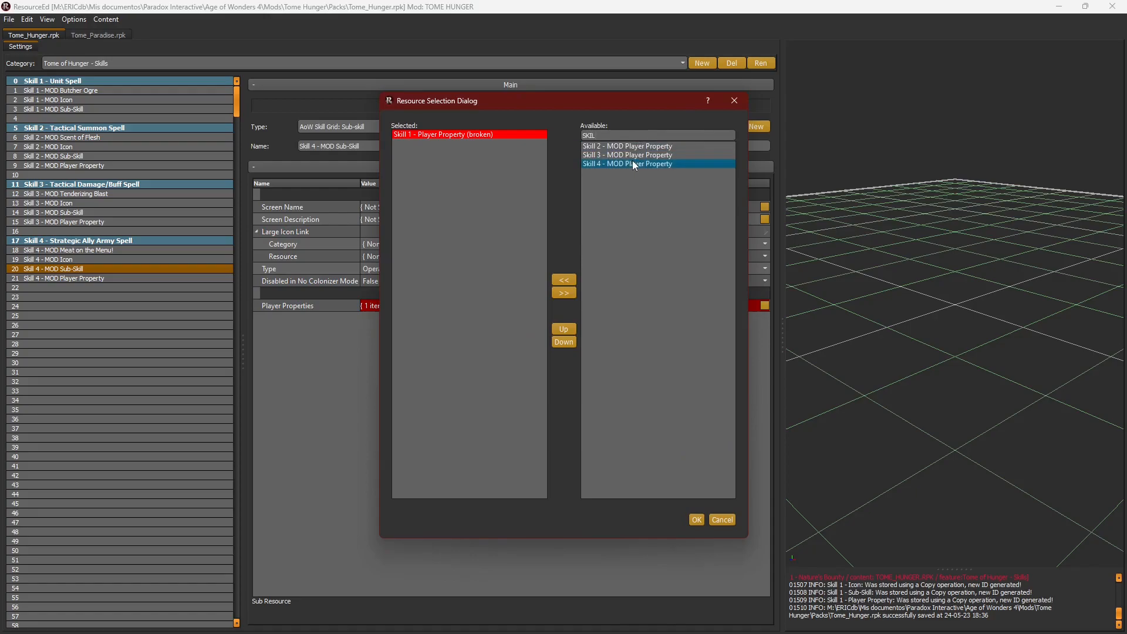
pyautogui.doubleClick(632, 163)
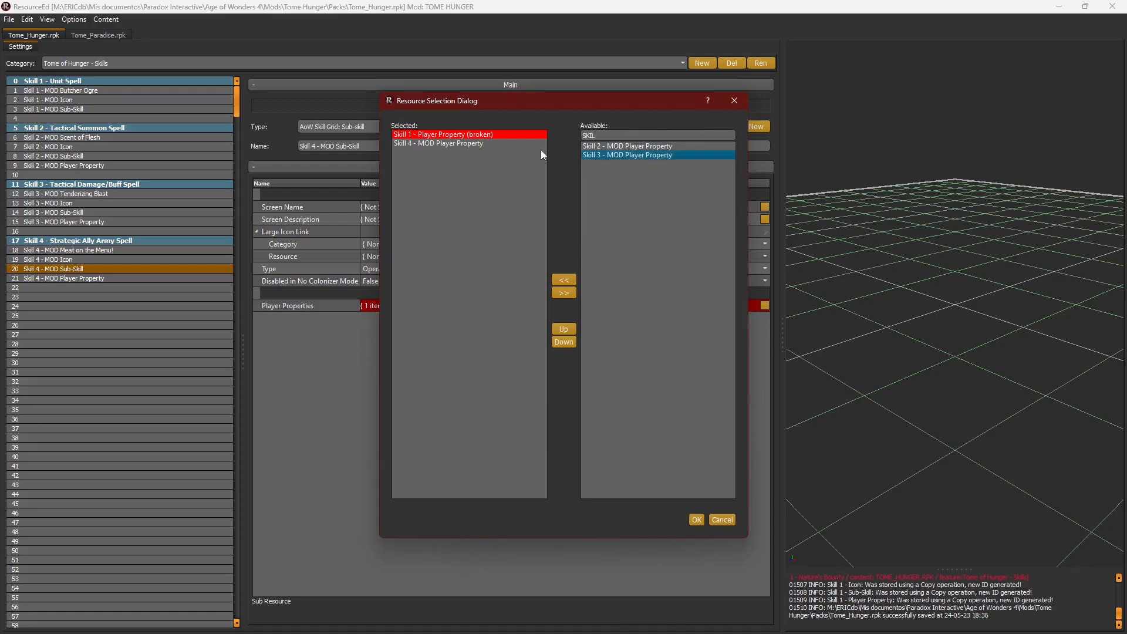
pyautogui.doubleClick(501, 134)
pyautogui.click(697, 519)
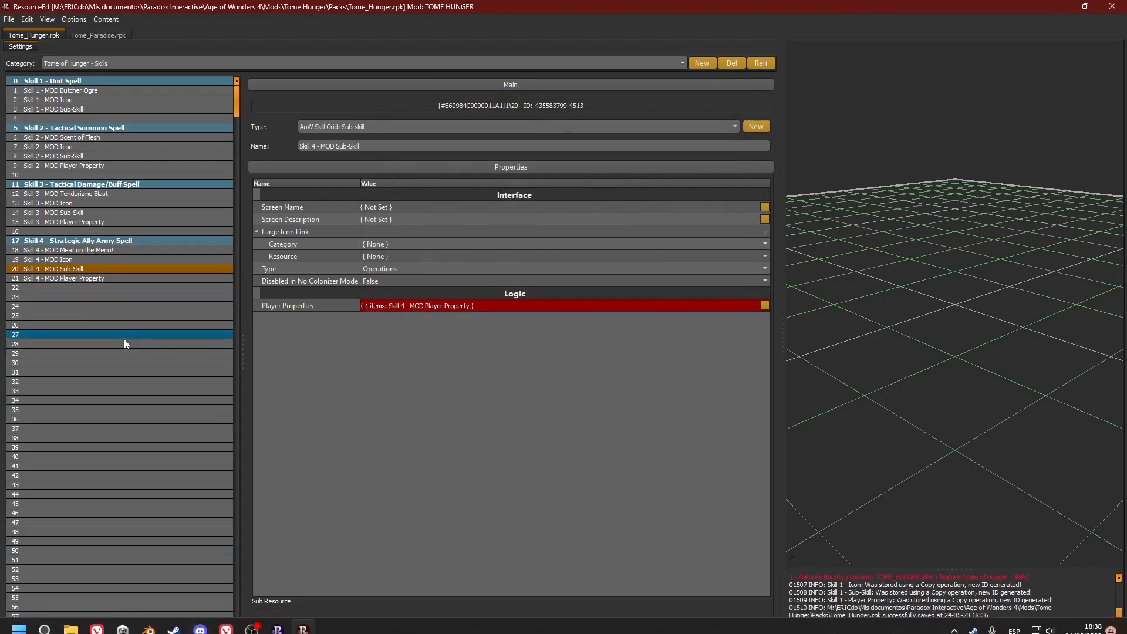
# Step: Insert a separator in row 23 named Skill 5 - Minor Race Transformation
pyautogui.click(79, 297)
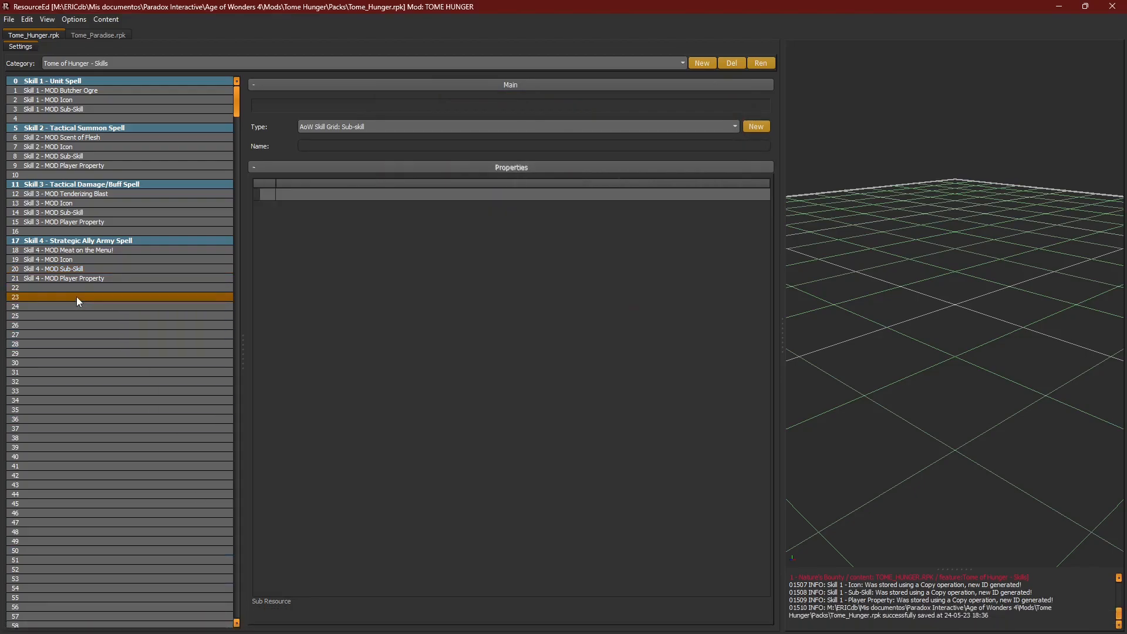
pyautogui.rightClick(76, 297)
pyautogui.click(84, 303)
pyautogui.rightClick(79, 298)
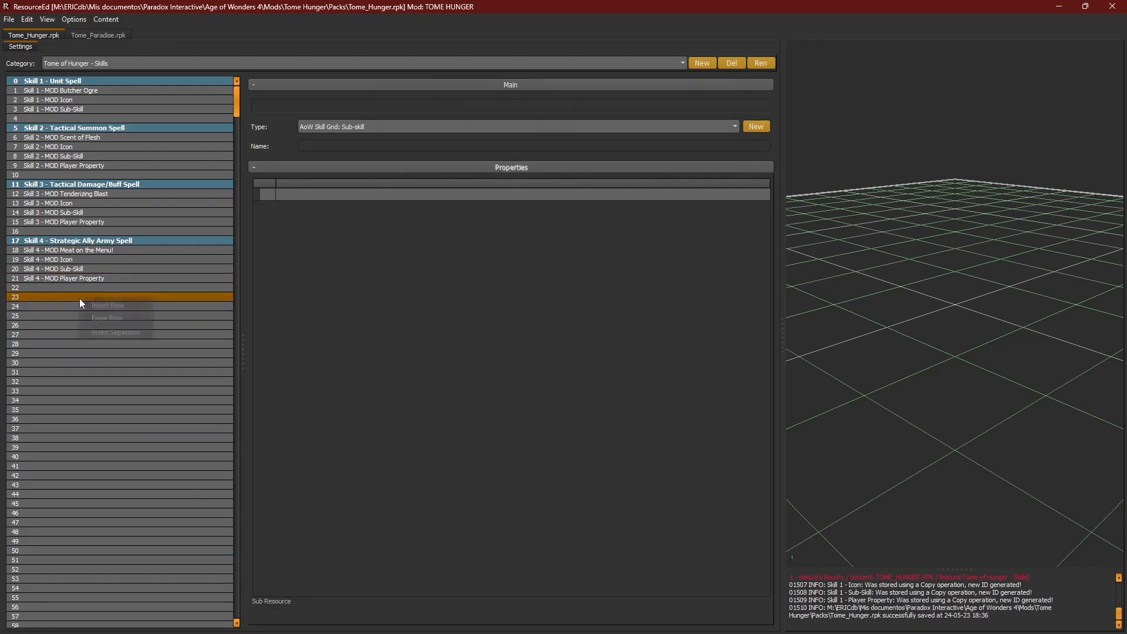
pyautogui.write('sKILL')
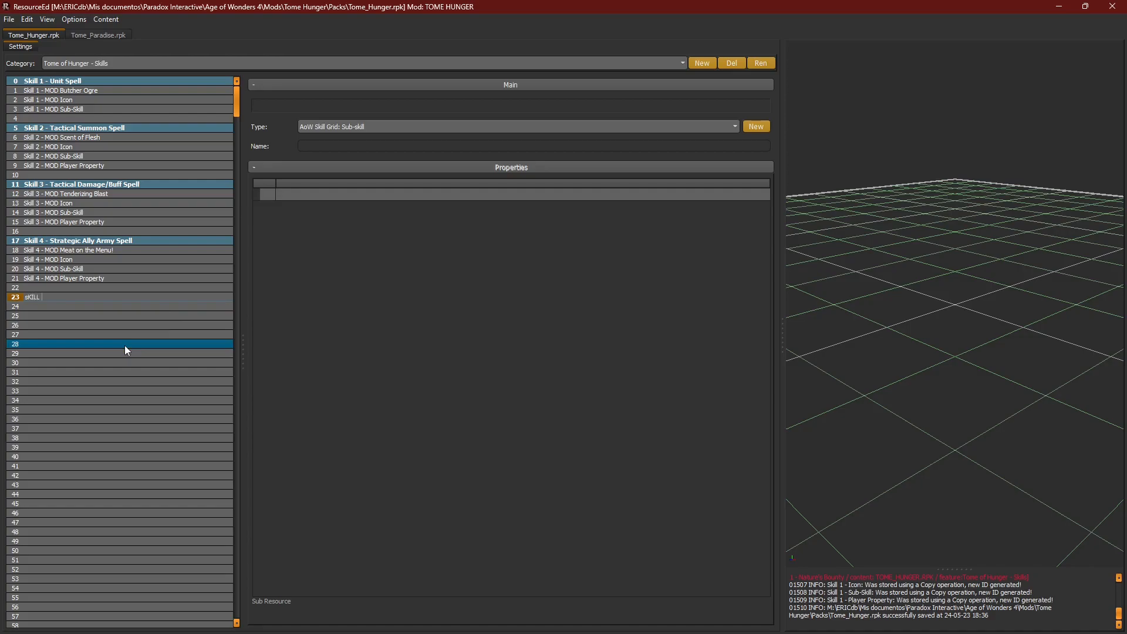
pyautogui.press('BackSpace')
pyautogui.press('BackSpace')
pyautogui.press('BackSpace')
pyautogui.press('BackSpace')
pyautogui.press('BackSpace')
pyautogui.write('Skill')
pyautogui.write('5 - Minor Race Transformation')
pyautogui.press('Return')
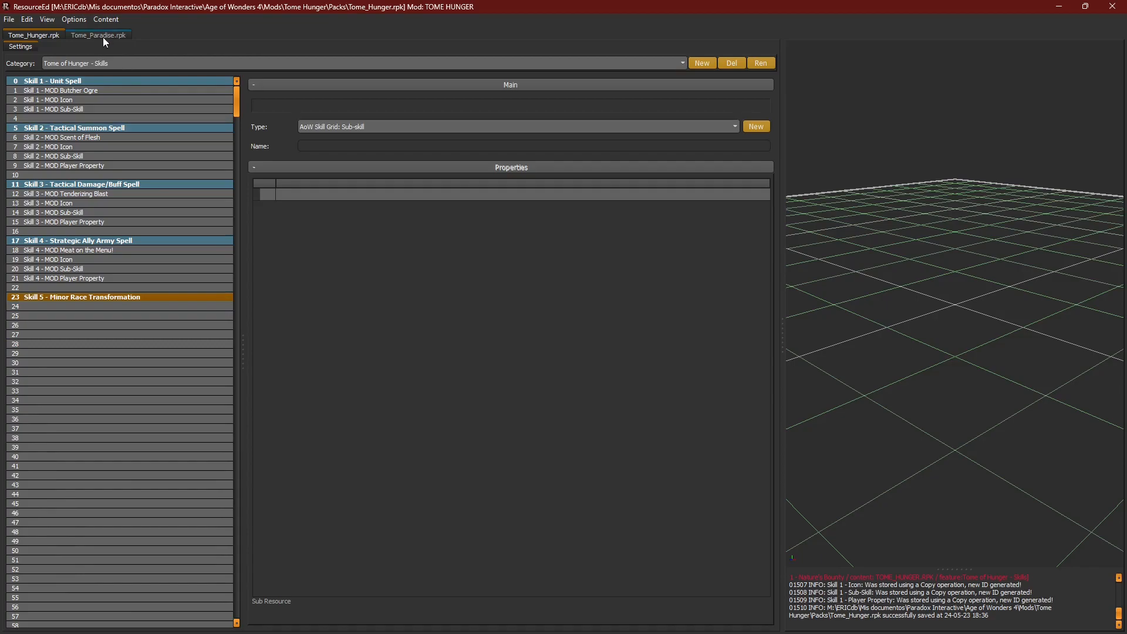
# Step: Search the game's resource packs for "cold" and open Tome_Cold_Dark.rpk
pyautogui.click(104, 37)
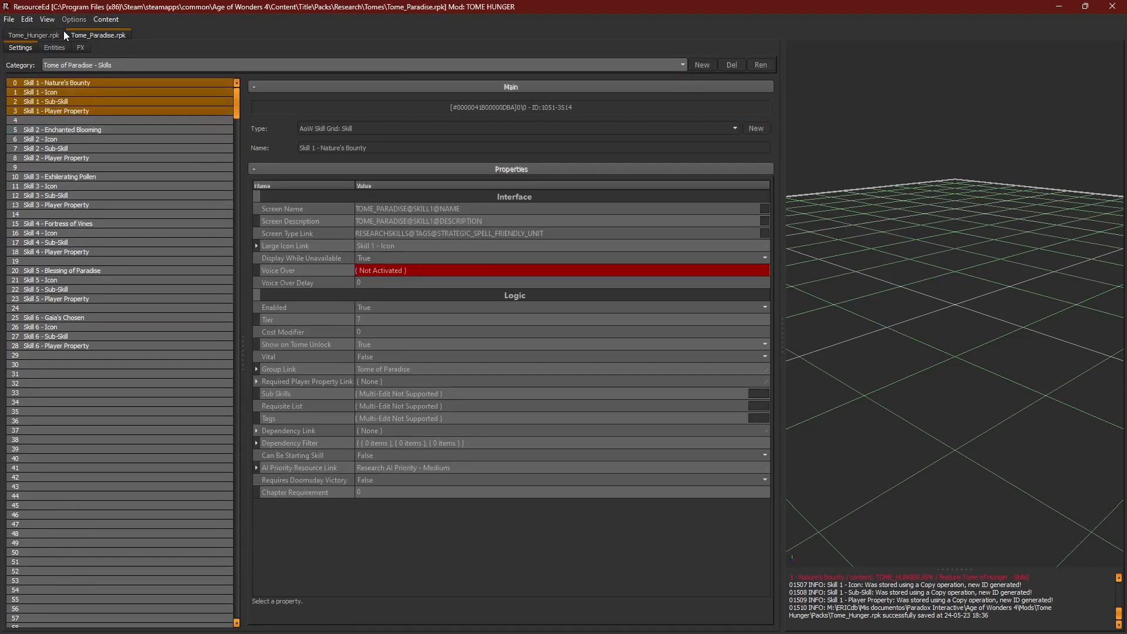
pyautogui.click(9, 19)
pyautogui.click(23, 43)
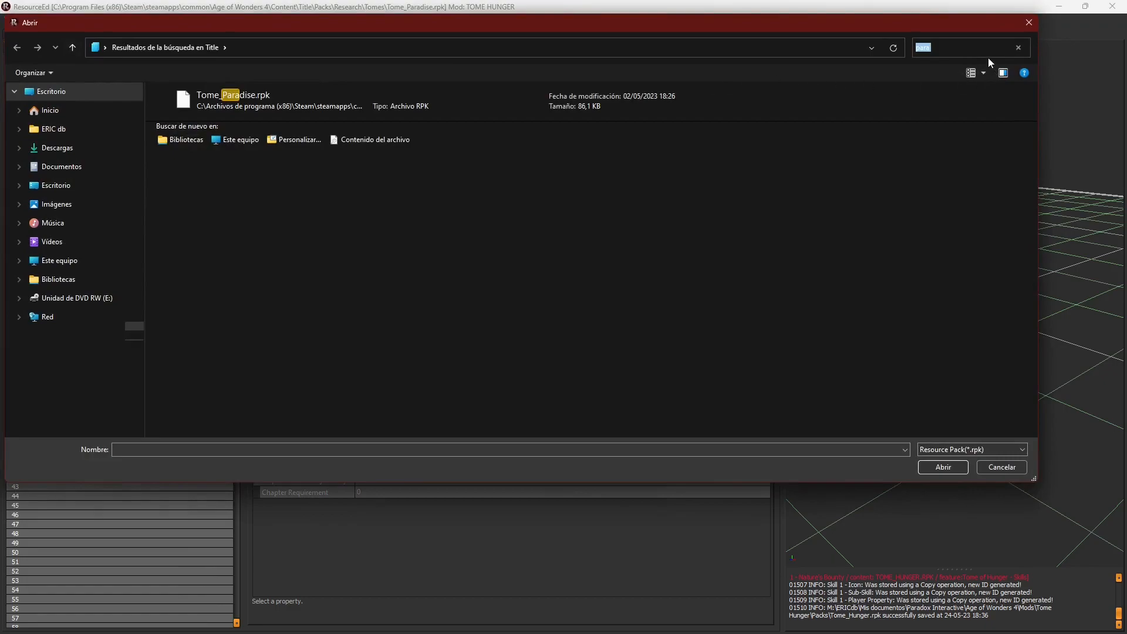
pyautogui.write('cold')
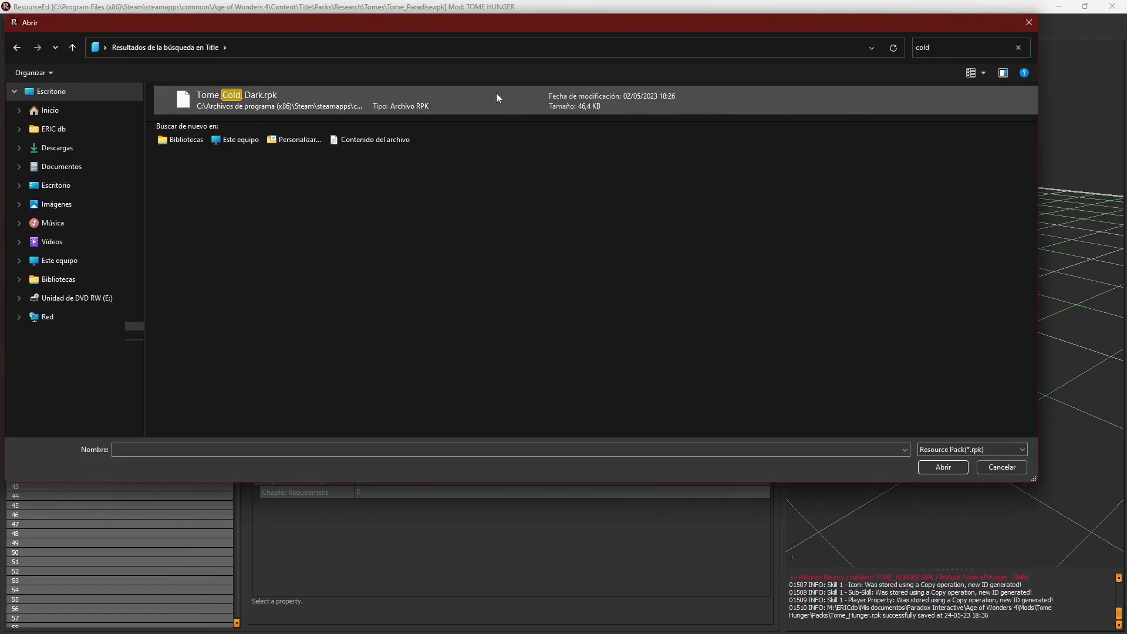
pyautogui.hotkey('alt', 'Tab')
pyautogui.hotkey('alt', 'Tab')
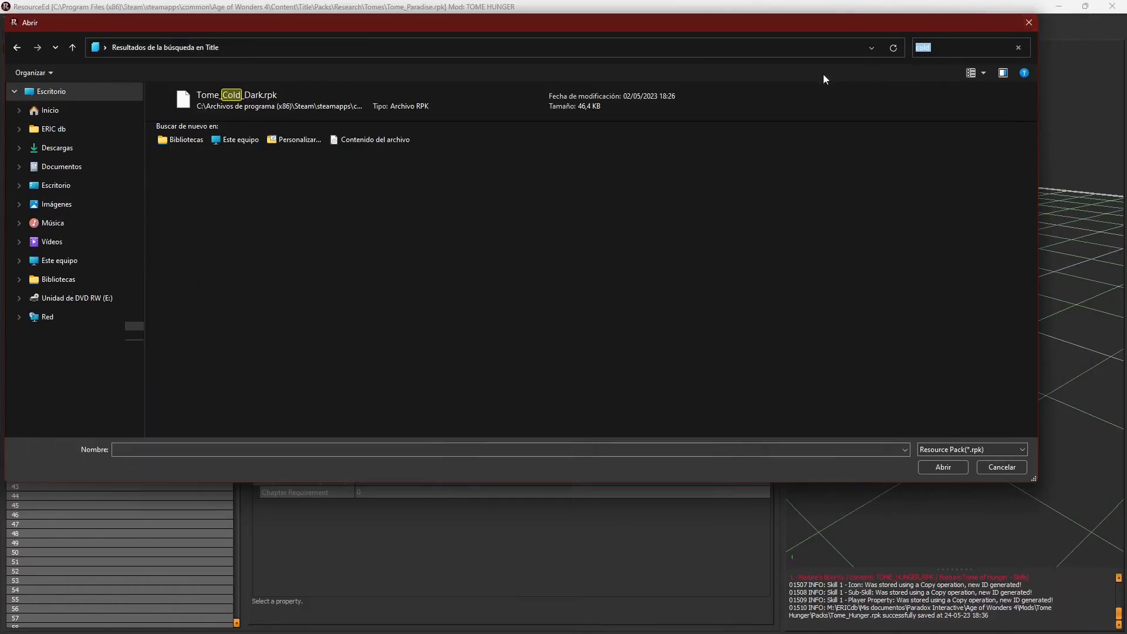
pyautogui.click(438, 98)
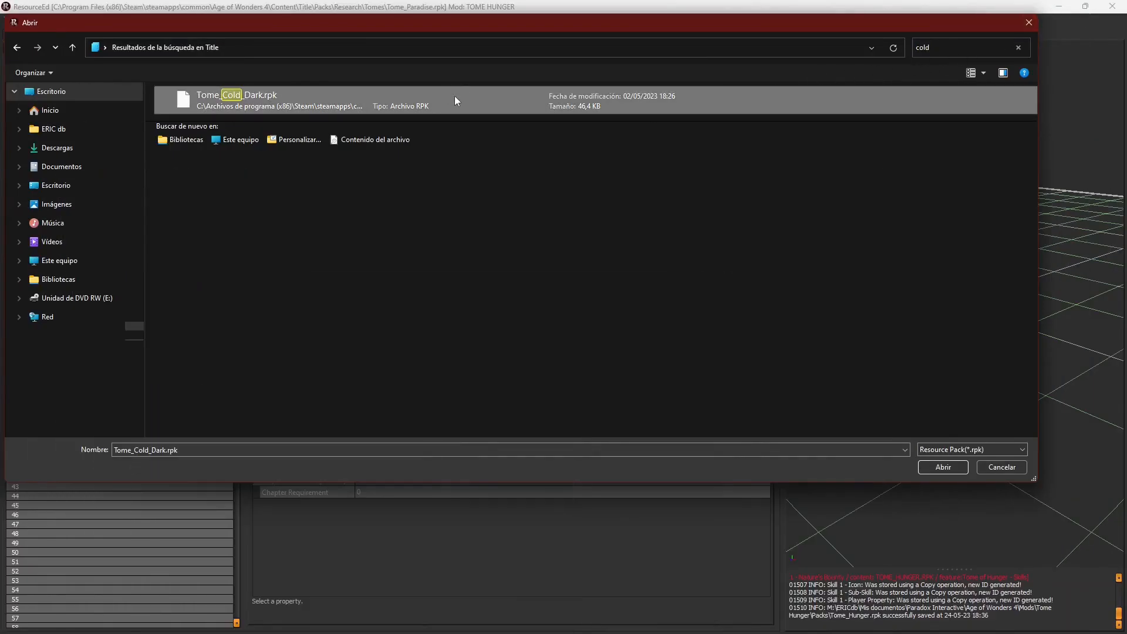
pyautogui.doubleClick(454, 96)
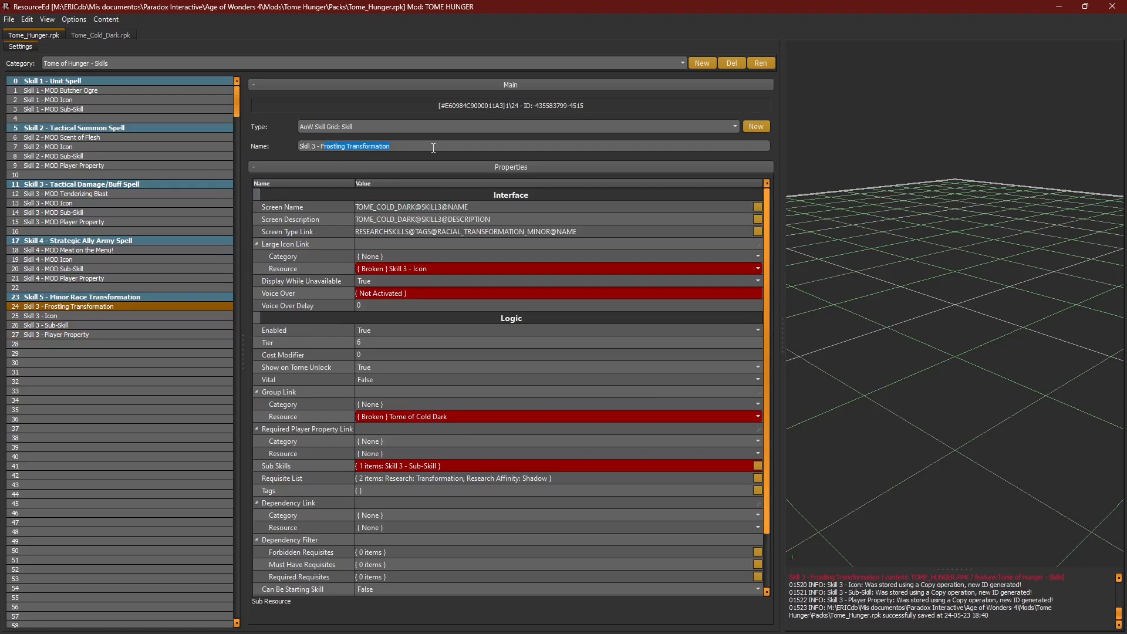
# Step: Rename the copied Frostling Transformation skill in row 24 as Skill 3 - MOD Insatiable Hunger
pyautogui.press('BackSpace')
pyautogui.write('Insatiable Hunger')
pyautogui.click(318, 147)
pyautogui.write('MOD')
# Step: Add MOD after "Skill 3 -" in the names of the copied Icon, Sub-Skill and Player Property entries in rows 25 to 27
pyautogui.click(168, 315)
pyautogui.click(318, 146)
pyautogui.write('MOD')
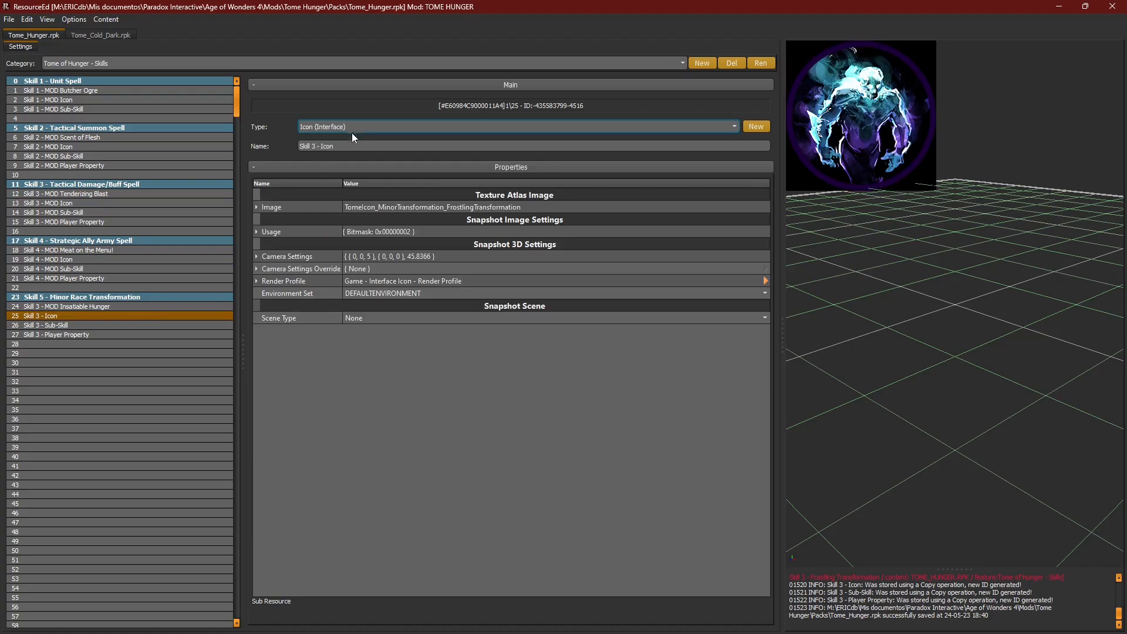
pyautogui.click(69, 324)
pyautogui.click(319, 145)
pyautogui.write('MOD Sub-Skill')
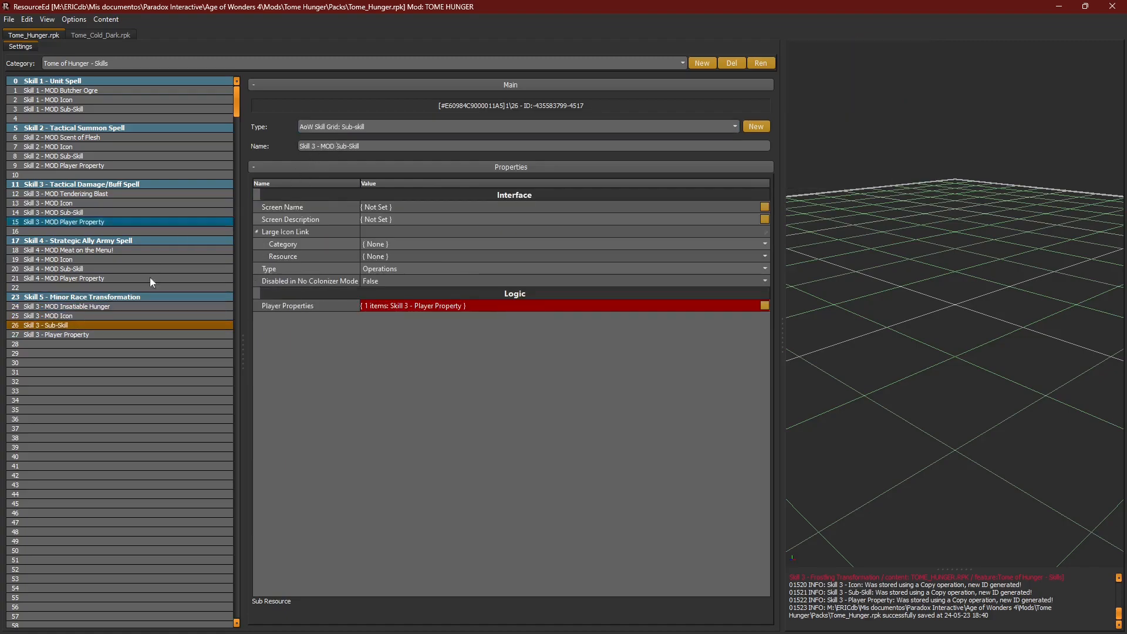
pyautogui.click(101, 334)
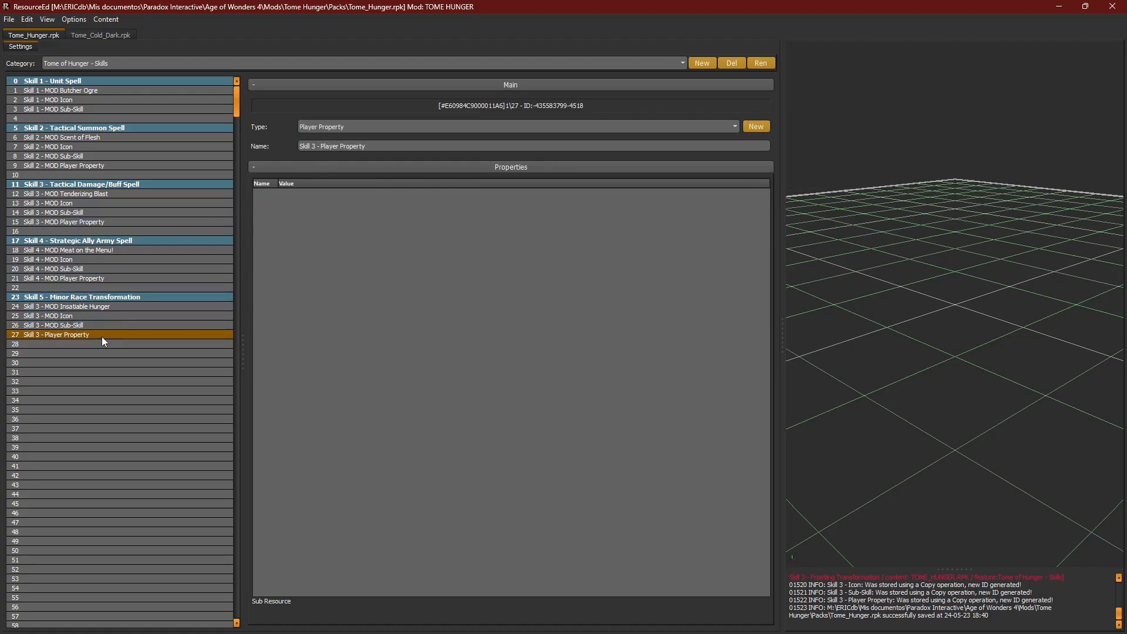
pyautogui.click(322, 145)
pyautogui.write('MOD')
# Step: Set the screen name of the Insatiable Hunger skill in row 24 to TOME_HUNGER@SKILL_5@NAME
pyautogui.click(84, 306)
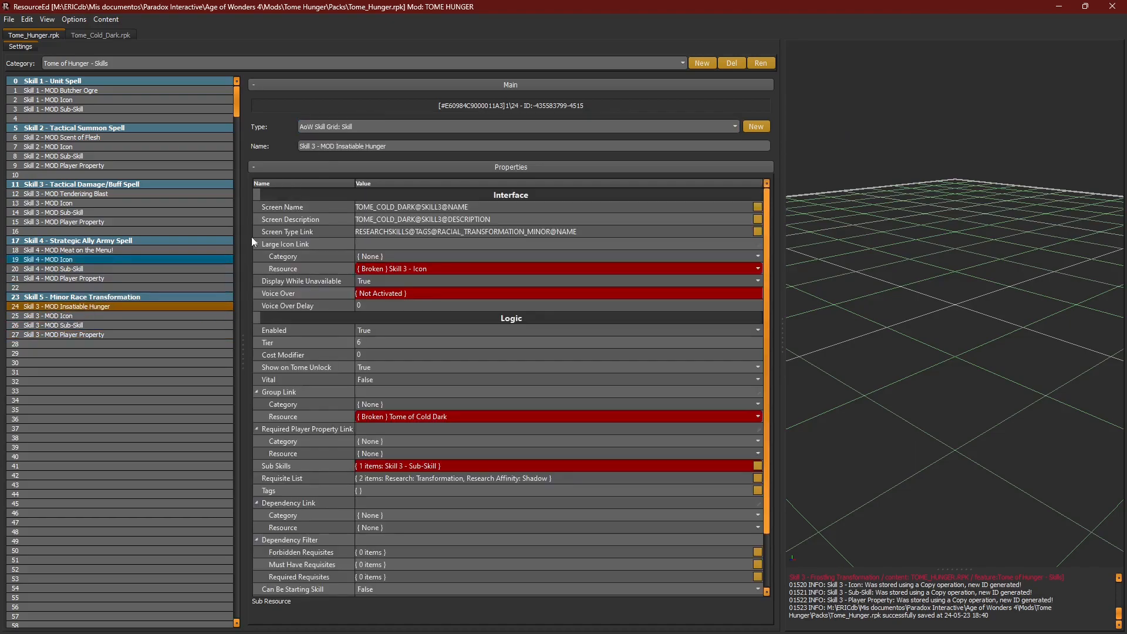
pyautogui.click(757, 207)
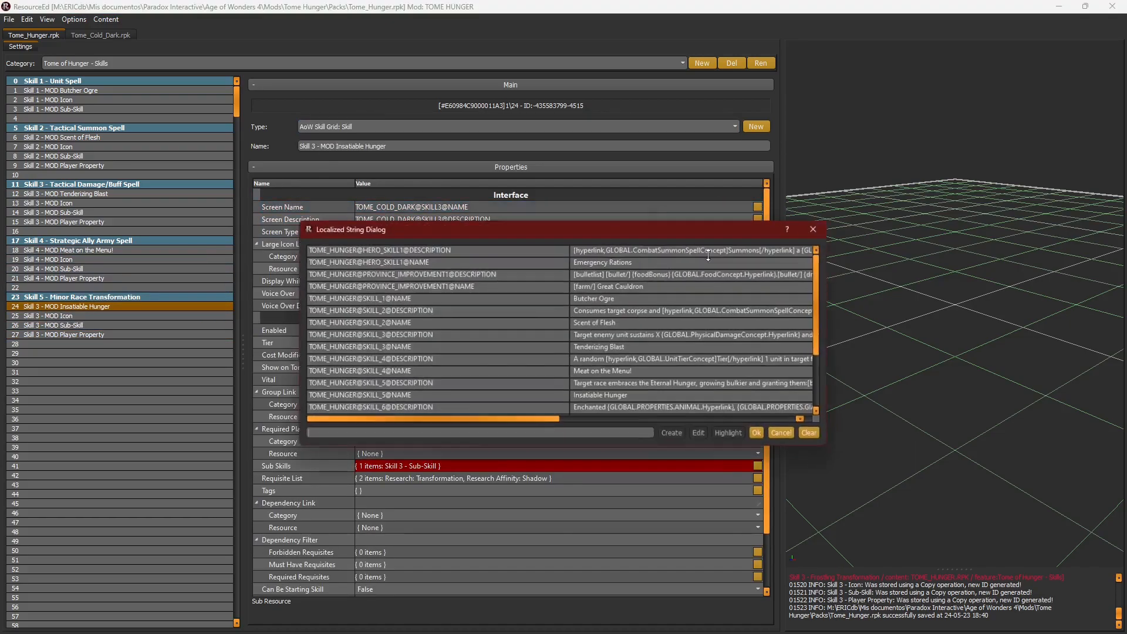
pyautogui.click(468, 434)
pyautogui.write('SKILL')
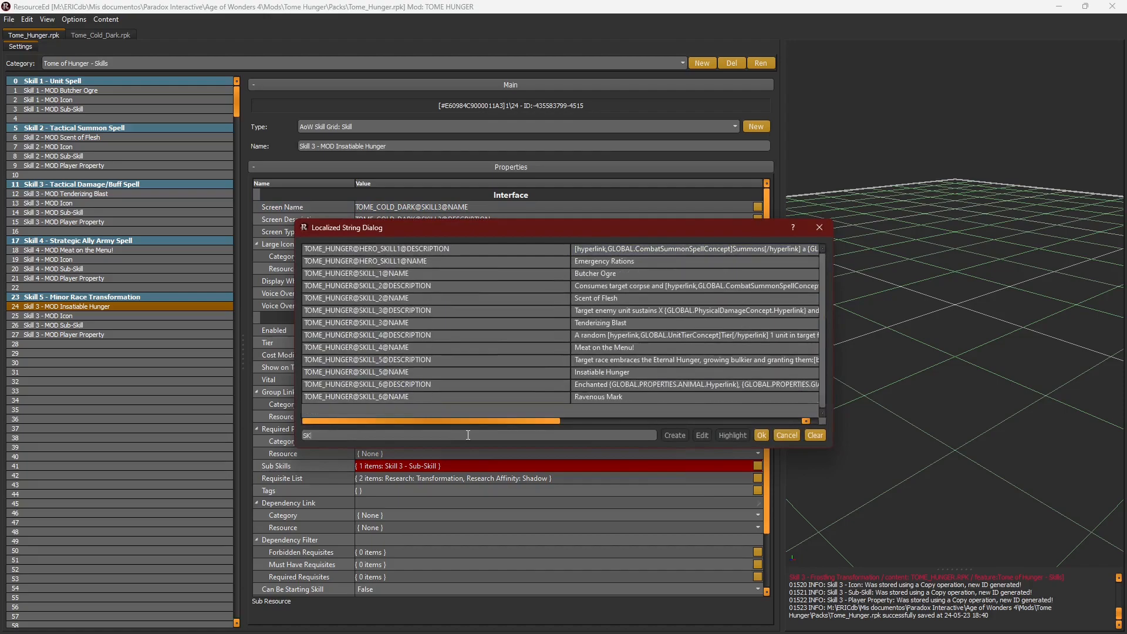
pyautogui.write('_5')
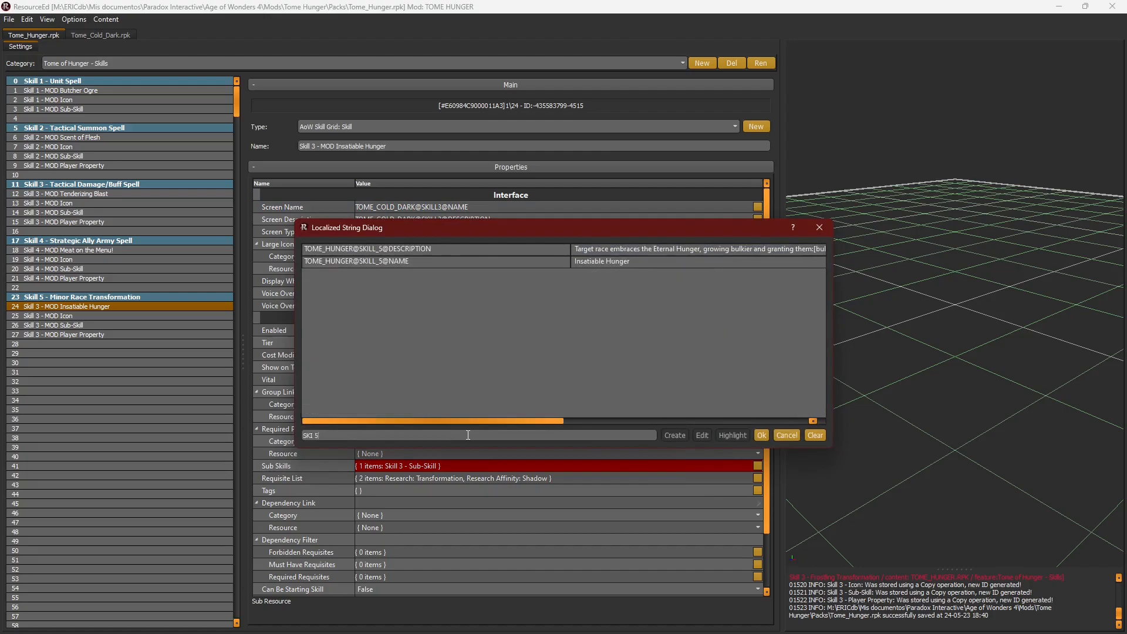
pyautogui.doubleClick(451, 260)
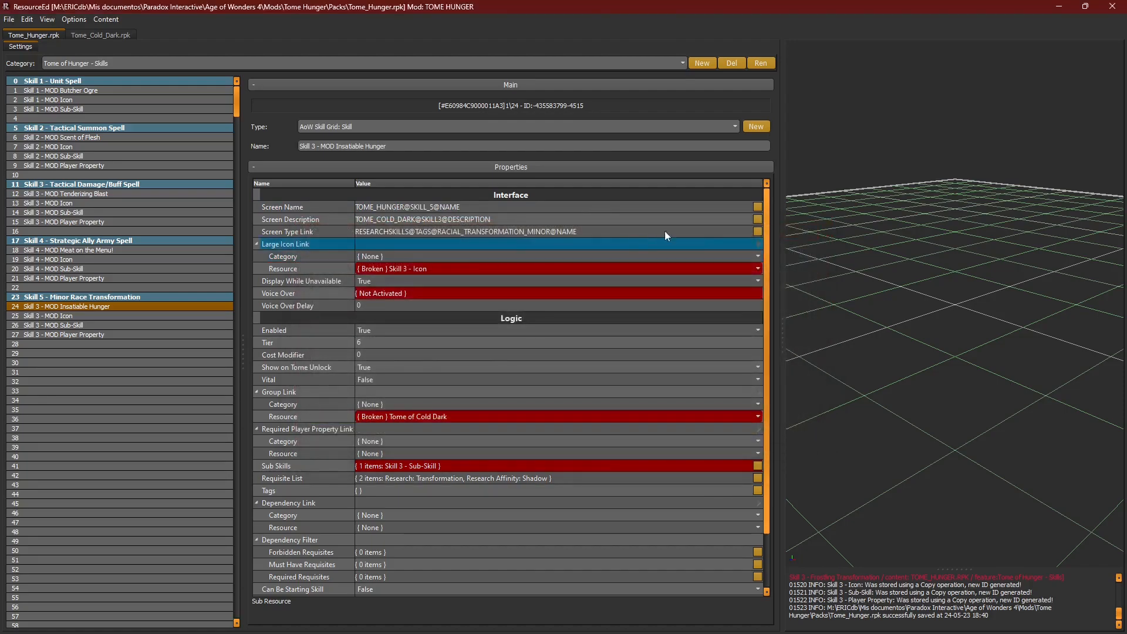
# Step: Set the Insatiable Hunger skill's screen description to TOME_HUNGER@SKILL_5@DESCRIPTION
pyautogui.click(758, 219)
pyautogui.click(407, 432)
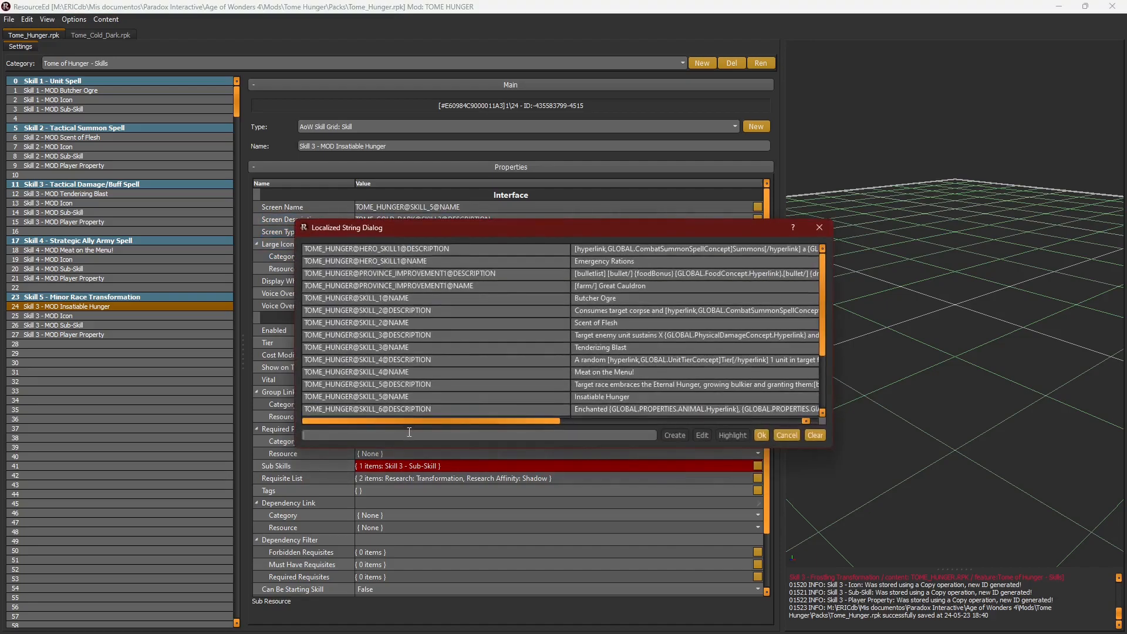
pyautogui.write('5')
pyautogui.doubleClick(442, 250)
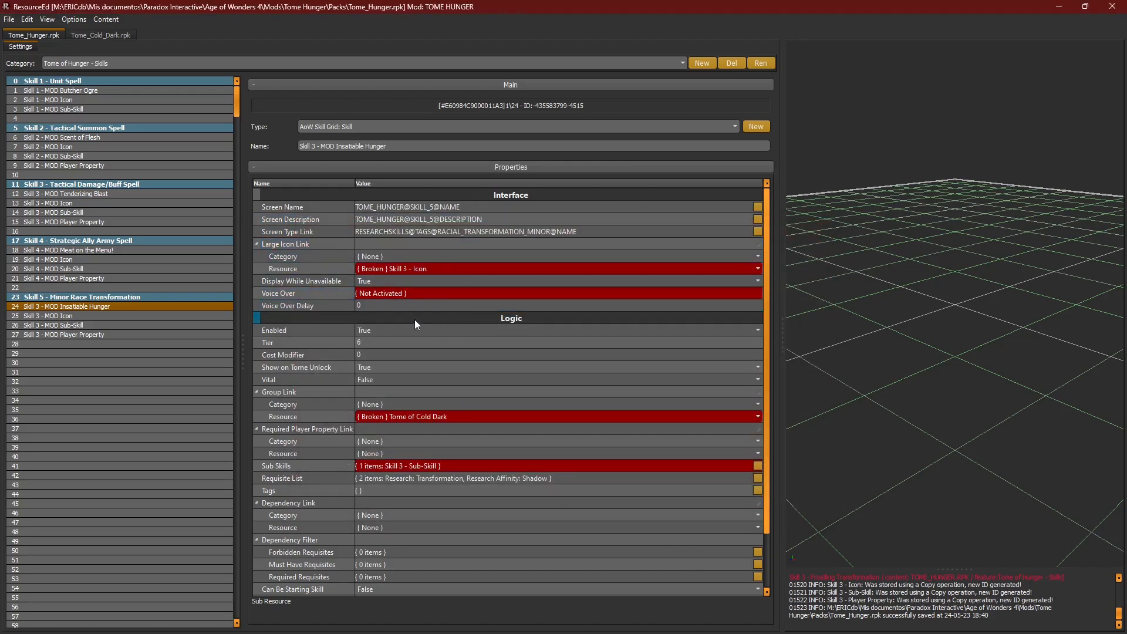
pyautogui.click(574, 231)
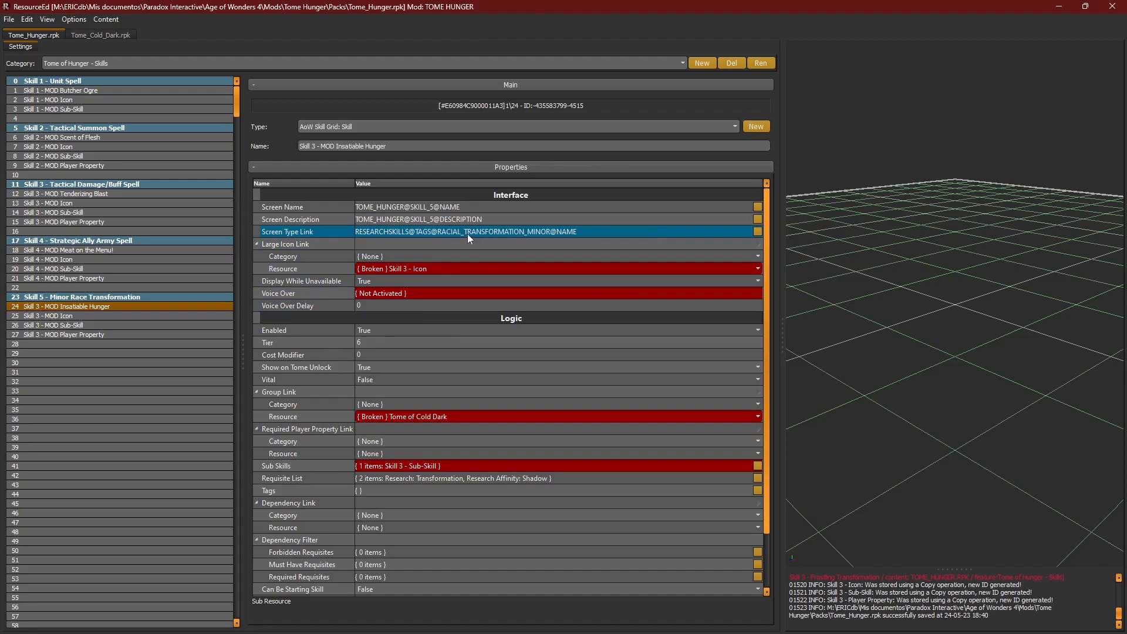
pyautogui.click(382, 269)
pyautogui.click(547, 267)
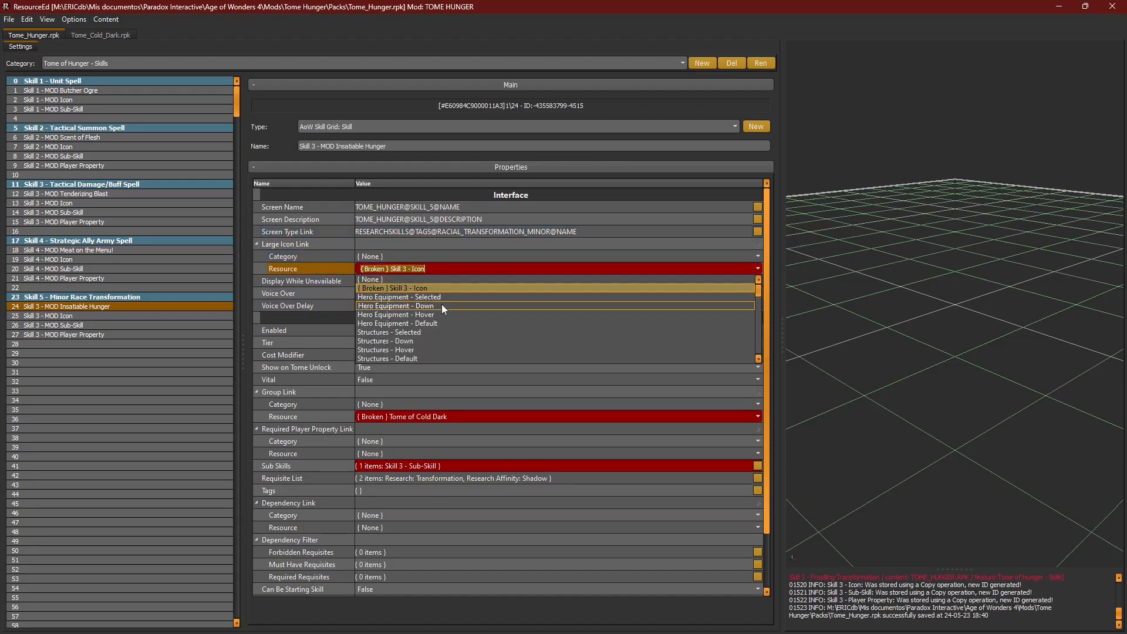
pyautogui.write('MOD')
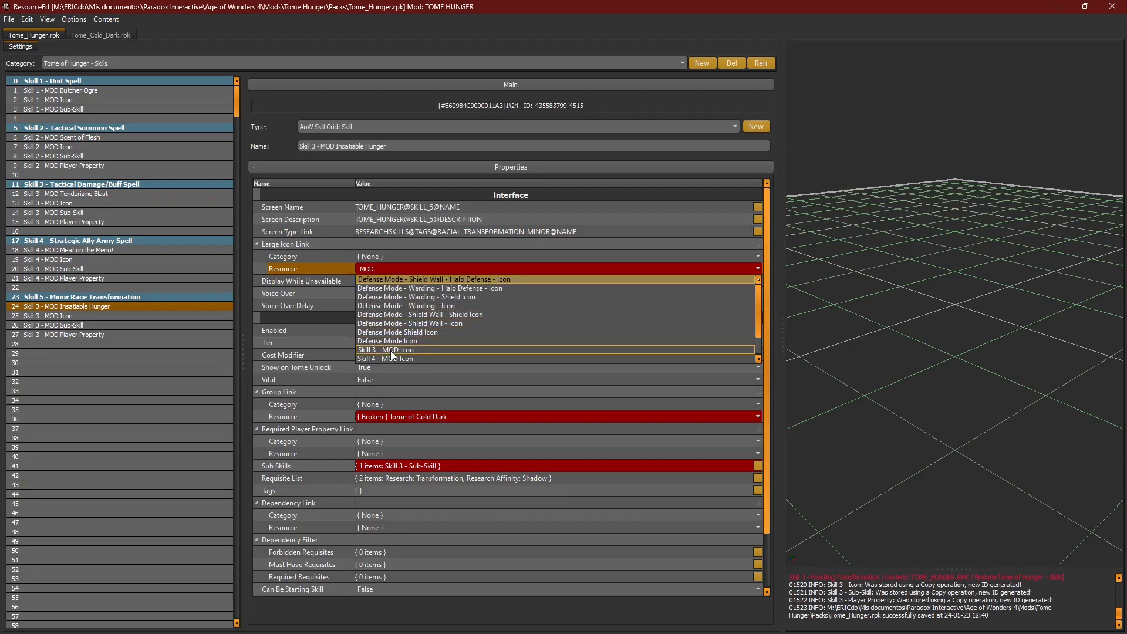
pyautogui.scroll(-1, 391, 352)
# Step: Replace 3 with 5 in the names of the four skill entries in rows 24 to 27
pyautogui.moveTo(70, 306); pyautogui.dragTo(69, 335)
pyautogui.hotkey('ctrl', 'f')
pyautogui.click(438, 235)
pyautogui.write('3')
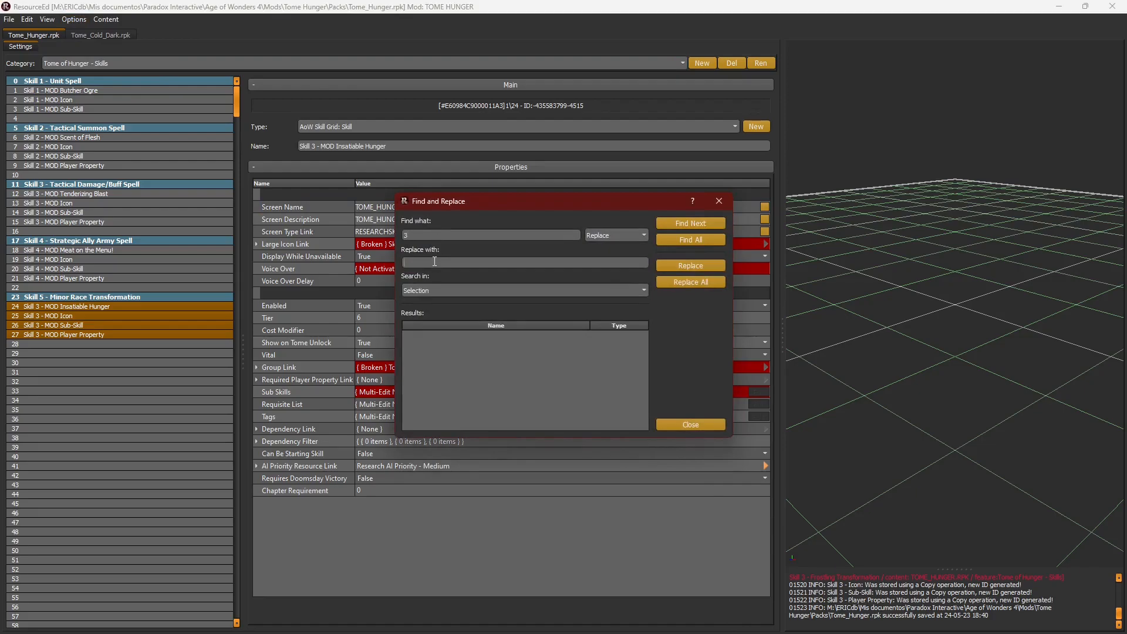
pyautogui.write('5')
pyautogui.click(693, 282)
pyautogui.click(698, 425)
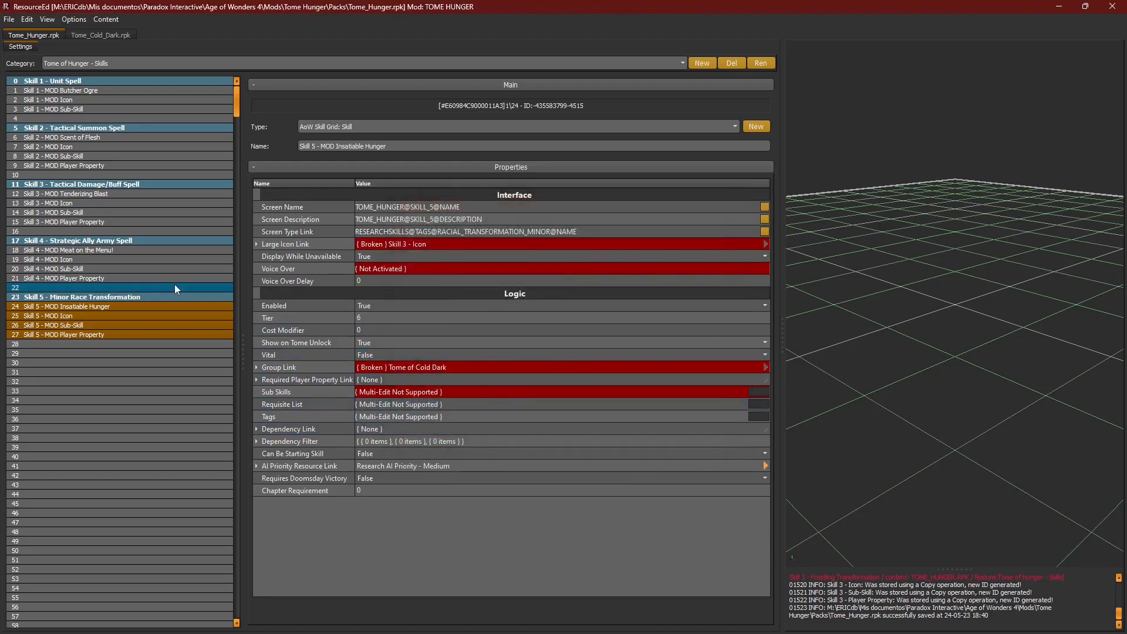
# Step: Link the Insatiable Hunger skill's large icon to Skill 5 - MOD Icon and set its tier to 3
pyautogui.click(147, 306)
pyautogui.click(672, 268)
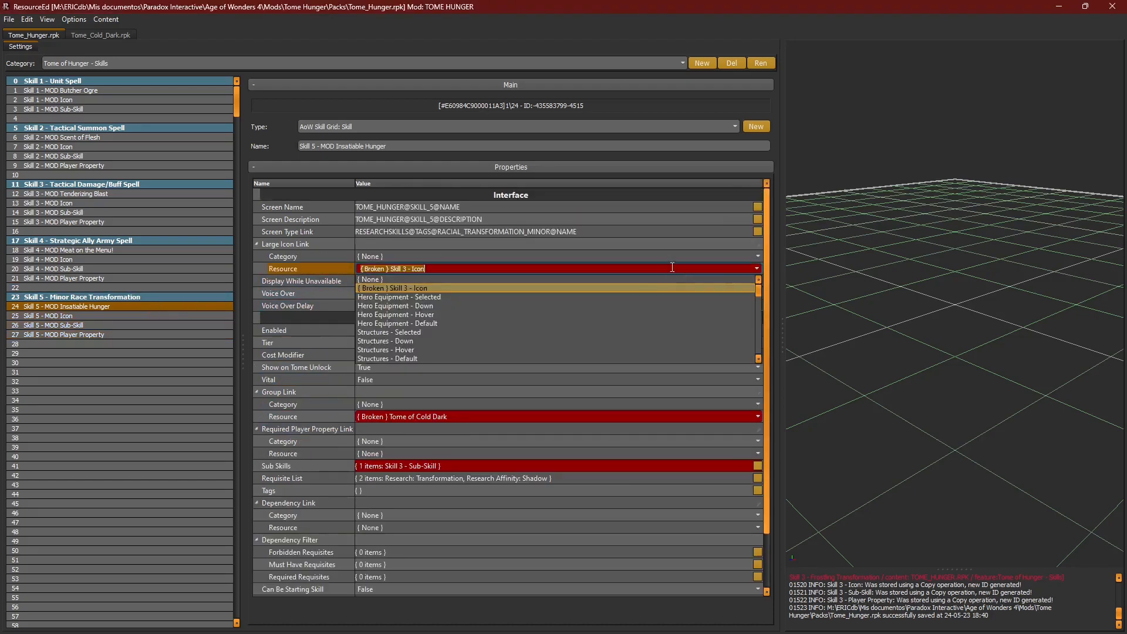
pyautogui.click(393, 312)
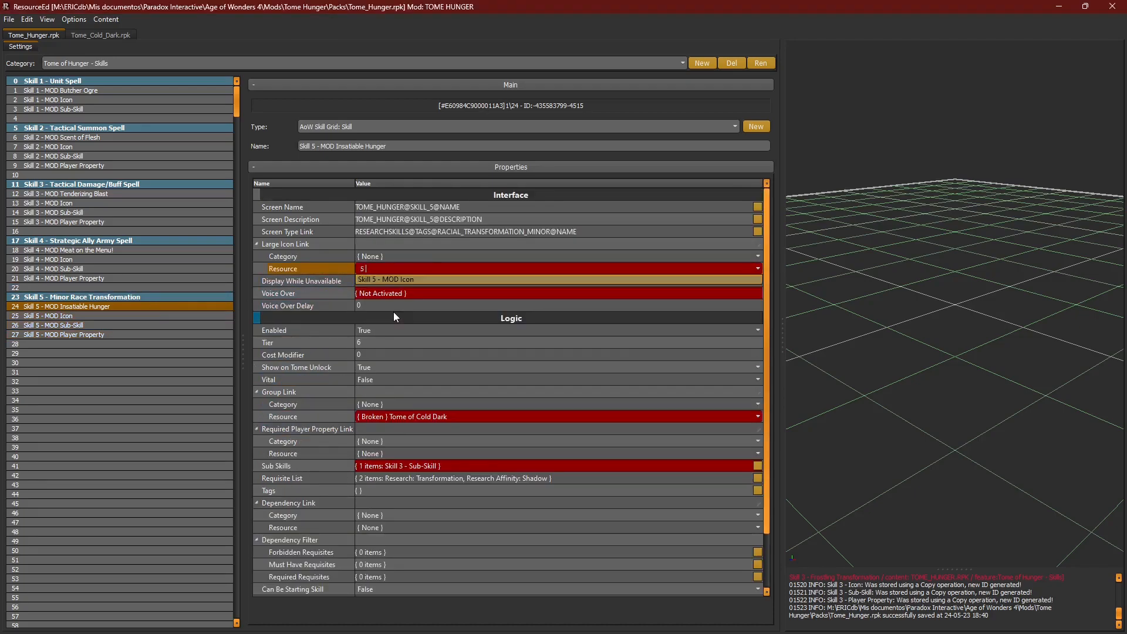
pyautogui.click(372, 341)
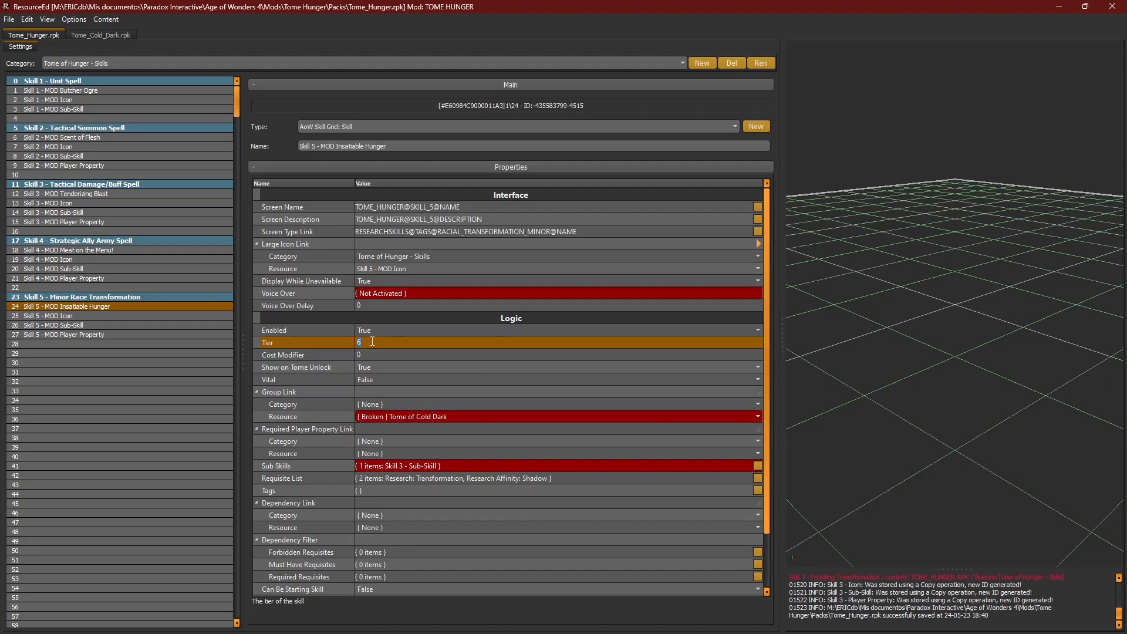
pyautogui.moveTo(372, 341); pyautogui.dragTo(349, 349)
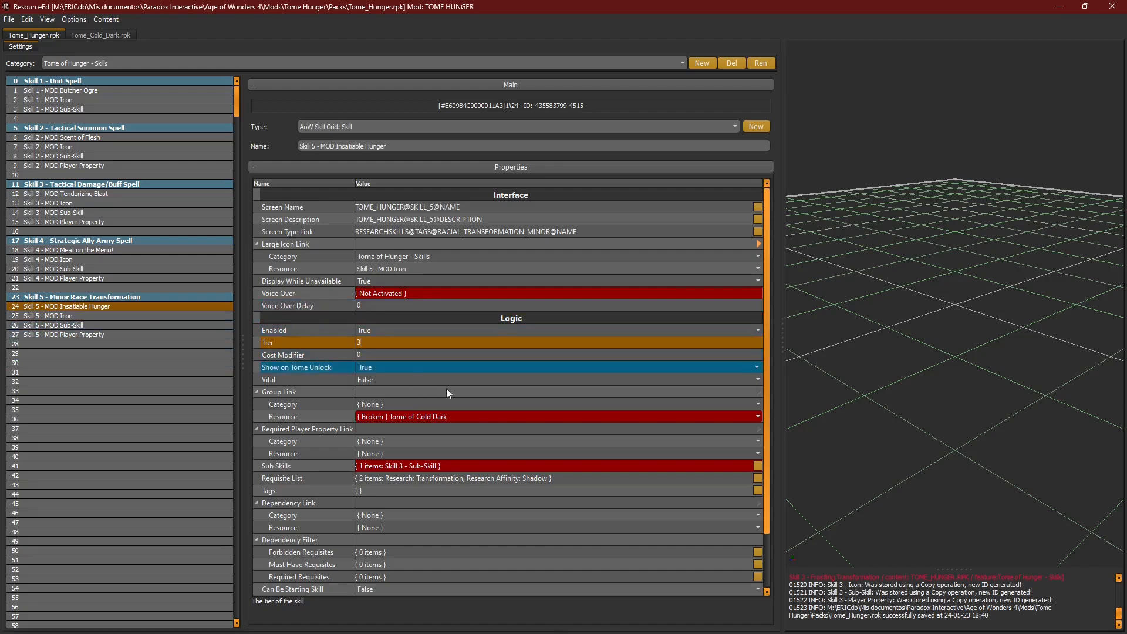
# Step: Set the Insatiable Hunger skill's group link resource to Tome of Hunger
pyautogui.click(535, 417)
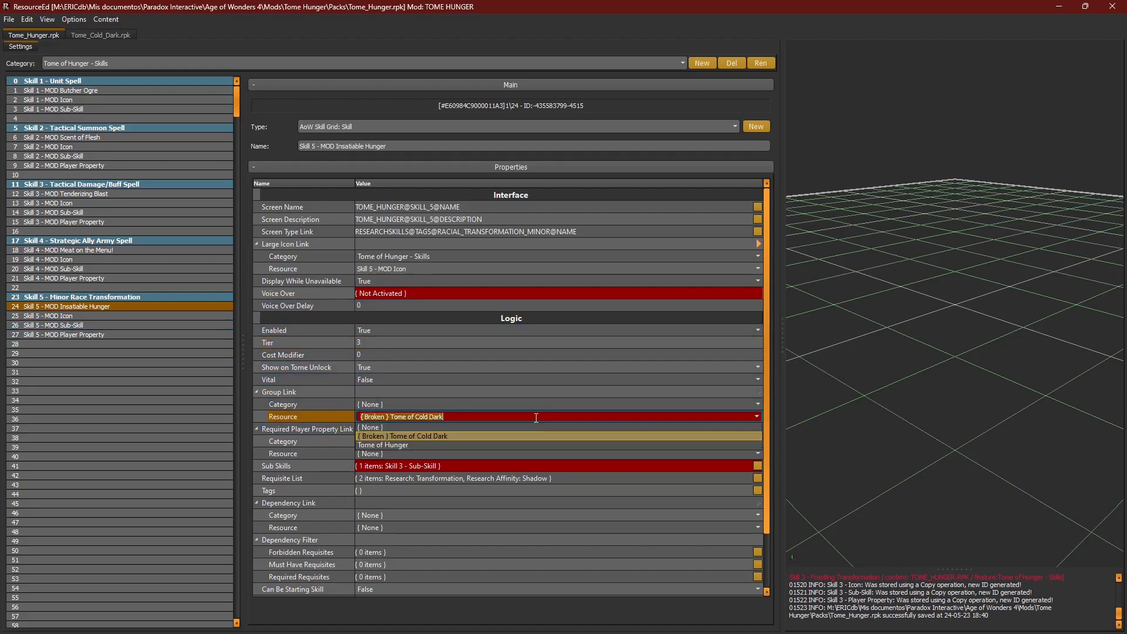
pyautogui.click(467, 442)
pyautogui.click(461, 417)
pyautogui.click(442, 435)
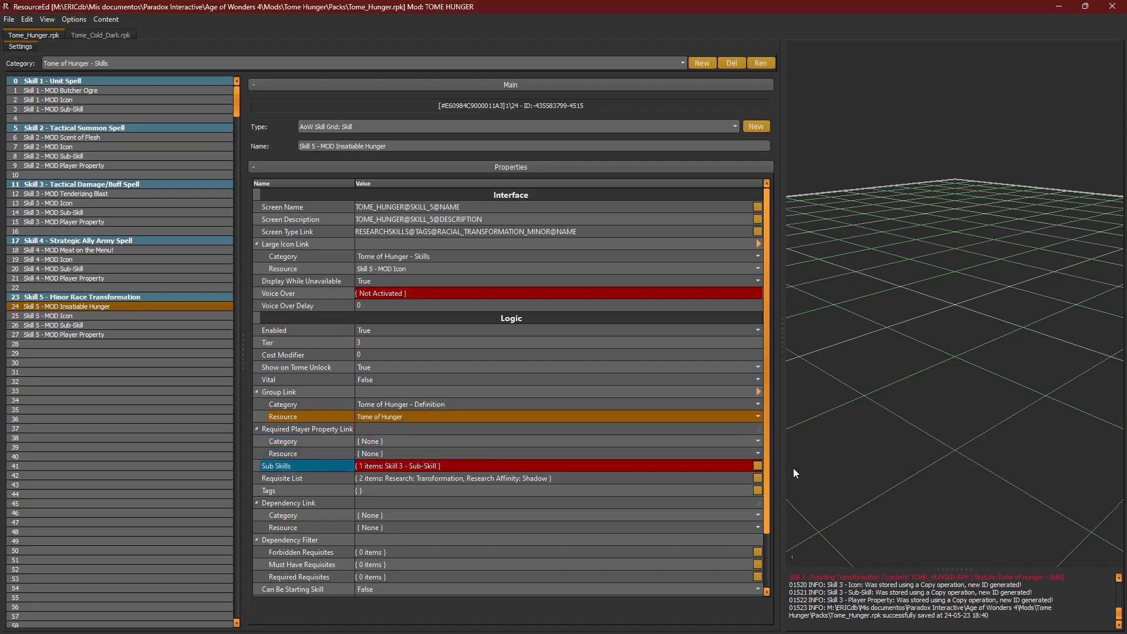
# Step: Replace the broken sub-skill with Skill 5 - MOD Sub-Skill and set the research affinity requisite to Chaos
pyautogui.click(757, 466)
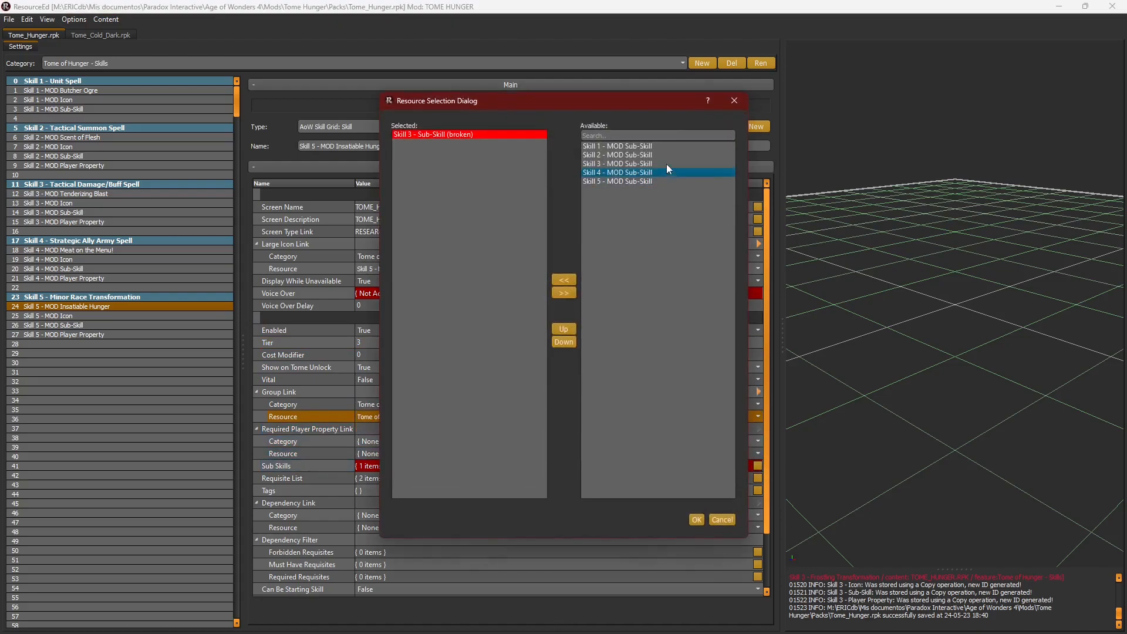
pyautogui.click(603, 183)
pyautogui.doubleClick(603, 180)
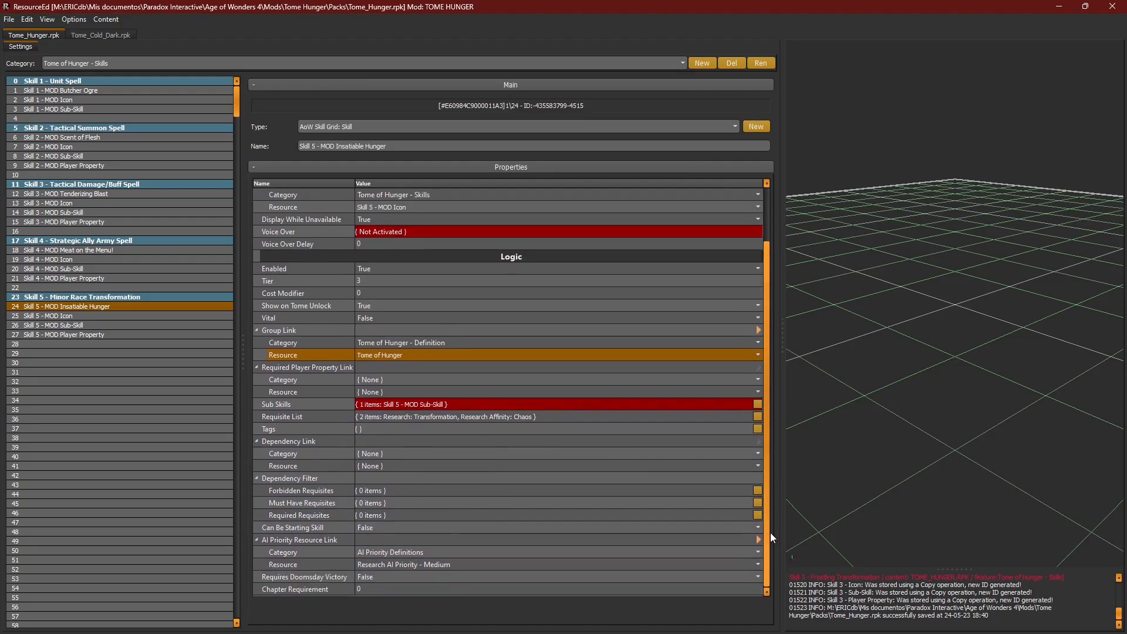
pyautogui.moveTo(770, 533); pyautogui.dragTo(775, 448)
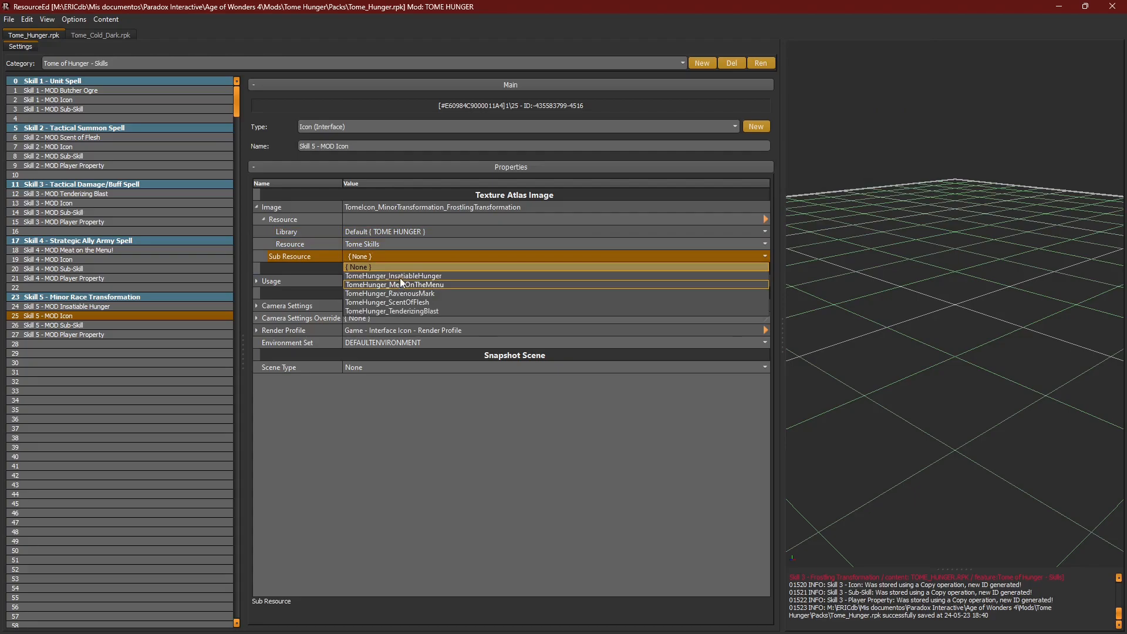
# Step: Set the Skill 5 icon's image sub resource to TomeHunger_InsatiableHunger and open the player properties list of Skill 5 - MOD Sub-Skill
pyautogui.click(400, 276)
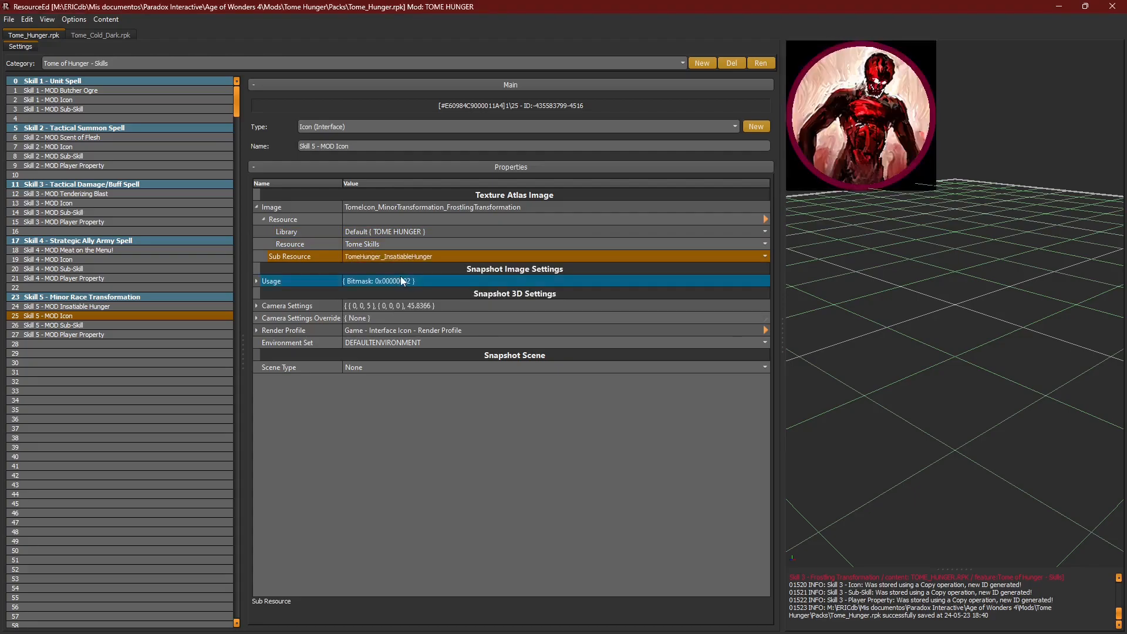
pyautogui.click(127, 324)
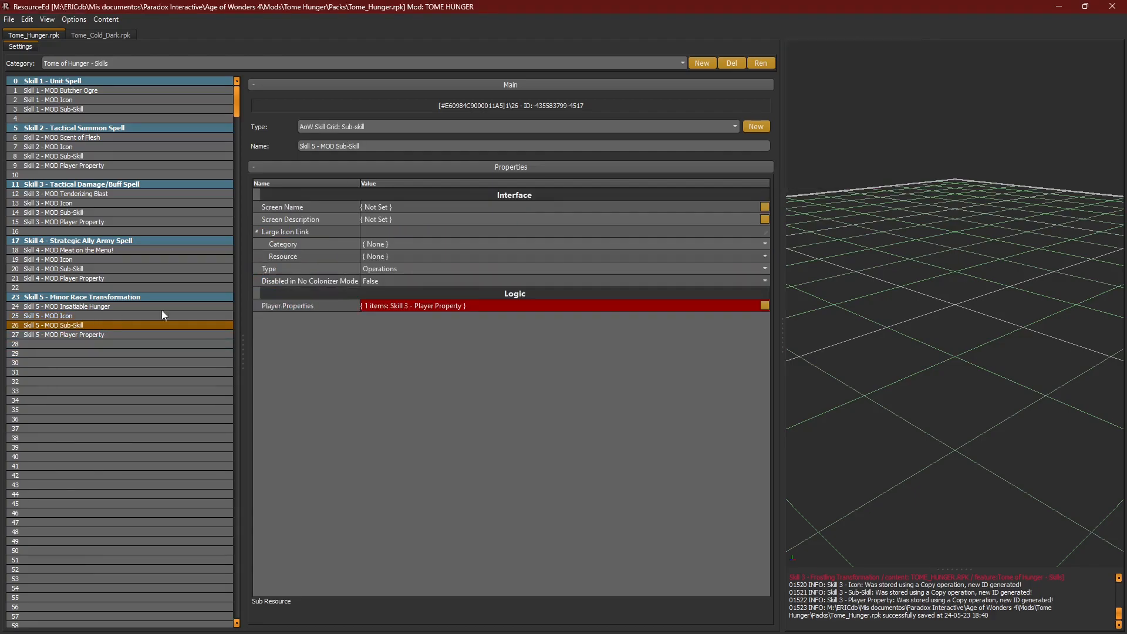
pyautogui.click(764, 306)
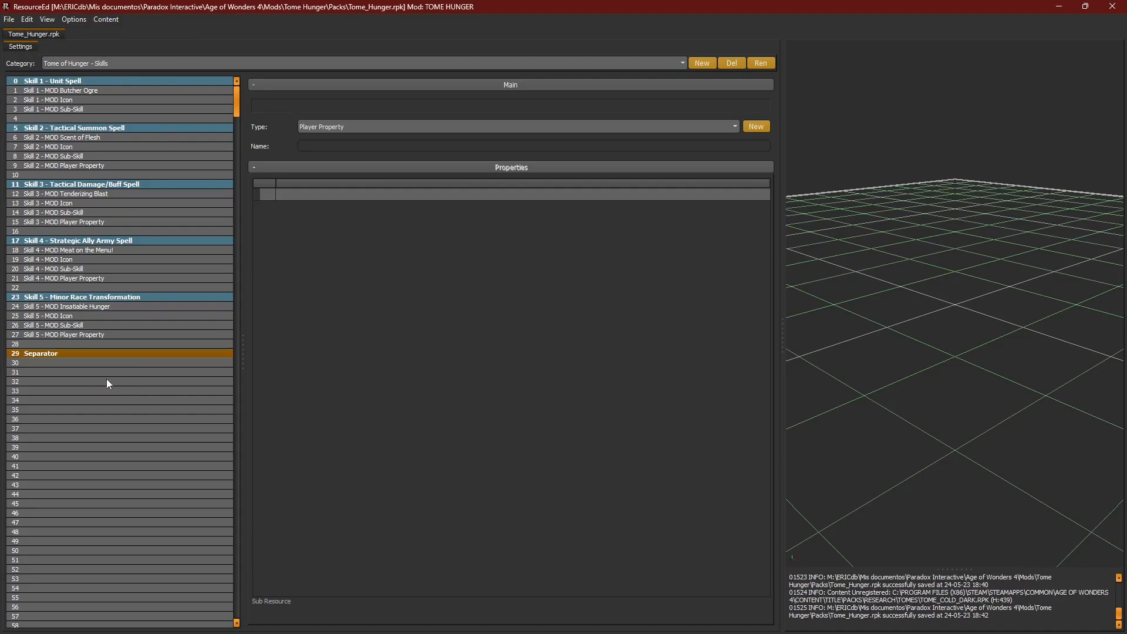
# Step: Rename the separator in row 29 as Skill 6 - Enchantment
pyautogui.rightClick(70, 354)
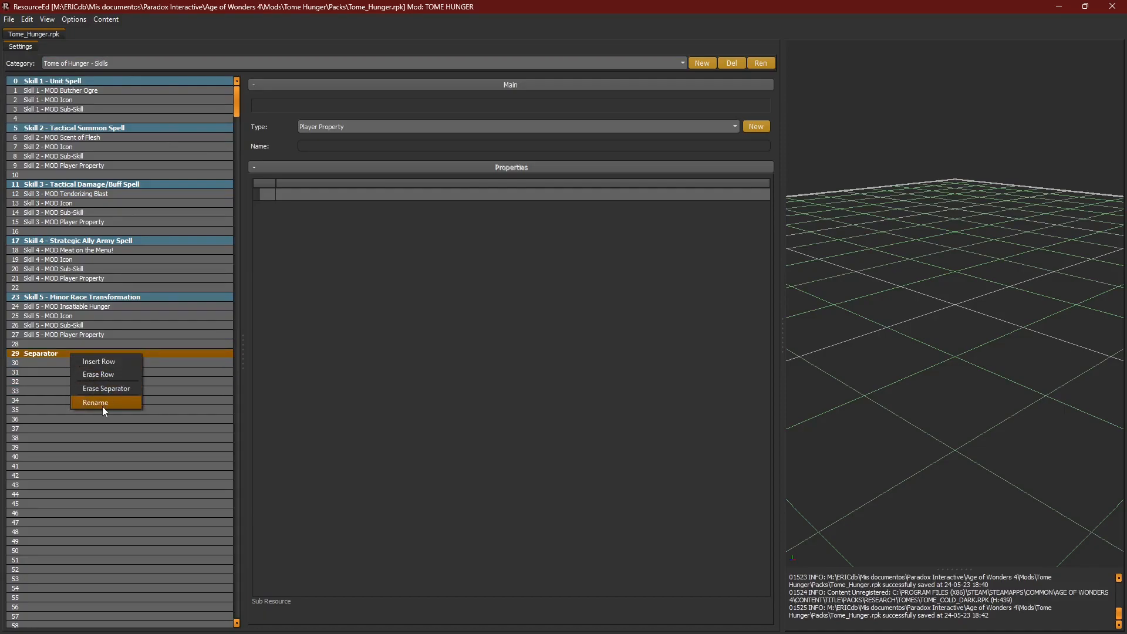
pyautogui.click(96, 403)
pyautogui.write('Ski')
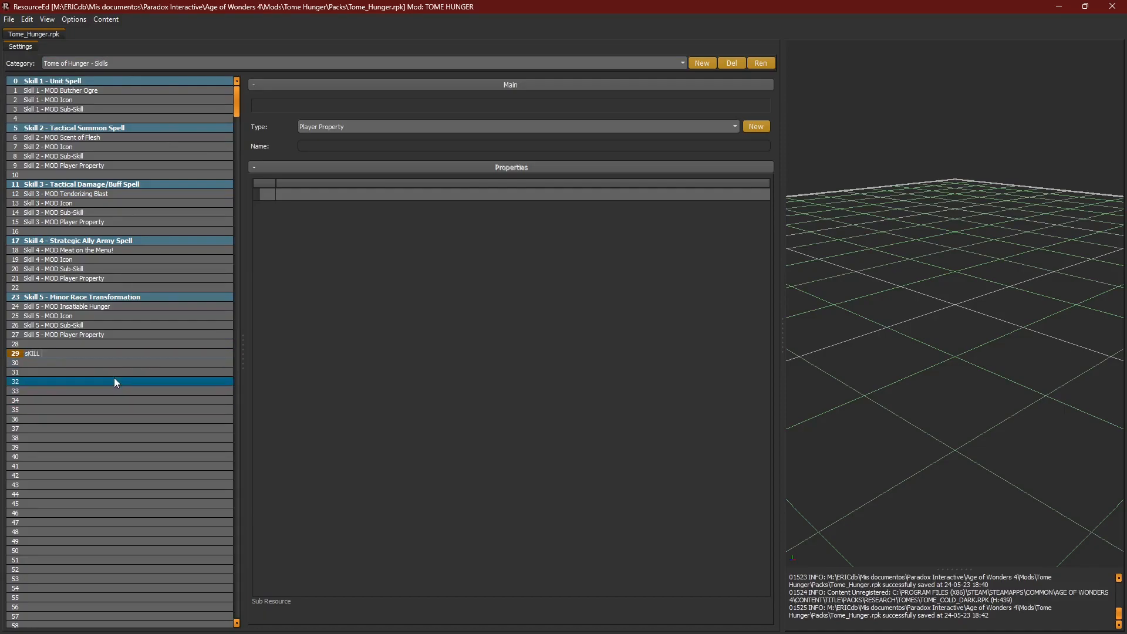
pyautogui.press('BackSpace')
pyautogui.press('BackSpace')
pyautogui.press('BackSpace')
pyautogui.press('BackSpace')
pyautogui.write('Skill 6 -')
pyautogui.press('Return')
# Step: Open Tome_Enchantment.rpk and copy the four Skill 5 - Awakened Tools entries from its Skills category into rows 30 to 33 of Tome_Hunger.rpk
pyautogui.write('L')
pyautogui.write('Enchantmen')
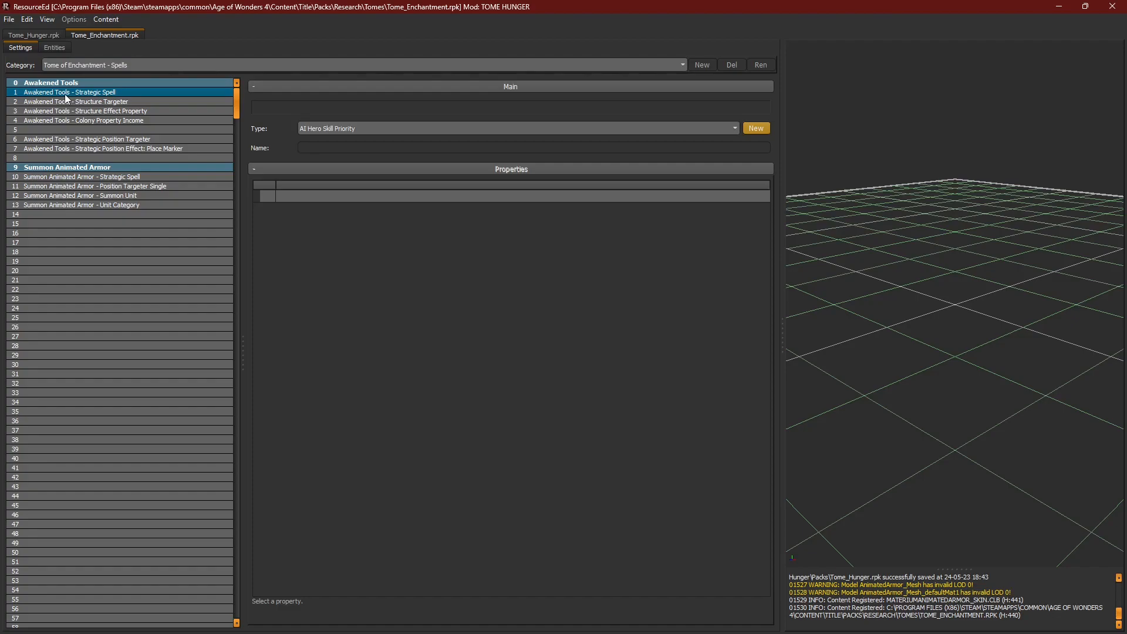
pyautogui.click(96, 67)
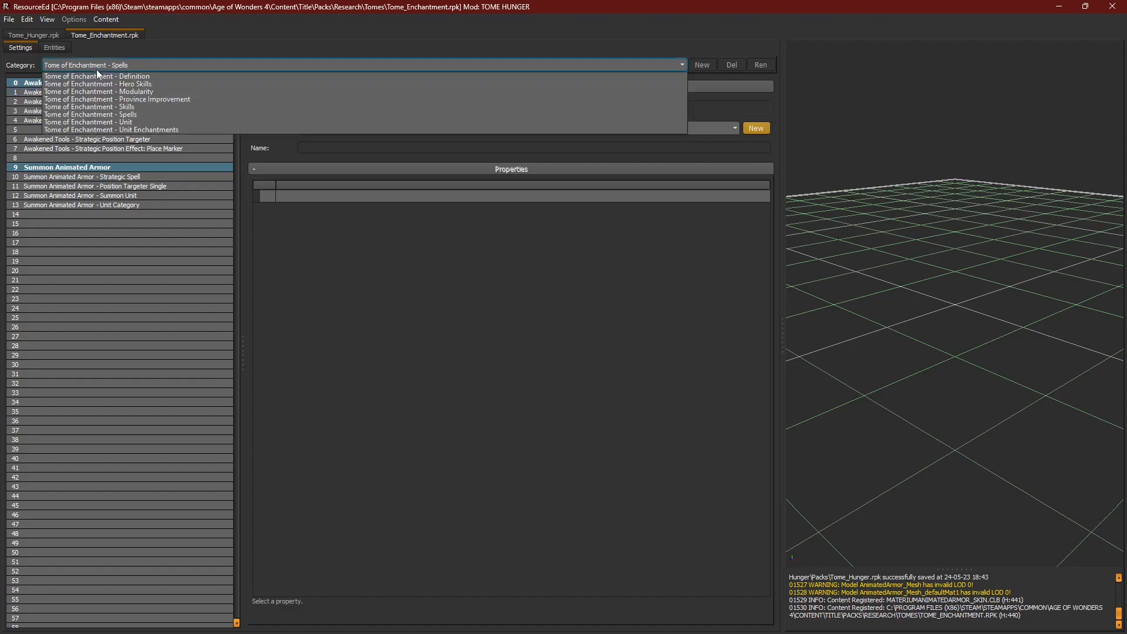
pyautogui.click(100, 106)
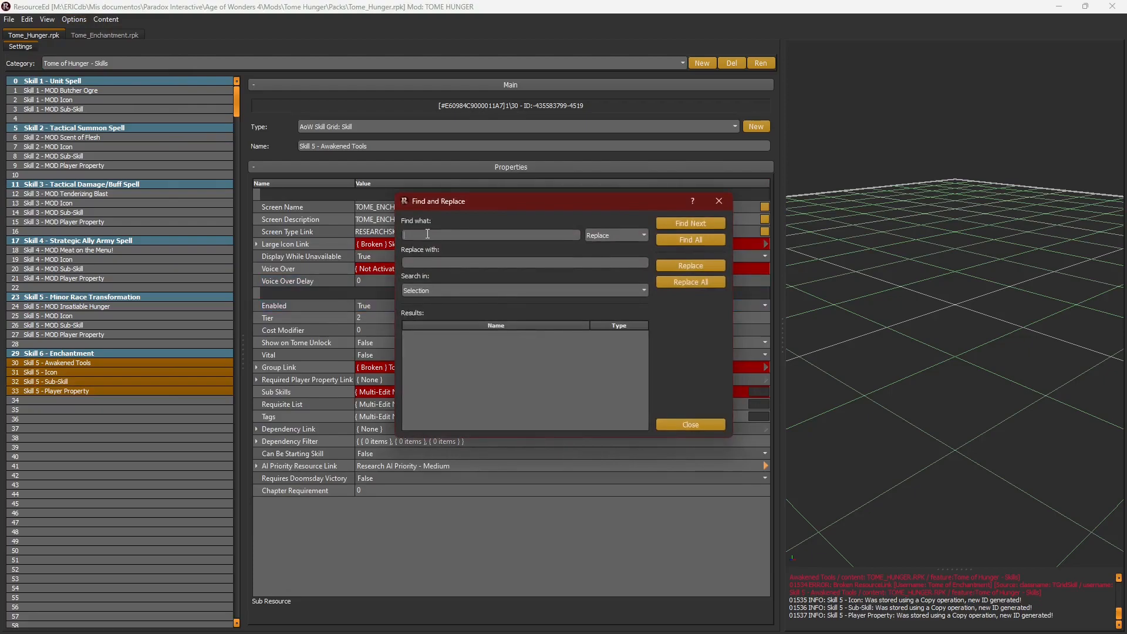
# Step: Replace 5 with 6 in the names of the copied entries in rows 30 to 33
pyautogui.write('5')
pyautogui.click(697, 281)
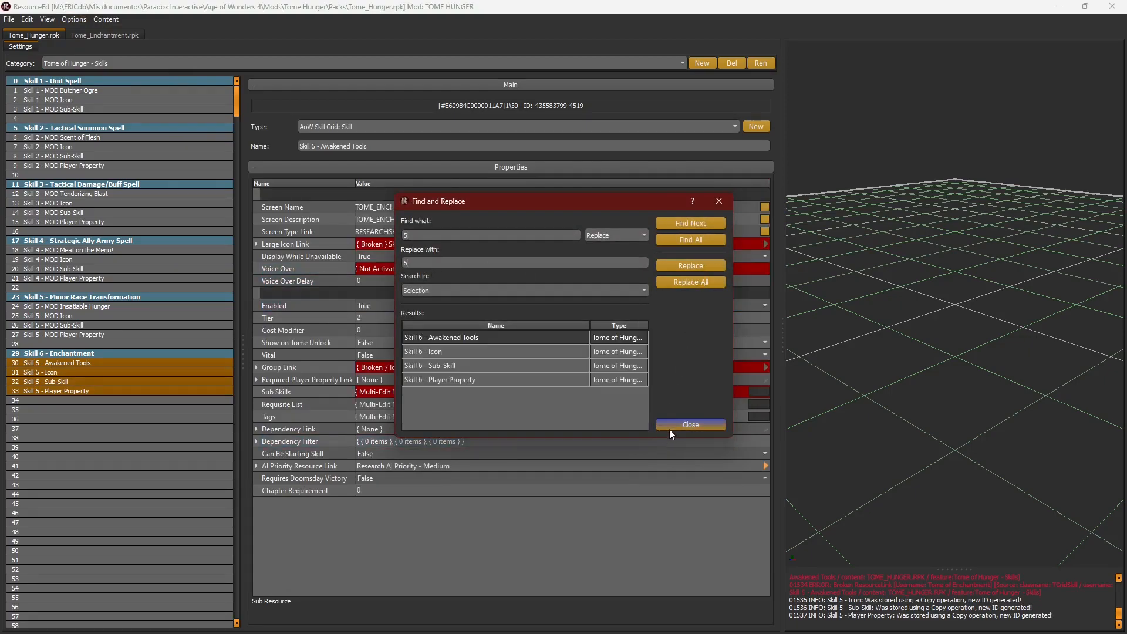
pyautogui.click(669, 427)
# Step: Rename the Awakened Tools skill in row 30 as Skill 6 - MOD Ravenous Mark and copy the word MOD from its name
pyautogui.click(136, 362)
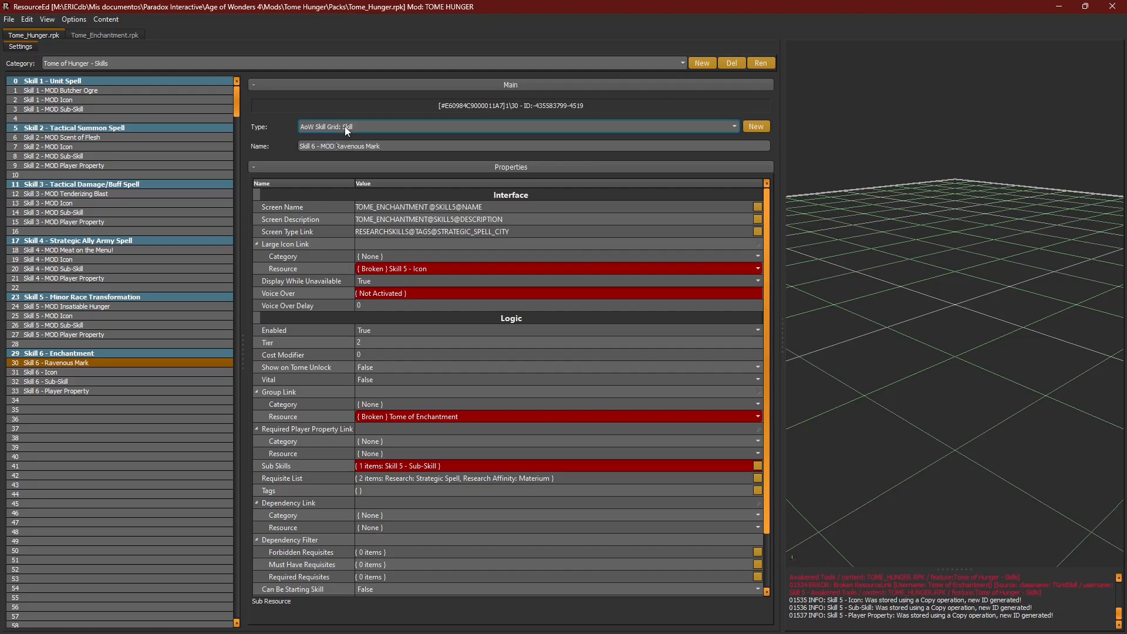
pyautogui.doubleClick(327, 145)
pyautogui.hotkey('ctrl', 'c')
# Step: Add MOD after "Skill 6 -" in the names of the Icon, Sub-Skill and Player Property entries in rows 31 to 33
pyautogui.click(72, 374)
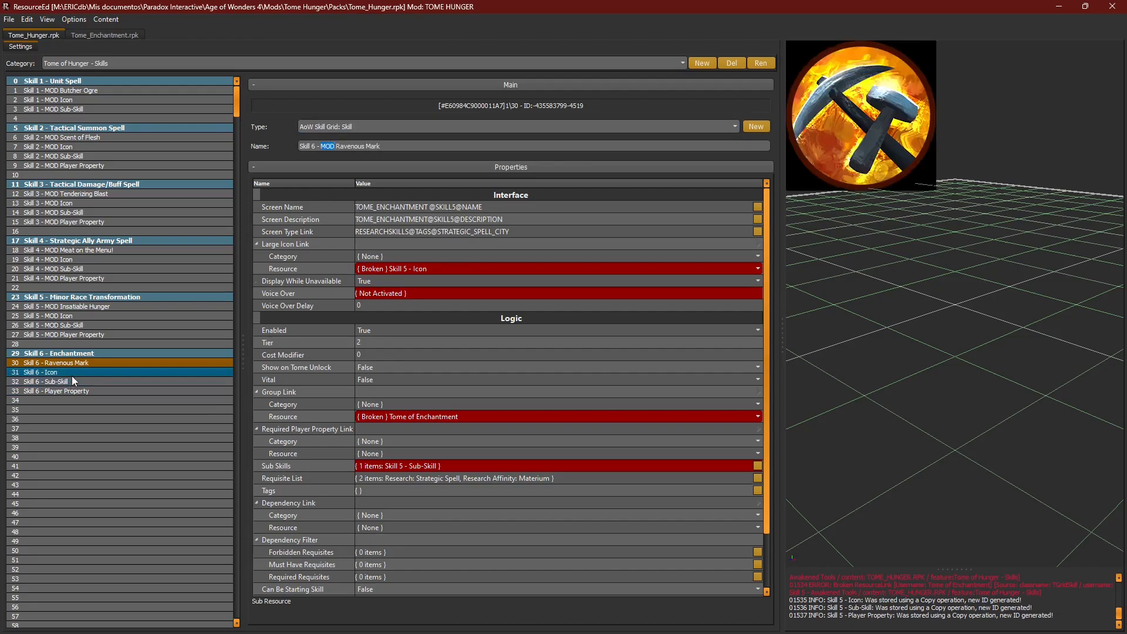
pyautogui.hotkey('ctrl', 'v')
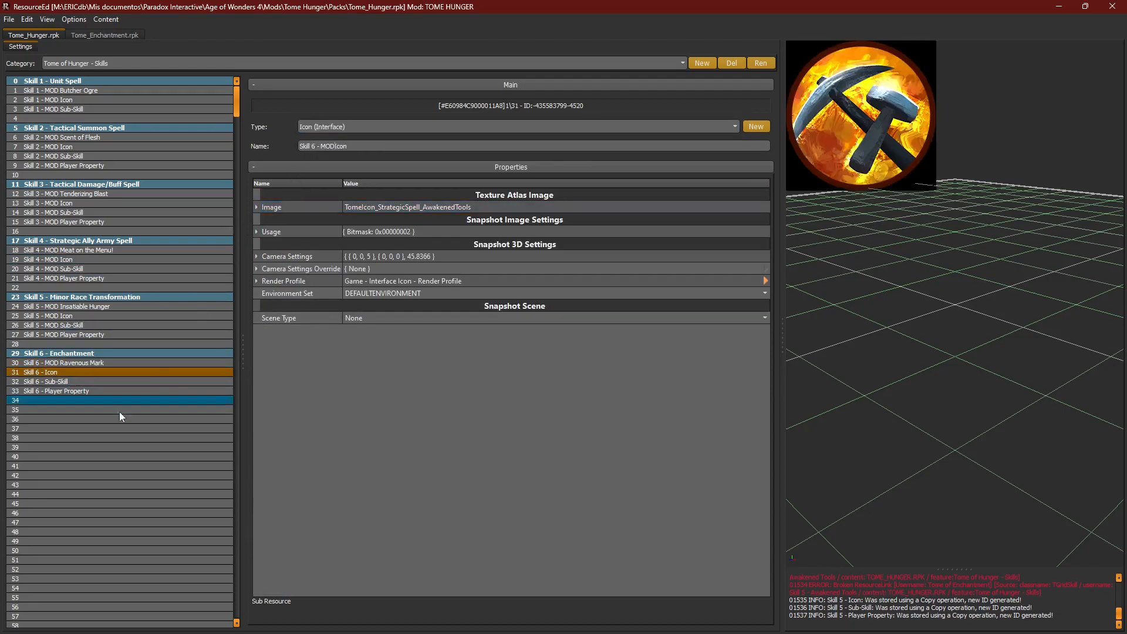
pyautogui.click(81, 381)
pyautogui.hotkey('ctrl', 'v')
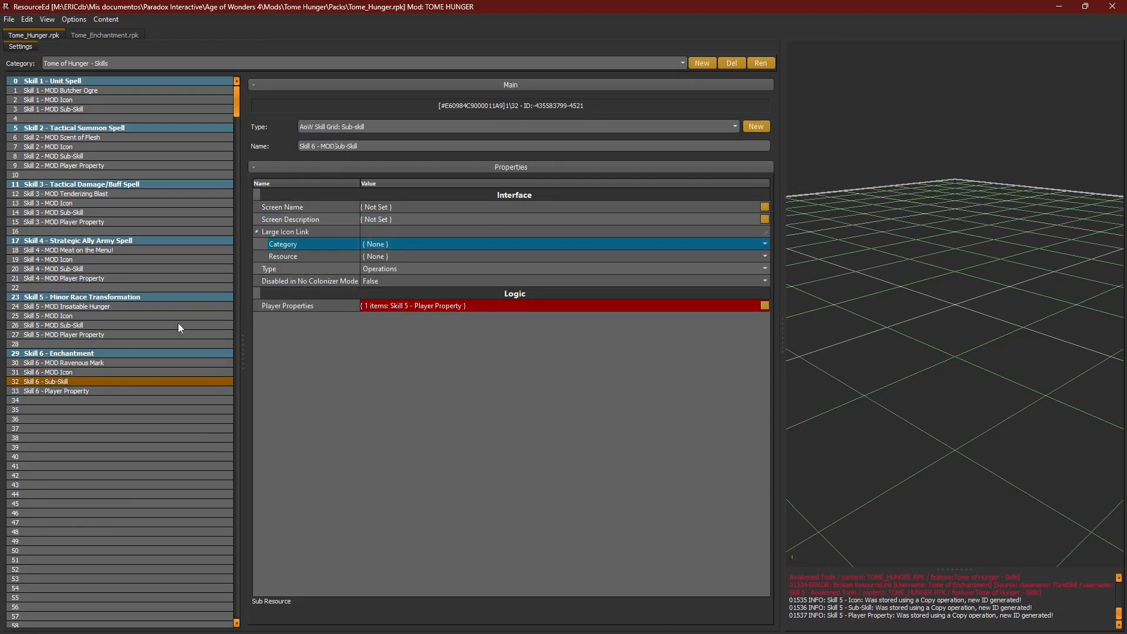
pyautogui.click(84, 391)
pyautogui.hotkey('ctrl', 'v')
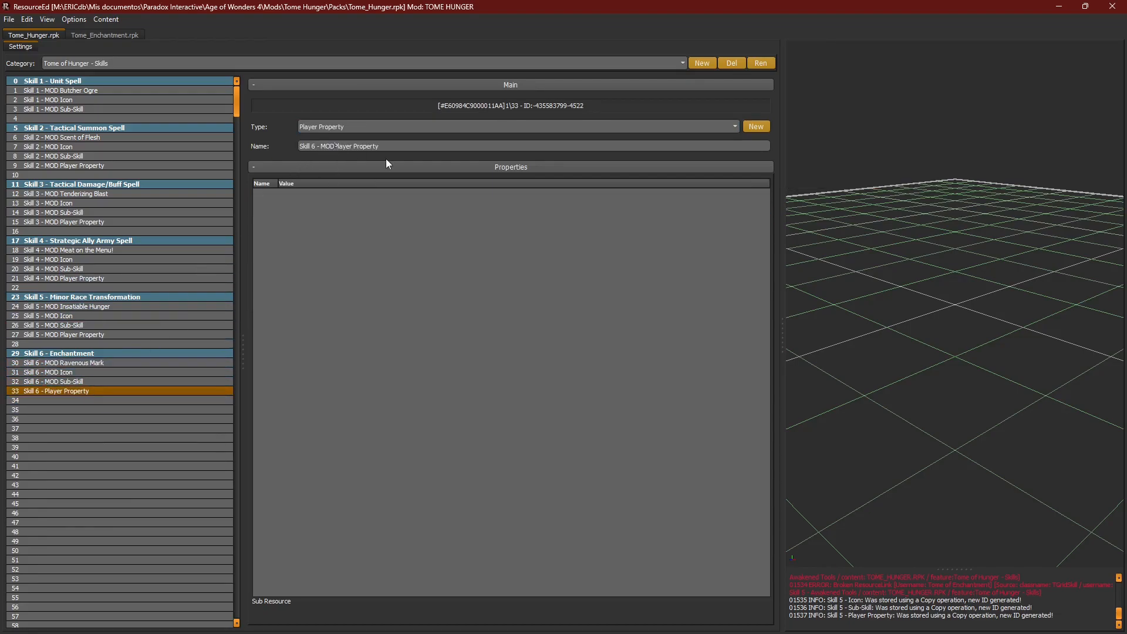
# Step: Assign TOME_HUNGER@SKILL_6@DESCRIPTION as the Screen Description of the Ravenous Mark skill in row 30
pyautogui.click(112, 355)
pyautogui.click(110, 362)
pyautogui.click(757, 219)
pyautogui.click(472, 431)
pyautogui.write('6')
pyautogui.doubleClick(442, 246)
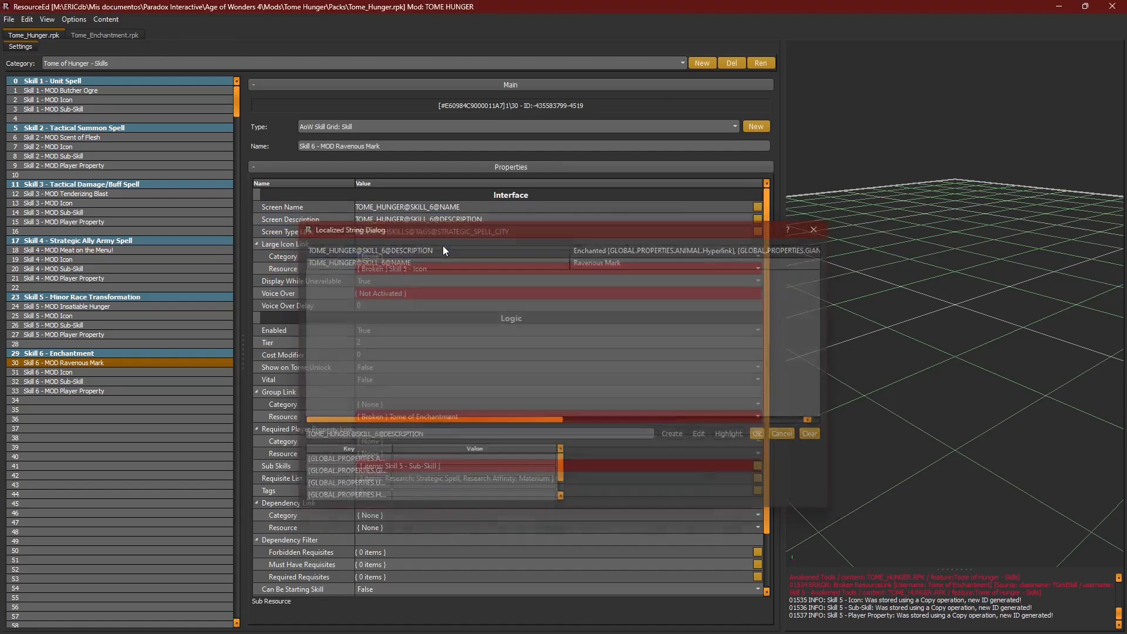
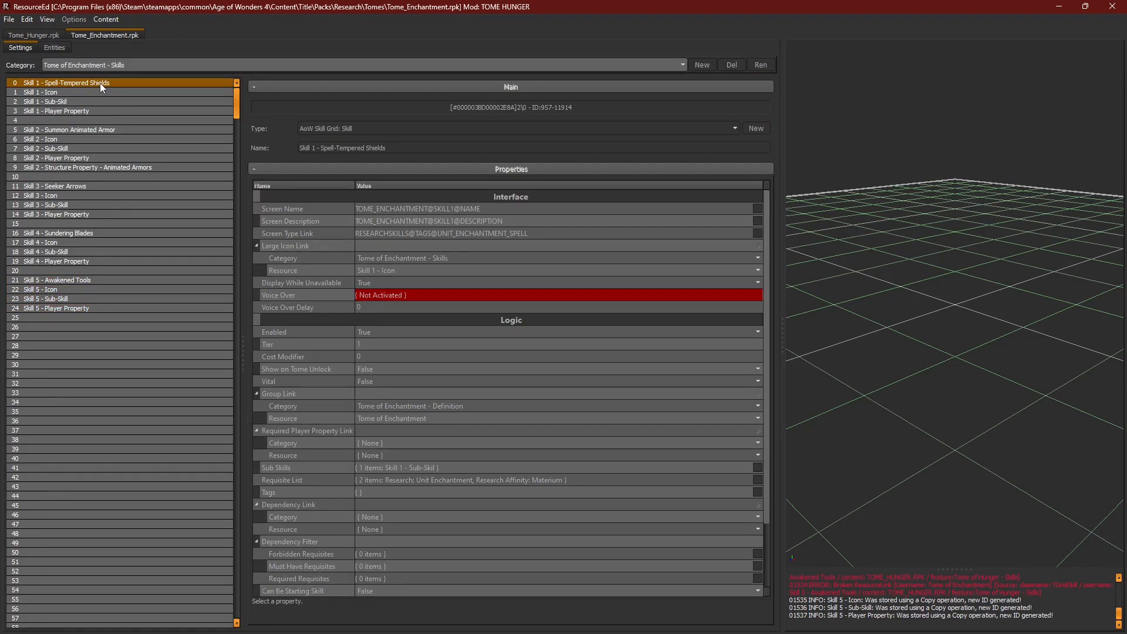
# Step: Copy Skill 1 - Spell-Tempered Shields from Tome_Enchantment.rpk over row 30 of Tome_Hunger.rpk and rename it Skill 6 - MOD Ravenous Mark
pyautogui.hotkey('ctrl', 'c')
pyautogui.click(43, 36)
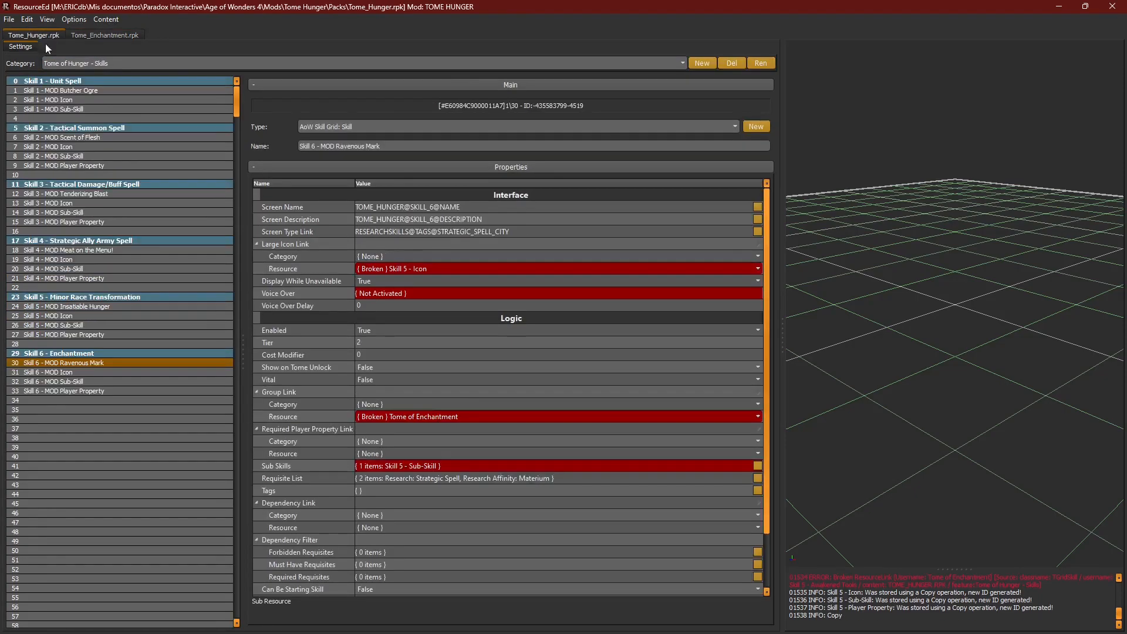
pyautogui.click(63, 360)
pyautogui.hotkey('ctrl', 'v')
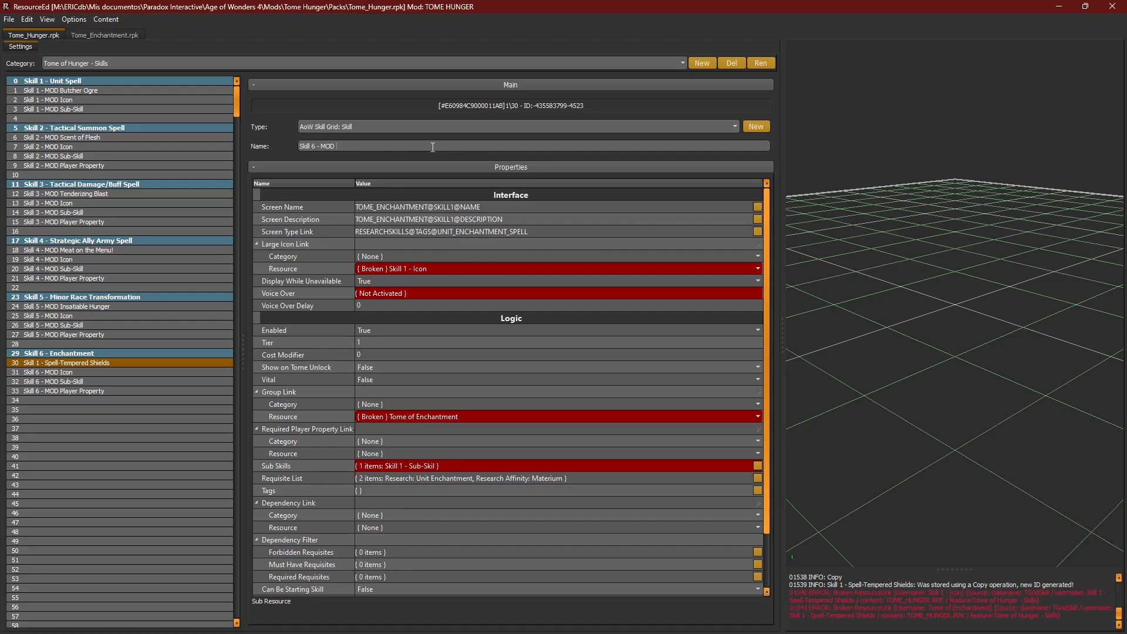
pyautogui.write('Ravenous Mark')
# Step: Set the Ravenous Mark skill's Screen Name to TOME_HUNGER@SKILL_6@NAME and its Screen Description to TOME_HUNGER@SKILL_6@DESCRIPTION
pyautogui.click(758, 208)
pyautogui.write('6')
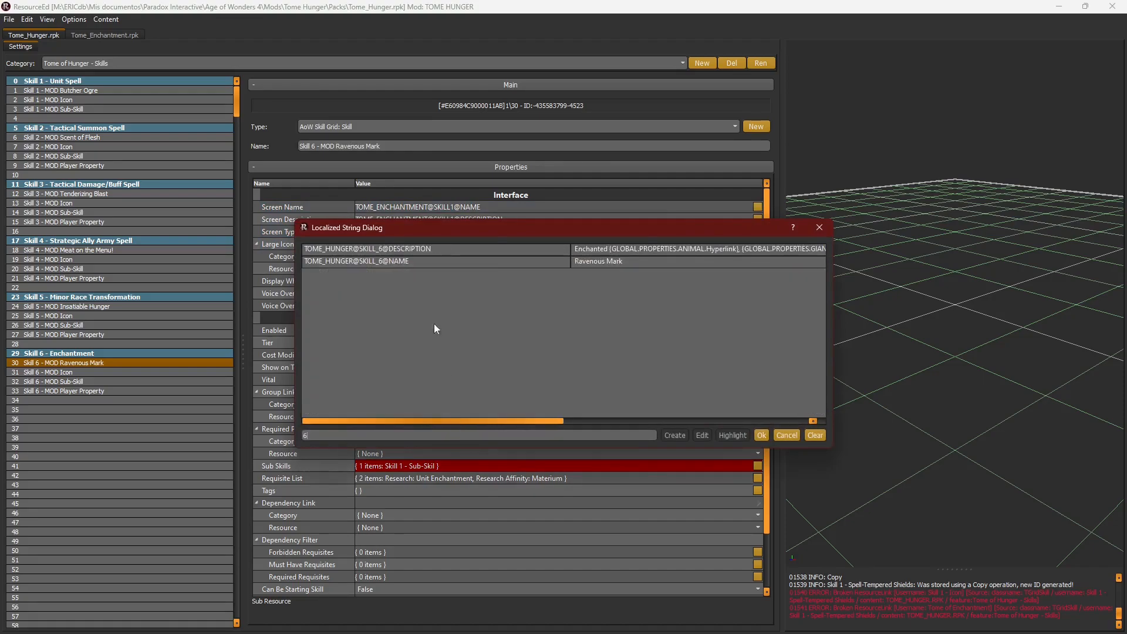
pyautogui.doubleClick(428, 259)
pyautogui.click(758, 220)
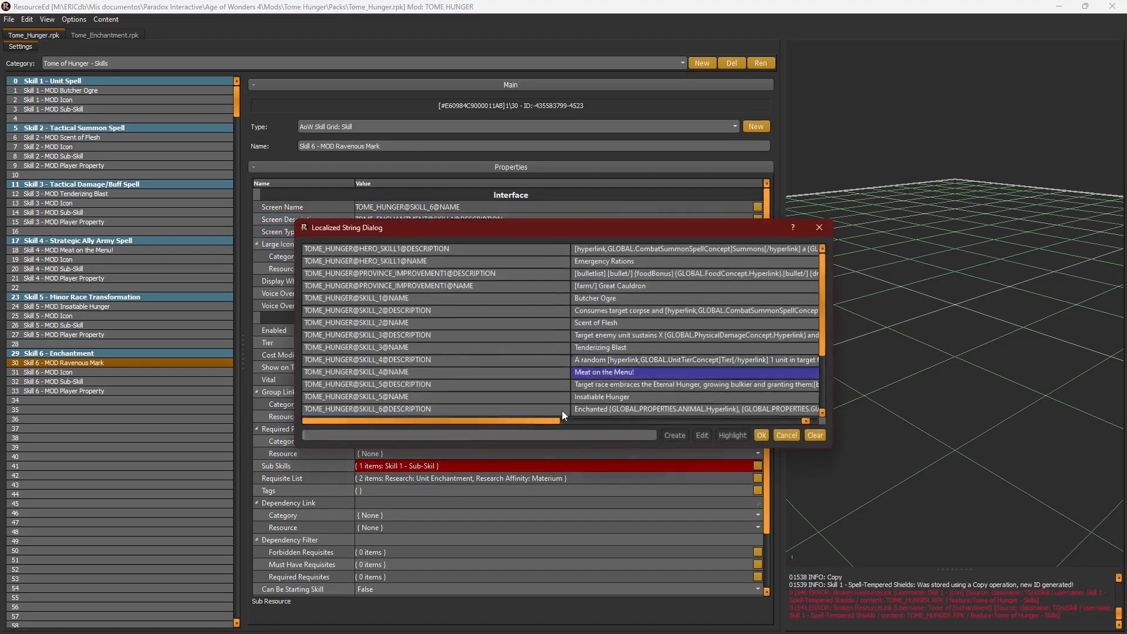
pyautogui.write('6')
pyautogui.press('BackSpace')
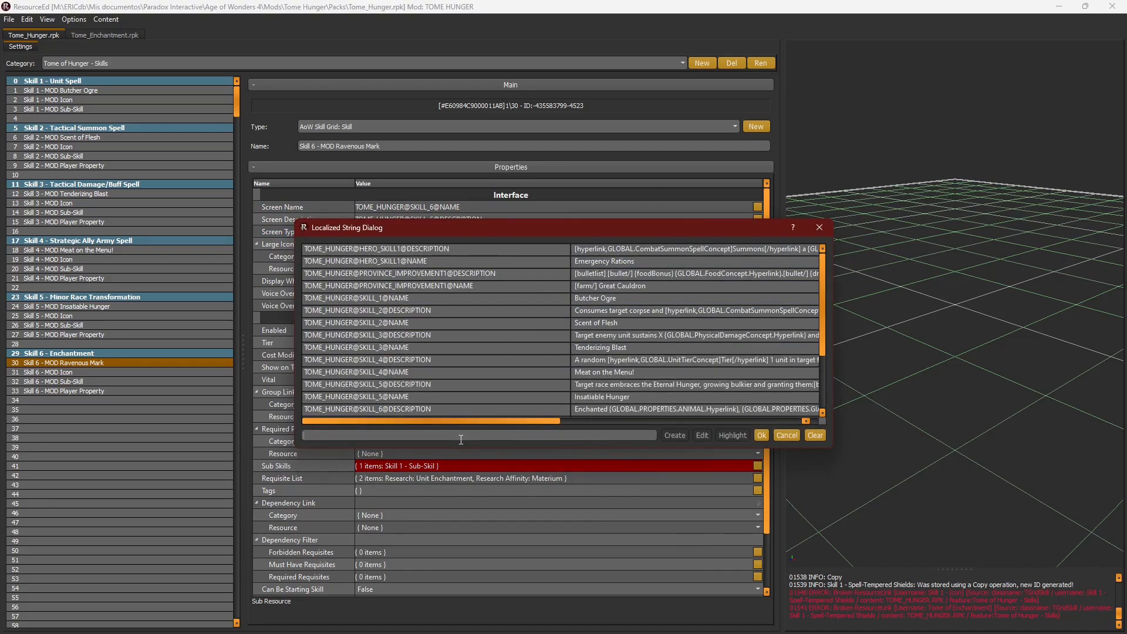
pyautogui.click(821, 227)
# Step: Link the skill's large icon to Skill 6 - MOD Icon from Tome of Hunger - Skills and set its Tier to 2
pyautogui.click(516, 231)
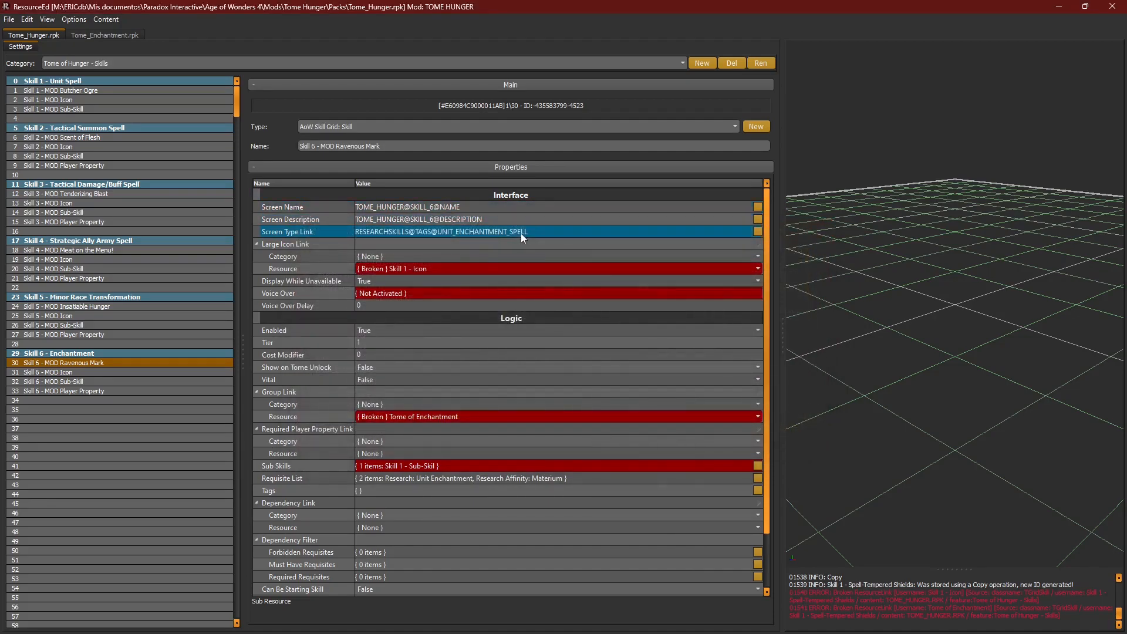
pyautogui.click(428, 257)
pyautogui.click(590, 281)
pyautogui.click(528, 268)
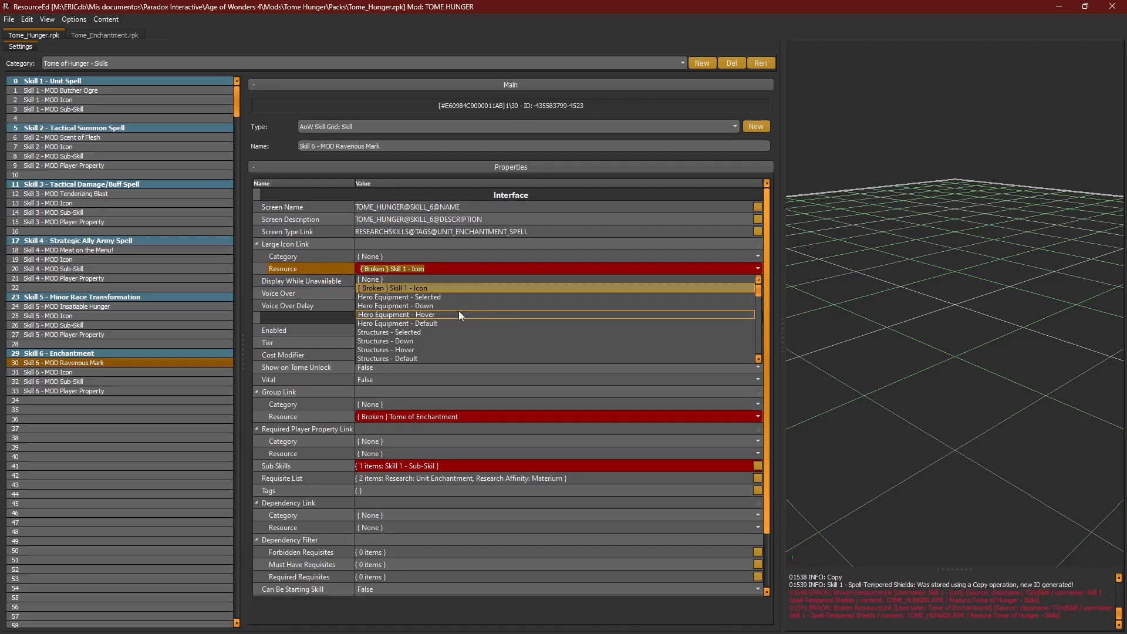
pyautogui.write('6')
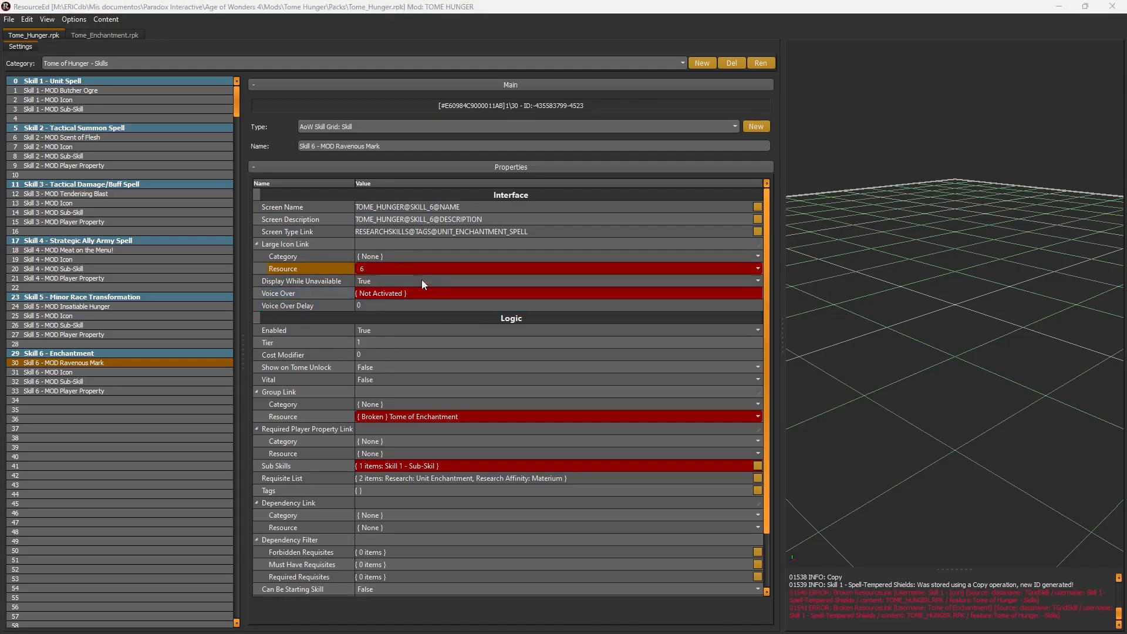
pyautogui.click(415, 279)
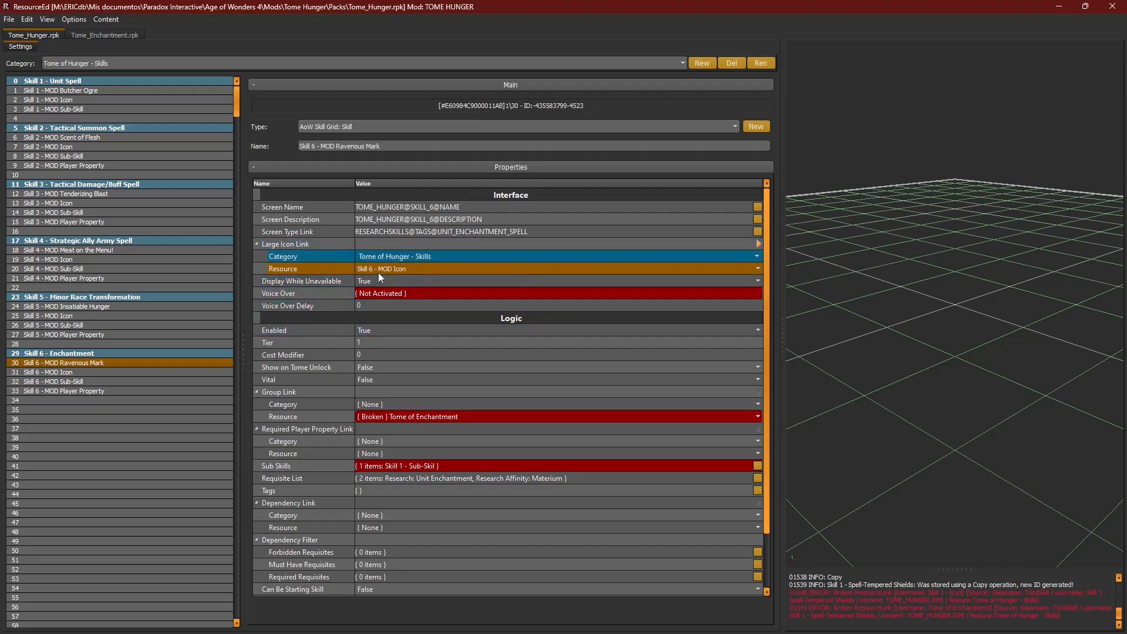
pyautogui.click(379, 343)
pyautogui.click(378, 343)
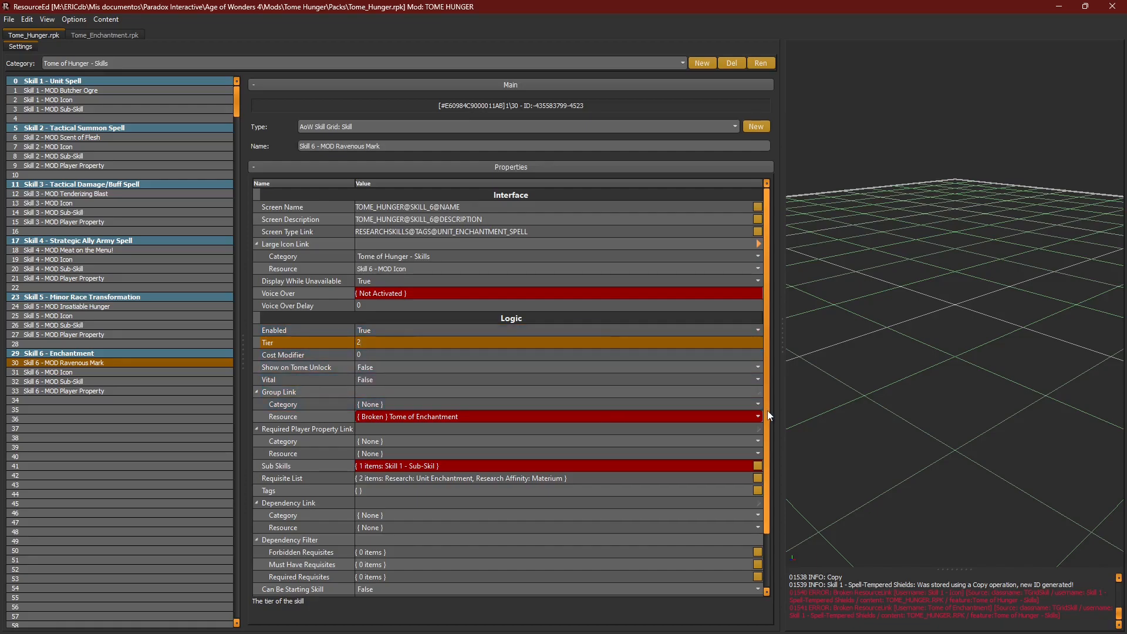
# Step: Replace Research Affinity: Materium with Research Affinity: Chaos in the skill's Requisite List and save Tome_Hunger.rpk
pyautogui.moveTo(766, 410); pyautogui.dragTo(773, 497)
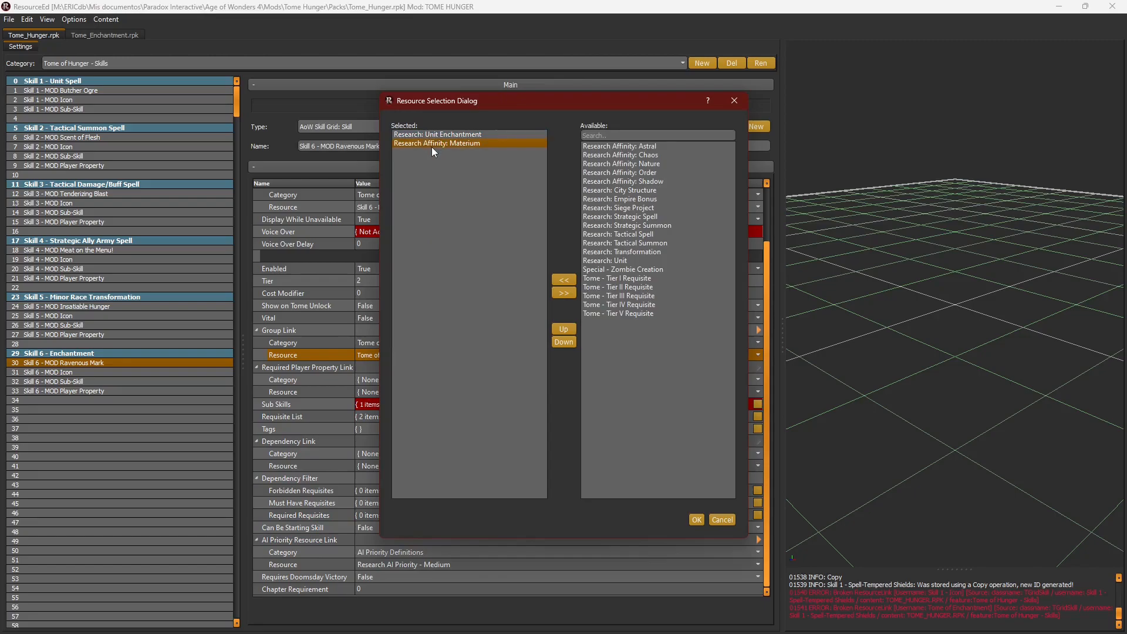
pyautogui.doubleClick(431, 146)
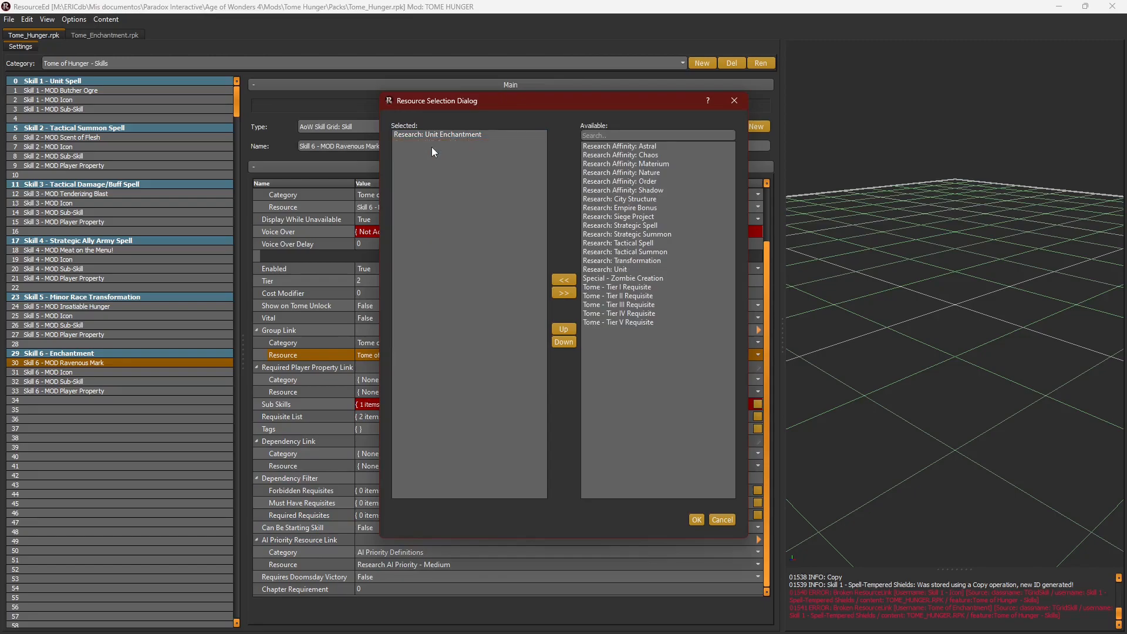
pyautogui.doubleClick(631, 156)
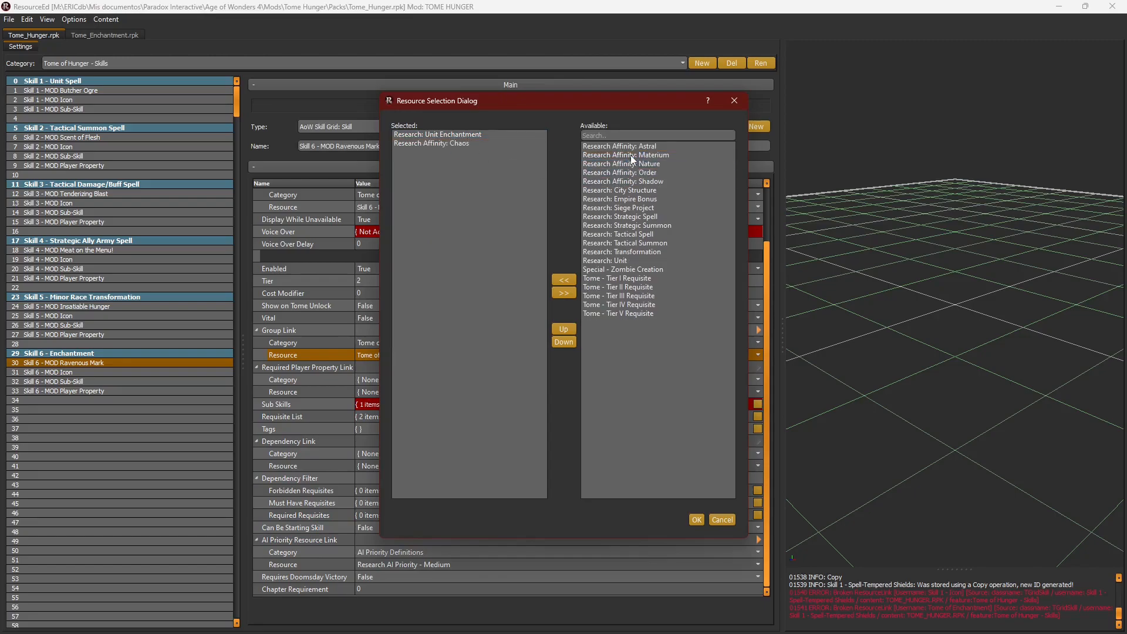
pyautogui.click(695, 520)
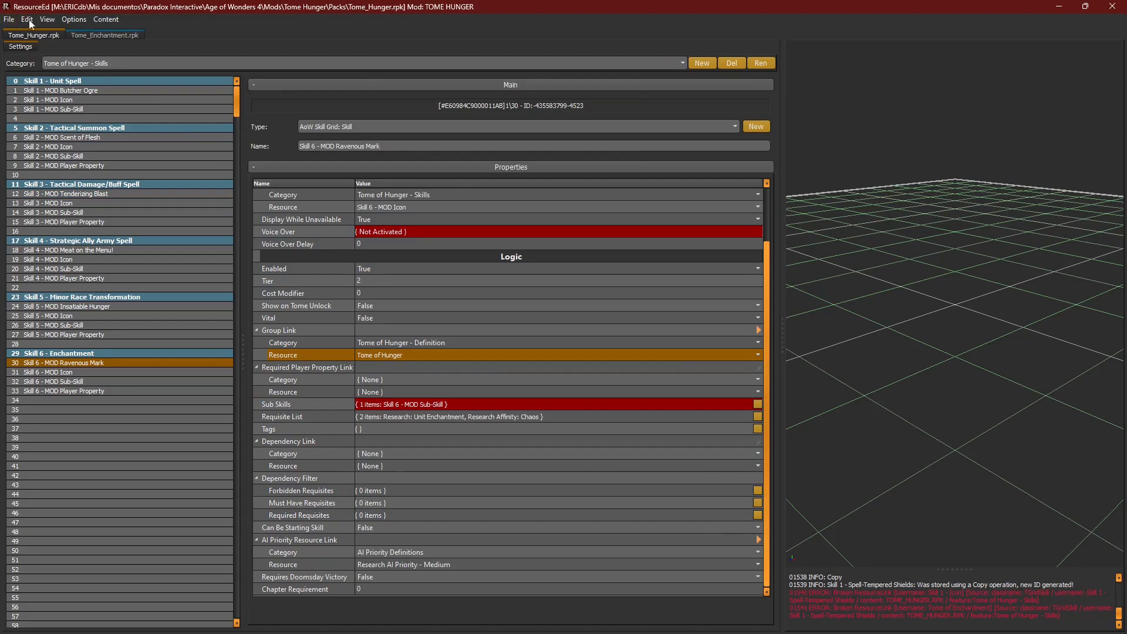
pyautogui.click(9, 20)
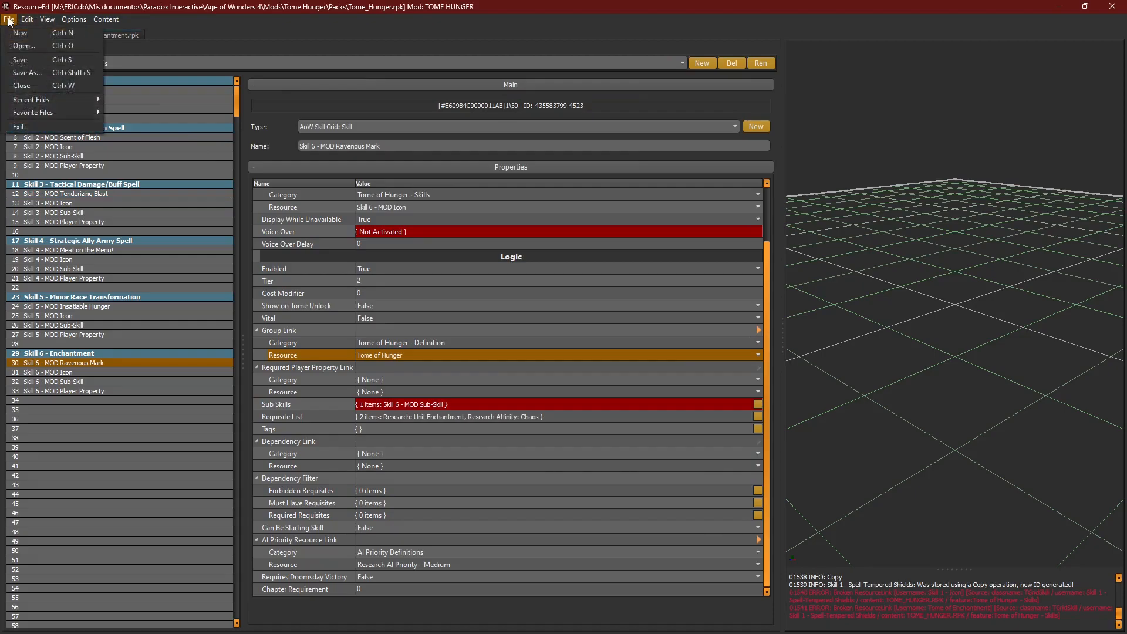
pyautogui.click(43, 61)
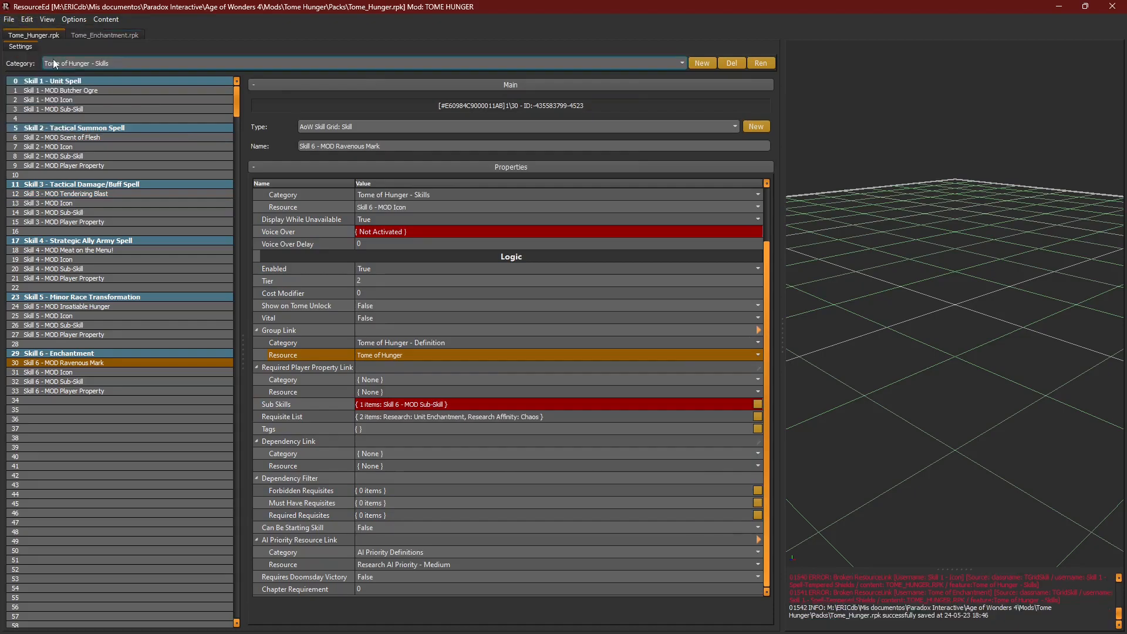
# Step: Set the Skill 6 - MOD Icon image to TomeHunger_RavenousMark from the Tome Skills resource of the Default ( TOME HUNGER ) library
pyautogui.click(101, 371)
pyautogui.click(397, 244)
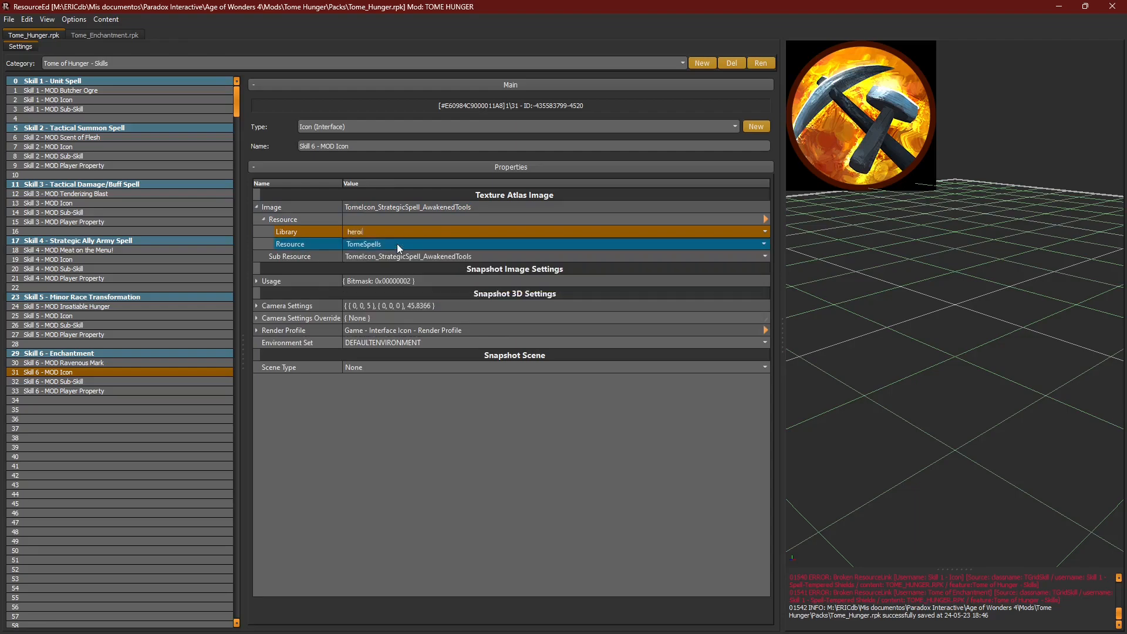
pyautogui.press('BackSpace')
pyautogui.press('BackSpace')
pyautogui.press('BackSpace')
pyautogui.write('ung')
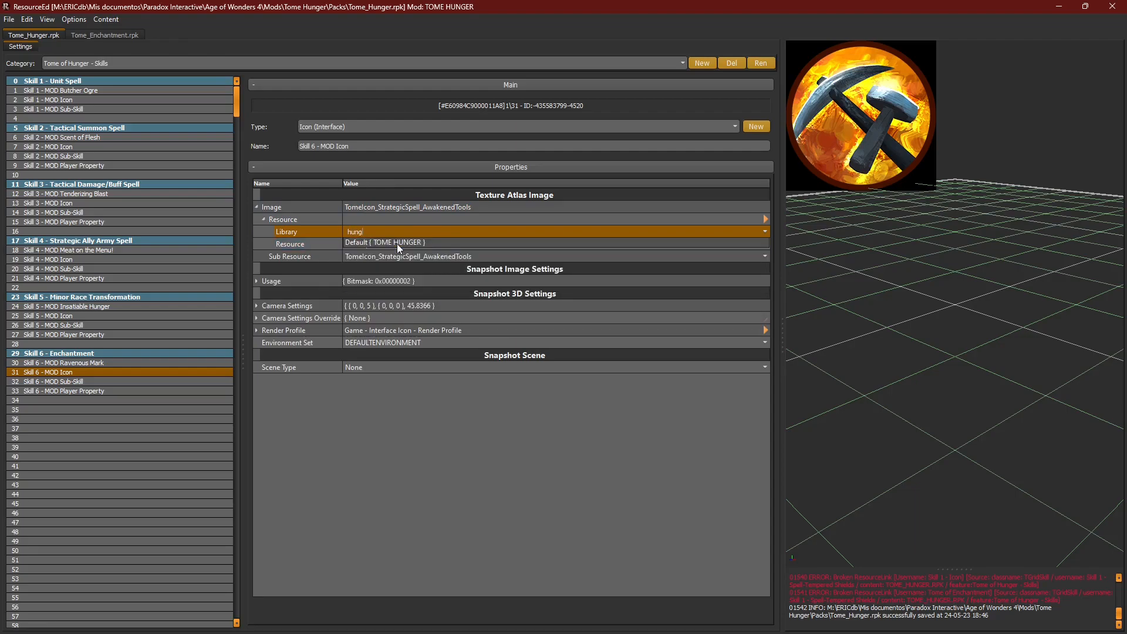
pyautogui.click(395, 244)
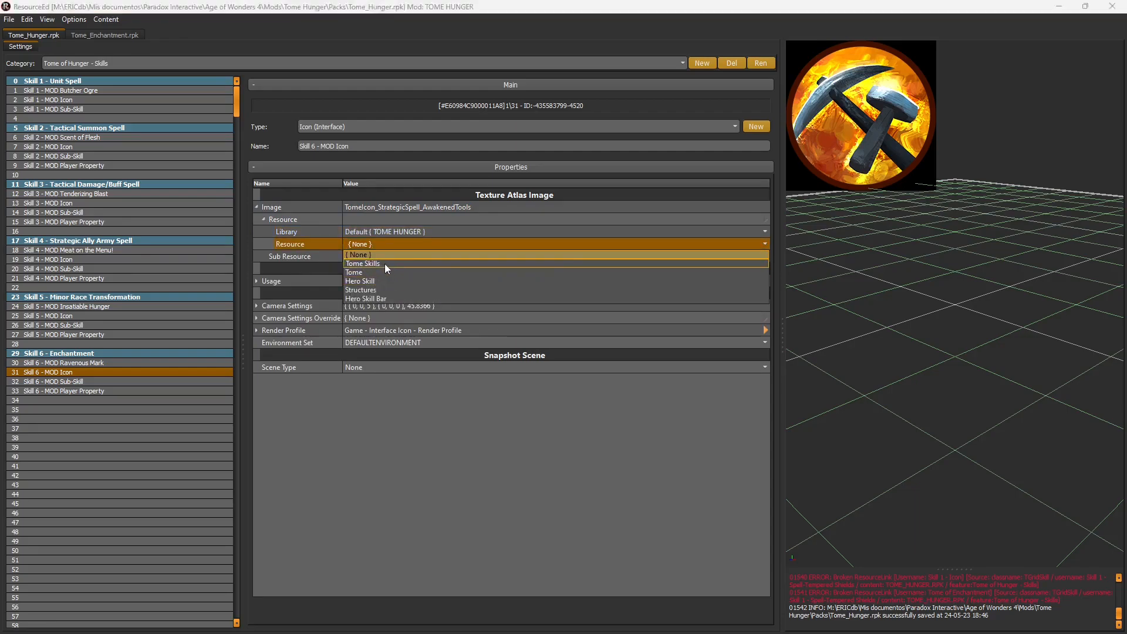
pyautogui.click(385, 263)
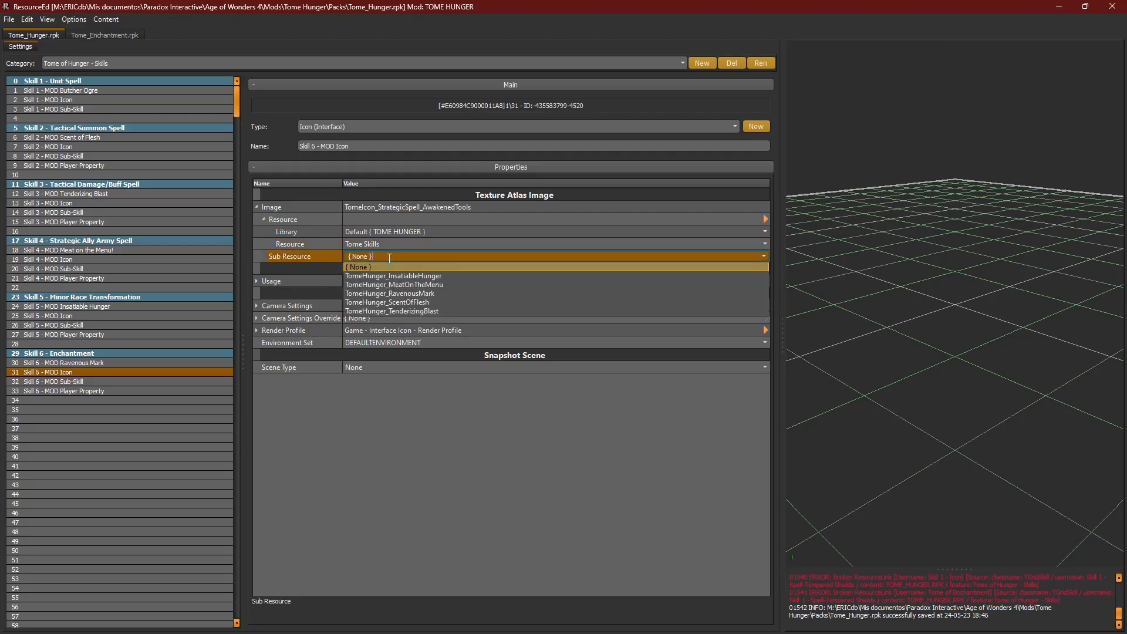
pyautogui.click(387, 293)
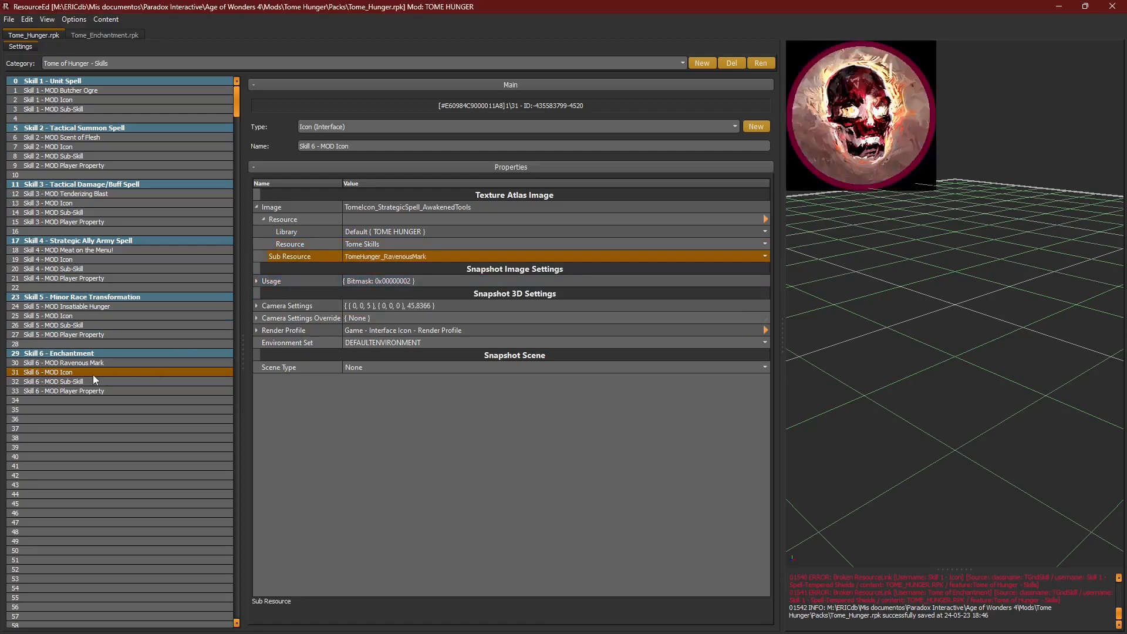
# Step: Replace the broken Skill 5 - Player Property with Skill 6 - MOD Player Property in the Player Properties of Skill 6 - MOD Sub-Skill
pyautogui.click(86, 381)
pyautogui.click(764, 305)
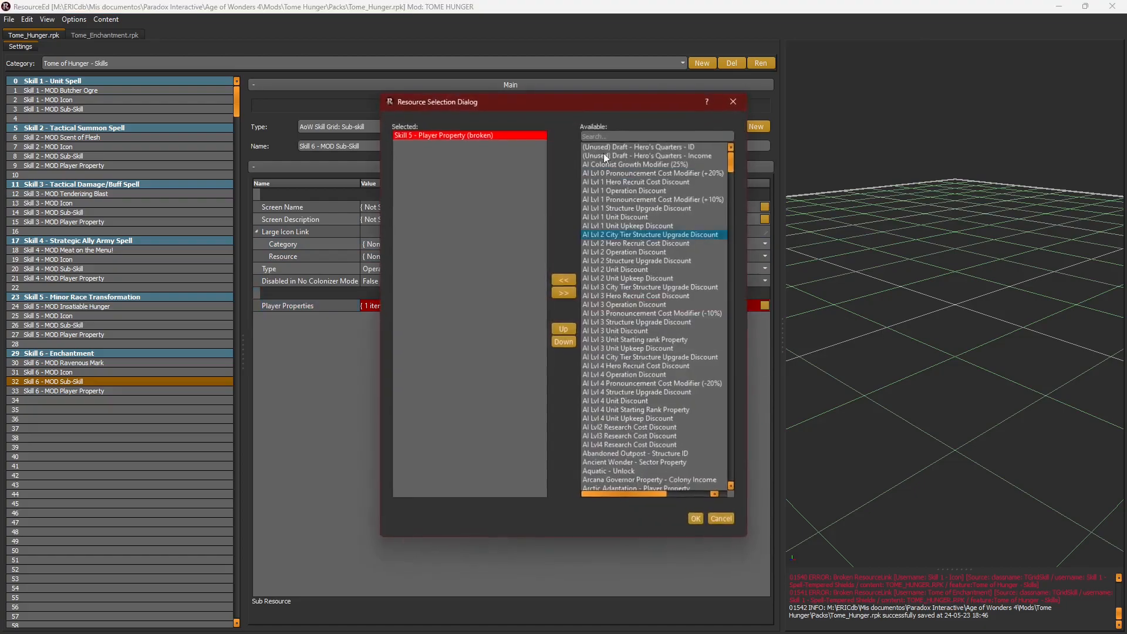
pyautogui.click(603, 134)
pyautogui.write('6')
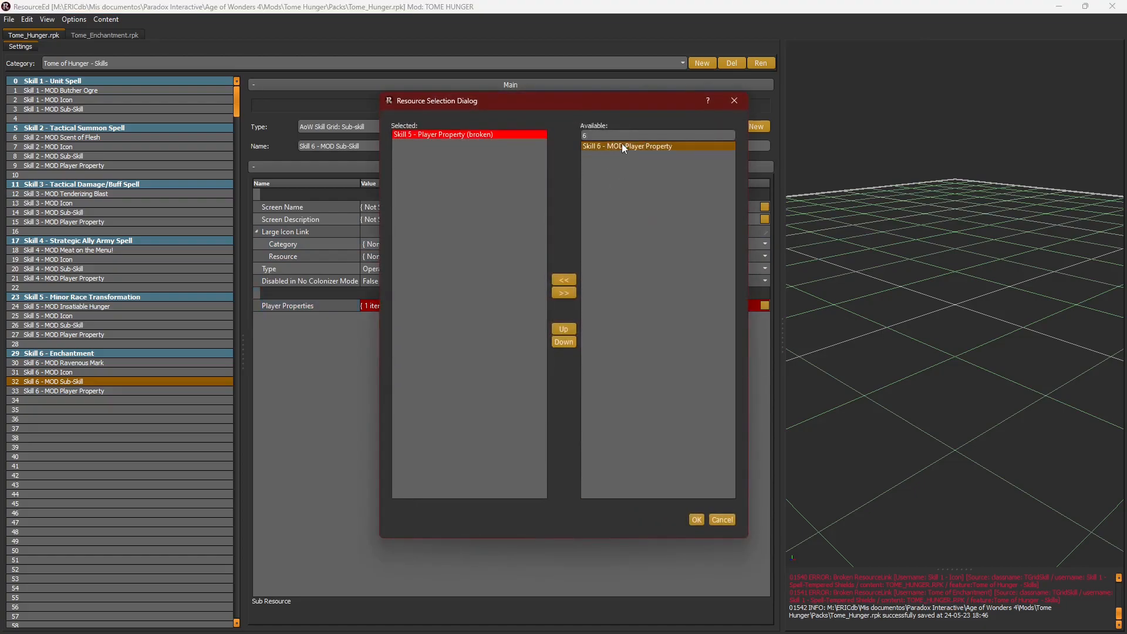
pyautogui.doubleClick(621, 145)
pyautogui.doubleClick(491, 135)
pyautogui.click(697, 520)
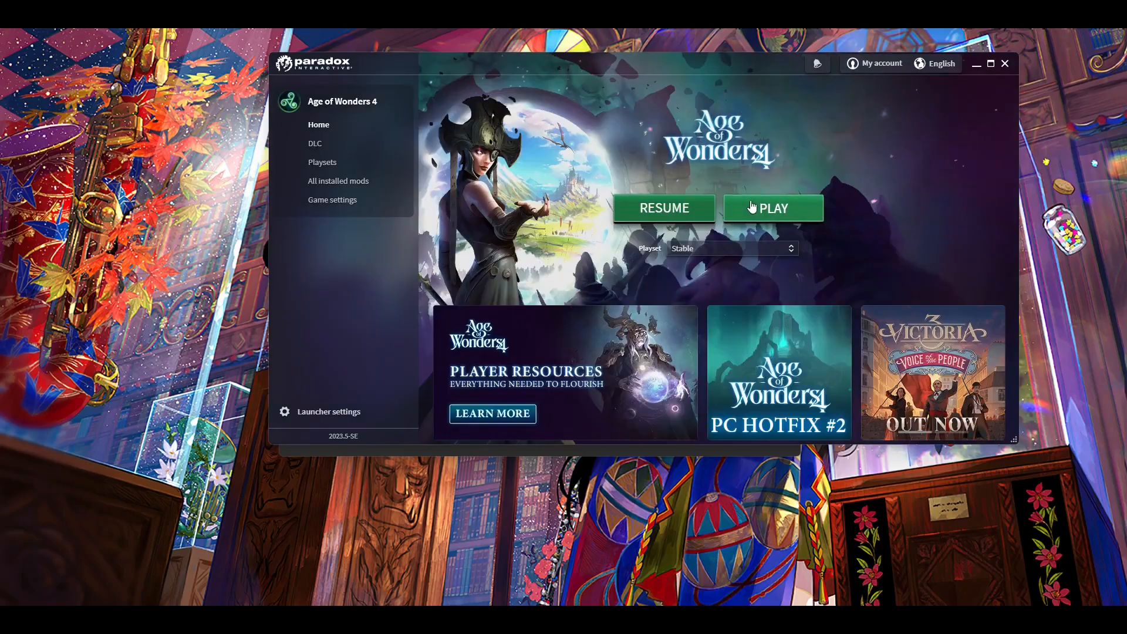
# Step: Launch Age of Wonders 4 from the Paradox launcher and examine the Tome of Hunger's skill descriptions in the Encyclopedia
pyautogui.click(751, 206)
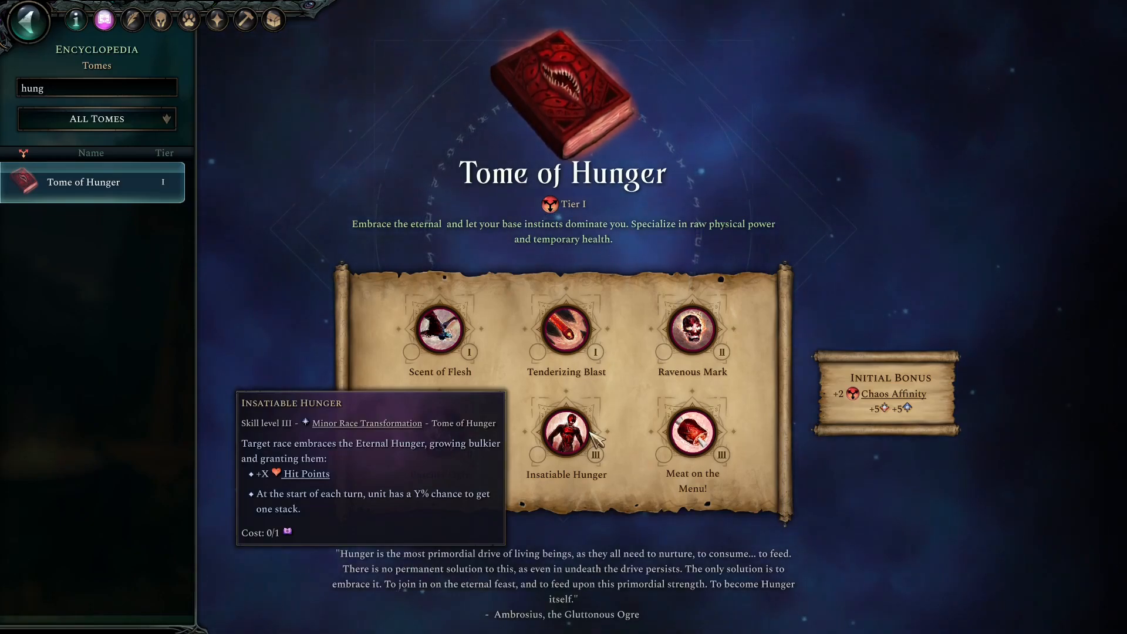
pyautogui.moveTo(727, 424)
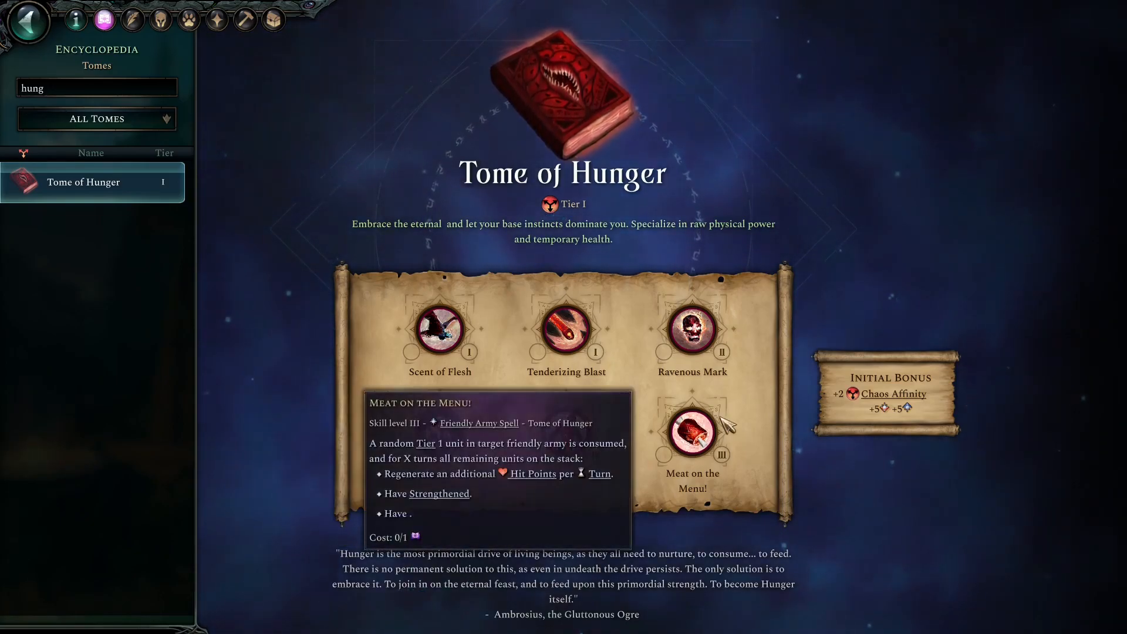